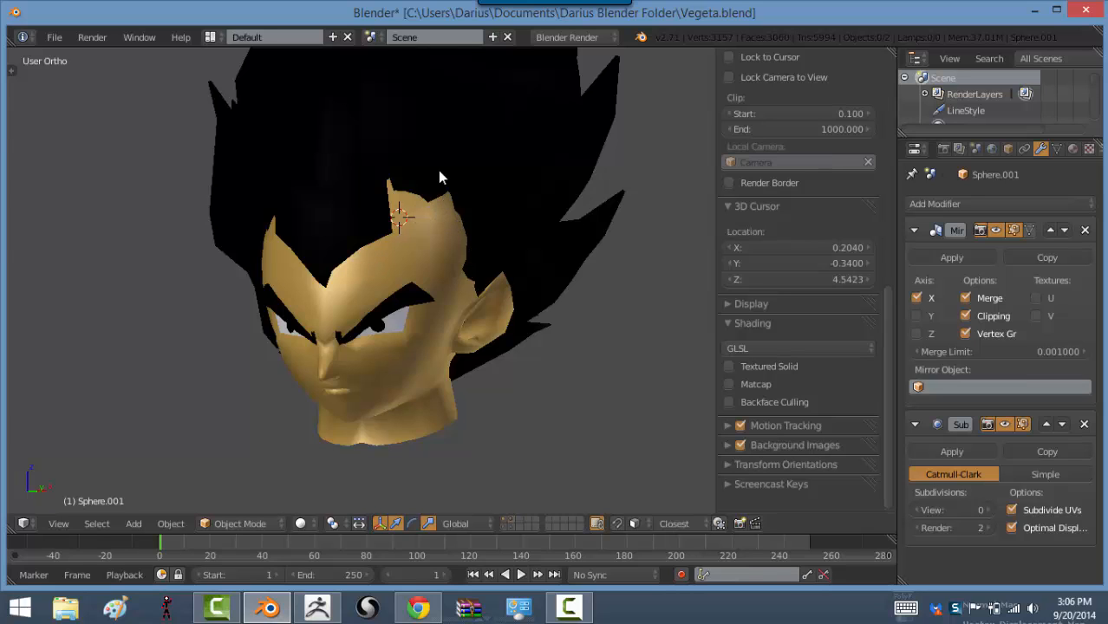
Compare the head and hair with the reference images from the front and right side
{"action": "key", "text": "KP_1"}
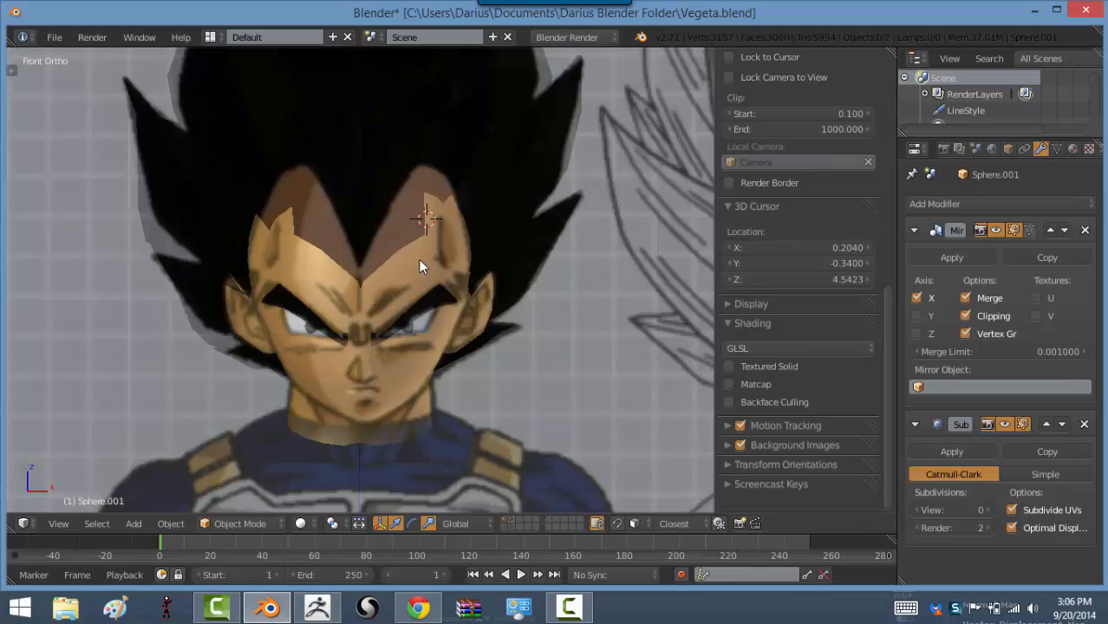
{"action": "middle_click_drag", "start_coordinate": [479, 249], "coordinate": [435, 267]}
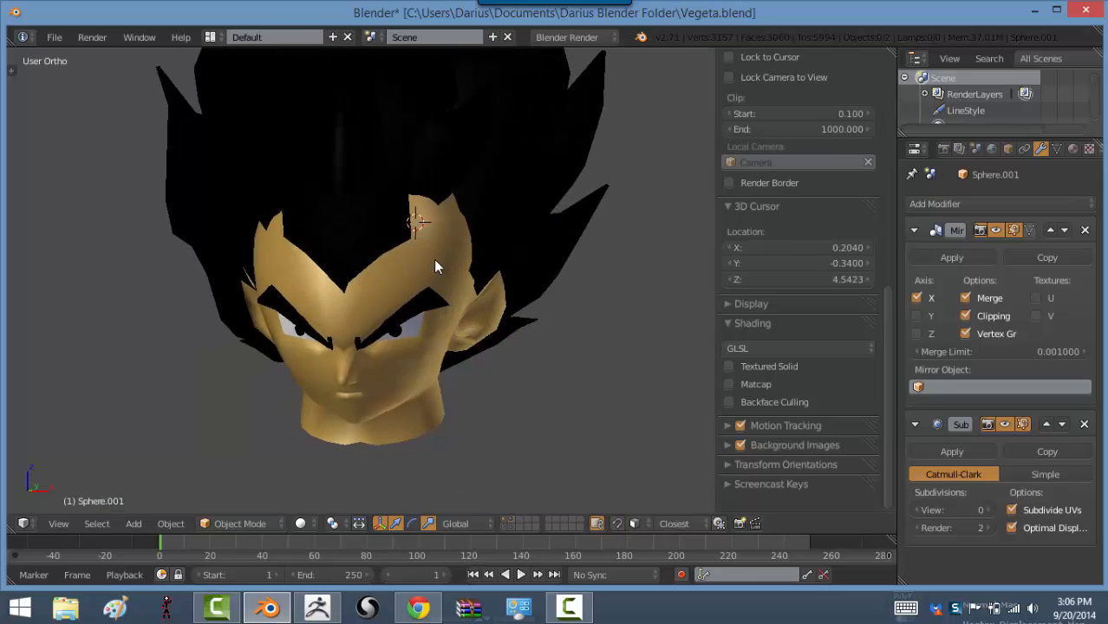
{"action": "key", "text": "KP_3"}
{"action": "key", "text": "KP_1"}
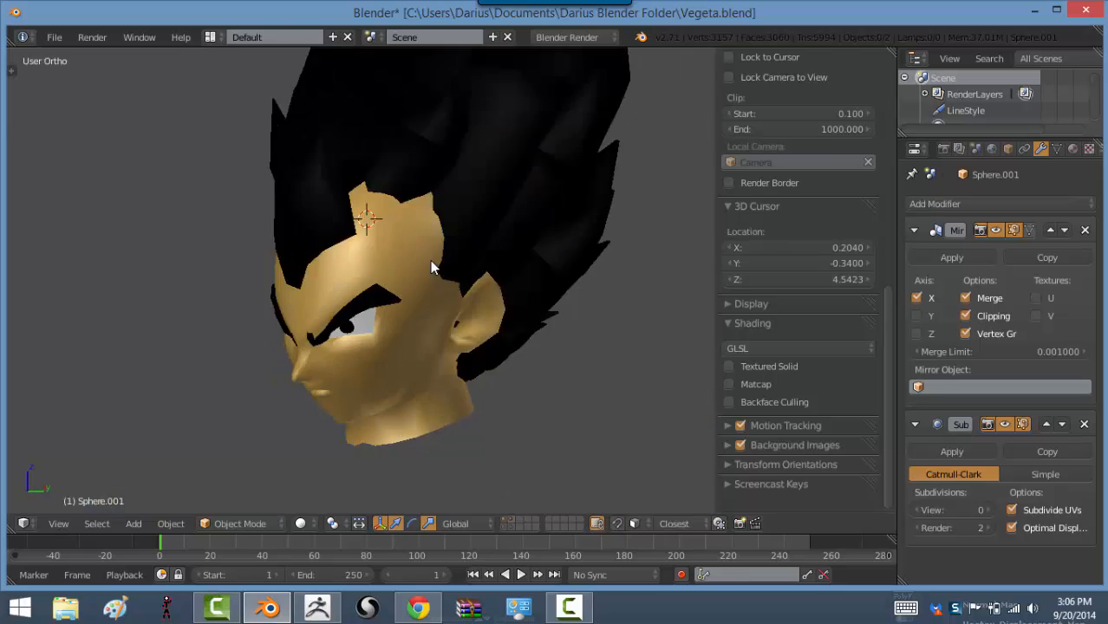
{"action": "key", "text": "KP_3"}
{"action": "key", "text": "KP_1"}
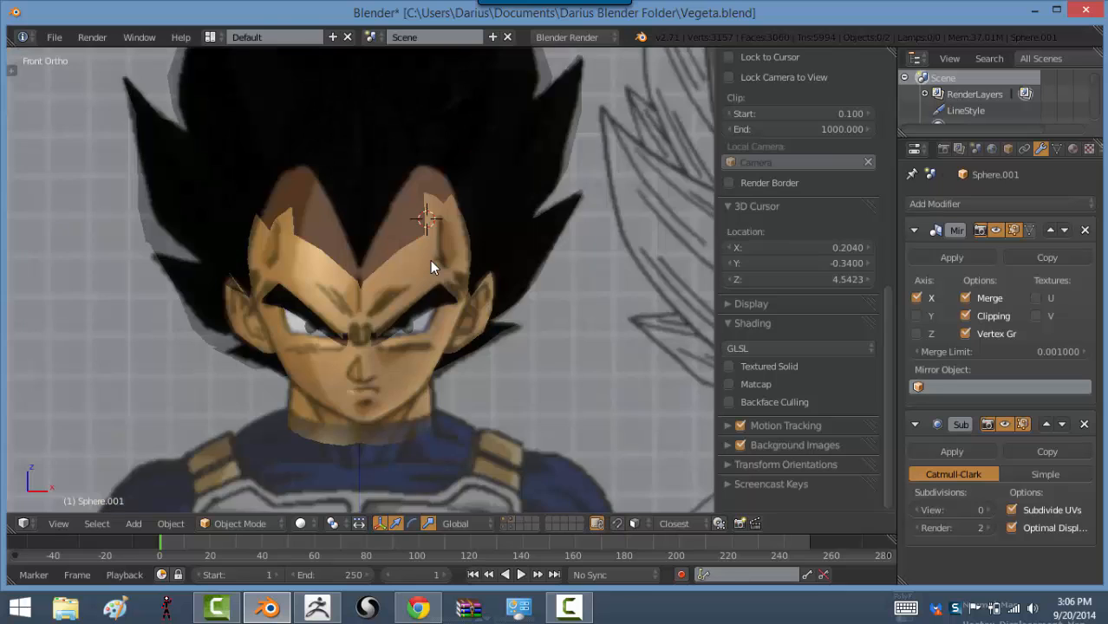
{"action": "key", "text": "KP_3"}
{"action": "key", "text": "KP_1"}
{"action": "scroll", "coordinate": [406, 259], "scroll_direction": "down", "scroll_amount": 3}
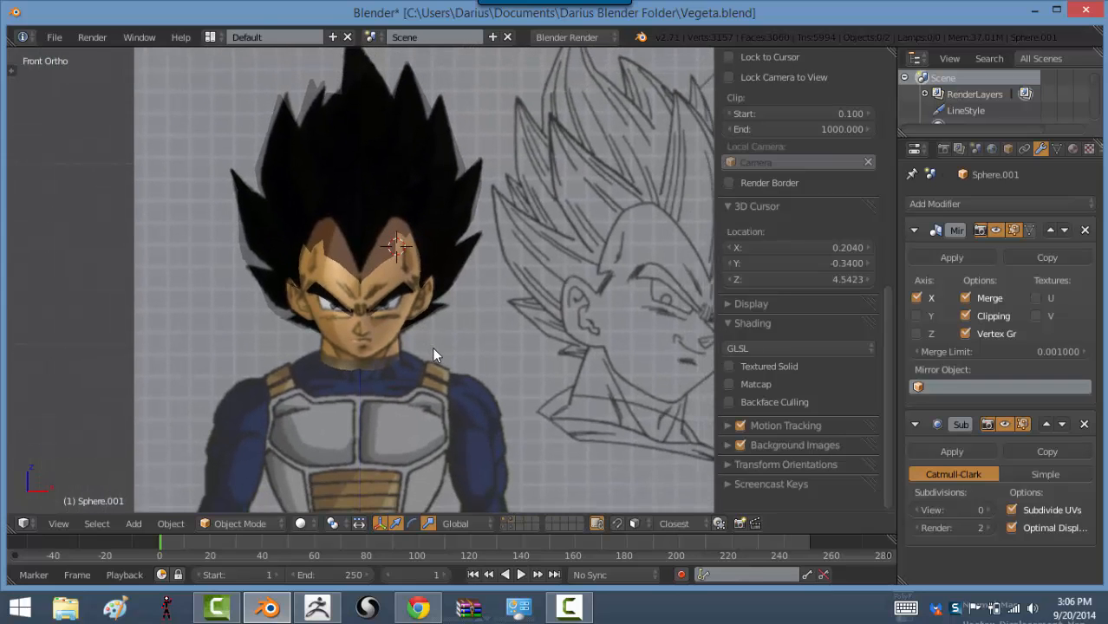
{"action": "key", "text": "KP_3"}
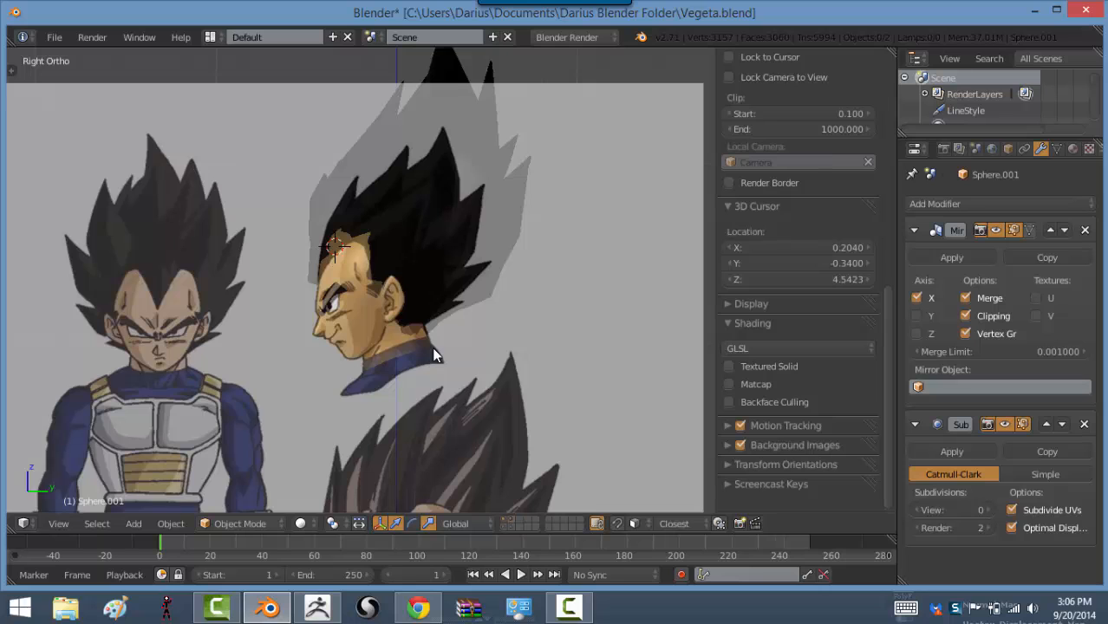
{"action": "key", "text": "KP_1"}
{"action": "key", "text": "KP_3"}
{"action": "key", "text": "KP_1"}
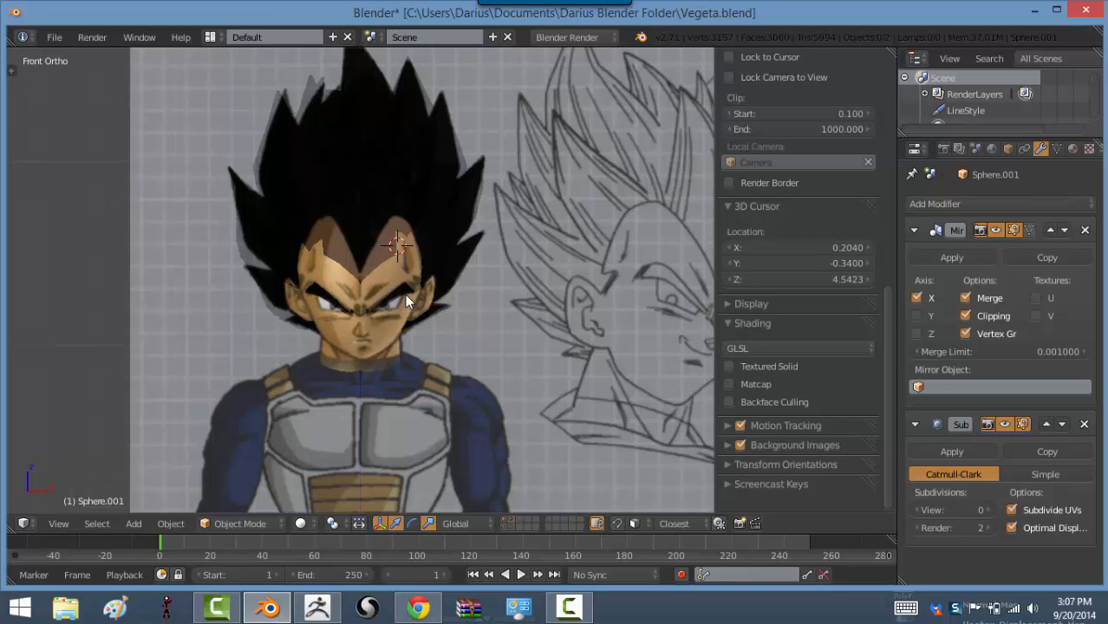
{"action": "scroll", "coordinate": [399, 301], "scroll_direction": "up", "scroll_amount": 2}
{"action": "mouse_move", "coordinate": [396, 302]}
{"action": "middle_mouse_down"}
{"action": "mouse_move", "coordinate": [360, 308]}
{"action": "mouse_move", "coordinate": [415, 302]}
{"action": "mouse_move", "coordinate": [391, 305]}
{"action": "middle_mouse_up"}
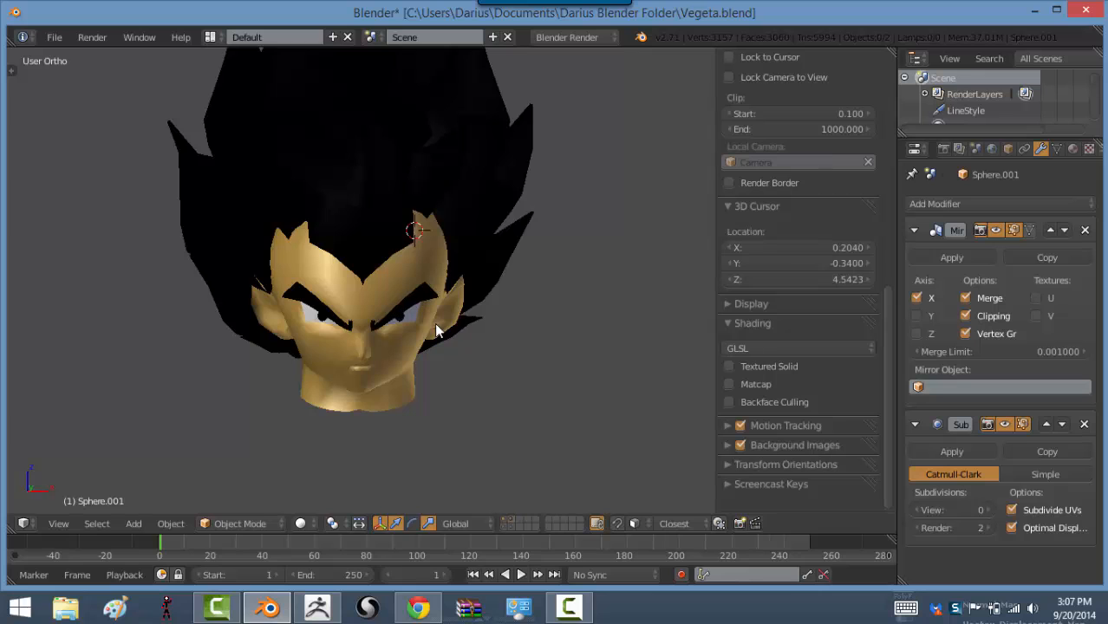
{"action": "scroll", "coordinate": [509, 501], "scroll_direction": "up", "scroll_amount": 1}
Display only the layer holding the head without hair, and frame its nose and mouth
{"action": "left_click", "coordinate": [505, 520]}
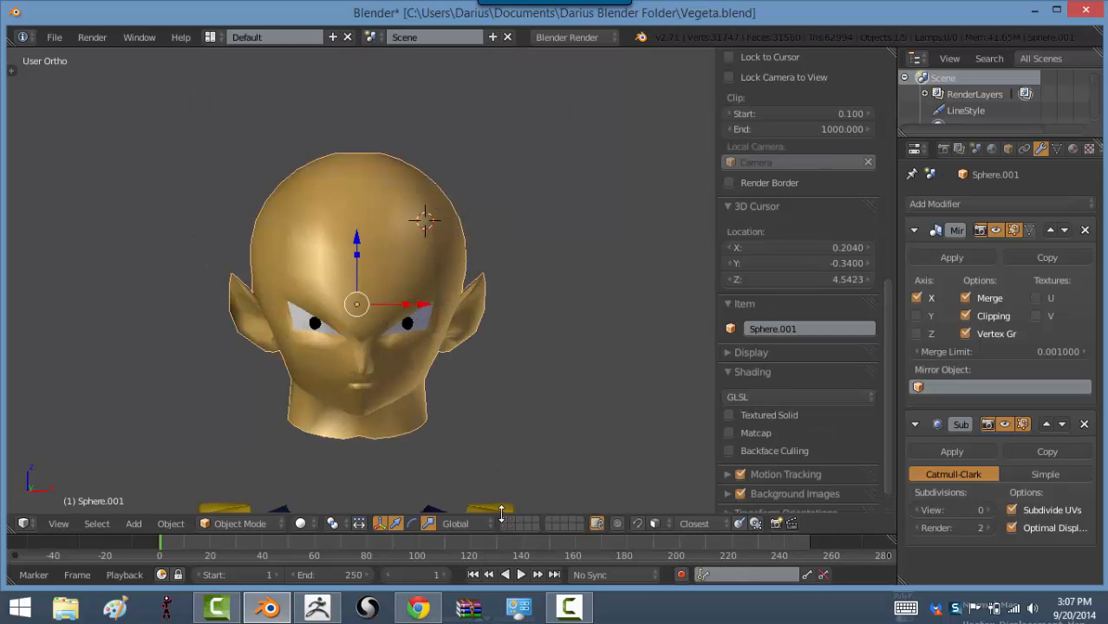
{"action": "middle_click_drag", "start_coordinate": [465, 425], "coordinate": [394, 417]}
{"action": "middle_click_drag", "start_coordinate": [496, 454], "coordinate": [465, 350], "text": "ctrl"}
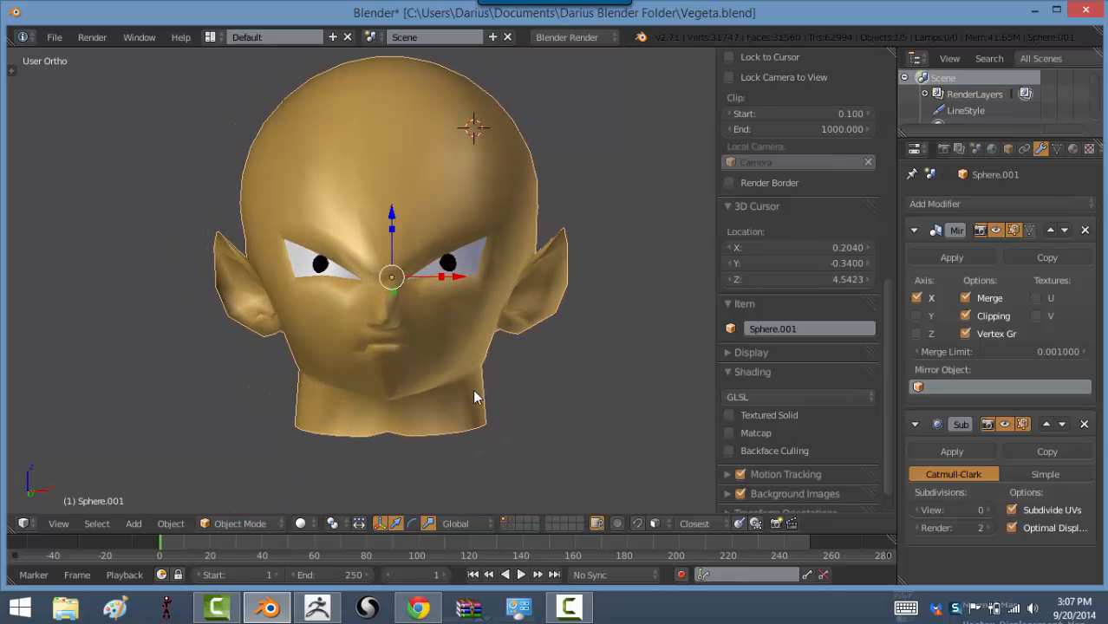
{"action": "middle_click_drag", "start_coordinate": [472, 389], "coordinate": [443, 286], "text": "ctrl"}
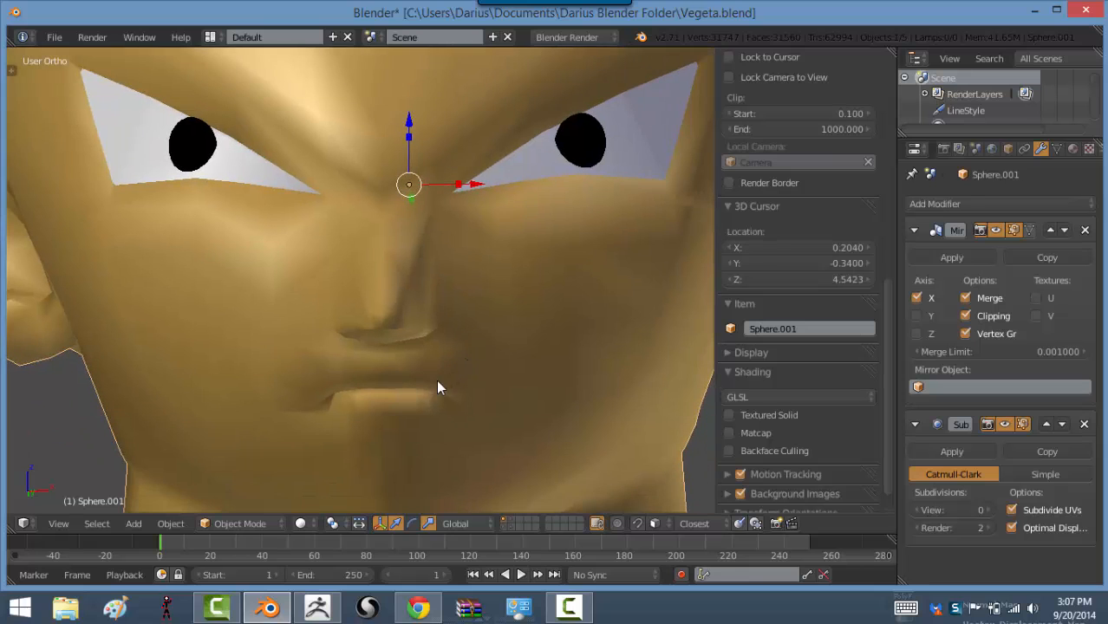
Examine the mouth's shape in solid and wireframe shading and against the front reference image
{"action": "key", "text": "Tab"}
{"action": "middle_click_drag", "start_coordinate": [467, 391], "coordinate": [522, 427]}
{"action": "key", "text": "Tab"}
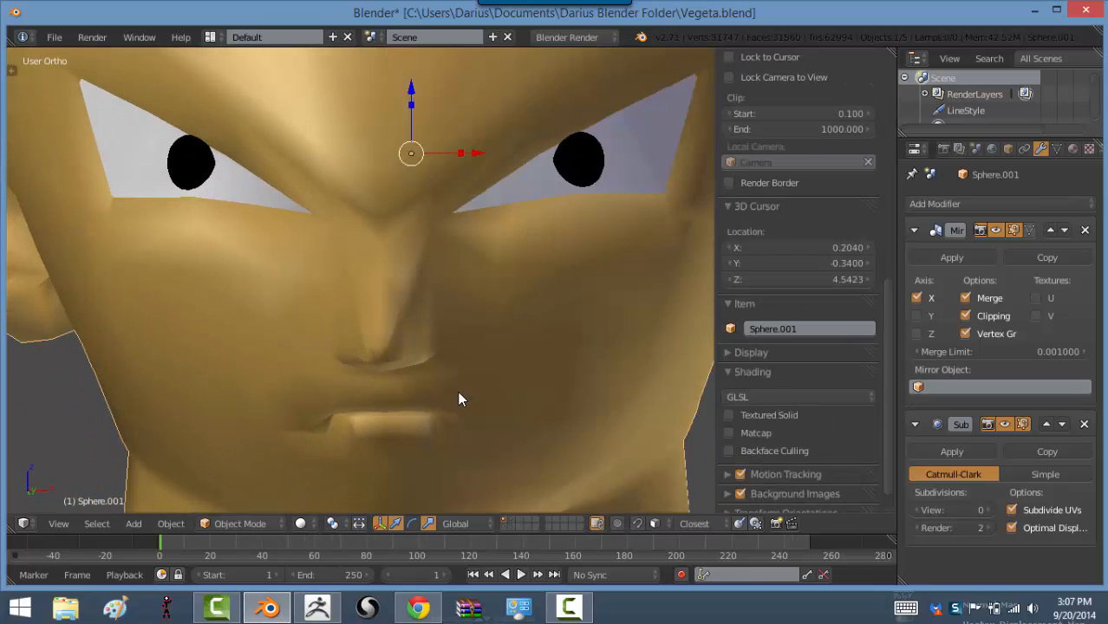
{"action": "key", "text": "z"}
{"action": "middle_click_drag", "start_coordinate": [445, 384], "coordinate": [479, 418]}
{"action": "key", "text": "KP_1"}
{"action": "key", "text": "z"}
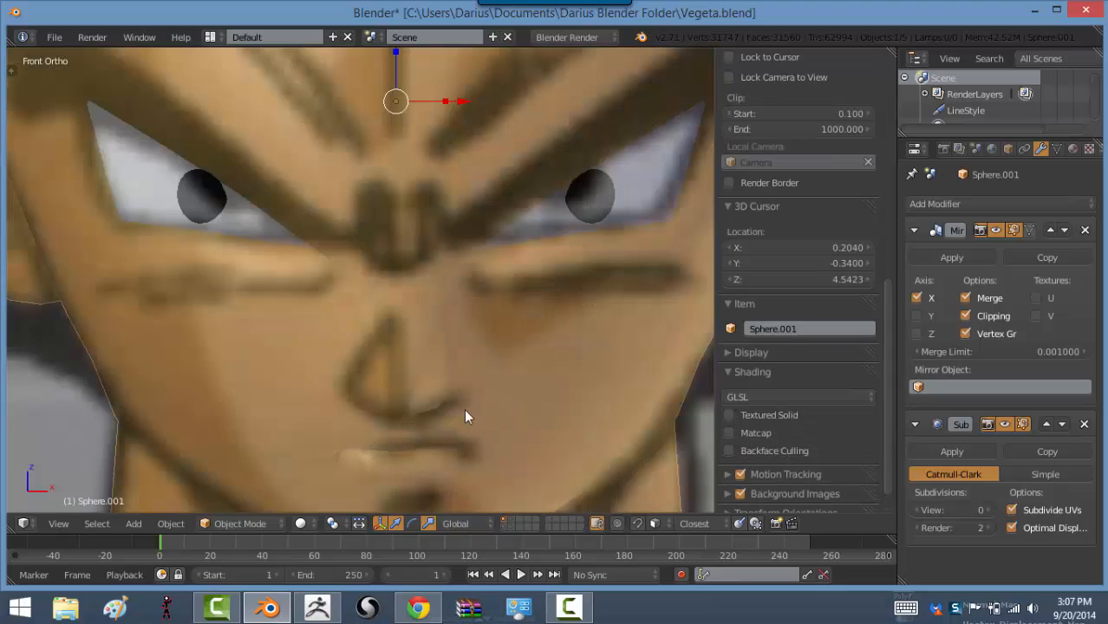
{"action": "key", "text": "z"}
{"action": "key", "text": "z"}
In Edit Mode, select the edge loops of the lips and inner mouth and scale them narrower along the X axis
{"action": "key", "text": "Tab"}
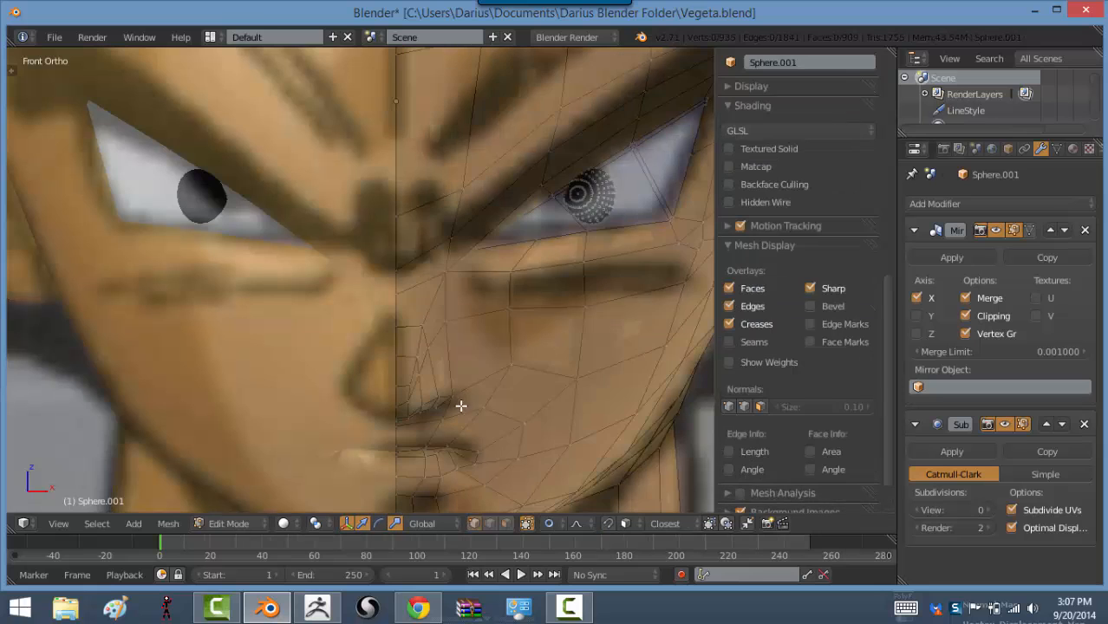
{"action": "middle_click_drag", "start_coordinate": [461, 448], "coordinate": [437, 404]}
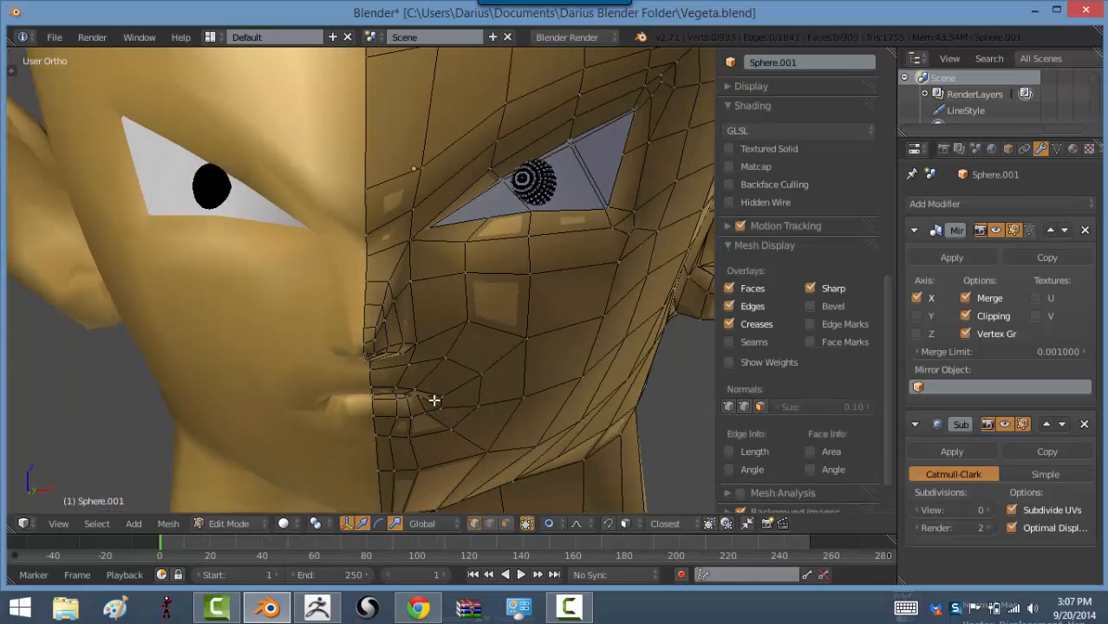
{"action": "right_click", "coordinate": [434, 401], "text": "alt"}
{"action": "right_click", "coordinate": [432, 394], "text": "alt"}
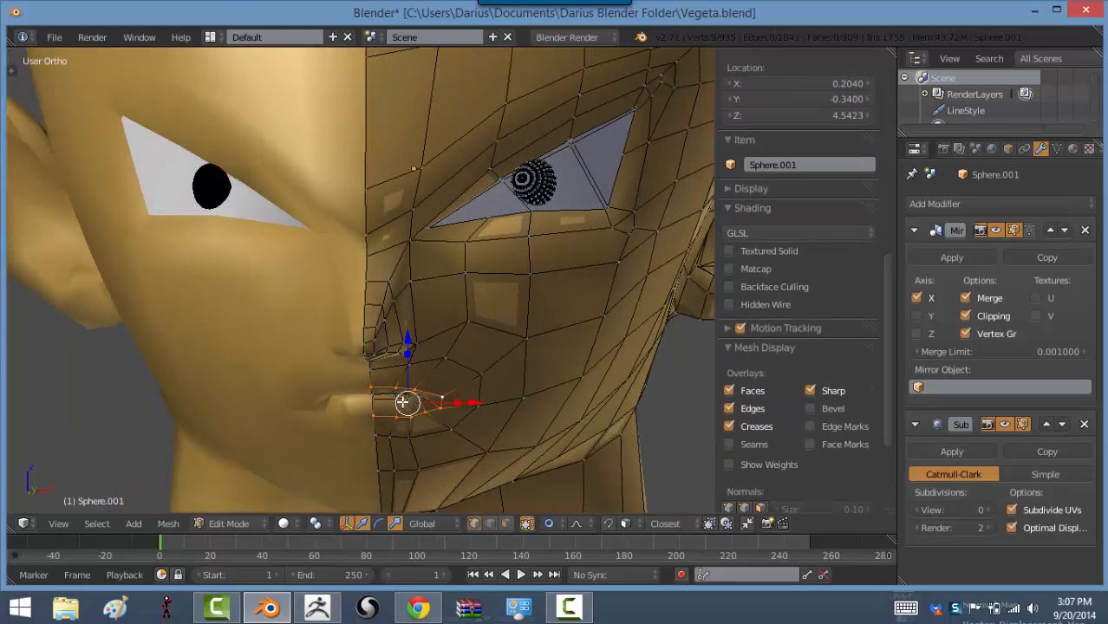
{"action": "right_click", "coordinate": [402, 401], "text": "alt+shift"}
{"action": "mouse_move", "coordinate": [454, 445]}
{"action": "middle_mouse_down"}
{"action": "mouse_move", "coordinate": [434, 386]}
{"action": "mouse_move", "coordinate": [450, 424]}
{"action": "middle_mouse_up"}
{"action": "key", "text": "z"}
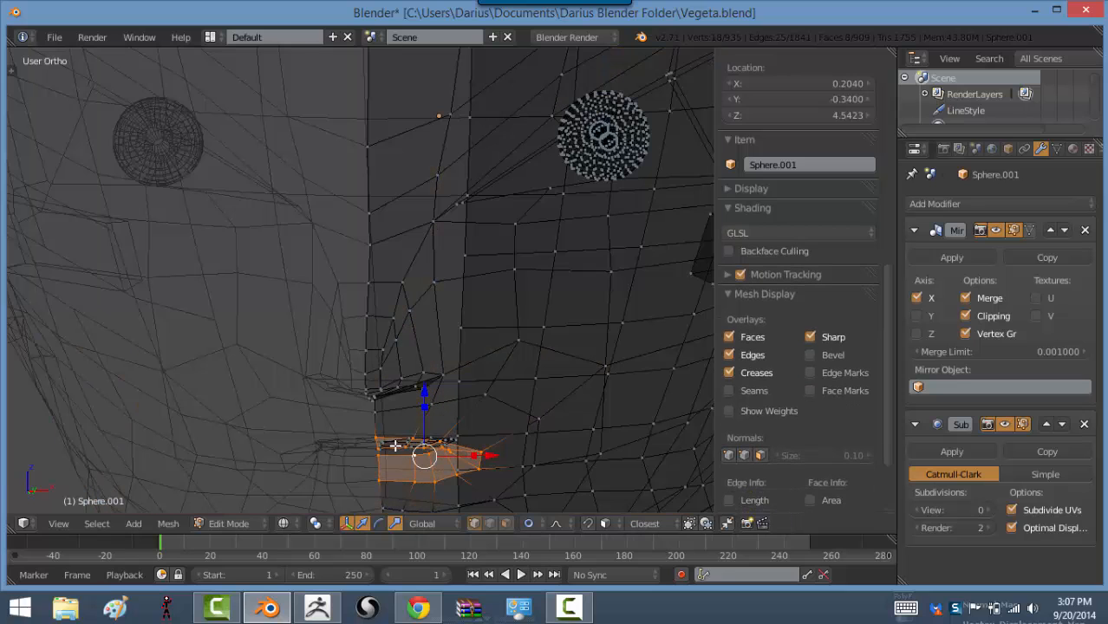
{"action": "right_click", "coordinate": [394, 446], "text": "alt+shift"}
{"action": "right_click", "coordinate": [395, 443], "text": "alt+shift"}
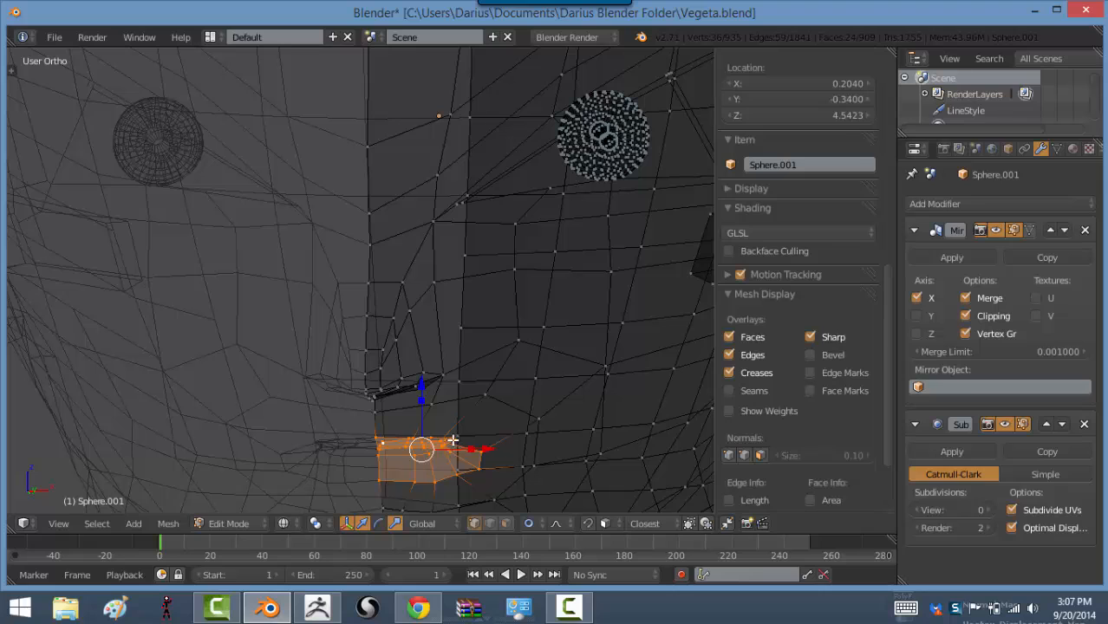
{"action": "key", "text": "s"}
{"action": "key", "text": "x"}
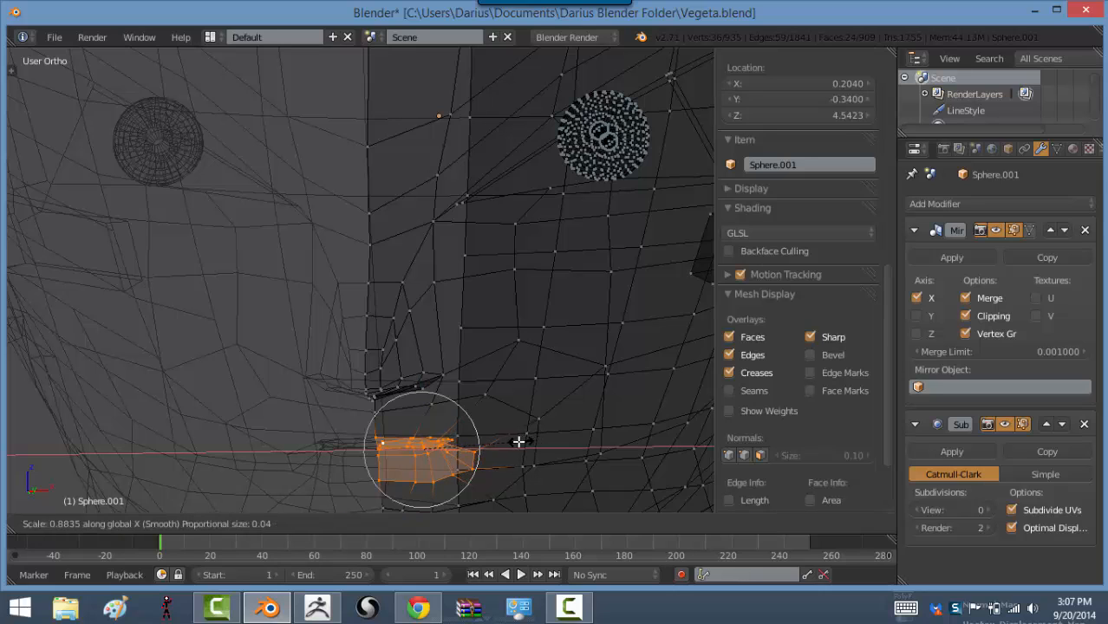
{"action": "left_click", "coordinate": [508, 444]}
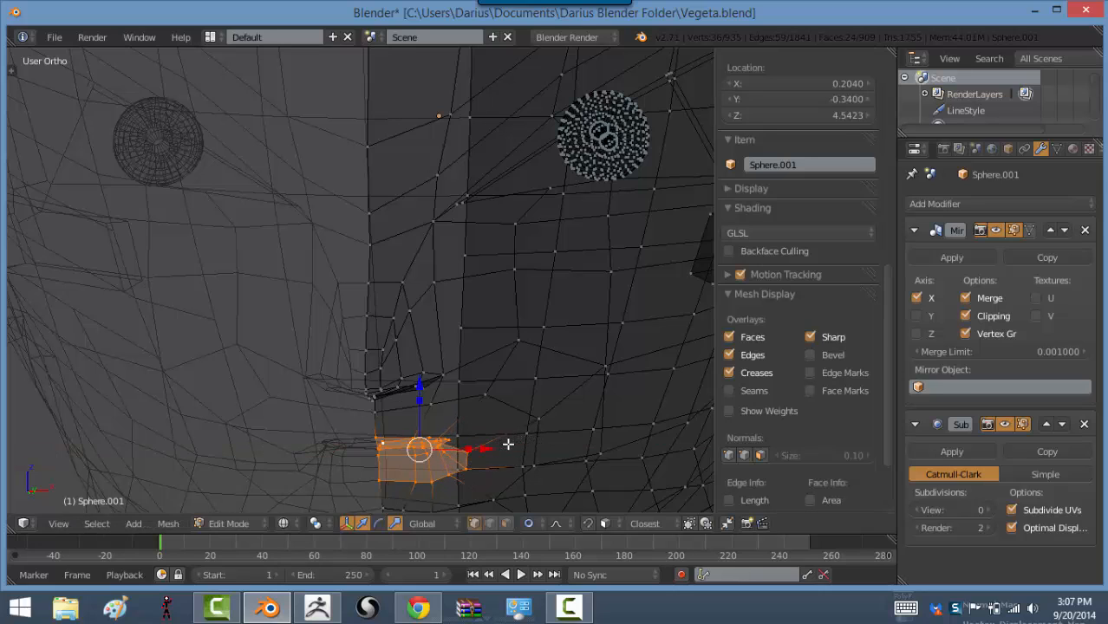
Narrow the selected mouth loops further along the X axis and return to Object Mode in solid shading
{"action": "key", "text": "s"}
{"action": "key", "text": "x"}
{"action": "left_click", "coordinate": [481, 452]}
{"action": "key", "text": "z"}
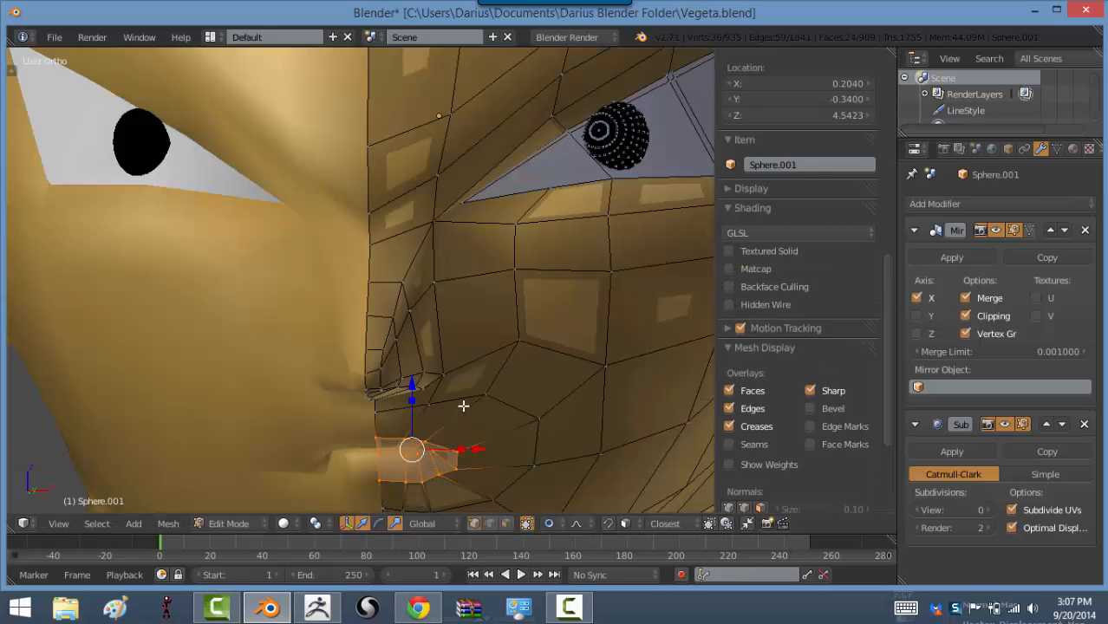
{"action": "key", "text": "Tab"}
{"action": "scroll", "coordinate": [479, 389], "scroll_direction": "down", "scroll_amount": 3}
{"action": "scroll", "coordinate": [435, 390], "scroll_direction": "down", "scroll_amount": 4}
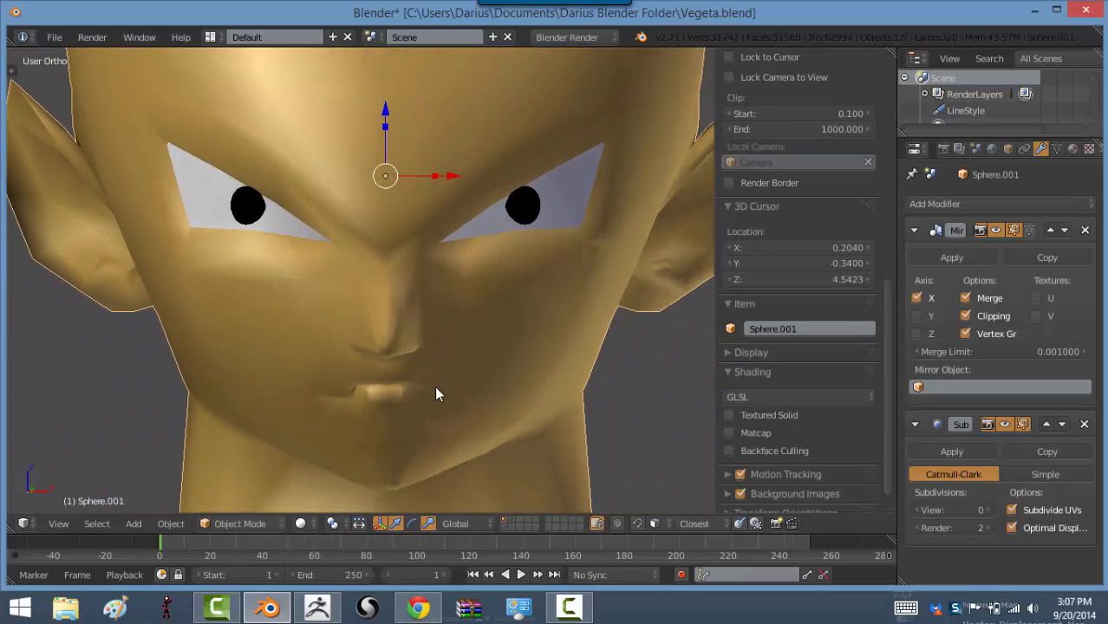
In Edit Mode, move the vertex at the front center of the neck's lower edge slightly downward
{"action": "key", "text": "Tab"}
{"action": "key", "text": "KP_1"}
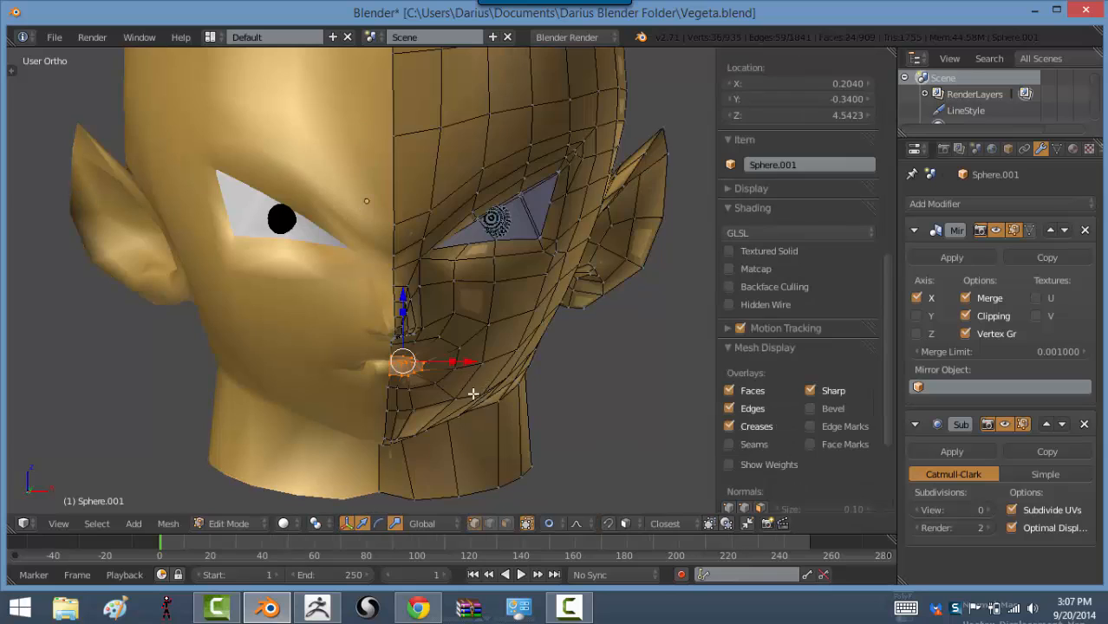
{"action": "scroll", "coordinate": [468, 401], "scroll_direction": "up", "scroll_amount": 4}
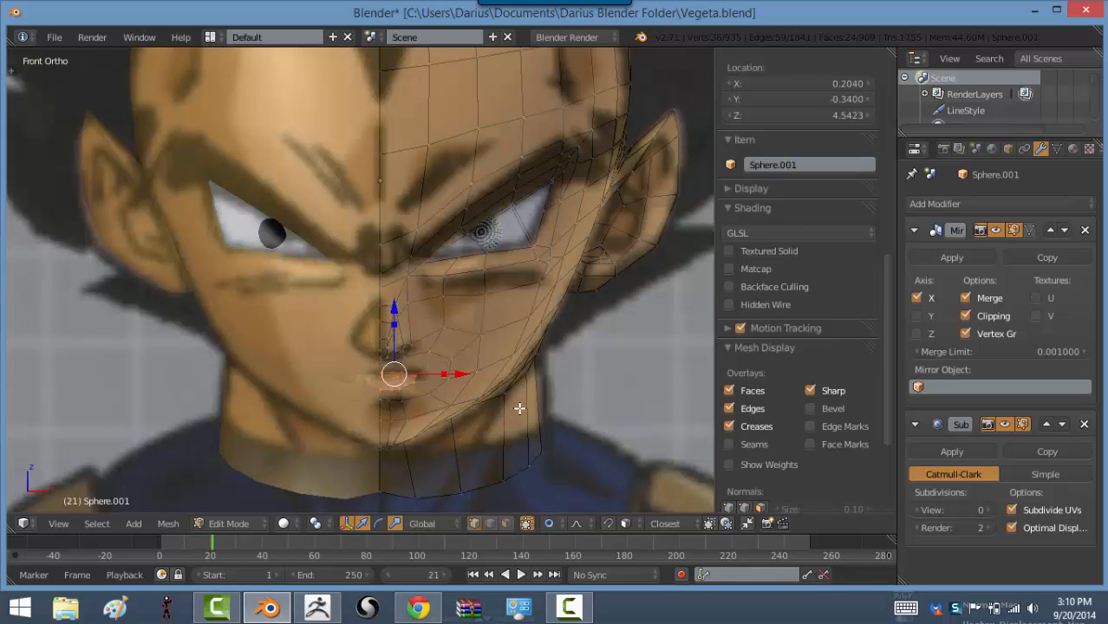
{"action": "scroll", "coordinate": [545, 417], "scroll_direction": "down", "scroll_amount": 5}
{"action": "middle_click_drag", "start_coordinate": [545, 417], "coordinate": [448, 436]}
{"action": "key", "text": "Tab"}
{"action": "key", "text": "Tab"}
{"action": "right_click", "coordinate": [370, 499]}
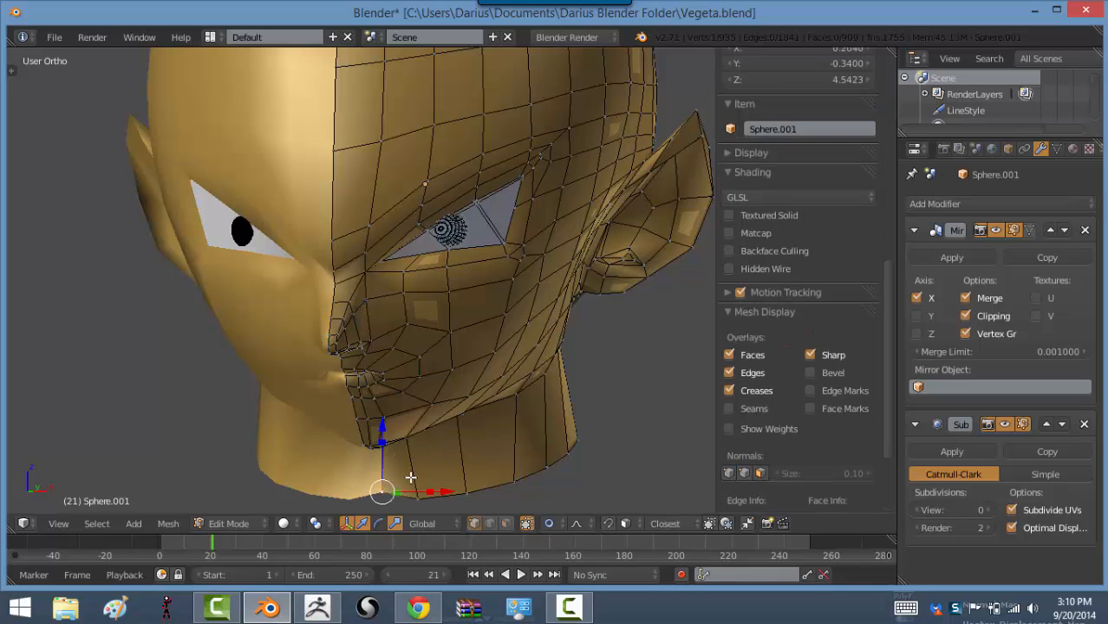
{"action": "key", "text": "g"}
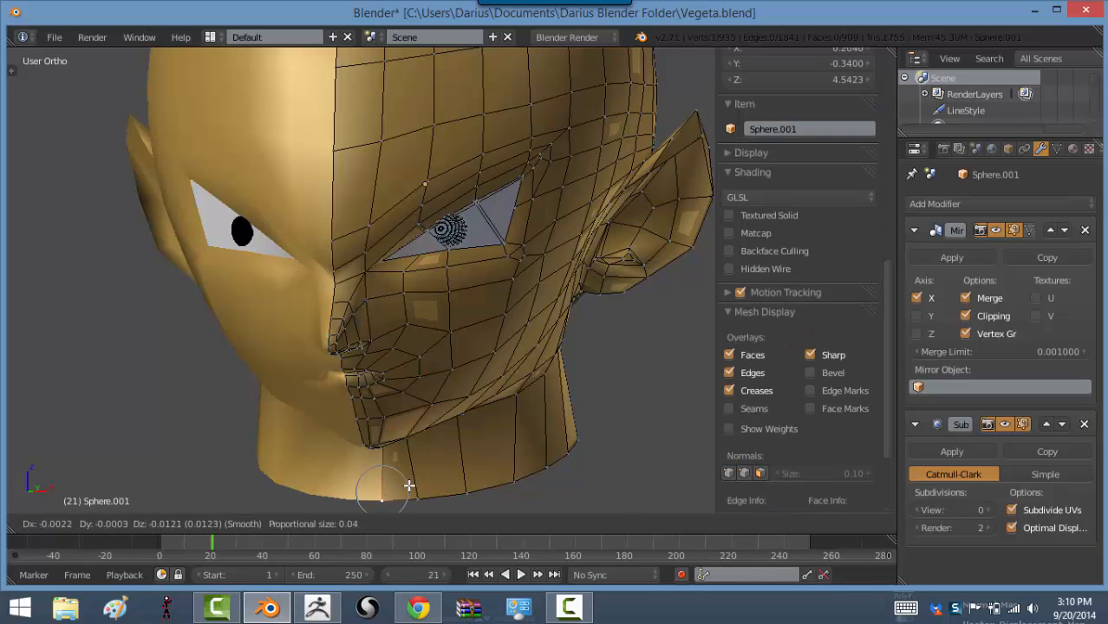
{"action": "left_click", "coordinate": [411, 487]}
{"action": "middle_click_drag", "start_coordinate": [410, 486], "coordinate": [433, 444]}
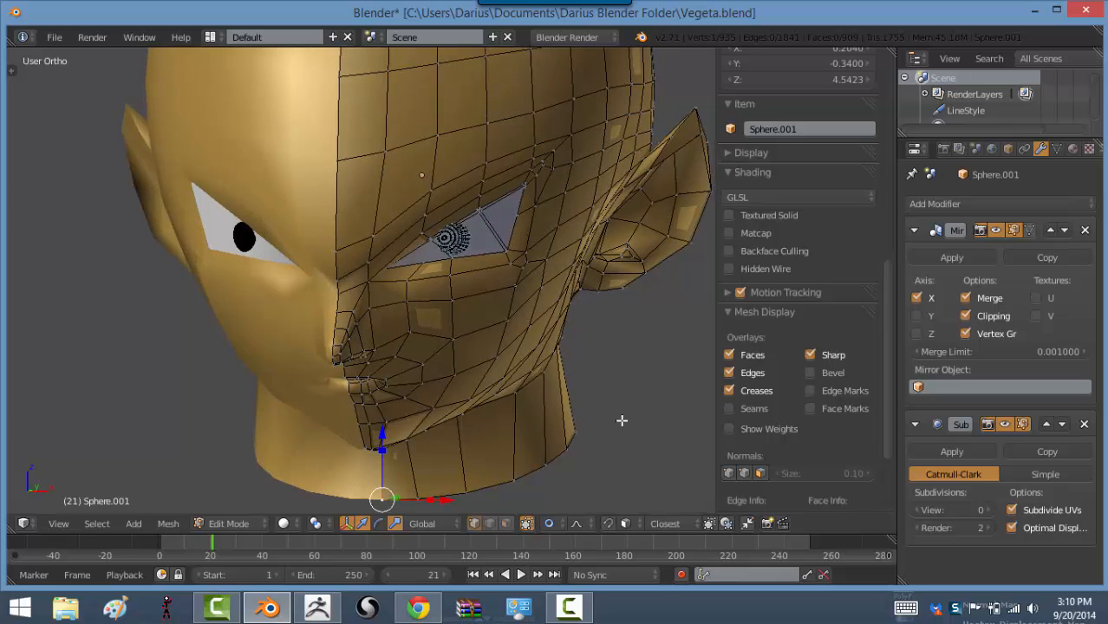
Start the Screencast Keys display in the 3D view
{"action": "left_click_drag", "start_coordinate": [887, 416], "coordinate": [884, 493]}
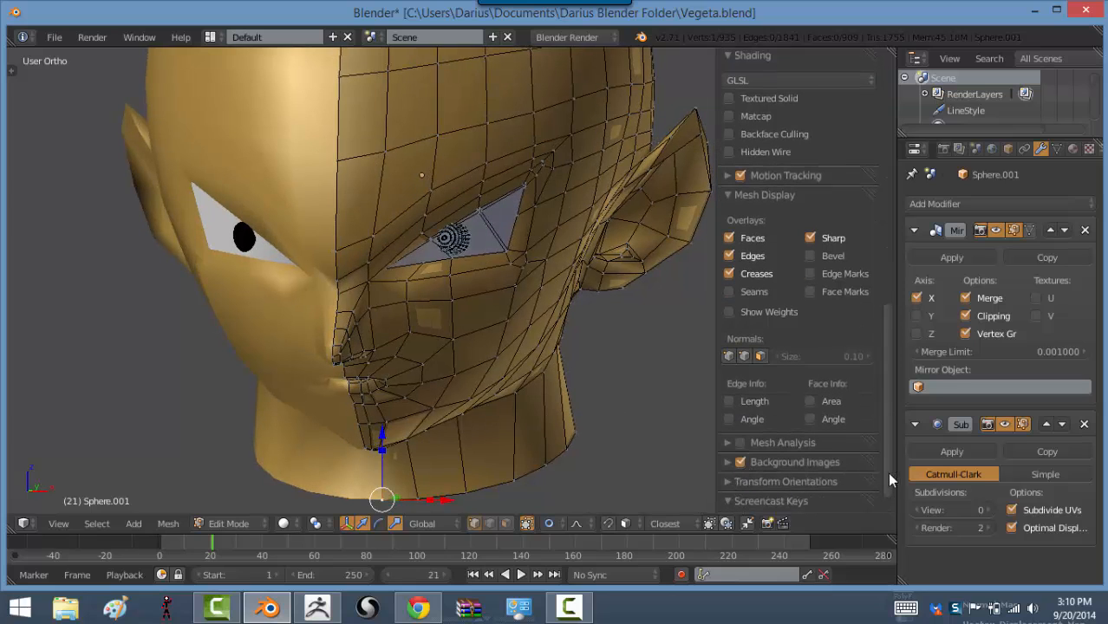
{"action": "scroll", "coordinate": [887, 472], "scroll_direction": "down", "scroll_amount": 2}
{"action": "left_click", "coordinate": [817, 502]}
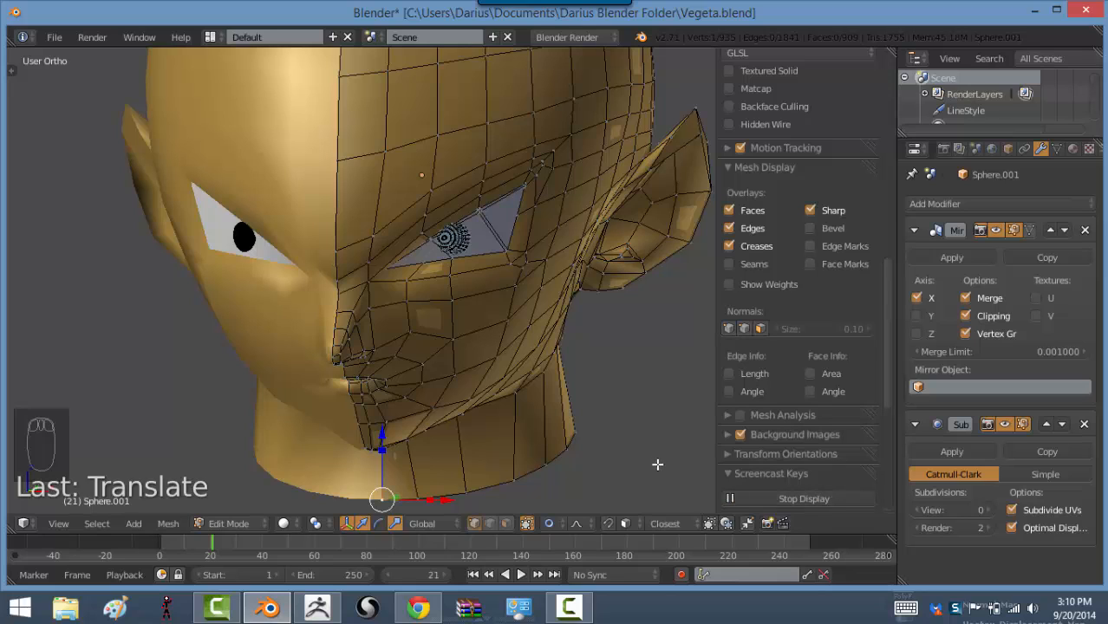
In front view, select the vertices around the outer end of the eyebrow beside the eye
{"action": "middle_click_drag", "start_coordinate": [584, 398], "coordinate": [578, 372]}
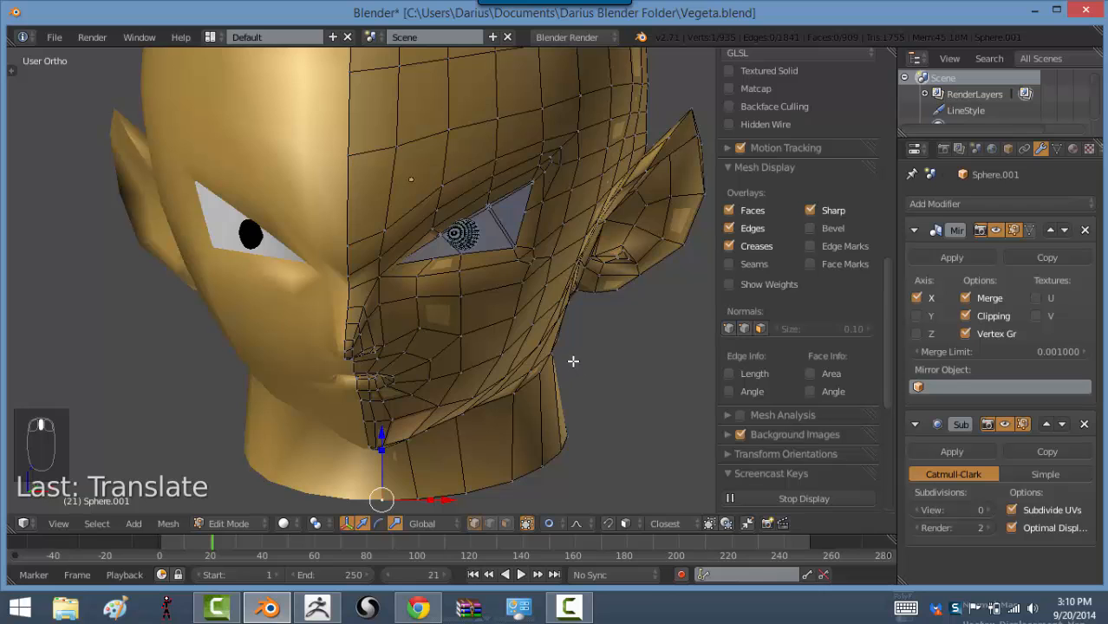
{"action": "key", "text": "KP_1"}
{"action": "scroll", "coordinate": [564, 351], "scroll_direction": "up", "scroll_amount": 3}
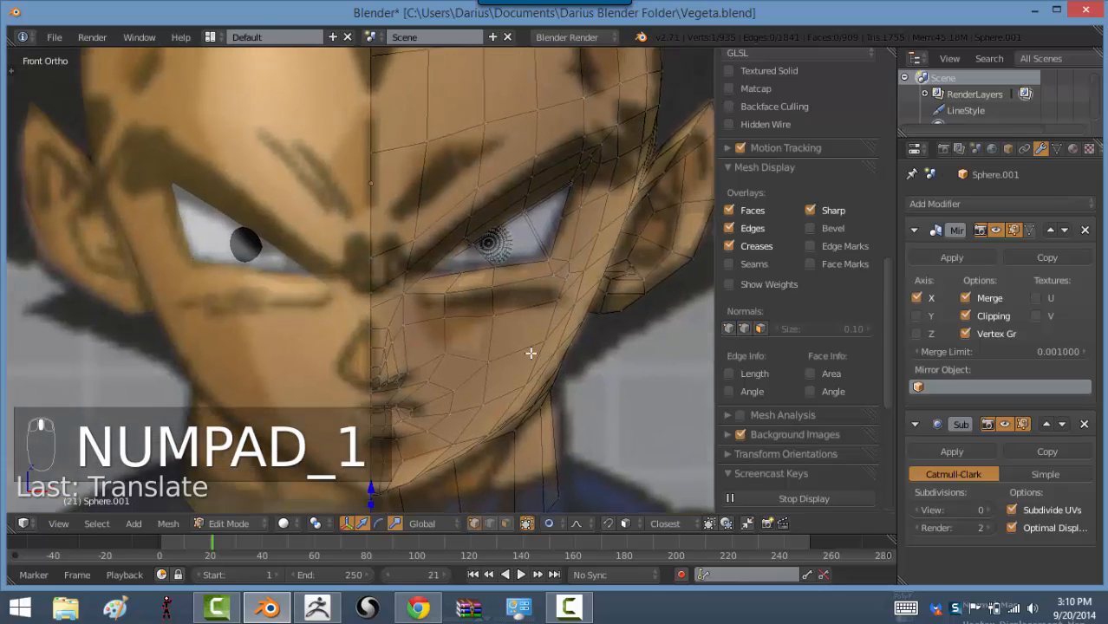
{"action": "scroll", "coordinate": [531, 353], "scroll_direction": "up", "scroll_amount": 4}
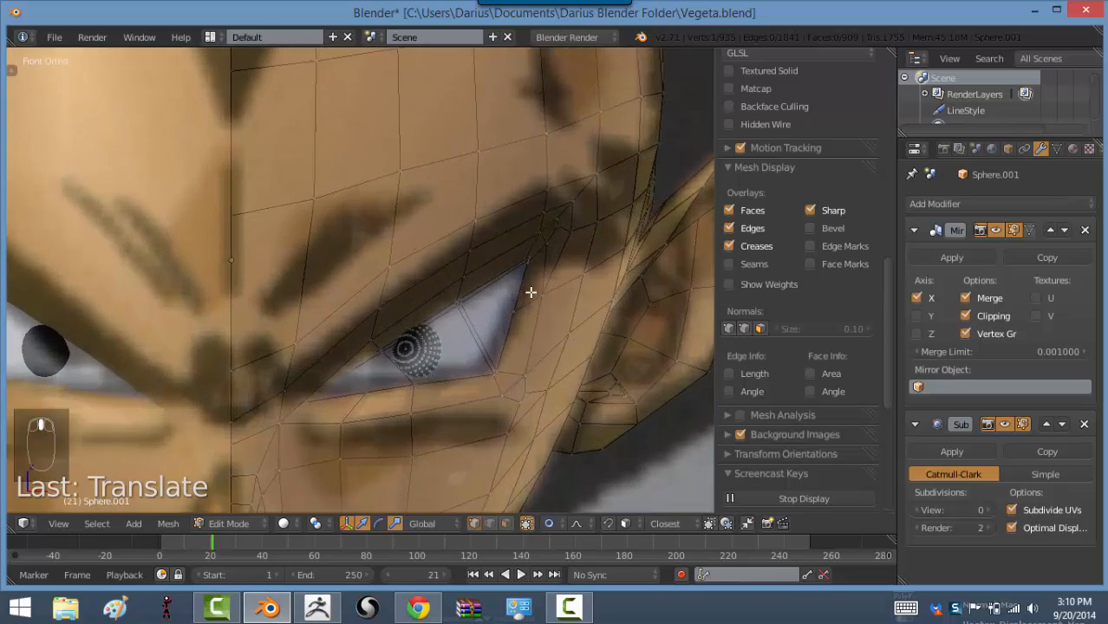
{"action": "scroll", "coordinate": [531, 293], "scroll_direction": "up", "scroll_amount": 1}
{"action": "scroll", "coordinate": [614, 322], "scroll_direction": "up", "scroll_amount": 2}
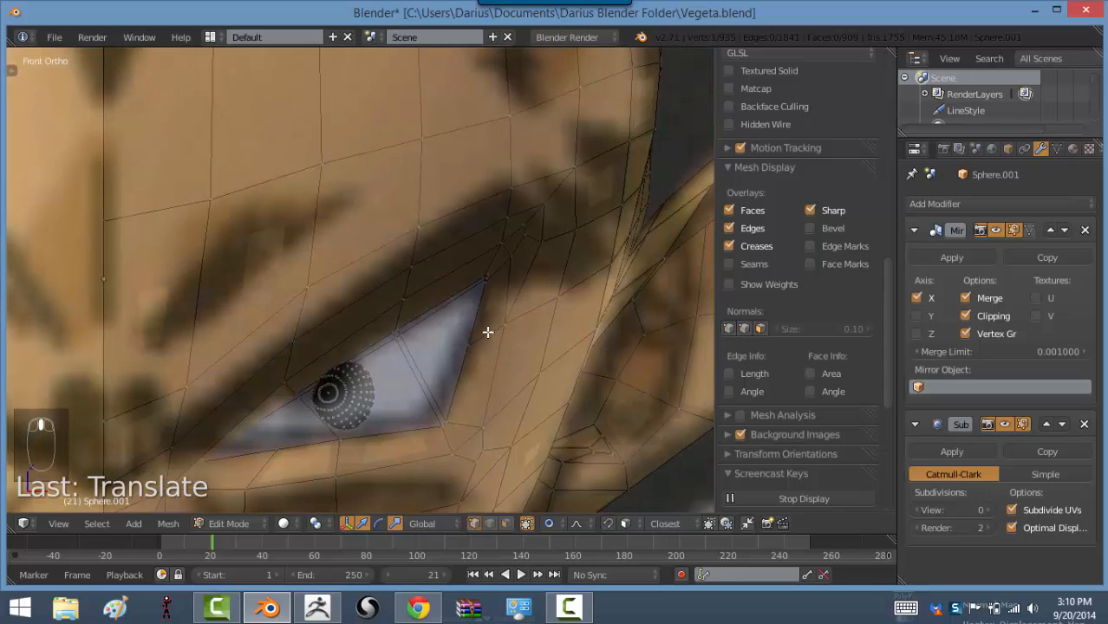
{"action": "right_click", "coordinate": [507, 324], "text": "shift"}
{"action": "right_click", "coordinate": [555, 298], "text": "shift"}
{"action": "right_click", "coordinate": [589, 278], "text": "shift"}
{"action": "right_click", "coordinate": [623, 234], "text": "shift"}
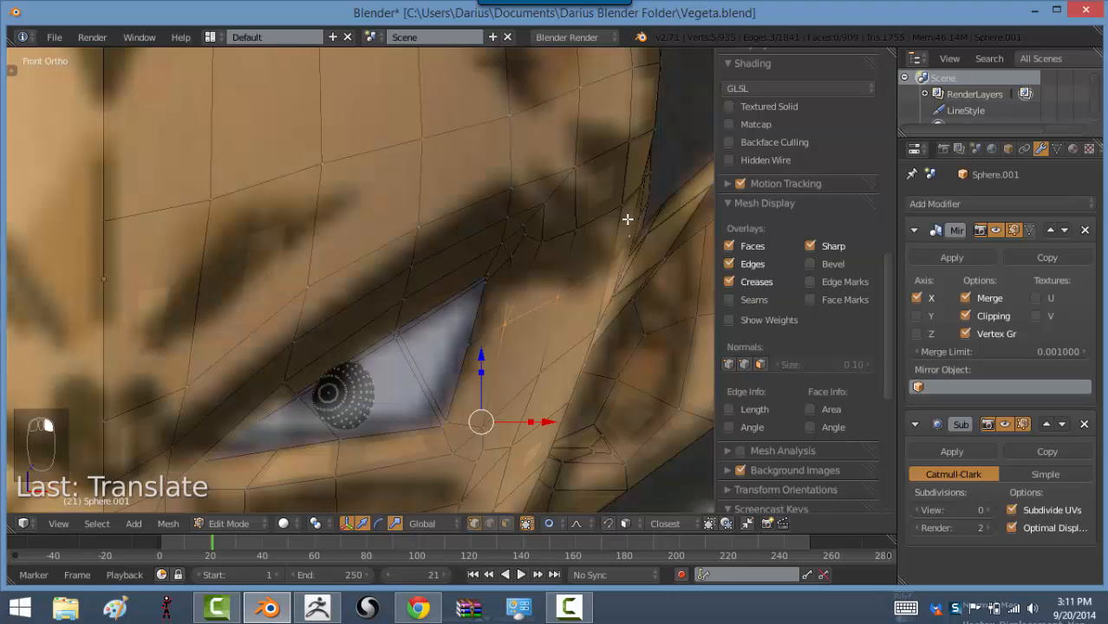
{"action": "right_click", "coordinate": [628, 219], "text": "shift"}
{"action": "right_click", "coordinate": [627, 220], "text": "shift"}
{"action": "right_click", "coordinate": [626, 160], "text": "shift"}
{"action": "right_click", "coordinate": [579, 171], "text": "shift"}
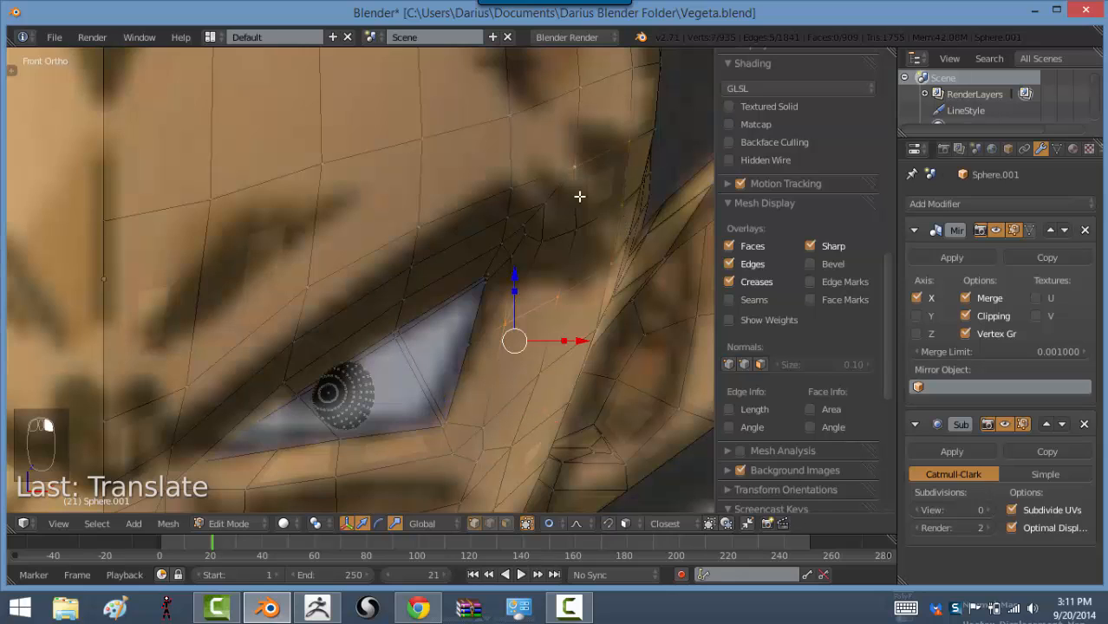
Add the vertices along the whole eyebrow strip to the selection with Circle Select
{"action": "key", "text": "c"}
{"action": "mouse_move", "coordinate": [577, 200]}
{"action": "left_mouse_down"}
{"action": "mouse_move", "coordinate": [540, 238]}
{"action": "mouse_move", "coordinate": [539, 191]}
{"action": "mouse_move", "coordinate": [499, 243]}
{"action": "mouse_move", "coordinate": [420, 236]}
{"action": "mouse_move", "coordinate": [394, 282]}
{"action": "mouse_move", "coordinate": [324, 299]}
{"action": "mouse_move", "coordinate": [159, 460]}
{"action": "mouse_move", "coordinate": [190, 349]}
{"action": "left_mouse_up"}
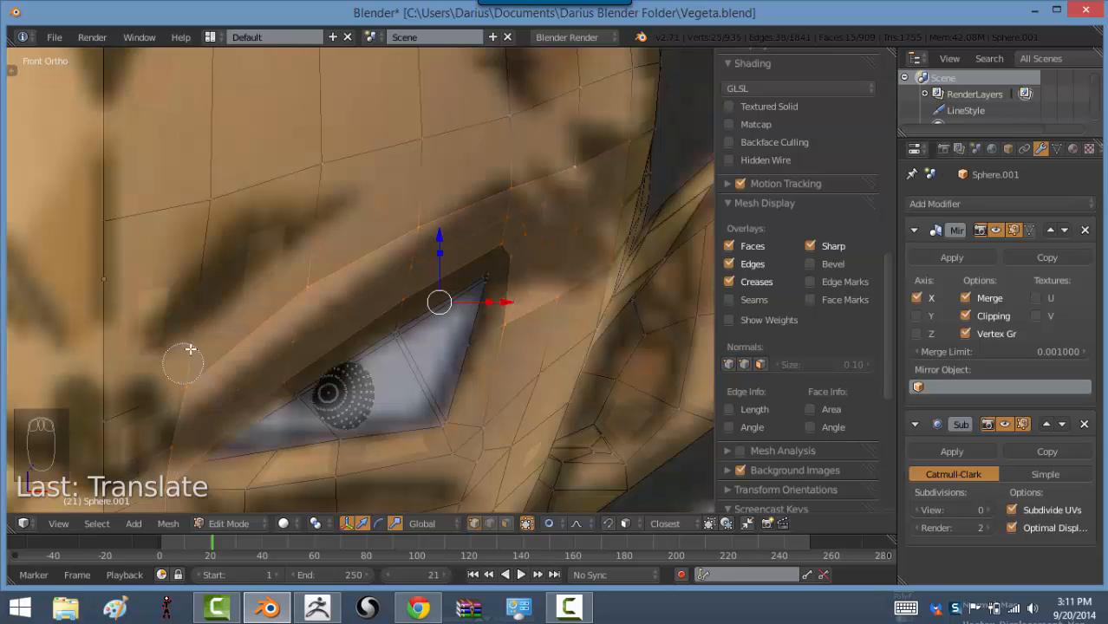
{"action": "right_click", "coordinate": [314, 331]}
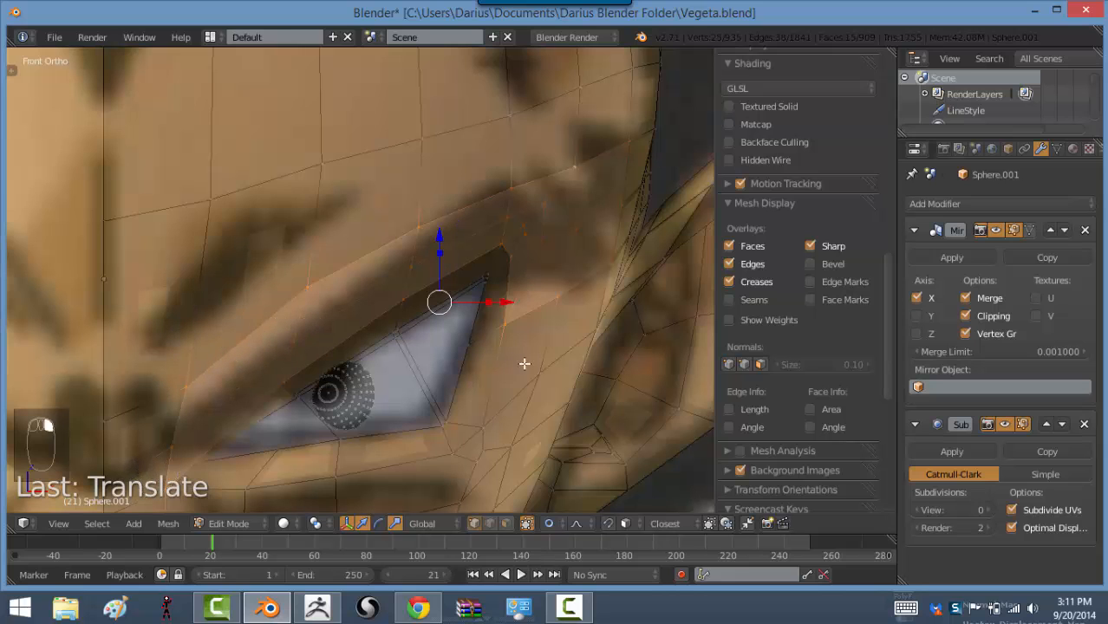
Try to add the upper eyelid edge vertices from the outer to the inner eye corner, undoing the stray picks
{"action": "scroll", "coordinate": [480, 284], "scroll_direction": "up", "scroll_amount": 4}
{"action": "right_click", "coordinate": [612, 283], "text": "shift"}
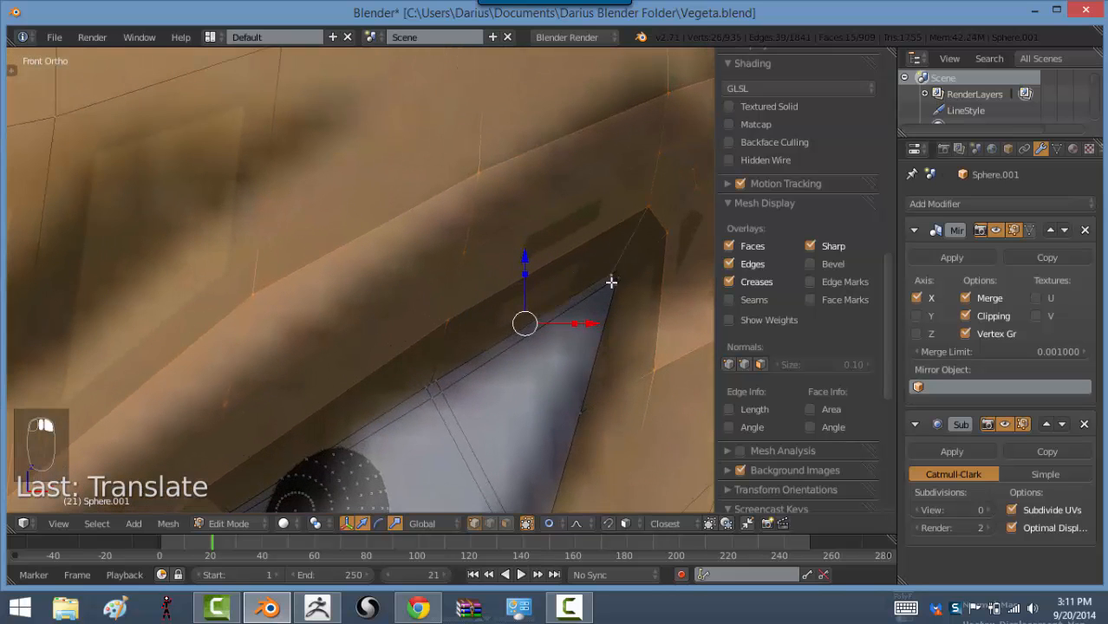
{"action": "right_click", "coordinate": [616, 294], "text": "shift"}
{"action": "right_click", "coordinate": [582, 402], "text": "shift"}
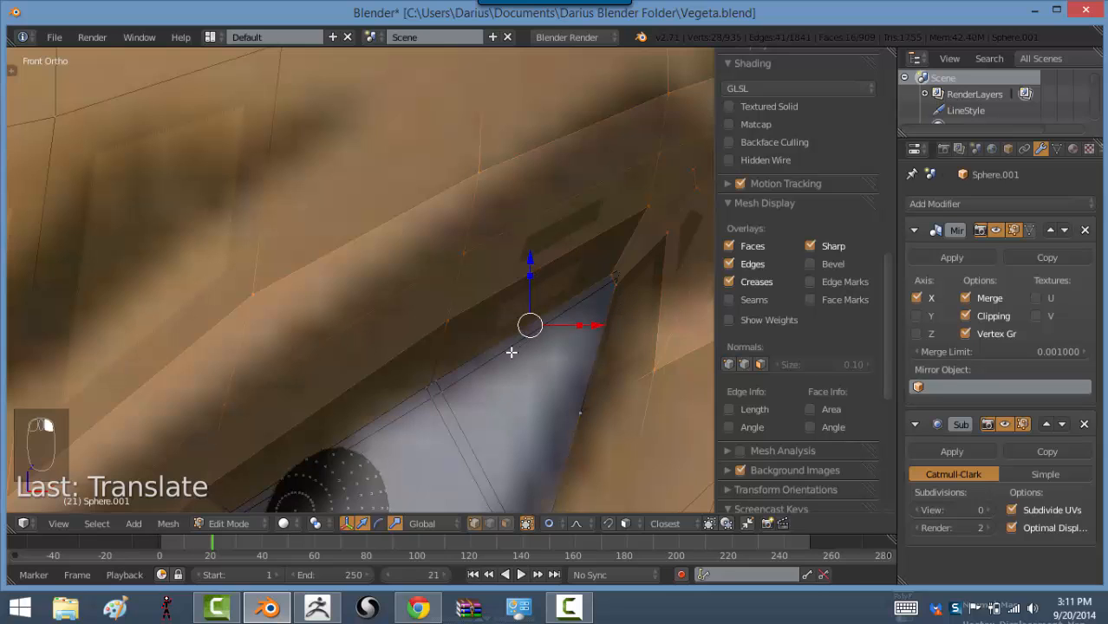
{"action": "key", "text": "ctrl+z"}
{"action": "key", "text": "z"}
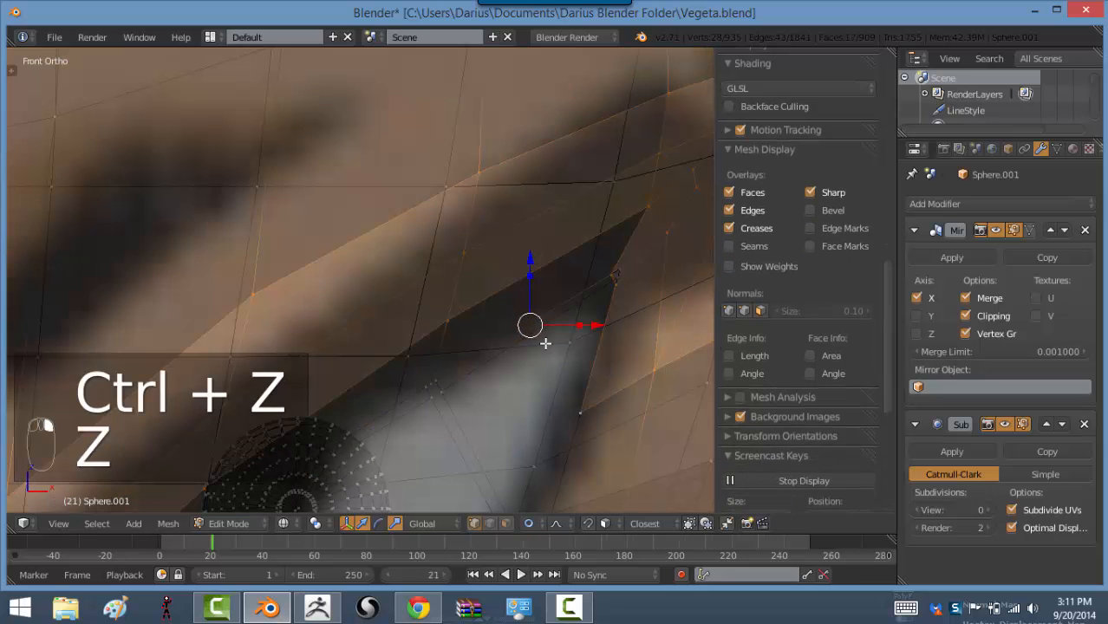
{"action": "key", "text": "ctrl+z"}
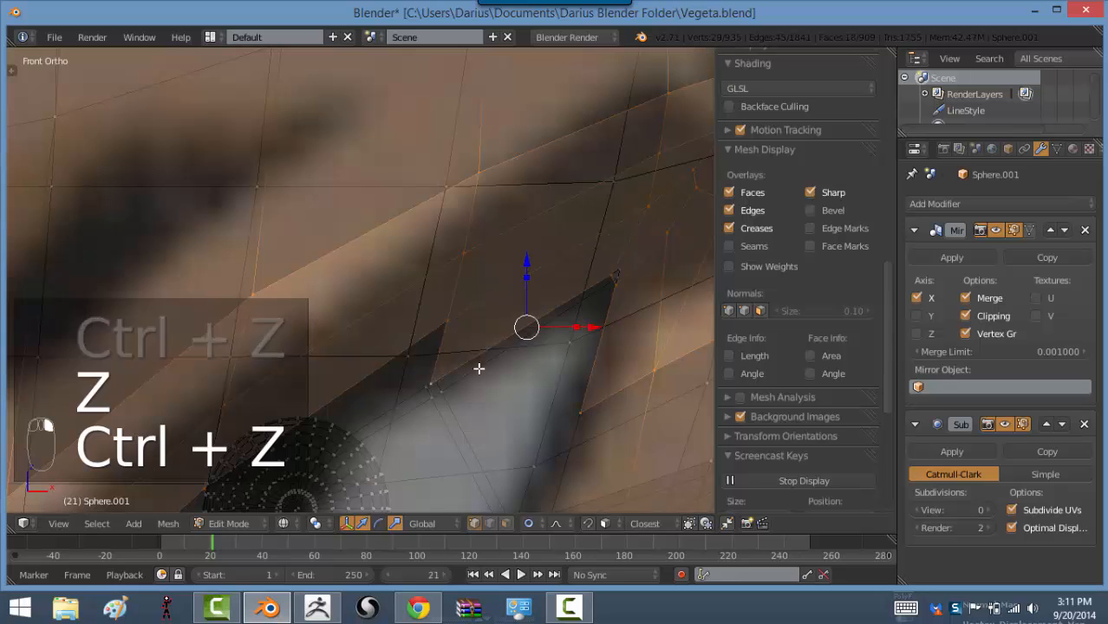
{"action": "middle_click_drag", "start_coordinate": [495, 331], "coordinate": [566, 286], "text": "shift"}
{"action": "key", "text": "z"}
{"action": "middle_click_drag", "start_coordinate": [388, 391], "coordinate": [495, 314], "text": "shift"}
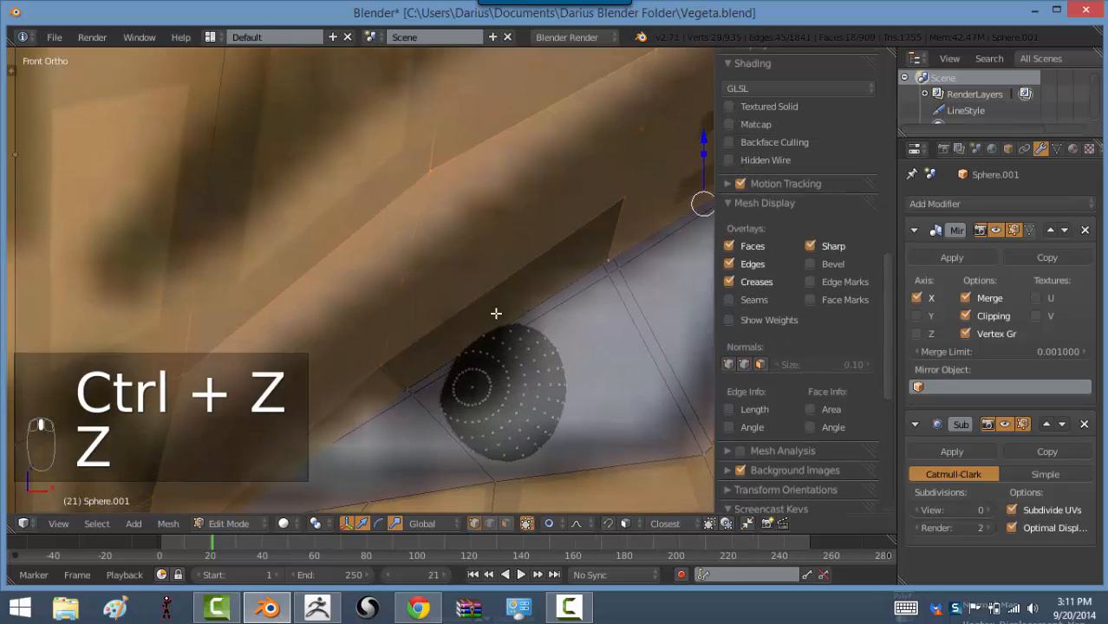
{"action": "middle_click_drag", "start_coordinate": [435, 359], "coordinate": [510, 293], "text": "shift"}
{"action": "key", "text": "ctrl+z"}
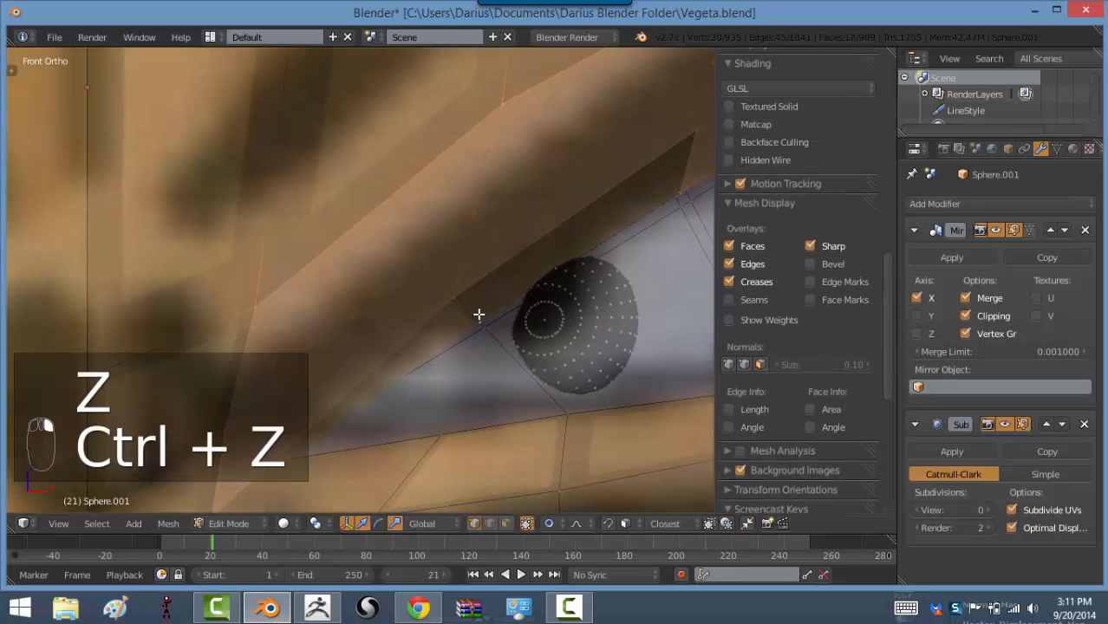
Select the linked eye-white mesh and hide it
{"action": "key", "text": "ctrl+l"}
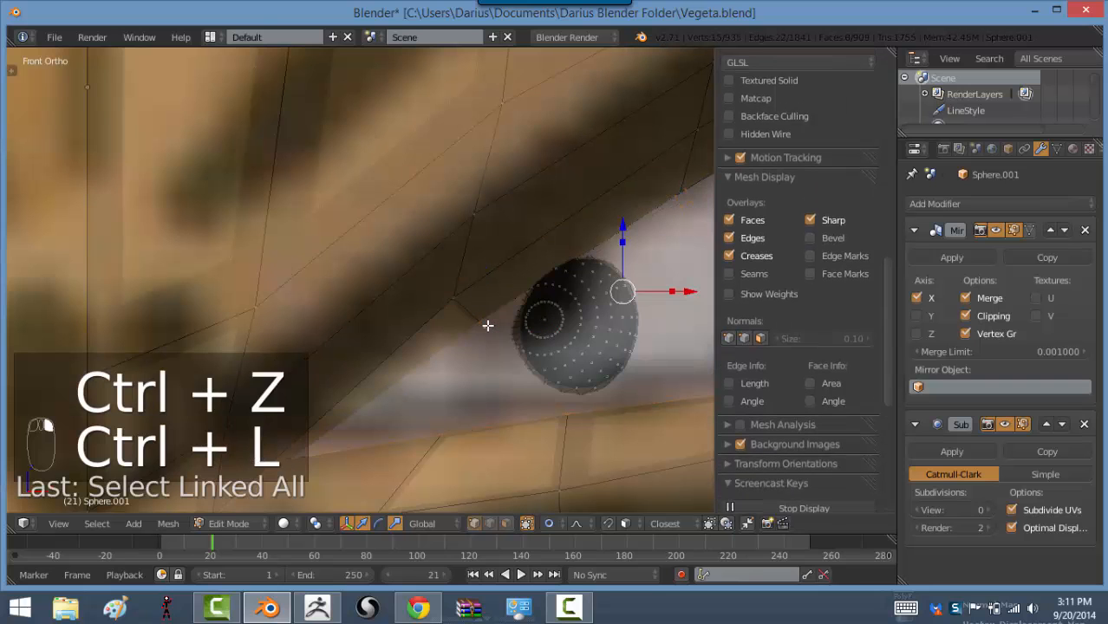
{"action": "key", "text": "h"}
{"action": "scroll", "coordinate": [511, 305], "scroll_direction": "down", "scroll_amount": 1}
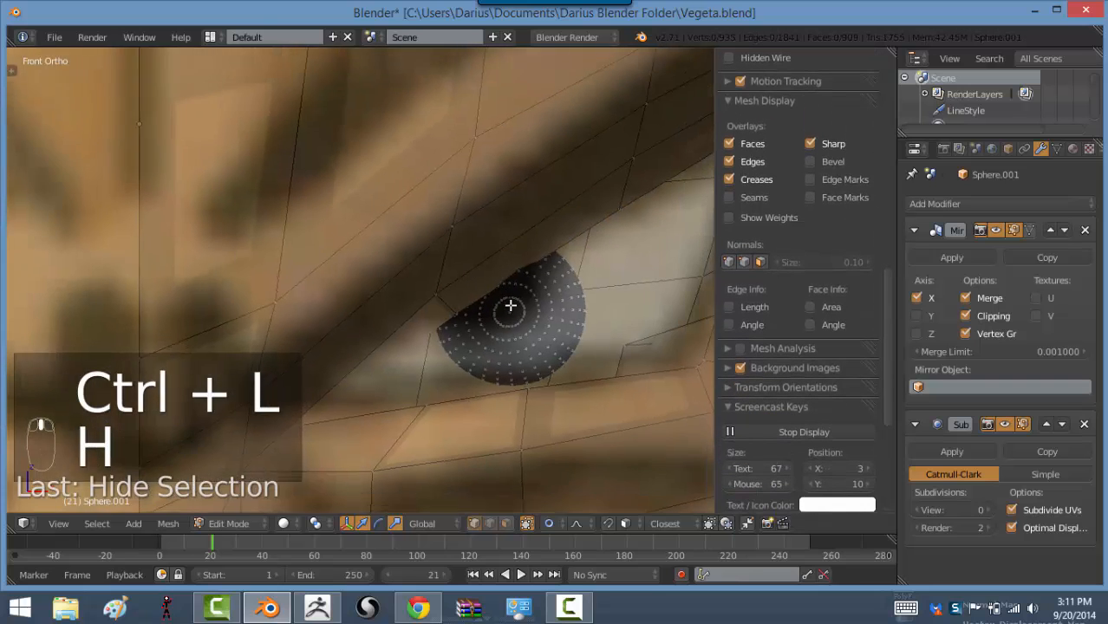
{"action": "scroll", "coordinate": [511, 305], "scroll_direction": "down", "scroll_amount": 4}
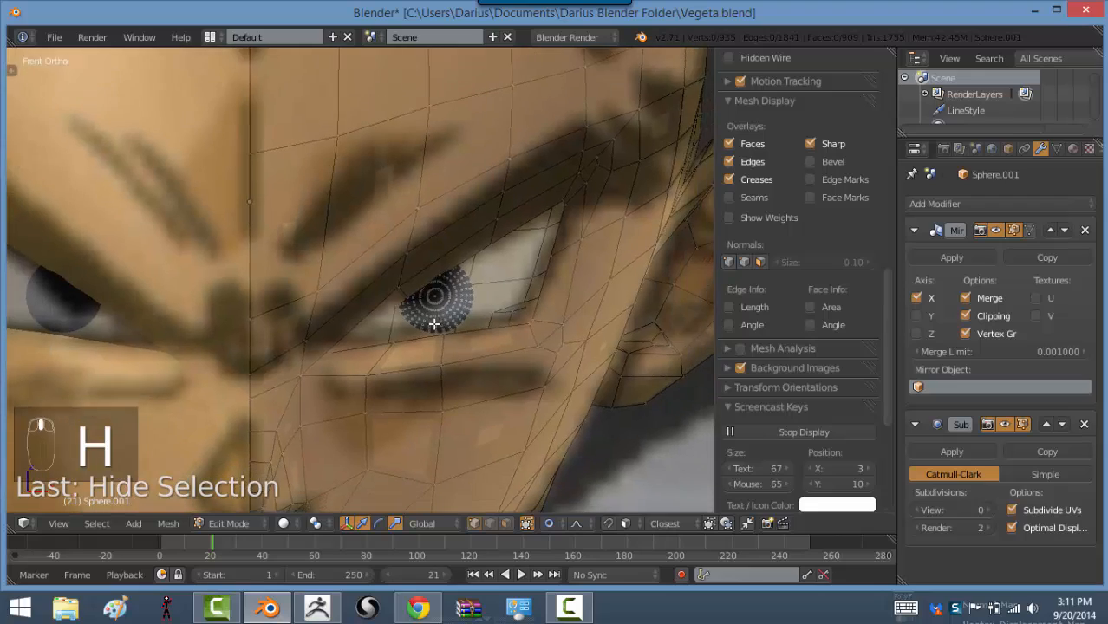
Select the edge loop above the eye and add the surrounding vertices of the brow strip from the face's center line outward
{"action": "mouse_move", "coordinate": [435, 324]}
{"action": "middle_mouse_down", "text": "ctrl"}
{"action": "mouse_move", "coordinate": [368, 315]}
{"action": "mouse_move", "coordinate": [322, 367]}
{"action": "mouse_move", "coordinate": [282, 375]}
{"action": "middle_mouse_up", "text": "ctrl"}
{"action": "right_click", "coordinate": [361, 323], "text": "alt"}
{"action": "key", "text": "z"}
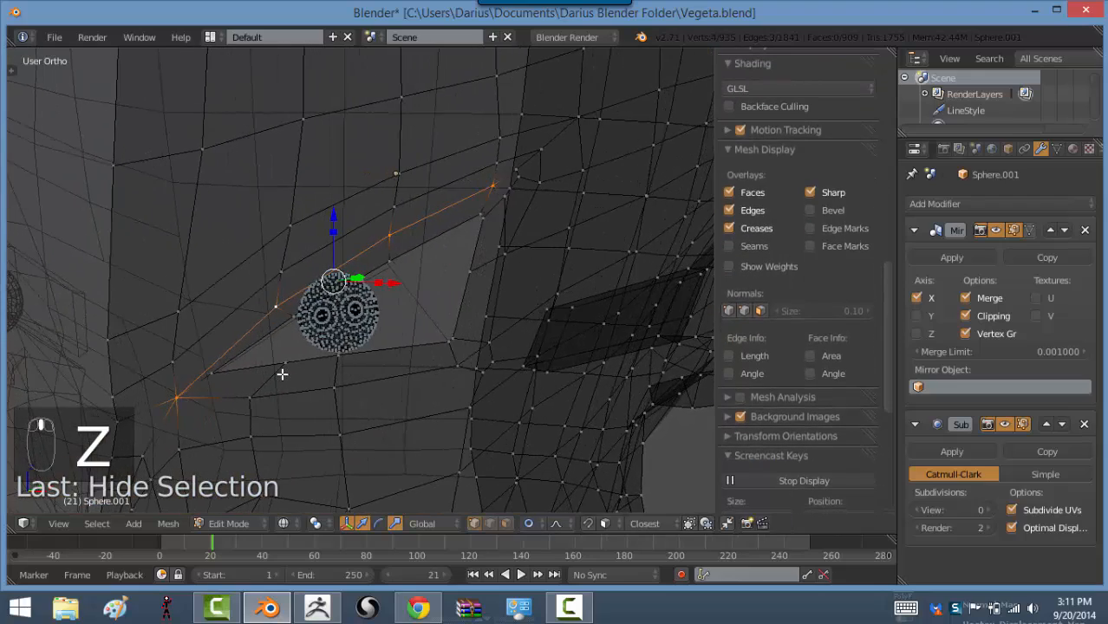
{"action": "key", "text": "KP_1"}
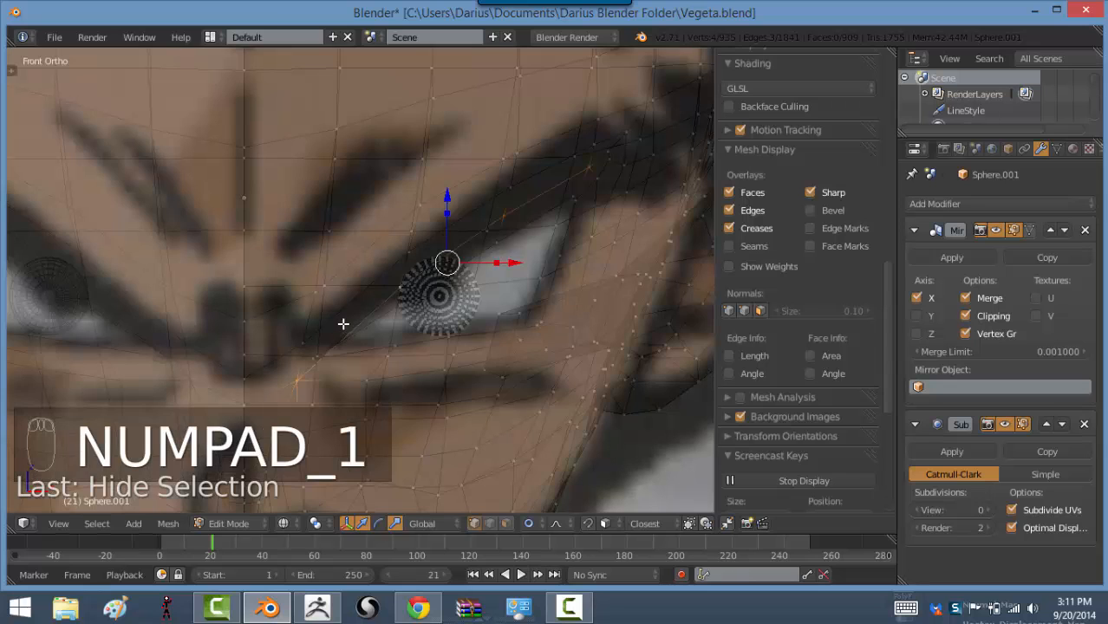
{"action": "key", "text": "z"}
{"action": "scroll", "coordinate": [434, 324], "scroll_direction": "up", "scroll_amount": 3}
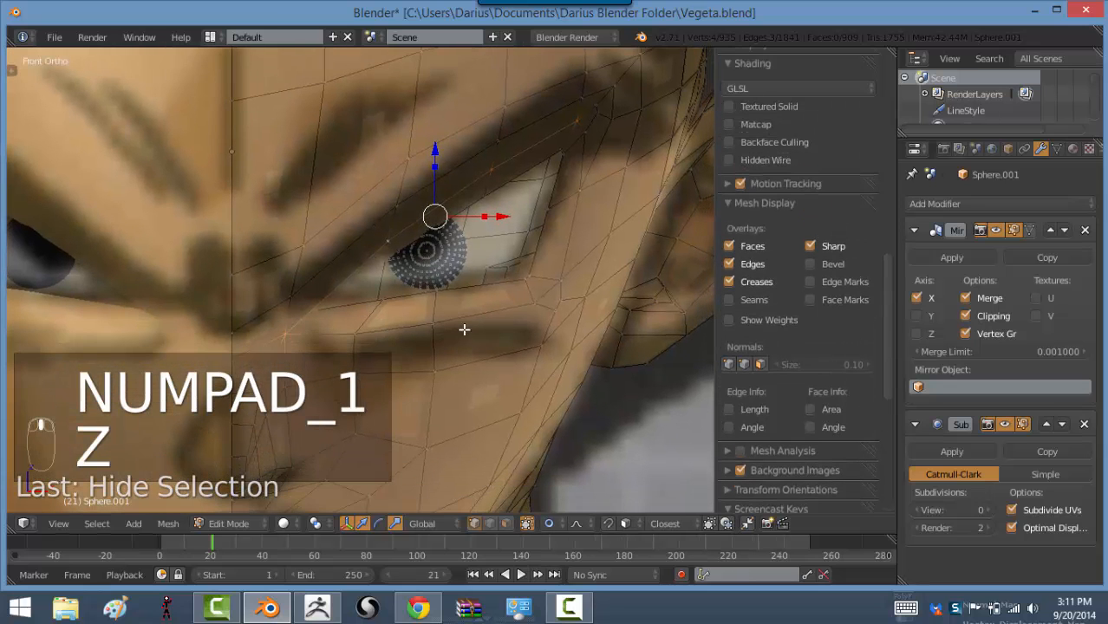
{"action": "scroll", "coordinate": [386, 286], "scroll_direction": "up", "scroll_amount": 4}
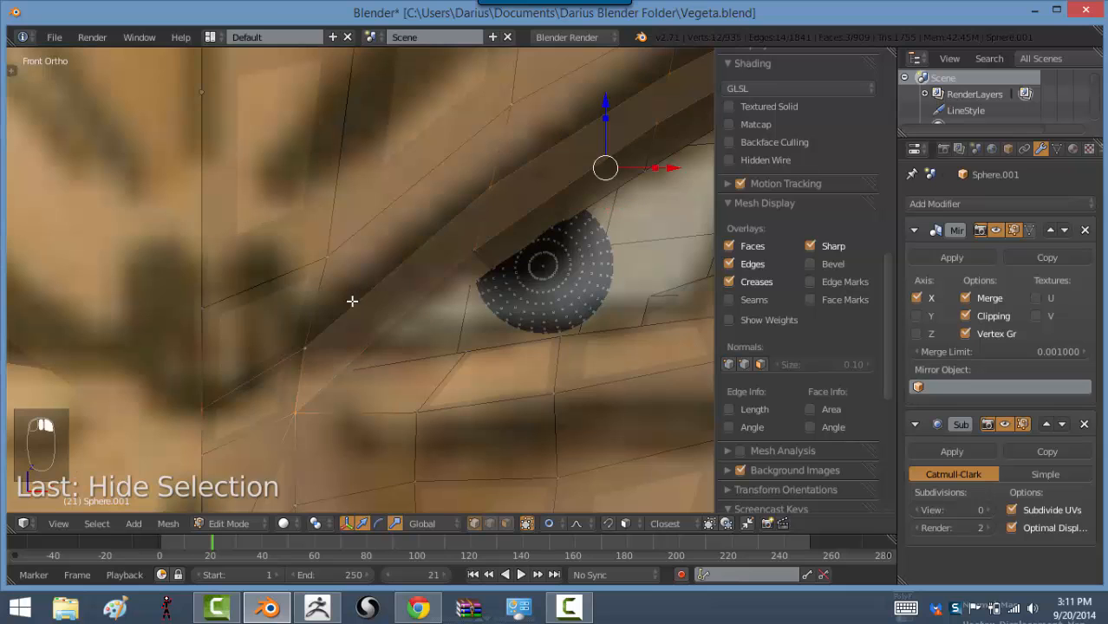
{"action": "scroll", "coordinate": [443, 194], "scroll_direction": "down", "scroll_amount": 6}
{"action": "middle_click_drag", "start_coordinate": [505, 228], "coordinate": [468, 249]}
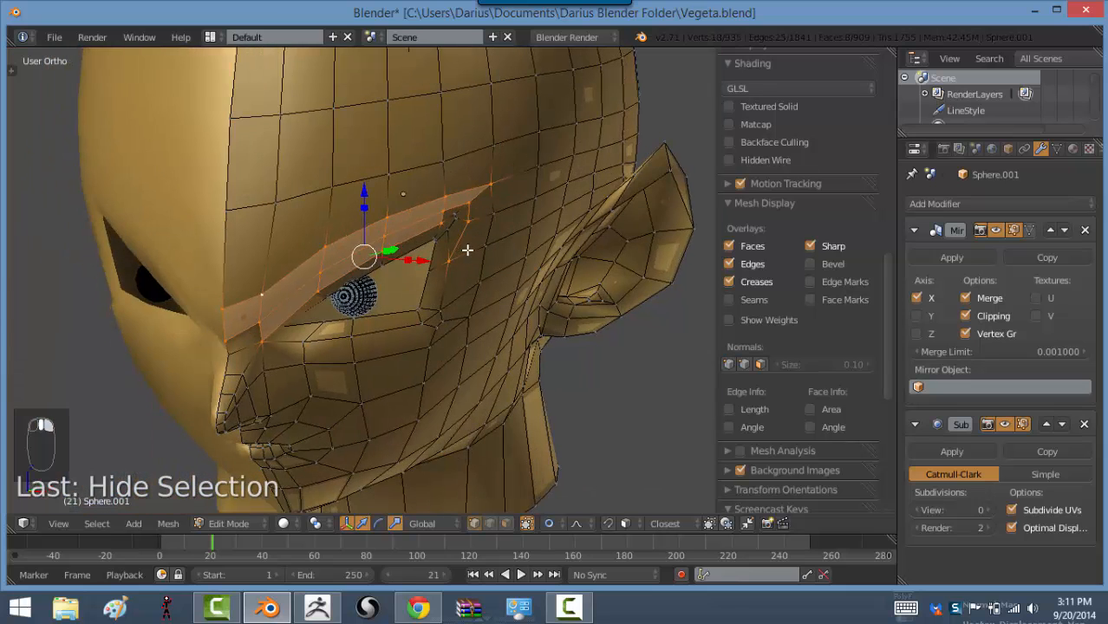
Add the vertices around the outer eye corner and the outer end of the brow to the selection
{"action": "right_click", "coordinate": [433, 238], "text": "shift"}
{"action": "right_click", "coordinate": [438, 240], "text": "shift"}
{"action": "right_click", "coordinate": [447, 232], "text": "shift"}
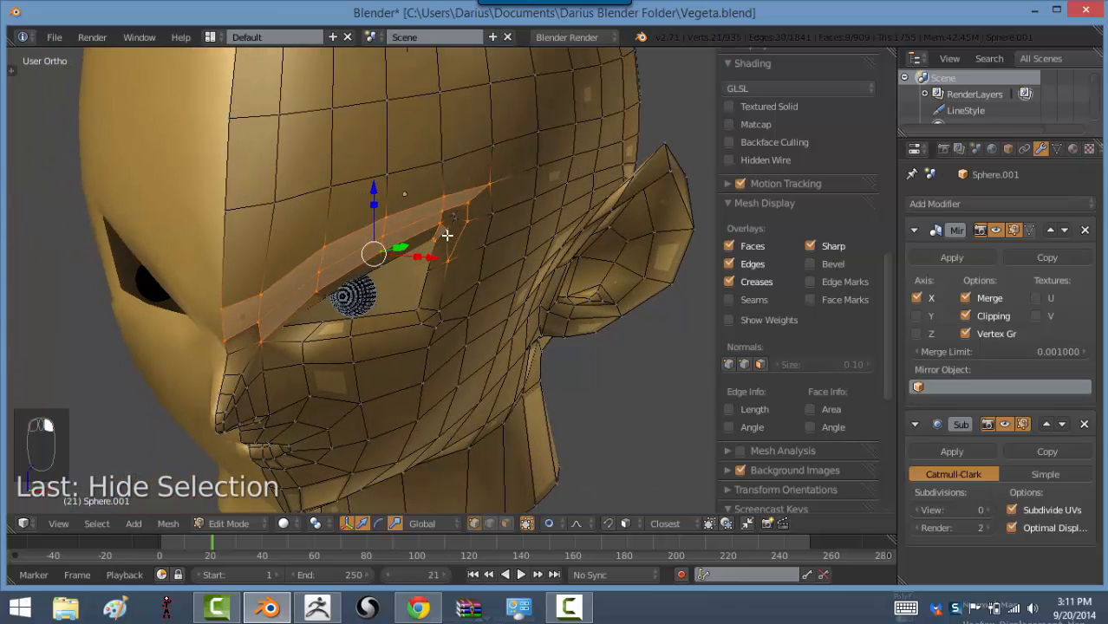
{"action": "right_click", "coordinate": [458, 222], "text": "shift"}
{"action": "right_click", "coordinate": [465, 218], "text": "shift"}
{"action": "right_click", "coordinate": [463, 218], "text": "shift"}
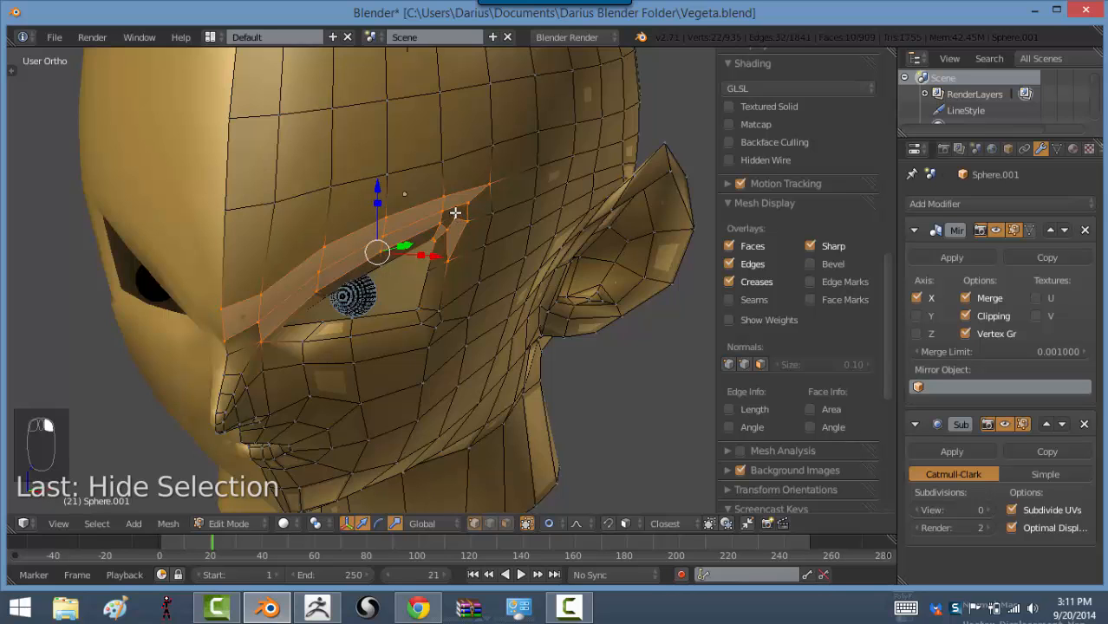
{"action": "right_click", "coordinate": [457, 213], "text": "shift"}
{"action": "right_click", "coordinate": [490, 212], "text": "shift"}
{"action": "right_click", "coordinate": [485, 246], "text": "shift"}
{"action": "right_click", "coordinate": [429, 271], "text": "shift"}
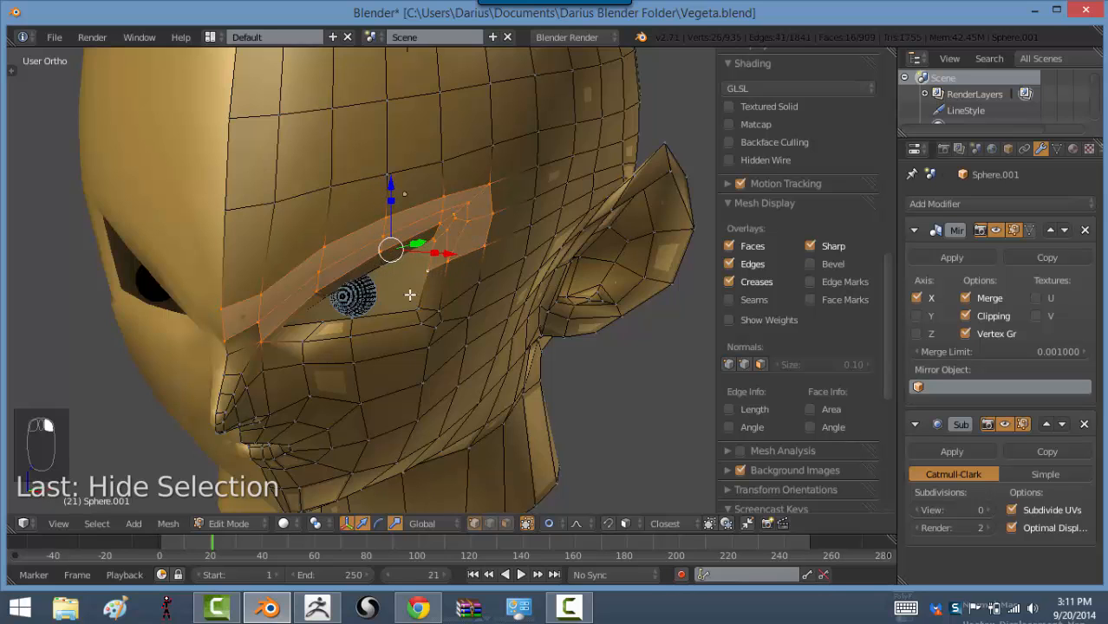
Deselect the two brow vertices on the face's mirror center line
{"action": "middle_click_drag", "start_coordinate": [332, 269], "coordinate": [242, 284]}
{"action": "right_click", "coordinate": [242, 292], "text": "shift"}
{"action": "right_click", "coordinate": [240, 260], "text": "shift"}
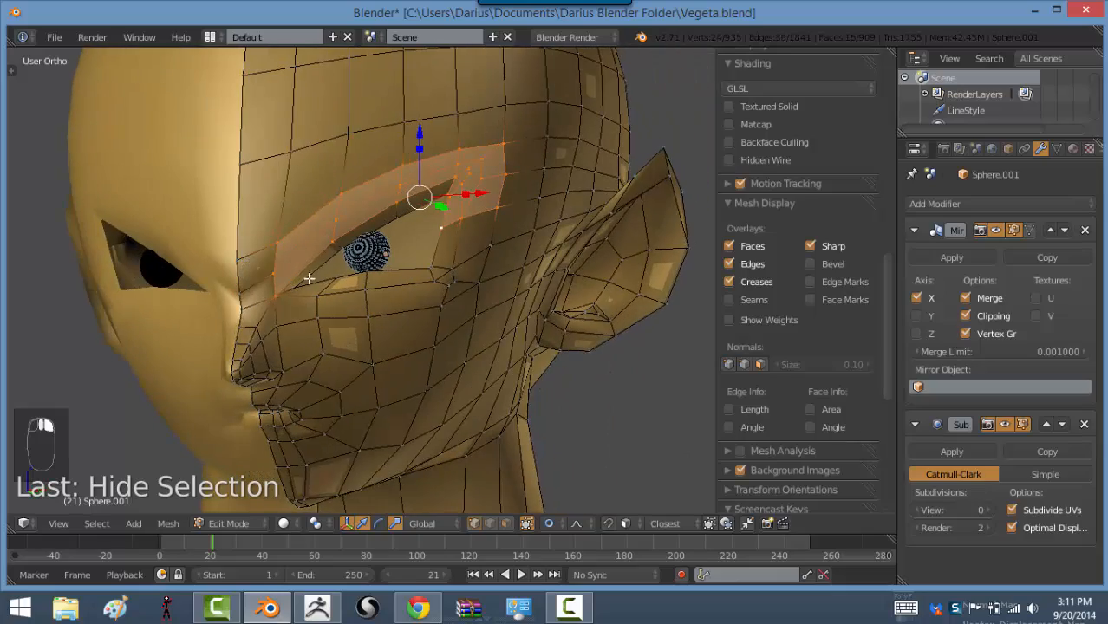
{"action": "middle_click_drag", "start_coordinate": [318, 282], "coordinate": [370, 285]}
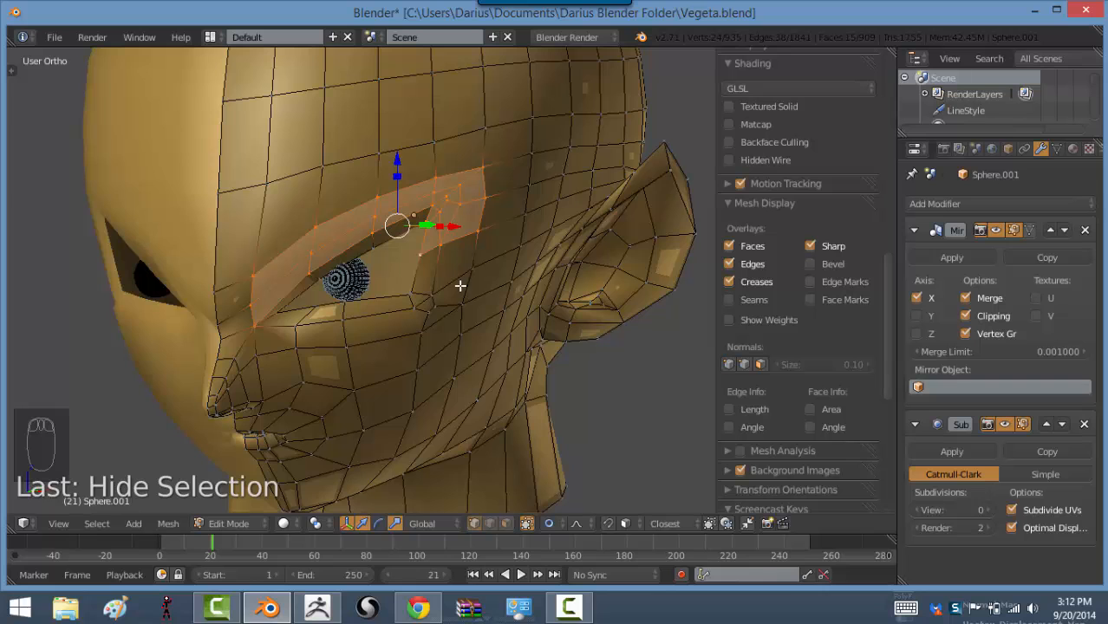
Deselect the vertices at and below the outer eye corner so the brow selection tapers to a point
{"action": "scroll", "coordinate": [461, 285], "scroll_direction": "up", "scroll_amount": 5}
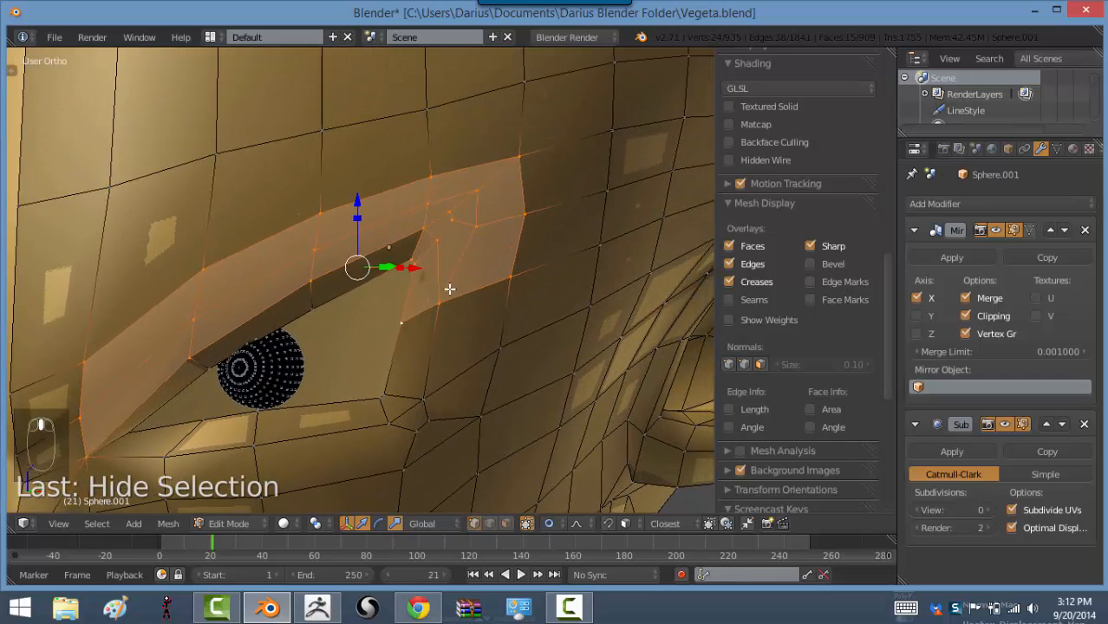
{"action": "right_click", "coordinate": [463, 301], "text": "shift"}
{"action": "right_click", "coordinate": [403, 323], "text": "shift"}
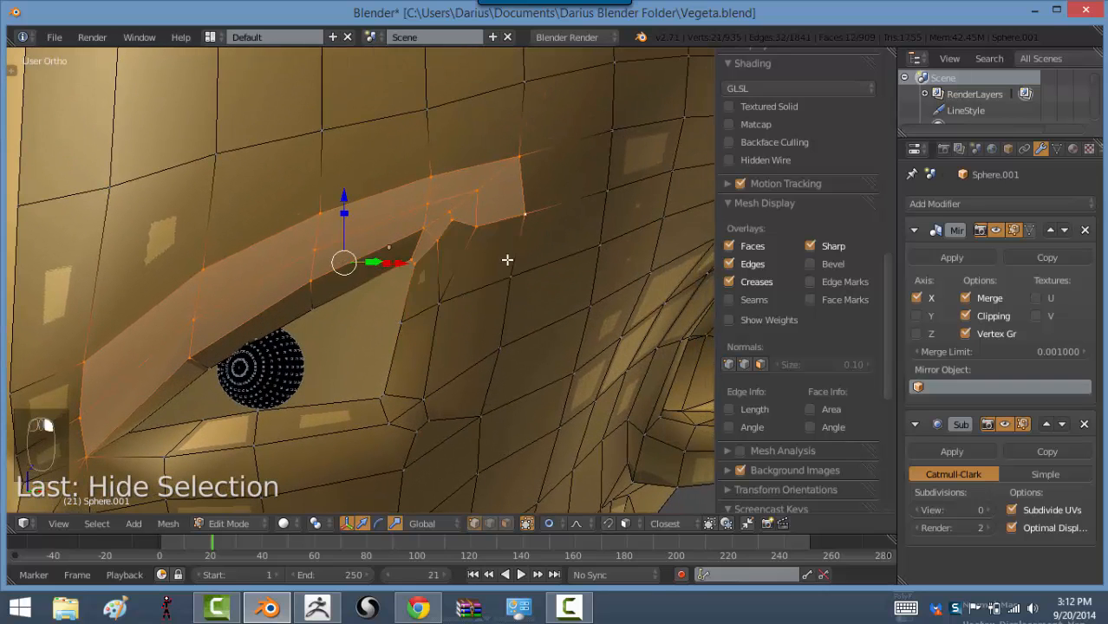
{"action": "right_click", "coordinate": [445, 231], "text": "shift"}
{"action": "right_click", "coordinate": [495, 222], "text": "shift"}
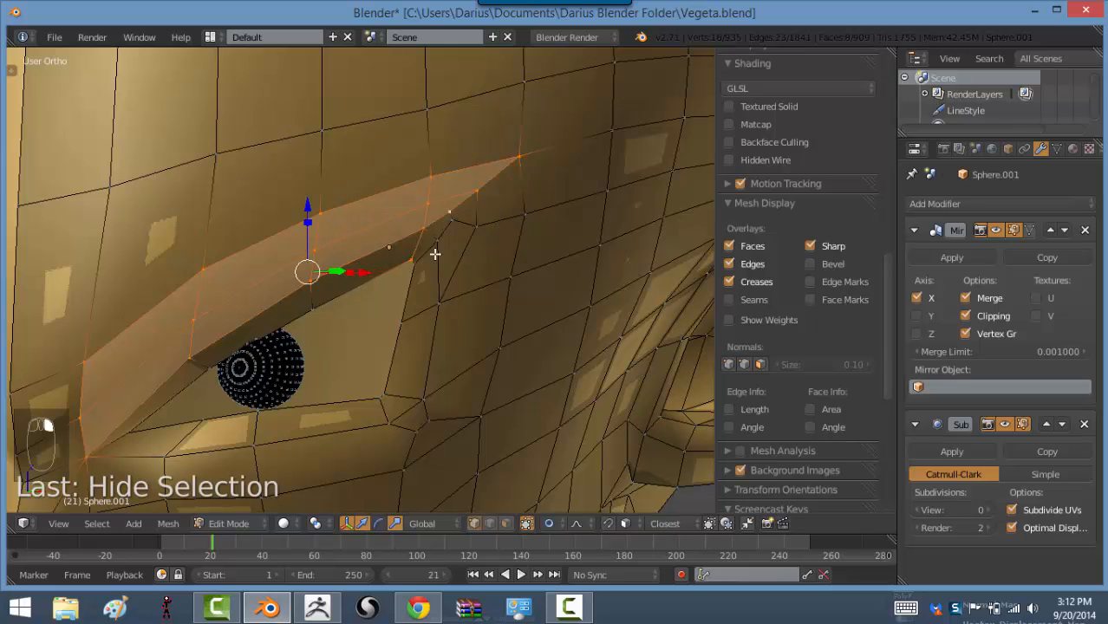
{"action": "right_click", "coordinate": [411, 263], "text": "shift"}
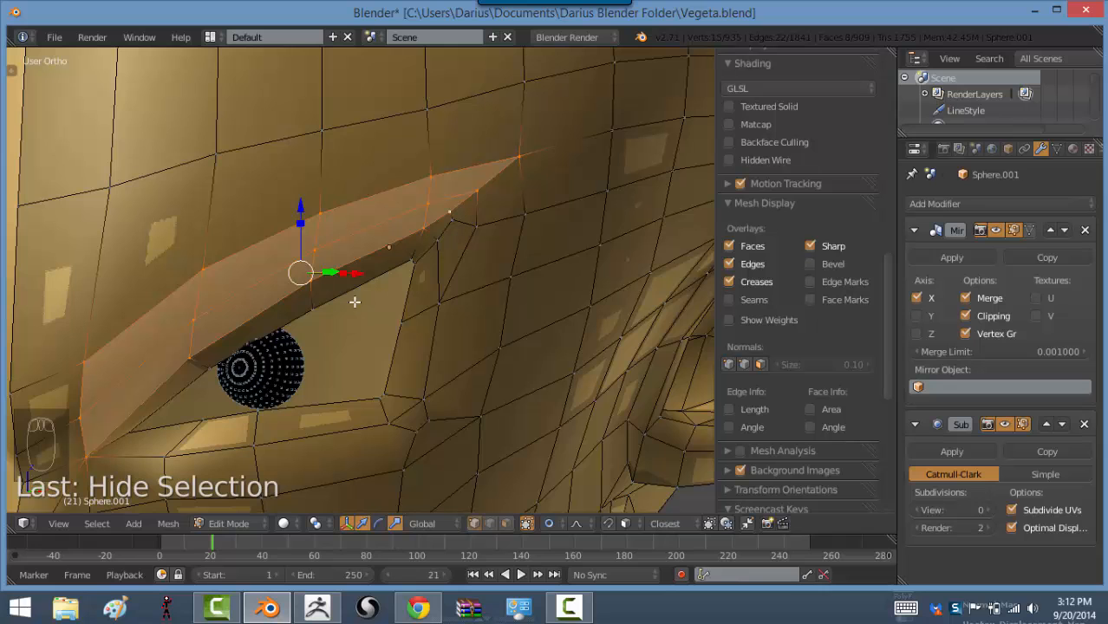
Duplicate the selected brow faces and move the copy slightly forward along the Y axis in side view
{"action": "key", "text": "KP_1"}
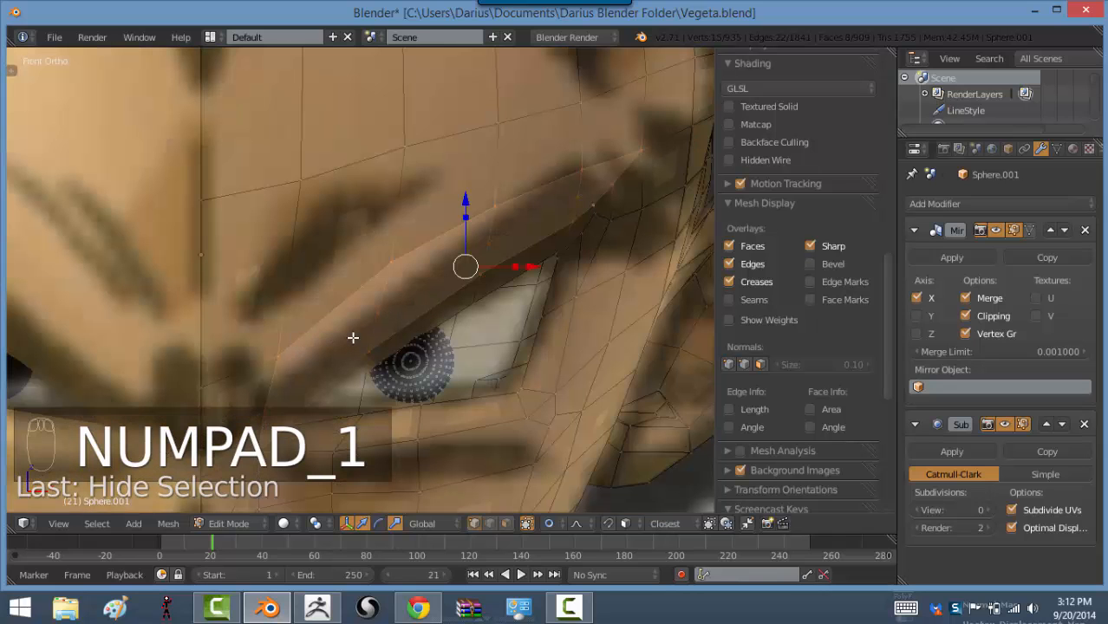
{"action": "key", "text": "KP_3"}
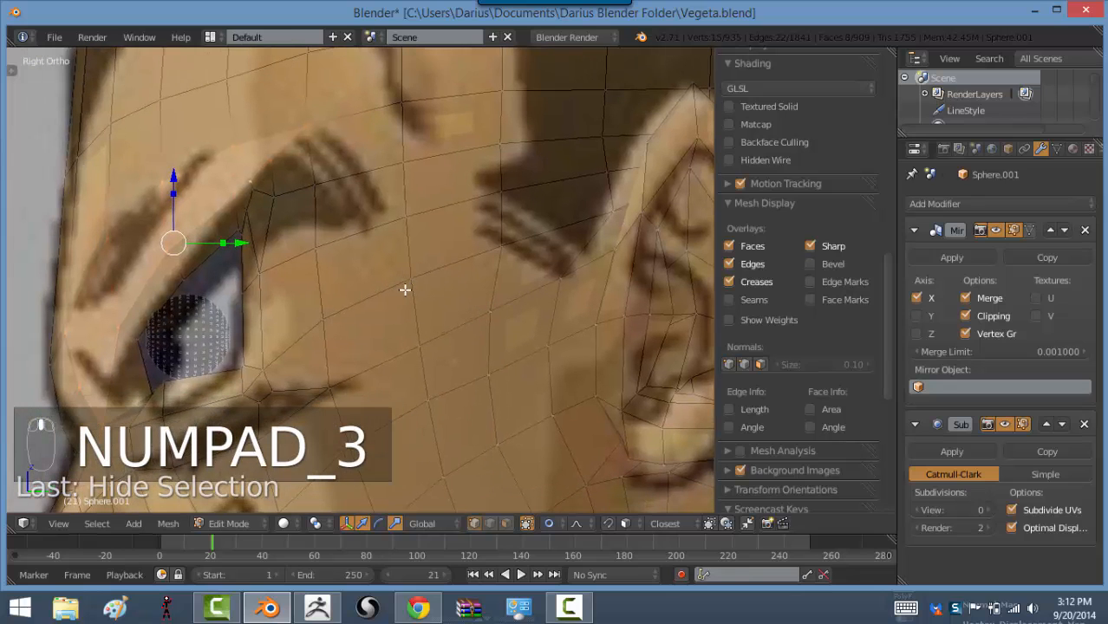
{"action": "key", "text": "shift+d"}
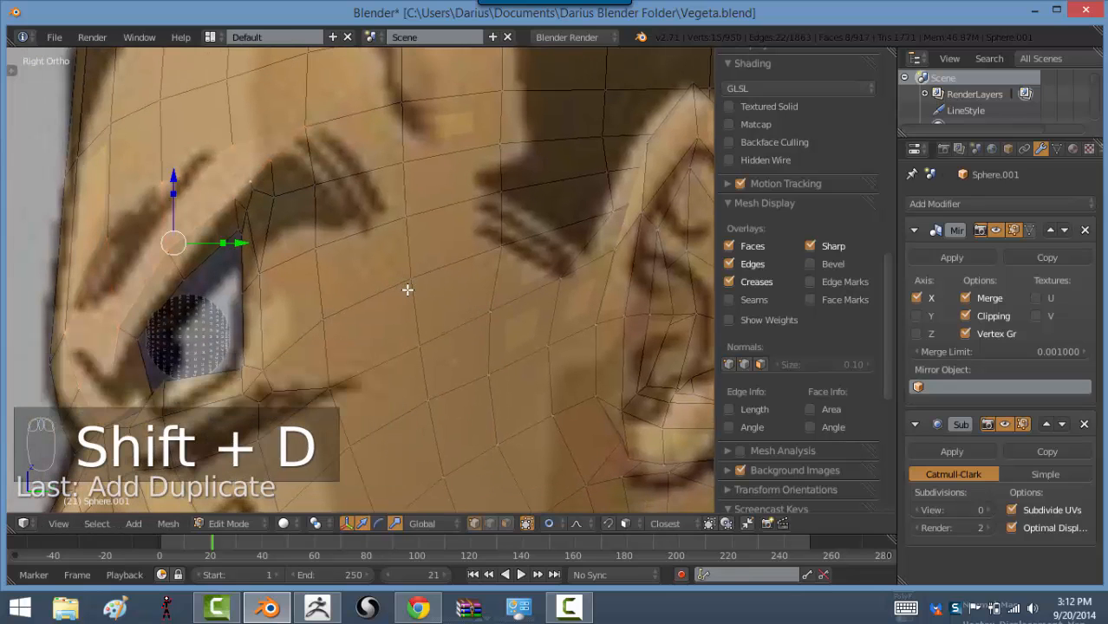
{"action": "left_click", "coordinate": [233, 247]}
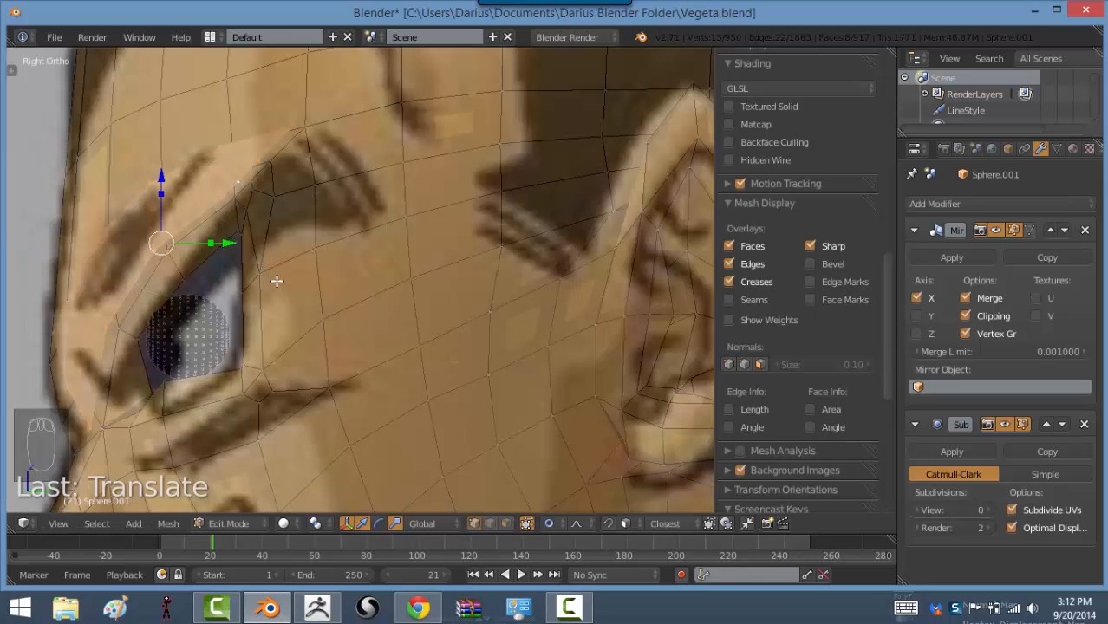
Reveal the hidden eye faces and check the duplicated brow against the front reference and on the shaded head
{"action": "key", "text": "KP_1"}
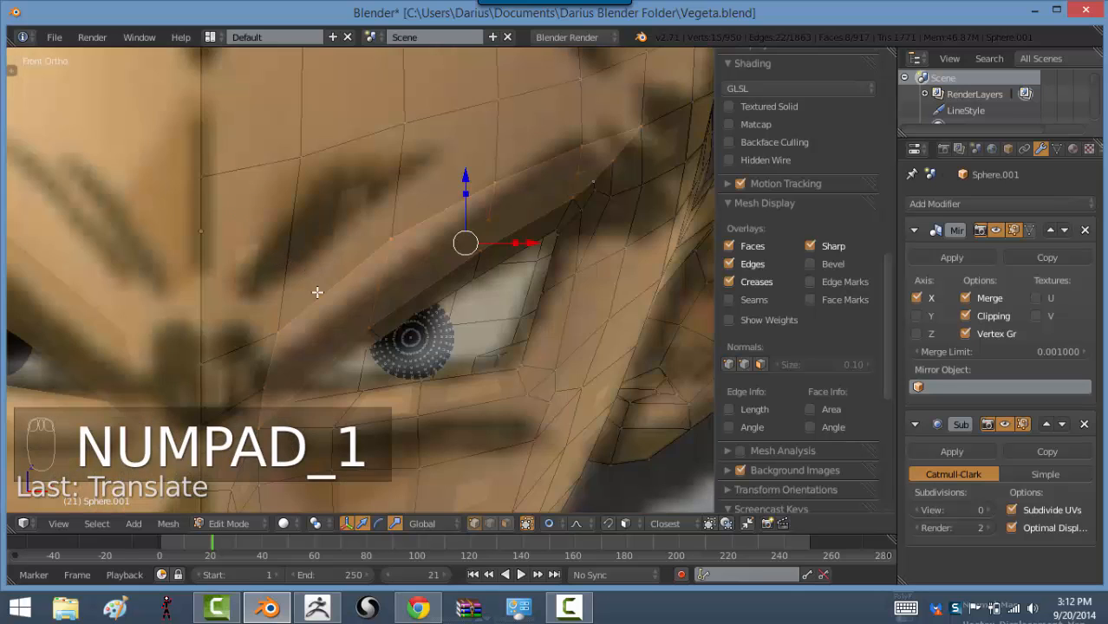
{"action": "key", "text": "z"}
{"action": "key", "text": "z"}
{"action": "middle_click_drag", "start_coordinate": [364, 336], "coordinate": [332, 315], "text": "shift"}
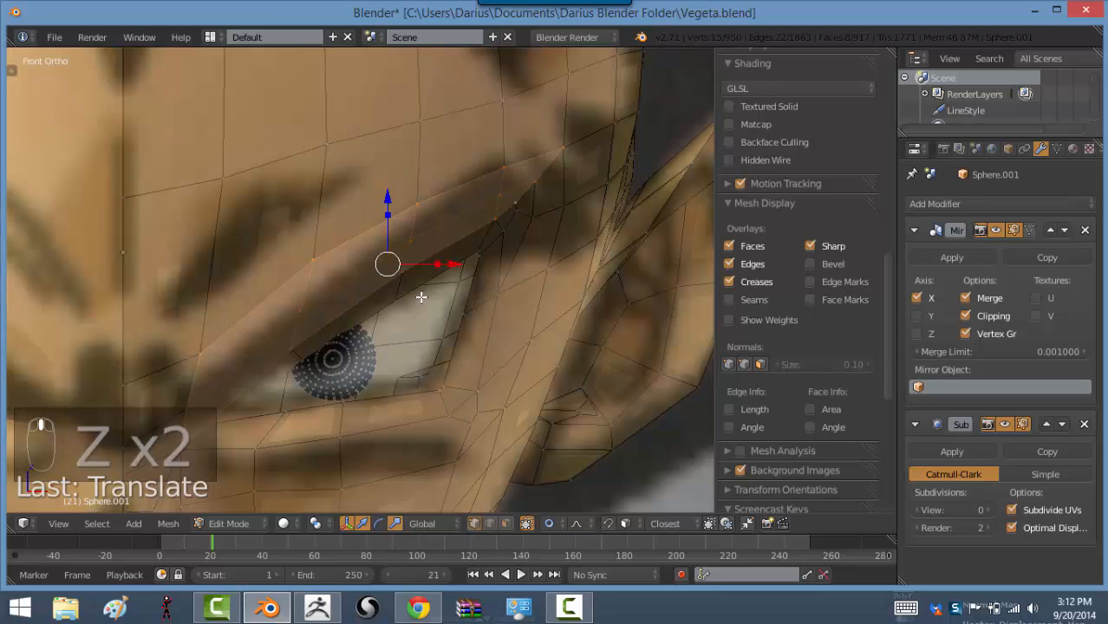
{"action": "key", "text": "alt+h"}
{"action": "key", "text": "Tab"}
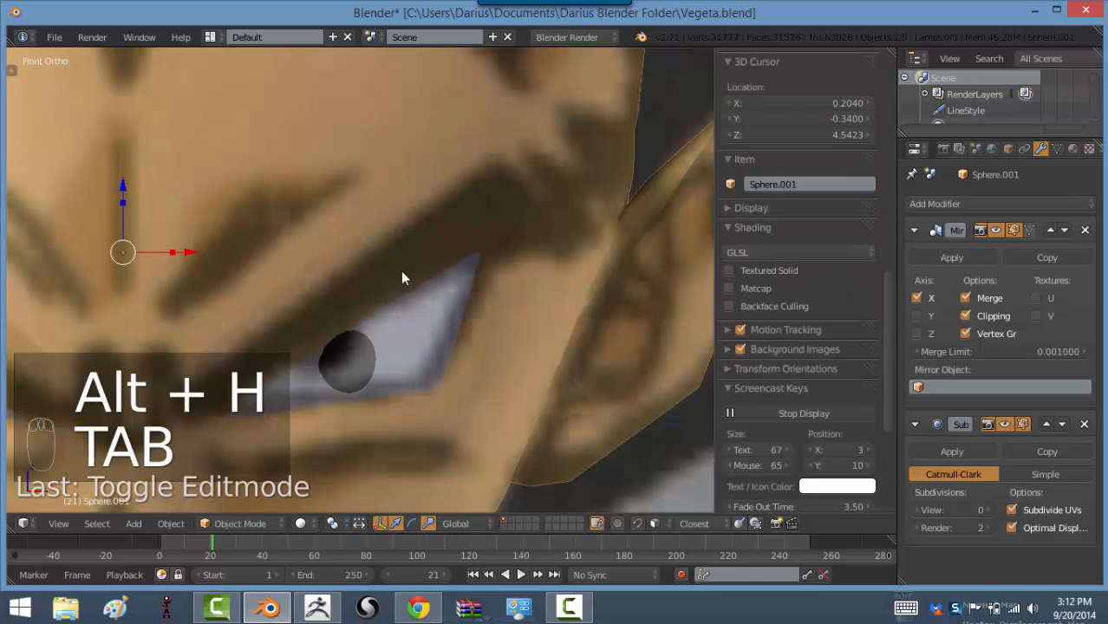
{"action": "scroll", "coordinate": [483, 338], "scroll_direction": "down", "scroll_amount": 3}
{"action": "mouse_move", "coordinate": [483, 338]}
{"action": "middle_mouse_down"}
{"action": "mouse_move", "coordinate": [434, 341]}
{"action": "mouse_move", "coordinate": [450, 265]}
{"action": "middle_mouse_up"}
{"action": "key", "text": "Tab"}
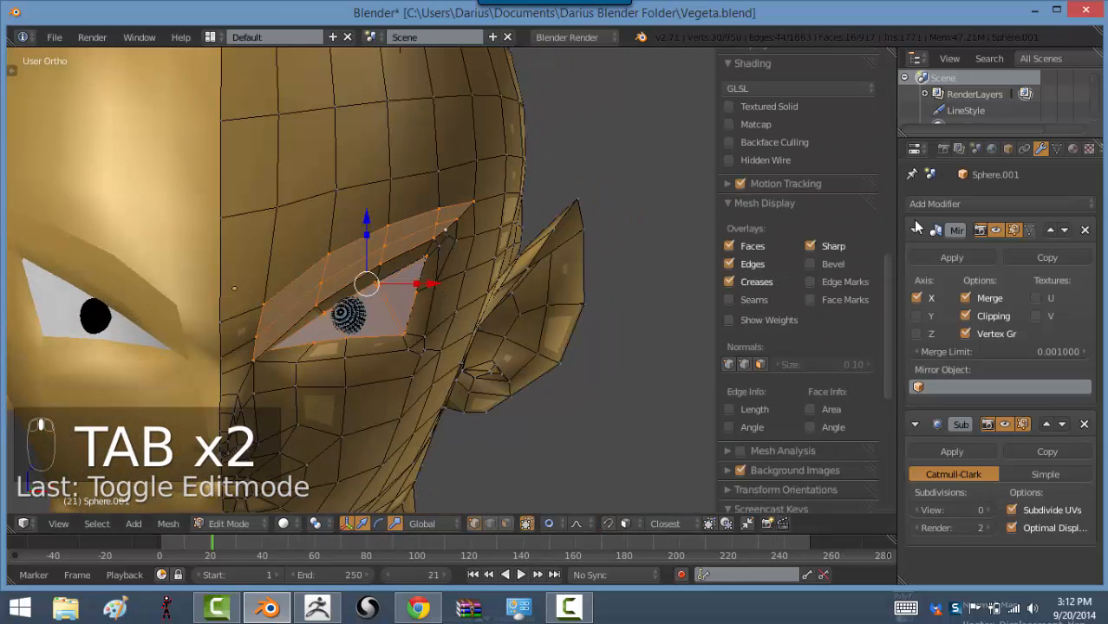
Select the whole linked eyebrow piece and assign the black Material.008 to it
{"action": "left_click", "coordinate": [1073, 149]}
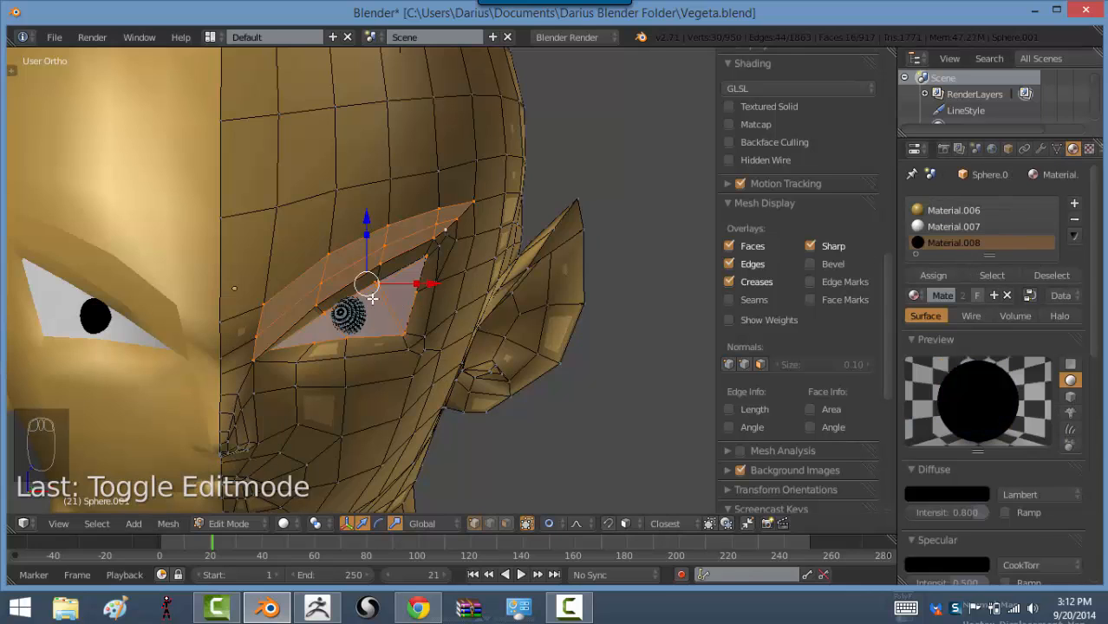
{"action": "right_click", "coordinate": [381, 246]}
{"action": "key", "text": "ctrl+l"}
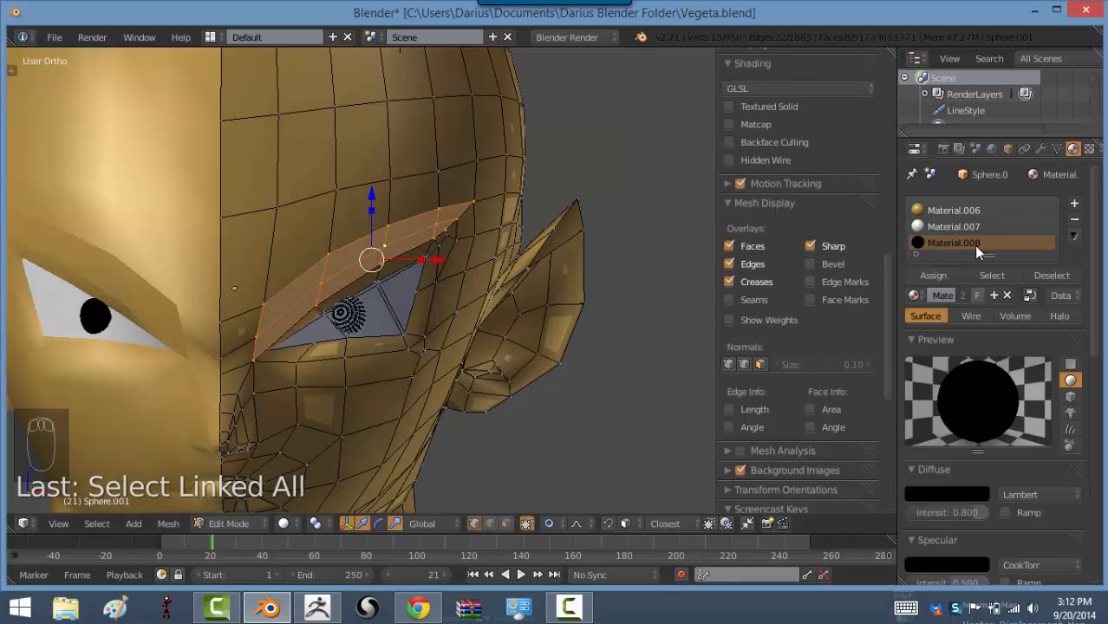
{"action": "left_click", "coordinate": [925, 275]}
{"action": "key", "text": "Tab"}
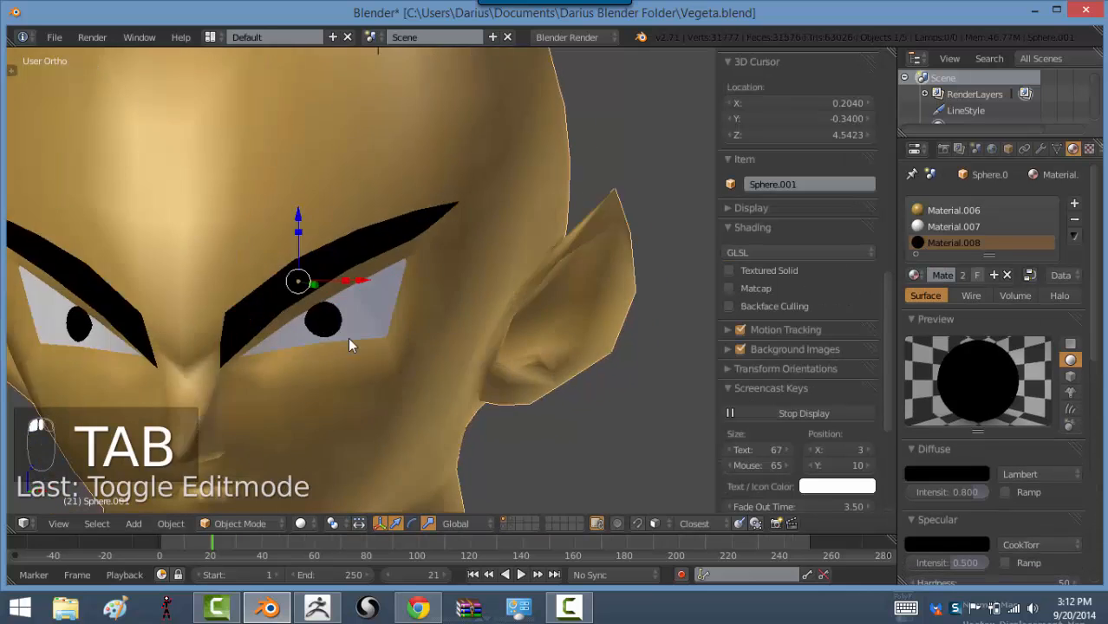
In the front view, move the eyebrow's lower-edge vertex beside the pupil slightly down toward the upper eyelid line
{"action": "scroll", "coordinate": [448, 279], "scroll_direction": "down", "scroll_amount": 6}
{"action": "middle_click_drag", "start_coordinate": [455, 311], "coordinate": [412, 349]}
{"action": "key", "text": "KP_1"}
{"action": "key", "text": "Tab"}
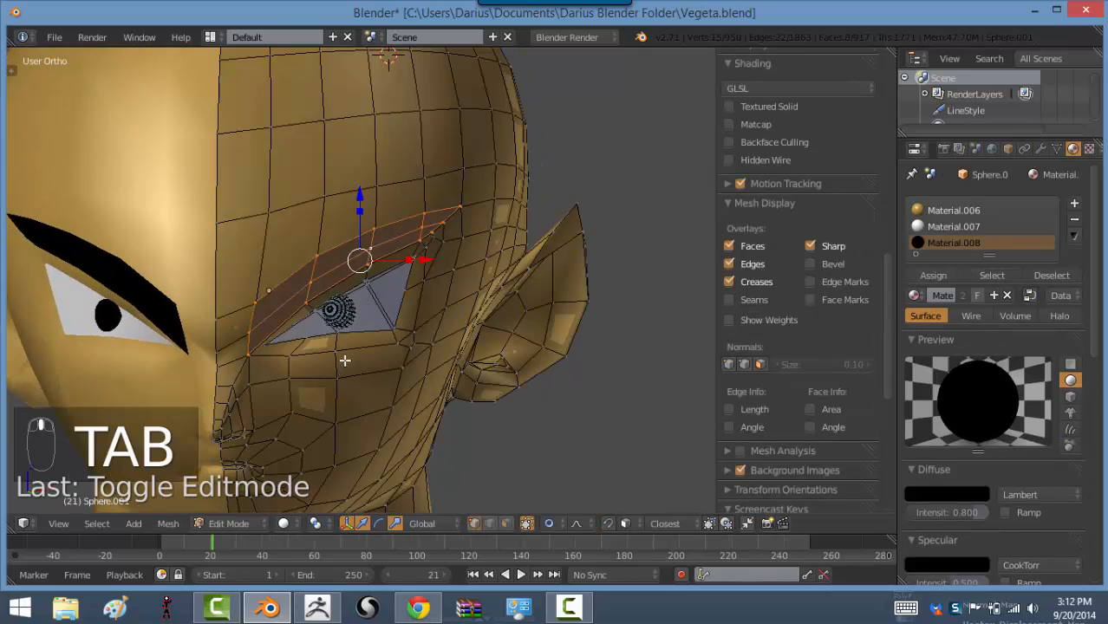
{"action": "key", "text": "KP_1"}
{"action": "scroll", "coordinate": [348, 339], "scroll_direction": "up", "scroll_amount": 2}
{"action": "middle_click_drag", "start_coordinate": [363, 380], "coordinate": [482, 307], "text": "shift"}
{"action": "scroll", "coordinate": [419, 299], "scroll_direction": "up", "scroll_amount": 2}
{"action": "right_click", "coordinate": [461, 245]}
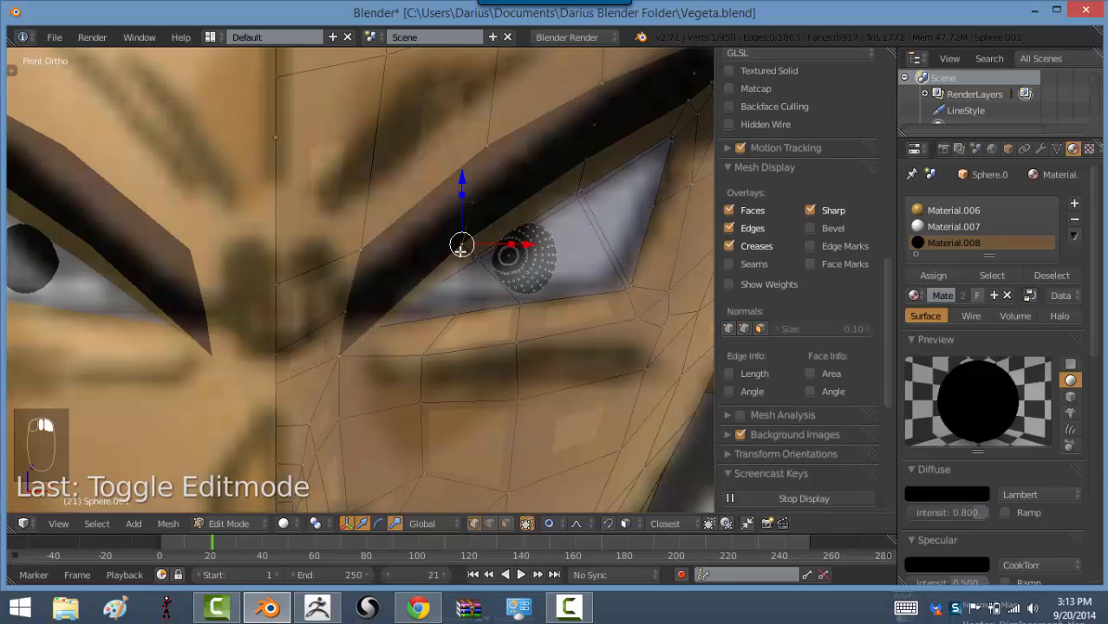
{"action": "key", "text": "g"}
{"action": "left_click", "coordinate": [481, 272]}
Lower the brow's upper-edge vertex above the pupil and its inner-end corner vertex to match the reference brow
{"action": "right_click_drag", "start_coordinate": [492, 134], "coordinate": [472, 172]}
{"action": "key", "text": "g"}
{"action": "key", "text": "g"}
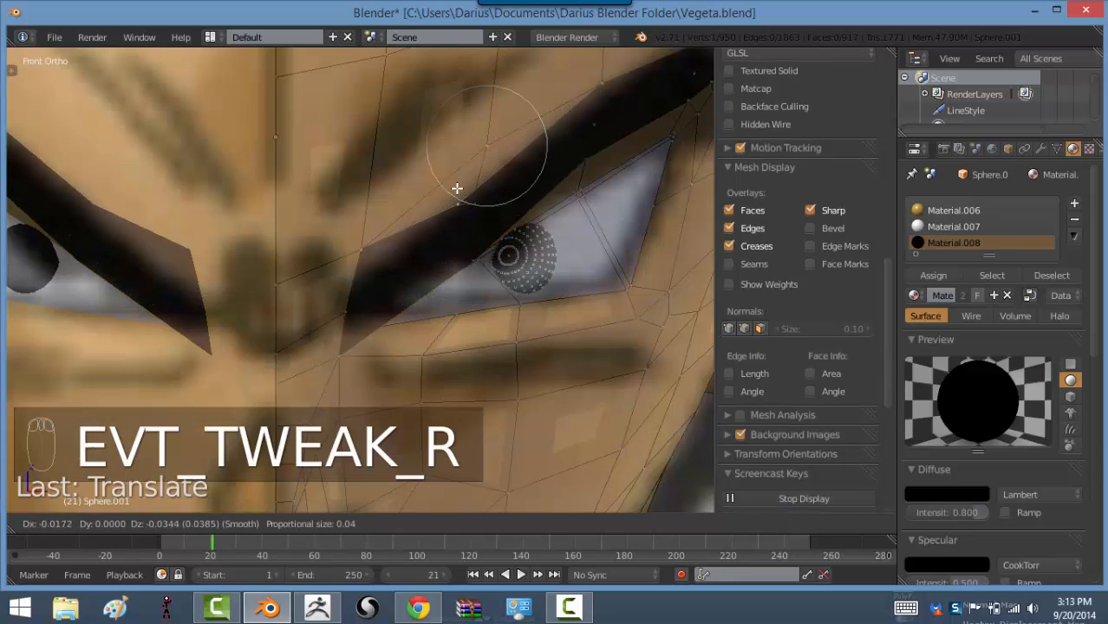
{"action": "left_click", "coordinate": [483, 169]}
{"action": "right_click", "coordinate": [364, 250]}
{"action": "key", "text": "g"}
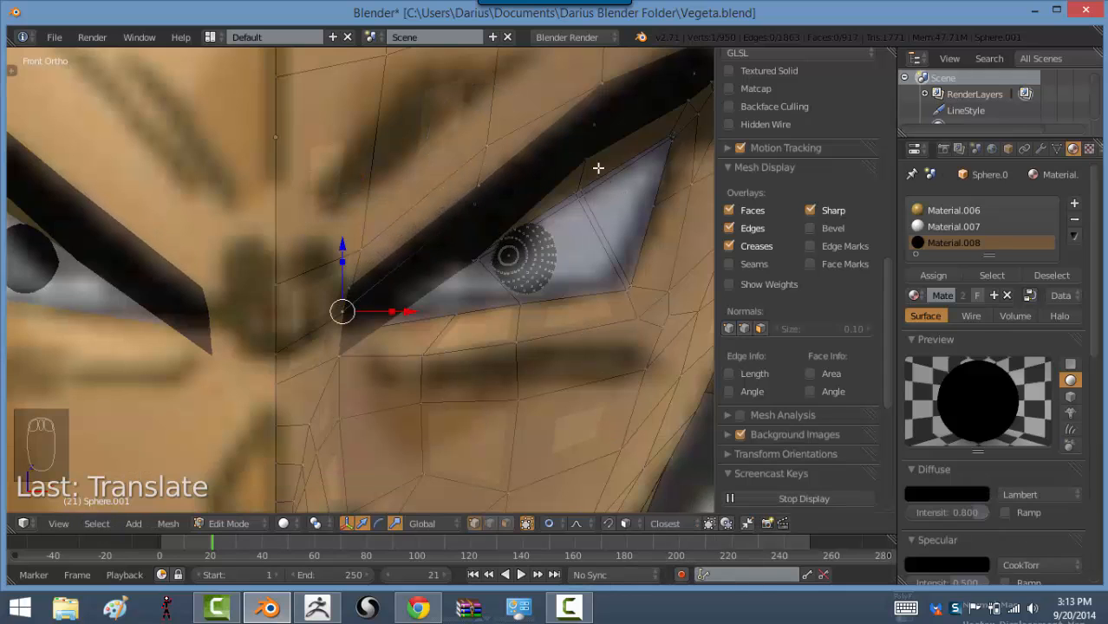
Lower the three brow vertices above the outer half of the eye so the lower edge meets the eyelid
{"action": "right_click", "coordinate": [586, 161]}
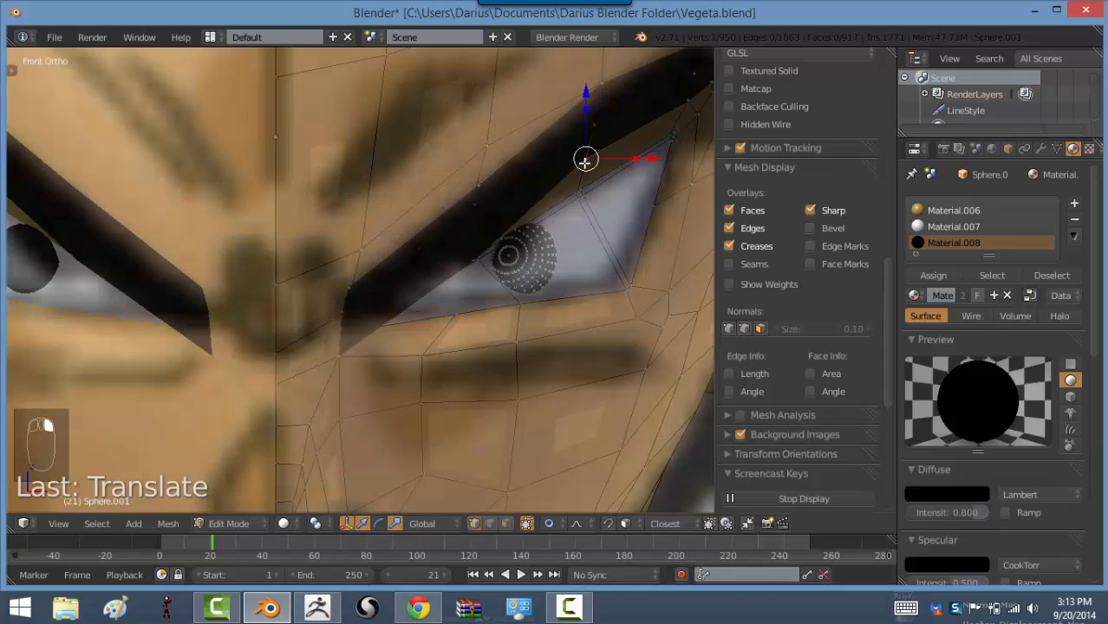
{"action": "key", "text": "g"}
{"action": "left_click", "coordinate": [576, 185]}
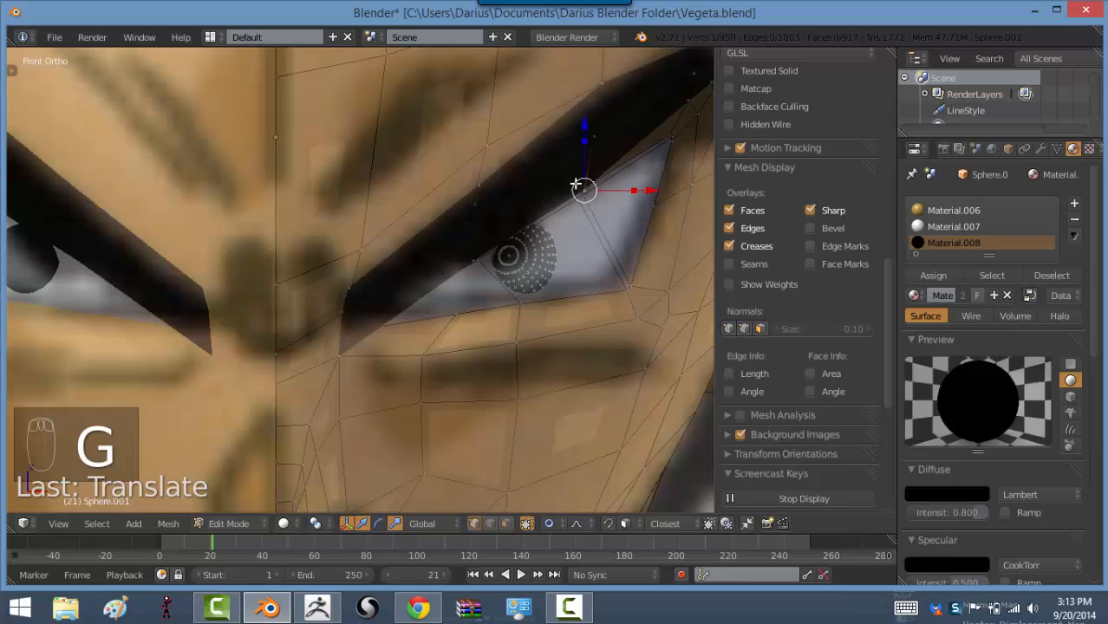
{"action": "right_click", "coordinate": [605, 87]}
{"action": "key", "text": "g"}
{"action": "left_click", "coordinate": [588, 116]}
{"action": "right_click", "coordinate": [596, 138]}
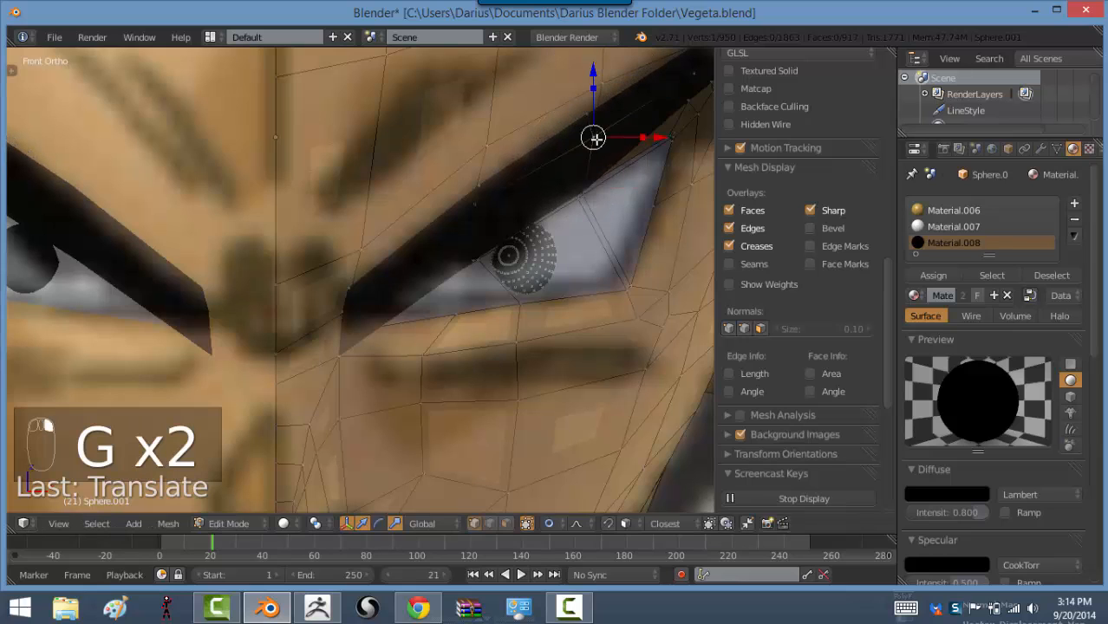
{"action": "key", "text": "g"}
{"action": "left_click", "coordinate": [595, 147]}
Fine-tune the upper-edge and middle brow vertices above the inner side of the pupil
{"action": "right_click", "coordinate": [475, 194]}
{"action": "key", "text": "g"}
{"action": "left_click", "coordinate": [475, 198]}
{"action": "right_click", "coordinate": [473, 215]}
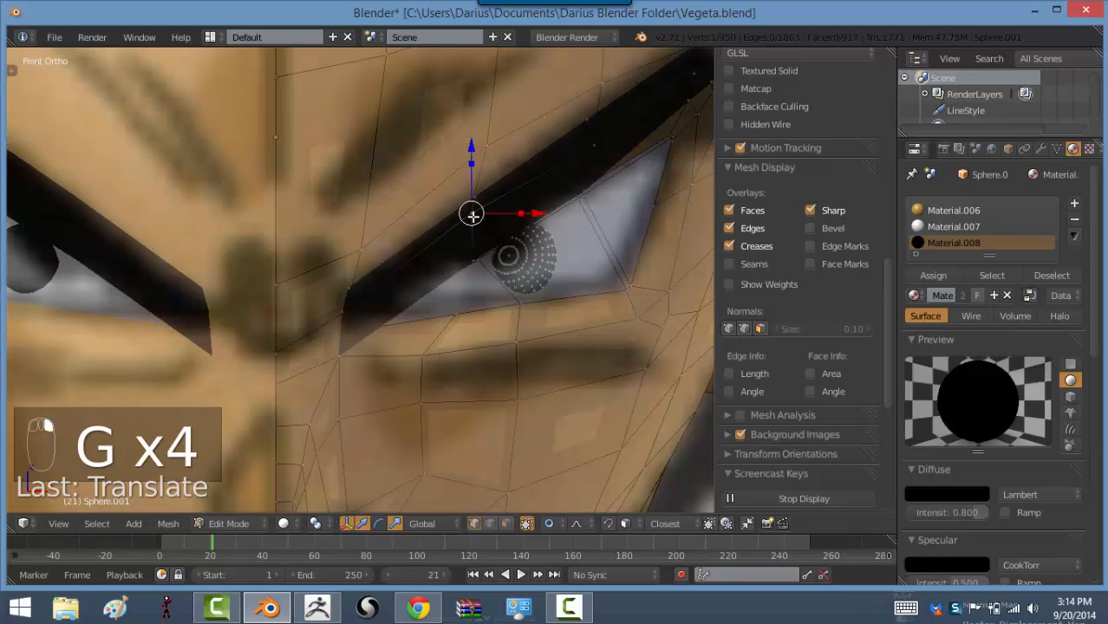
{"action": "key", "text": "g"}
{"action": "left_click", "coordinate": [471, 217]}
Scale down the vertex row at the brow's inner end and shift it down toward the inner eye corner
{"action": "right_click", "coordinate": [344, 317]}
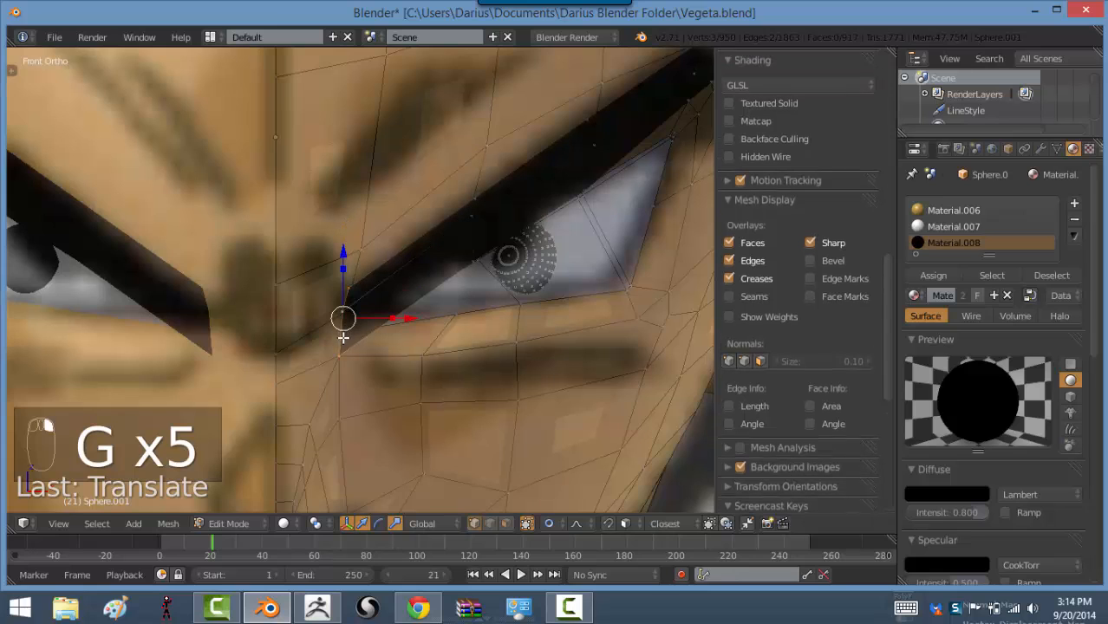
{"action": "key", "text": "s"}
{"action": "left_click", "coordinate": [360, 350]}
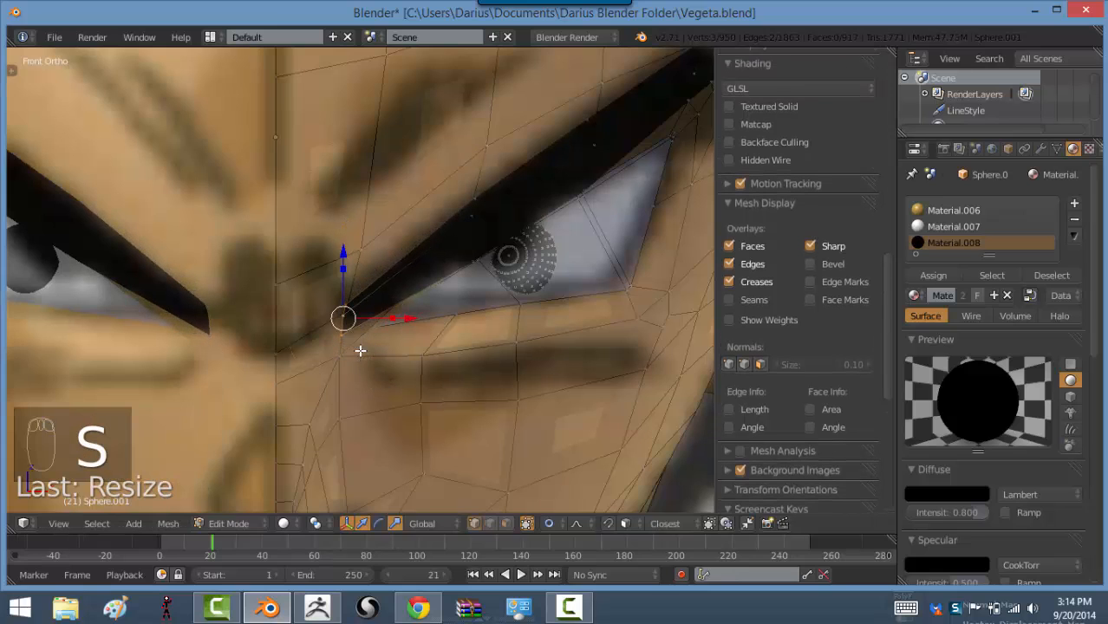
{"action": "key", "text": "g"}
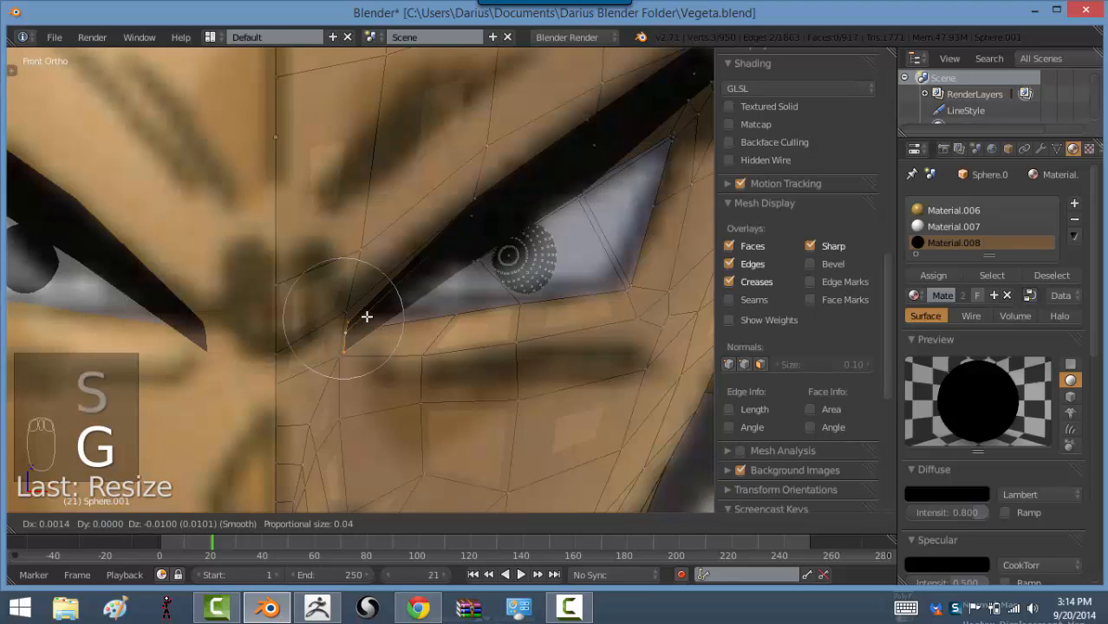
{"action": "left_click", "coordinate": [367, 318]}
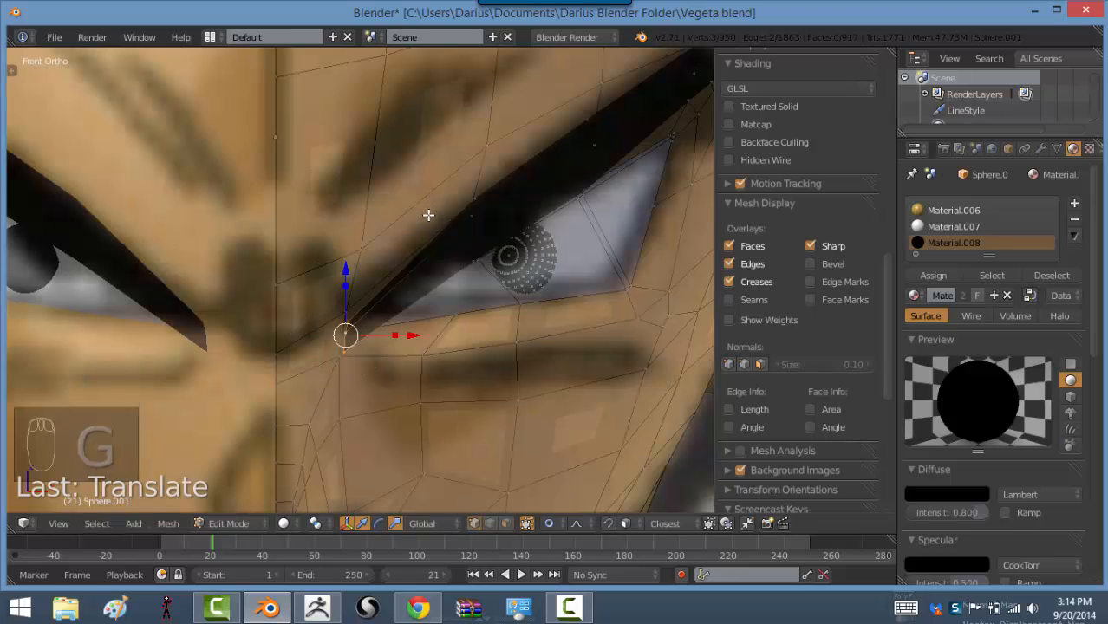
{"action": "key", "text": "g"}
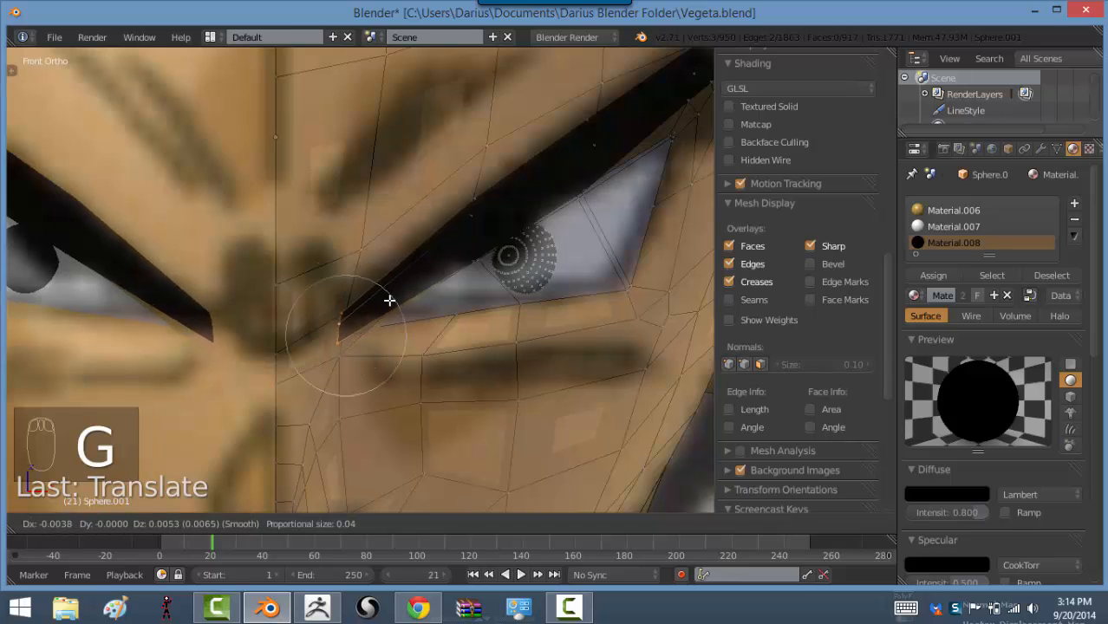
{"action": "left_click", "coordinate": [396, 300]}
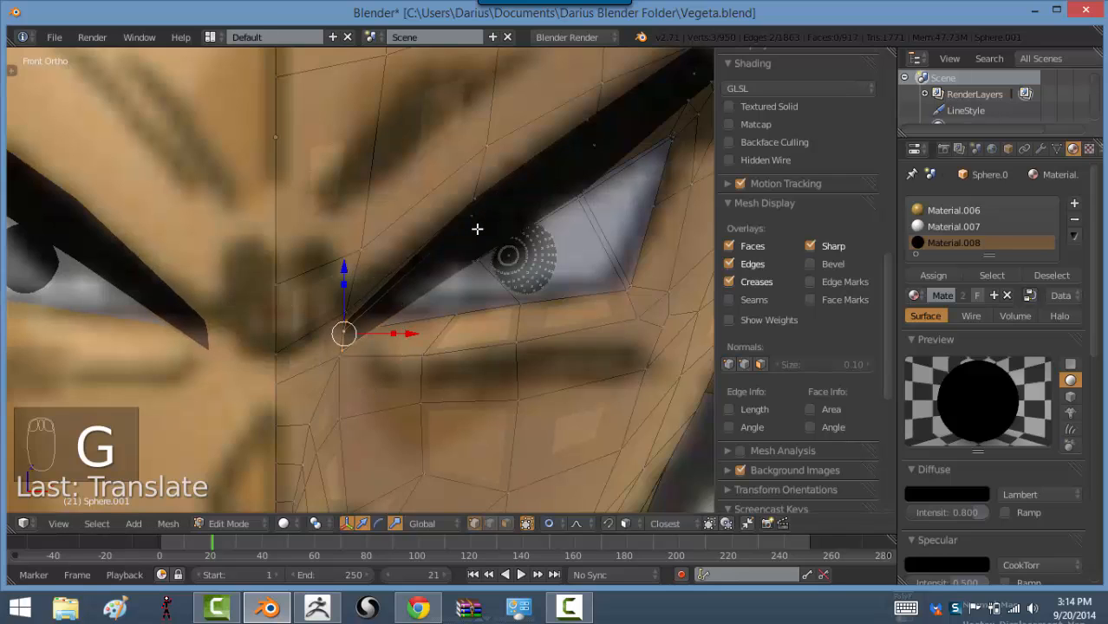
Narrow the brow's vertex row beside the pupil and nudge it onto the reference brow
{"action": "right_click", "coordinate": [477, 229]}
{"action": "key", "text": "s"}
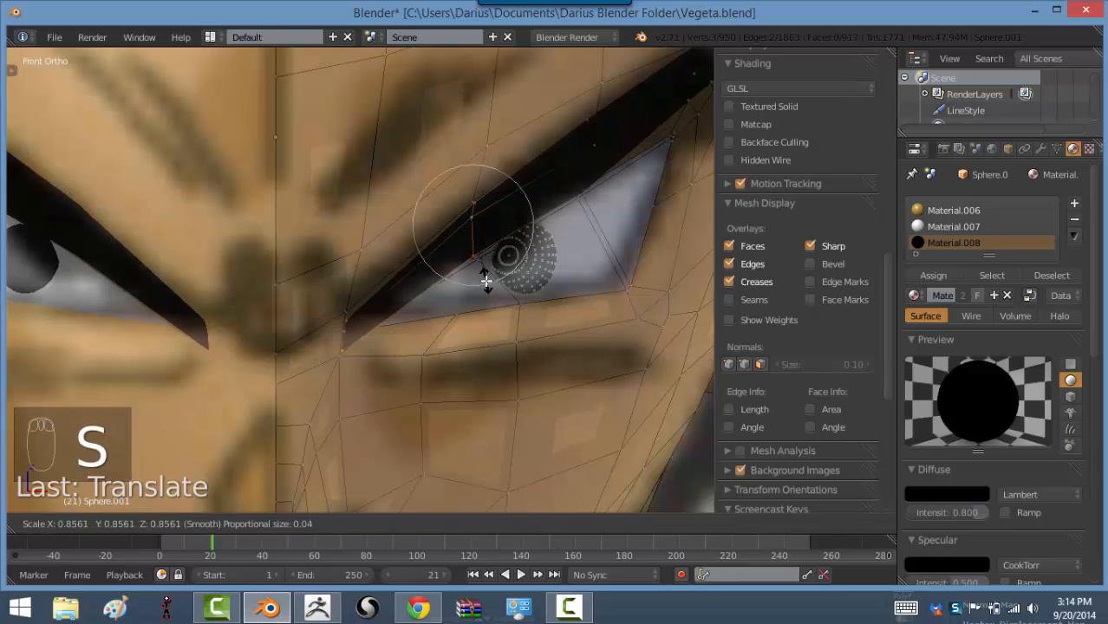
{"action": "left_click", "coordinate": [484, 276]}
{"action": "key", "text": "g"}
{"action": "left_click", "coordinate": [481, 272]}
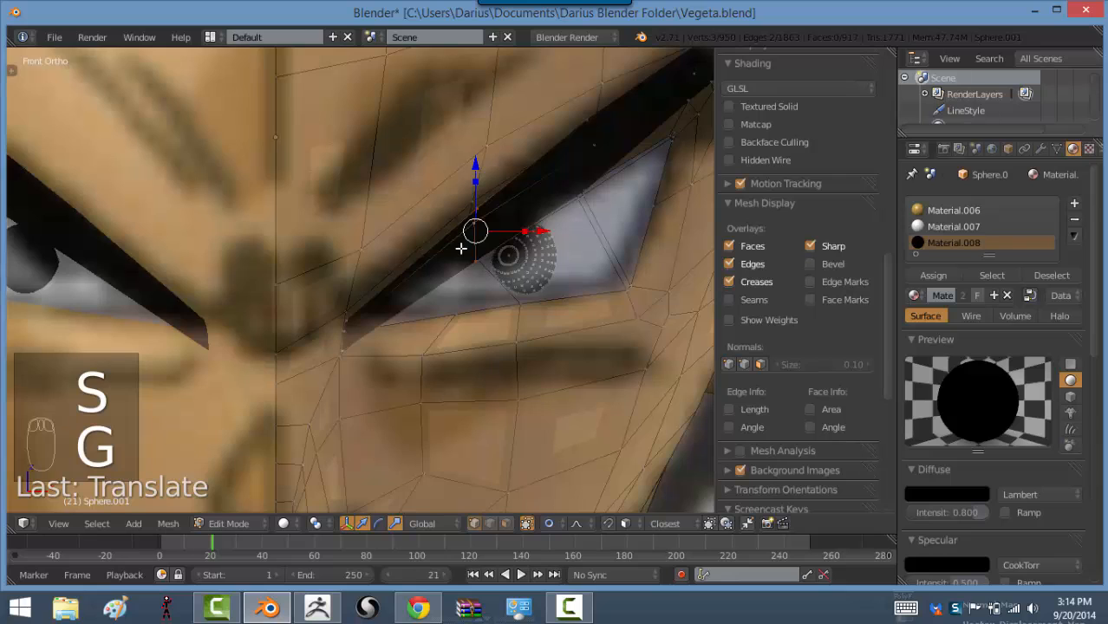
Select the brow's vertex row above the outer part of the eye and rotate it slightly
{"action": "middle_click_drag", "start_coordinate": [462, 249], "coordinate": [399, 279], "text": "shift"}
{"action": "right_click", "coordinate": [526, 210], "text": "alt"}
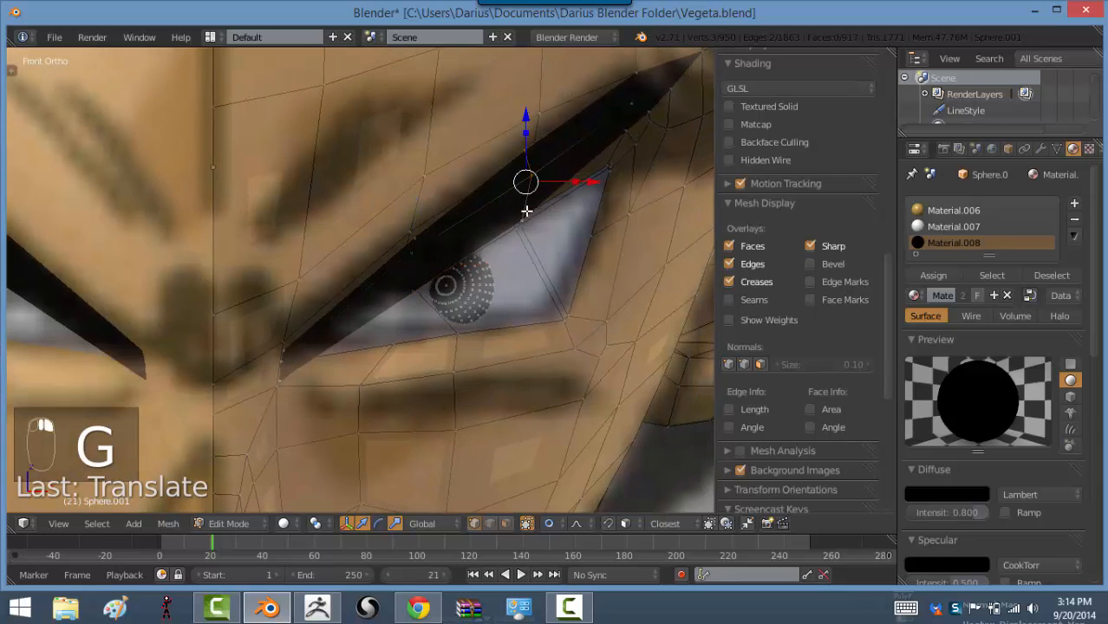
{"action": "key", "text": "r"}
{"action": "left_click", "coordinate": [562, 248]}
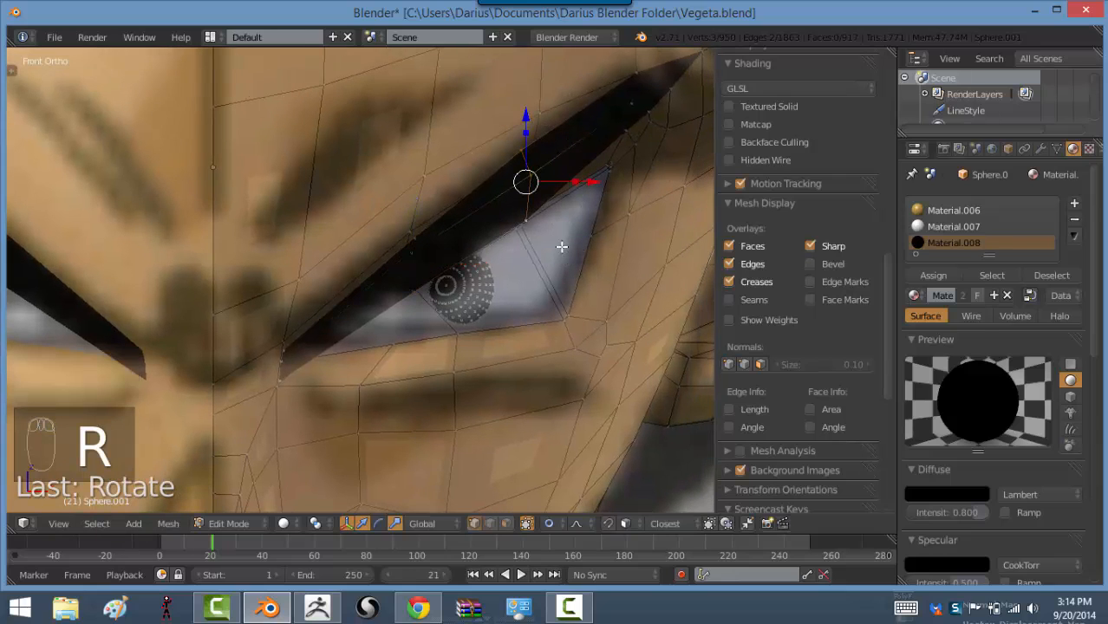
Select the brow's two outermost vertex rows, enlarge them and move them outward along the reference brow
{"action": "right_click", "coordinate": [632, 102]}
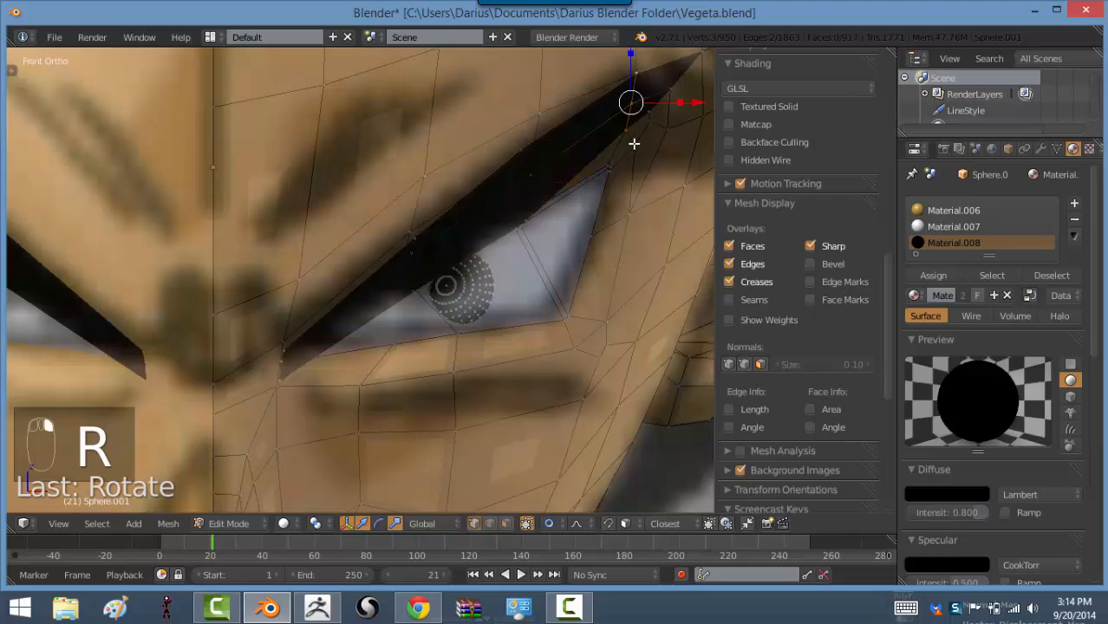
{"action": "right_click", "coordinate": [687, 82], "text": "alt+shift"}
{"action": "key", "text": "s"}
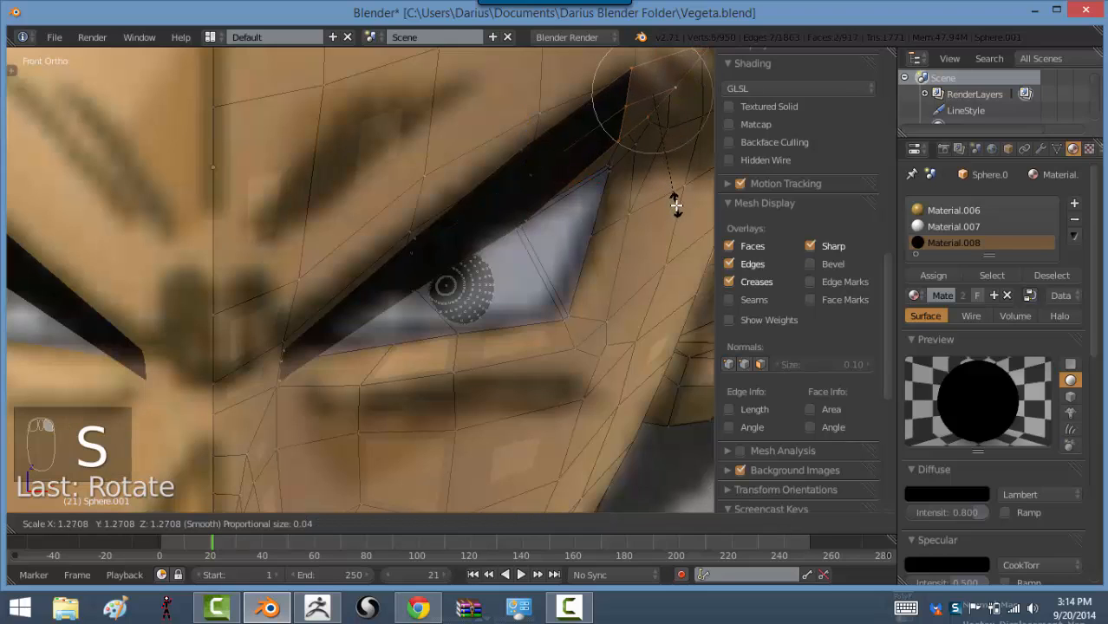
{"action": "left_click", "coordinate": [678, 212]}
{"action": "key", "text": "g"}
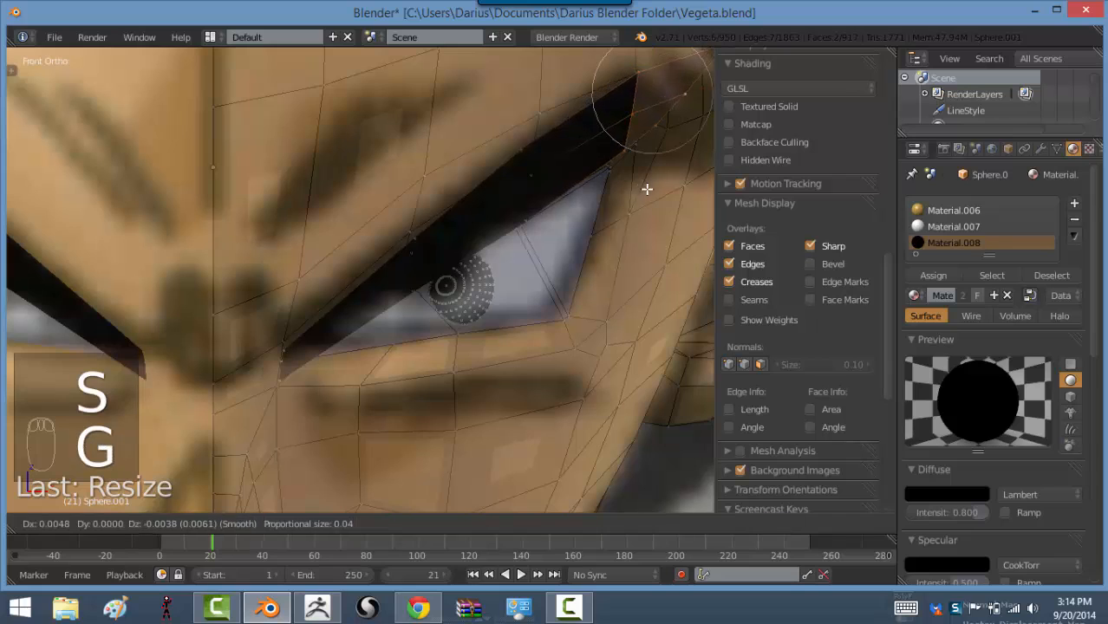
{"action": "left_click", "coordinate": [663, 104]}
Scale the brow's outermost vertex row and rotate it to form a blunt, upright outer end
{"action": "right_click", "coordinate": [633, 104], "text": "alt+shift"}
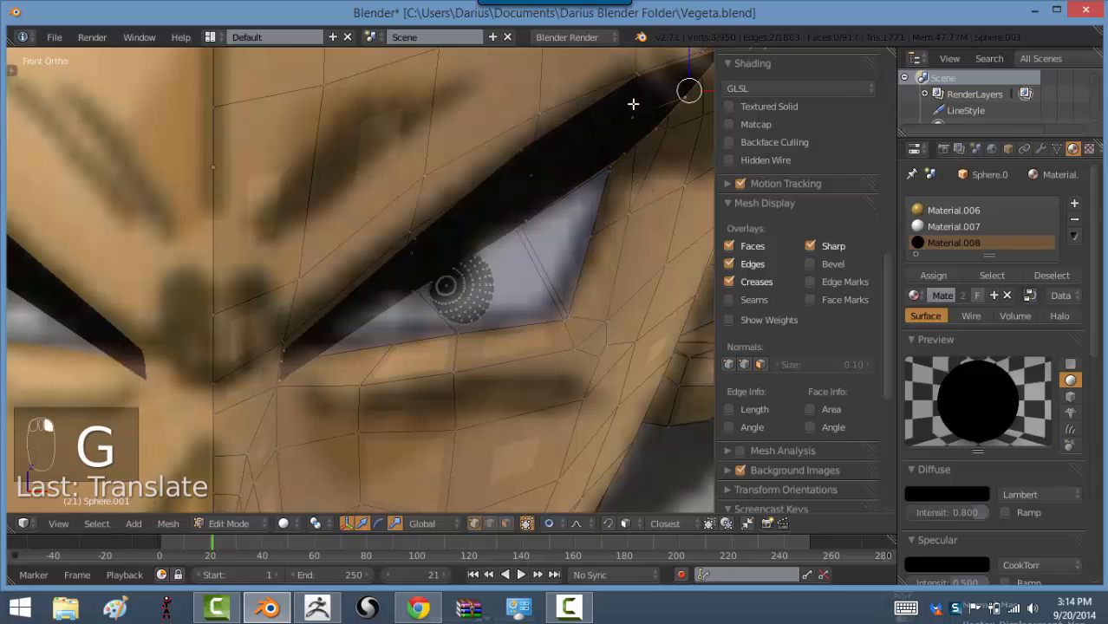
{"action": "key", "text": "s"}
{"action": "left_click", "coordinate": [664, 163]}
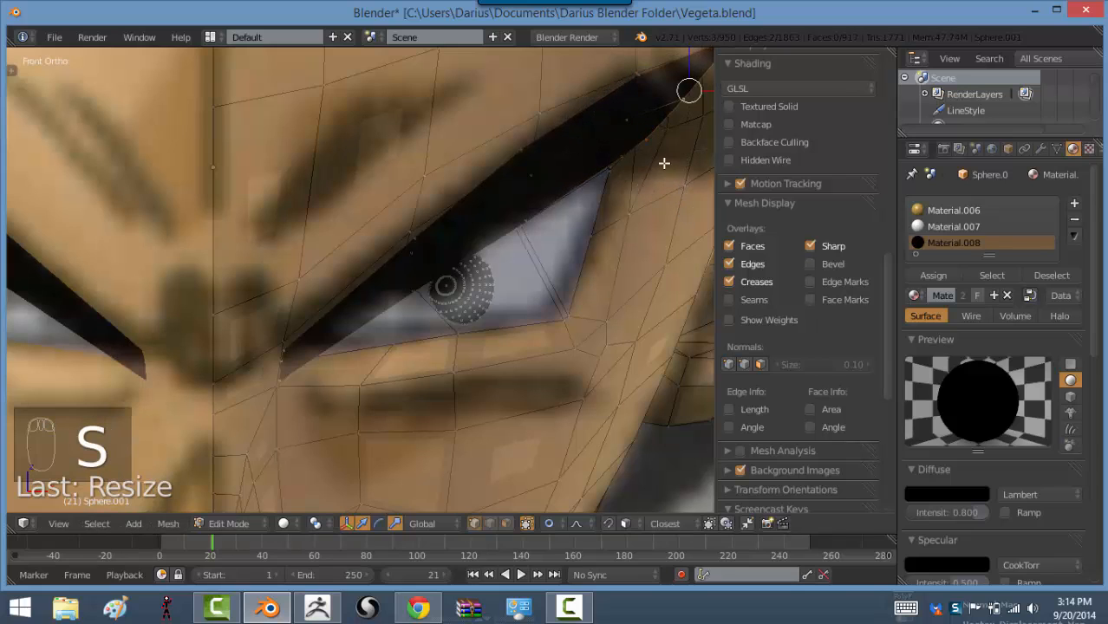
{"action": "key", "text": "r"}
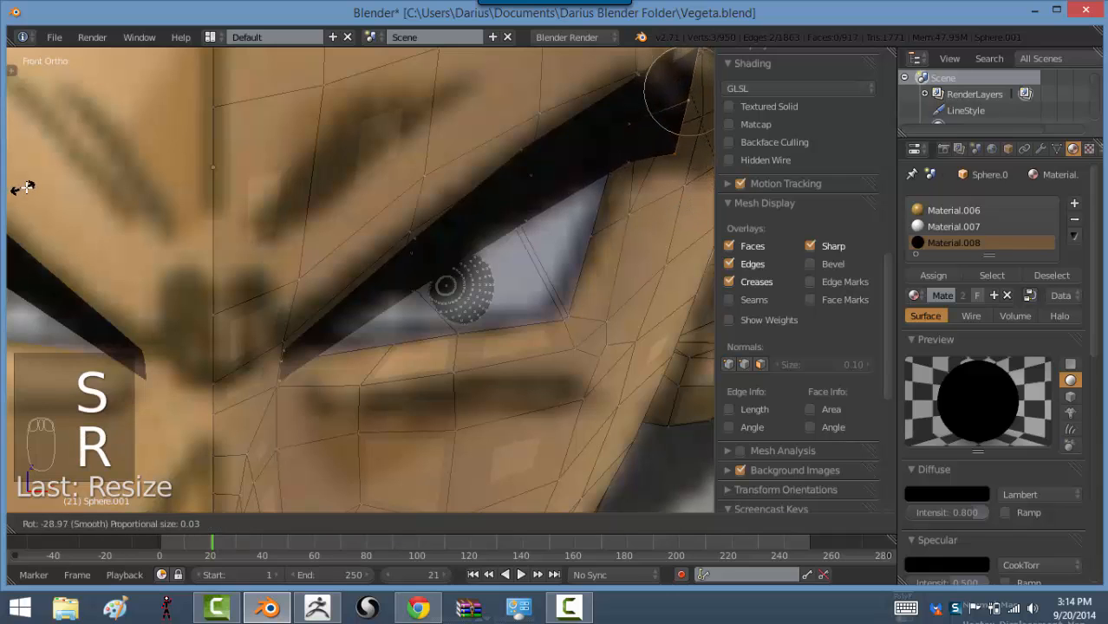
{"action": "left_click", "coordinate": [35, 172]}
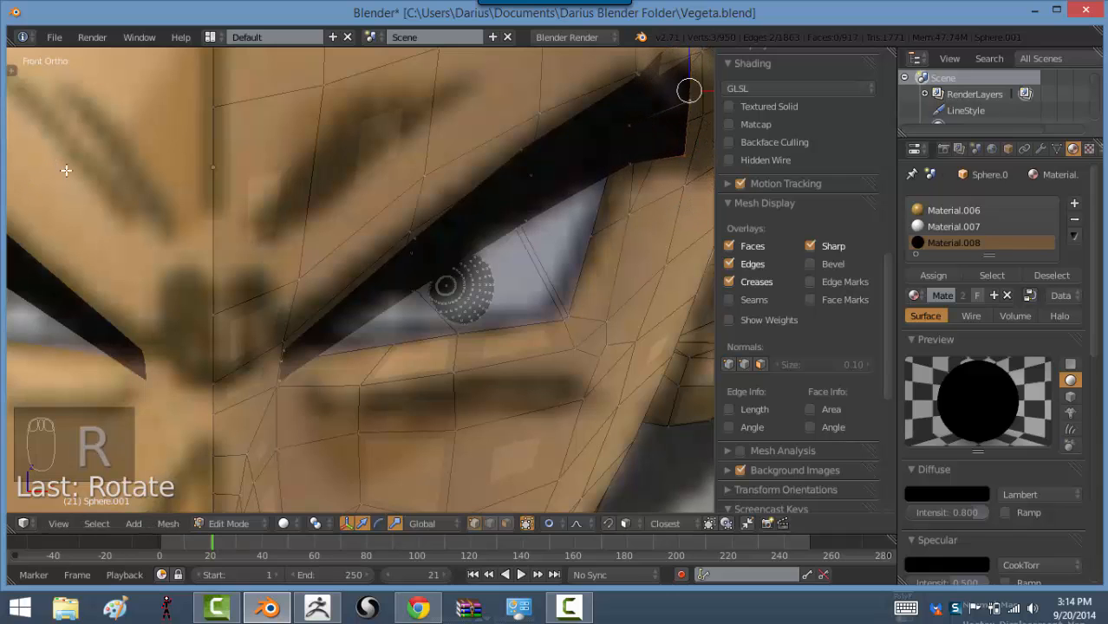
{"action": "middle_click_drag", "start_coordinate": [500, 176], "coordinate": [321, 239], "text": "shift"}
{"action": "key", "text": "r"}
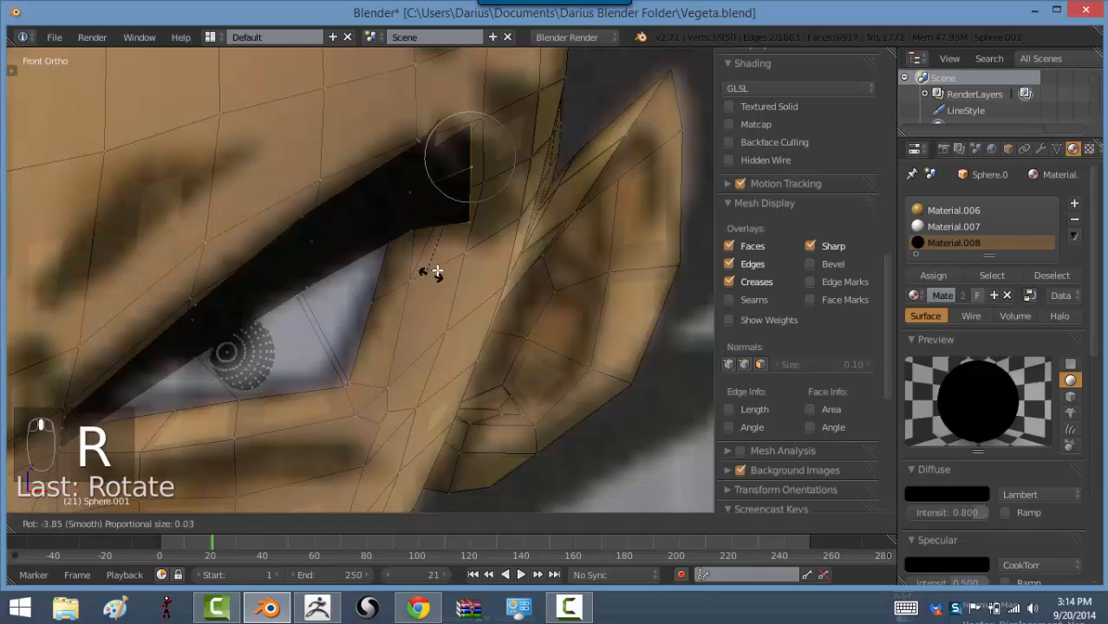
{"action": "left_click", "coordinate": [485, 209]}
Select the brow's upper outer corner vertex and move it along the Y axis relative to the head surface
{"action": "key", "text": "z"}
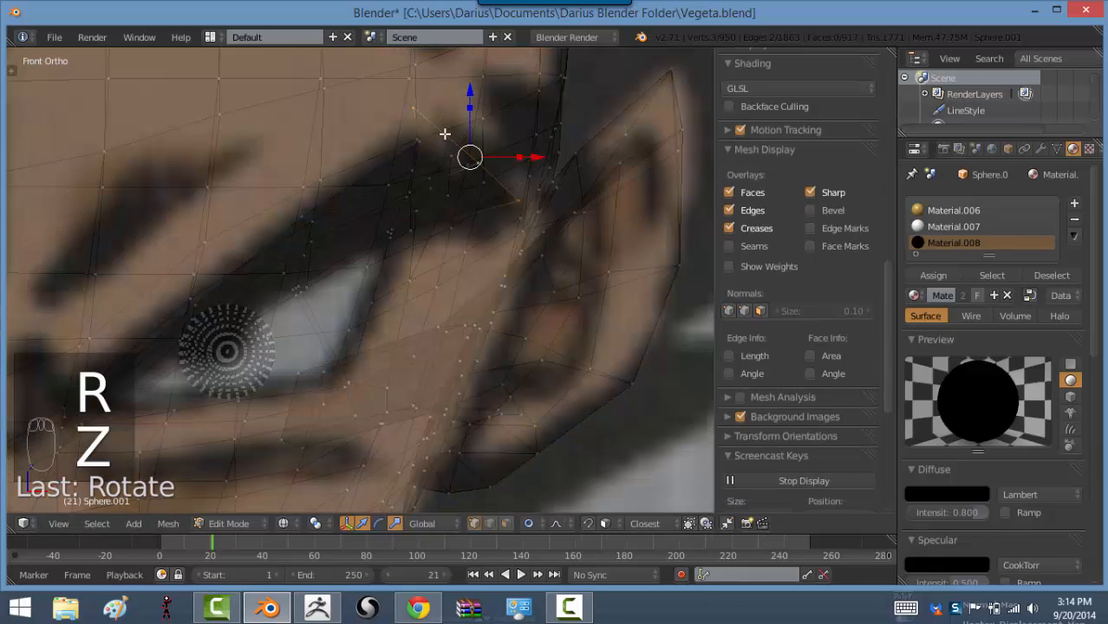
{"action": "right_click", "coordinate": [420, 122]}
{"action": "right_click", "coordinate": [415, 108]}
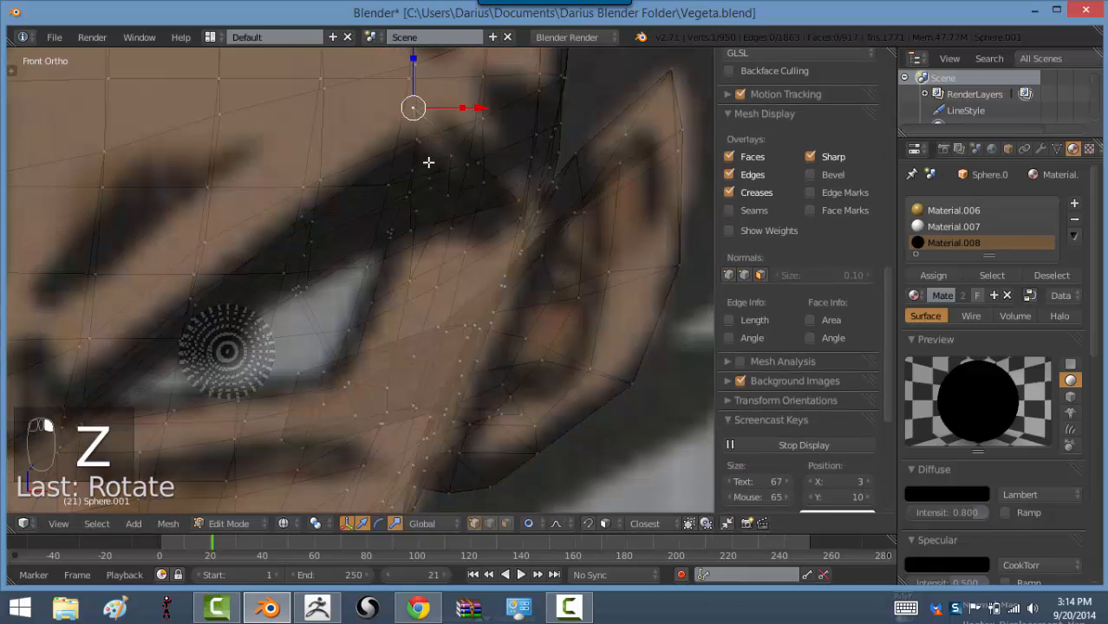
{"action": "key", "text": "z"}
{"action": "middle_click_drag", "start_coordinate": [428, 162], "coordinate": [438, 226]}
{"action": "left_click_drag", "start_coordinate": [419, 121], "coordinate": [423, 159]}
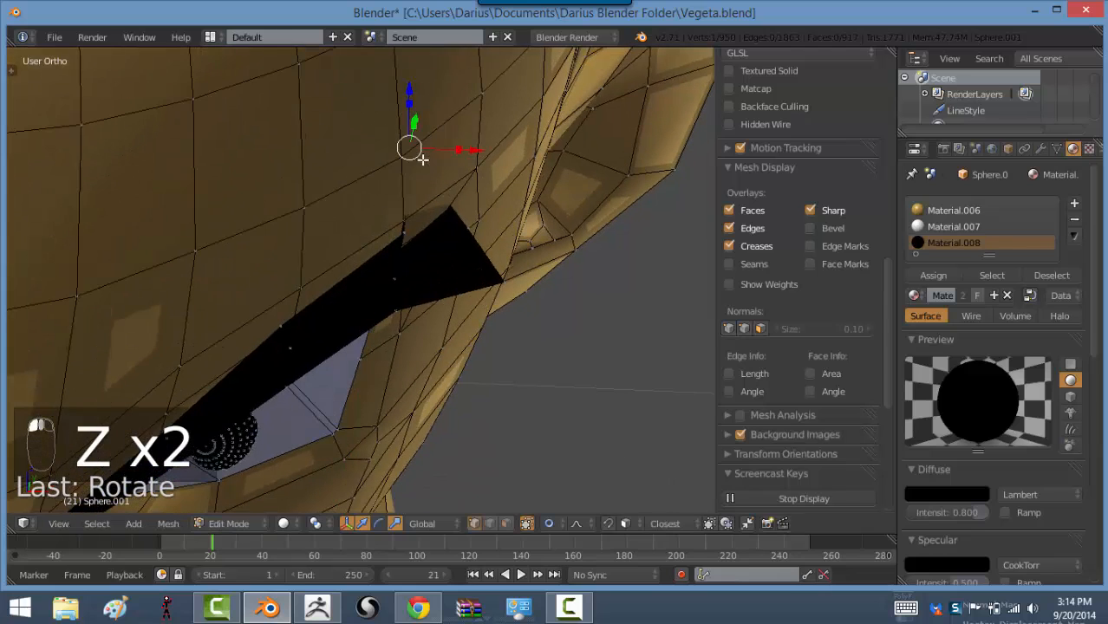
{"action": "left_click_drag", "start_coordinate": [416, 122], "coordinate": [417, 167]}
{"action": "right_click", "coordinate": [417, 167]}
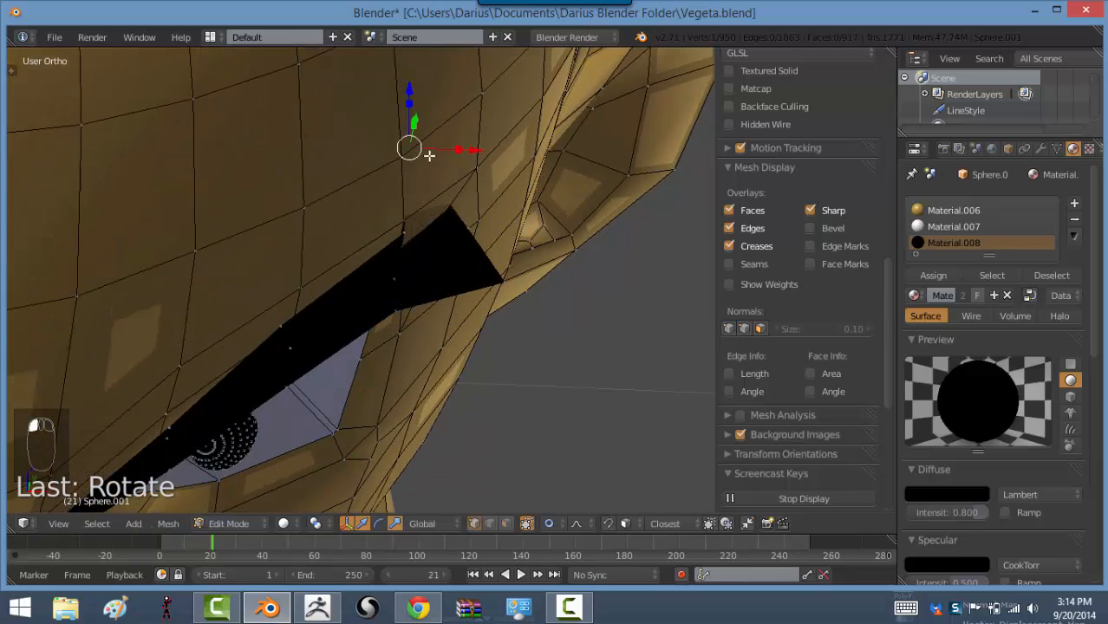
{"action": "left_click_drag", "start_coordinate": [415, 121], "coordinate": [417, 130]}
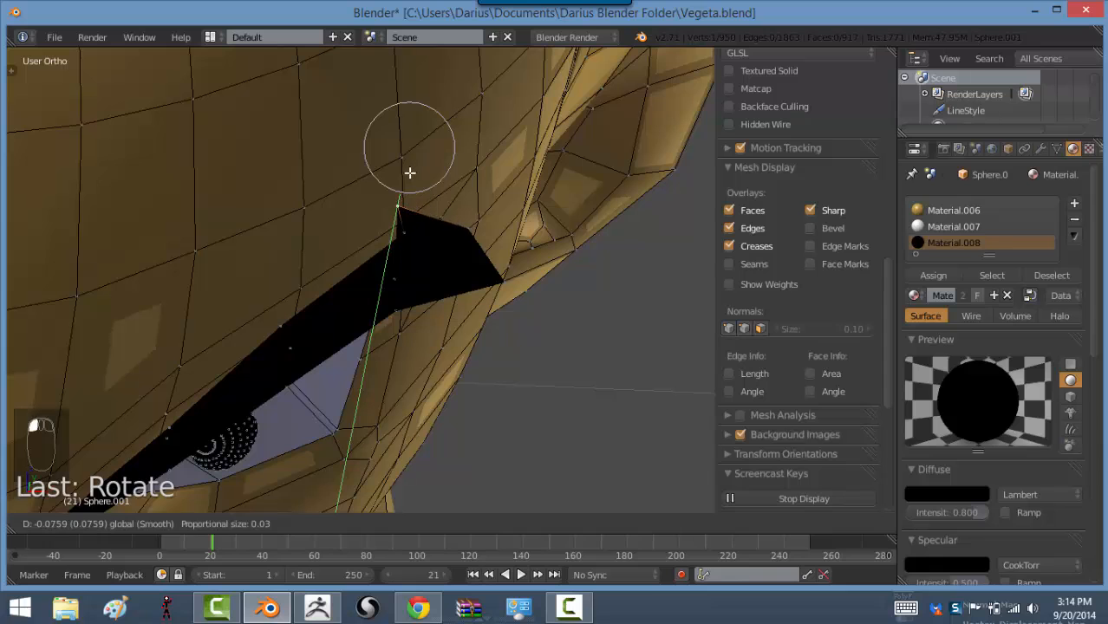
{"action": "left_click_drag", "start_coordinate": [409, 173], "coordinate": [394, 227]}
In front view, move the brow's upper outer corner, the upper-edge vertex beside it and the end's middle vertex onto the reference brow
{"action": "key", "text": "KP_1"}
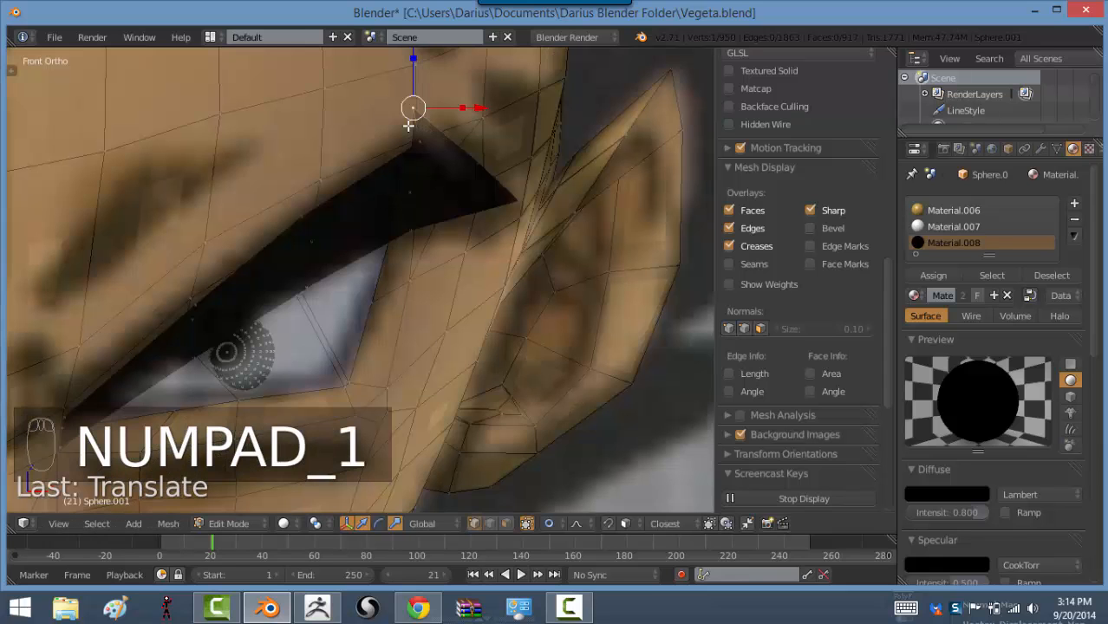
{"action": "key", "text": "g"}
{"action": "left_click", "coordinate": [449, 140]}
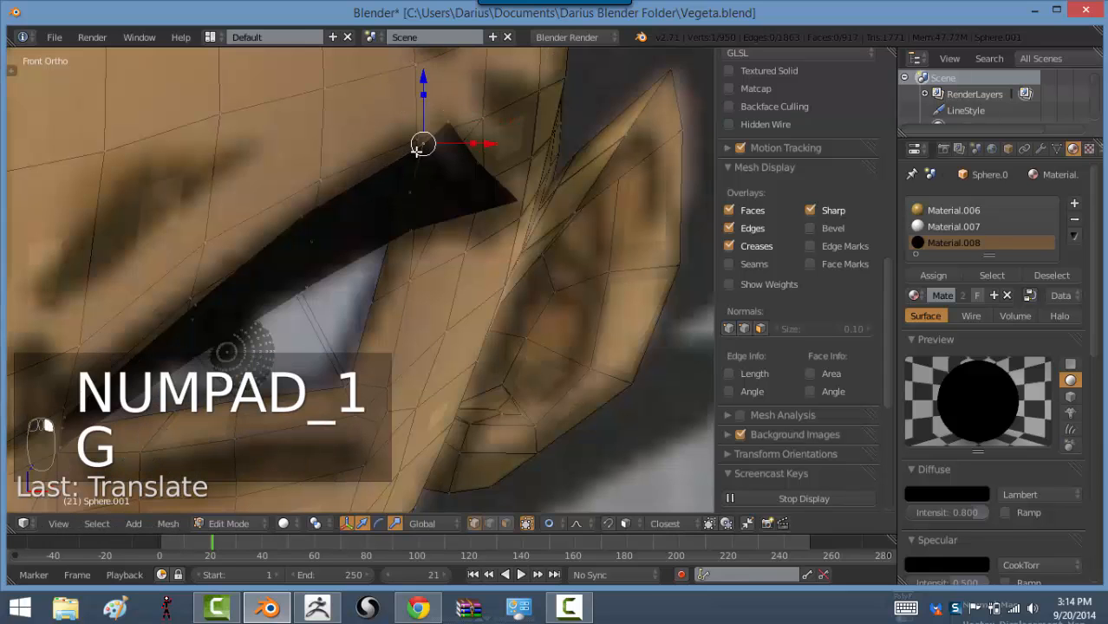
{"action": "key", "text": "g"}
{"action": "left_click", "coordinate": [420, 152]}
{"action": "key", "text": "g"}
{"action": "left_click", "coordinate": [478, 146]}
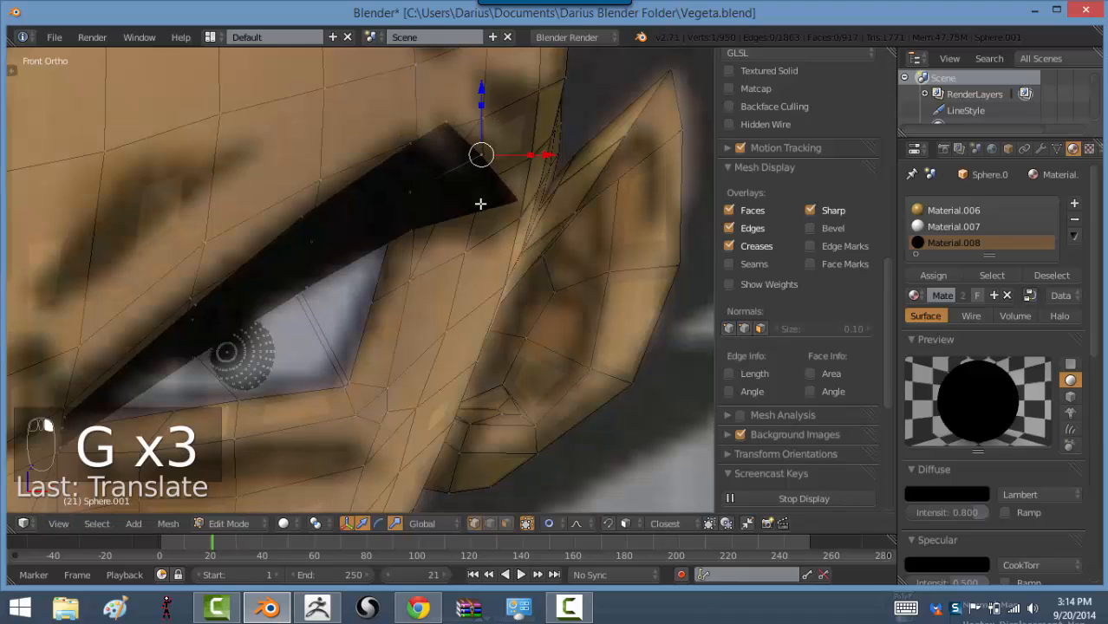
From the side, reposition the vertices at the brow's outer end so they follow the curve of the head
{"action": "middle_click_drag", "start_coordinate": [480, 203], "coordinate": [314, 223]}
{"action": "middle_click_drag", "start_coordinate": [237, 242], "coordinate": [173, 114]}
{"action": "key", "text": "g"}
{"action": "left_click", "coordinate": [284, 215]}
{"action": "right_click", "coordinate": [170, 121]}
{"action": "key", "text": "g"}
{"action": "left_click", "coordinate": [232, 127]}
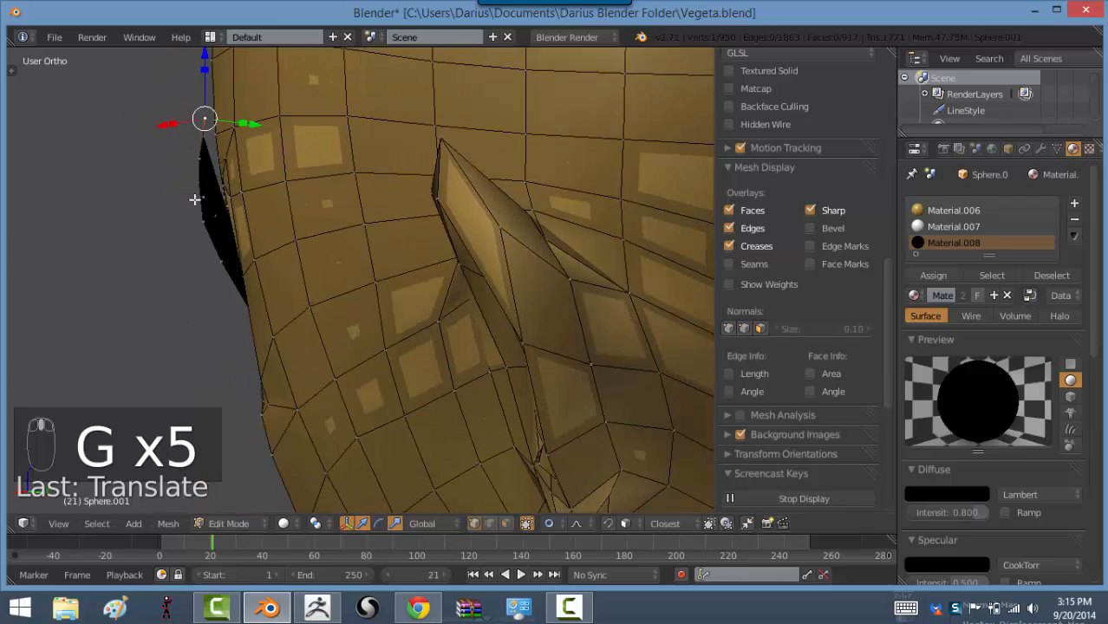
{"action": "middle_click_drag", "start_coordinate": [197, 198], "coordinate": [349, 229]}
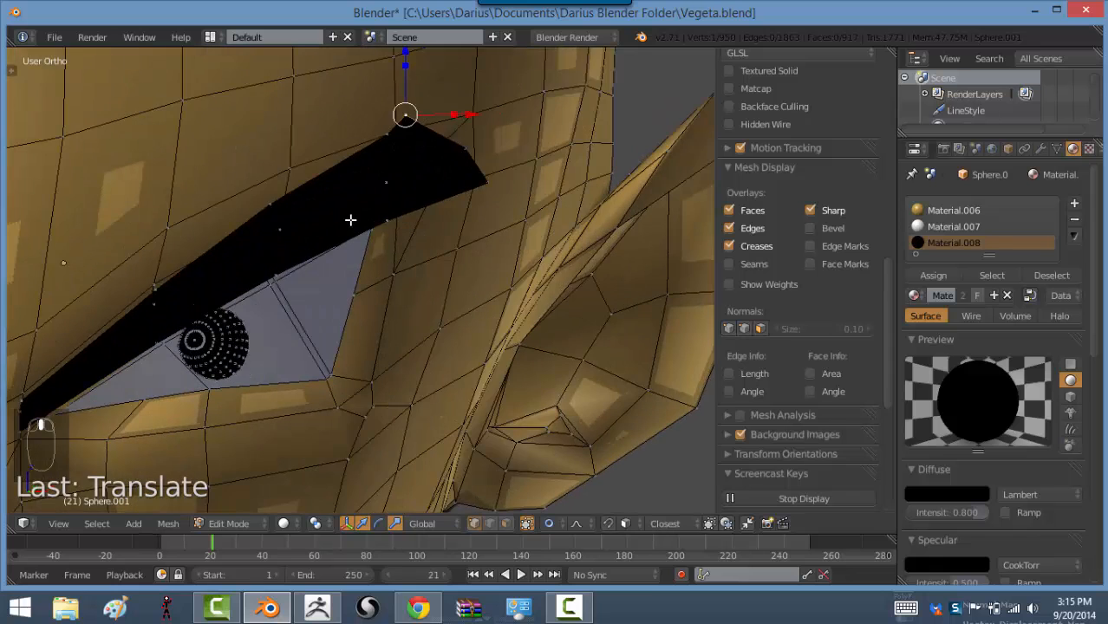
In front view, realign the brow's upper outer corner and the end's middle vertex to square off the outer end
{"action": "key", "text": "KP_1"}
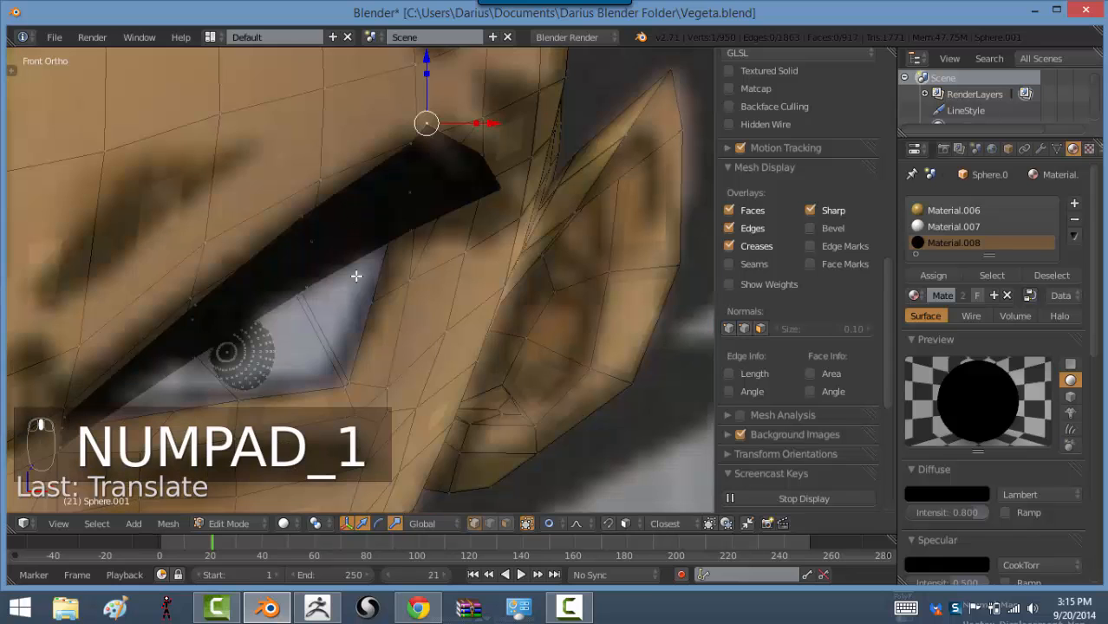
{"action": "key", "text": "g"}
{"action": "left_click", "coordinate": [459, 145]}
{"action": "right_click", "coordinate": [481, 154]}
{"action": "key", "text": "g"}
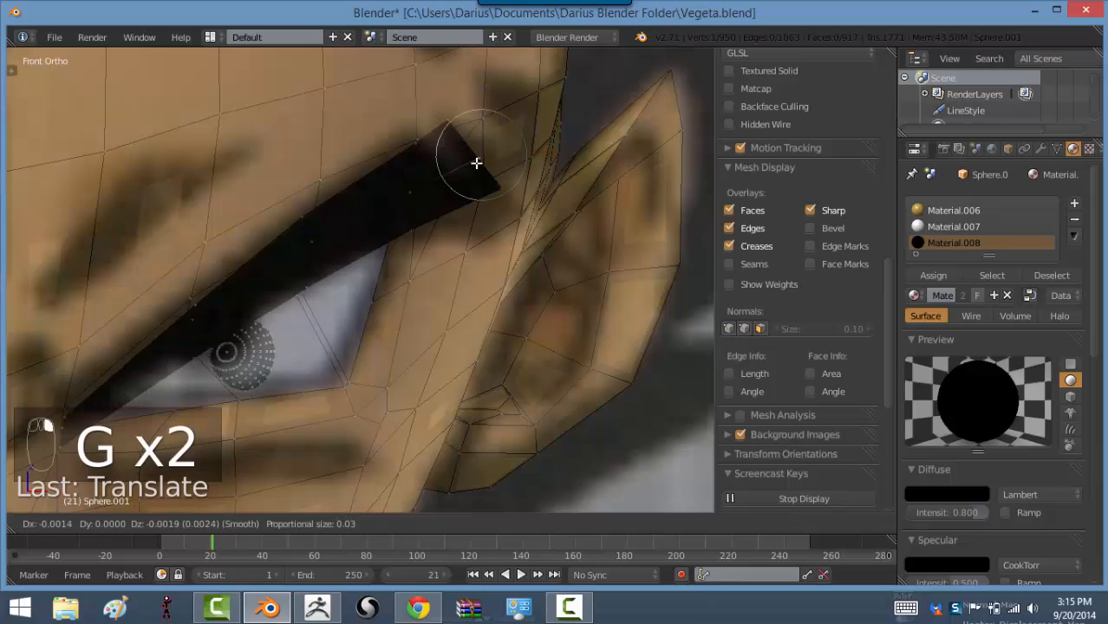
{"action": "left_click", "coordinate": [480, 158]}
Select the upper-edge vertex above the middle of the eye and lower it slightly onto the reference brow
{"action": "middle_click_drag", "start_coordinate": [359, 234], "coordinate": [391, 193], "text": "shift"}
{"action": "right_click", "coordinate": [383, 181]}
{"action": "key", "text": "g"}
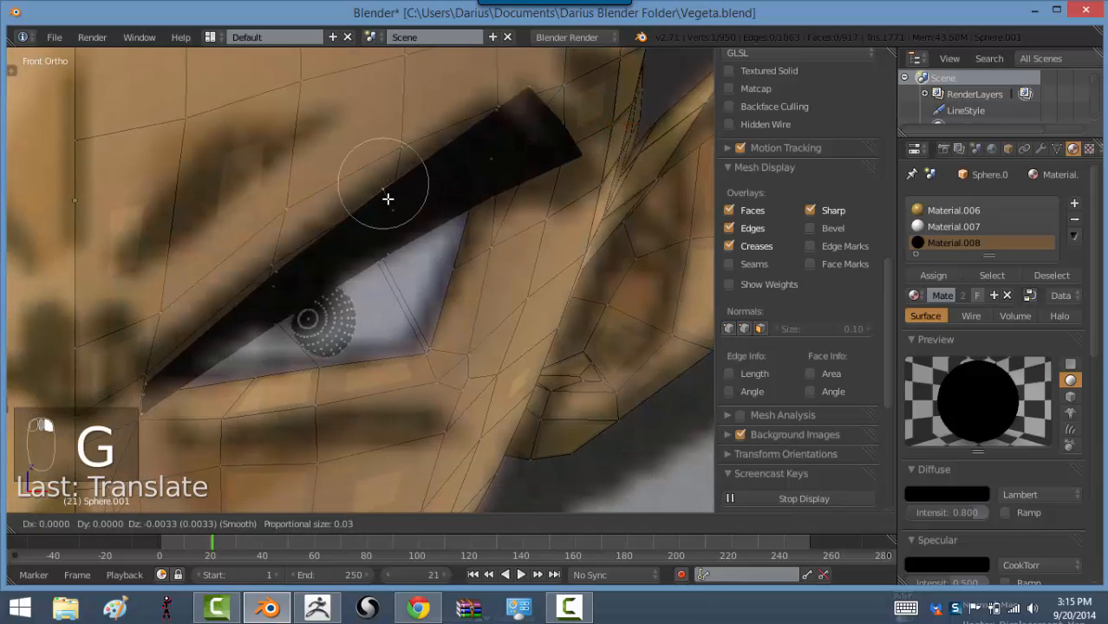
{"action": "left_click", "coordinate": [388, 198]}
Select the three-vertex row at the brow's inner end and extrude it about 0.02 units toward the nose bridge
{"action": "middle_click_drag", "start_coordinate": [267, 300], "coordinate": [405, 225], "text": "shift"}
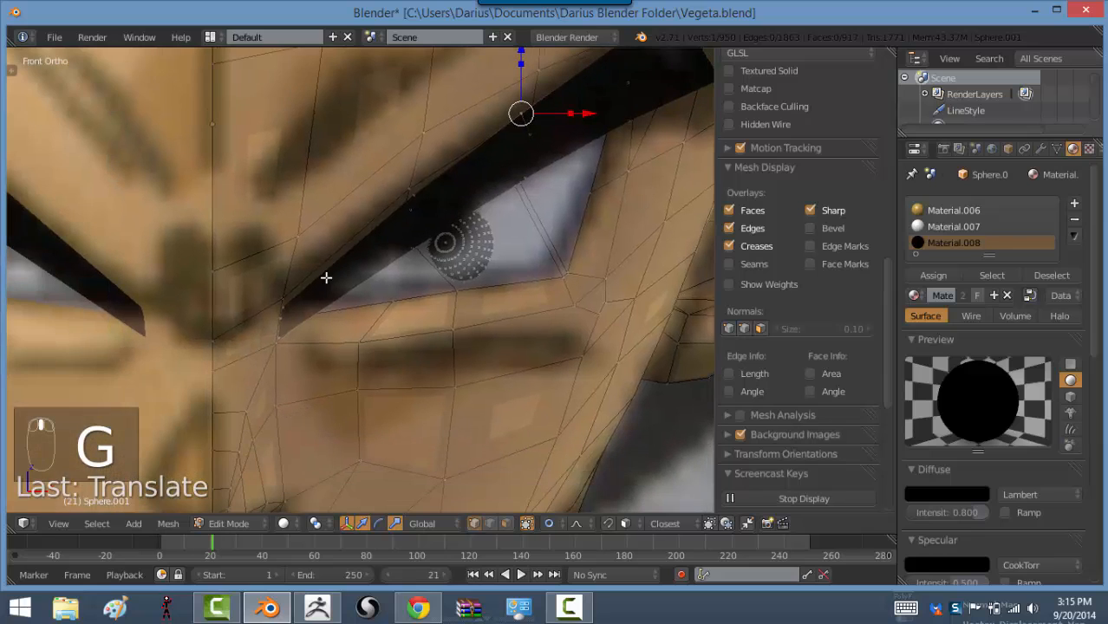
{"action": "right_click", "coordinate": [280, 314]}
{"action": "right_click", "coordinate": [277, 327], "text": "alt"}
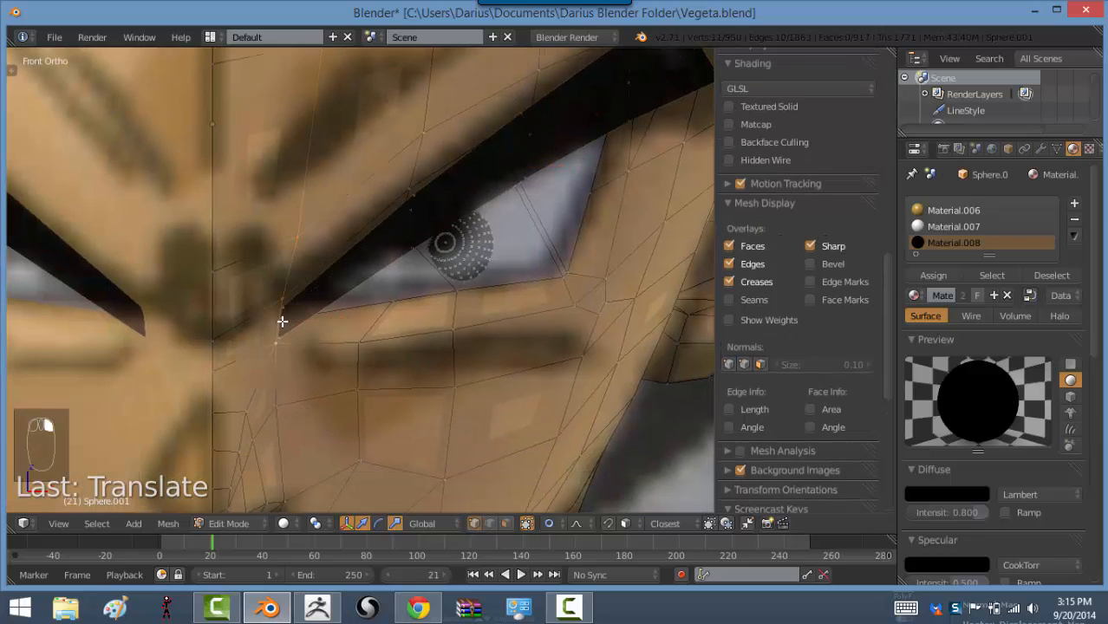
{"action": "right_click", "coordinate": [281, 322]}
{"action": "scroll", "coordinate": [311, 308], "scroll_direction": "up", "scroll_amount": 4}
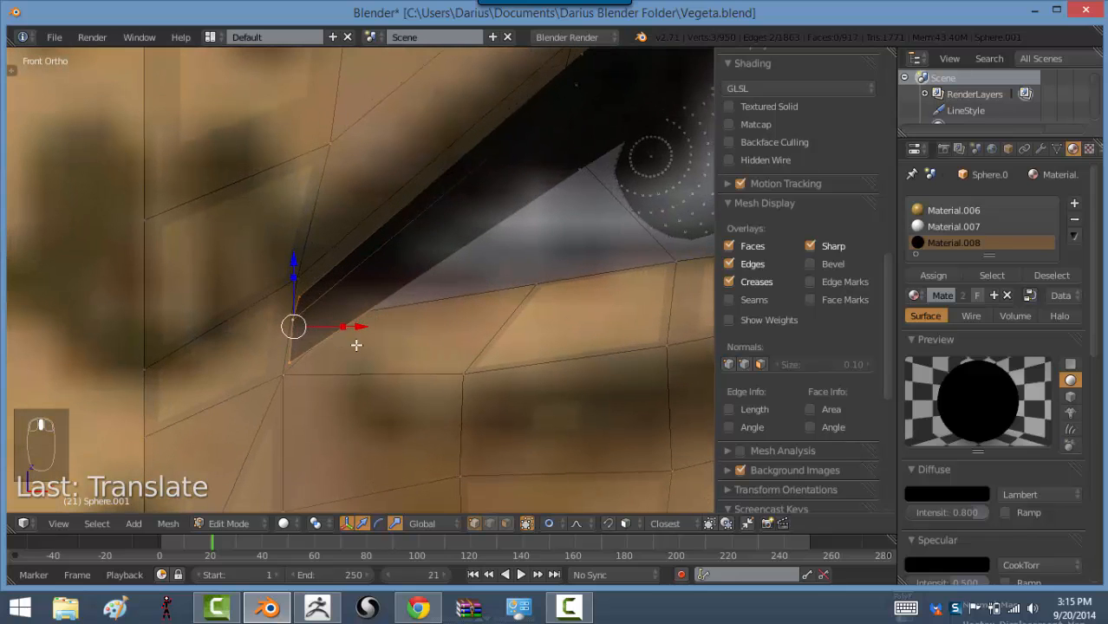
{"action": "middle_click_drag", "start_coordinate": [352, 342], "coordinate": [454, 270], "text": "shift"}
{"action": "middle_click_drag", "start_coordinate": [438, 314], "coordinate": [450, 301], "text": "ctrl"}
{"action": "middle_click_drag", "start_coordinate": [416, 256], "coordinate": [422, 341], "text": "shift"}
{"action": "key", "text": "e"}
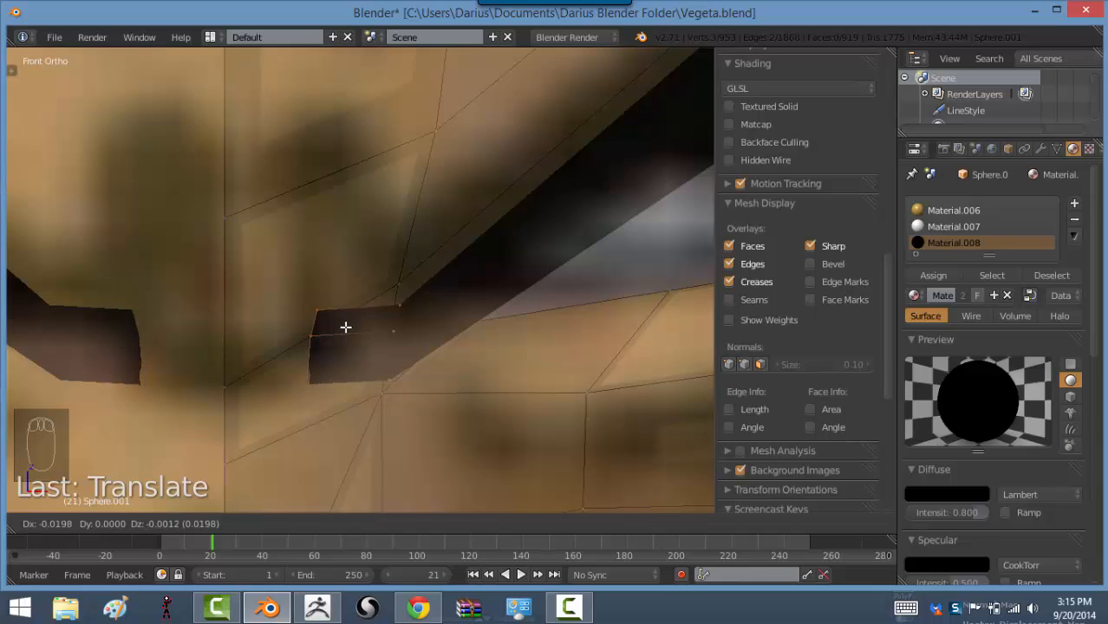
{"action": "left_click", "coordinate": [346, 326]}
Add one vertical loop cut through the middle of the extruded inner brow section
{"action": "key", "text": "ctrl+r"}
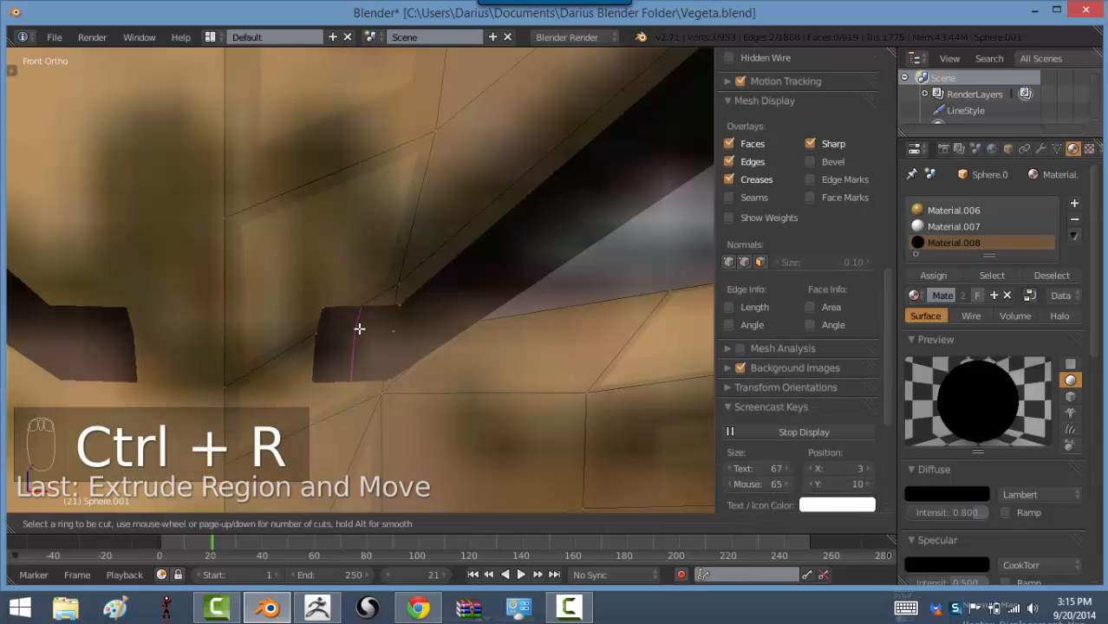
{"action": "left_click", "coordinate": [359, 328]}
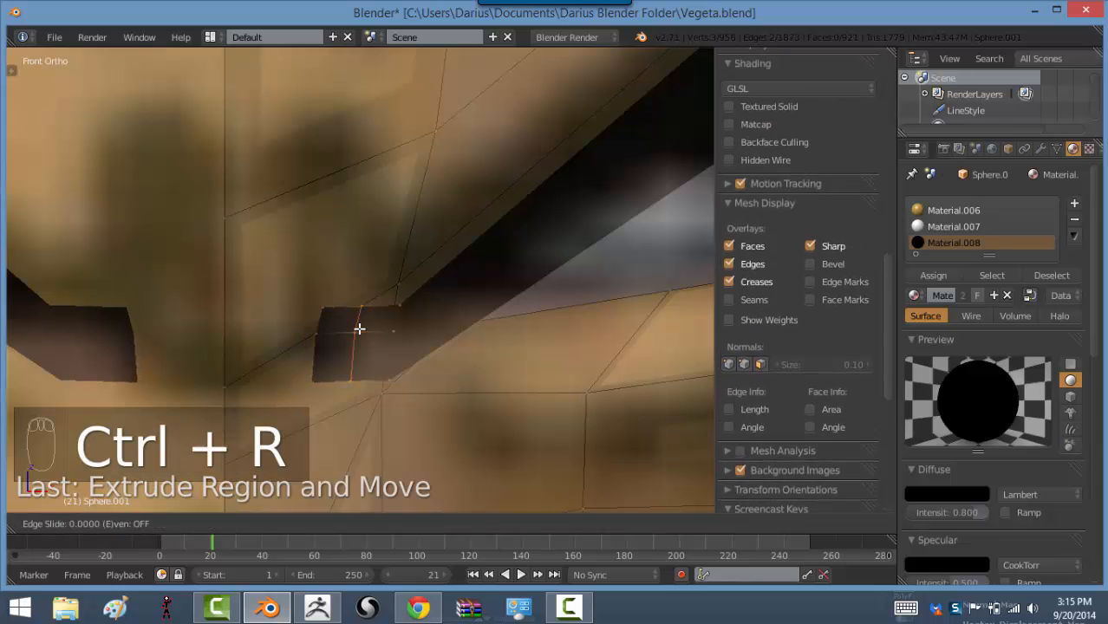
{"action": "left_click", "coordinate": [362, 333]}
Extrude the top edge of the innermost brow section upward and scale its end down into a pointed tip
{"action": "right_click", "coordinate": [364, 306]}
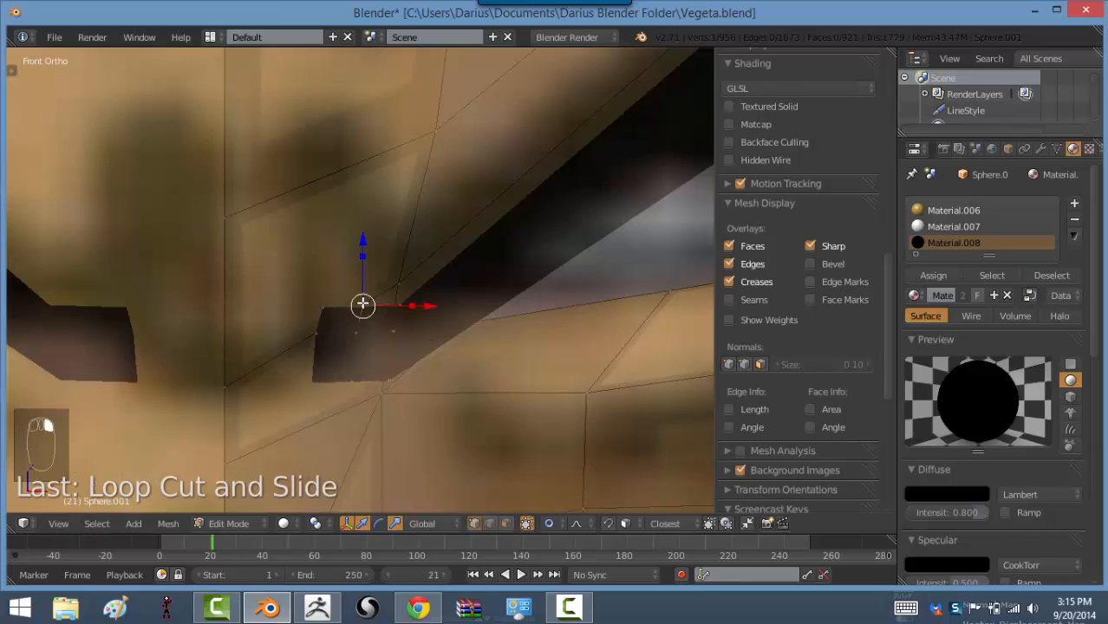
{"action": "right_click", "coordinate": [336, 307]}
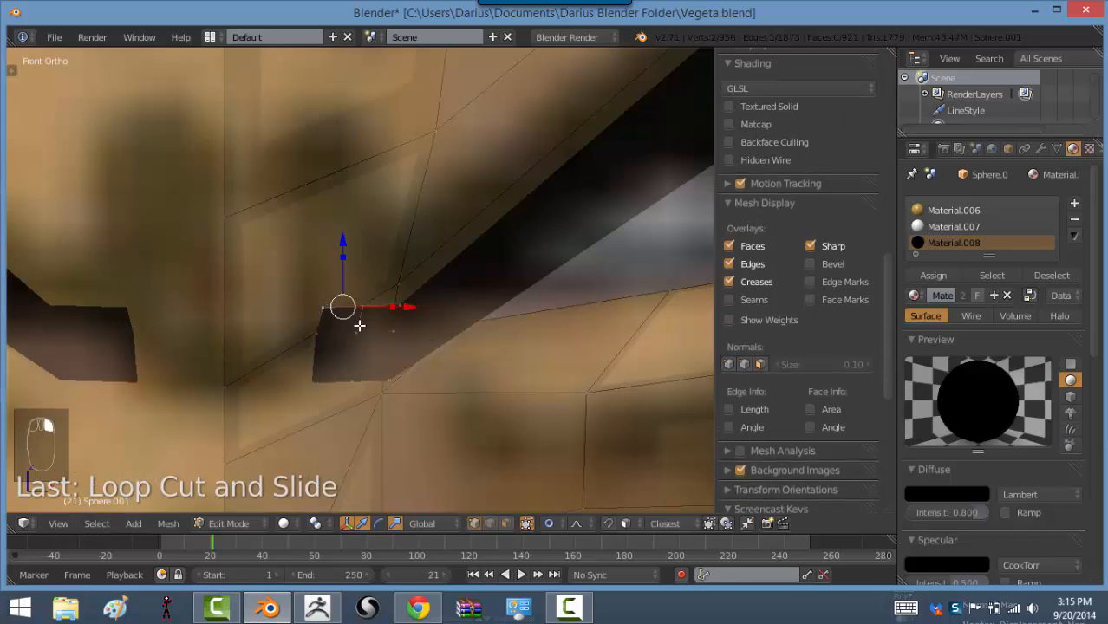
{"action": "key", "text": "e"}
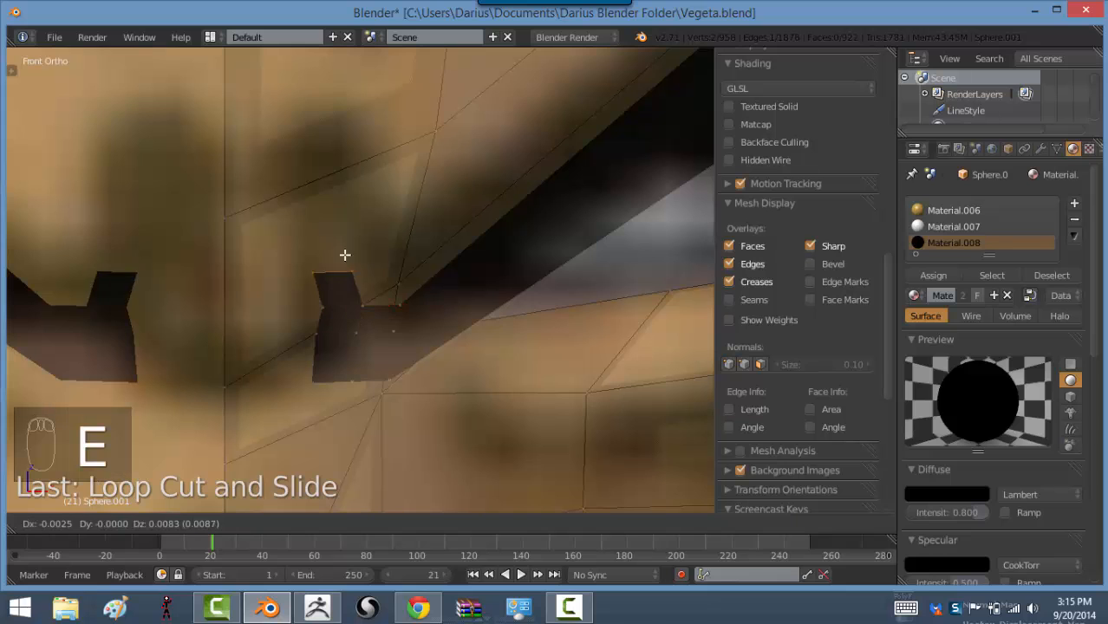
{"action": "left_click", "coordinate": [357, 203]}
{"action": "key", "text": "s"}
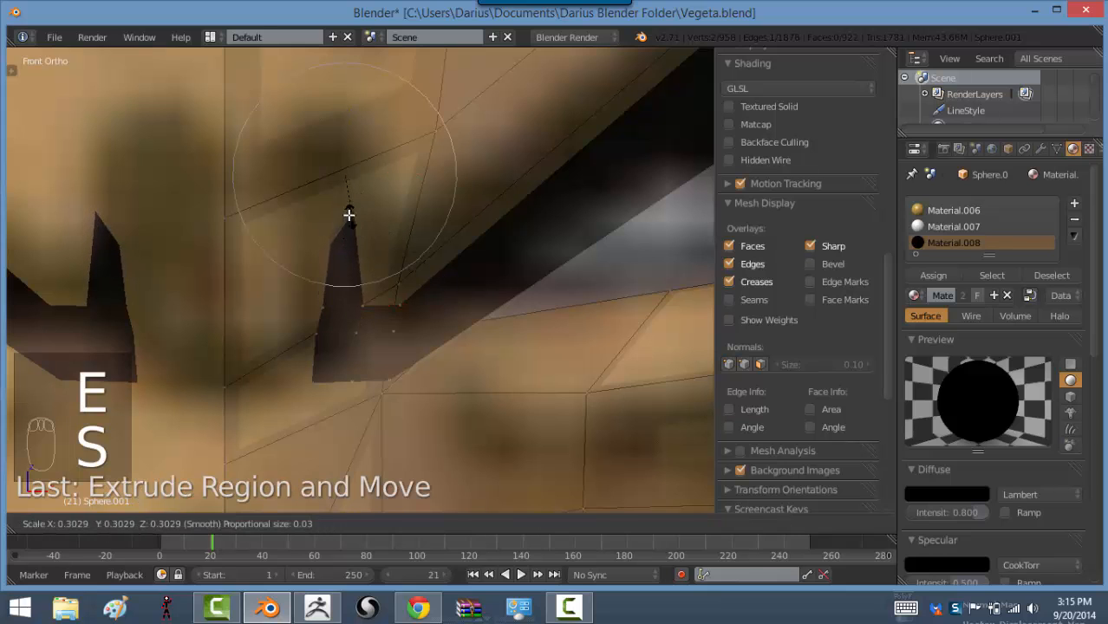
{"action": "left_click", "coordinate": [349, 227]}
From a side angle, shift the pointed tip to follow the forehead surface and check both brows on the whole face
{"action": "middle_click_drag", "start_coordinate": [348, 227], "coordinate": [230, 289]}
{"action": "left_click_drag", "start_coordinate": [47, 401], "coordinate": [40, 409]}
{"action": "scroll", "coordinate": [200, 345], "scroll_direction": "down", "scroll_amount": 2}
{"action": "middle_click_drag", "start_coordinate": [207, 326], "coordinate": [355, 288]}
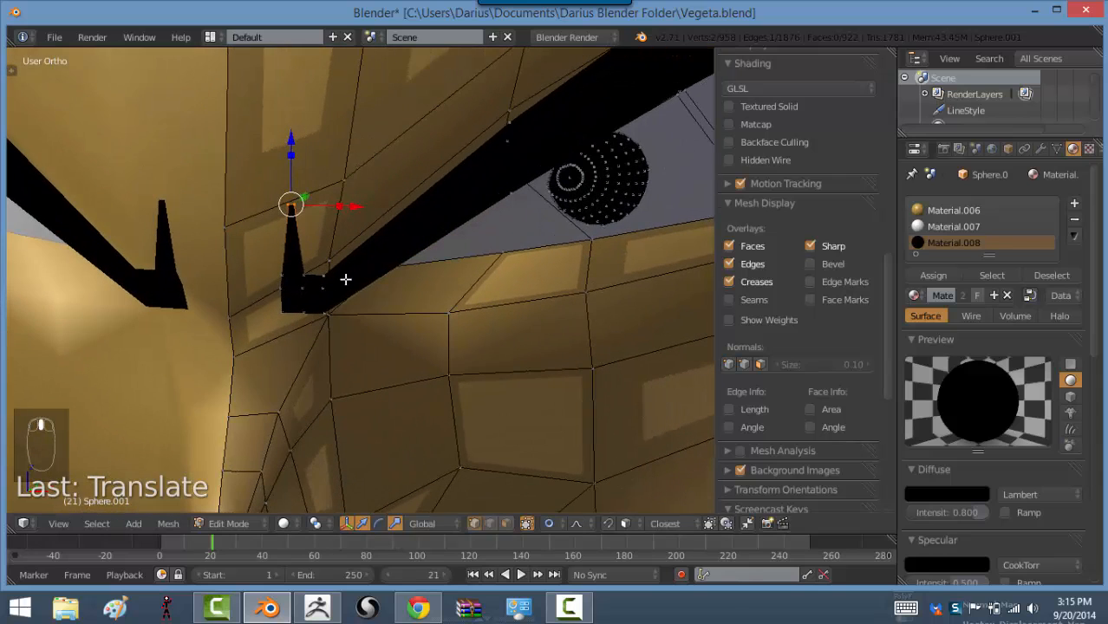
{"action": "scroll", "coordinate": [355, 173], "scroll_direction": "down", "scroll_amount": 9}
{"action": "scroll", "coordinate": [347, 190], "scroll_direction": "up", "scroll_amount": 4}
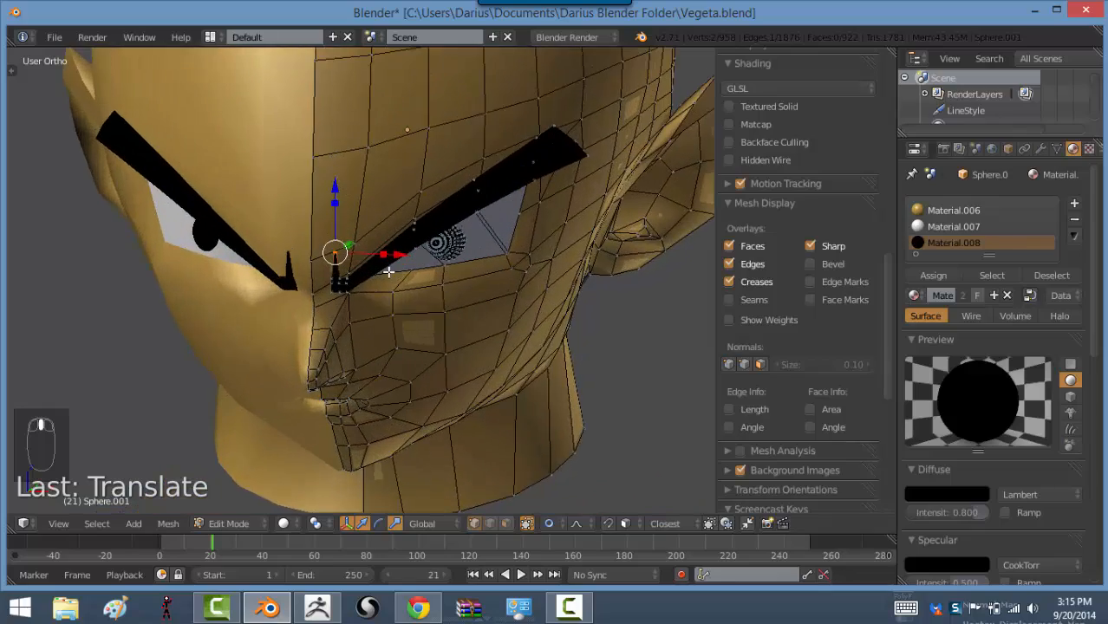
Select the brow's outermost vertex row and scale it up about 1.6 times with a proportional size of about 0.16
{"action": "middle_click_drag", "start_coordinate": [388, 272], "coordinate": [467, 187]}
{"action": "right_click", "coordinate": [515, 132]}
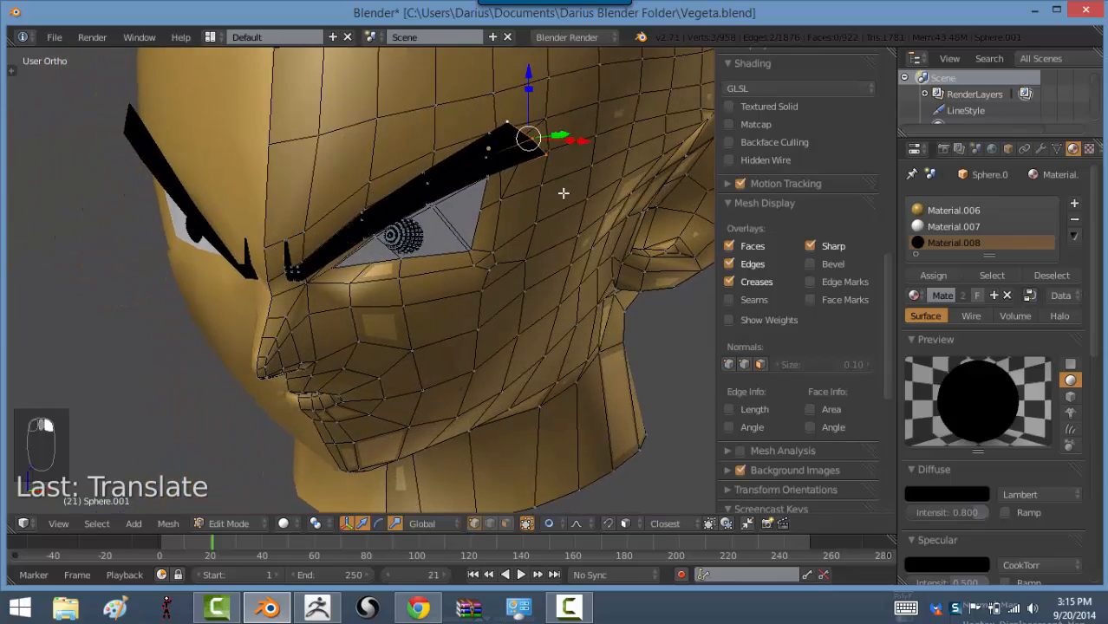
{"action": "key", "text": "s"}
{"action": "scroll", "coordinate": [576, 226], "scroll_direction": "down", "scroll_amount": 12}
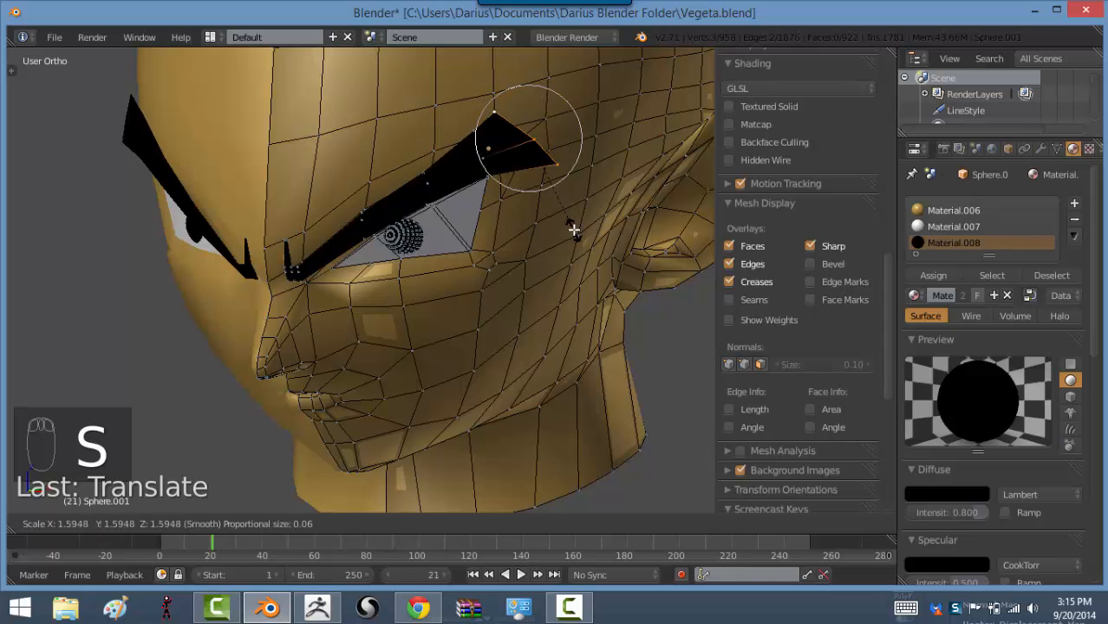
{"action": "scroll", "coordinate": [575, 231], "scroll_direction": "down", "scroll_amount": 5}
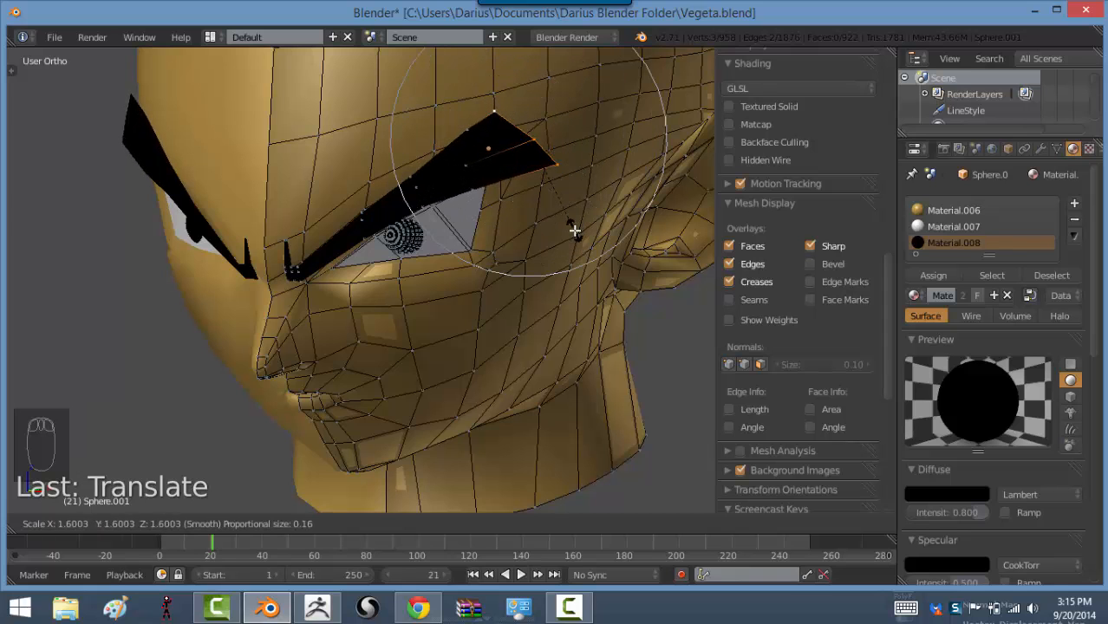
{"action": "left_click", "coordinate": [575, 231]}
Select the entire linked brow in the right side view and try to move it along the Y axis
{"action": "middle_click_drag", "start_coordinate": [528, 260], "coordinate": [416, 244]}
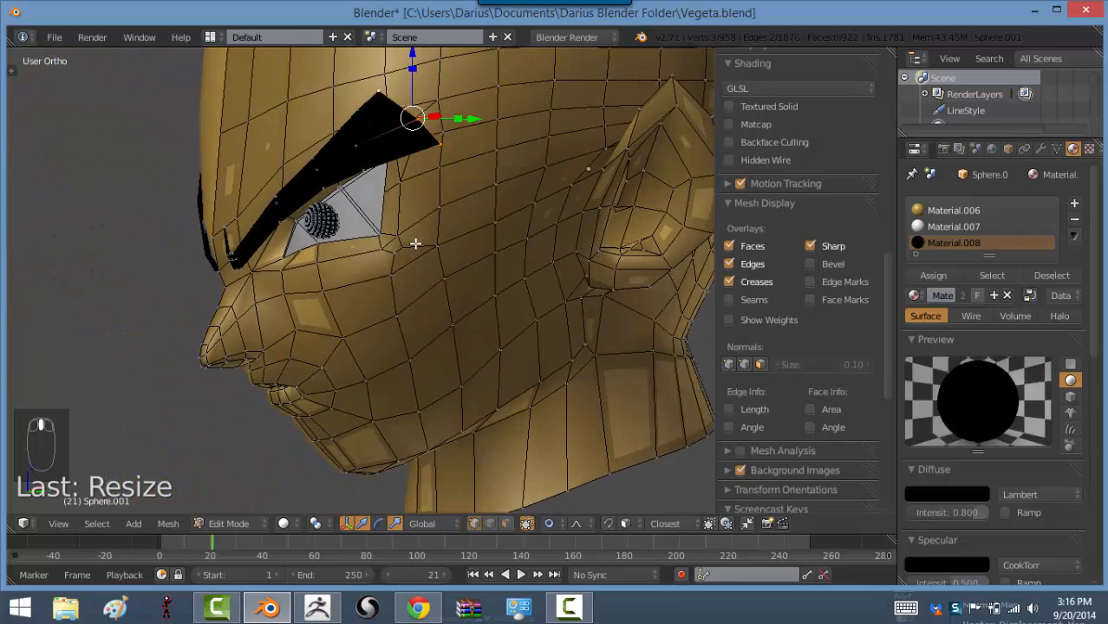
{"action": "key", "text": "KP_3"}
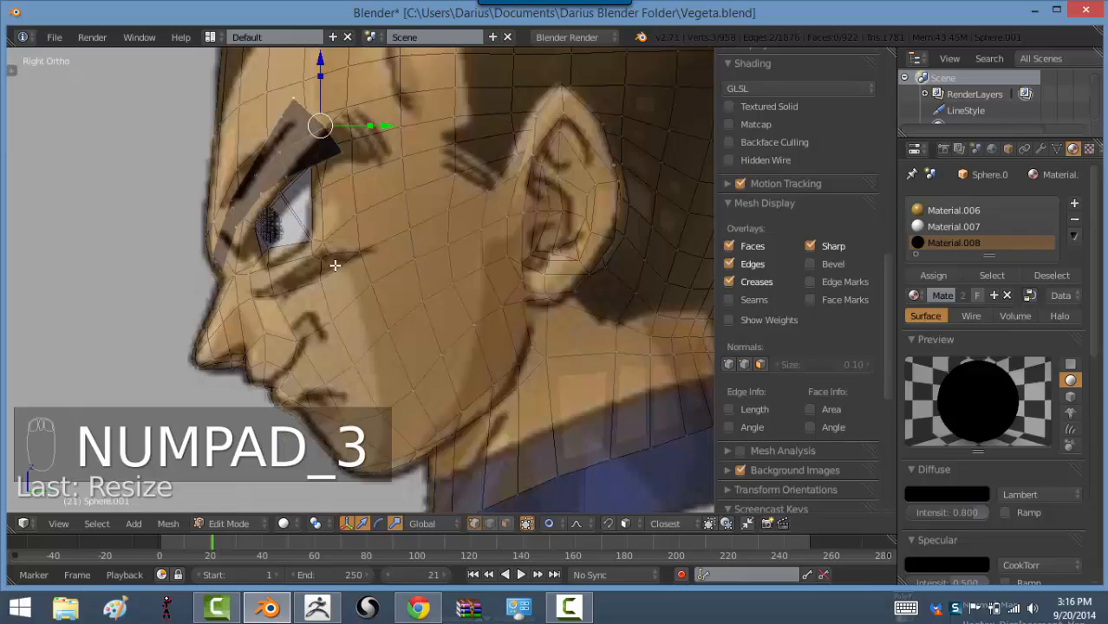
{"action": "scroll", "coordinate": [335, 265], "scroll_direction": "up", "scroll_amount": 5}
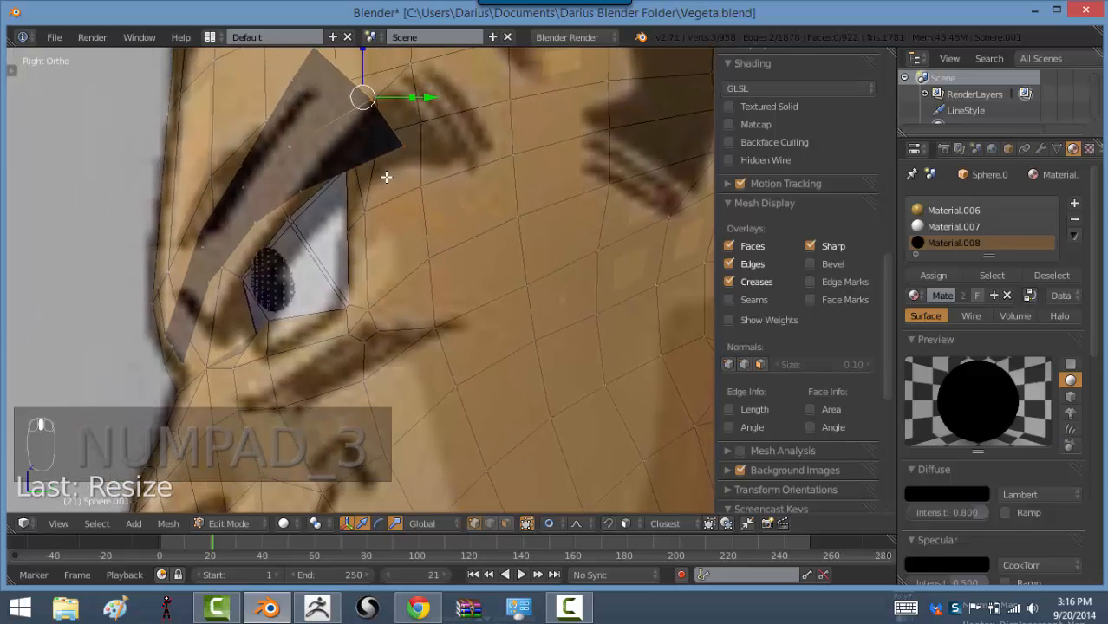
{"action": "middle_click_drag", "start_coordinate": [387, 177], "coordinate": [387, 190], "text": "shift"}
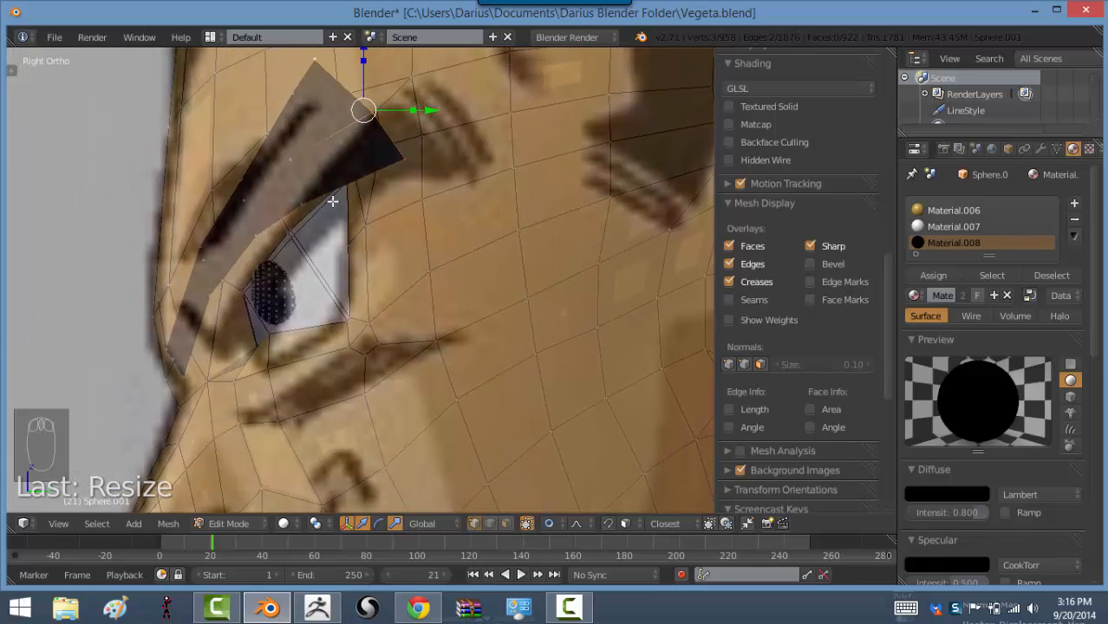
{"action": "key", "text": "ctrl+l"}
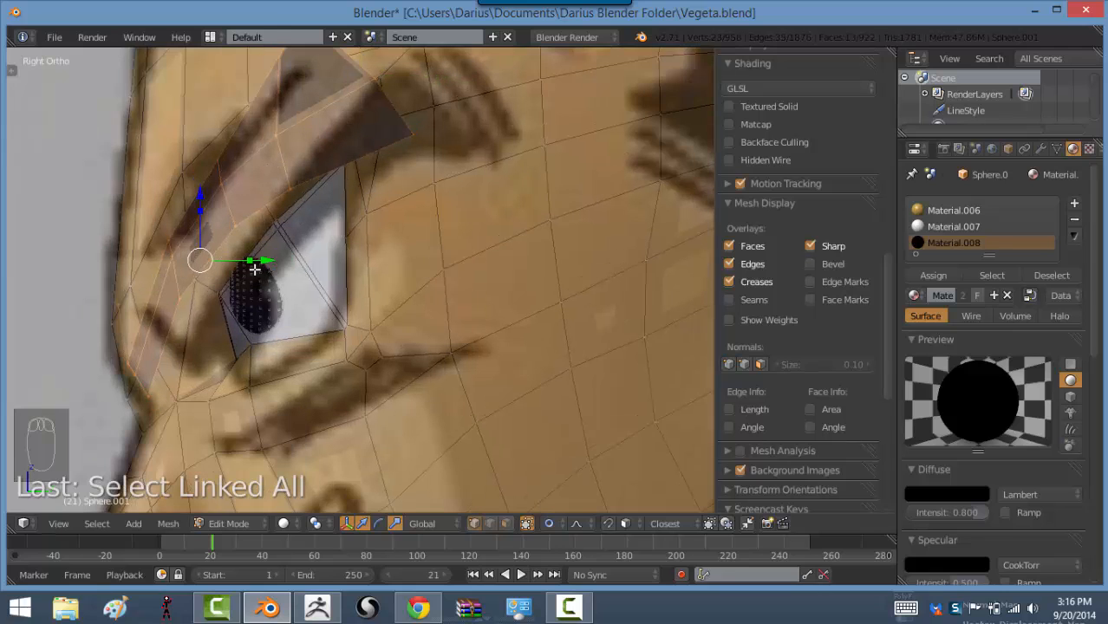
{"action": "mouse_move", "coordinate": [267, 266]}
{"action": "left_mouse_down"}
{"action": "mouse_move", "coordinate": [306, 252]}
{"action": "mouse_move", "coordinate": [270, 252]}
{"action": "left_mouse_up"}
Select the entire linked brow and extrude it about 0.03 along its normals to give it thickness
{"action": "middle_click_drag", "start_coordinate": [176, 354], "coordinate": [269, 343]}
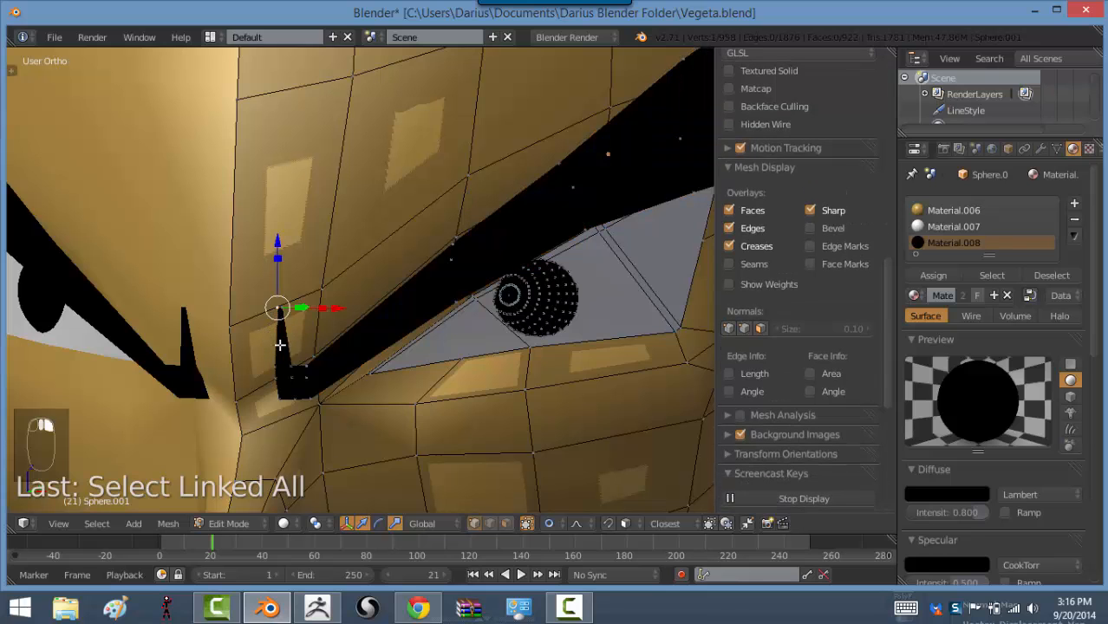
{"action": "right_click", "coordinate": [279, 344]}
{"action": "right_click", "coordinate": [270, 349], "text": "alt"}
{"action": "middle_click_drag", "start_coordinate": [244, 381], "coordinate": [218, 400]}
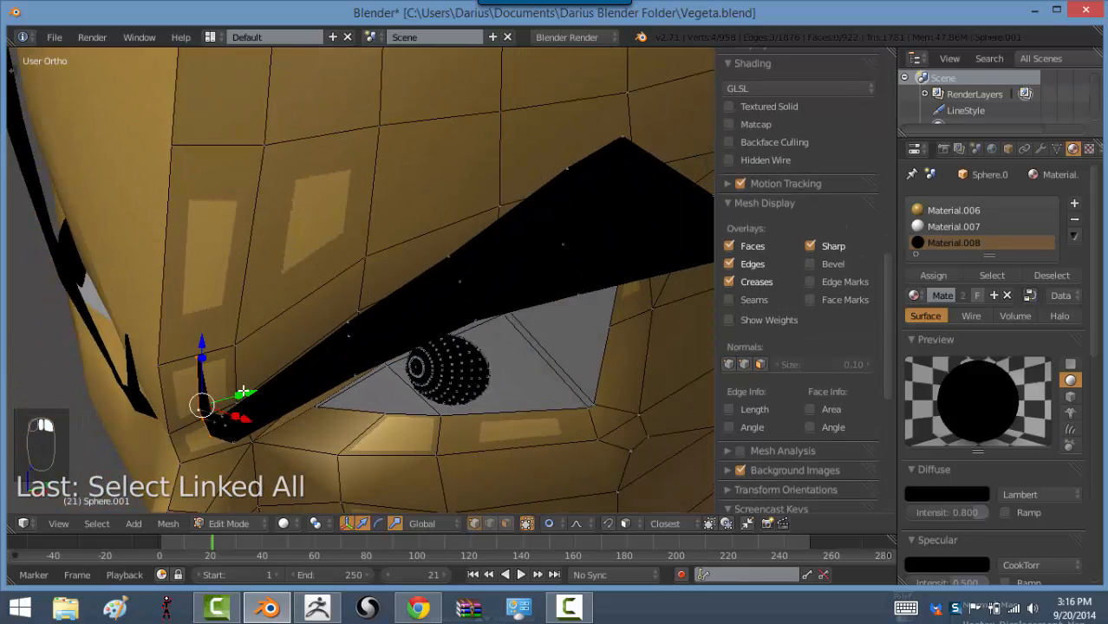
{"action": "mouse_move", "coordinate": [253, 387]}
{"action": "left_mouse_down"}
{"action": "mouse_move", "coordinate": [236, 379]}
{"action": "mouse_move", "coordinate": [245, 374]}
{"action": "left_mouse_up"}
{"action": "scroll", "coordinate": [247, 389], "scroll_direction": "up", "scroll_amount": 12}
{"action": "scroll", "coordinate": [247, 376], "scroll_direction": "up", "scroll_amount": 10}
{"action": "middle_click_drag", "start_coordinate": [245, 375], "coordinate": [403, 217]}
{"action": "key", "text": "ctrl+l"}
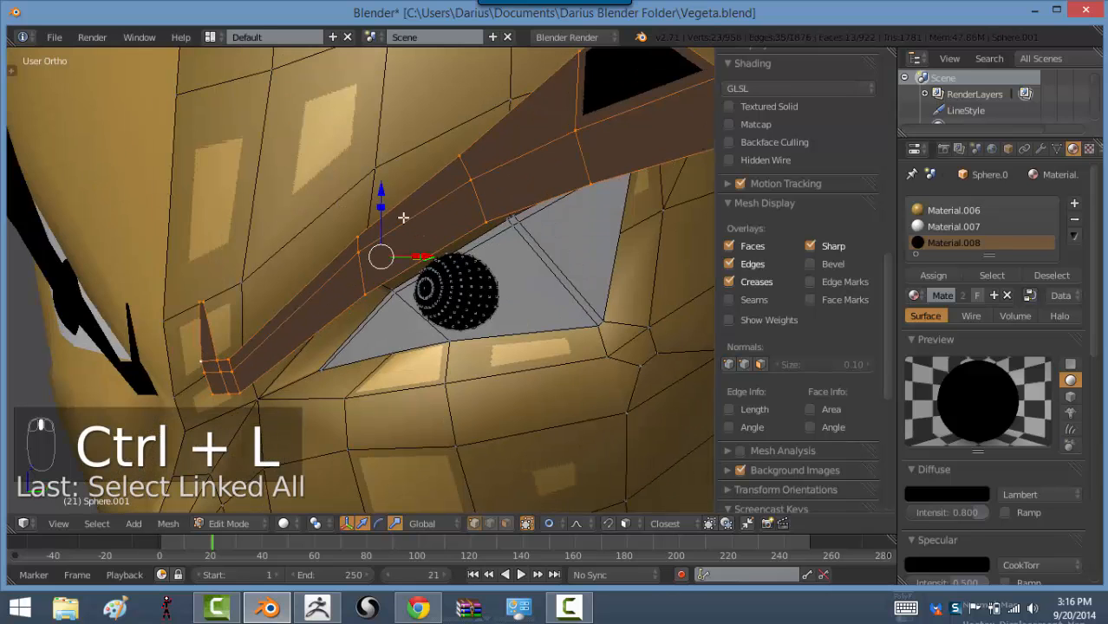
{"action": "middle_click_drag", "start_coordinate": [291, 319], "coordinate": [206, 342]}
{"action": "key", "text": "e"}
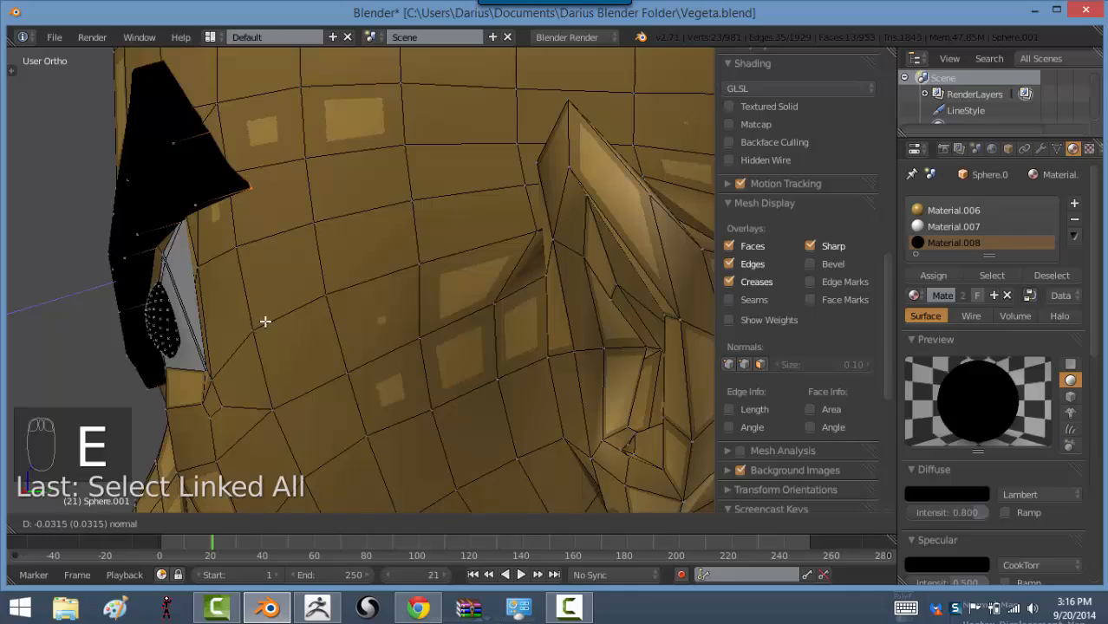
{"action": "left_click", "coordinate": [271, 319]}
{"action": "middle_click_drag", "start_coordinate": [200, 294], "coordinate": [273, 290]}
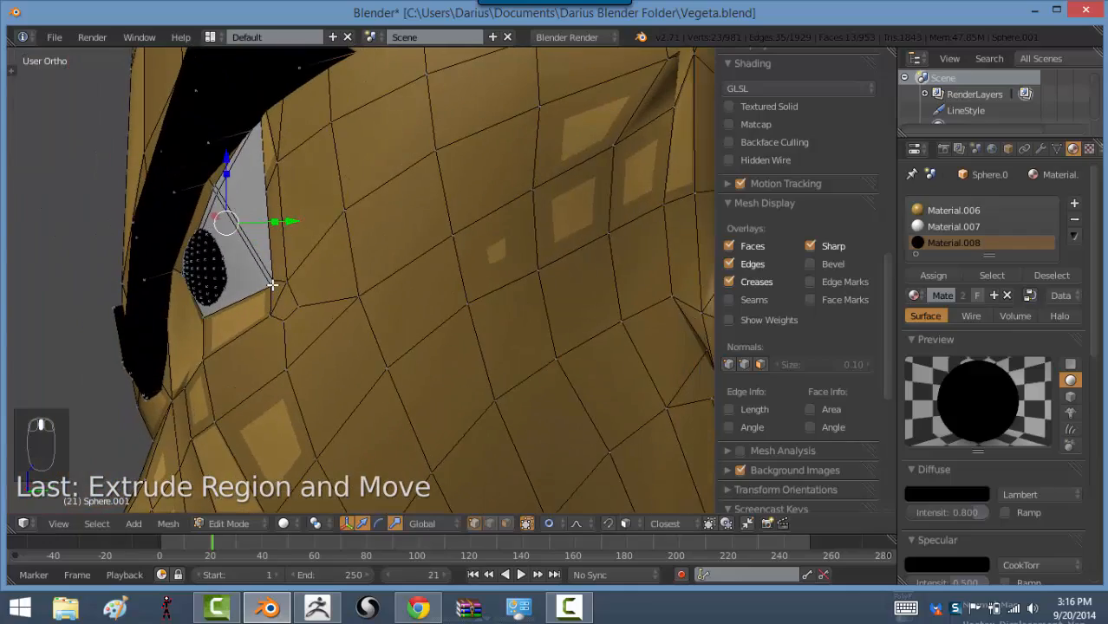
{"action": "key", "text": "KP_3"}
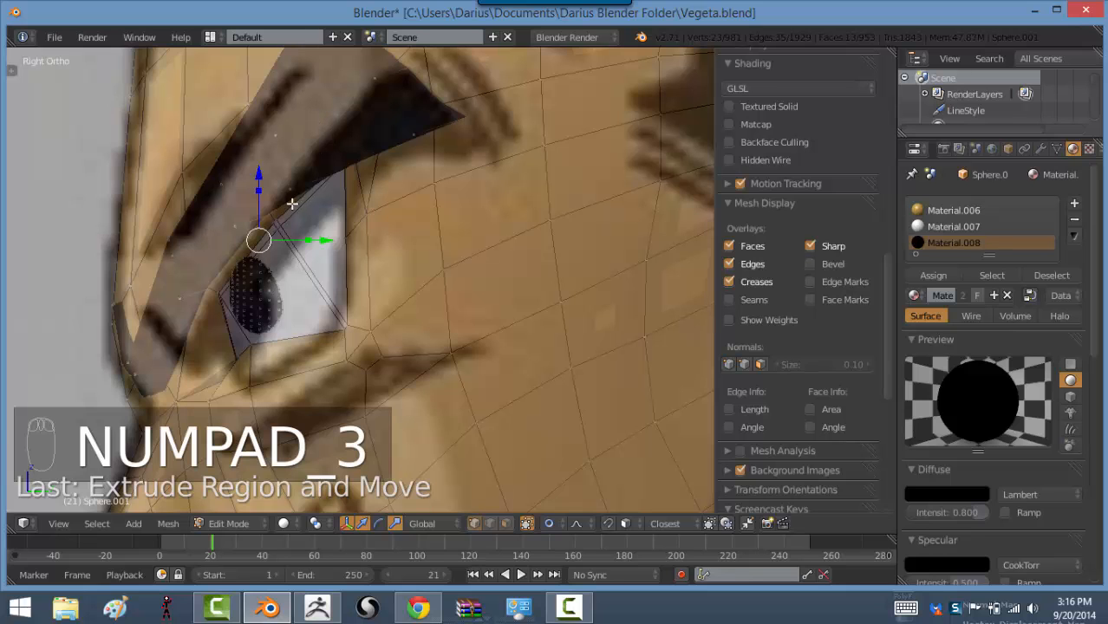
{"action": "key", "text": "z"}
{"action": "middle_click_drag", "start_coordinate": [316, 245], "coordinate": [276, 192], "text": "ctrl"}
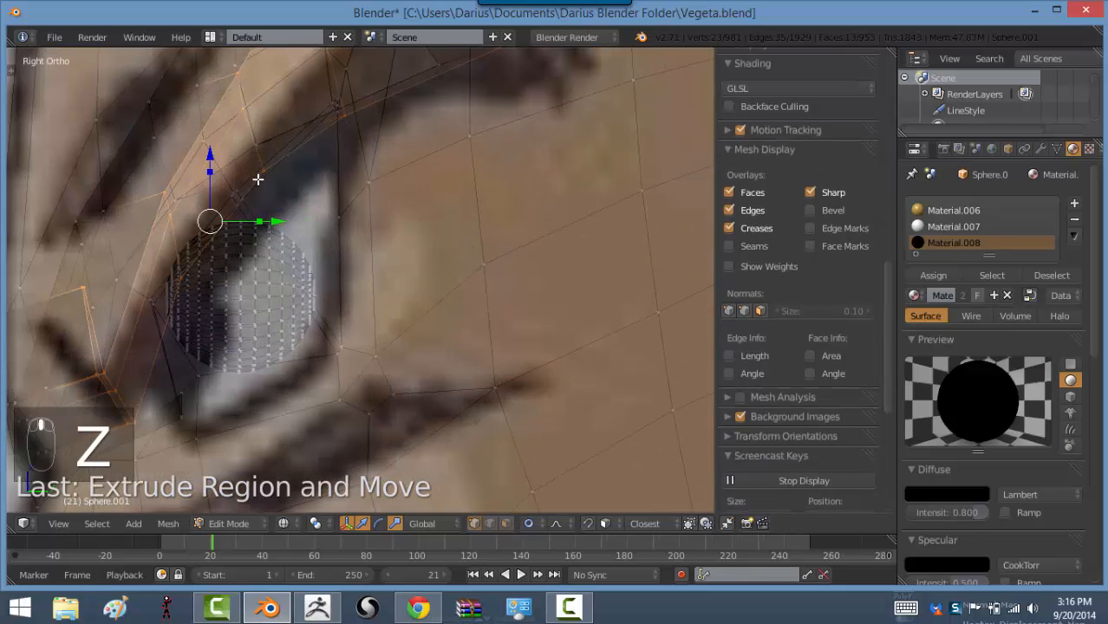
{"action": "right_click", "coordinate": [258, 178]}
{"action": "right_click", "coordinate": [229, 192], "text": "alt"}
{"action": "right_click", "coordinate": [222, 189], "text": "alt"}
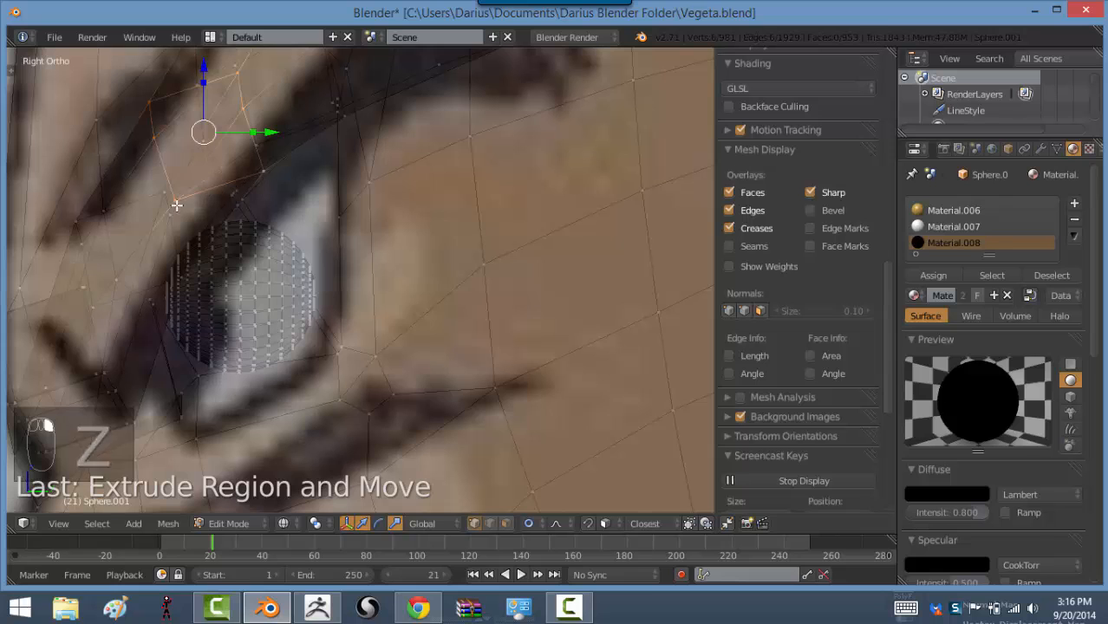
Select the four vertices of the brow's underside face above the eyeball and move them slightly down toward the eye
{"action": "mouse_move", "coordinate": [176, 205]}
{"action": "middle_mouse_down"}
{"action": "mouse_move", "coordinate": [212, 217]}
{"action": "mouse_move", "coordinate": [282, 203]}
{"action": "middle_mouse_up"}
{"action": "key", "text": "z"}
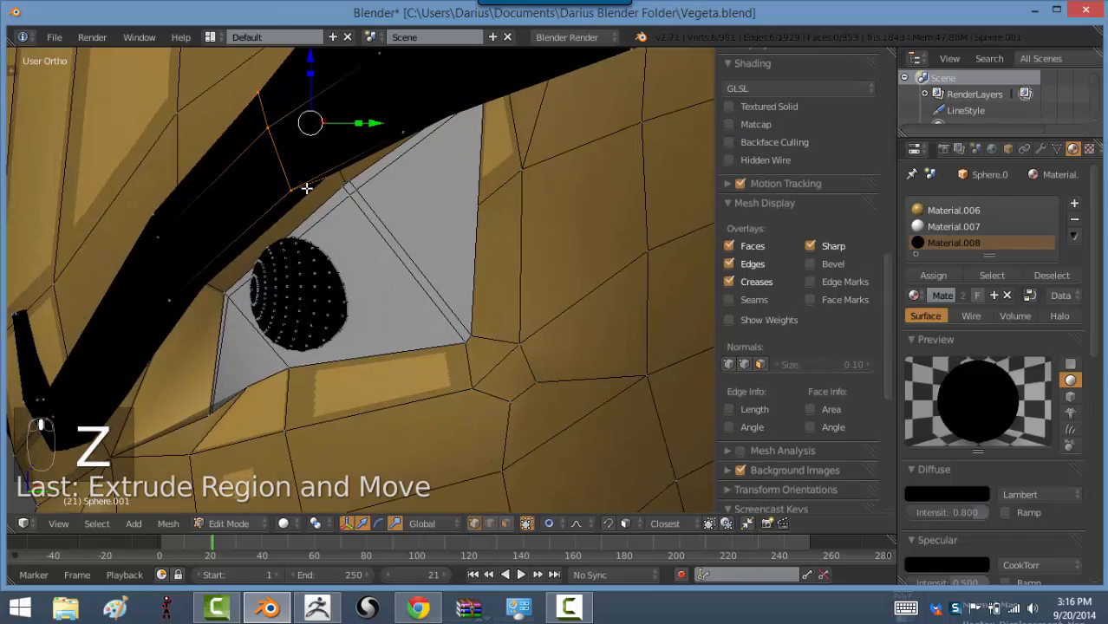
{"action": "right_click", "coordinate": [288, 191]}
{"action": "key", "text": "z"}
{"action": "right_click", "coordinate": [364, 158], "text": "shift"}
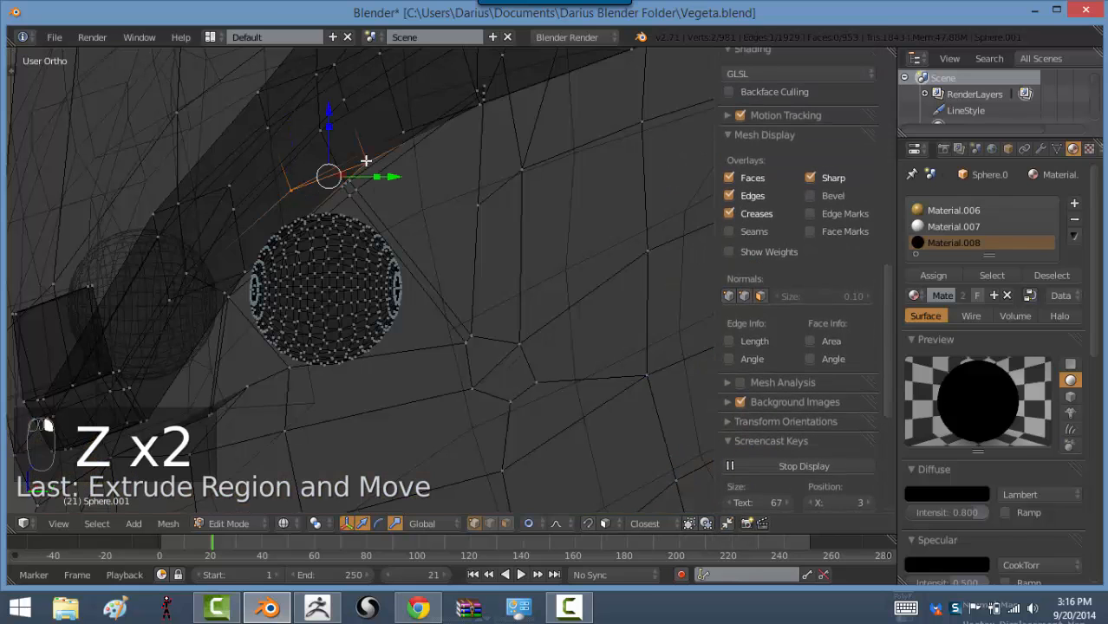
{"action": "middle_click_drag", "start_coordinate": [237, 283], "coordinate": [259, 275]}
{"action": "right_click", "coordinate": [255, 273], "text": "shift"}
{"action": "right_click", "coordinate": [308, 255], "text": "shift"}
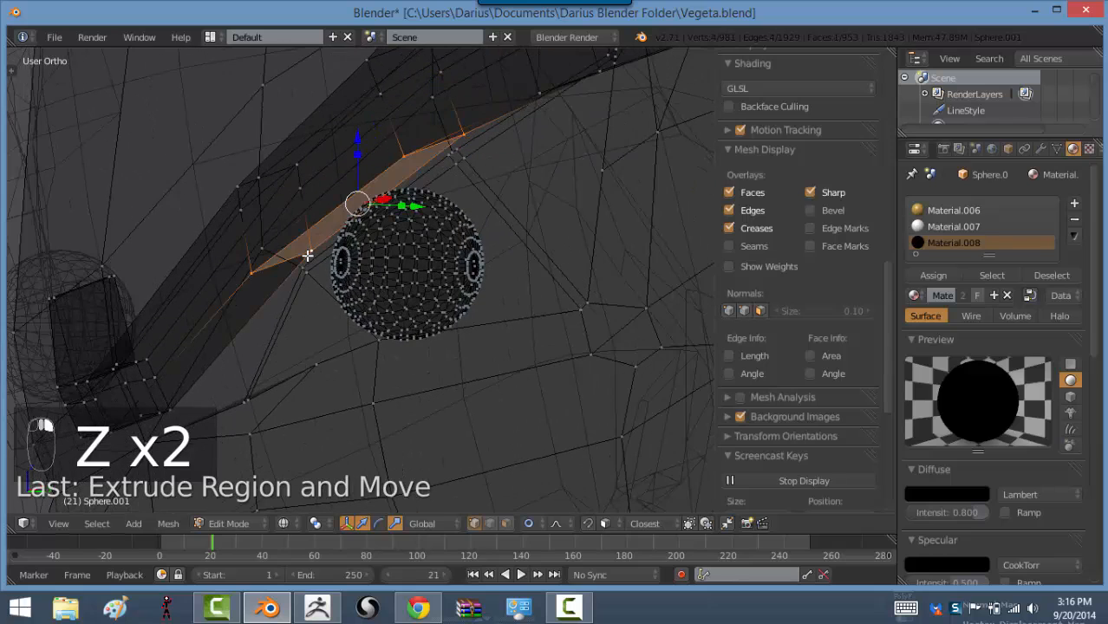
{"action": "key", "text": "KP_3"}
{"action": "key", "text": "z"}
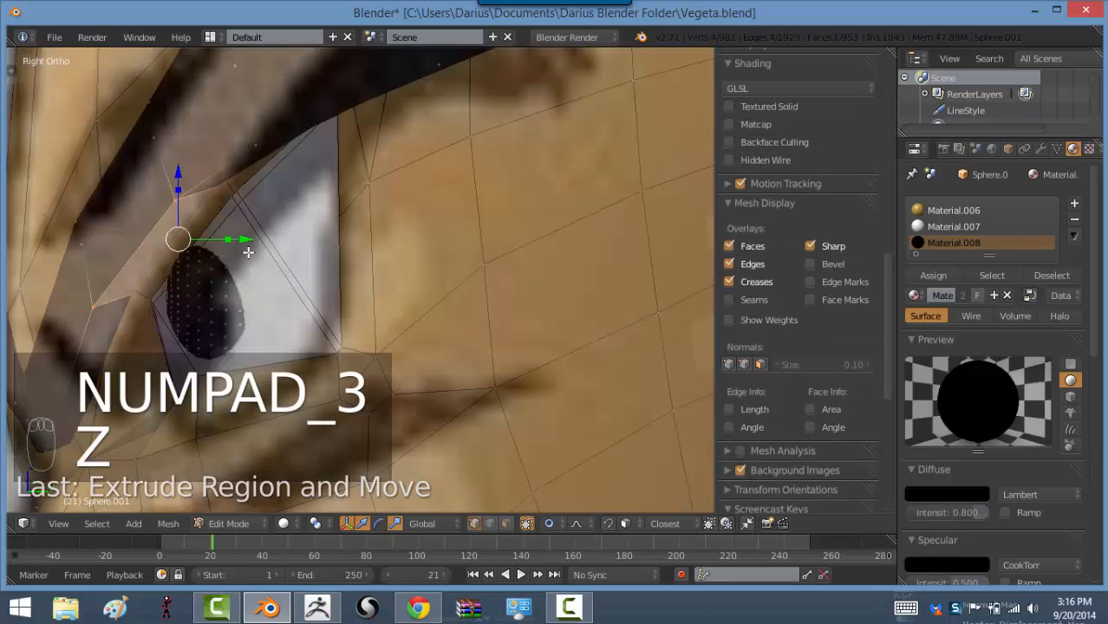
{"action": "key", "text": "g"}
{"action": "left_click", "coordinate": [256, 265]}
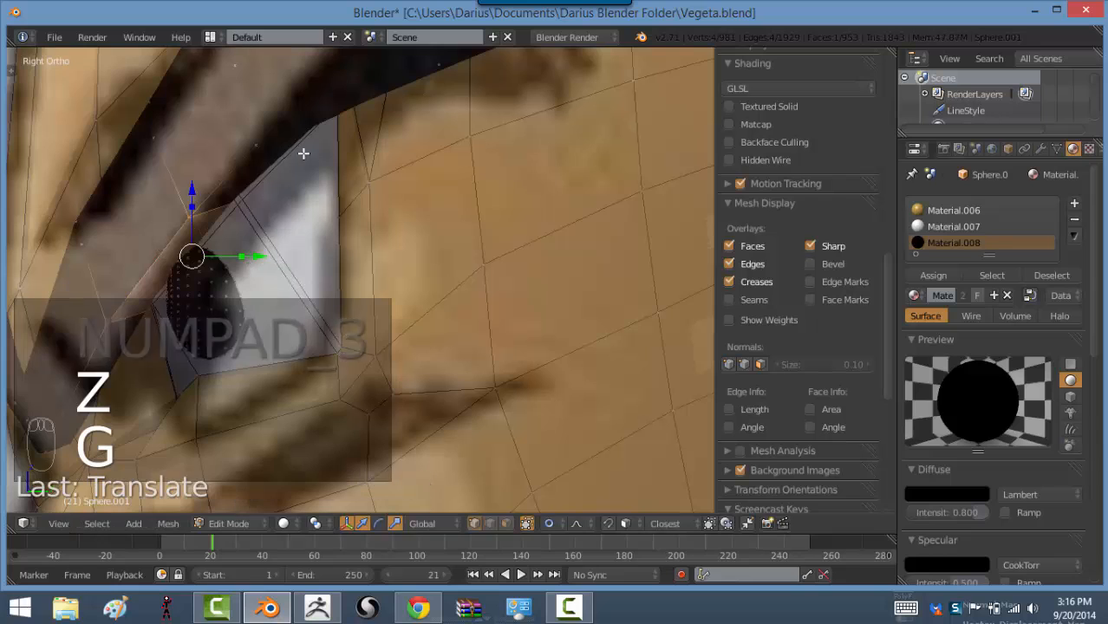
{"action": "scroll", "coordinate": [313, 237], "scroll_direction": "down", "scroll_amount": 3}
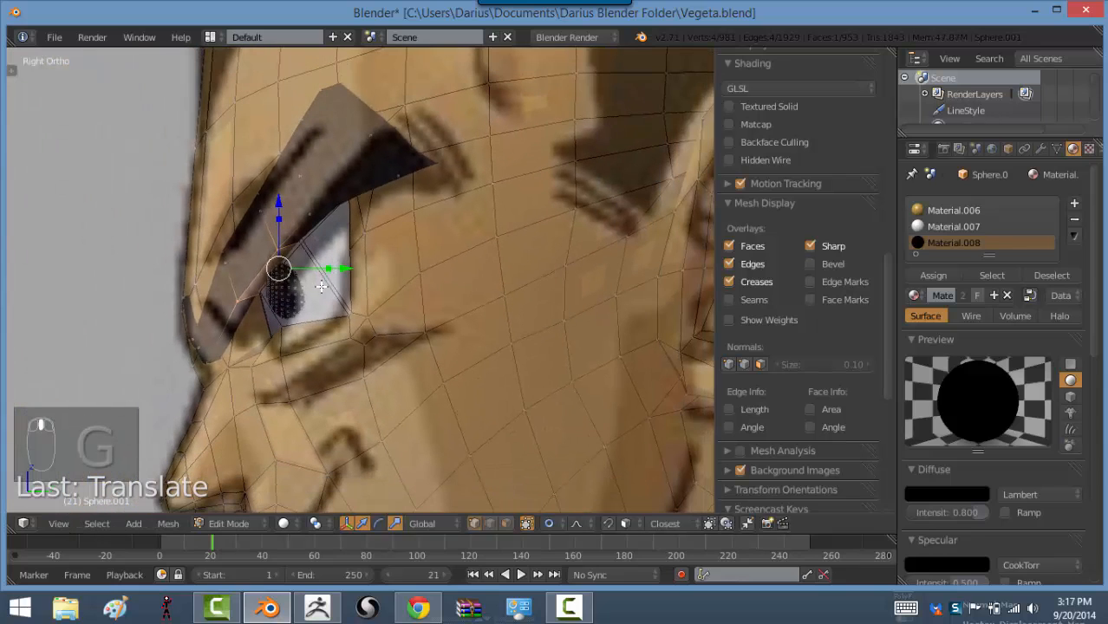
Return to Object Mode and set the head's Subdivision Surface viewport level to 2
{"action": "key", "text": "Tab"}
{"action": "middle_click_drag", "start_coordinate": [364, 292], "coordinate": [440, 308]}
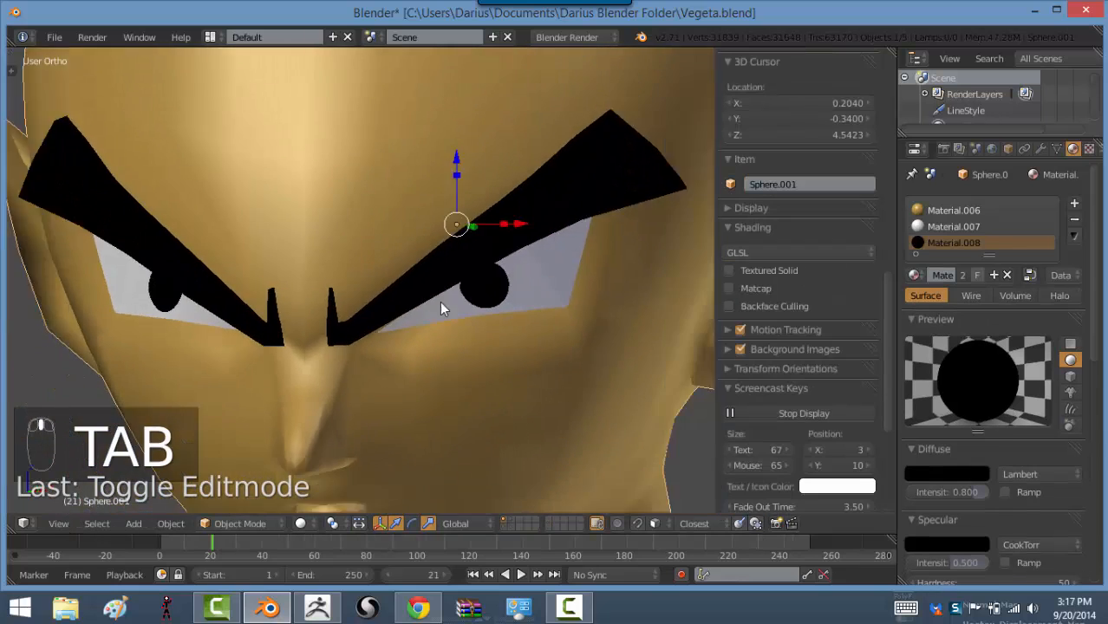
{"action": "scroll", "coordinate": [441, 308], "scroll_direction": "down", "scroll_amount": 4}
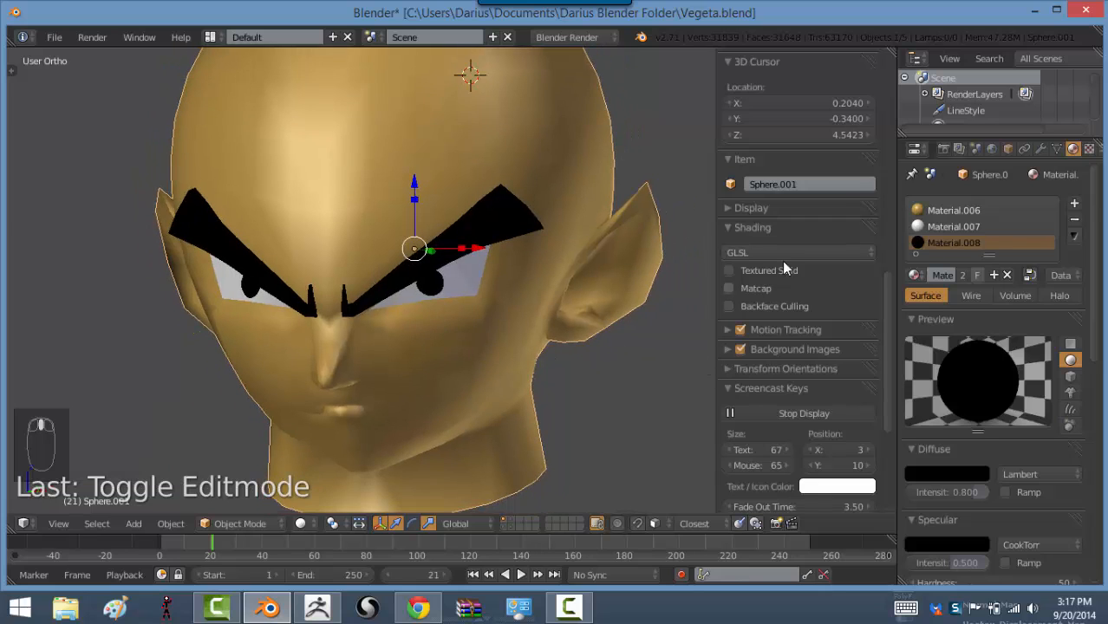
{"action": "left_click", "coordinate": [1041, 150]}
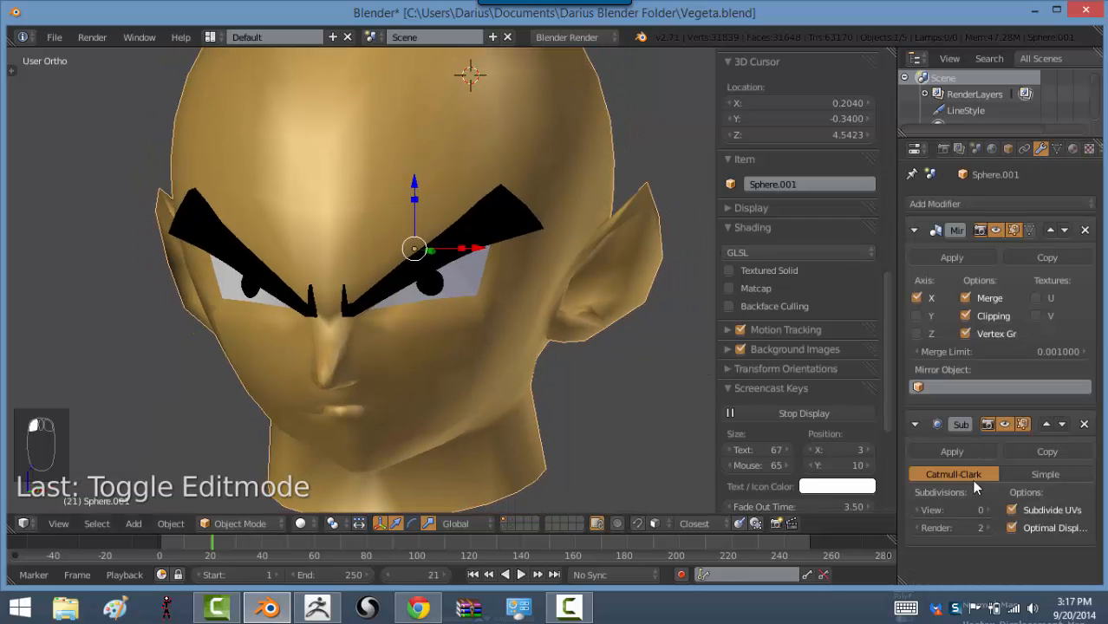
{"action": "left_click", "coordinate": [989, 510]}
{"action": "left_click", "coordinate": [990, 510]}
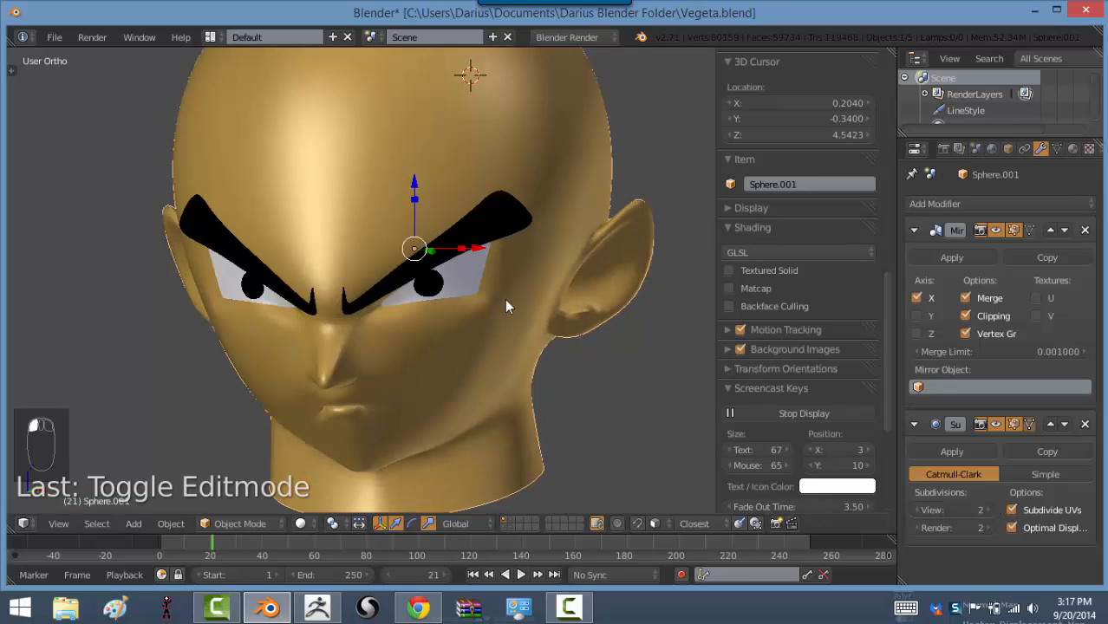
{"action": "middle_click_drag", "start_coordinate": [505, 299], "coordinate": [392, 282]}
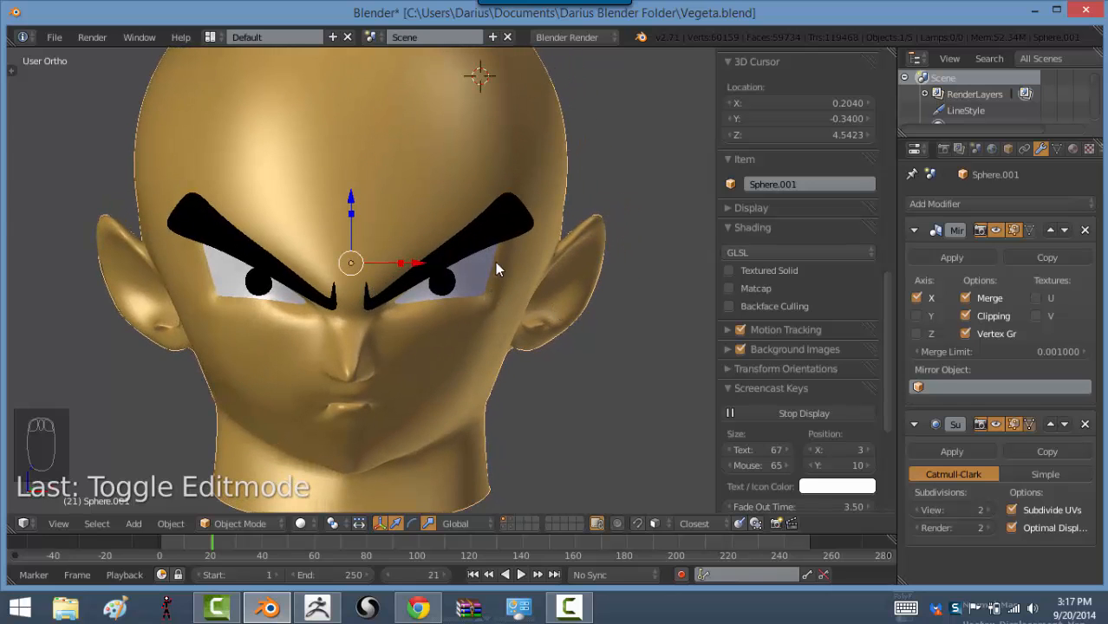
In Edit Mode, move the brow's lower inner corner vertex down in the front view, then adjust its depth in the side view
{"action": "key", "text": "KP_1"}
{"action": "scroll", "coordinate": [443, 349], "scroll_direction": "up", "scroll_amount": 5}
{"action": "key", "text": "Tab"}
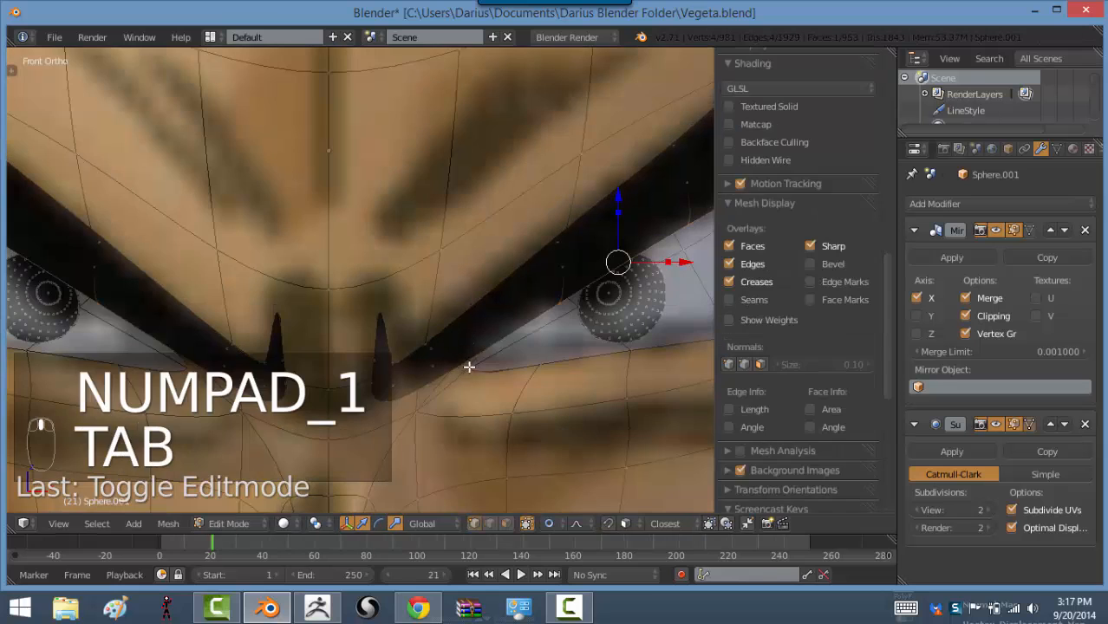
{"action": "key", "text": "g"}
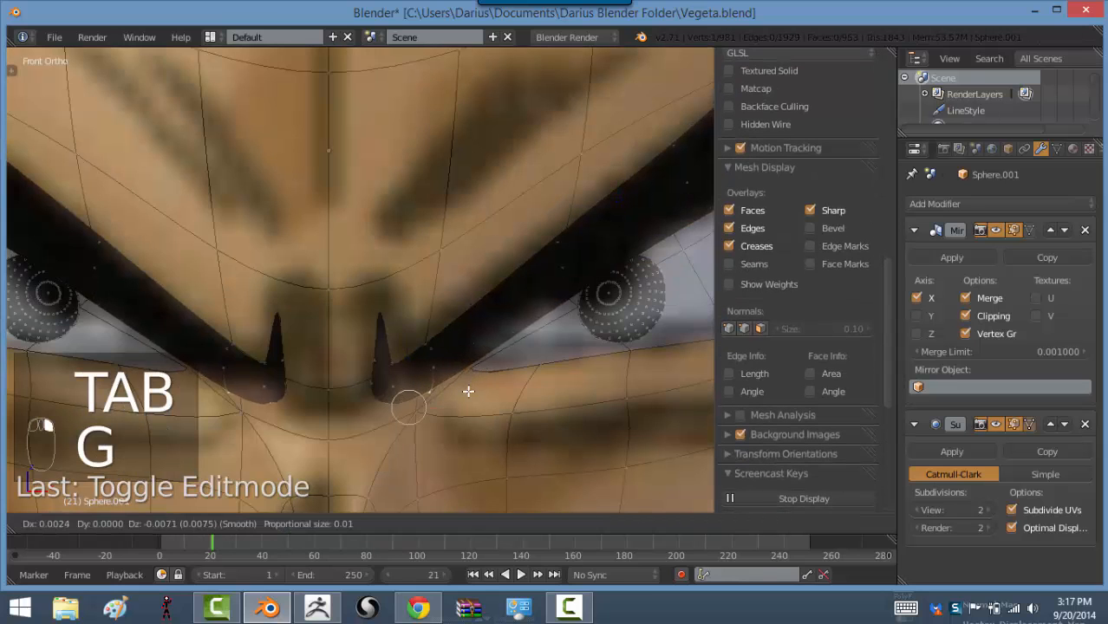
{"action": "left_click", "coordinate": [467, 400]}
{"action": "key", "text": "KP_Enter"}
{"action": "key", "text": "KP_3"}
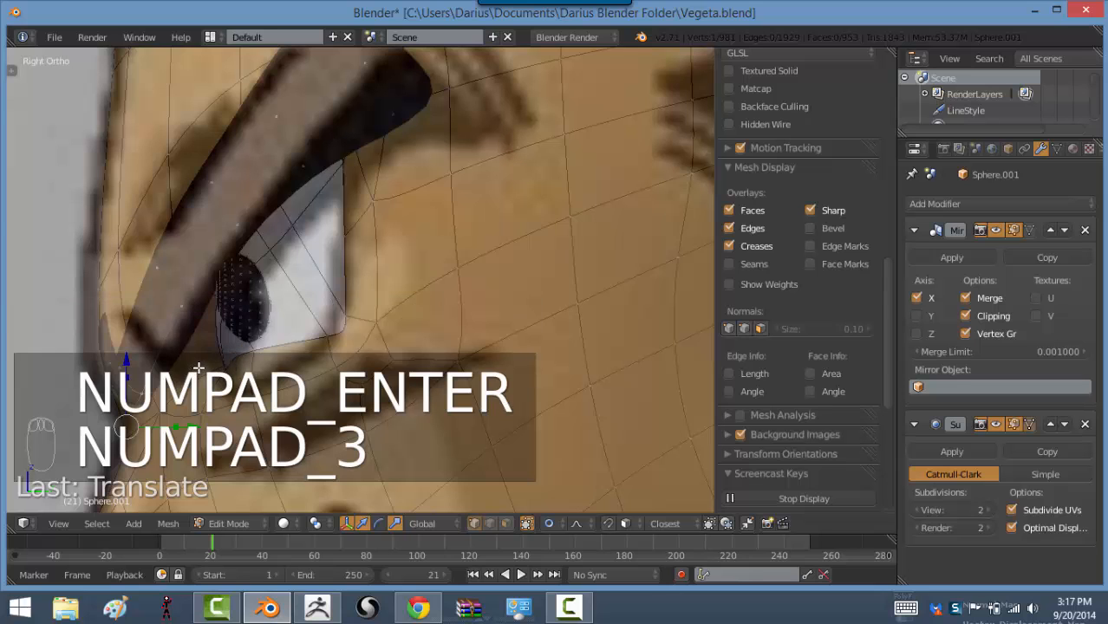
{"action": "key", "text": "g"}
{"action": "left_click", "coordinate": [208, 362]}
{"action": "middle_click_drag", "start_coordinate": [305, 260], "coordinate": [352, 258]}
{"action": "key", "text": "z"}
Add a loop cut across the brow's outer section and slide it to the outer end to sharpen the blunt edge
{"action": "key", "text": "KP_1"}
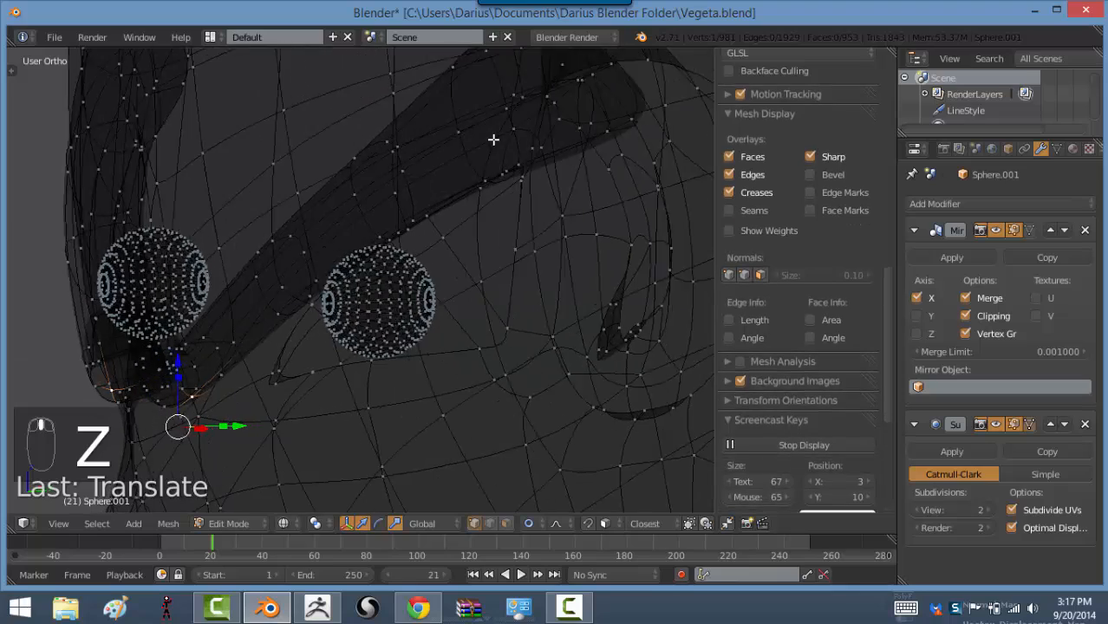
{"action": "key", "text": "z"}
{"action": "middle_click_drag", "start_coordinate": [451, 223], "coordinate": [27, 254], "text": "shift"}
{"action": "middle_click_drag", "start_coordinate": [504, 156], "coordinate": [520, 246], "text": "shift"}
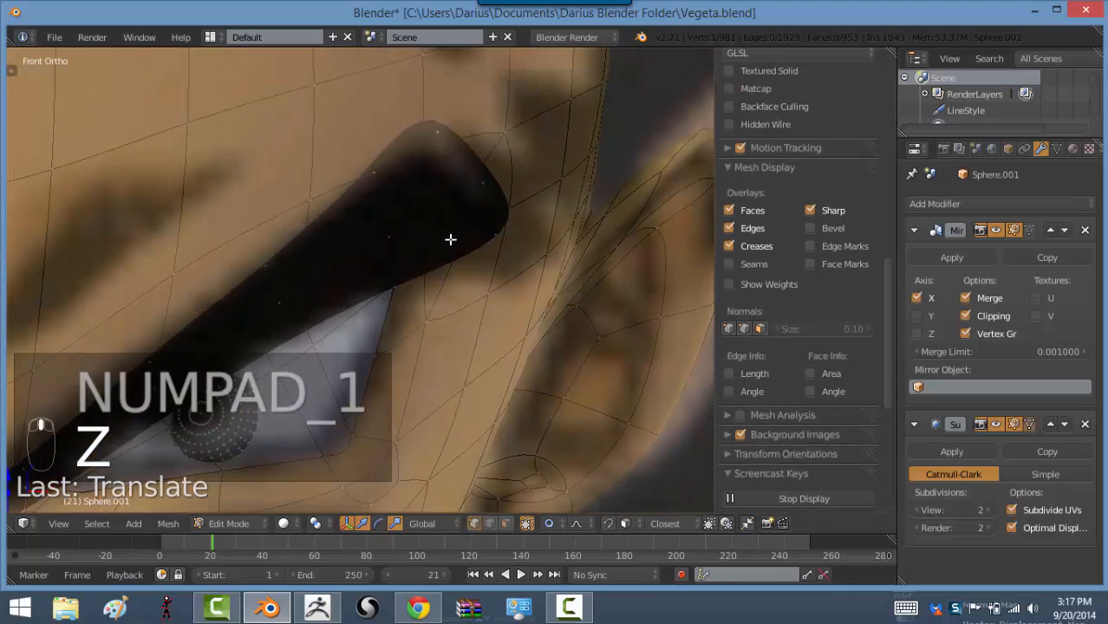
{"action": "key", "text": "ctrl+r"}
{"action": "left_click", "coordinate": [477, 225]}
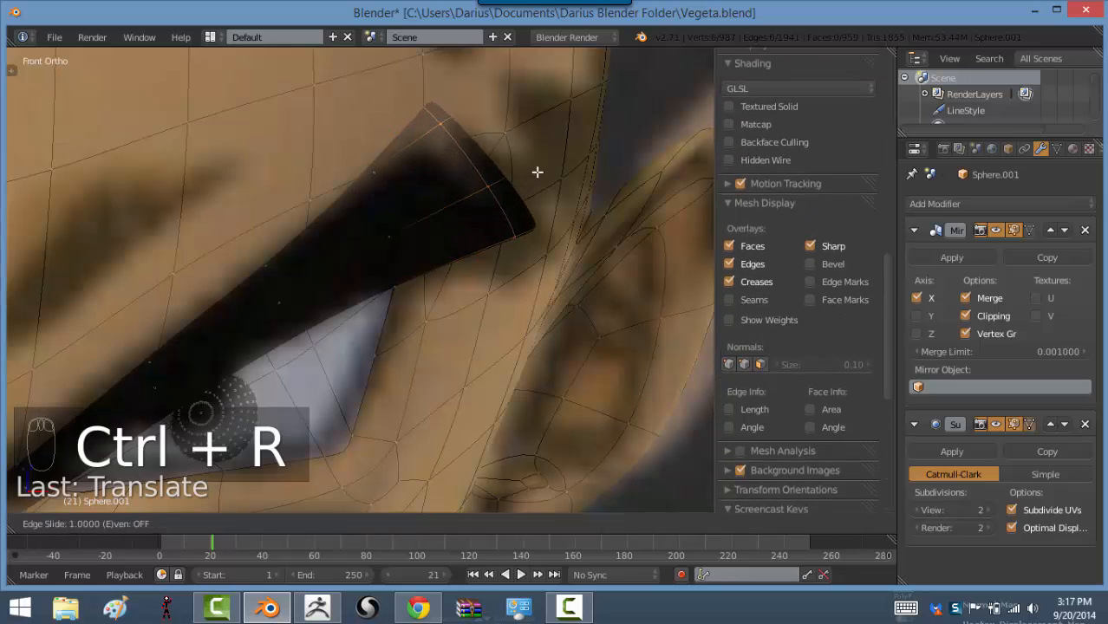
{"action": "left_click", "coordinate": [539, 169]}
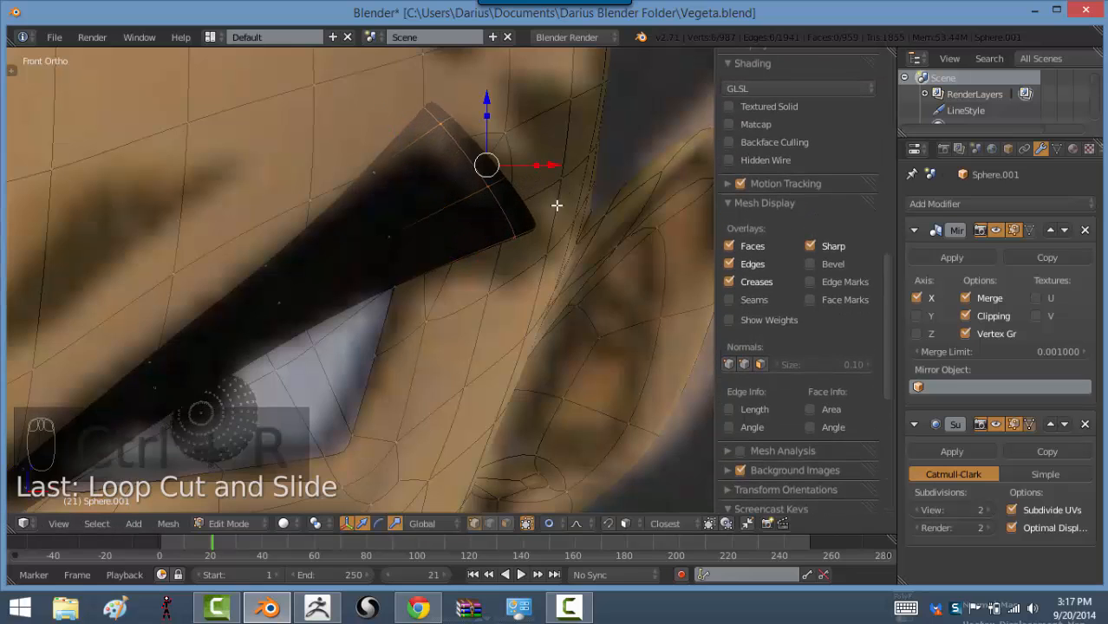
Examine the smoothed brow on the whole head and against the side reference, from its outer end to its inner tip
{"action": "key", "text": "grave"}
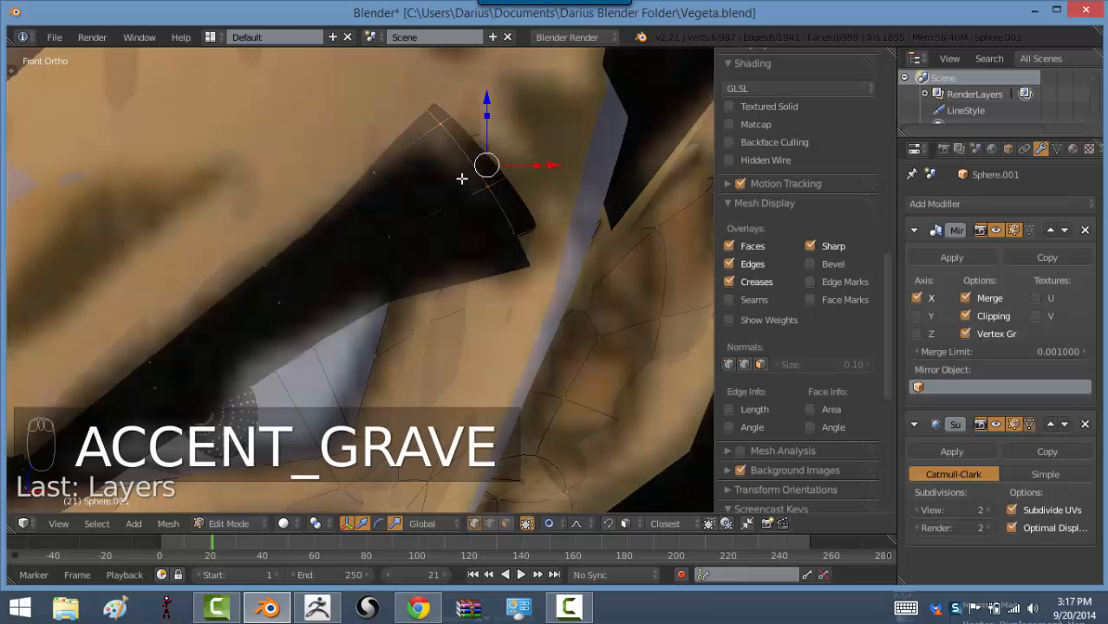
{"action": "key", "text": "grave"}
{"action": "key", "text": "Tab"}
{"action": "scroll", "coordinate": [448, 173], "scroll_direction": "down", "scroll_amount": 5}
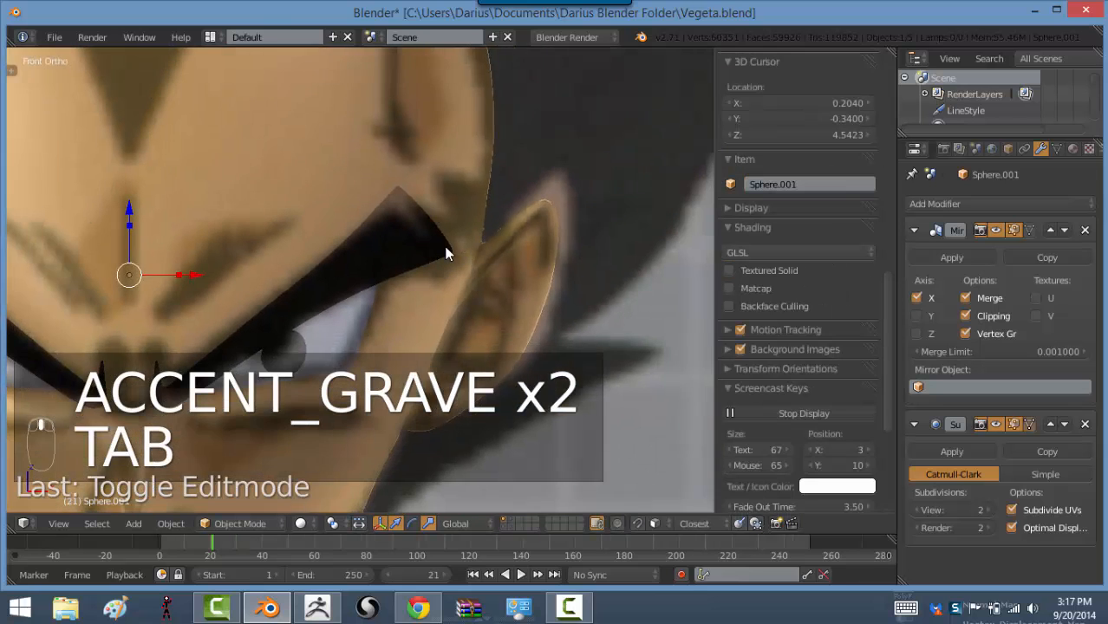
{"action": "middle_click_drag", "start_coordinate": [407, 314], "coordinate": [317, 296]}
{"action": "key", "text": "KP_3"}
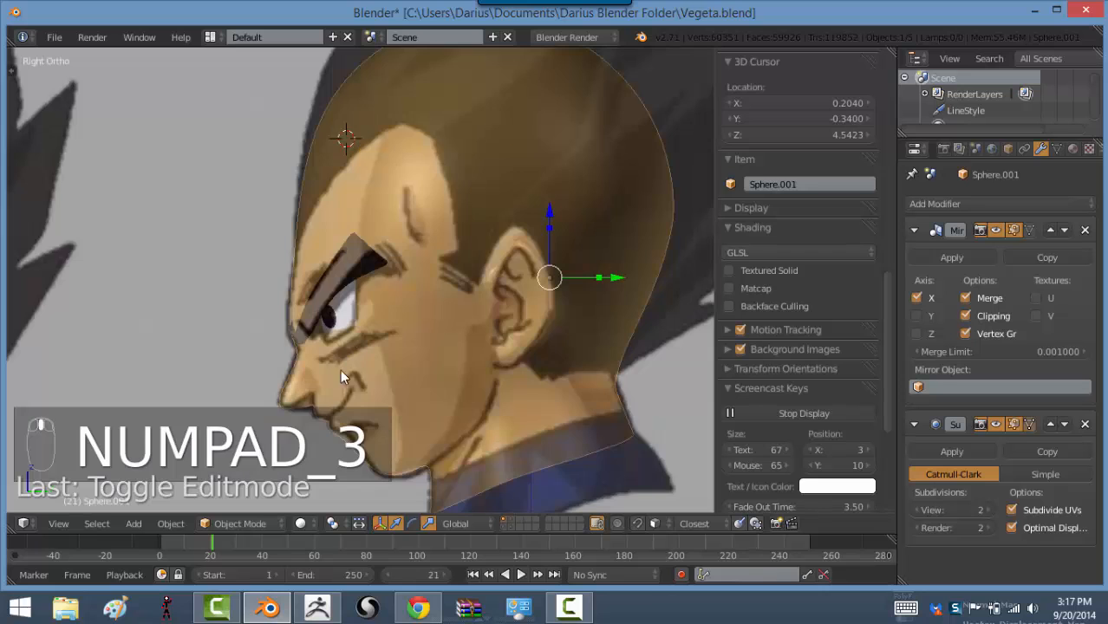
{"action": "scroll", "coordinate": [288, 314], "scroll_direction": "up", "scroll_amount": 8}
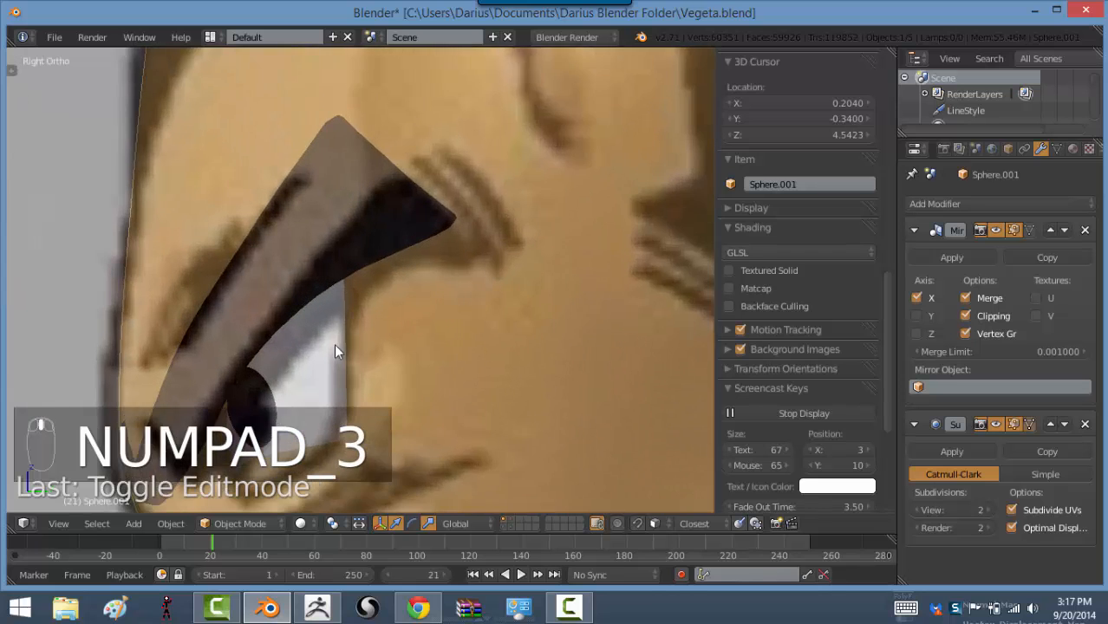
{"action": "scroll", "coordinate": [425, 299], "scroll_direction": "up", "scroll_amount": 2}
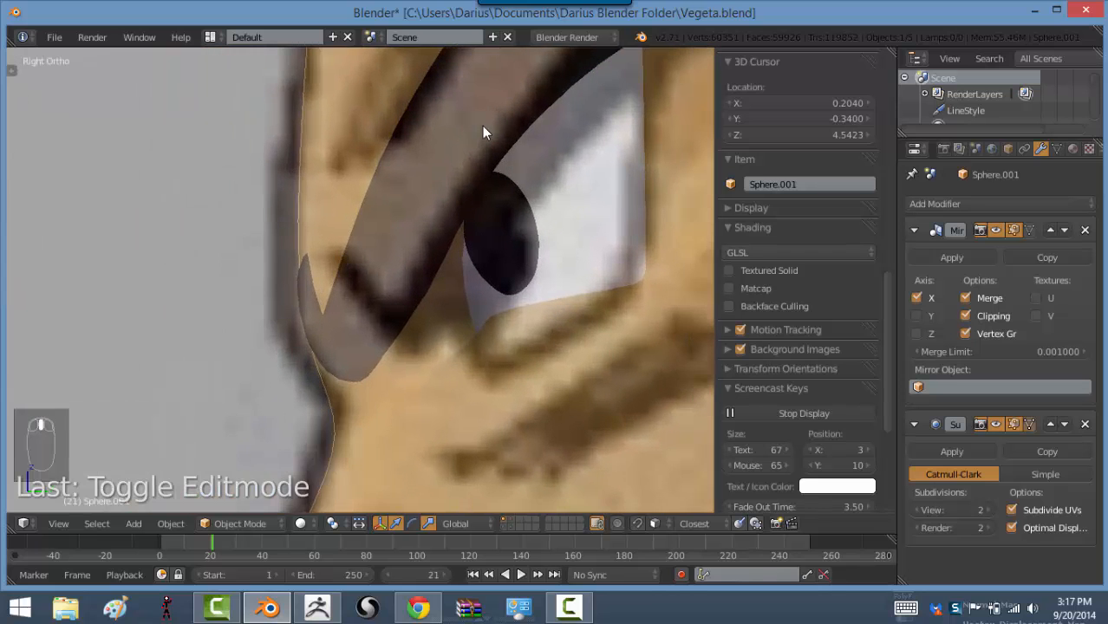
In Edit Mode, select the entire linked eyeball mesh and separate it into its own object
{"action": "key", "text": "Tab"}
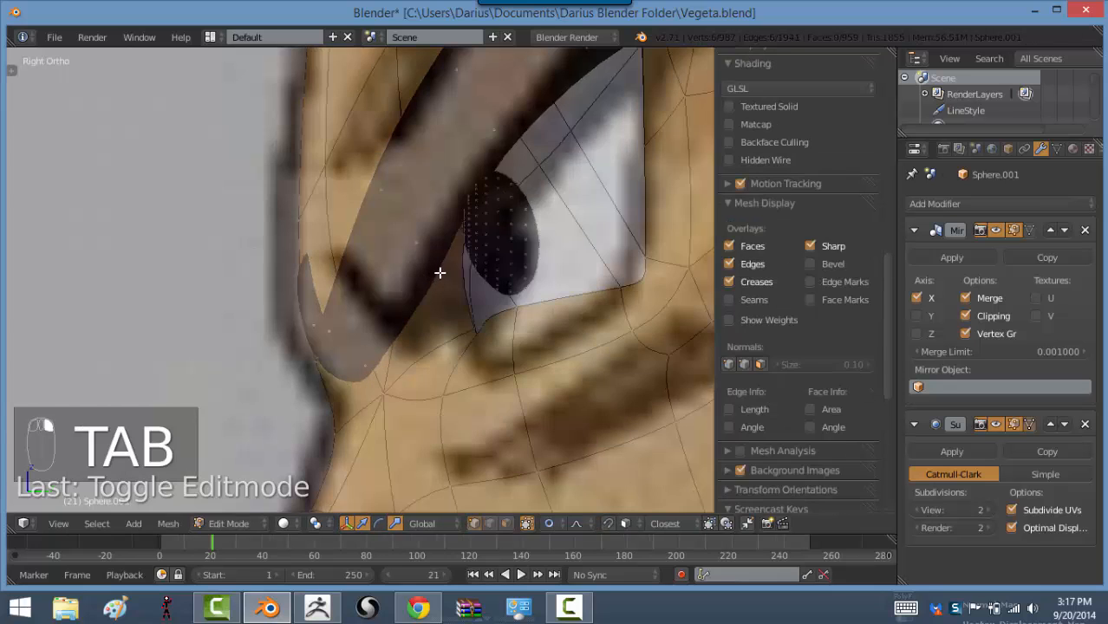
{"action": "key", "text": "z"}
{"action": "right_click", "coordinate": [460, 232]}
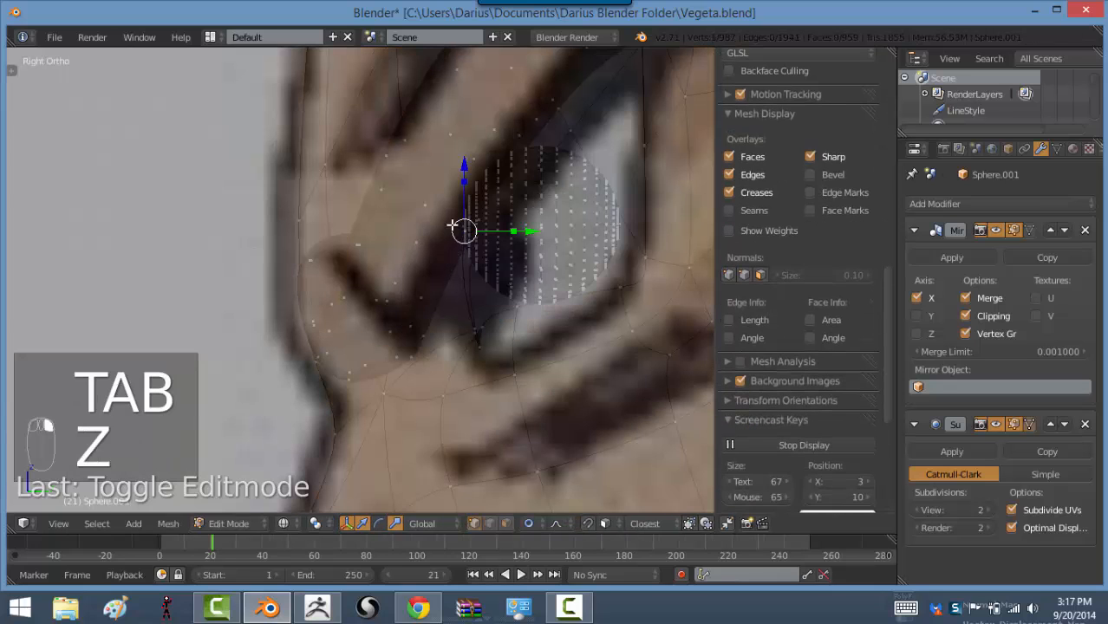
{"action": "right_click", "coordinate": [453, 232]}
{"action": "key", "text": "g"}
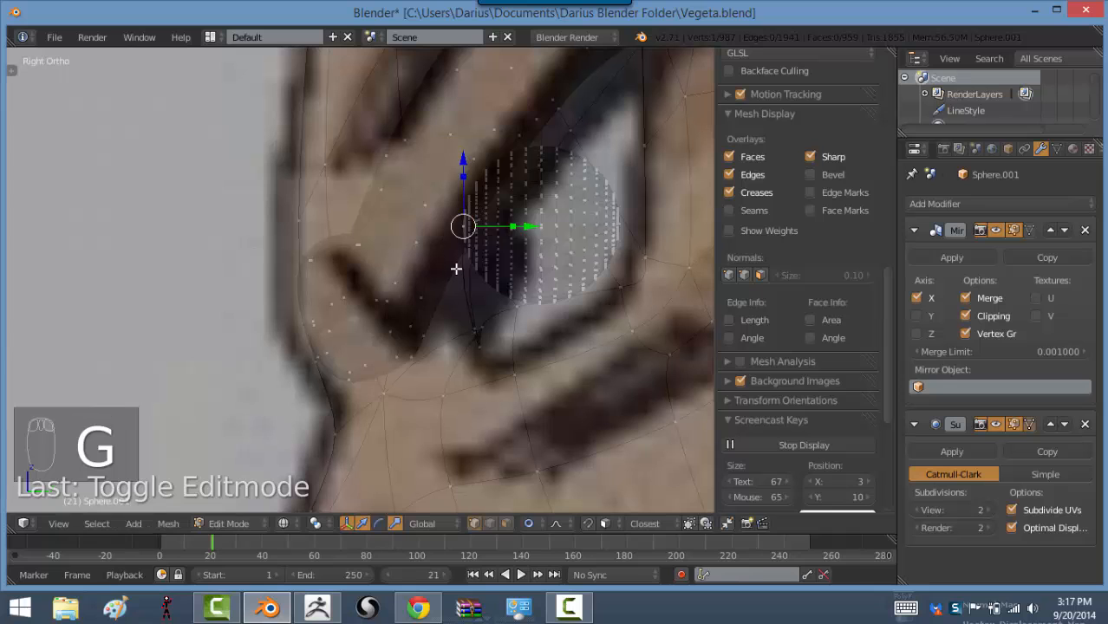
{"action": "middle_click_drag", "start_coordinate": [467, 262], "coordinate": [506, 251]}
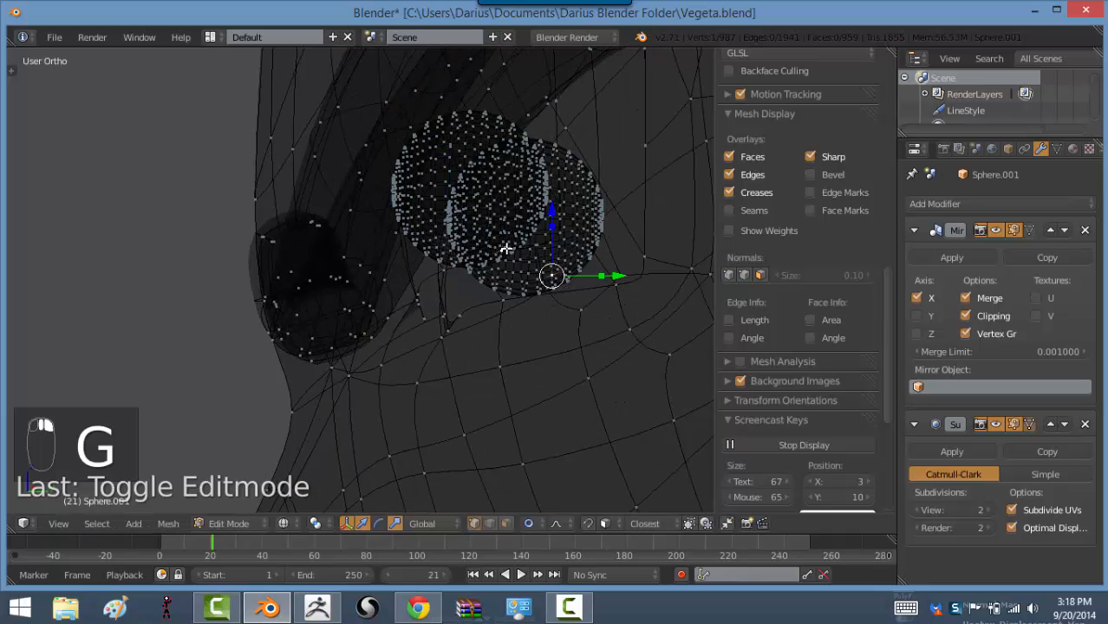
{"action": "key", "text": "ctrl+l"}
{"action": "key", "text": "h"}
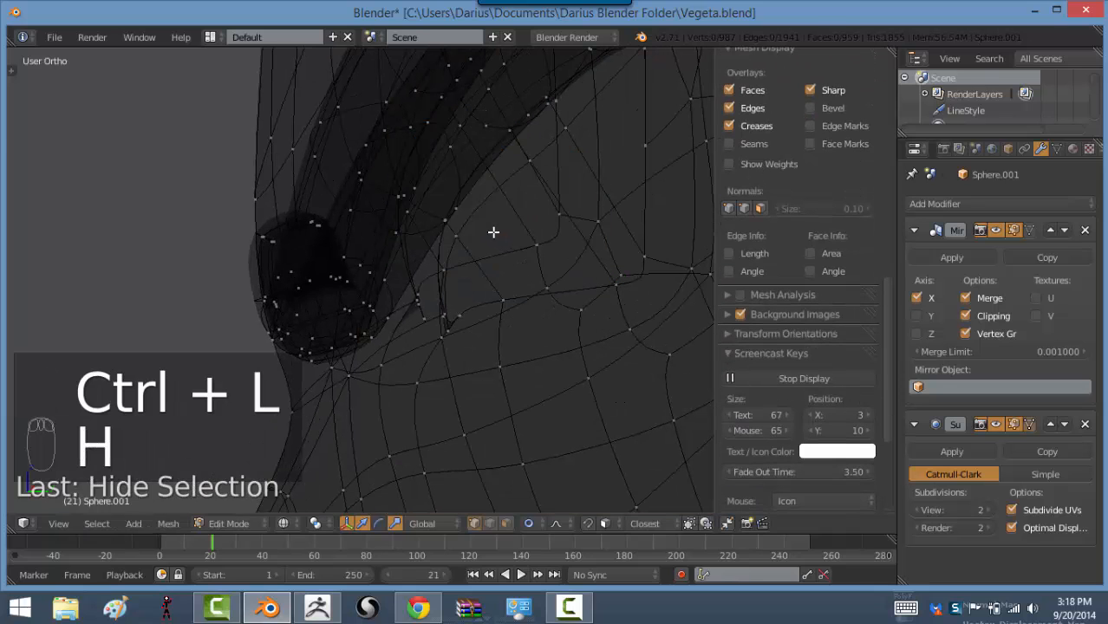
{"action": "key", "text": "KP_3"}
{"action": "key", "text": "ctrl+z"}
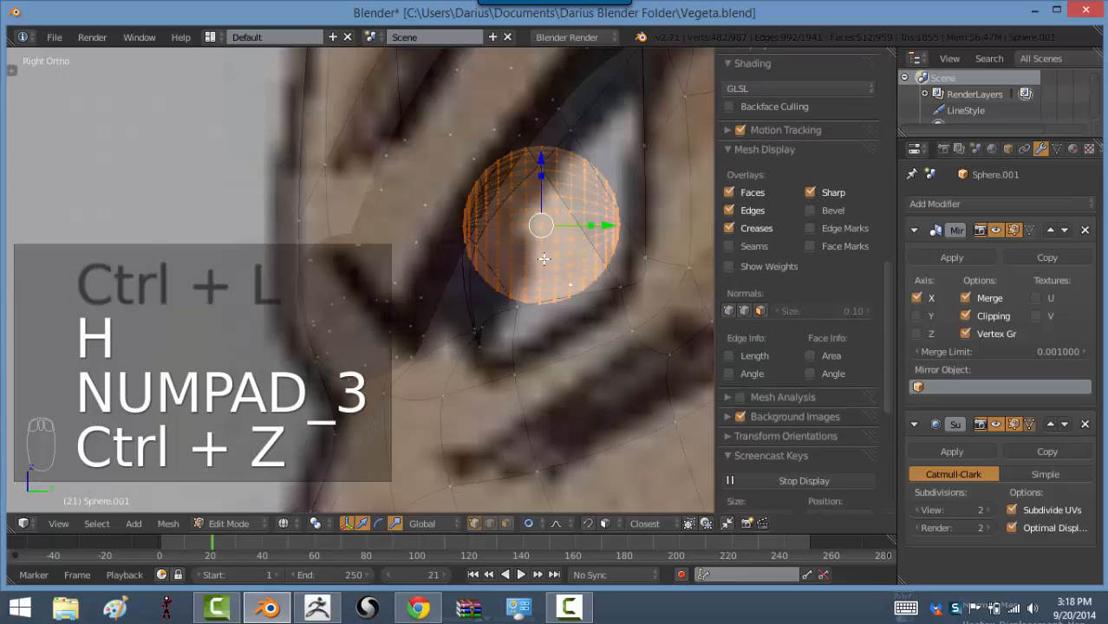
{"action": "key", "text": "p"}
{"action": "left_click", "coordinate": [544, 260]}
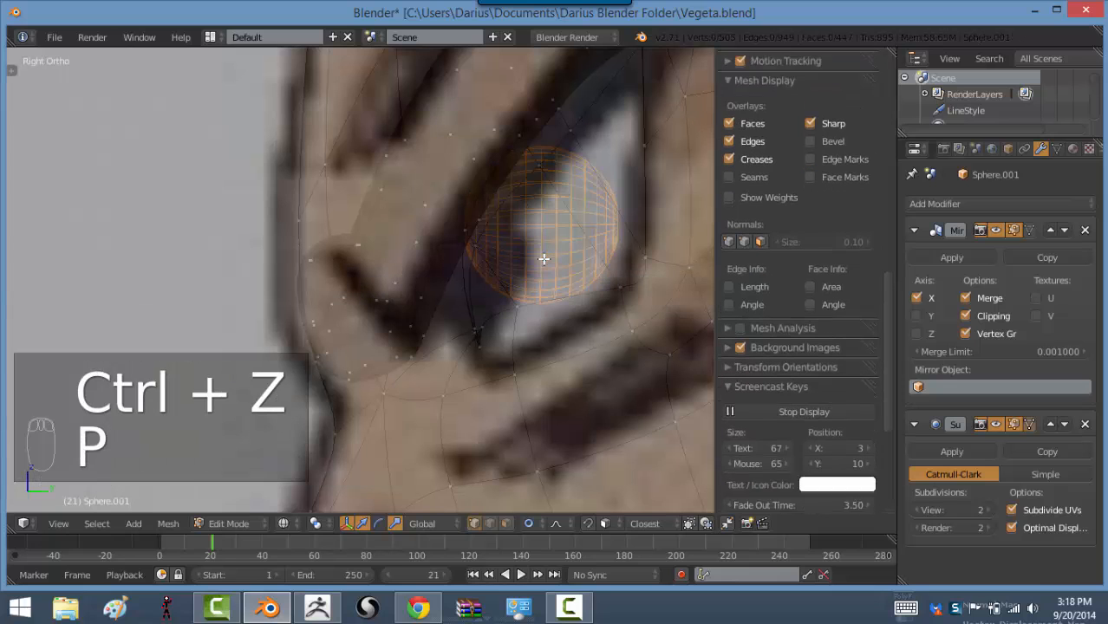
Return the head to Edit Mode and move the brow's lower-edge vertex beside the pupil down and back in the side view
{"action": "key", "text": "Tab"}
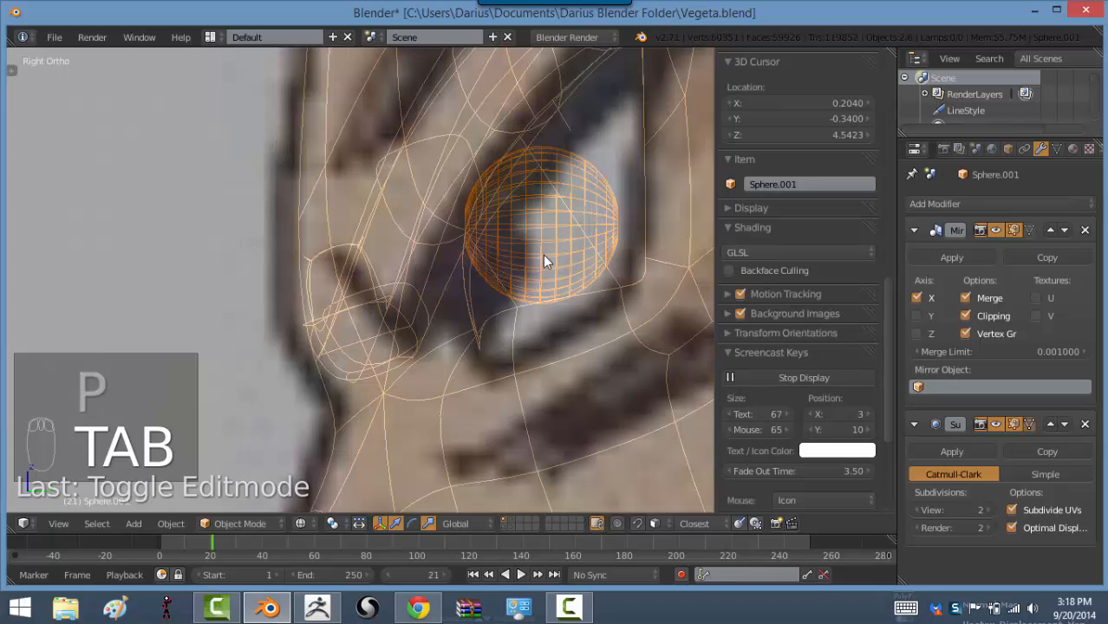
{"action": "right_click", "coordinate": [544, 257]}
{"action": "right_click", "coordinate": [541, 312]}
{"action": "key", "text": "Tab"}
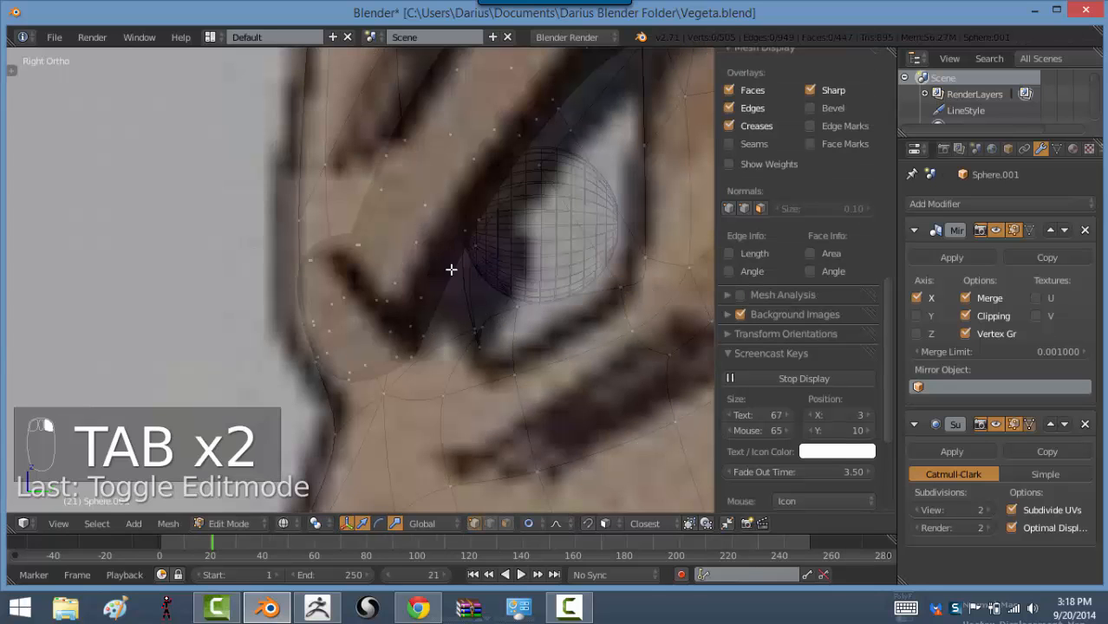
{"action": "key", "text": "z"}
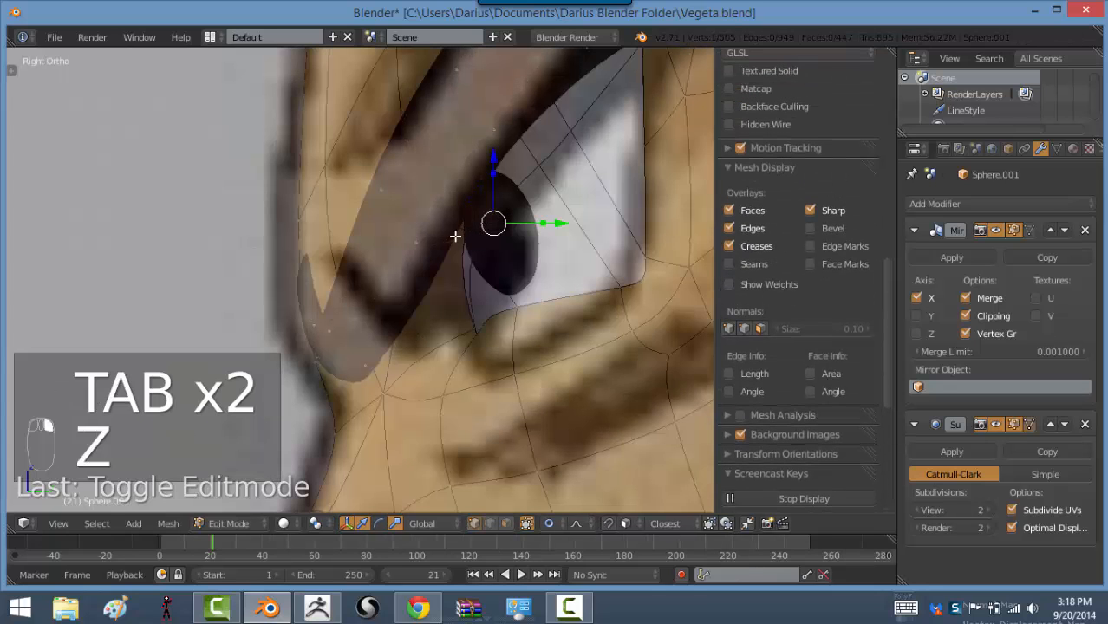
{"action": "key", "text": "g"}
{"action": "left_click", "coordinate": [477, 266]}
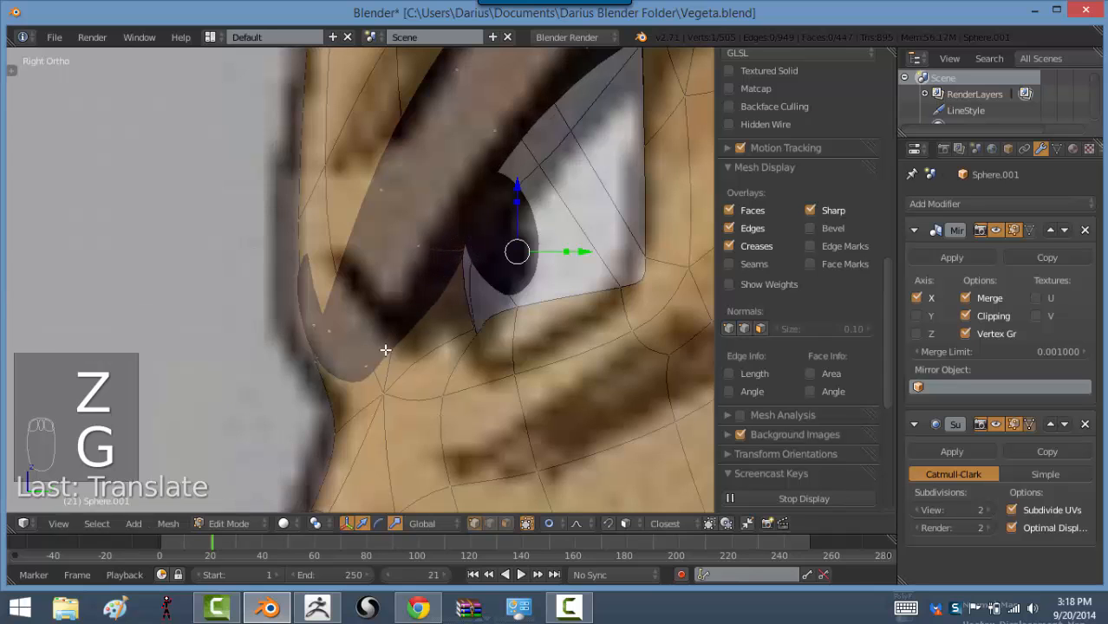
Move the brow's lower vertex near the inner eye corner back toward the eye to follow the side reference
{"action": "key", "text": "z"}
{"action": "key", "text": "z"}
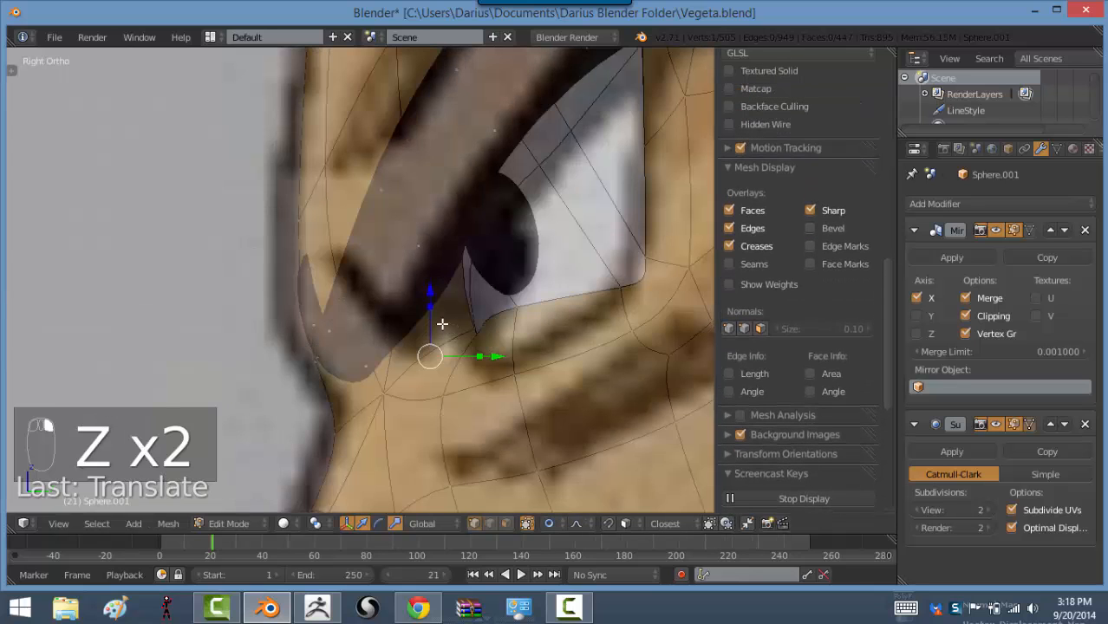
{"action": "key", "text": "g"}
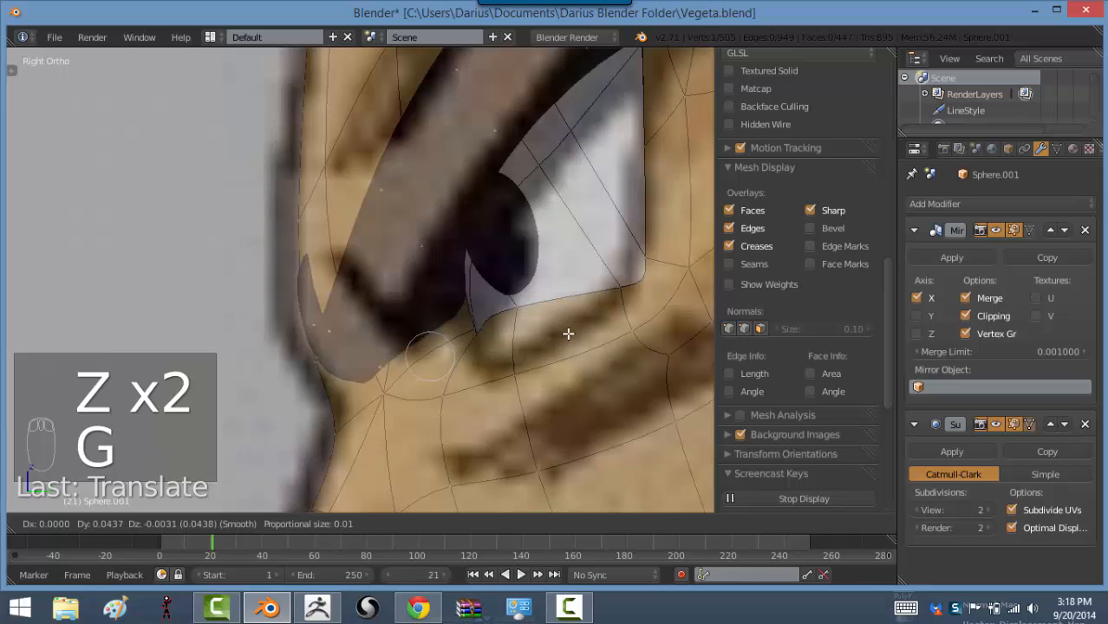
{"action": "left_click", "coordinate": [551, 340]}
Move two vertices along the brow's upper edge back and slightly down to match the brow outline in the side reference
{"action": "right_click", "coordinate": [372, 169]}
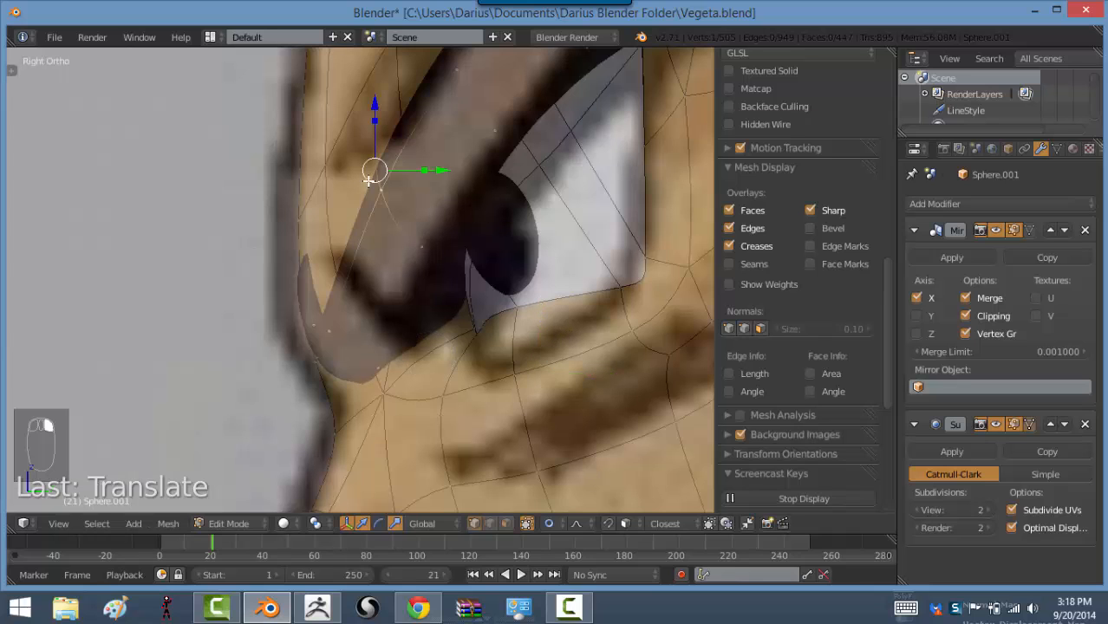
{"action": "key", "text": "g"}
{"action": "left_click", "coordinate": [402, 211]}
{"action": "key", "text": "z"}
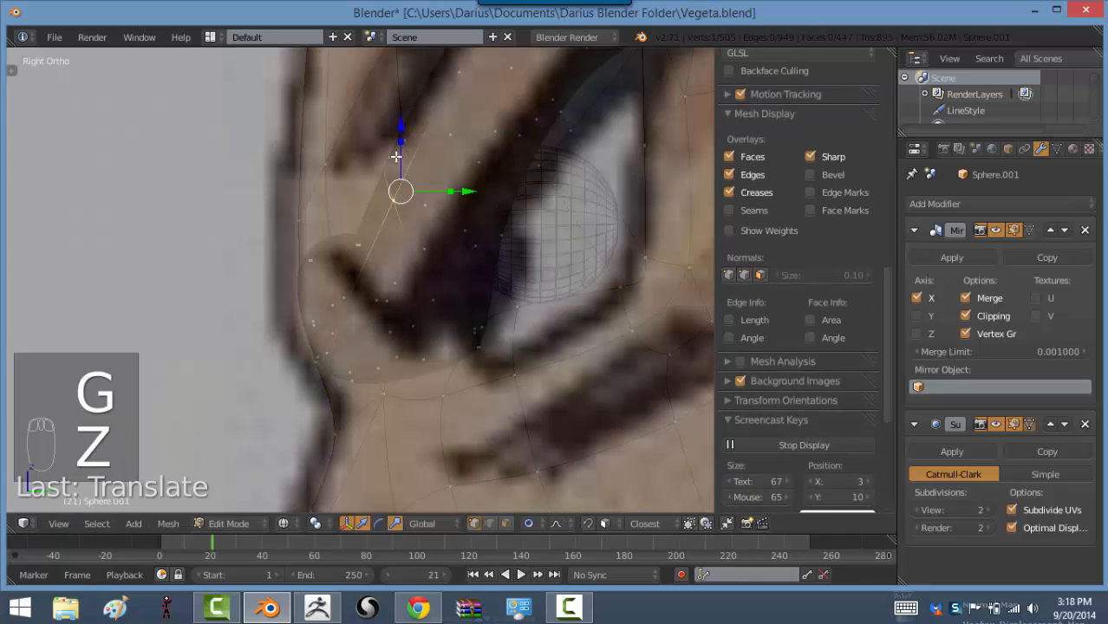
{"action": "key", "text": "z"}
{"action": "right_click", "coordinate": [368, 142]}
{"action": "key", "text": "g"}
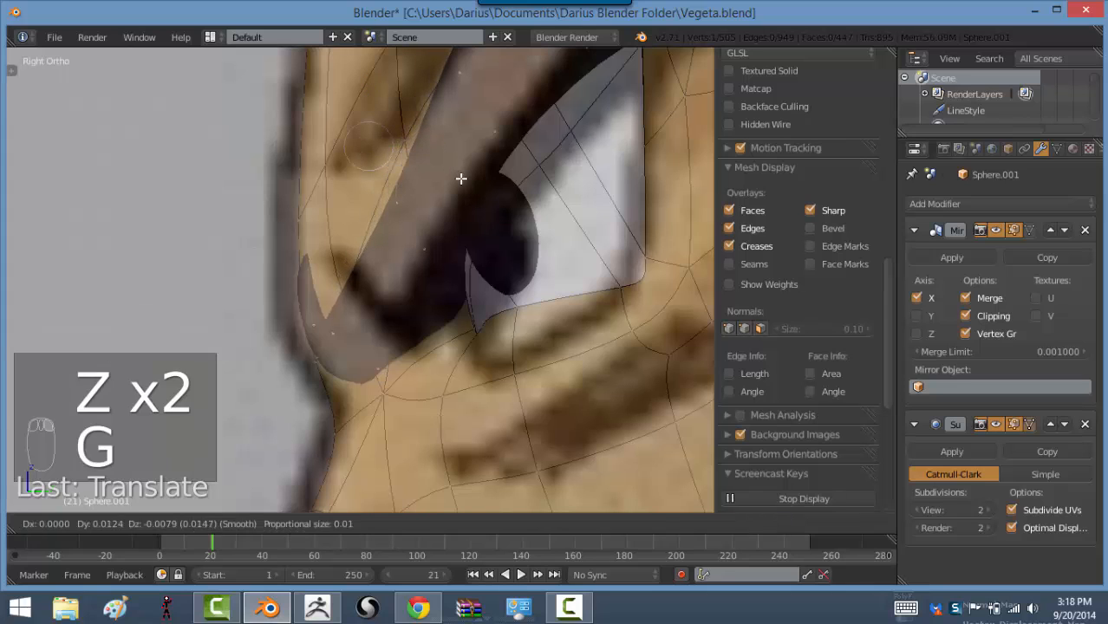
{"action": "left_click", "coordinate": [460, 178]}
{"action": "right_click", "coordinate": [315, 327]}
{"action": "key", "text": "g"}
{"action": "right_click", "coordinate": [354, 308]}
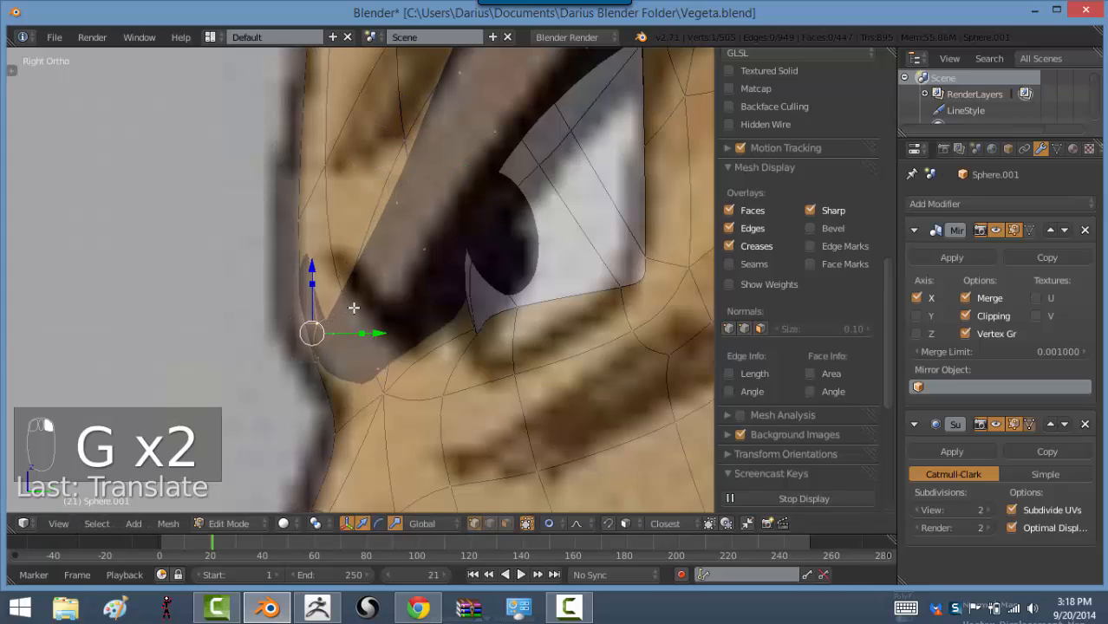
Return to Object Mode and compare the reshaped brows and face with the front reference
{"action": "scroll", "coordinate": [394, 232], "scroll_direction": "down", "scroll_amount": 7}
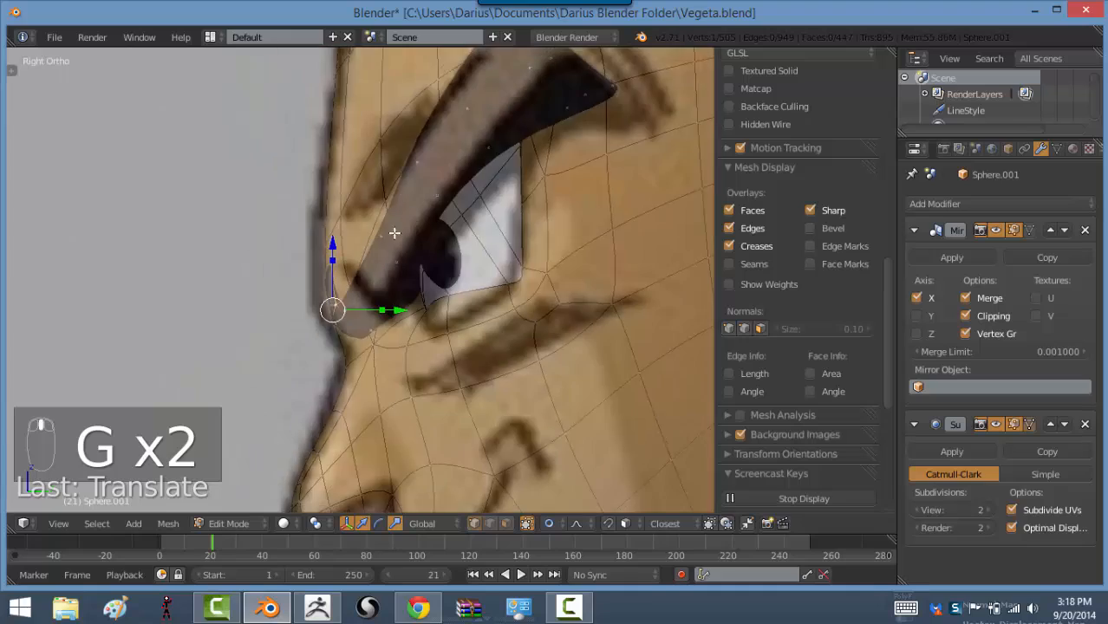
{"action": "mouse_move", "coordinate": [234, 321]}
{"action": "middle_mouse_down"}
{"action": "mouse_move", "coordinate": [426, 300]}
{"action": "mouse_move", "coordinate": [444, 312]}
{"action": "middle_mouse_up"}
{"action": "key", "text": "Tab"}
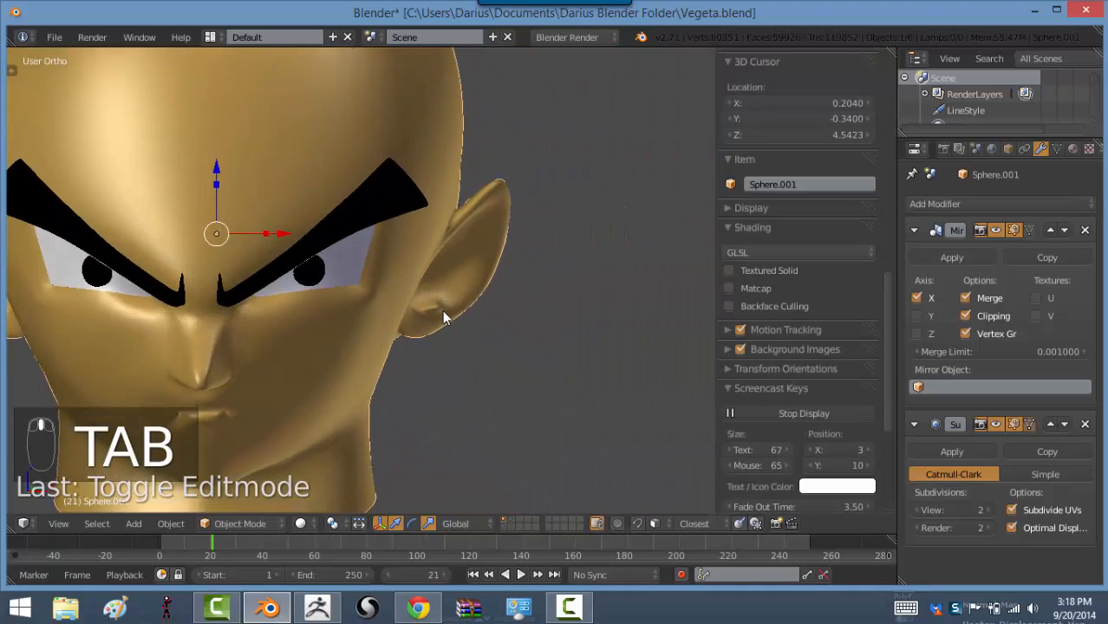
{"action": "key", "text": "KP_1"}
{"action": "scroll", "coordinate": [329, 177], "scroll_direction": "down", "scroll_amount": 4}
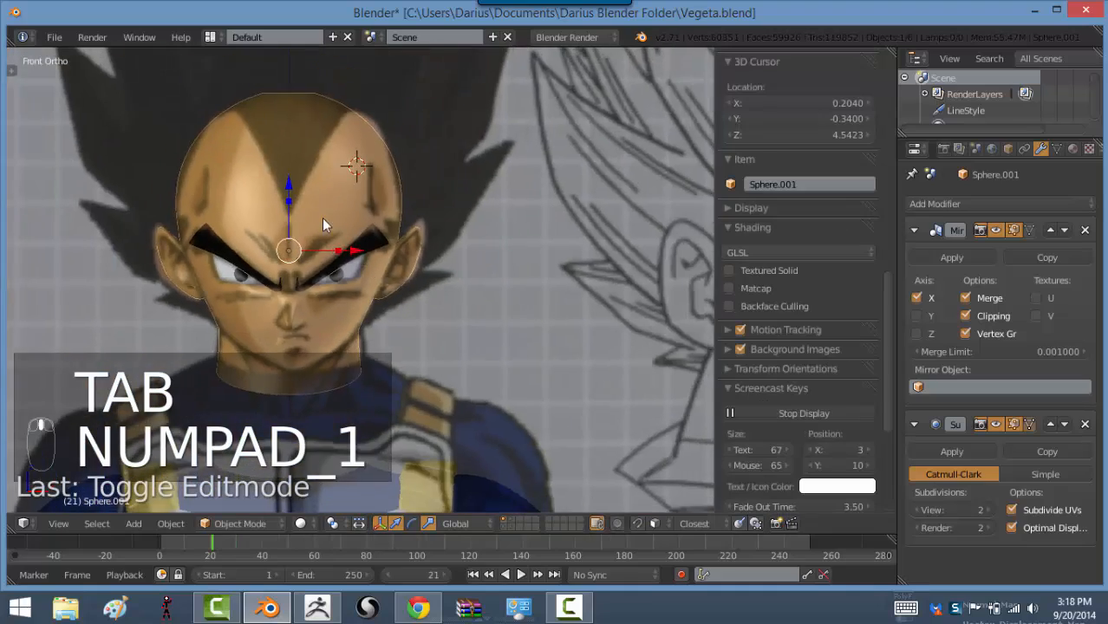
{"action": "scroll", "coordinate": [361, 288], "scroll_direction": "up", "scroll_amount": 6}
{"action": "middle_click_drag", "start_coordinate": [321, 306], "coordinate": [382, 283], "text": "shift"}
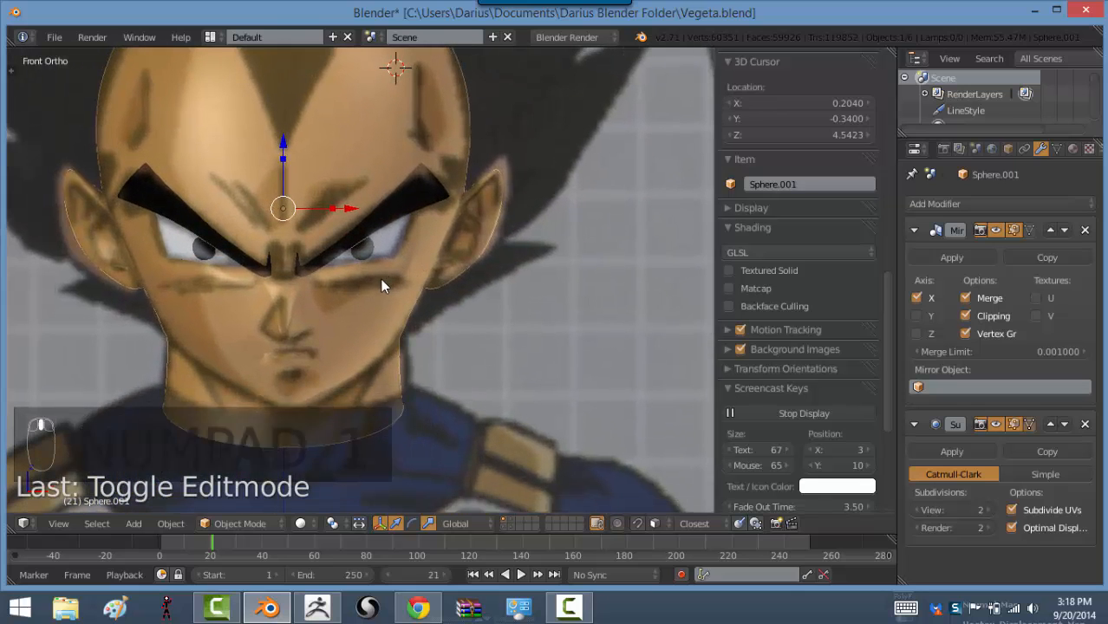
{"action": "scroll", "coordinate": [304, 298], "scroll_direction": "up", "scroll_amount": 5}
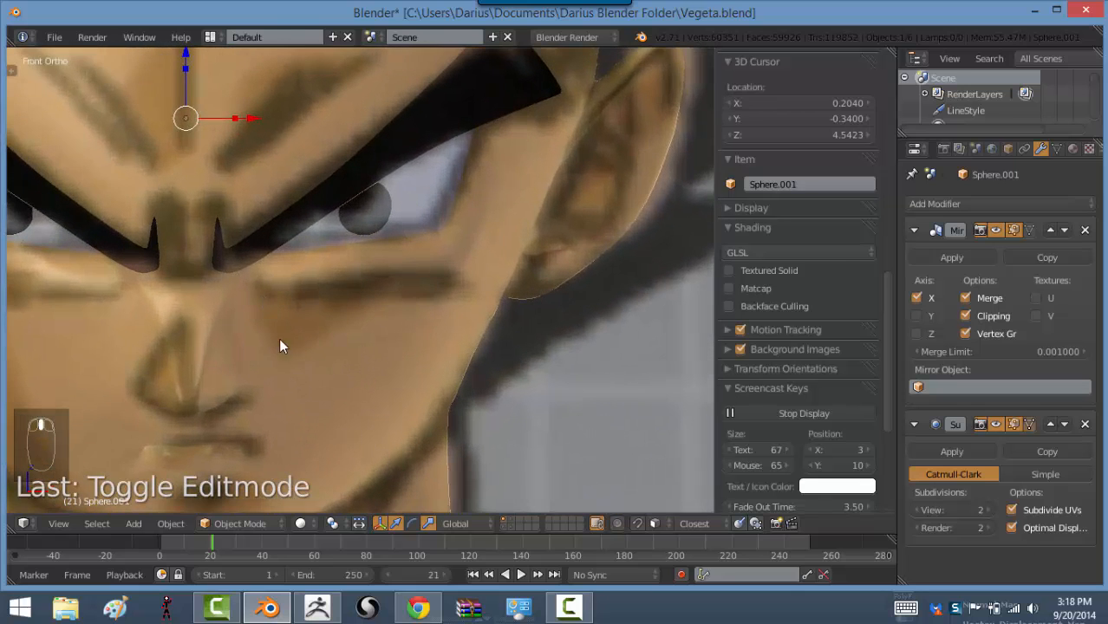
In Edit Mode, select the loops around the lips and scale them wider along the X axis
{"action": "key", "text": "Tab"}
{"action": "middle_click_drag", "start_coordinate": [313, 422], "coordinate": [382, 359], "text": "shift"}
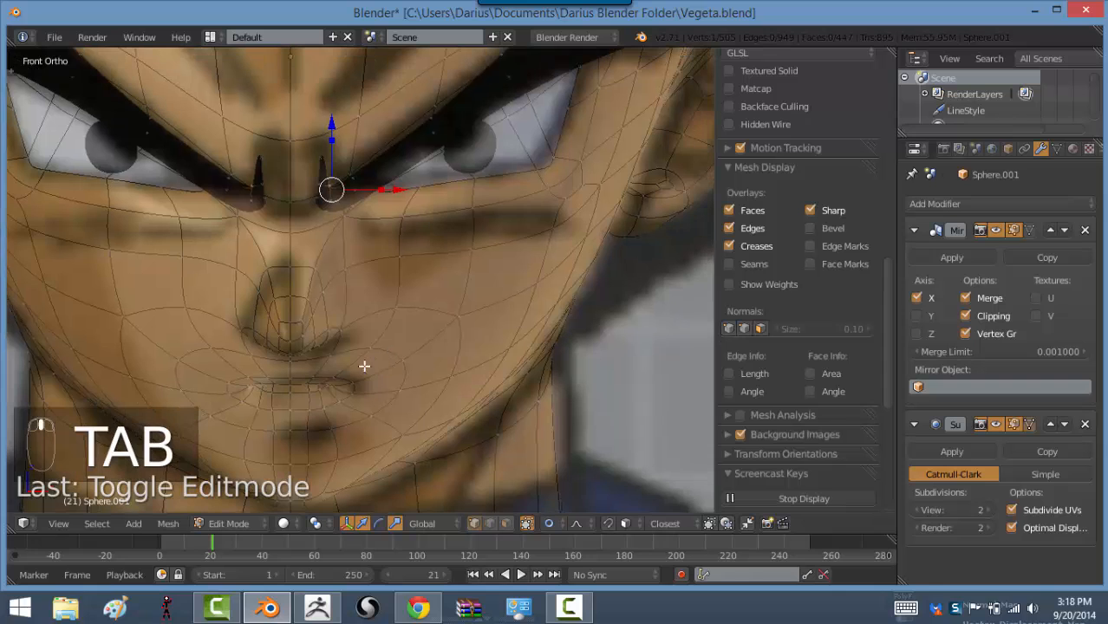
{"action": "right_click", "coordinate": [310, 394]}
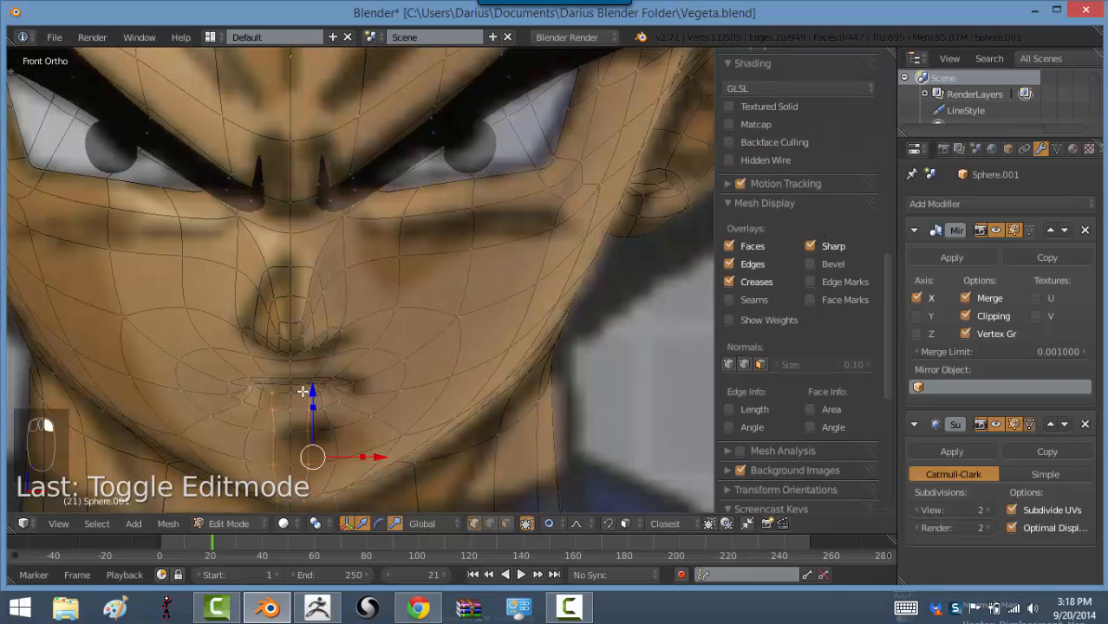
{"action": "right_click", "coordinate": [305, 391]}
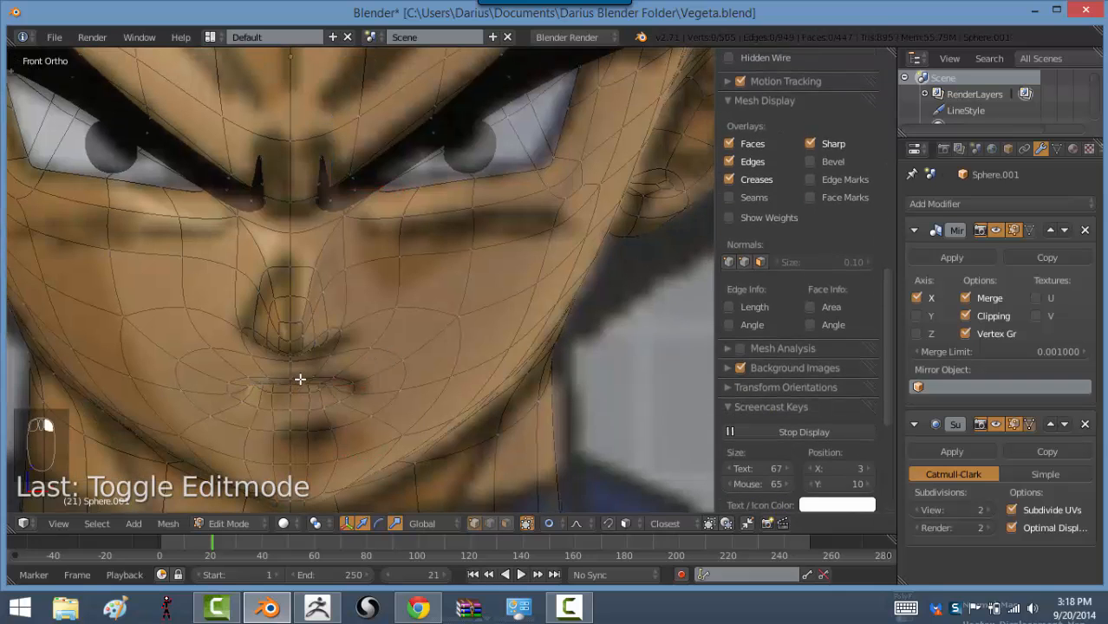
{"action": "right_click", "coordinate": [295, 389], "text": "alt"}
{"action": "key", "text": "z"}
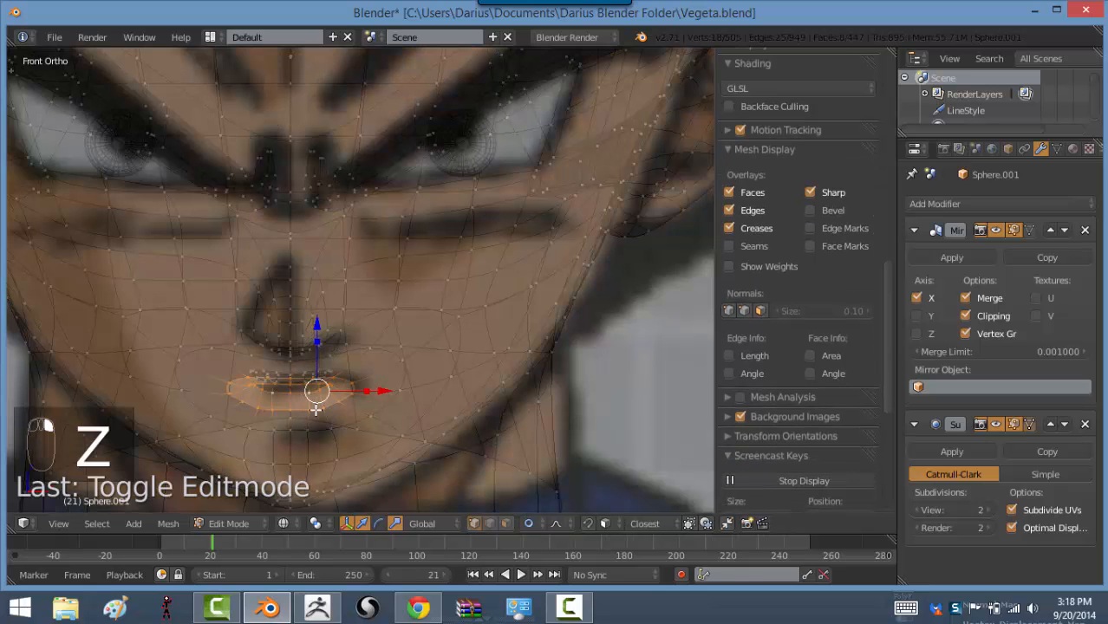
{"action": "scroll", "coordinate": [273, 392], "scroll_direction": "up", "scroll_amount": 1}
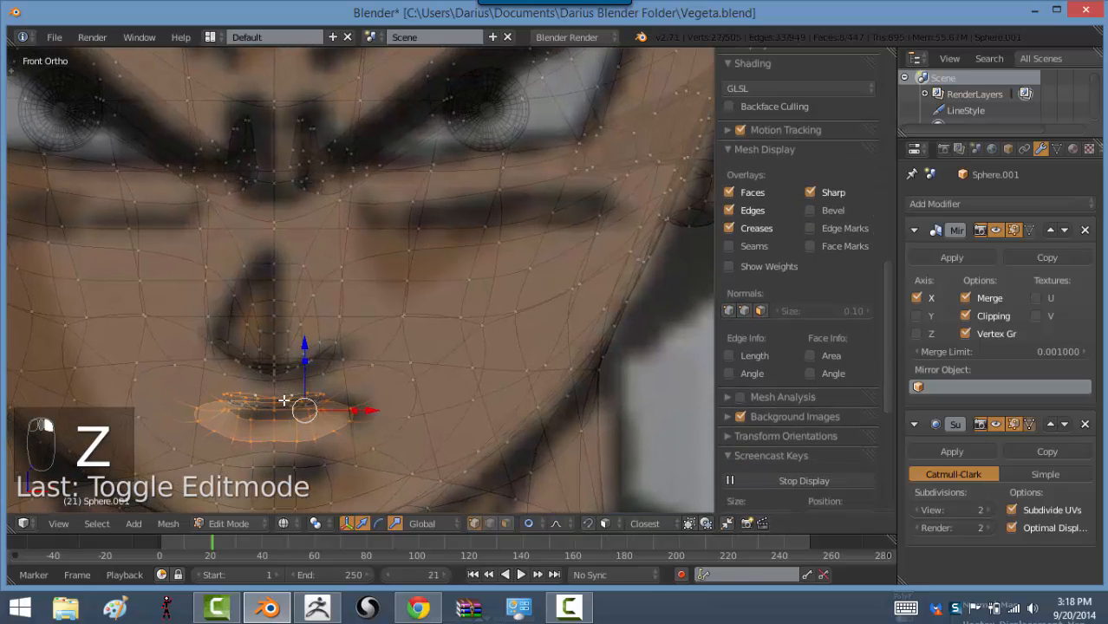
{"action": "right_click", "coordinate": [284, 404], "text": "alt+shift"}
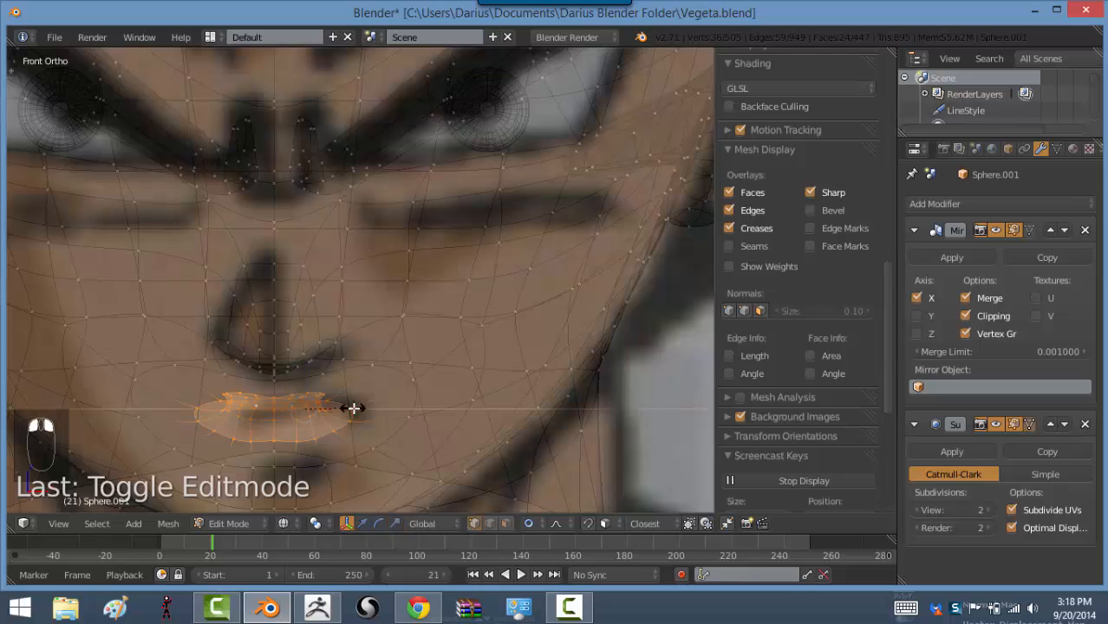
{"action": "left_click", "coordinate": [382, 405]}
Move the selected lip loops about 0.0026 along the X axis, then return to solid shading in Object Mode
{"action": "key", "text": "g"}
{"action": "key", "text": "x"}
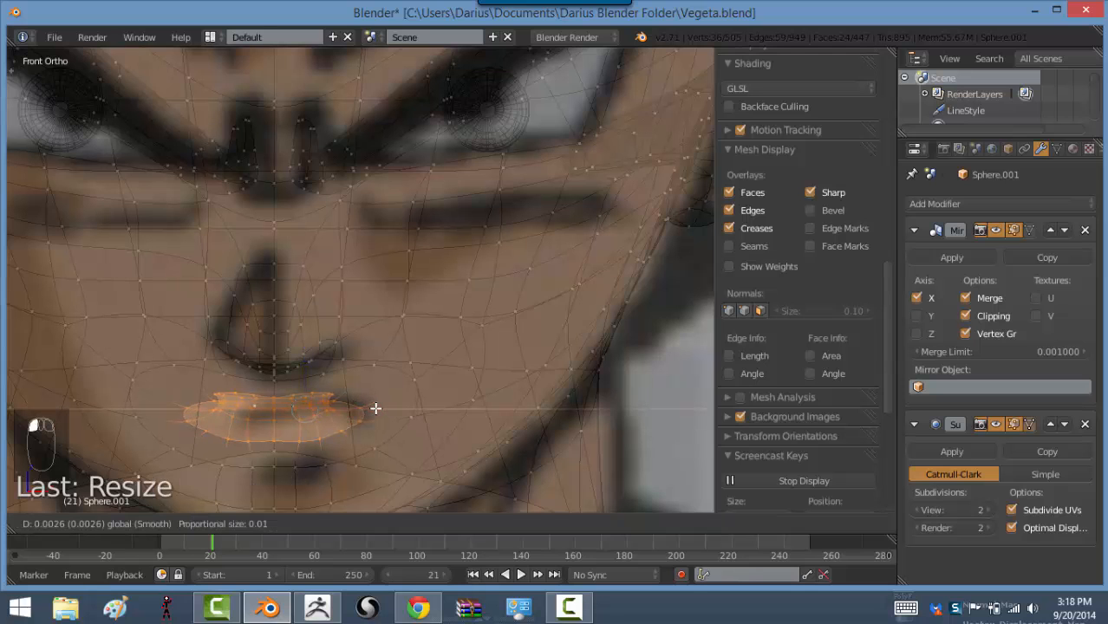
{"action": "left_click", "coordinate": [377, 409]}
{"action": "key", "text": "z"}
{"action": "key", "text": "Tab"}
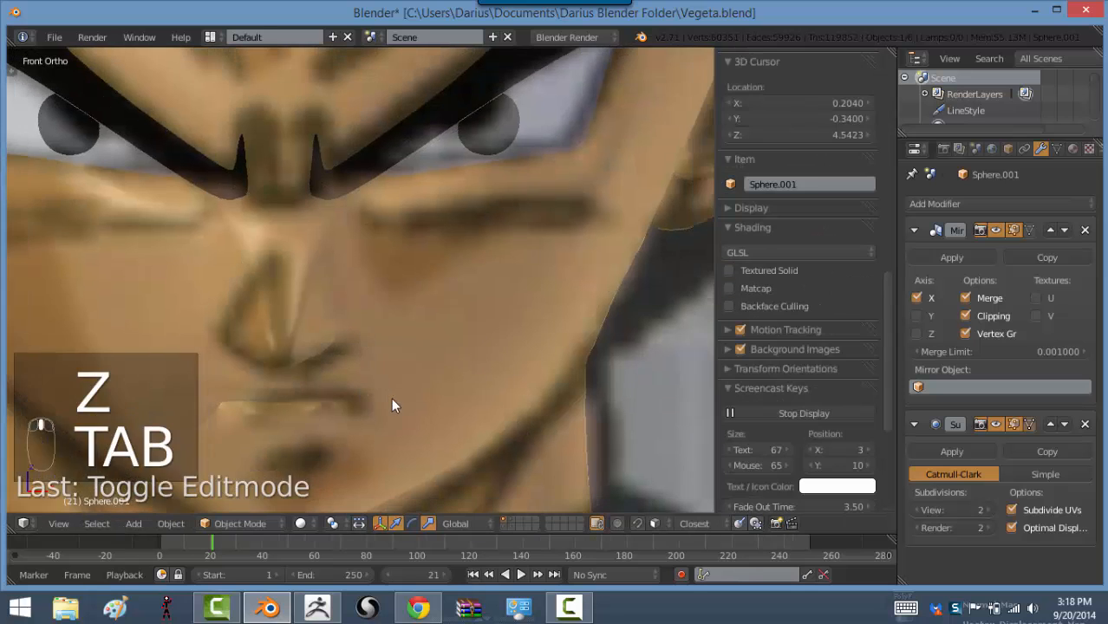
Examine the finished head from an angle and against the front reference, including the hairline and hair shape
{"action": "scroll", "coordinate": [425, 400], "scroll_direction": "down", "scroll_amount": 2}
{"action": "middle_click_drag", "start_coordinate": [460, 408], "coordinate": [425, 374]}
{"action": "scroll", "coordinate": [457, 367], "scroll_direction": "down", "scroll_amount": 6}
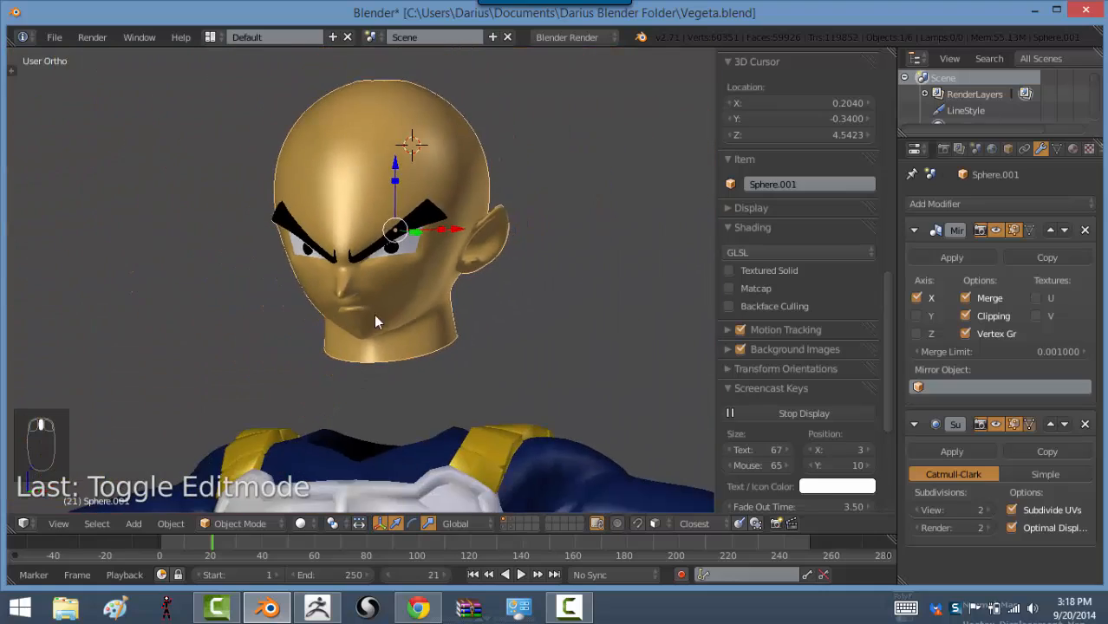
{"action": "mouse_move", "coordinate": [374, 314]}
{"action": "middle_mouse_down"}
{"action": "mouse_move", "coordinate": [446, 316]}
{"action": "mouse_move", "coordinate": [237, 328]}
{"action": "mouse_move", "coordinate": [421, 291]}
{"action": "mouse_move", "coordinate": [447, 311]}
{"action": "mouse_move", "coordinate": [321, 327]}
{"action": "mouse_move", "coordinate": [383, 316]}
{"action": "mouse_move", "coordinate": [365, 298]}
{"action": "mouse_move", "coordinate": [319, 288]}
{"action": "mouse_move", "coordinate": [378, 293]}
{"action": "mouse_move", "coordinate": [412, 316]}
{"action": "mouse_move", "coordinate": [398, 328]}
{"action": "mouse_move", "coordinate": [386, 319]}
{"action": "middle_mouse_up"}
{"action": "key", "text": "KP_1"}
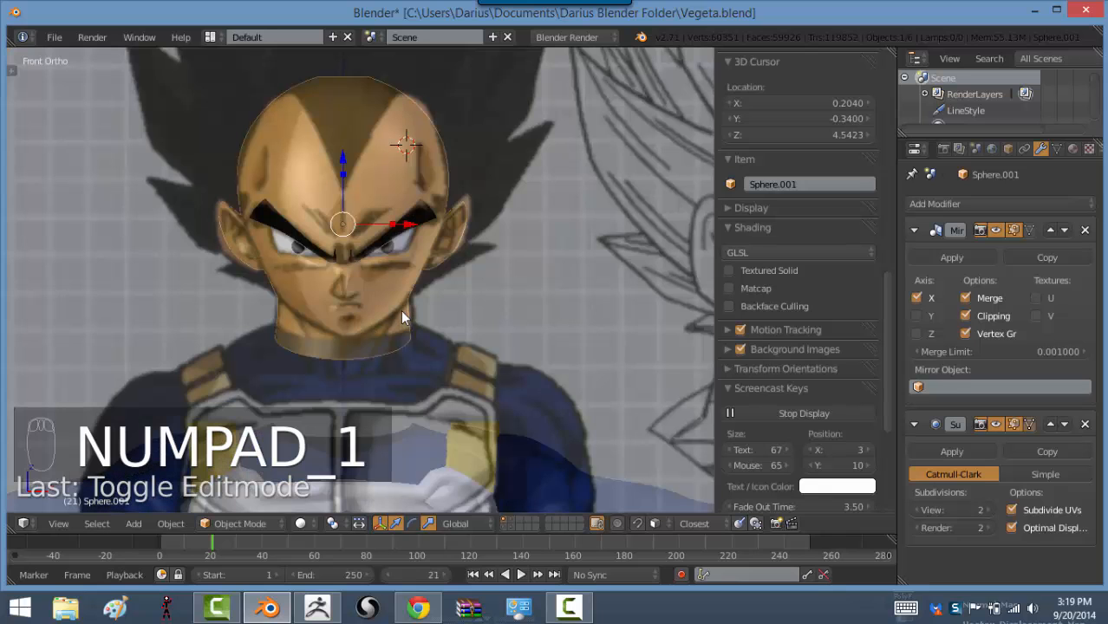
{"action": "middle_click_drag", "start_coordinate": [418, 198], "coordinate": [440, 256], "text": "shift"}
{"action": "scroll", "coordinate": [442, 258], "scroll_direction": "up", "scroll_amount": 1}
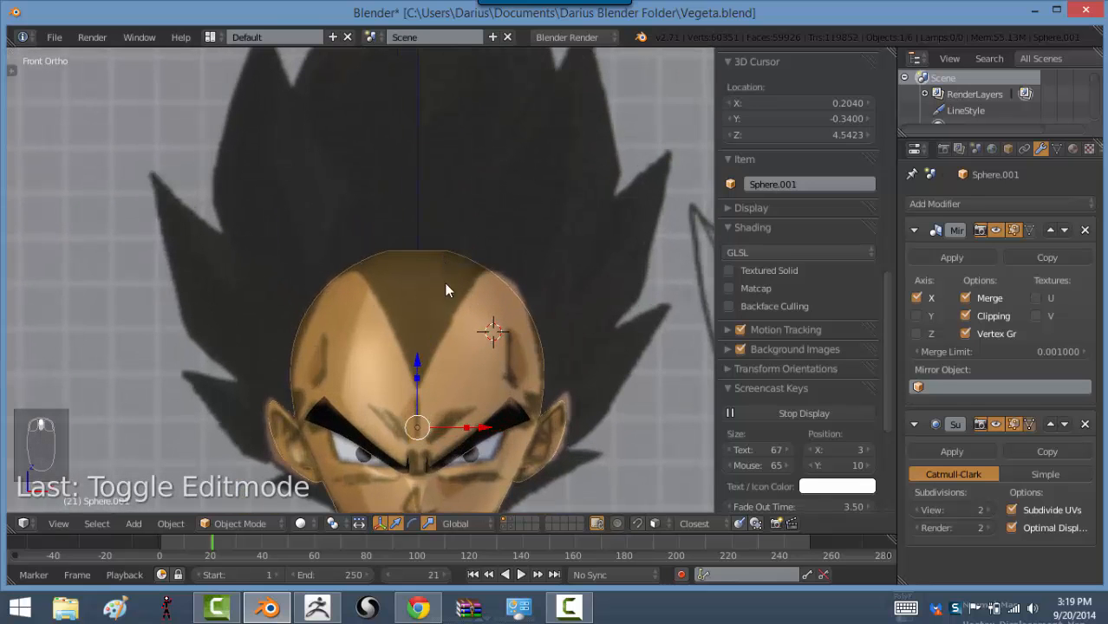
{"action": "middle_click_drag", "start_coordinate": [487, 324], "coordinate": [486, 265], "text": "shift"}
{"action": "key", "text": "KP_1"}
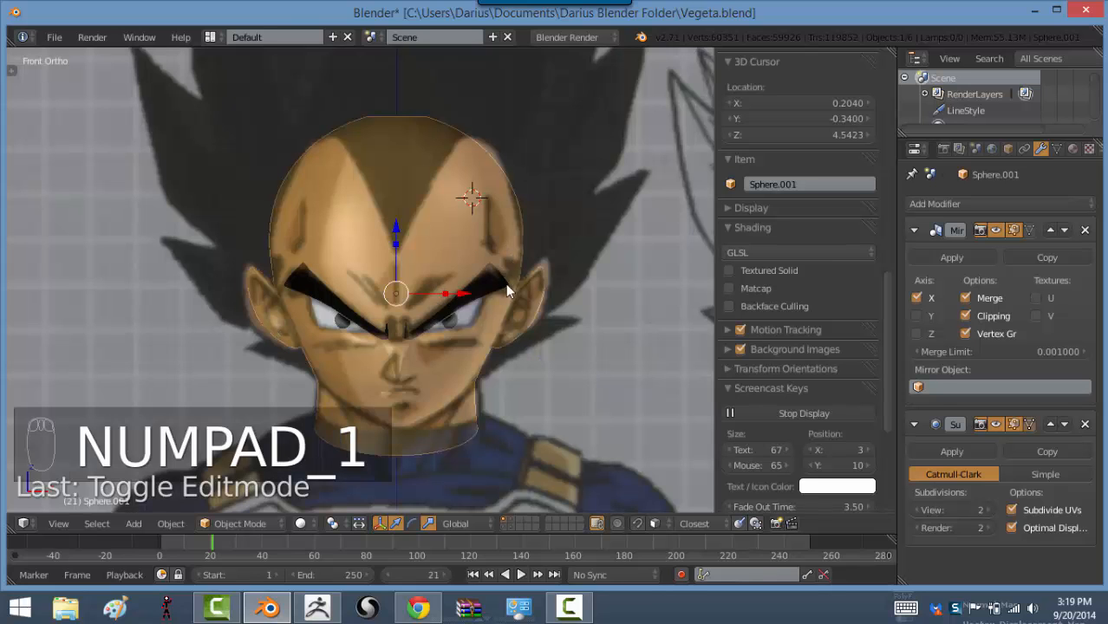
{"action": "scroll", "coordinate": [455, 204], "scroll_direction": "up", "scroll_amount": 5}
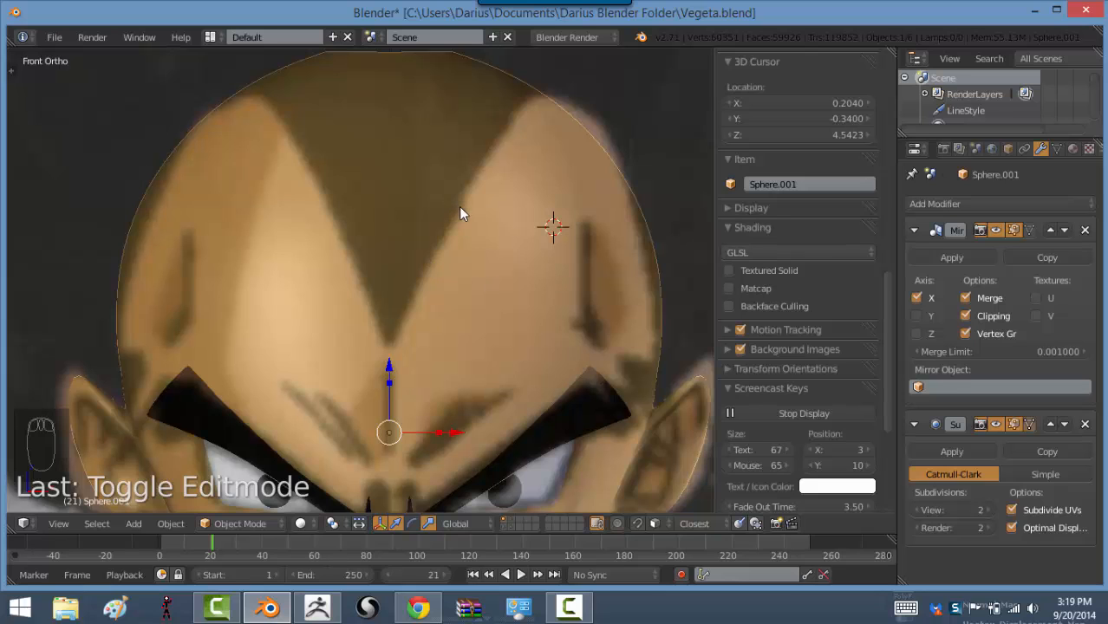
In Edit Mode, select the central strip of vertices from the widow's peak up to the top of the head
{"action": "key", "text": "Tab"}
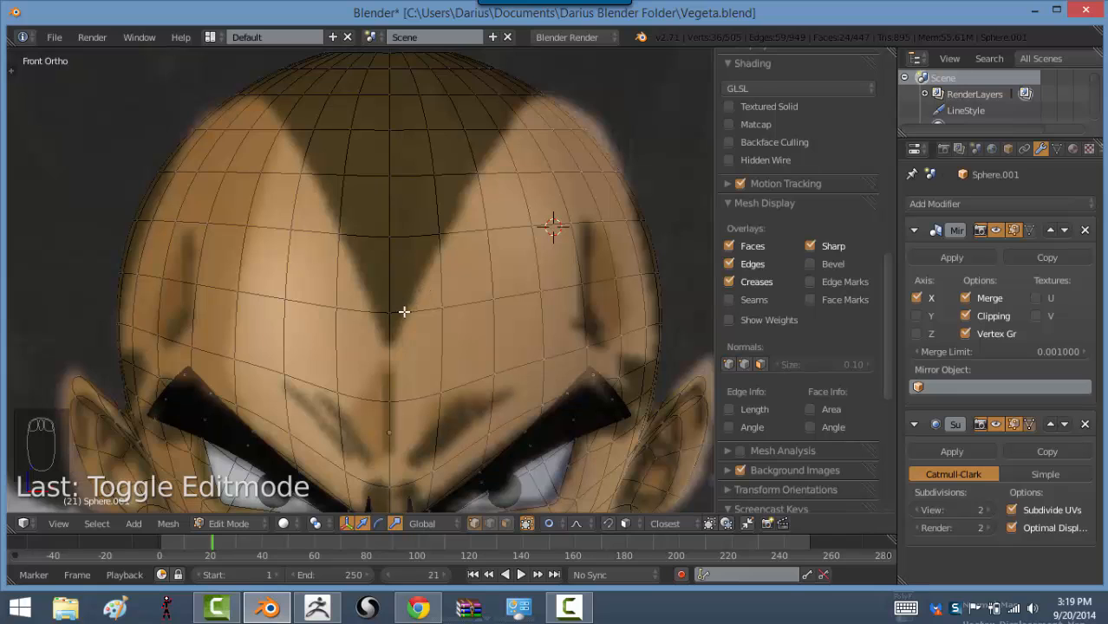
{"action": "right_click", "coordinate": [442, 307]}
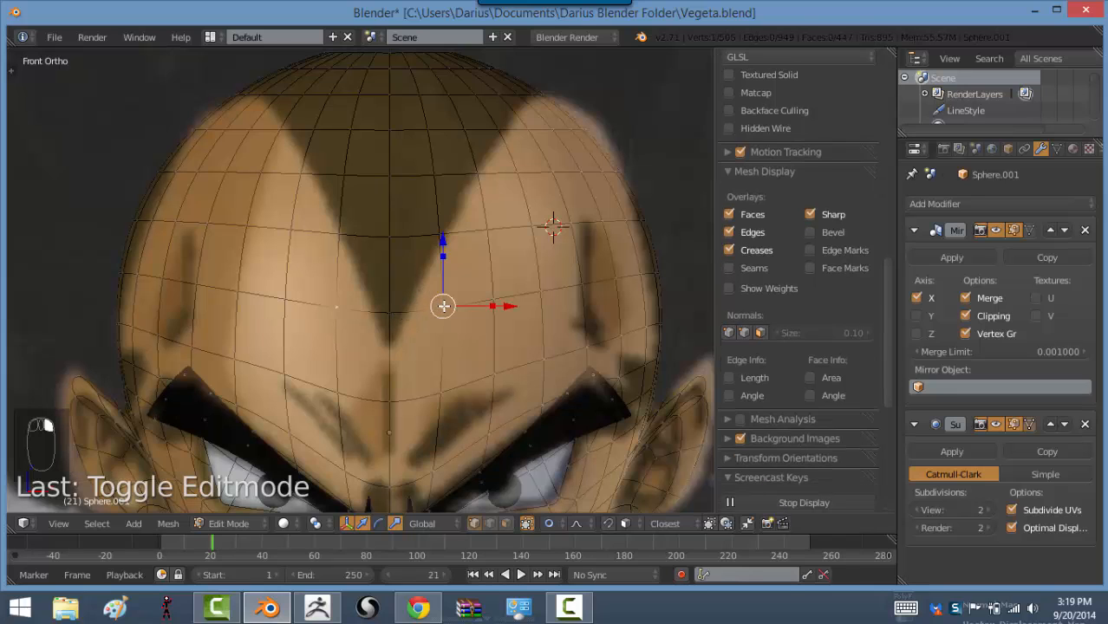
{"action": "right_click", "coordinate": [391, 315], "text": "shift"}
{"action": "right_click", "coordinate": [440, 233], "text": "shift"}
{"action": "right_click", "coordinate": [393, 239], "text": "shift"}
{"action": "right_click", "coordinate": [395, 181], "text": "shift"}
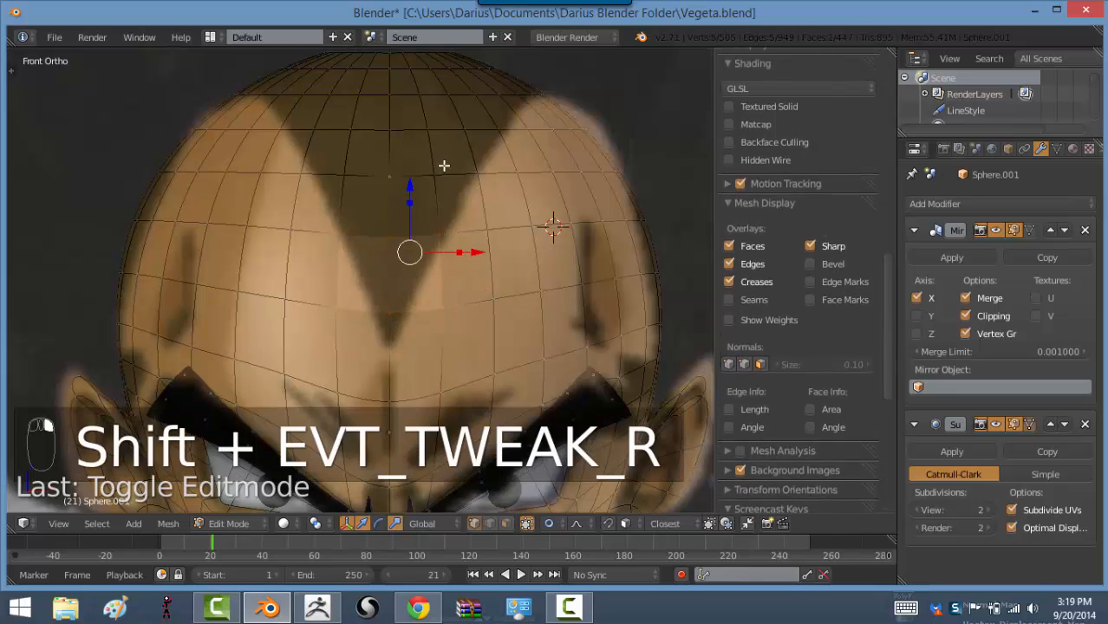
{"action": "right_click", "coordinate": [440, 170], "text": "shift"}
{"action": "right_click", "coordinate": [388, 132], "text": "shift"}
{"action": "right_click", "coordinate": [427, 128], "text": "shift"}
{"action": "right_click", "coordinate": [419, 98], "text": "shift"}
{"action": "right_click", "coordinate": [387, 97], "text": "shift"}
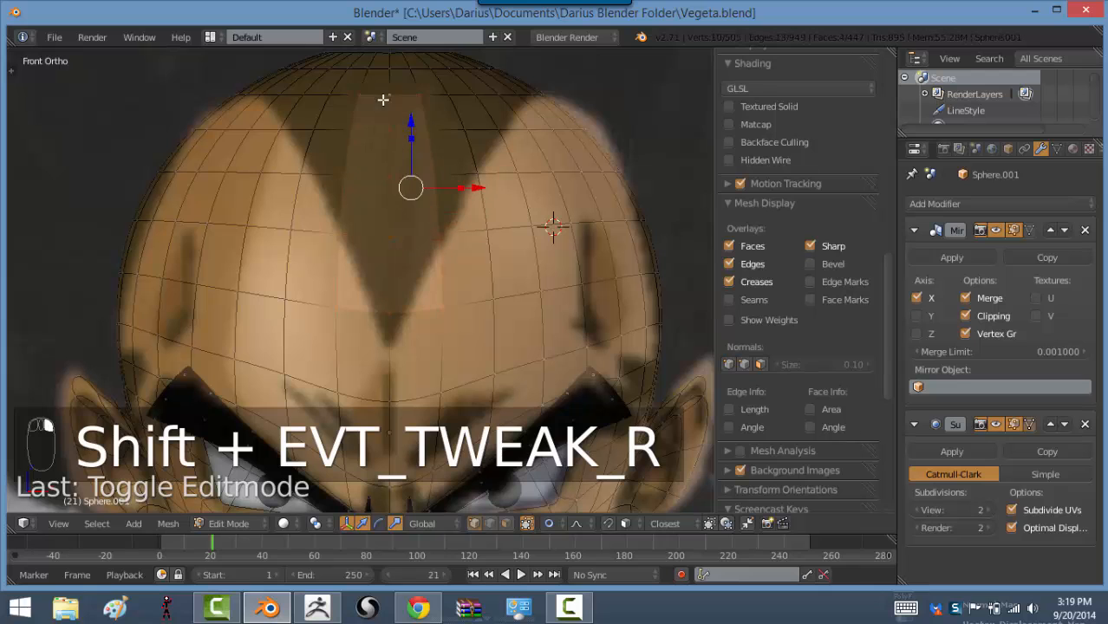
{"action": "right_click", "coordinate": [419, 68], "text": "shift"}
In wireframe, box-select all crown vertices above the forehead and remove the widow's peak vertices below them from the selection
{"action": "key", "text": "z"}
{"action": "key", "text": "b"}
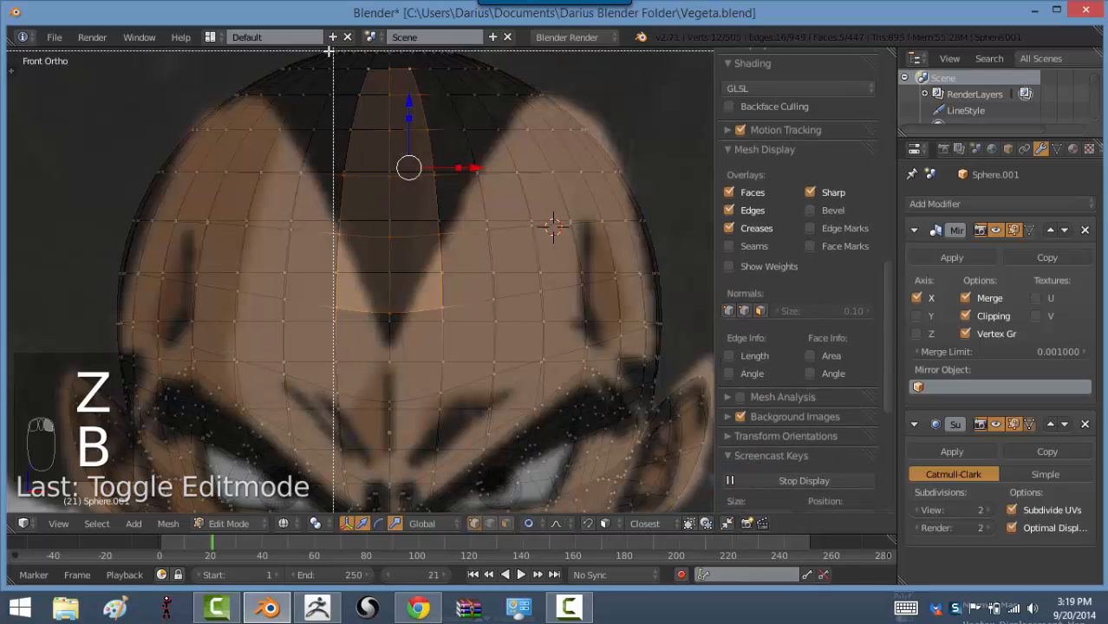
{"action": "left_click_drag", "start_coordinate": [255, 47], "coordinate": [658, 199]}
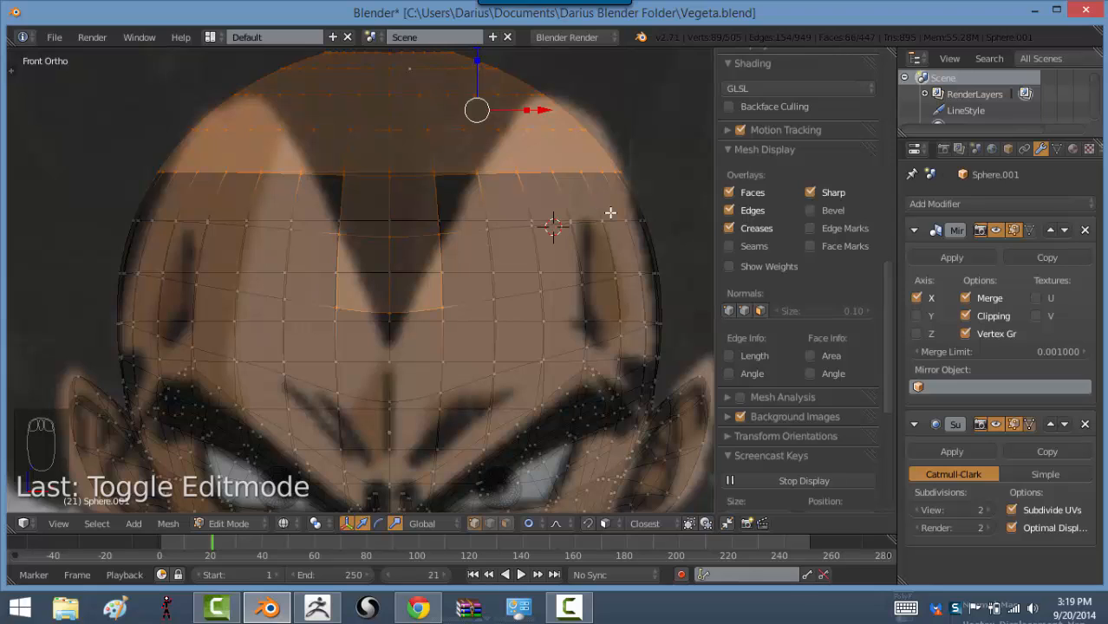
{"action": "key", "text": "b"}
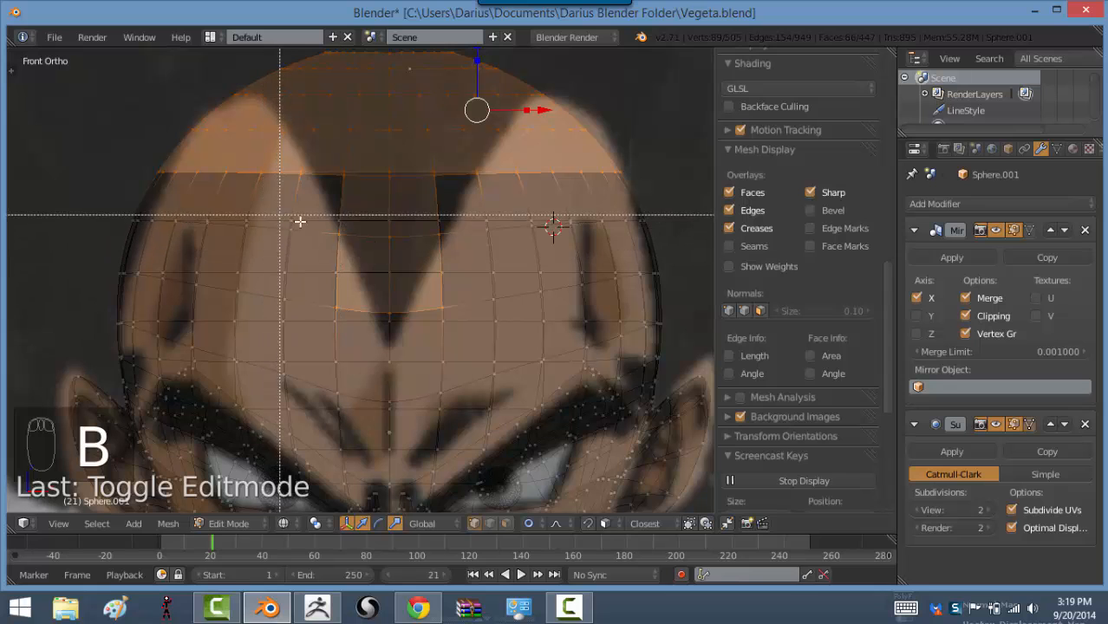
{"action": "middle_click_drag", "start_coordinate": [279, 215], "coordinate": [514, 304]}
{"action": "key", "text": "b"}
{"action": "middle_click_drag", "start_coordinate": [377, 308], "coordinate": [512, 346]}
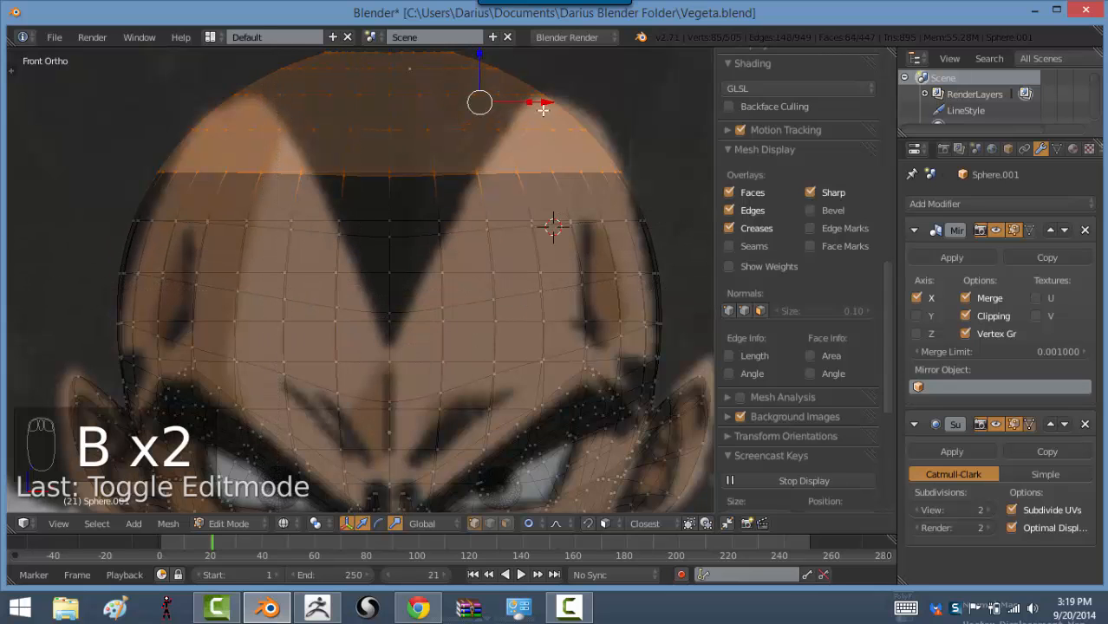
Scale the selected crown up by about 1.11 with proportional editing and shift it along the X axis toward the reference outline
{"action": "scroll", "coordinate": [613, 225], "scroll_direction": "down", "scroll_amount": 7}
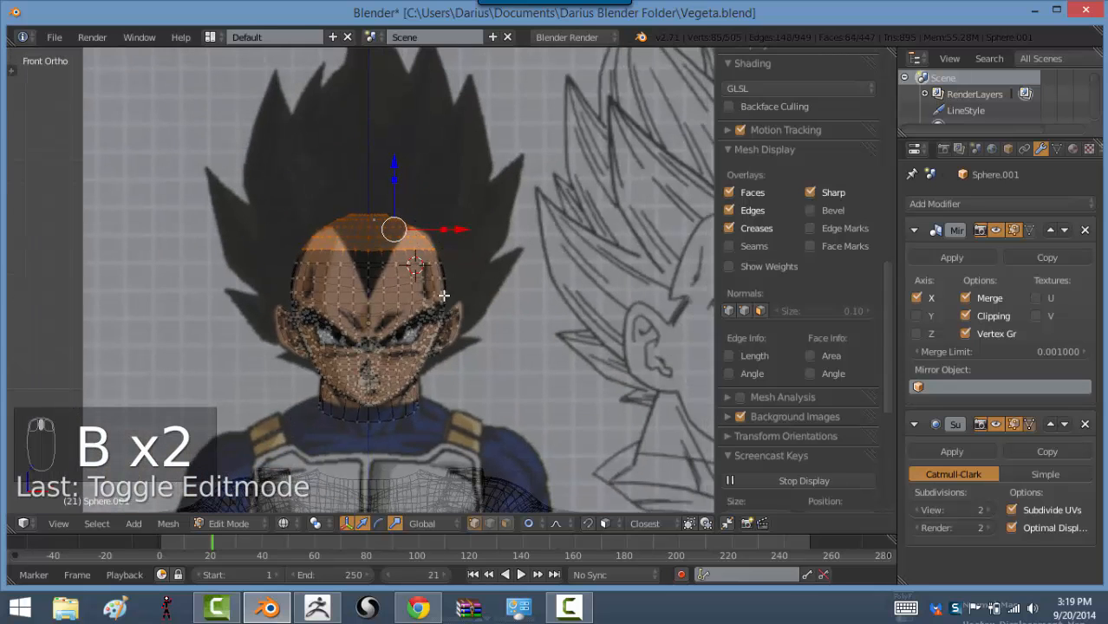
{"action": "scroll", "coordinate": [443, 296], "scroll_direction": "up", "scroll_amount": 5}
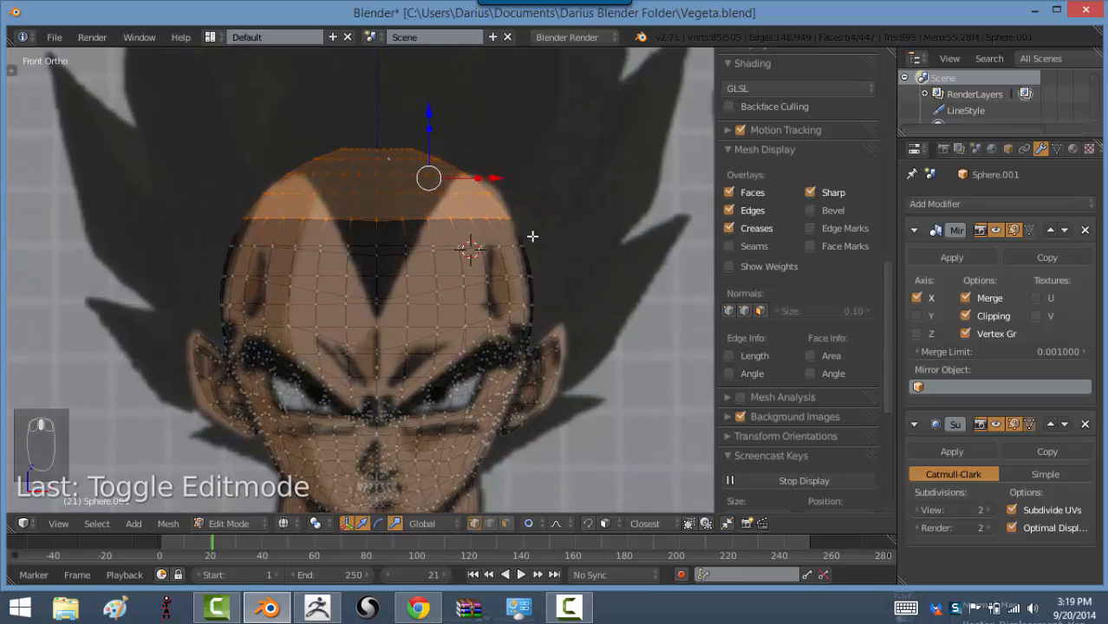
{"action": "key", "text": "s"}
{"action": "scroll", "coordinate": [553, 250], "scroll_direction": "down", "scroll_amount": 3}
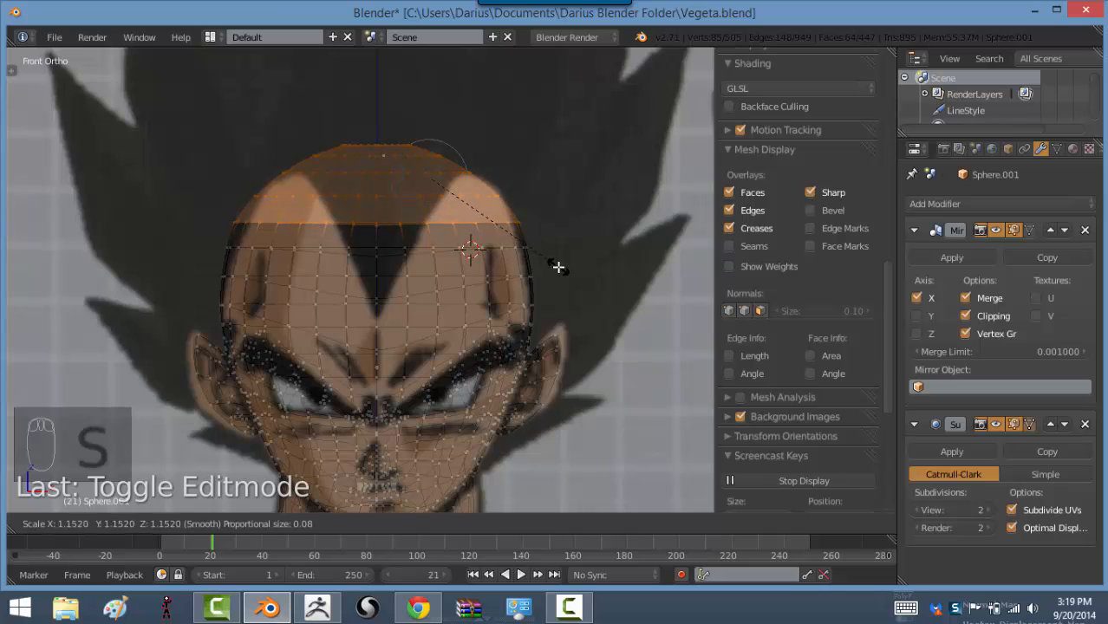
{"action": "scroll", "coordinate": [556, 265], "scroll_direction": "down", "scroll_amount": 10}
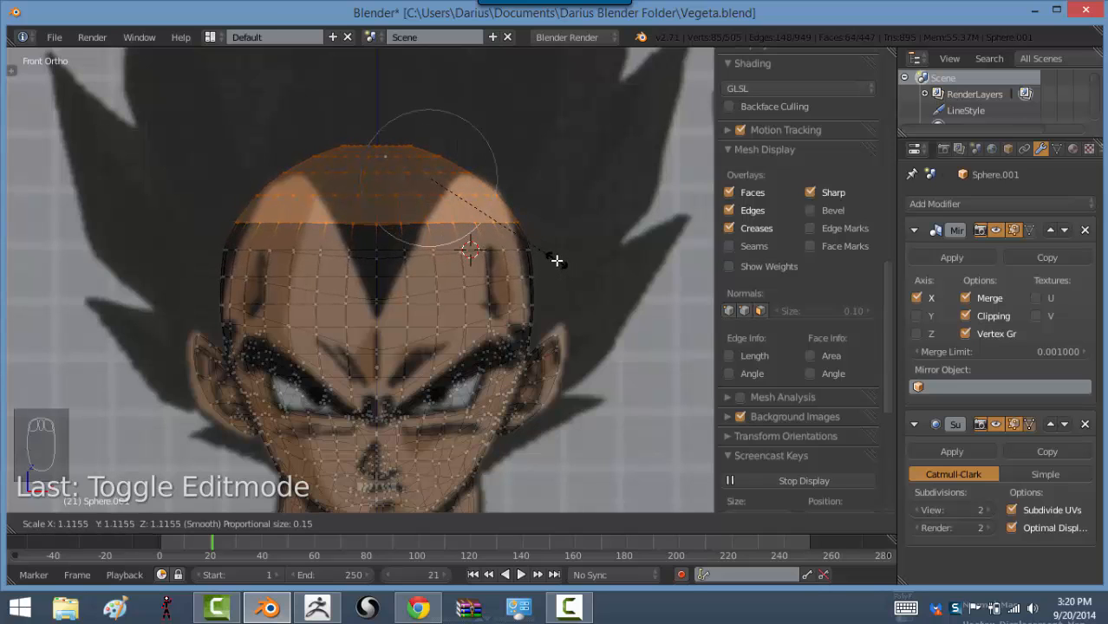
{"action": "left_click", "coordinate": [555, 259]}
{"action": "left_click_drag", "start_coordinate": [497, 178], "coordinate": [497, 188]}
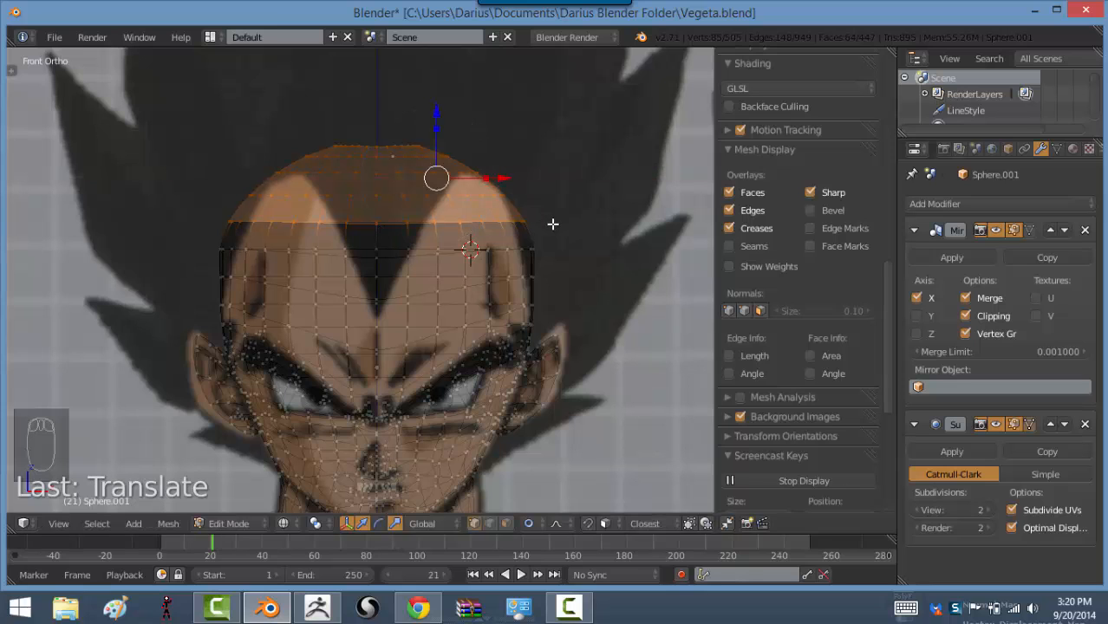
Enlarge the crown again by about 1.09 with a wider proportional editing radius, so the upper sides widen too
{"action": "key", "text": "s"}
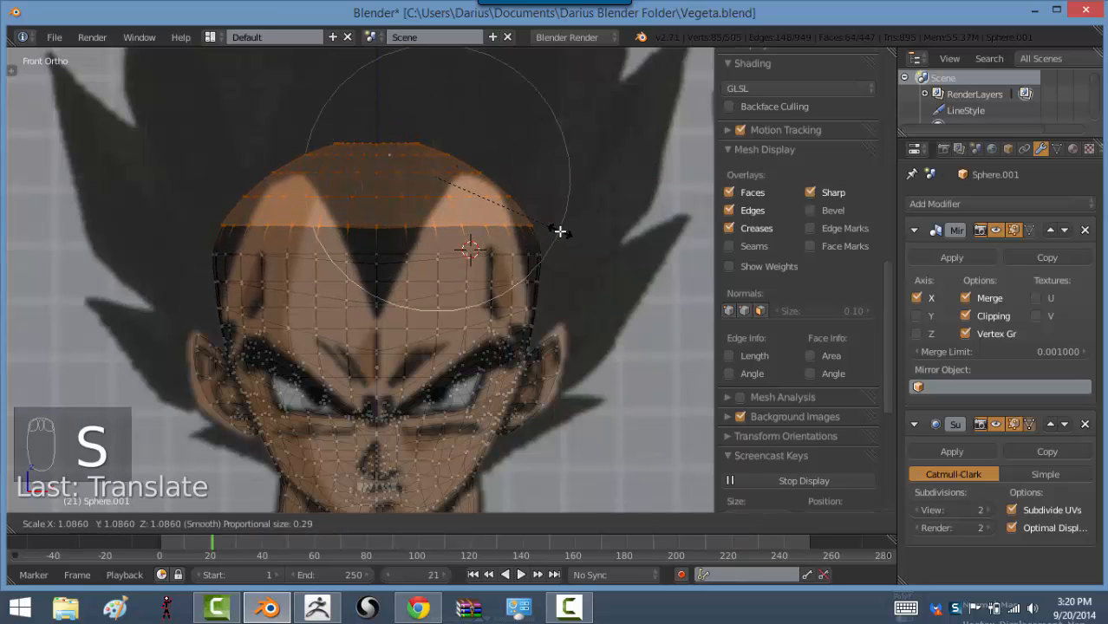
{"action": "scroll", "coordinate": [559, 231], "scroll_direction": "down", "scroll_amount": 2}
{"action": "left_click", "coordinate": [563, 234]}
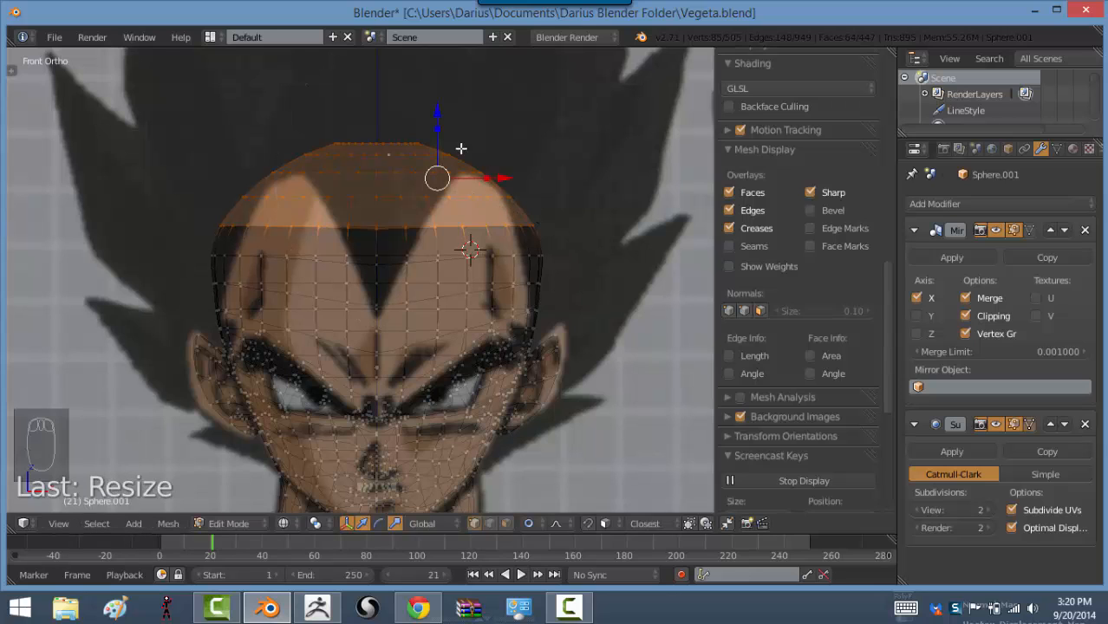
Raise the crown along the Z axis, adjust its width along the X axis to fit the front reference, and deselect everything
{"action": "left_click_drag", "start_coordinate": [441, 130], "coordinate": [438, 81]}
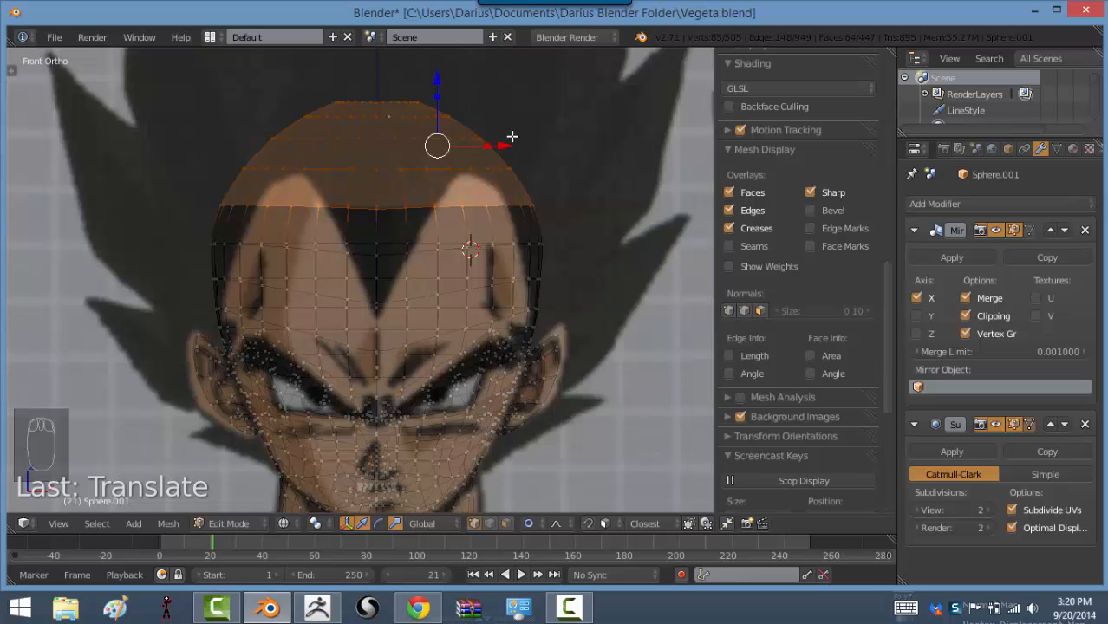
{"action": "left_click_drag", "start_coordinate": [487, 147], "coordinate": [505, 148]}
{"action": "key", "text": "a"}
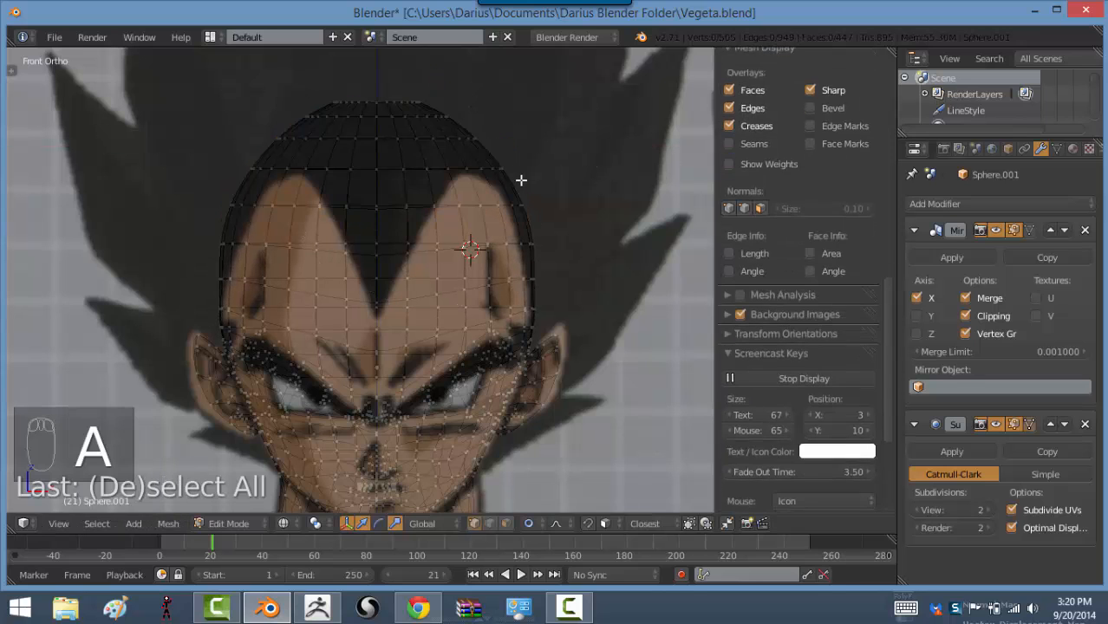
Examine the reshaped skull in solid shading against the side and front references
{"action": "key", "text": "Tab"}
{"action": "middle_click_drag", "start_coordinate": [507, 255], "coordinate": [368, 278]}
{"action": "key", "text": "z"}
{"action": "key", "text": "KP_3"}
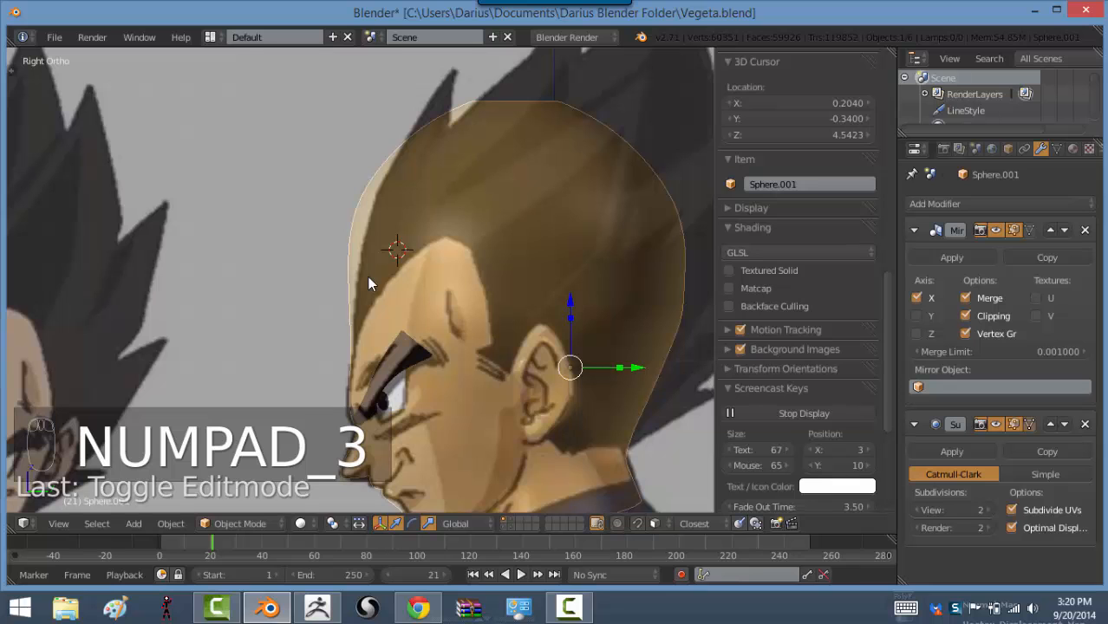
{"action": "key", "text": "Tab"}
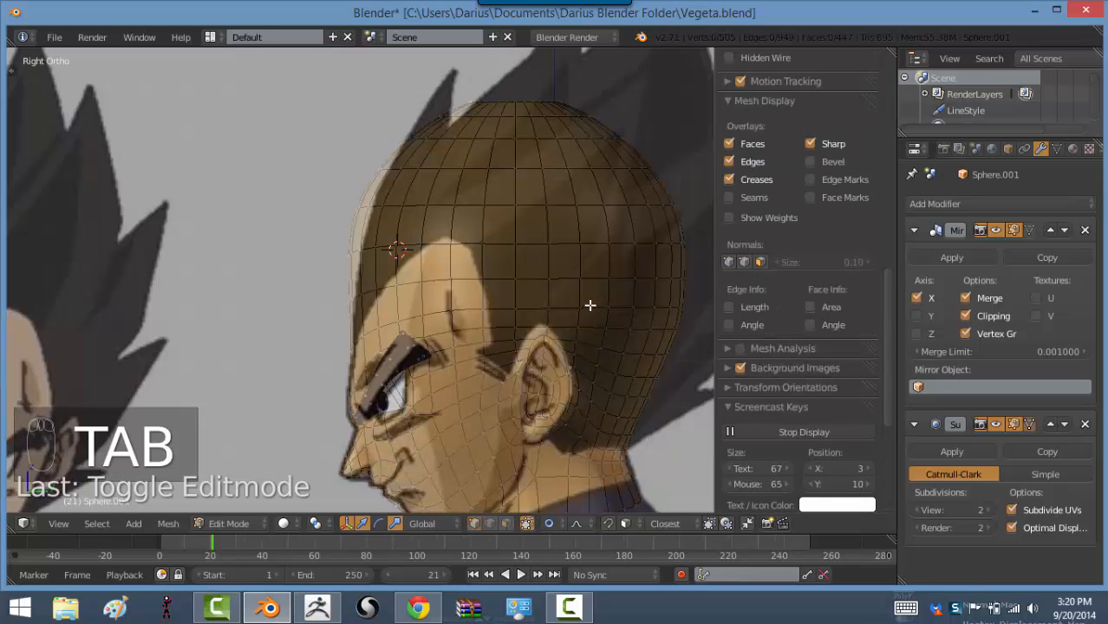
{"action": "key", "text": "KP_1"}
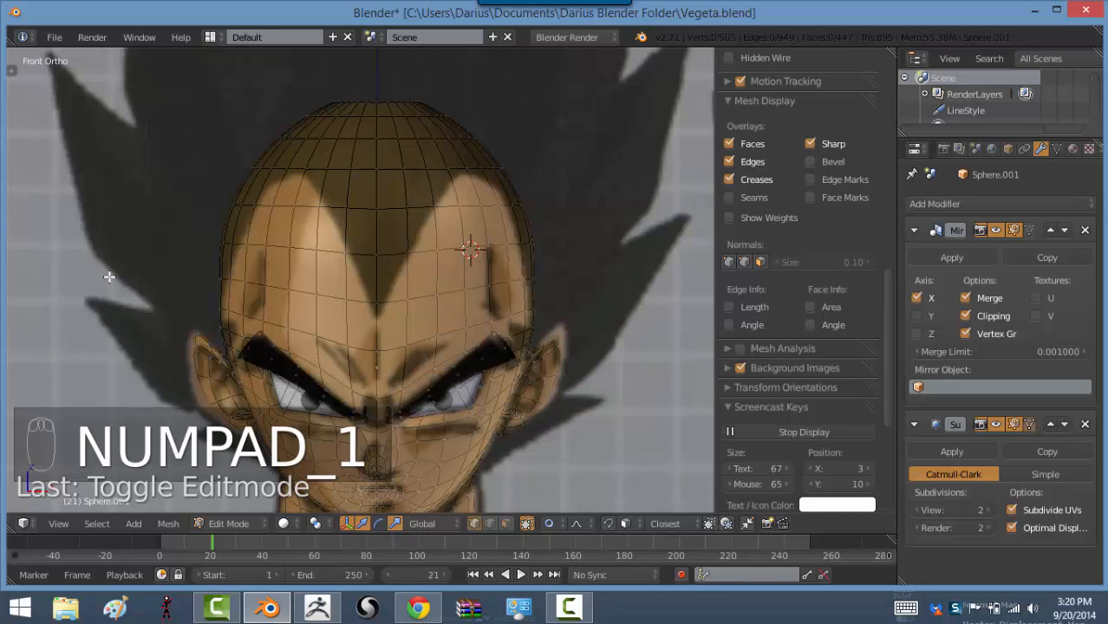
{"action": "key", "text": "KP_Enter"}
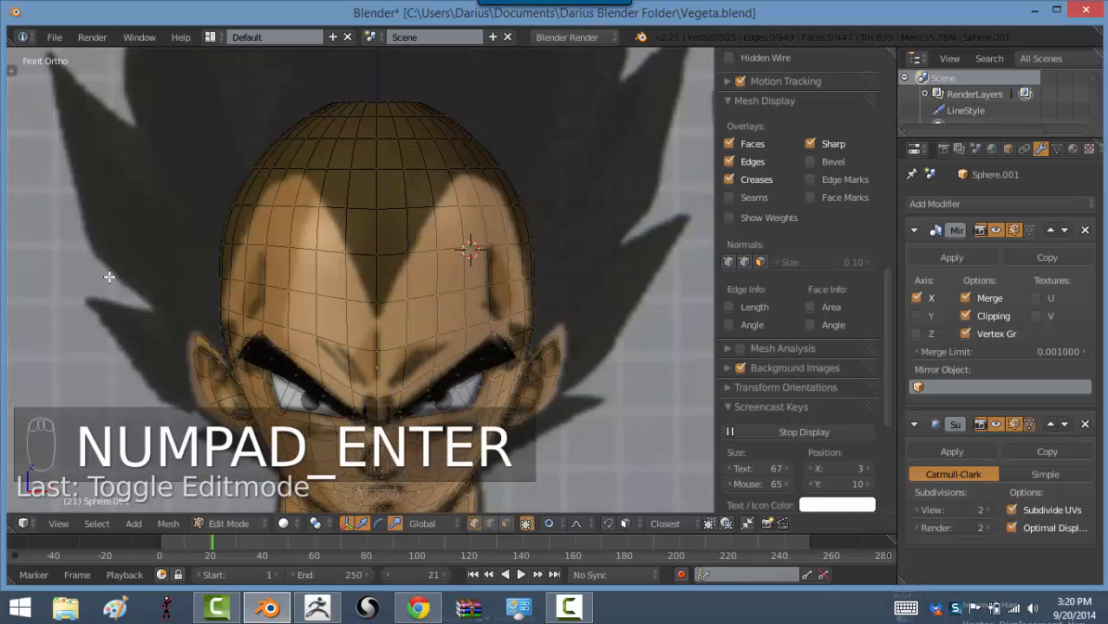
In the side view, select all the crown loops in wireframe and move them backward along the Y axis to match the reference
{"action": "key", "text": "KP_3"}
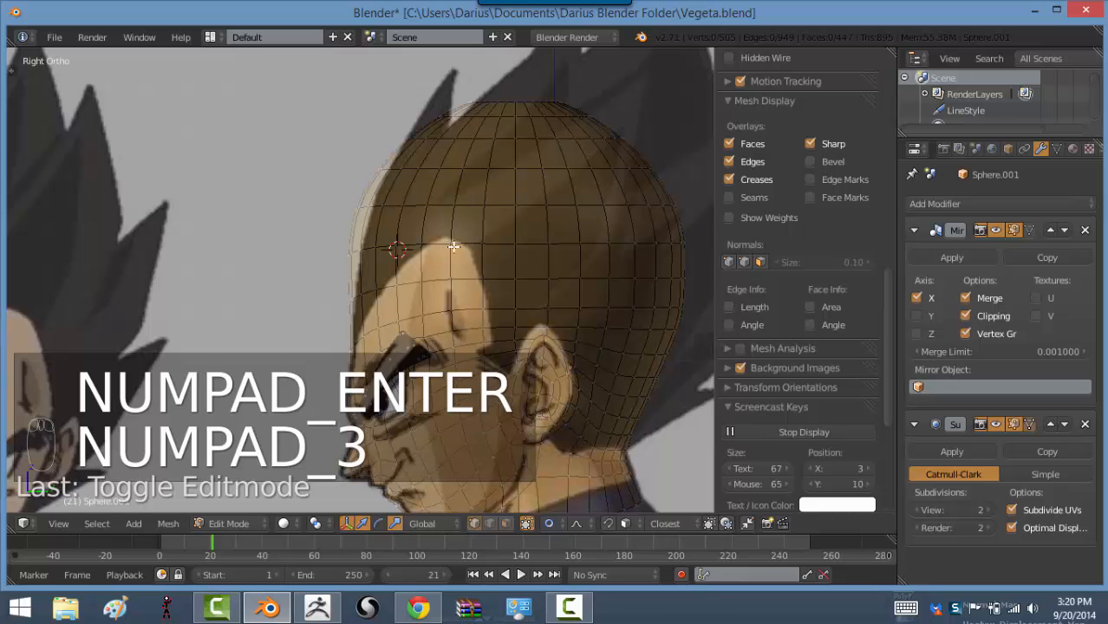
{"action": "right_click", "coordinate": [501, 206], "text": "alt"}
{"action": "right_click", "coordinate": [508, 169], "text": "alt+shift"}
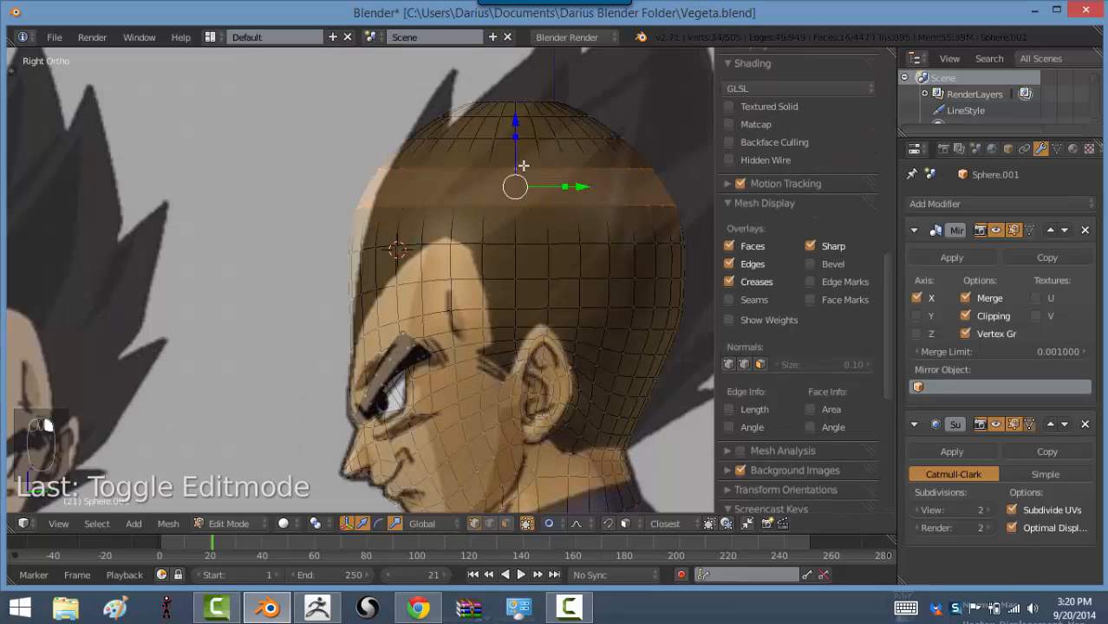
{"action": "key", "text": "z"}
{"action": "key", "text": "b"}
{"action": "mouse_move", "coordinate": [359, 99]}
{"action": "left_mouse_down"}
{"action": "mouse_move", "coordinate": [607, 124]}
{"action": "mouse_move", "coordinate": [602, 132]}
{"action": "left_mouse_up"}
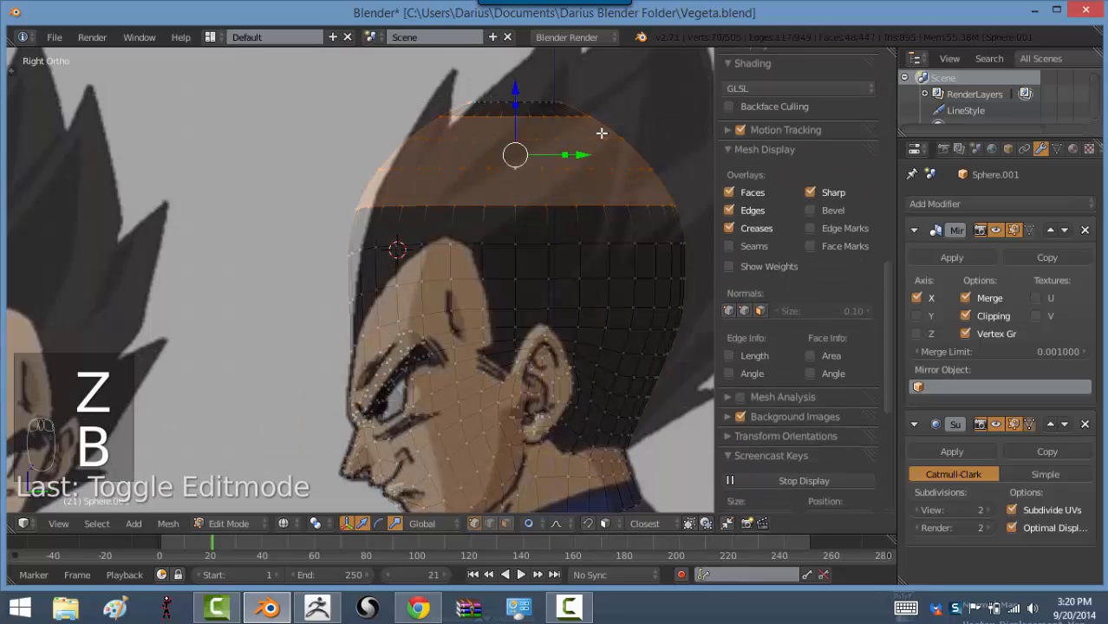
{"action": "key", "text": "b"}
{"action": "left_click_drag", "start_coordinate": [435, 64], "coordinate": [603, 146]}
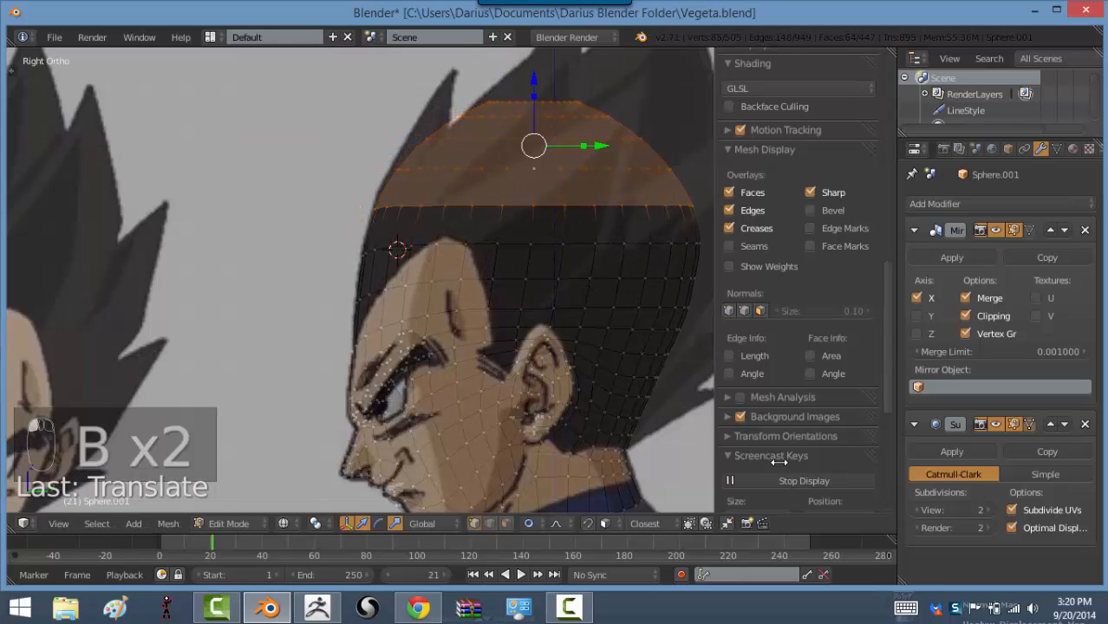
Pull a vertex at the lower back of the head outward with proportional editing, about 0.0405 in Y and -0.0281 in Z
{"action": "right_click", "coordinate": [668, 354]}
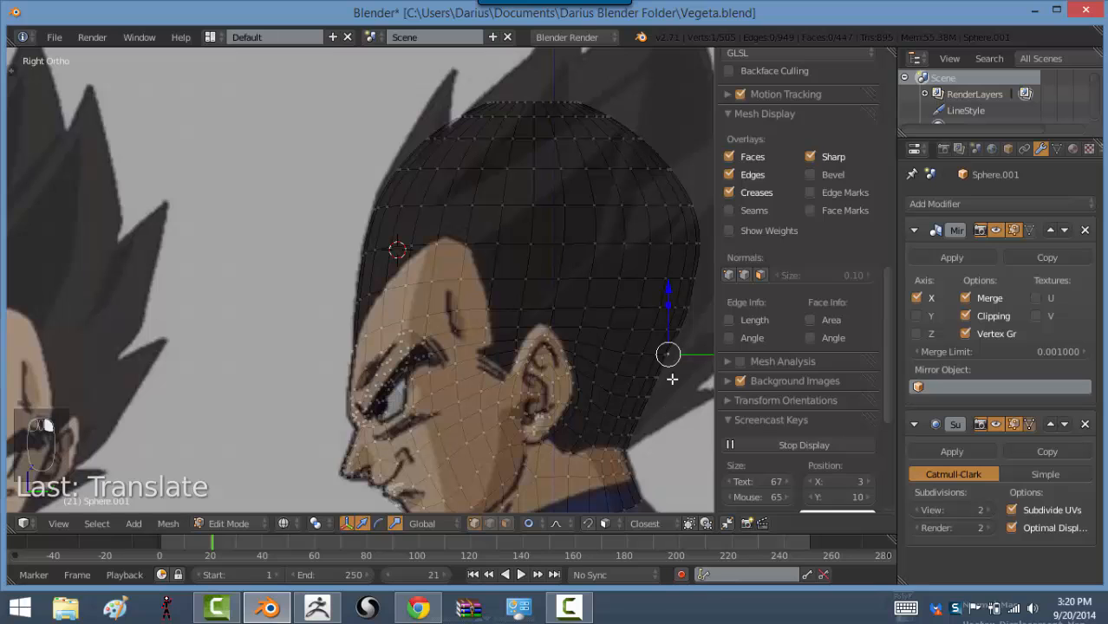
{"action": "key", "text": "g"}
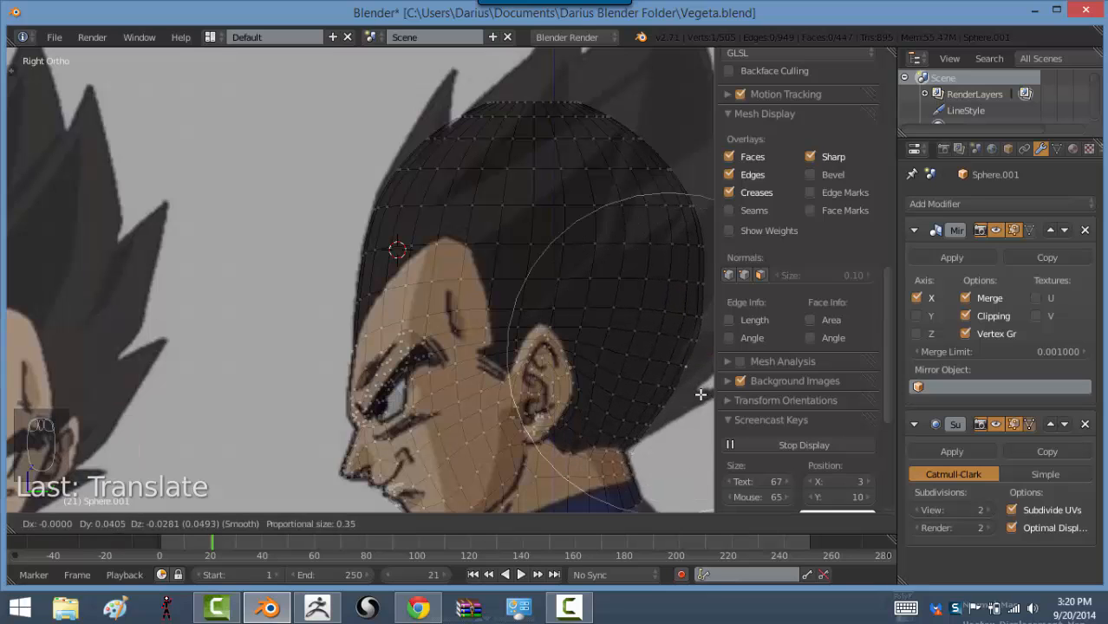
{"action": "left_click", "coordinate": [701, 394]}
In the front view with solid shading, select the vertices around the lower point of the widow's peak
{"action": "scroll", "coordinate": [556, 384], "scroll_direction": "down", "scroll_amount": 4}
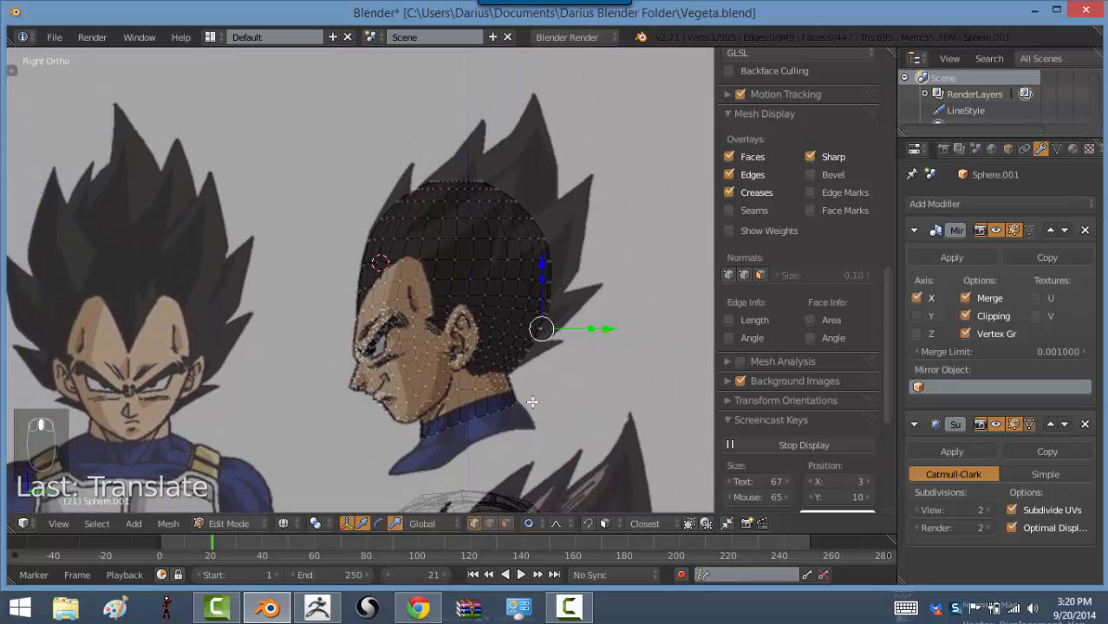
{"action": "scroll", "coordinate": [486, 365], "scroll_direction": "up", "scroll_amount": 6}
{"action": "middle_click_drag", "start_coordinate": [476, 350], "coordinate": [476, 337], "text": "ctrl"}
{"action": "middle_click_drag", "start_coordinate": [511, 425], "coordinate": [476, 338], "text": "shift"}
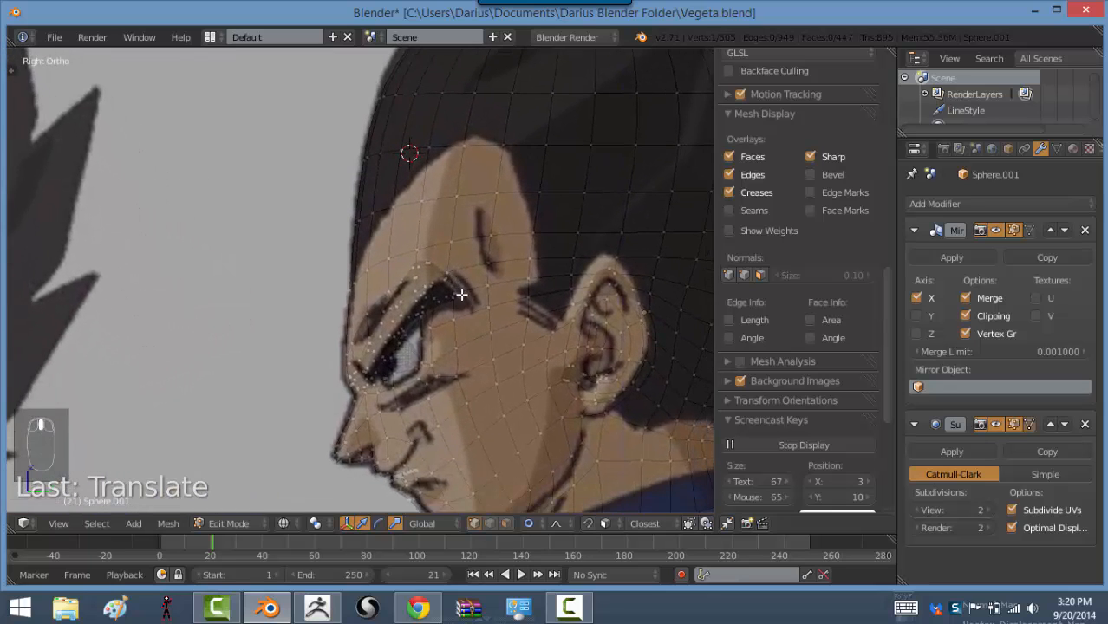
{"action": "key", "text": "KP_1"}
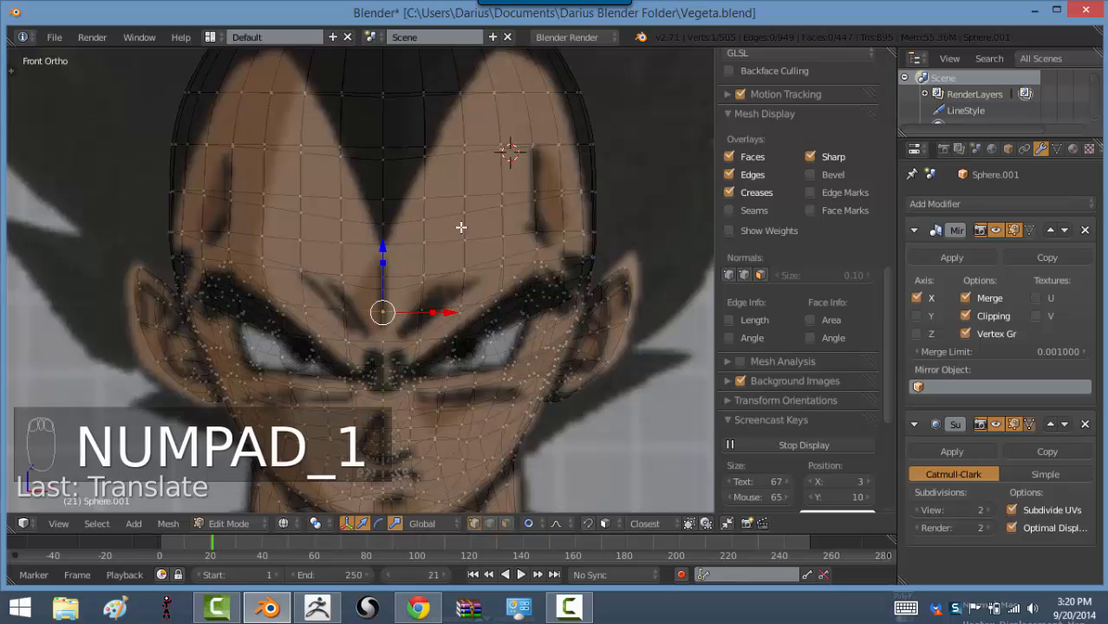
{"action": "middle_click_drag", "start_coordinate": [460, 227], "coordinate": [433, 267], "text": "shift"}
{"action": "key", "text": "z"}
{"action": "right_click", "coordinate": [438, 289]}
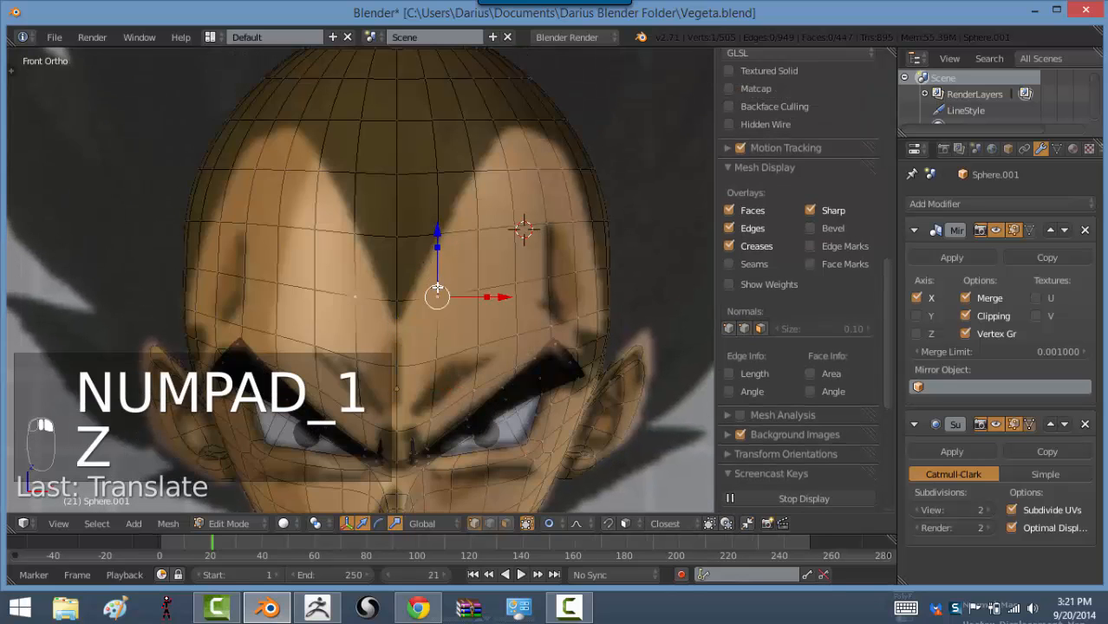
{"action": "right_click", "coordinate": [403, 301], "text": "shift"}
{"action": "right_click", "coordinate": [398, 239], "text": "shift"}
{"action": "right_click", "coordinate": [422, 228], "text": "shift"}
{"action": "right_click", "coordinate": [438, 175], "text": "shift"}
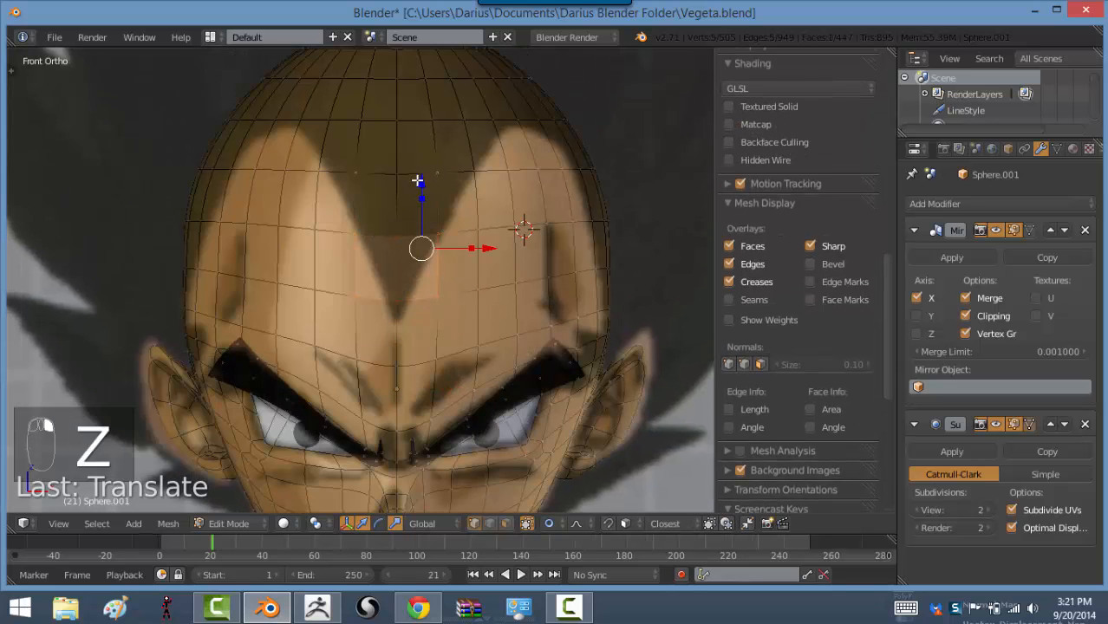
Extend the selection with the vertices of the widow's peak upward to the wide part of the front hairline
{"action": "right_click", "coordinate": [405, 177], "text": "shift"}
{"action": "right_click", "coordinate": [463, 167], "text": "shift"}
{"action": "right_click", "coordinate": [438, 131], "text": "shift"}
{"action": "right_click", "coordinate": [459, 118], "text": "shift"}
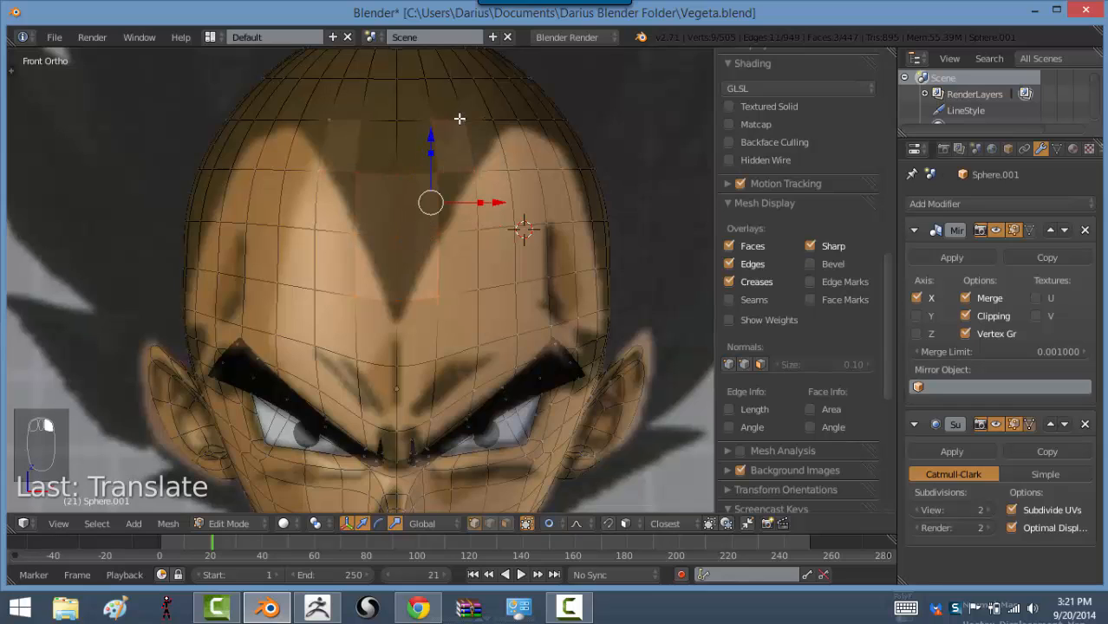
{"action": "right_click", "coordinate": [405, 133], "text": "shift"}
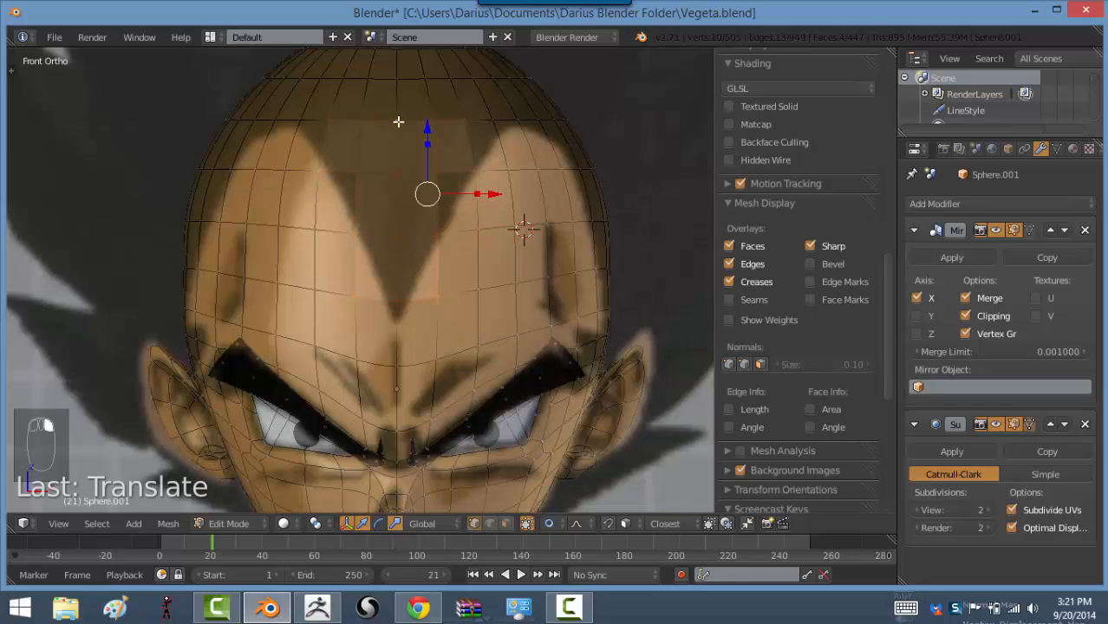
Add the horizontal crown loops from the hairline to the top of the head, undoing wrongly picked loops
{"action": "right_click", "coordinate": [483, 119], "text": "alt+shift"}
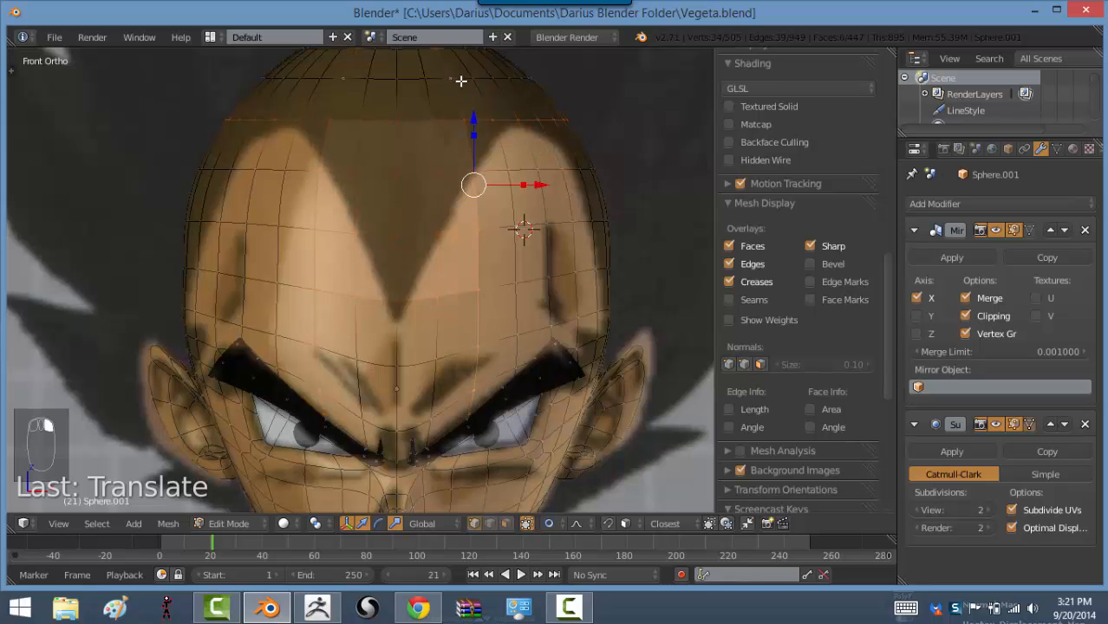
{"action": "key", "text": "ctrl+z"}
{"action": "key", "text": "ctrl+z"}
{"action": "key", "text": "ctrl+z"}
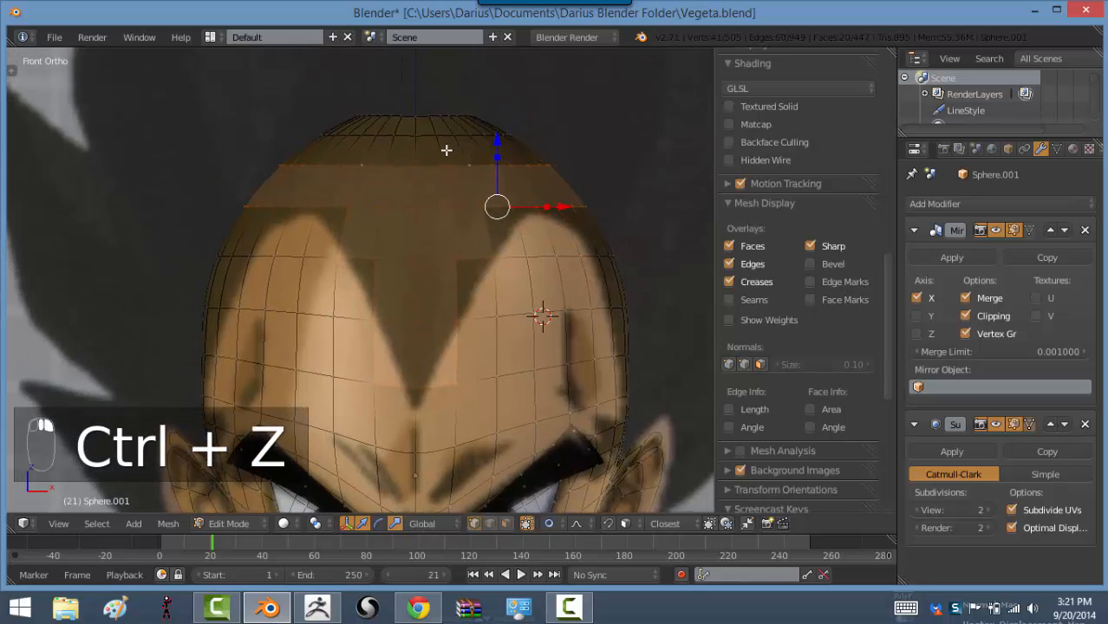
{"action": "right_click", "coordinate": [422, 117], "text": "alt+shift"}
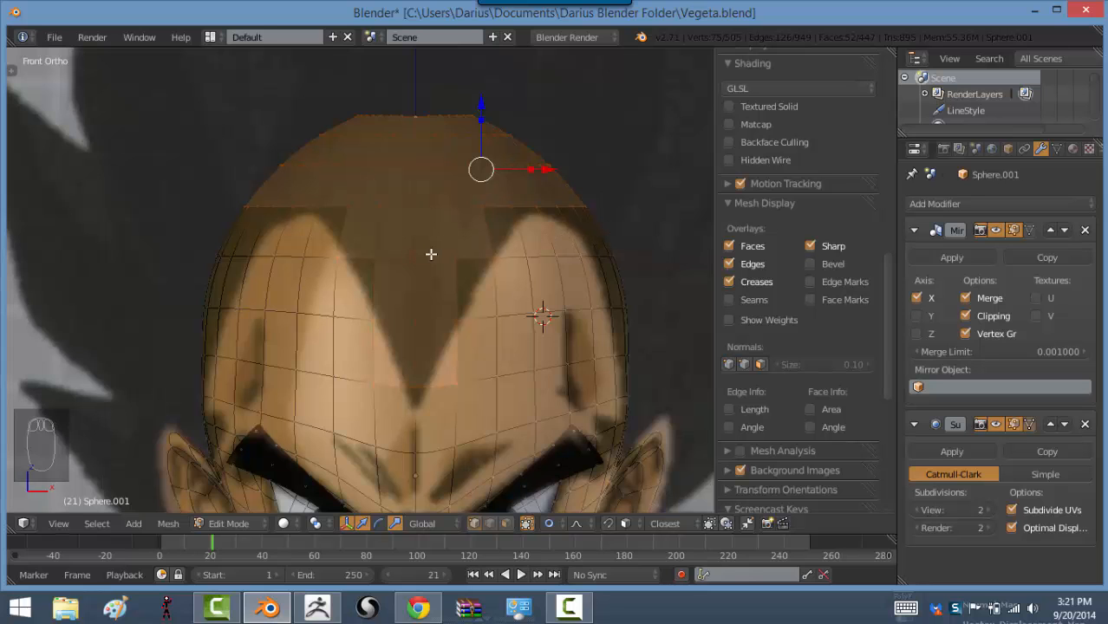
In the right side view, add the vertices below the crown, behind the temple hairline, to the selection
{"action": "middle_click_drag", "start_coordinate": [431, 254], "coordinate": [593, 212]}
{"action": "key", "text": "KP_3"}
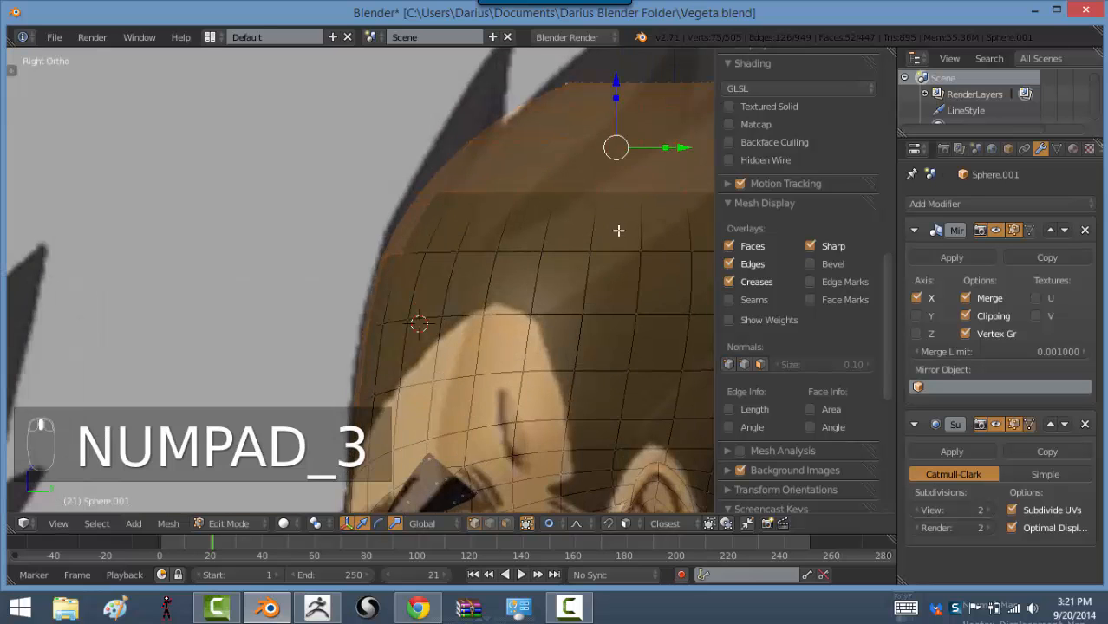
{"action": "middle_click_drag", "start_coordinate": [614, 264], "coordinate": [527, 249], "text": "shift"}
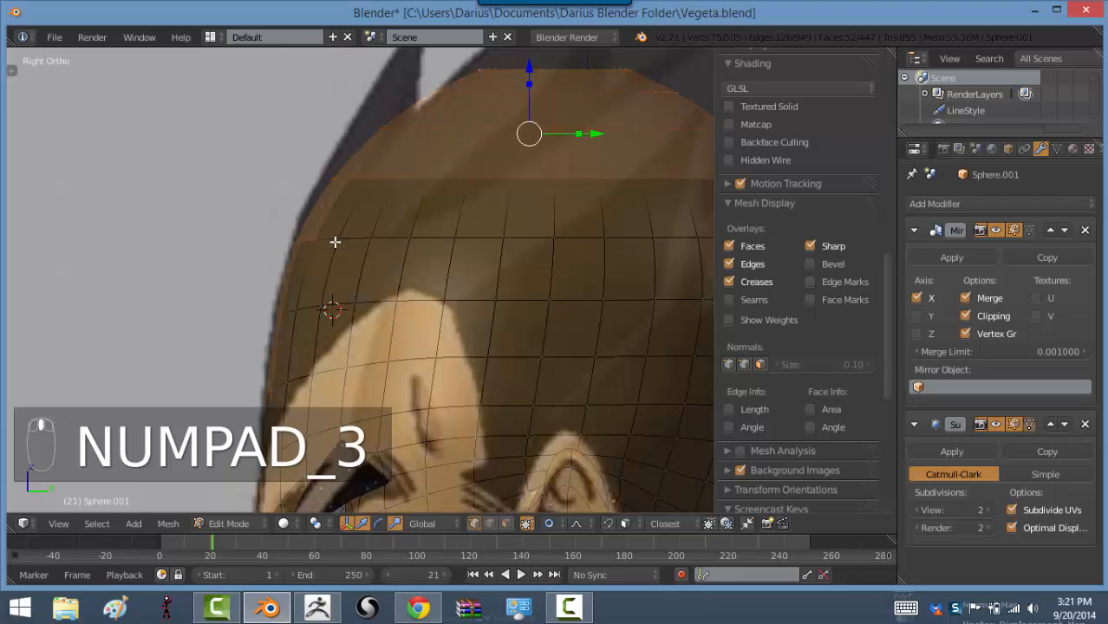
{"action": "right_click", "coordinate": [422, 224], "text": "shift"}
{"action": "right_click", "coordinate": [456, 233], "text": "shift"}
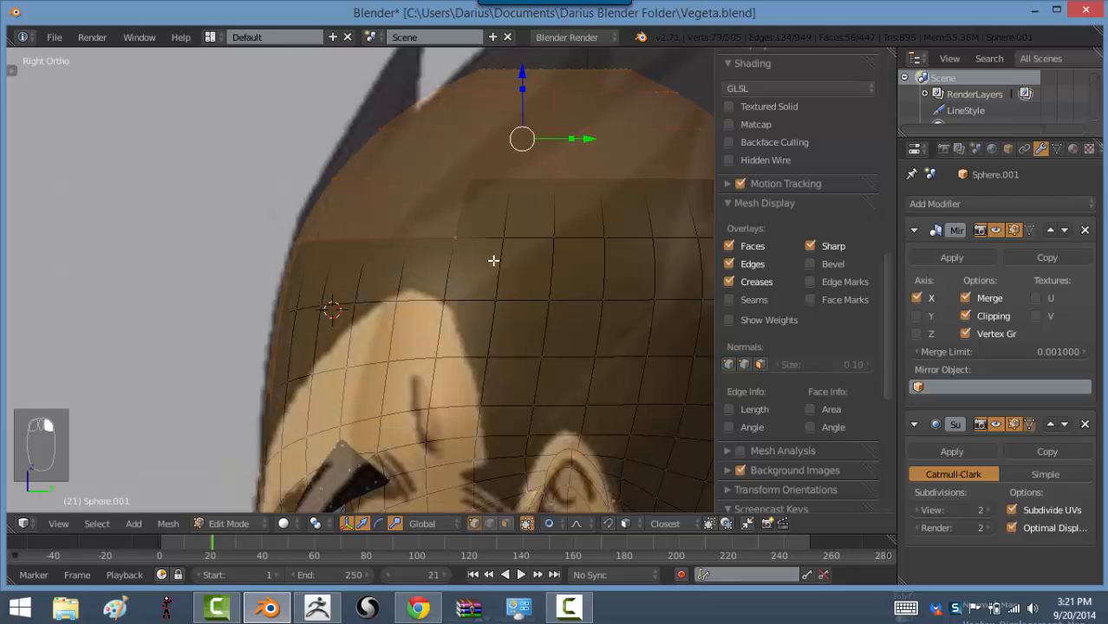
{"action": "right_click", "coordinate": [506, 259], "text": "shift"}
{"action": "right_click", "coordinate": [500, 301], "text": "shift"}
{"action": "right_click", "coordinate": [557, 297], "text": "shift"}
{"action": "right_click", "coordinate": [560, 246], "text": "shift"}
{"action": "right_click", "coordinate": [612, 245], "text": "shift"}
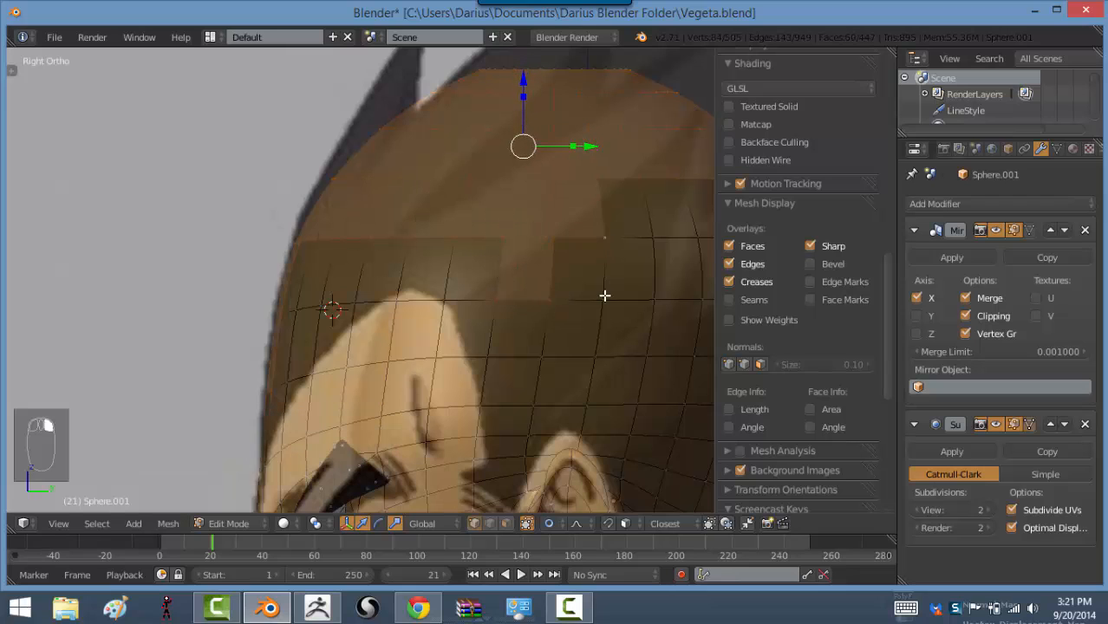
{"action": "right_click", "coordinate": [604, 296], "text": "shift"}
{"action": "right_click", "coordinate": [495, 352], "text": "shift"}
{"action": "right_click", "coordinate": [530, 352], "text": "shift"}
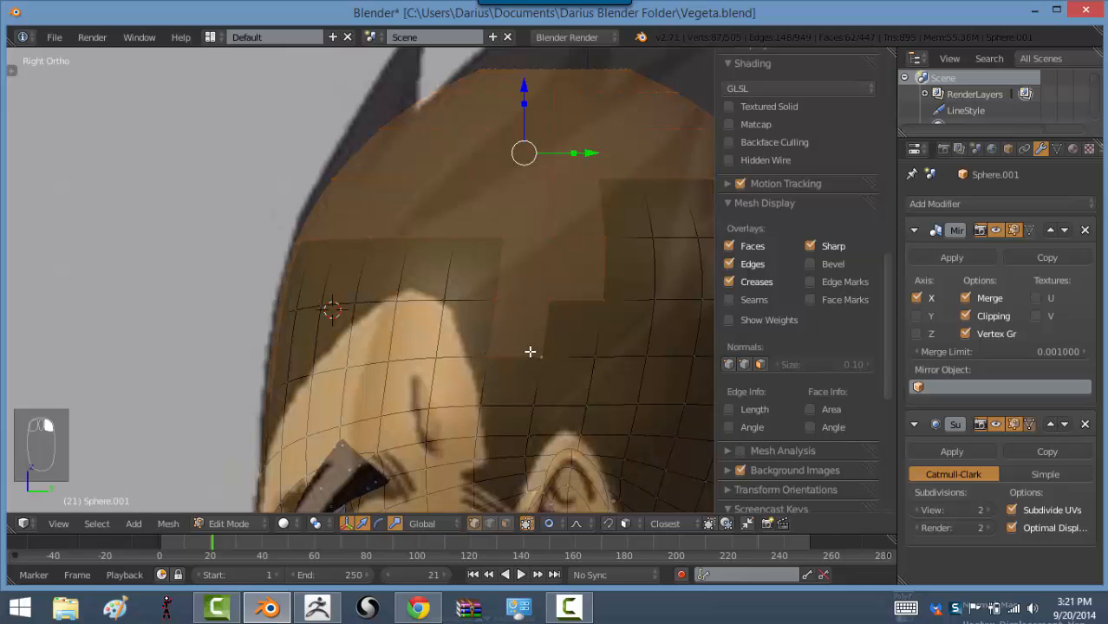
Add the vertices down the sideburn in front of the ear to the hair selection
{"action": "middle_click_drag", "start_coordinate": [588, 356], "coordinate": [571, 314], "text": "shift"}
{"action": "right_click", "coordinate": [471, 357], "text": "shift"}
{"action": "right_click", "coordinate": [517, 363], "text": "shift"}
{"action": "right_click", "coordinate": [508, 389], "text": "shift"}
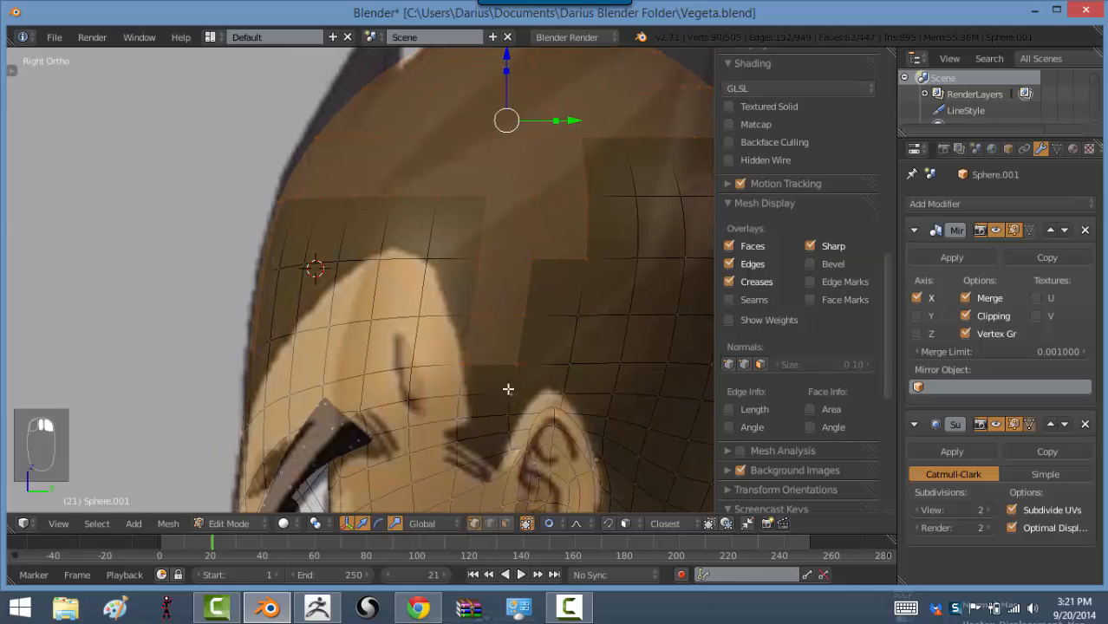
{"action": "right_click", "coordinate": [468, 394], "text": "shift"}
{"action": "right_click", "coordinate": [508, 414], "text": "shift"}
{"action": "right_click", "coordinate": [461, 420], "text": "shift"}
{"action": "right_click", "coordinate": [460, 437], "text": "shift"}
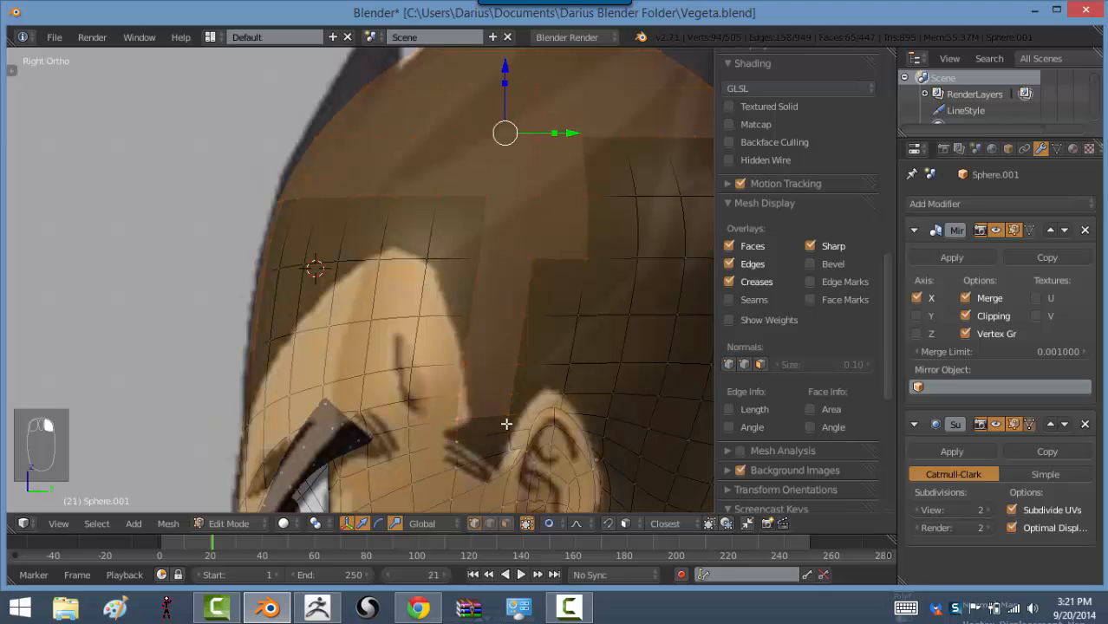
{"action": "right_click", "coordinate": [509, 430], "text": "shift"}
{"action": "right_click", "coordinate": [466, 461], "text": "shift"}
{"action": "right_click", "coordinate": [515, 453], "text": "shift"}
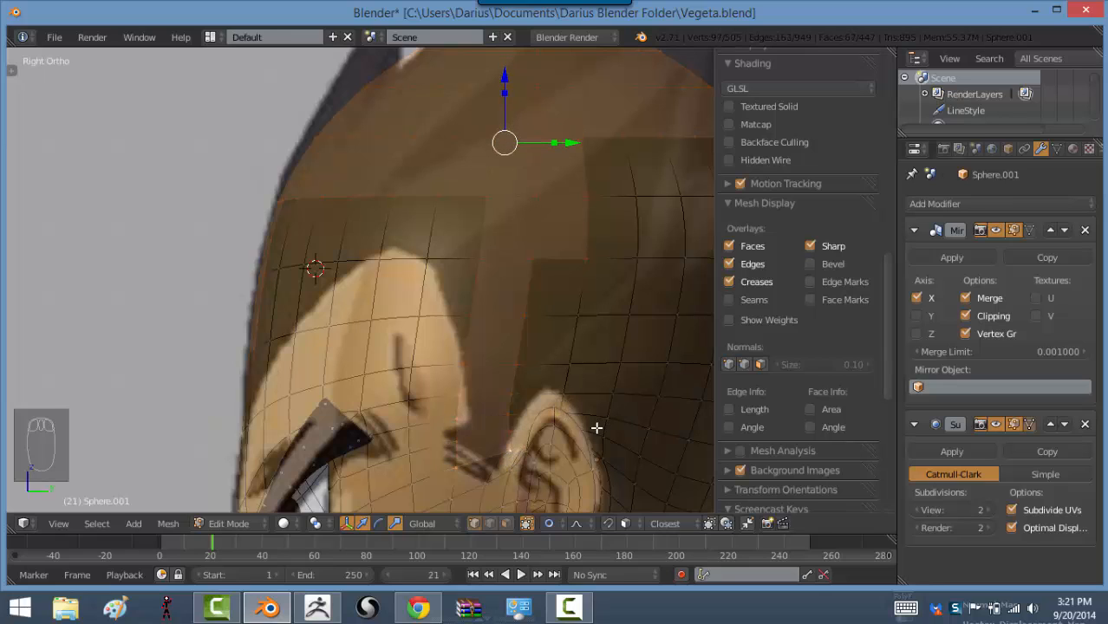
In wireframe, add the head vertices around and behind the upper part of the ear to the selection
{"action": "key", "text": "z"}
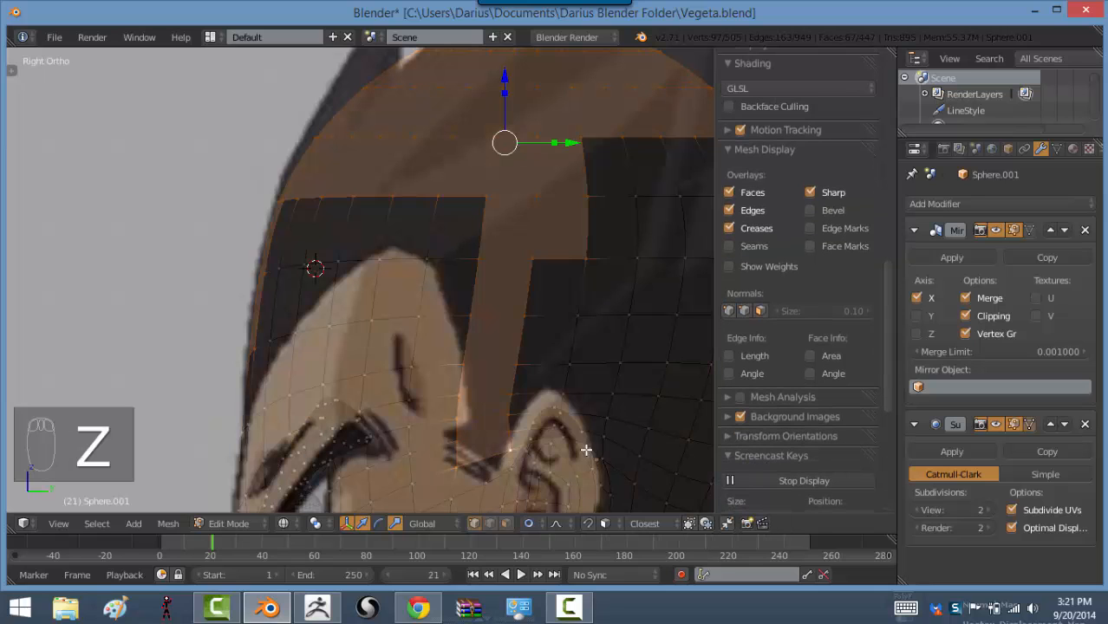
{"action": "right_click", "coordinate": [556, 435], "text": "shift"}
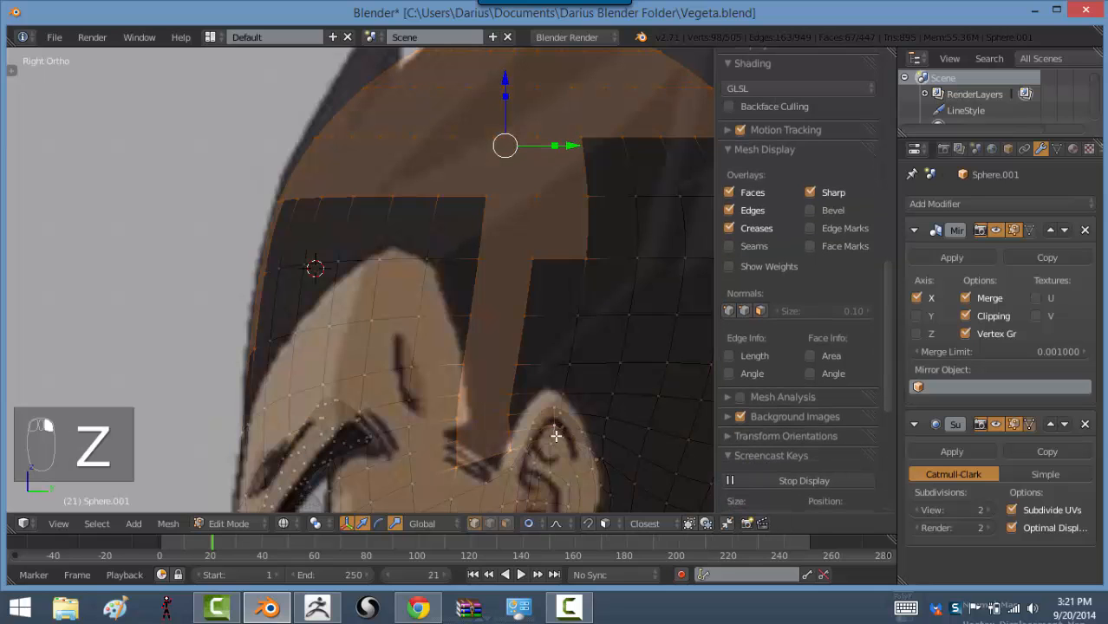
{"action": "right_click", "coordinate": [609, 451], "text": "shift"}
{"action": "right_click", "coordinate": [567, 440], "text": "shift"}
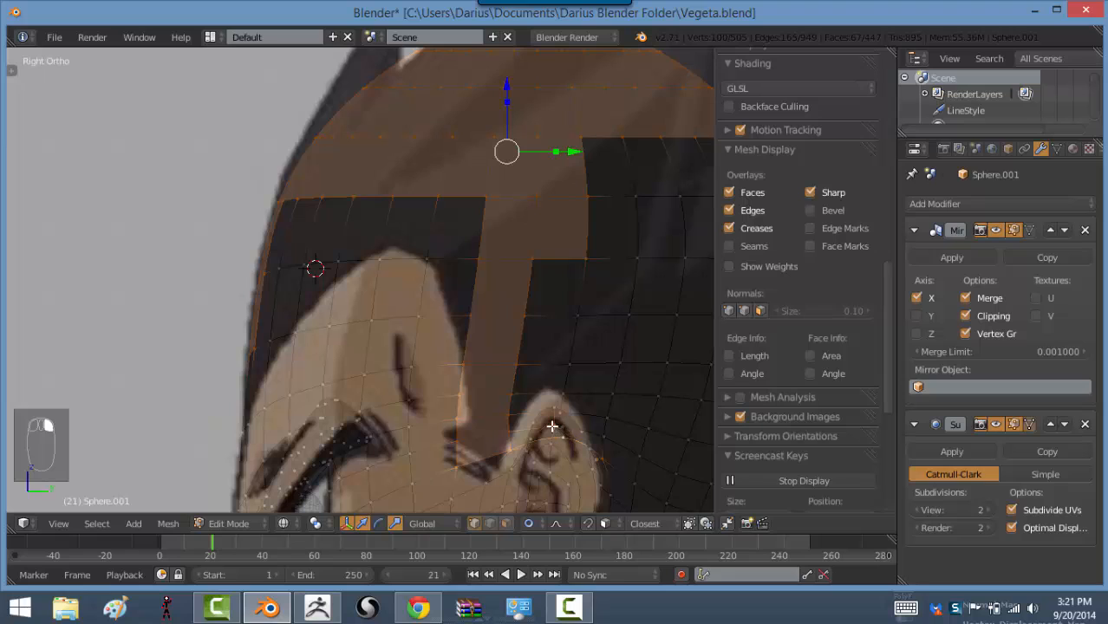
{"action": "right_click", "coordinate": [553, 427], "text": "shift"}
{"action": "right_click", "coordinate": [567, 423], "text": "shift"}
{"action": "right_click", "coordinate": [565, 410], "text": "shift"}
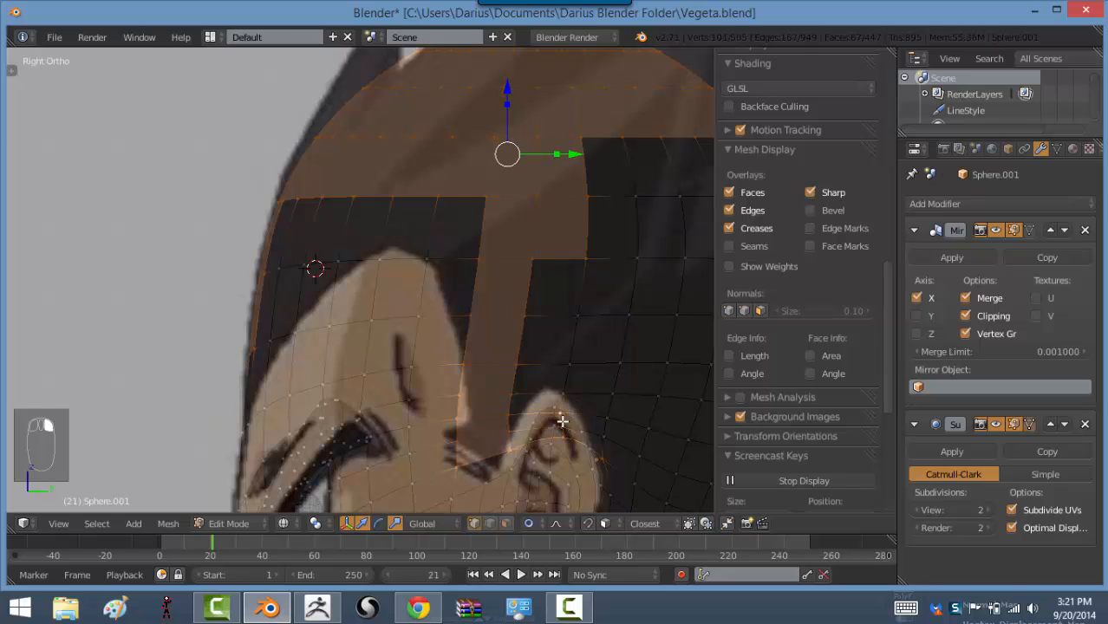
{"action": "right_click", "coordinate": [565, 423], "text": "shift"}
{"action": "right_click", "coordinate": [571, 421], "text": "shift"}
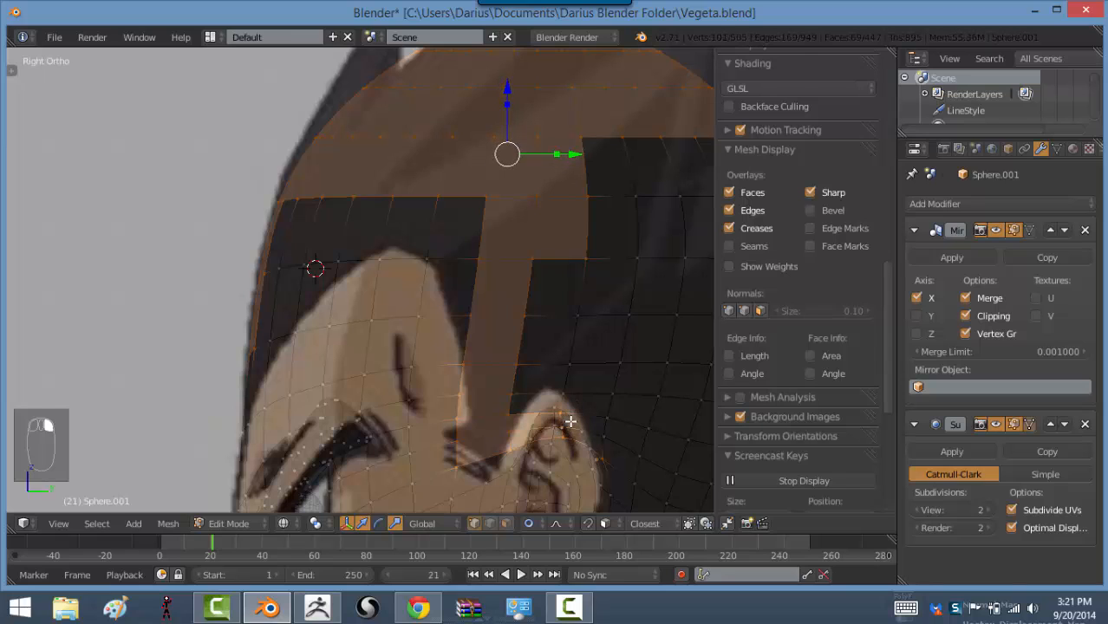
{"action": "right_click", "coordinate": [604, 434], "text": "shift"}
{"action": "right_click", "coordinate": [607, 416], "text": "shift"}
{"action": "right_click", "coordinate": [571, 395], "text": "shift"}
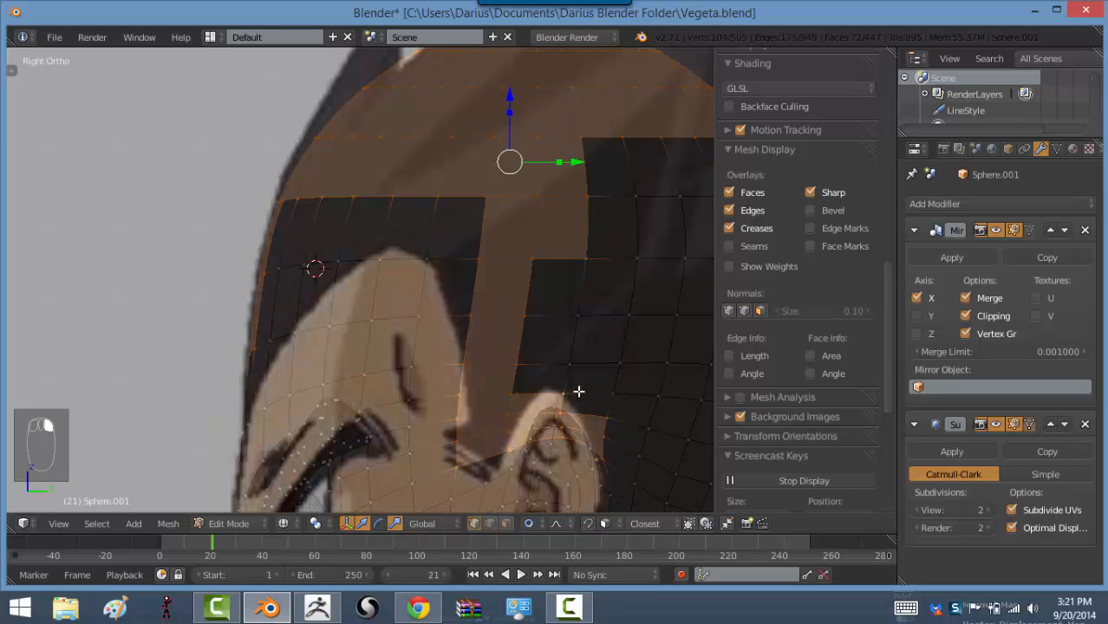
Extend the selection from above the ear up the side of the head toward the crown
{"action": "right_click", "coordinate": [614, 390], "text": "shift"}
{"action": "right_click", "coordinate": [621, 364], "text": "shift"}
{"action": "right_click", "coordinate": [570, 367], "text": "shift"}
{"action": "right_click", "coordinate": [586, 314], "text": "shift"}
{"action": "right_click", "coordinate": [627, 309], "text": "shift"}
{"action": "right_click", "coordinate": [638, 253], "text": "shift"}
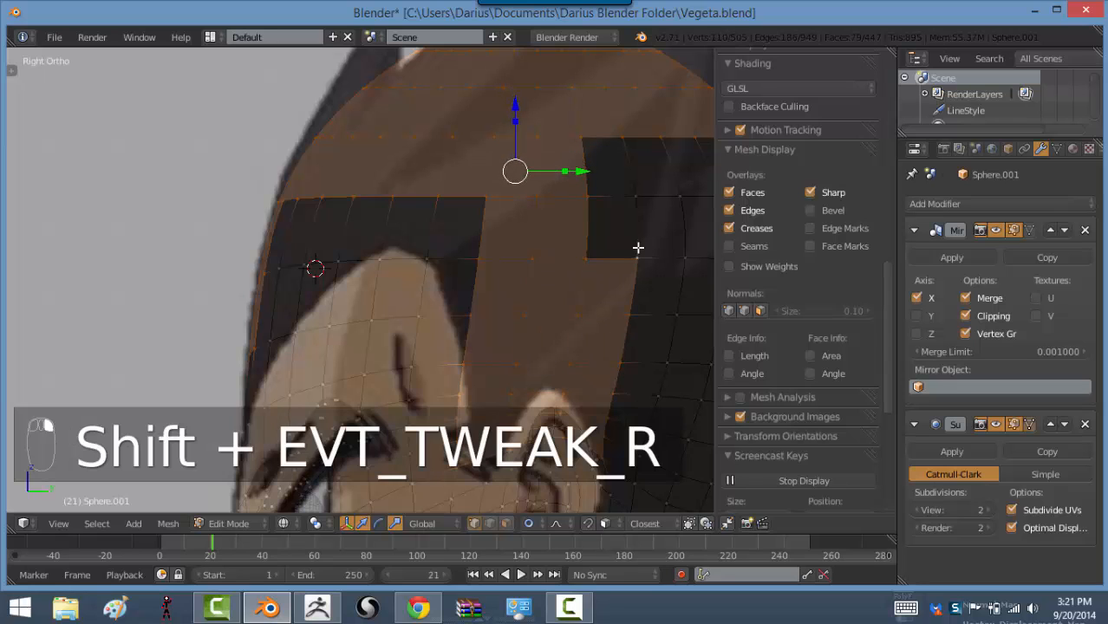
{"action": "right_click", "coordinate": [637, 201], "text": "shift"}
Circle-select the band of vertices just below the crown toward the back of the head
{"action": "middle_click_drag", "start_coordinate": [606, 278], "coordinate": [546, 251], "text": "shift"}
{"action": "middle_click_drag", "start_coordinate": [488, 279], "coordinate": [457, 249], "text": "shift"}
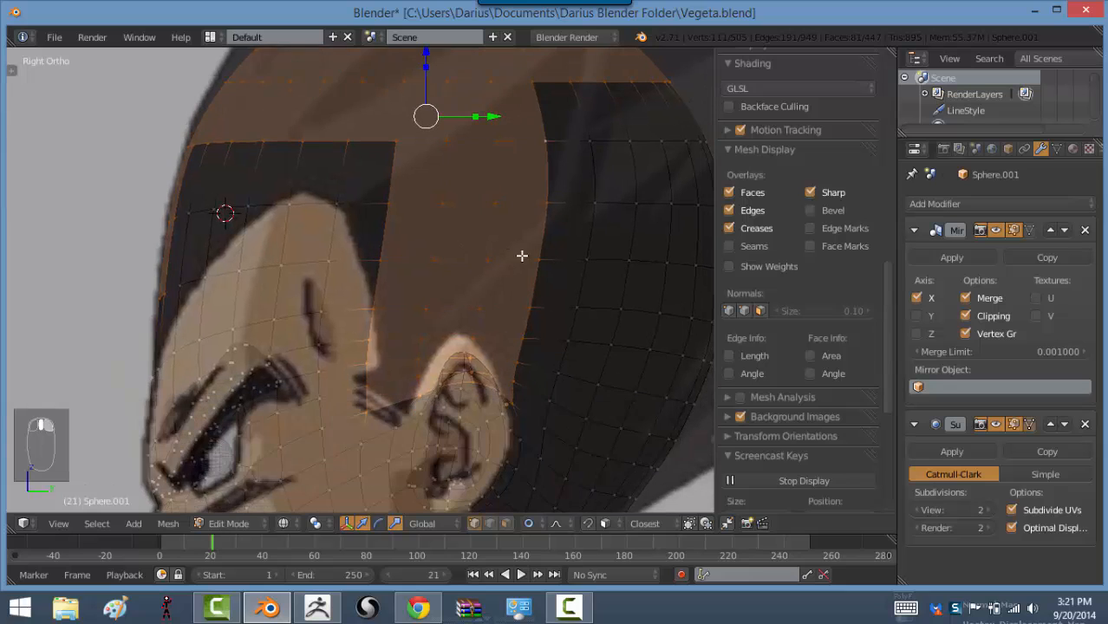
{"action": "key", "text": "c"}
{"action": "mouse_move", "coordinate": [560, 124]}
{"action": "left_mouse_down"}
{"action": "mouse_move", "coordinate": [661, 131]}
{"action": "mouse_move", "coordinate": [723, 224]}
{"action": "mouse_move", "coordinate": [631, 186]}
{"action": "mouse_move", "coordinate": [685, 210]}
{"action": "mouse_move", "coordinate": [651, 250]}
{"action": "mouse_move", "coordinate": [568, 246]}
{"action": "left_mouse_up"}
{"action": "right_click", "coordinate": [579, 257]}
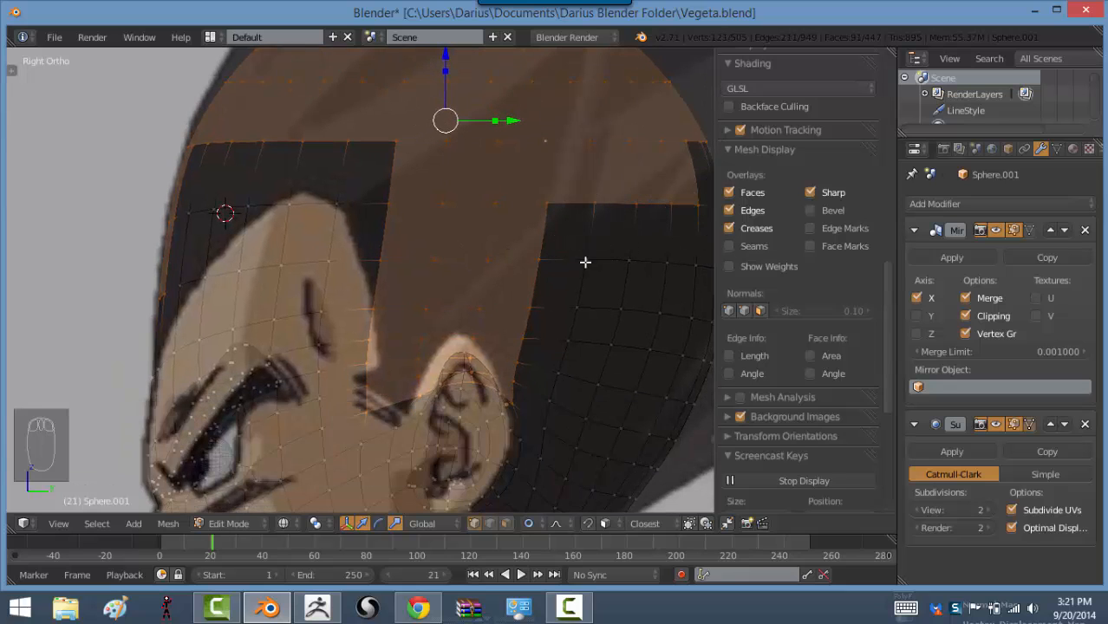
Add the remaining vertices of the back of the head down to the nape with circle and box selection
{"action": "mouse_move", "coordinate": [586, 260]}
{"action": "middle_mouse_down", "text": "shift"}
{"action": "mouse_move", "coordinate": [542, 265]}
{"action": "mouse_move", "coordinate": [505, 247]}
{"action": "middle_mouse_up", "text": "shift"}
{"action": "key", "text": "c"}
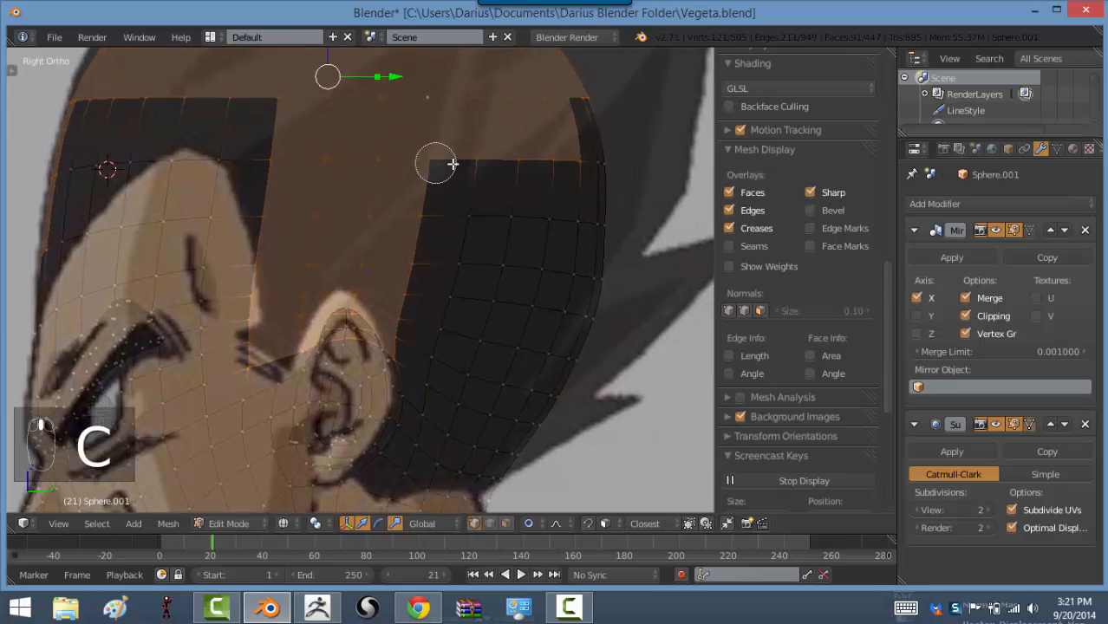
{"action": "mouse_move", "coordinate": [451, 164]}
{"action": "left_mouse_down"}
{"action": "mouse_move", "coordinate": [599, 161]}
{"action": "mouse_move", "coordinate": [465, 229]}
{"action": "mouse_move", "coordinate": [590, 206]}
{"action": "mouse_move", "coordinate": [601, 267]}
{"action": "mouse_move", "coordinate": [559, 371]}
{"action": "mouse_move", "coordinate": [485, 470]}
{"action": "mouse_move", "coordinate": [403, 485]}
{"action": "mouse_move", "coordinate": [421, 453]}
{"action": "mouse_move", "coordinate": [413, 487]}
{"action": "mouse_move", "coordinate": [458, 421]}
{"action": "mouse_move", "coordinate": [465, 458]}
{"action": "mouse_move", "coordinate": [577, 238]}
{"action": "mouse_move", "coordinate": [555, 244]}
{"action": "mouse_move", "coordinate": [481, 357]}
{"action": "mouse_move", "coordinate": [441, 264]}
{"action": "mouse_move", "coordinate": [438, 358]}
{"action": "mouse_move", "coordinate": [416, 394]}
{"action": "mouse_move", "coordinate": [428, 384]}
{"action": "mouse_move", "coordinate": [396, 477]}
{"action": "mouse_move", "coordinate": [362, 494]}
{"action": "mouse_move", "coordinate": [393, 478]}
{"action": "mouse_move", "coordinate": [425, 489]}
{"action": "left_mouse_up"}
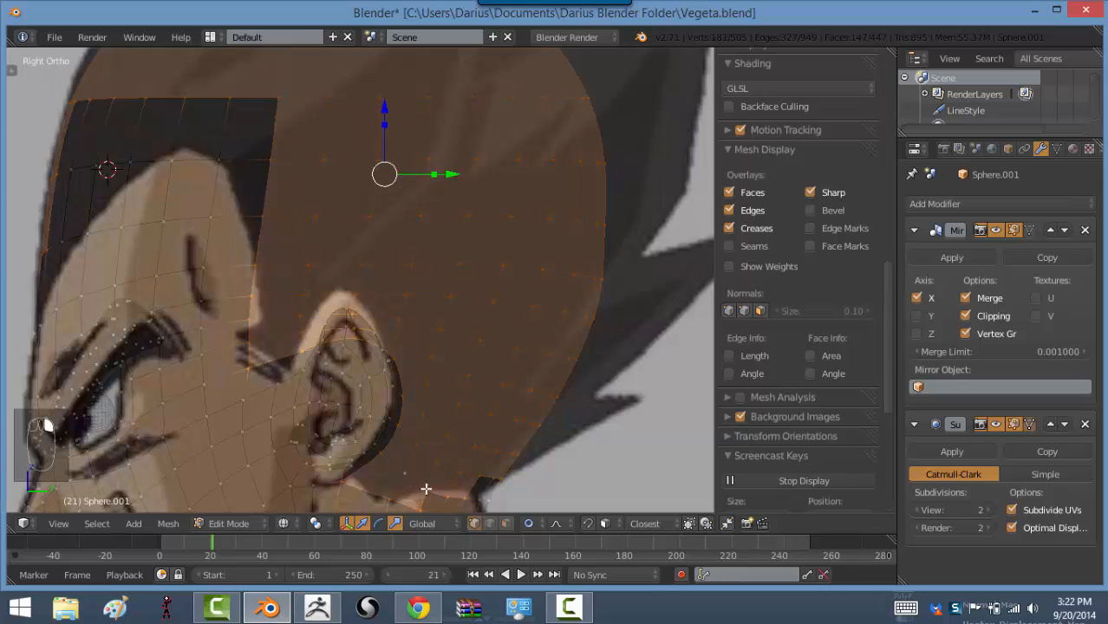
{"action": "scroll", "coordinate": [487, 396], "scroll_direction": "down", "scroll_amount": 4, "text": "ctrl"}
{"action": "key", "text": "b"}
{"action": "left_click_drag", "start_coordinate": [417, 415], "coordinate": [496, 457]}
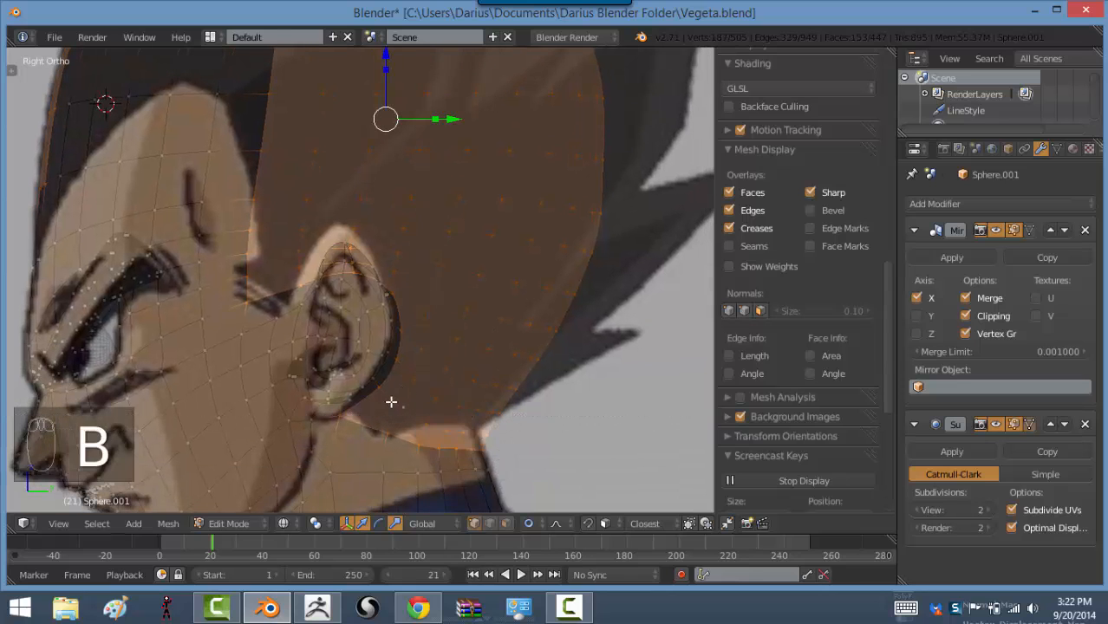
In solid shading, duplicate the selected hair area and fatten the copy outward by about 0.0073
{"action": "middle_click_drag", "start_coordinate": [391, 401], "coordinate": [364, 382]}
{"action": "key", "text": "z"}
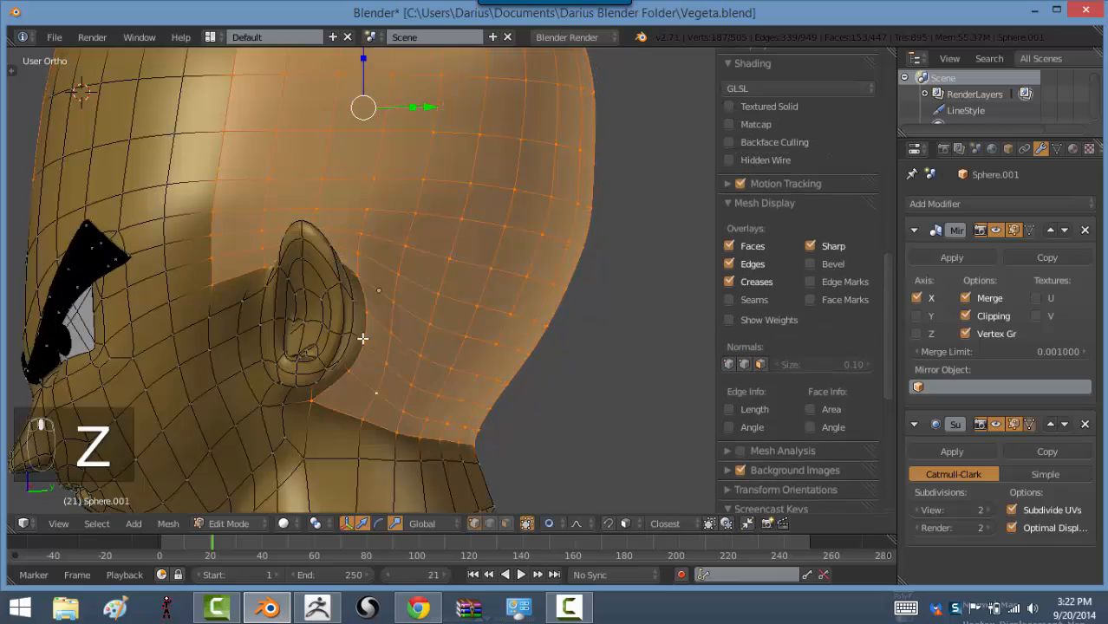
{"action": "scroll", "coordinate": [363, 339], "scroll_direction": "up", "scroll_amount": 2}
{"action": "middle_click_drag", "start_coordinate": [349, 299], "coordinate": [432, 301]}
{"action": "key", "text": "KP_3"}
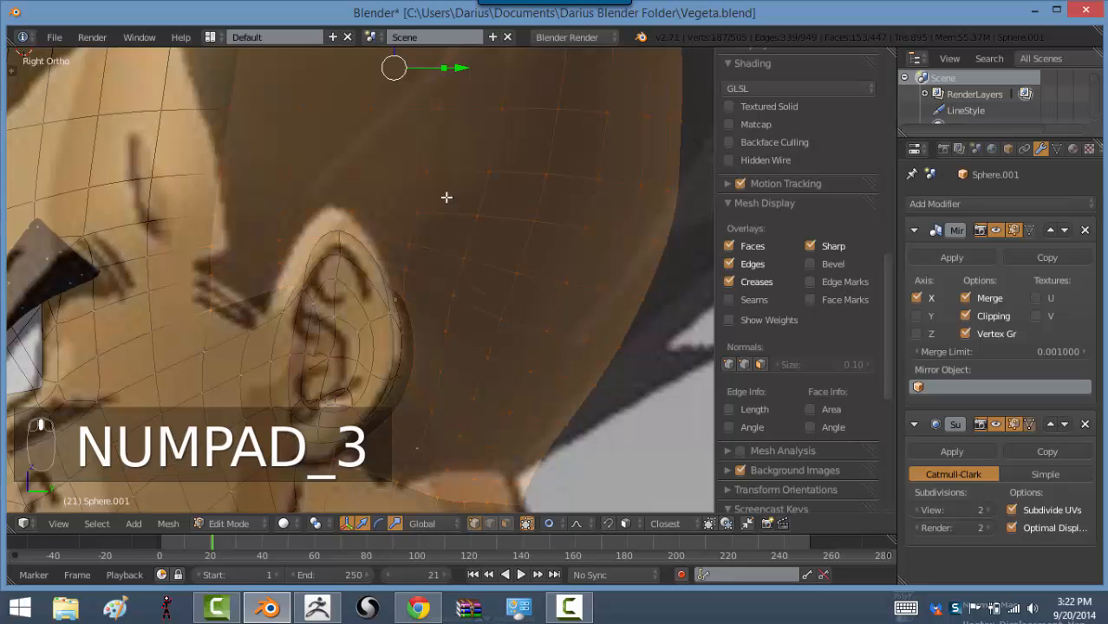
{"action": "scroll", "coordinate": [438, 218], "scroll_direction": "down", "scroll_amount": 3}
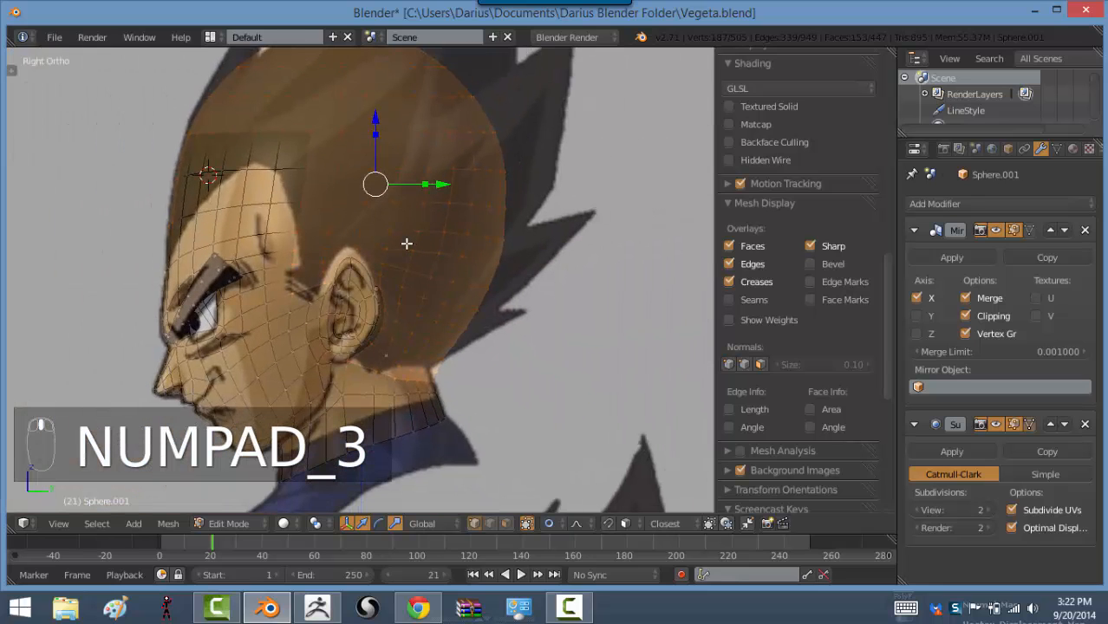
{"action": "key", "text": "shift+d"}
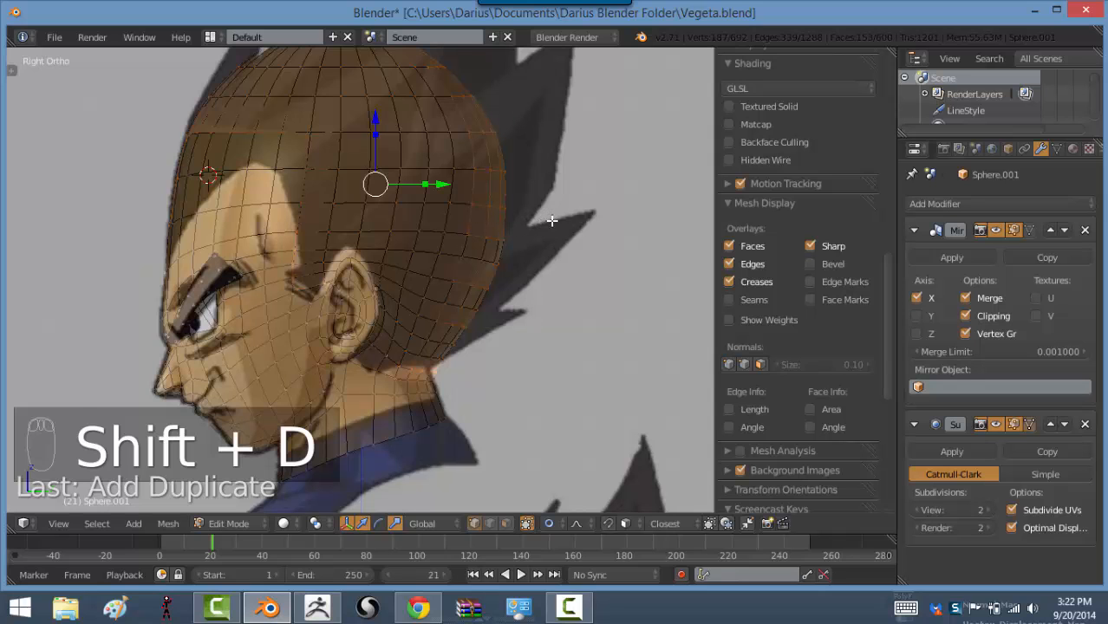
{"action": "key", "text": "alt+s"}
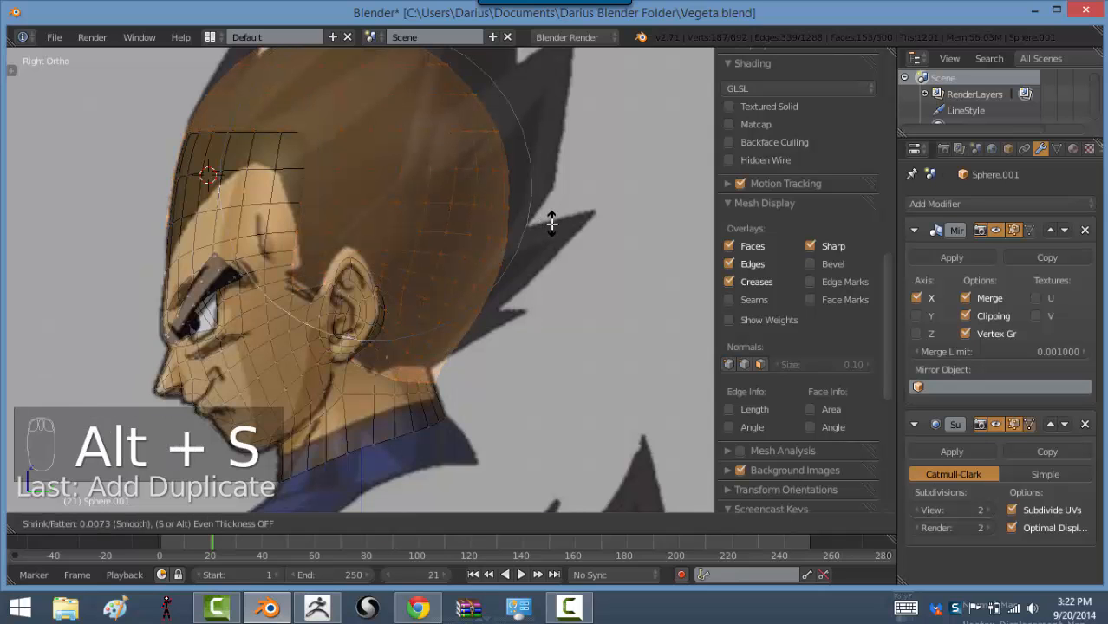
{"action": "left_click", "coordinate": [552, 224]}
In the front view, extrude the duplicated hair faces in place without moving them
{"action": "middle_click_drag", "start_coordinate": [373, 240], "coordinate": [510, 233]}
{"action": "key", "text": "KP_1"}
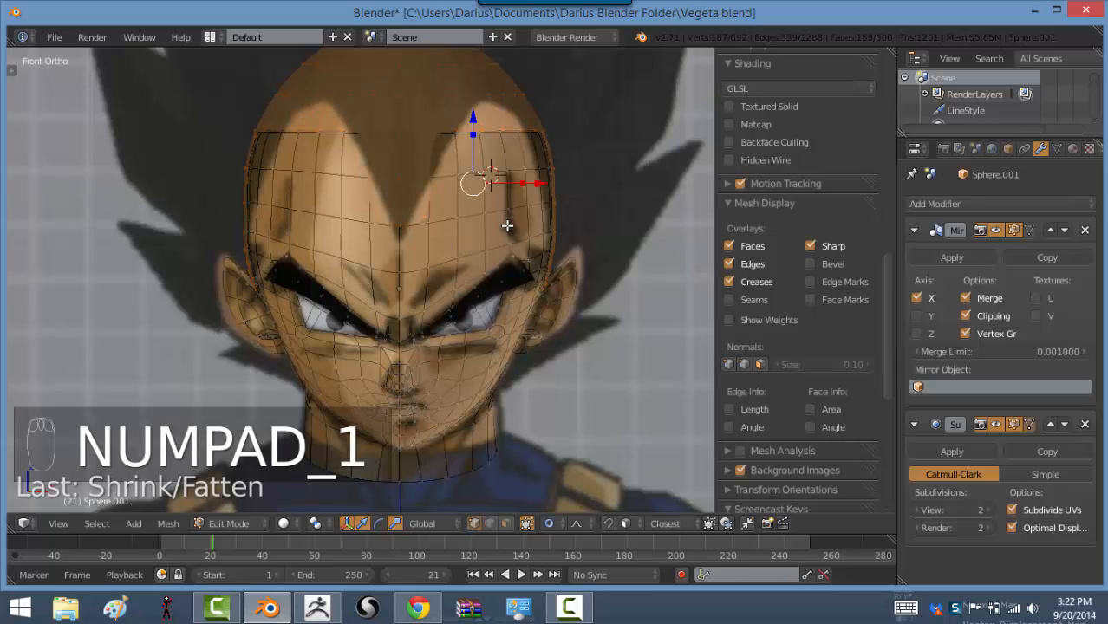
{"action": "key", "text": "e"}
{"action": "right_click", "coordinate": [588, 215]}
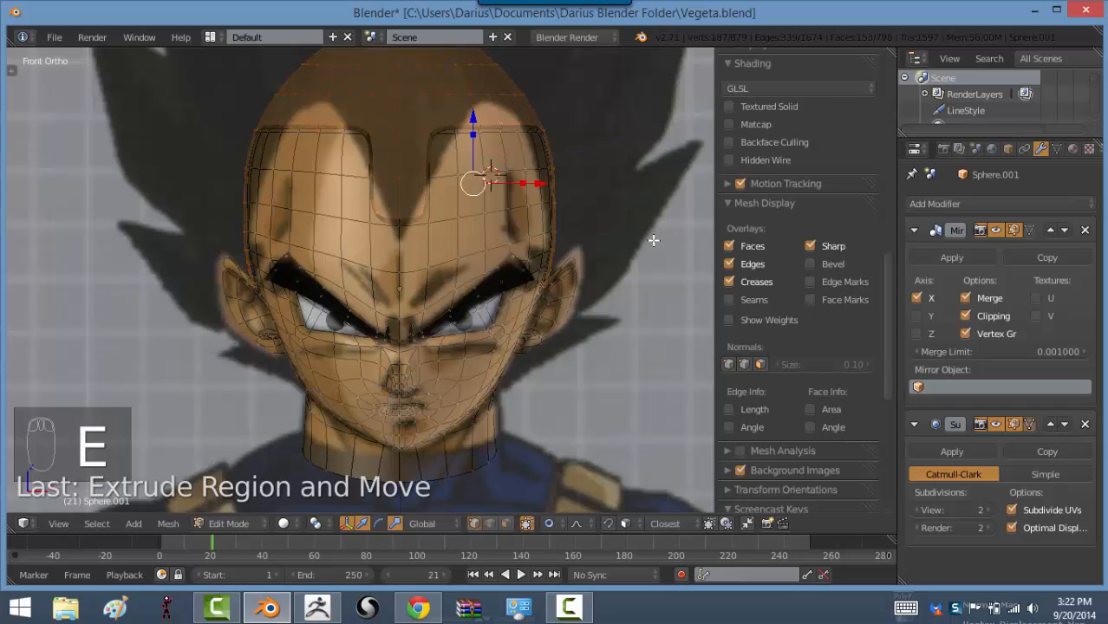
{"action": "right_click", "coordinate": [453, 143], "text": "alt"}
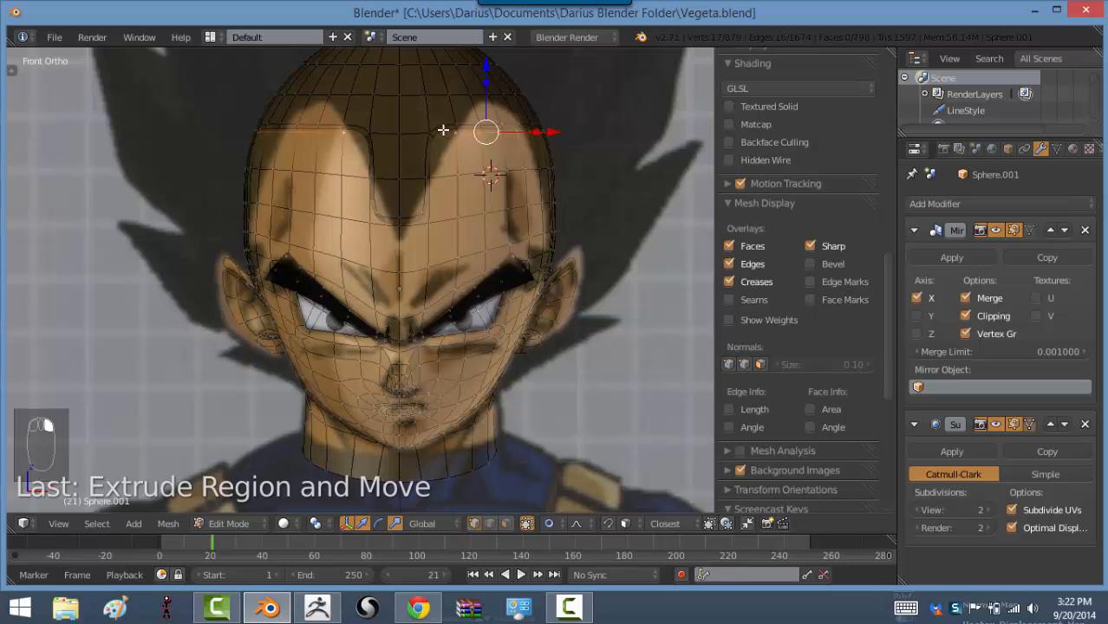
{"action": "right_click", "coordinate": [443, 131], "text": "alt"}
{"action": "right_click", "coordinate": [428, 199], "text": "alt"}
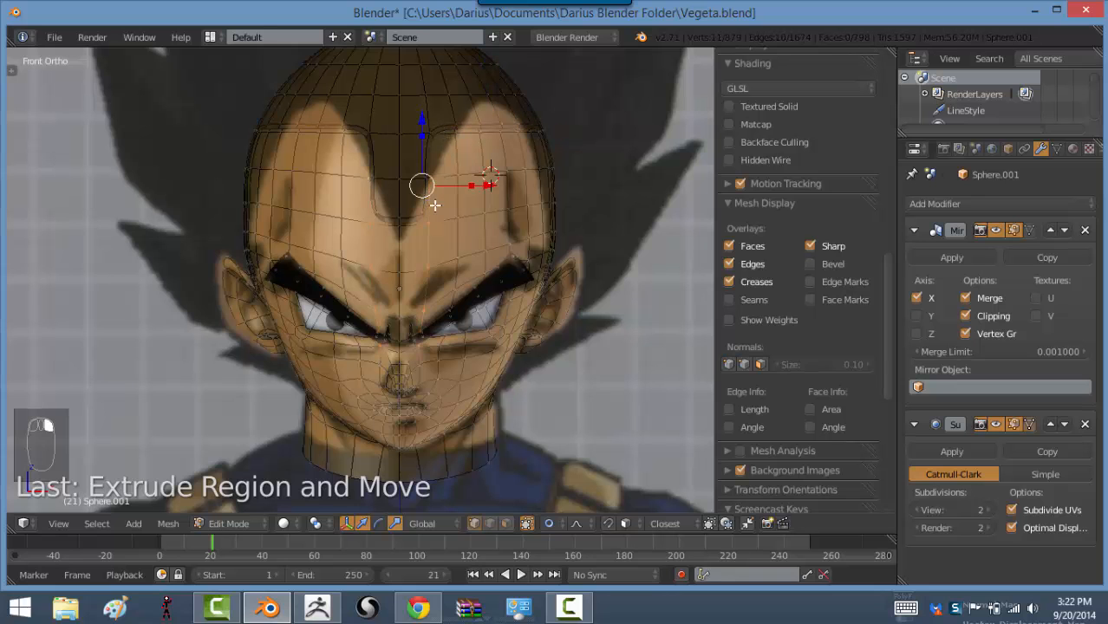
{"action": "key", "text": "z"}
{"action": "scroll", "coordinate": [446, 191], "scroll_direction": "up", "scroll_amount": 6}
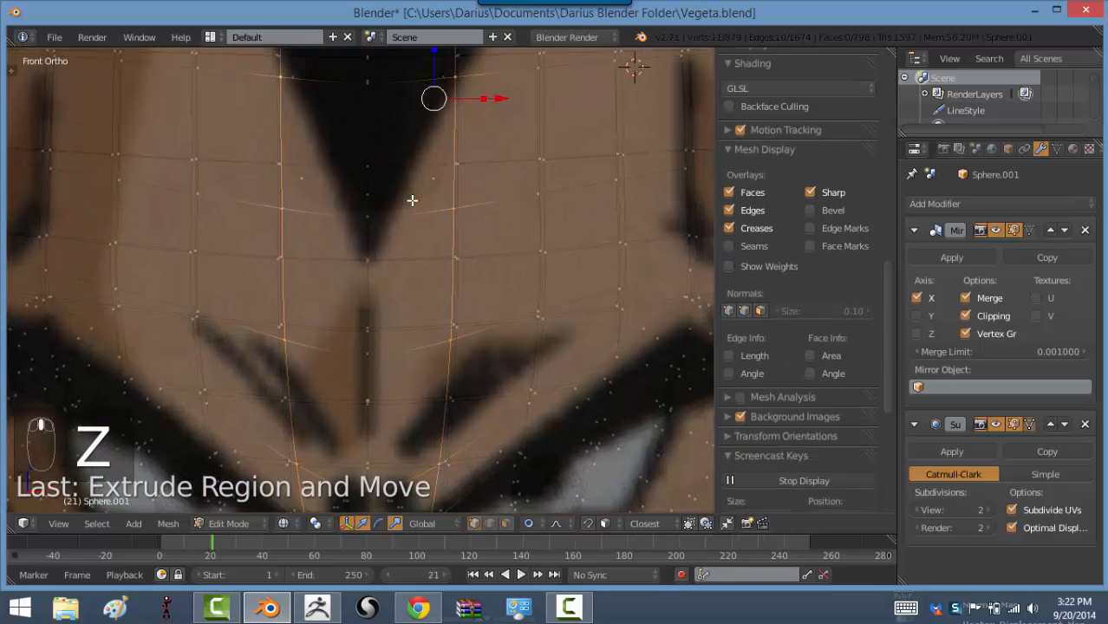
{"action": "right_click", "coordinate": [412, 192]}
Undo the recent edge selections and the in-place extrusion of the duplicated hair area
{"action": "key", "text": "ctrl+z"}
{"action": "key", "text": "ctrl+z"}
{"action": "key", "text": "ctrl+z"}
{"action": "key", "text": "ctrl+z"}
{"action": "key", "text": "ctrl+z"}
{"action": "key", "text": "ctrl+z"}
{"action": "key", "text": "ctrl+z"}
{"action": "key", "text": "ctrl+z"}
{"action": "key", "text": "ctrl+z"}
{"action": "key", "text": "ctrl+z"}
{"action": "key", "text": "ctrl+z"}
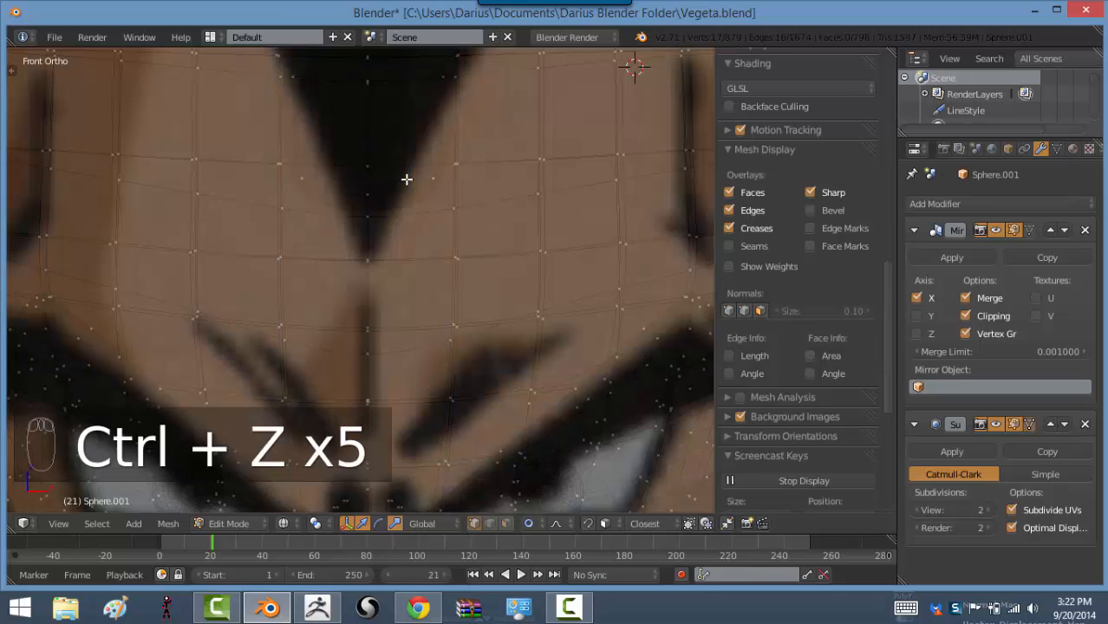
{"action": "key", "text": "ctrl+z"}
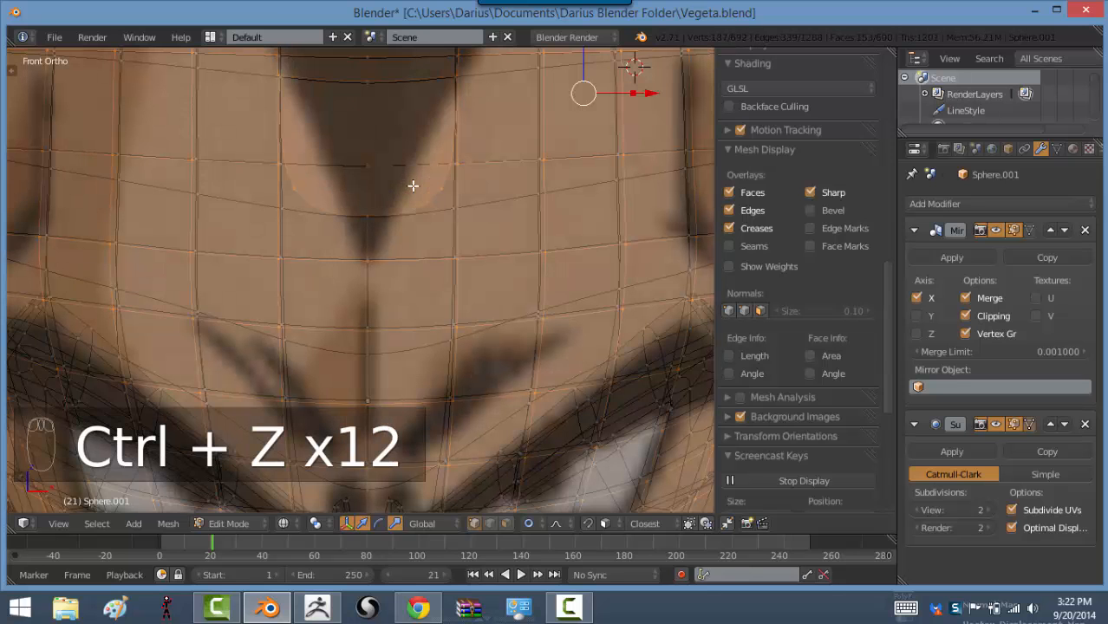
Extrude the hair faces in place again, turn off proportional editing, and shrink the extruded faces inward along their normals
{"action": "scroll", "coordinate": [487, 252], "scroll_direction": "down", "scroll_amount": 6}
{"action": "key", "text": "e"}
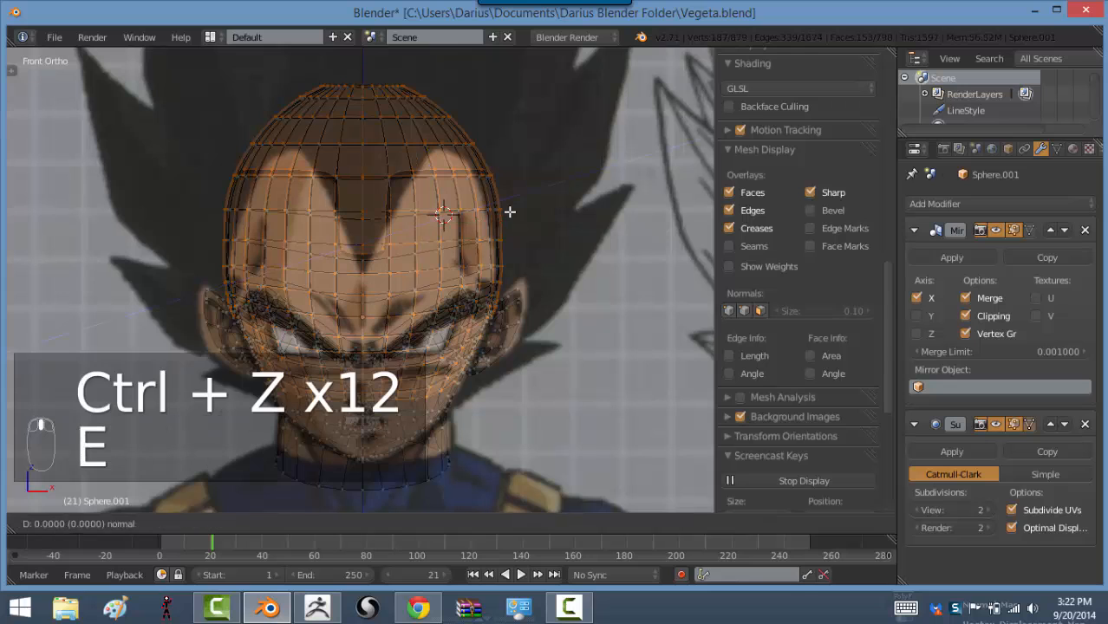
{"action": "right_click", "coordinate": [513, 207]}
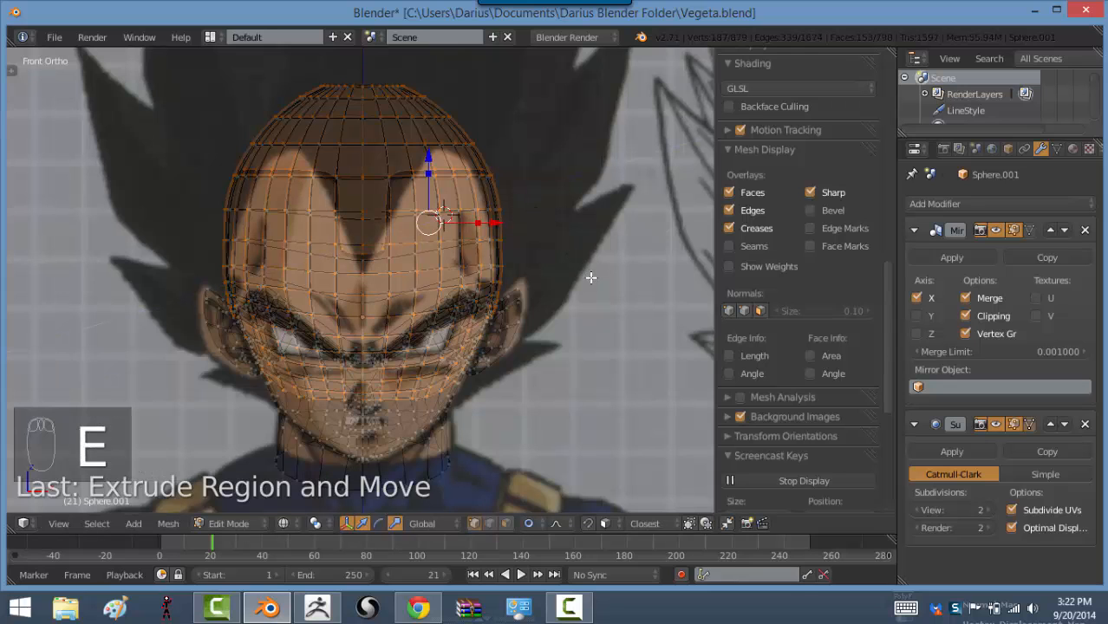
{"action": "key", "text": "alt+s"}
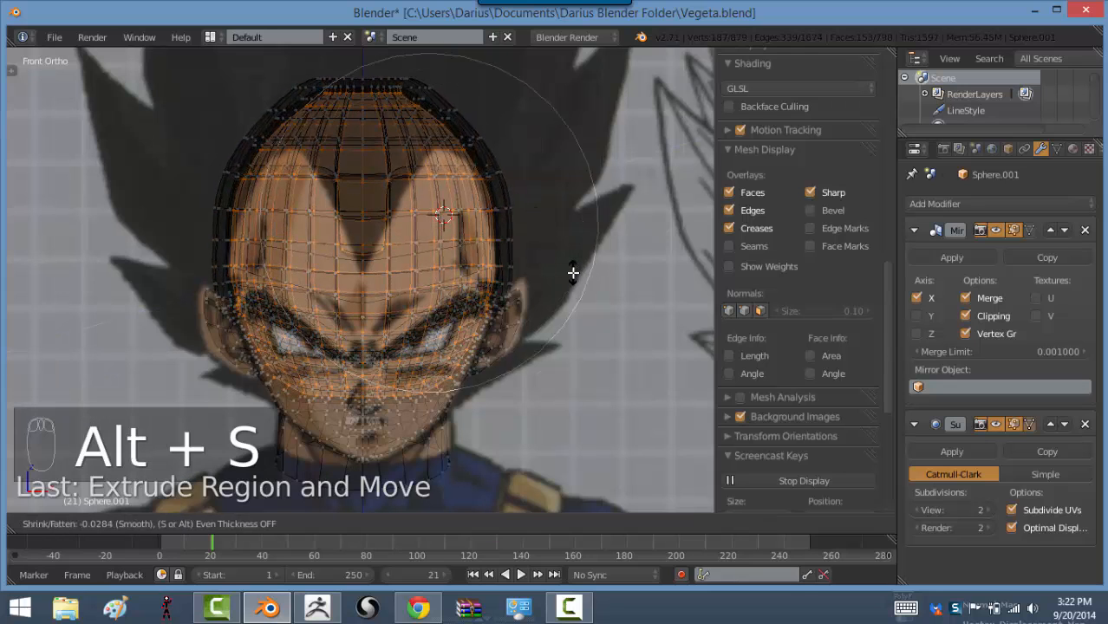
{"action": "right_click", "coordinate": [573, 273]}
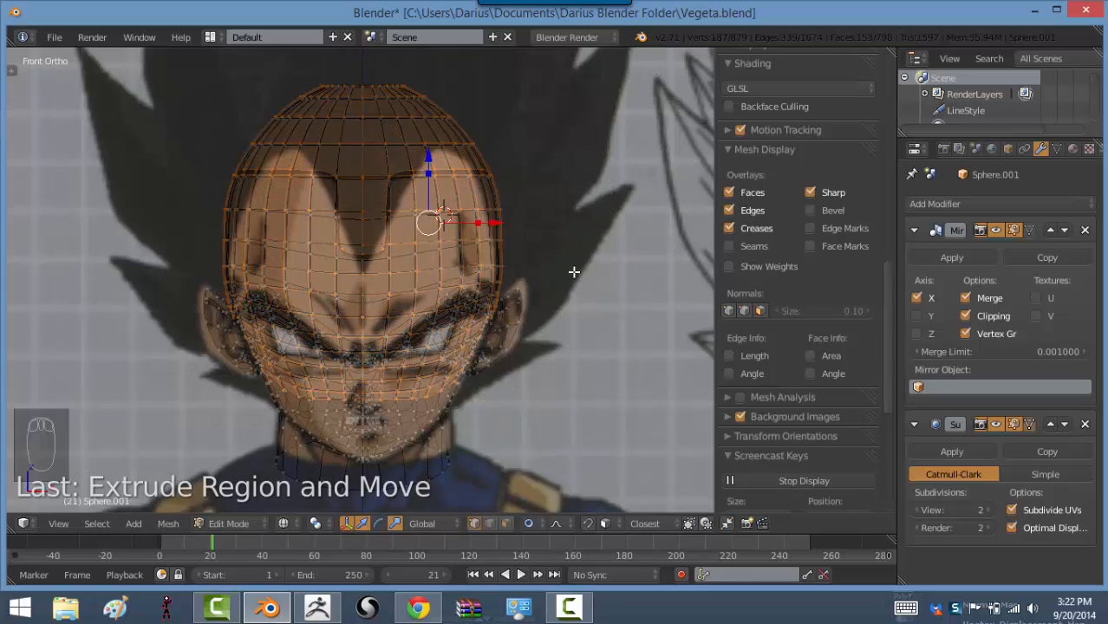
{"action": "key", "text": "alt+o"}
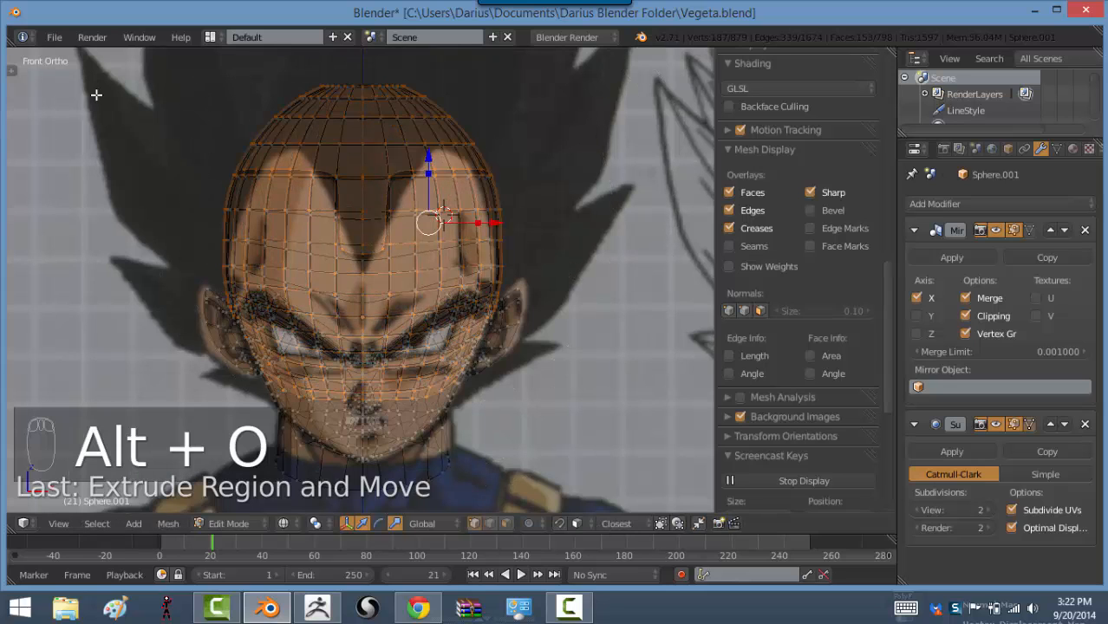
{"action": "key", "text": "alt+s"}
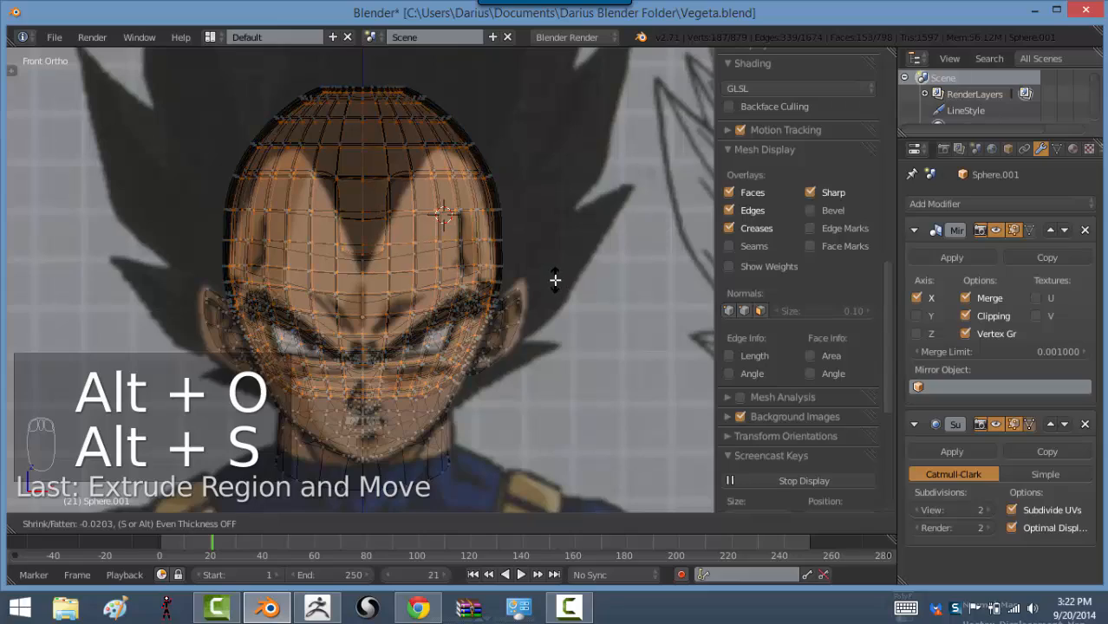
{"action": "left_click", "coordinate": [525, 261]}
Select the entire linked hair shell in solid shading, recalculate its normals, and inspect the head in Object Mode
{"action": "key", "text": "z"}
{"action": "middle_click_drag", "start_coordinate": [526, 261], "coordinate": [400, 265]}
{"action": "key", "text": "a"}
{"action": "key", "text": "a"}
{"action": "key", "text": "a"}
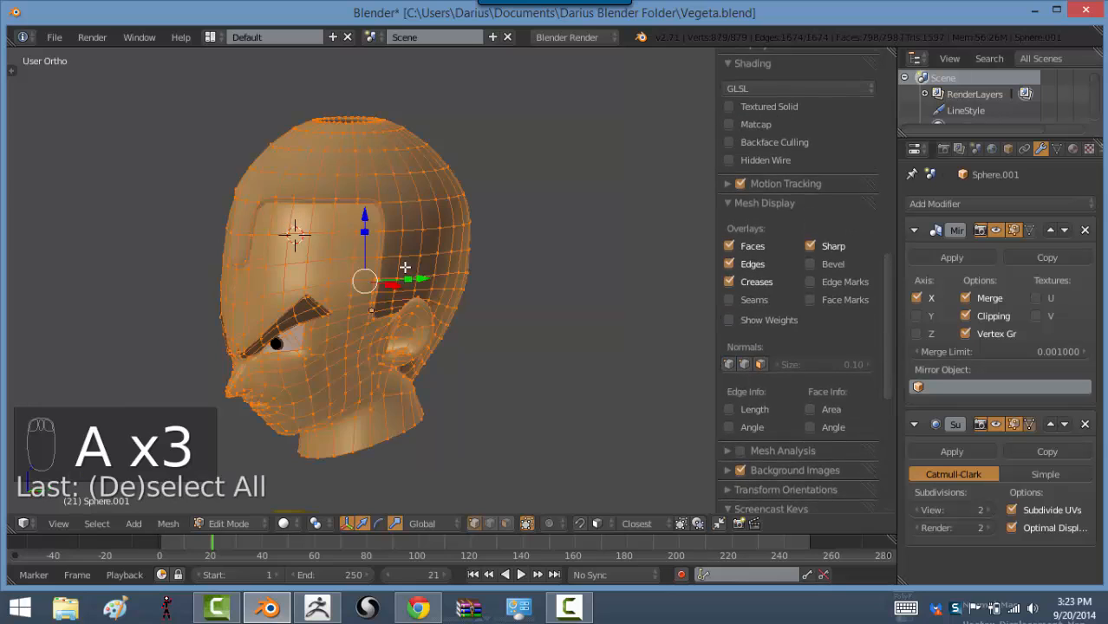
{"action": "right_click", "coordinate": [437, 171]}
{"action": "key", "text": "ctrl+l"}
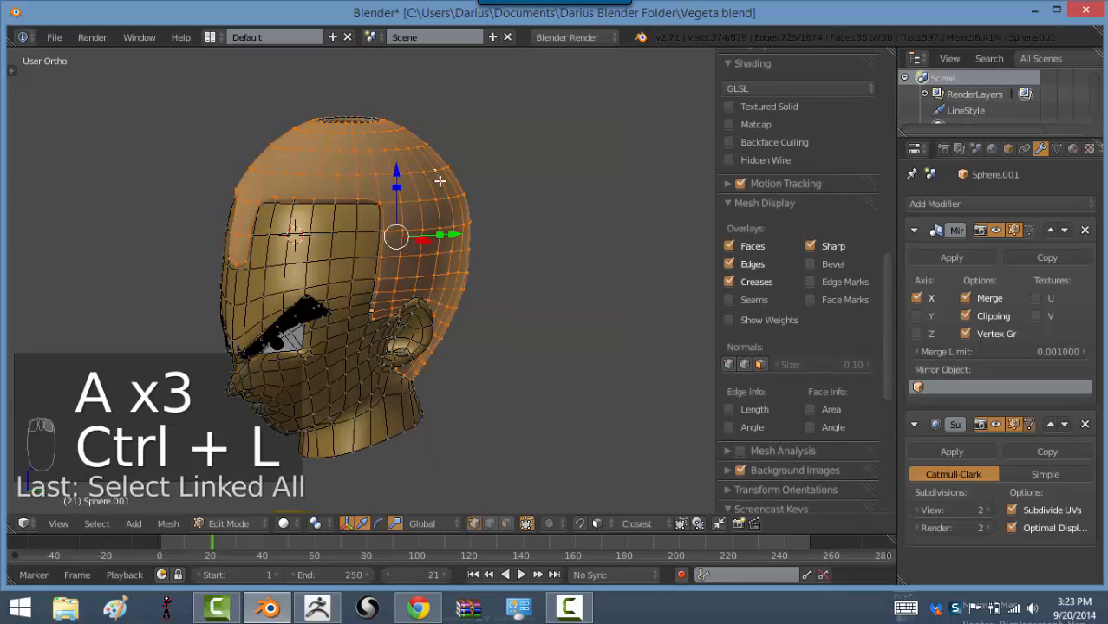
{"action": "key", "text": "ctrl+n"}
{"action": "key", "text": "Tab"}
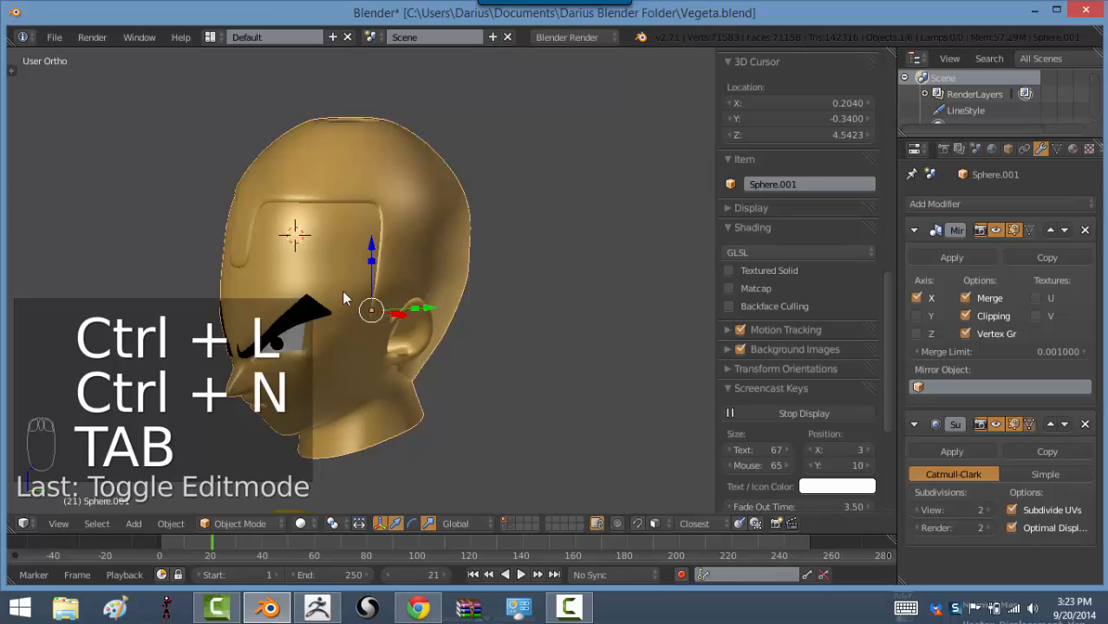
{"action": "middle_click_drag", "start_coordinate": [344, 300], "coordinate": [423, 279]}
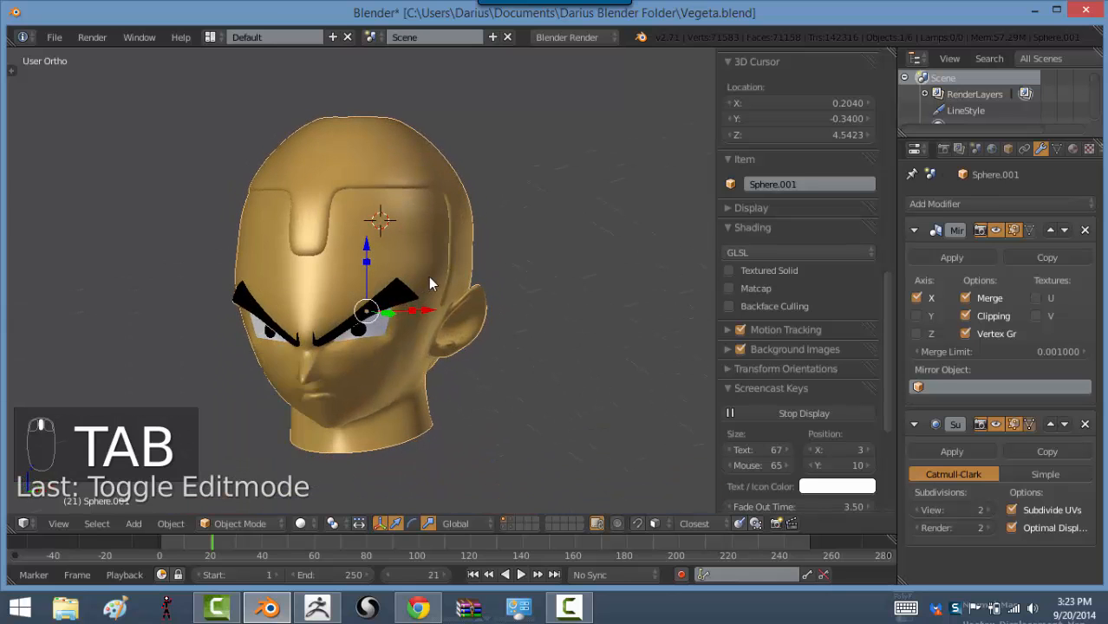
{"action": "key", "text": "KP_1"}
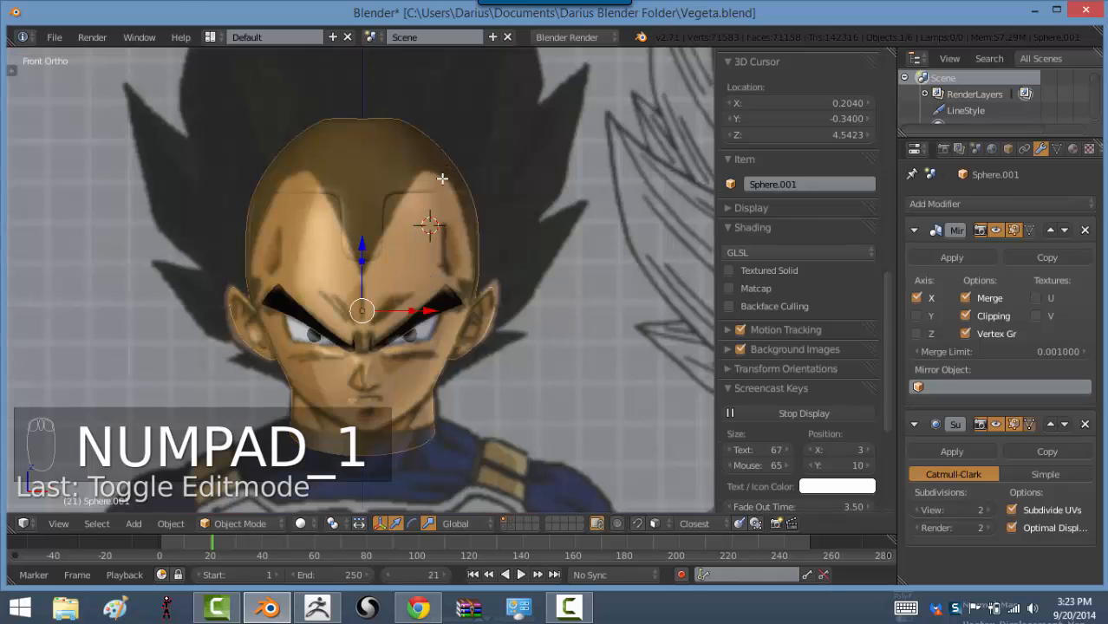
In Edit Mode, assign the black Material.008 to the linked hair shell
{"action": "key", "text": "Tab"}
{"action": "key", "text": "ctrl+l"}
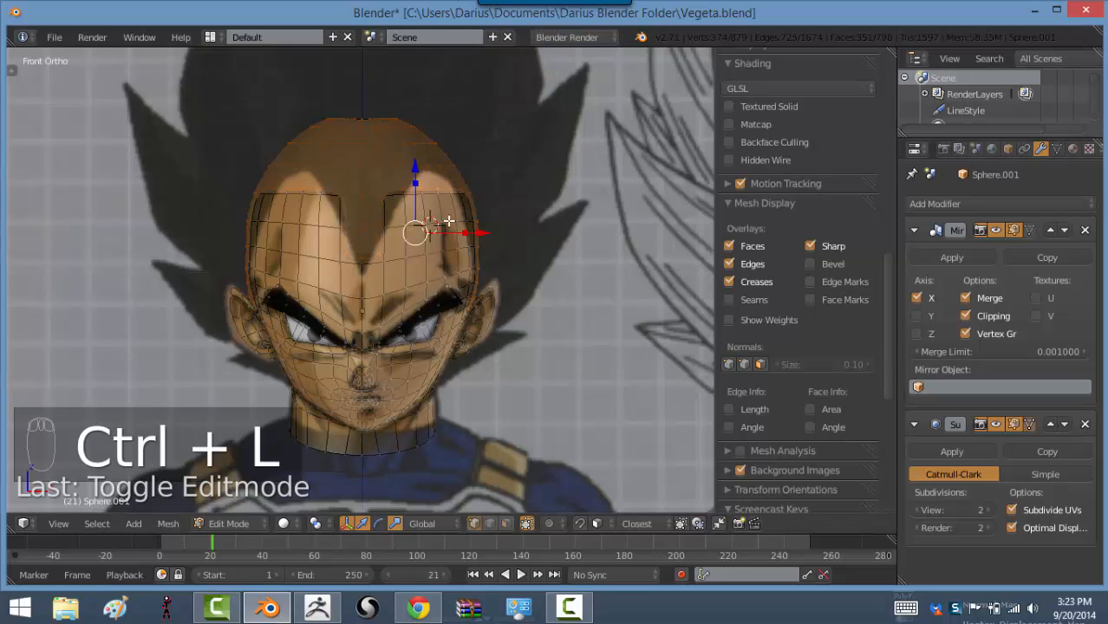
{"action": "key", "text": "ctrl+l"}
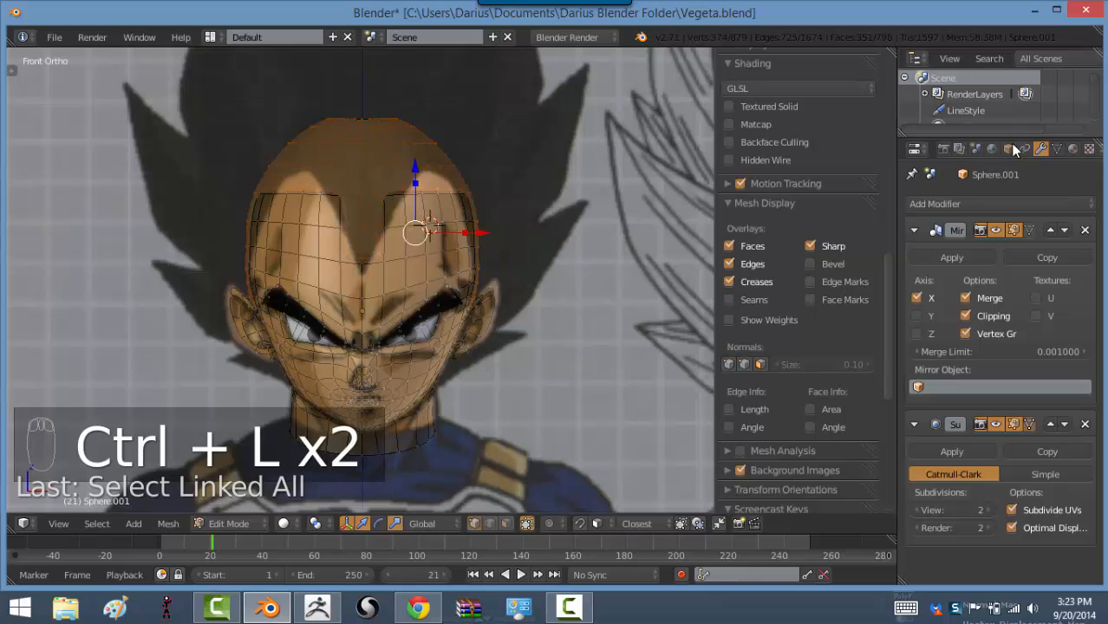
{"action": "left_click", "coordinate": [1072, 149]}
{"action": "left_click", "coordinate": [943, 275]}
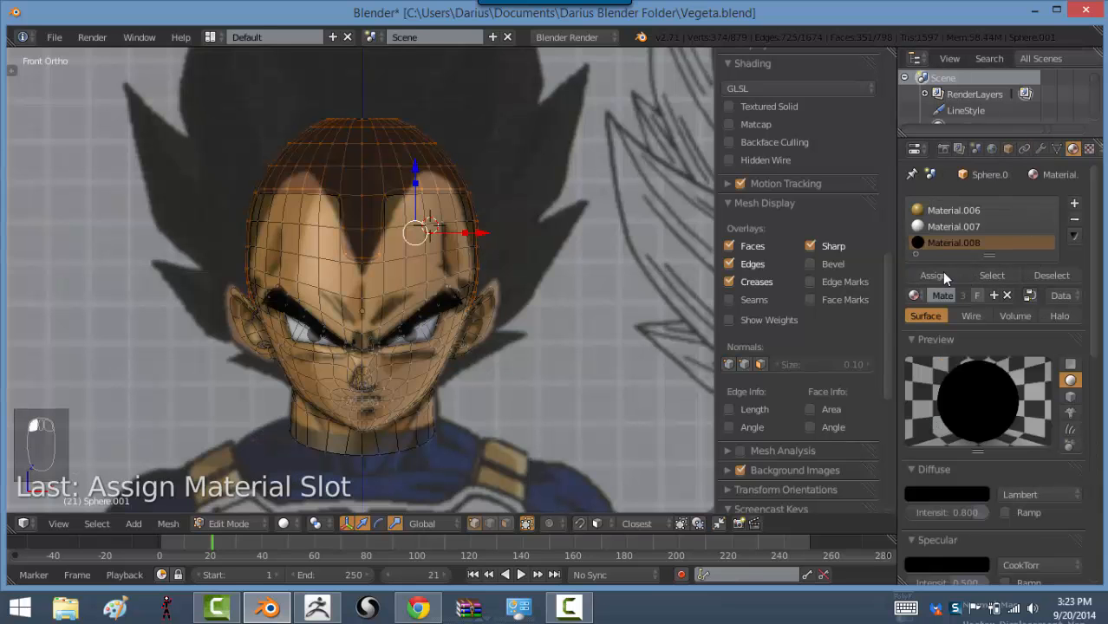
Add a loop cut along the thin rim of the hair shell at the forehead hairline
{"action": "scroll", "coordinate": [401, 233], "scroll_direction": "up", "scroll_amount": 8}
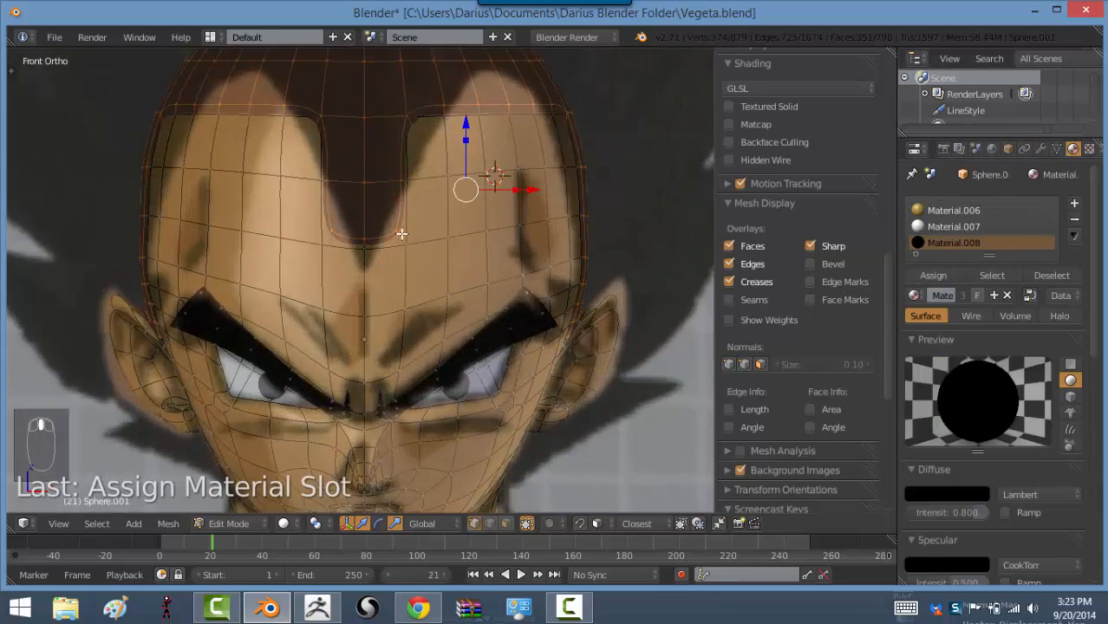
{"action": "key", "text": "z"}
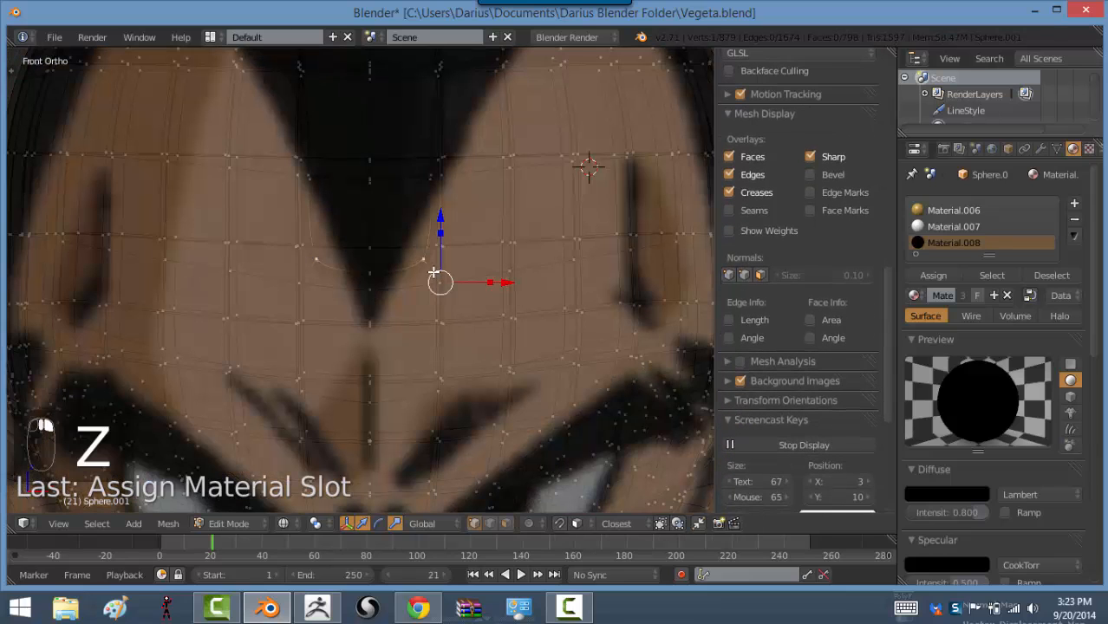
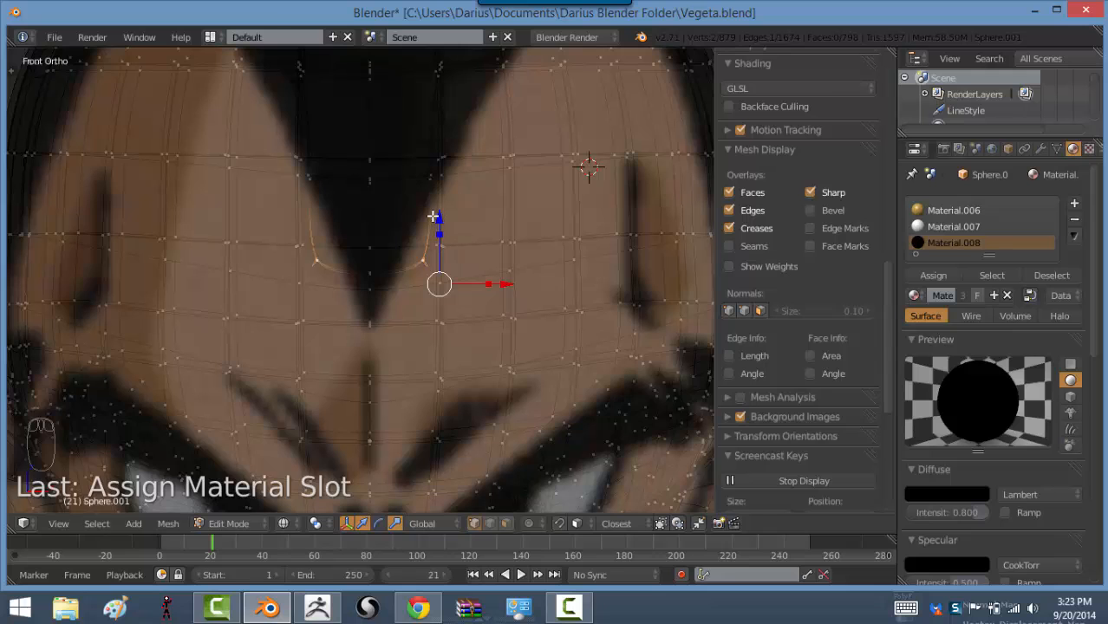
{"action": "key", "text": "z"}
{"action": "mouse_move", "coordinate": [434, 216]}
{"action": "middle_mouse_down"}
{"action": "mouse_move", "coordinate": [497, 334]}
{"action": "mouse_move", "coordinate": [328, 294]}
{"action": "mouse_move", "coordinate": [340, 309]}
{"action": "middle_mouse_up"}
{"action": "key", "text": "ctrl+r"}
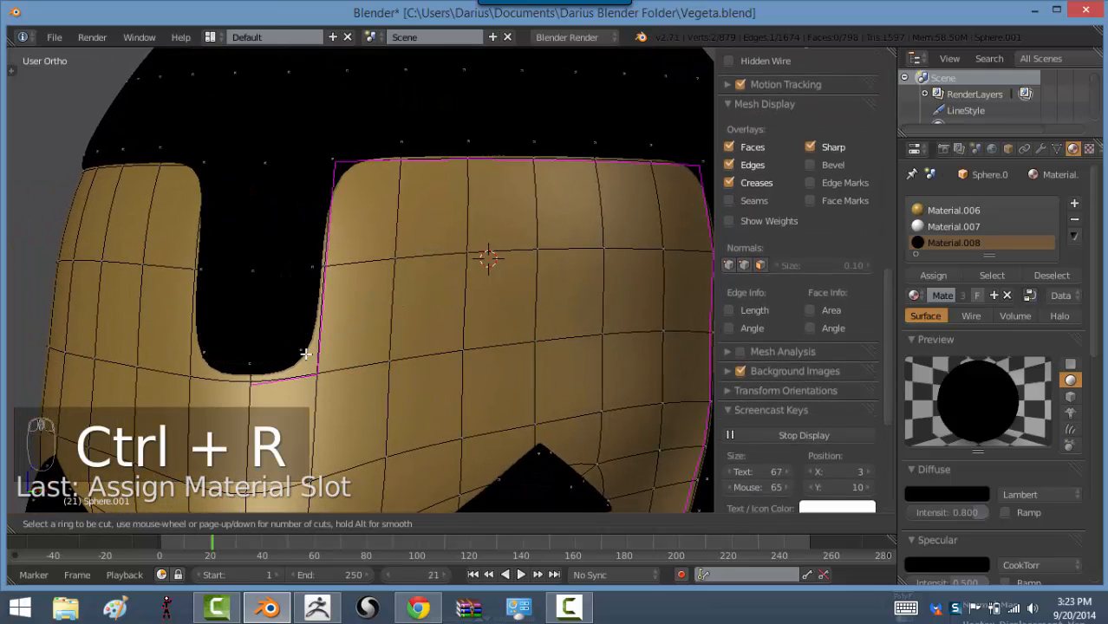
{"action": "left_click", "coordinate": [305, 354]}
{"action": "left_click", "coordinate": [304, 354]}
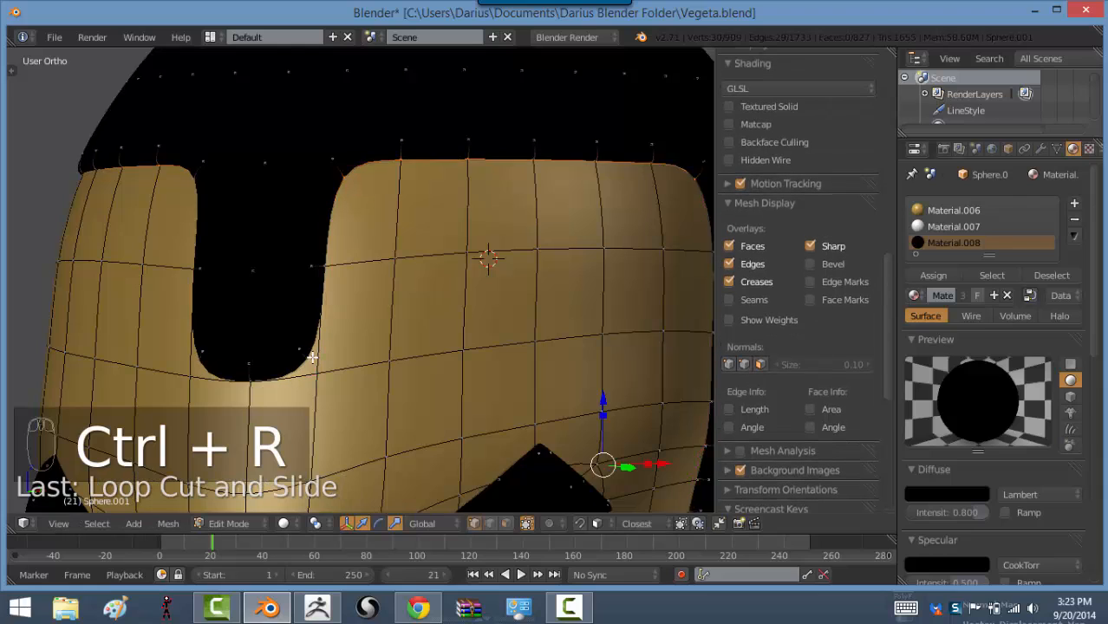
Mark the new edge loop around the hair shell's rim as a seam
{"action": "key", "text": "z"}
{"action": "middle_click_drag", "start_coordinate": [389, 251], "coordinate": [413, 216]}
{"action": "scroll", "coordinate": [413, 216], "scroll_direction": "down", "scroll_amount": 5}
{"action": "middle_click_drag", "start_coordinate": [482, 317], "coordinate": [431, 368]}
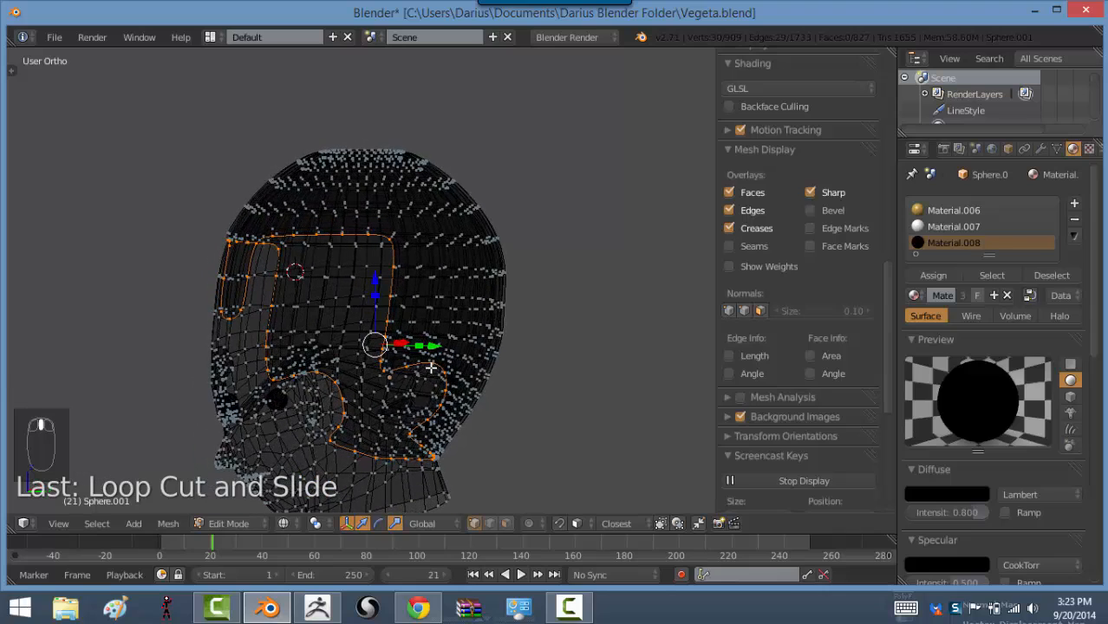
{"action": "key", "text": "ctrl+e"}
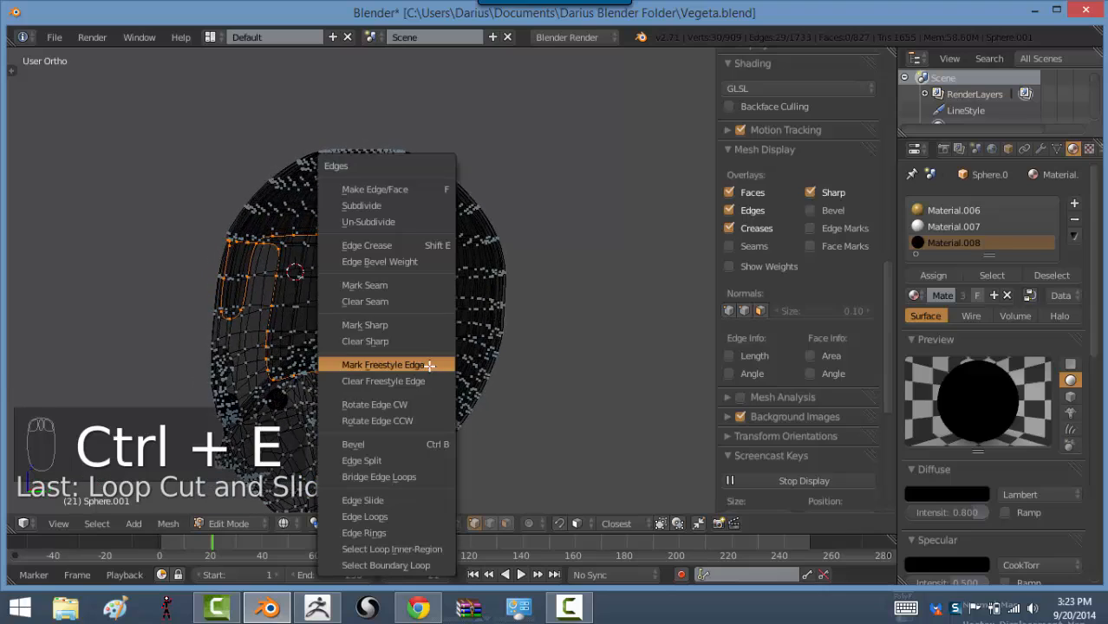
{"action": "left_click", "coordinate": [415, 285]}
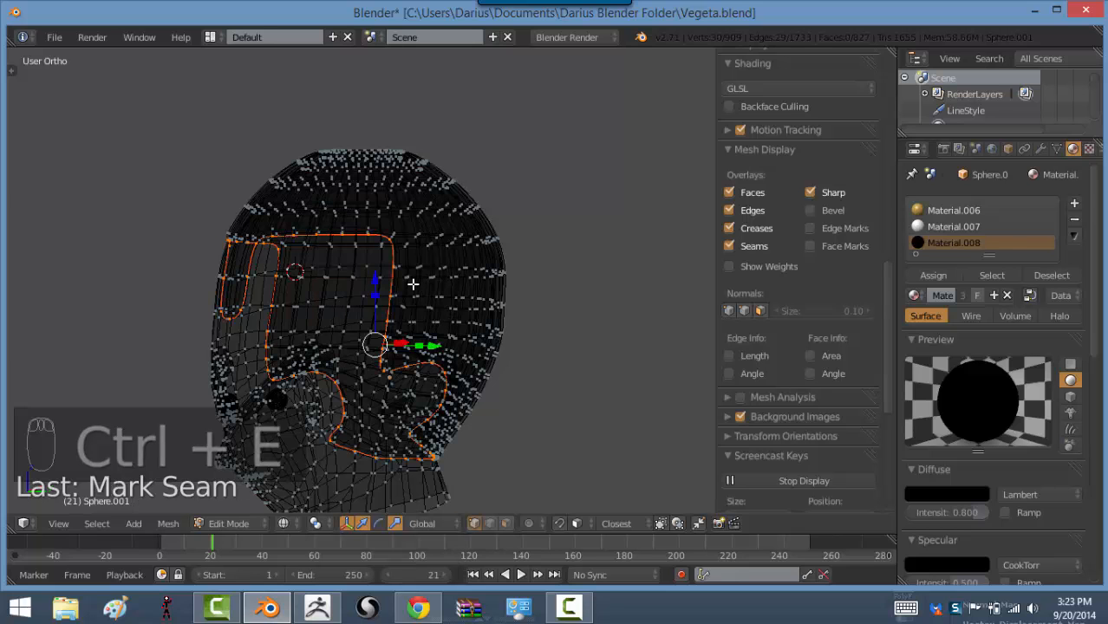
{"action": "middle_click_drag", "start_coordinate": [424, 288], "coordinate": [407, 308]}
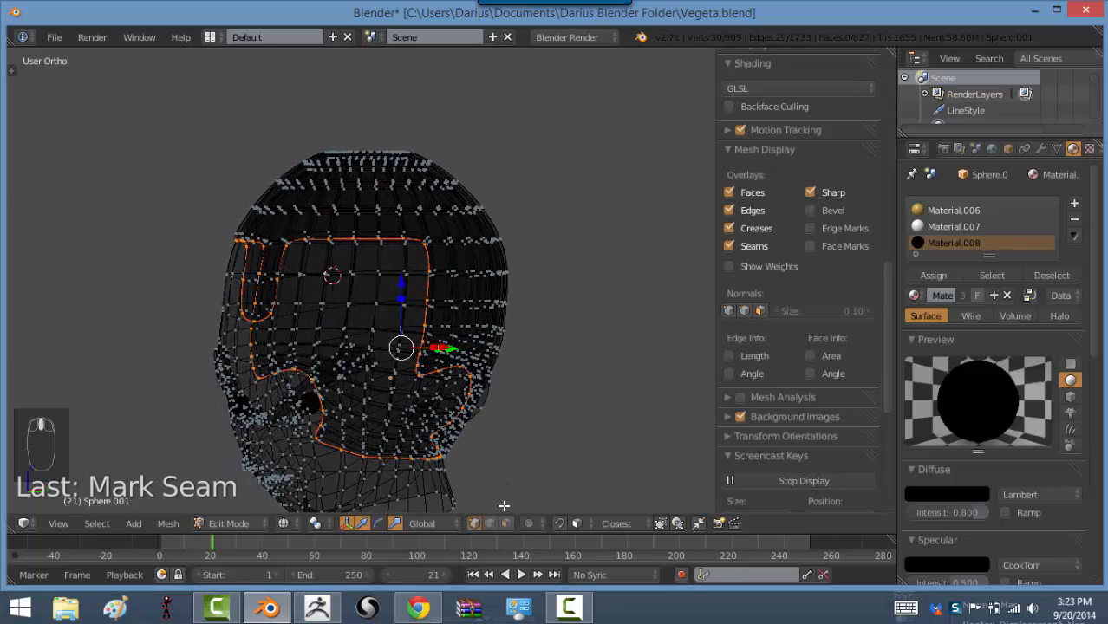
Switch to face selection and try to select the hair shell's linked faces from a face above the forehead hairline
{"action": "left_click", "coordinate": [508, 525]}
{"action": "mouse_move", "coordinate": [445, 362]}
{"action": "middle_mouse_down"}
{"action": "mouse_move", "coordinate": [475, 420]}
{"action": "mouse_move", "coordinate": [444, 359]}
{"action": "middle_mouse_up"}
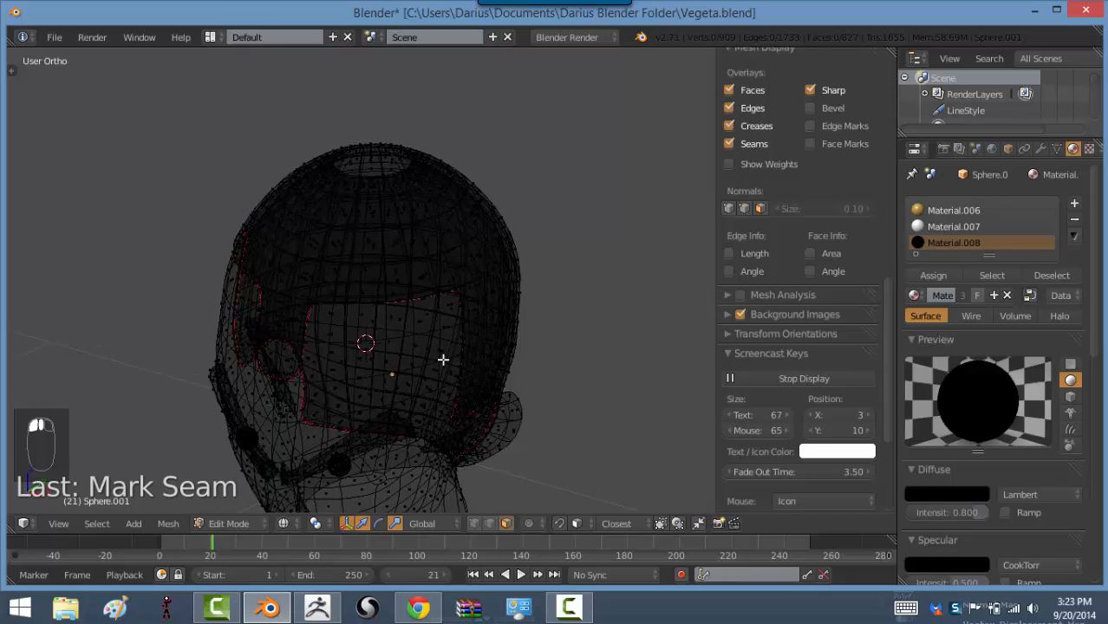
{"action": "scroll", "coordinate": [417, 254], "scroll_direction": "up", "scroll_amount": 8}
{"action": "middle_click_drag", "start_coordinate": [504, 270], "coordinate": [505, 296]}
{"action": "right_click", "coordinate": [499, 302]}
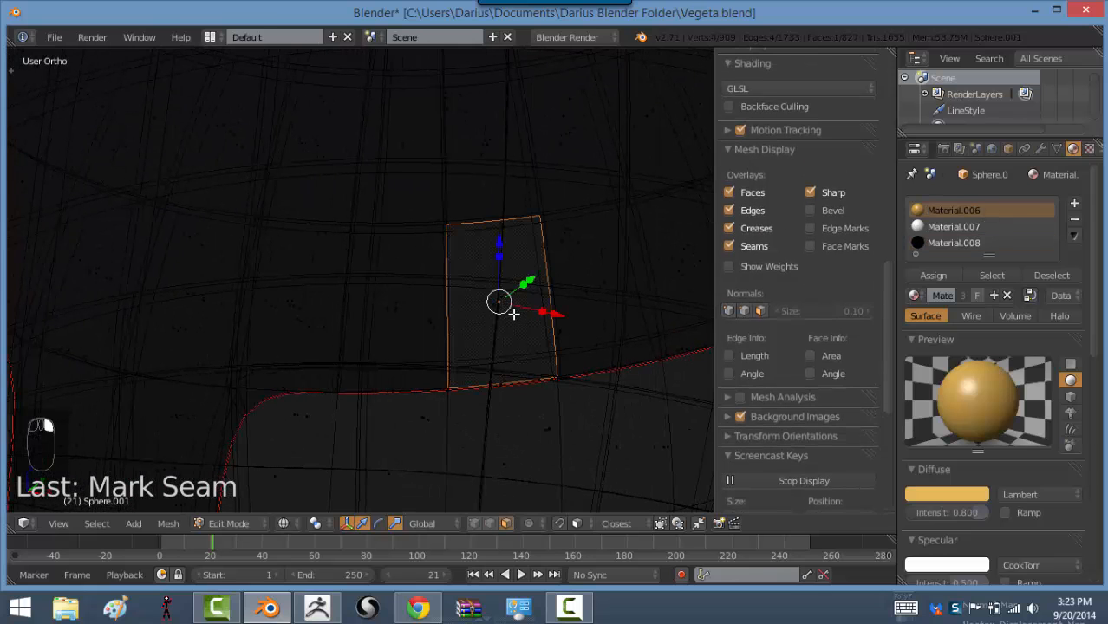
{"action": "key", "text": "ctrl+l"}
{"action": "key", "text": "z"}
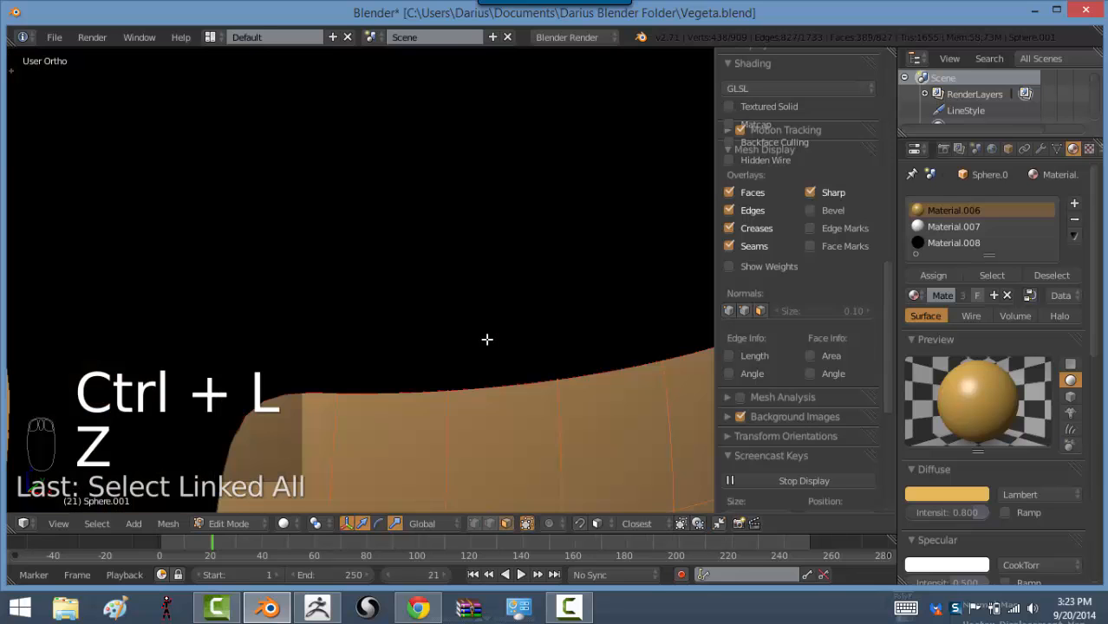
{"action": "scroll", "coordinate": [408, 302], "scroll_direction": "down", "scroll_amount": 5}
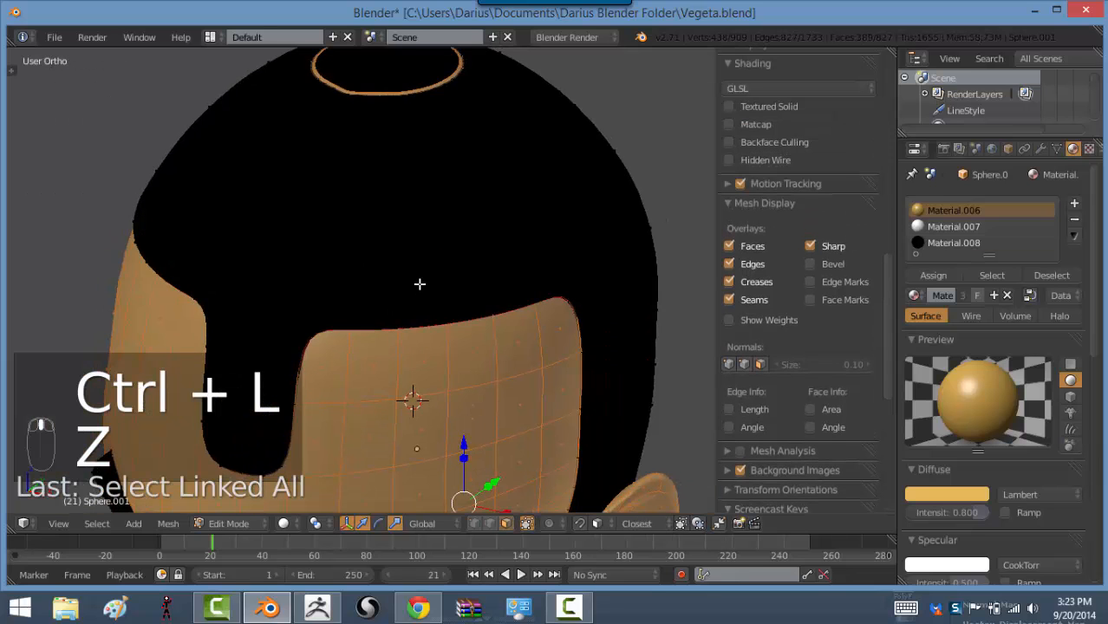
Select a black hair face above the forehead hairline together with all faces linked to it
{"action": "right_click", "coordinate": [420, 284]}
{"action": "key", "text": "z"}
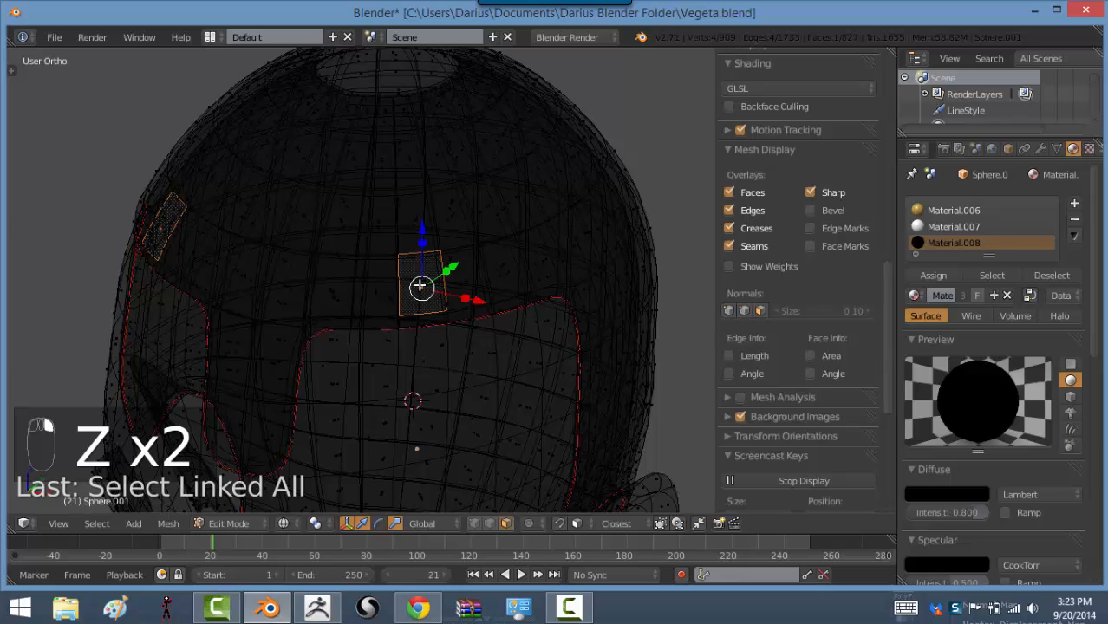
{"action": "key", "text": "ctrl+l"}
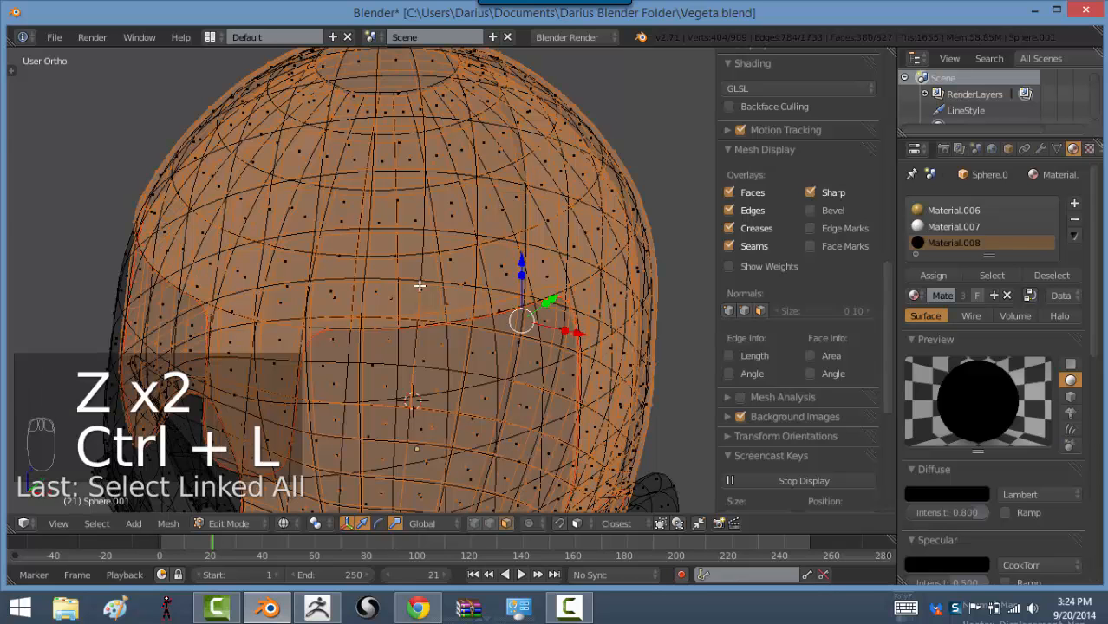
{"action": "key", "text": "z"}
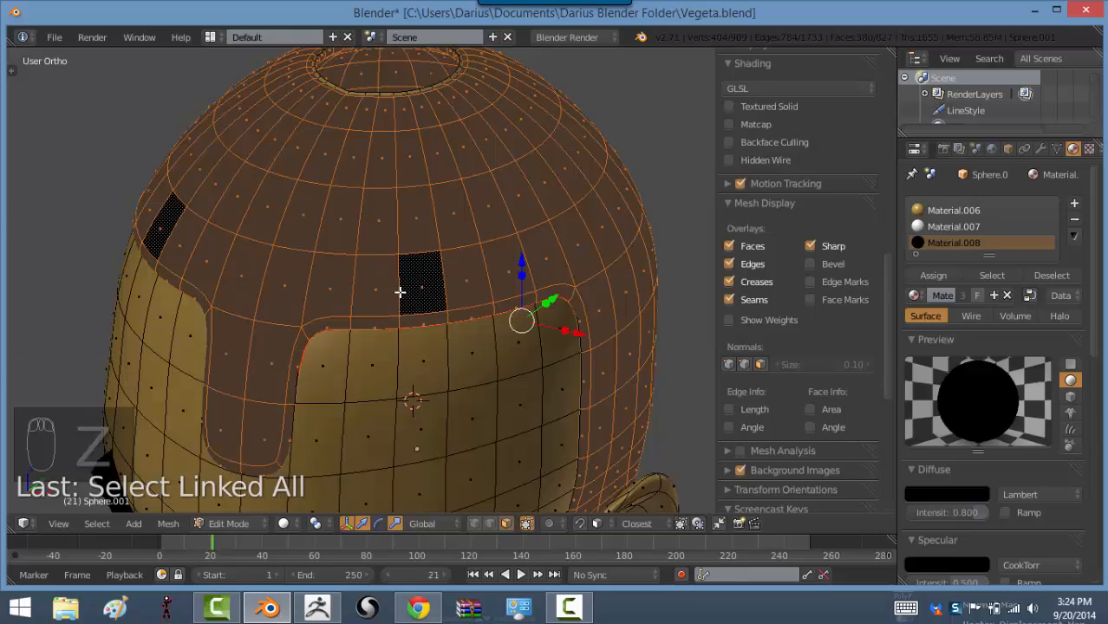
Try inverting the selection from the hair shell to the remaining head faces in wireframe display, and undo it
{"action": "key", "text": "z"}
{"action": "mouse_move", "coordinate": [403, 299]}
{"action": "middle_mouse_down"}
{"action": "mouse_move", "coordinate": [470, 322]}
{"action": "mouse_move", "coordinate": [536, 288]}
{"action": "mouse_move", "coordinate": [504, 240]}
{"action": "middle_mouse_up"}
{"action": "key", "text": "ctrl+i"}
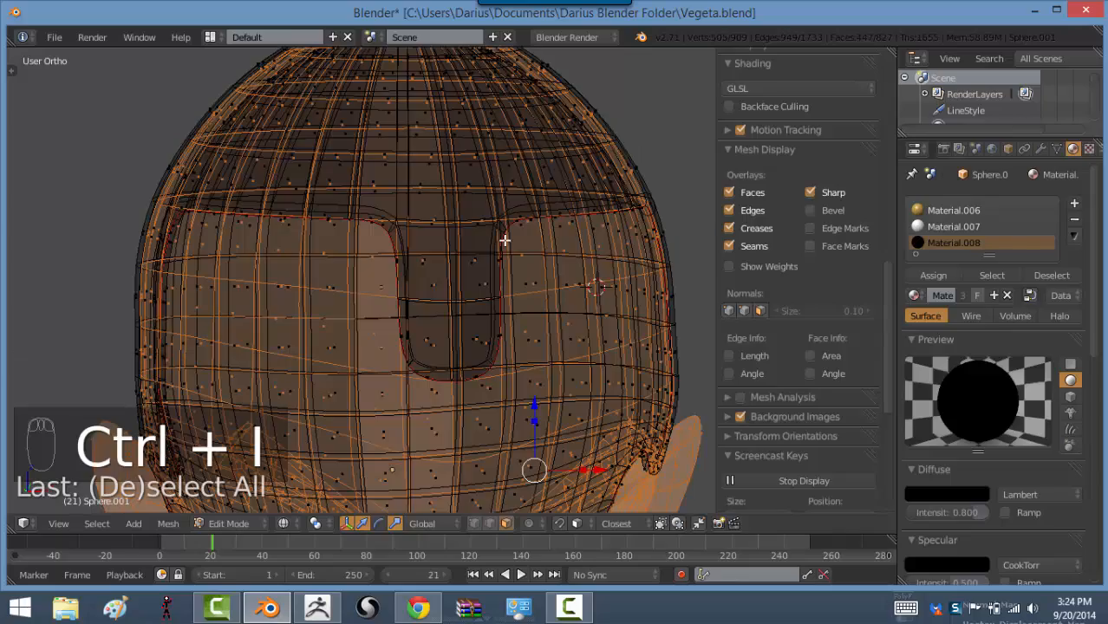
{"action": "middle_click_drag", "start_coordinate": [592, 293], "coordinate": [553, 296]}
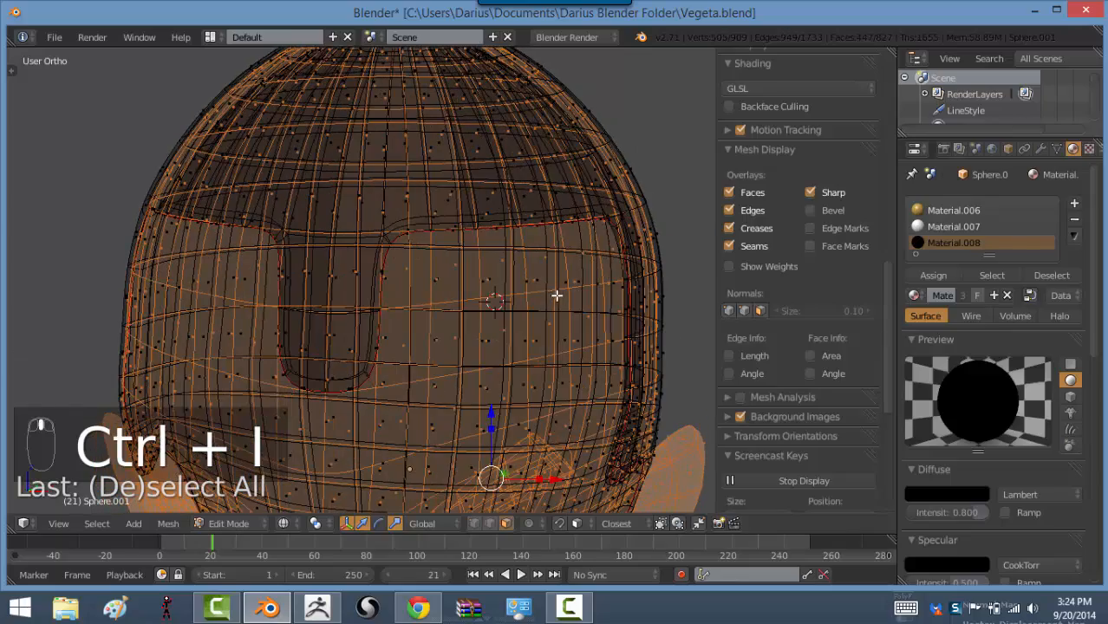
{"action": "key", "text": "ctrl+z"}
{"action": "middle_click_drag", "start_coordinate": [395, 287], "coordinate": [508, 235]}
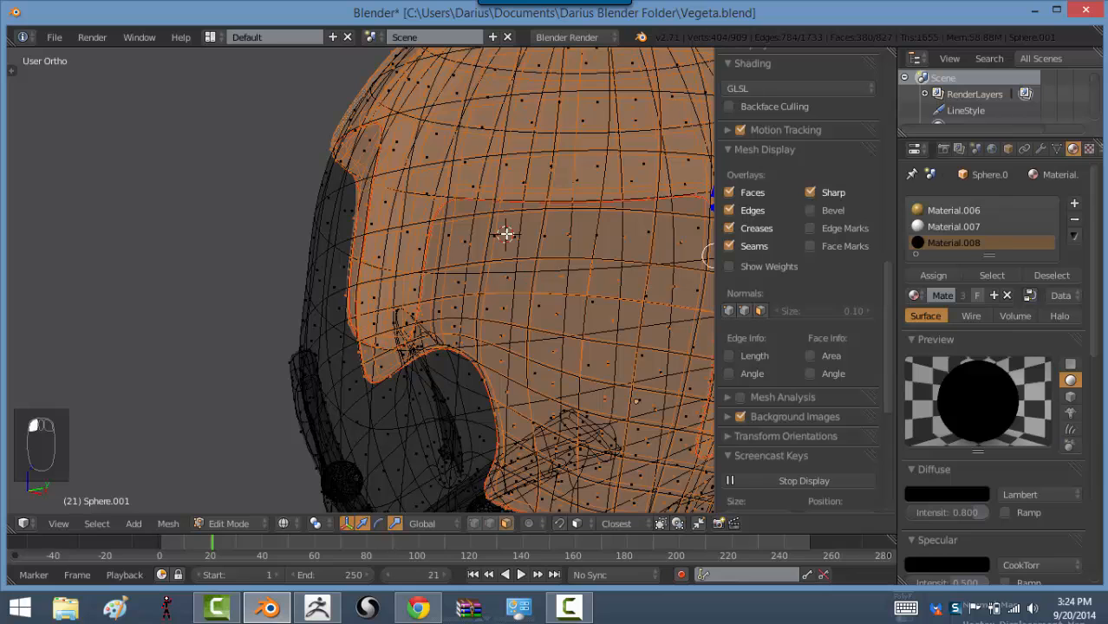
{"action": "mouse_move", "coordinate": [480, 285]}
{"action": "middle_mouse_down"}
{"action": "mouse_move", "coordinate": [482, 243]}
{"action": "mouse_move", "coordinate": [453, 265]}
{"action": "mouse_move", "coordinate": [495, 307]}
{"action": "mouse_move", "coordinate": [461, 260]}
{"action": "middle_mouse_up"}
{"action": "key", "text": "z"}
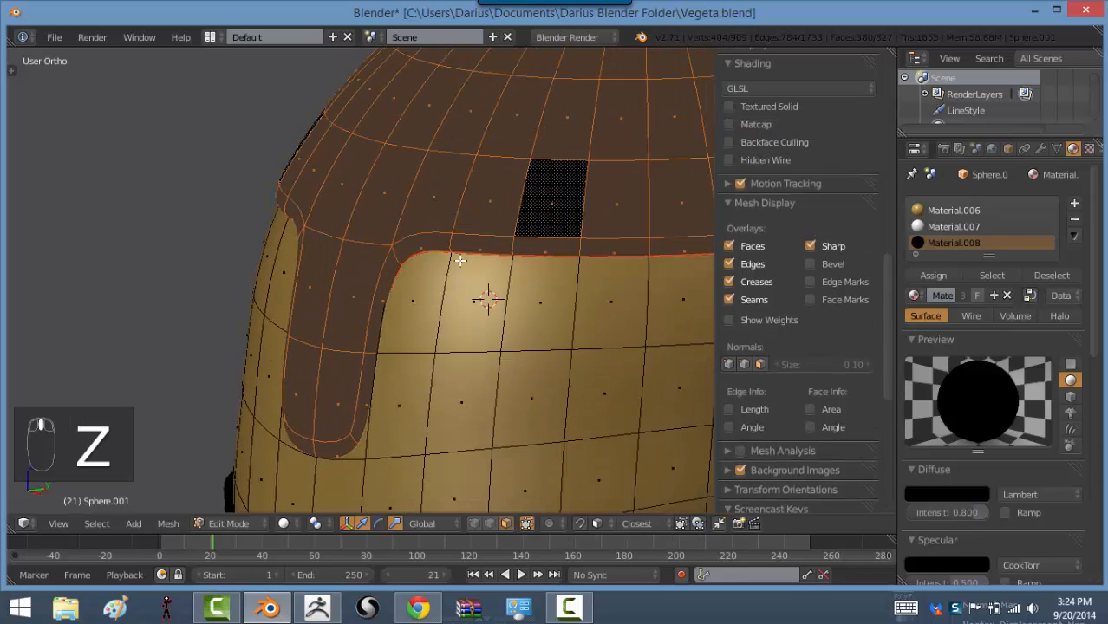
In wireframe display, select a skin face beneath the hair shell with all its linked faces and hide them
{"action": "right_click_drag", "start_coordinate": [433, 199], "coordinate": [480, 213]}
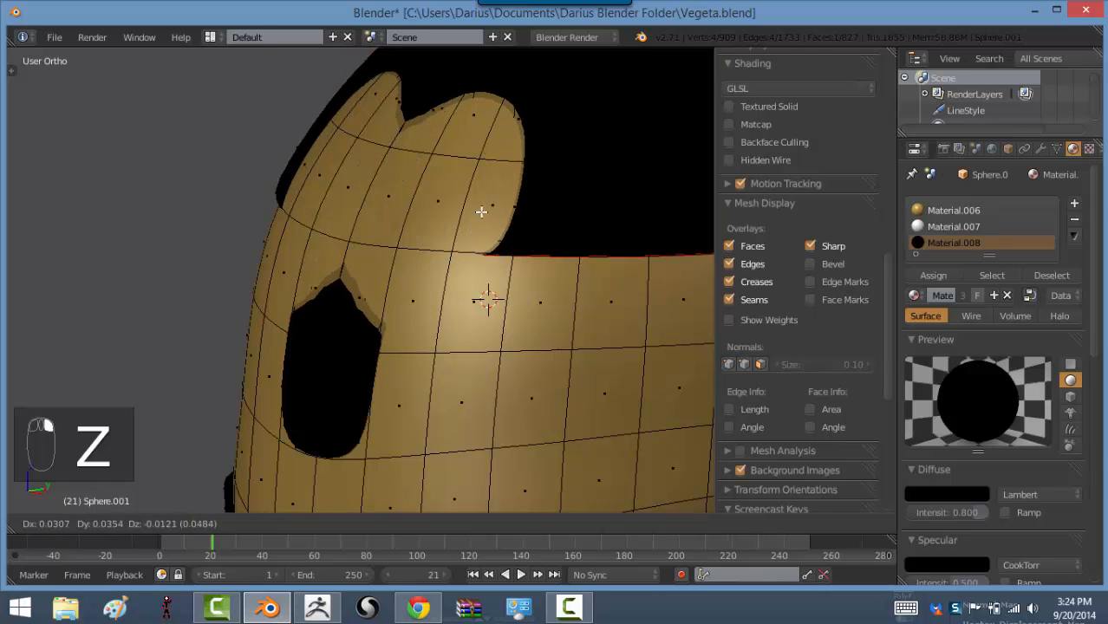
{"action": "right_click", "coordinate": [491, 220]}
{"action": "key", "text": "z"}
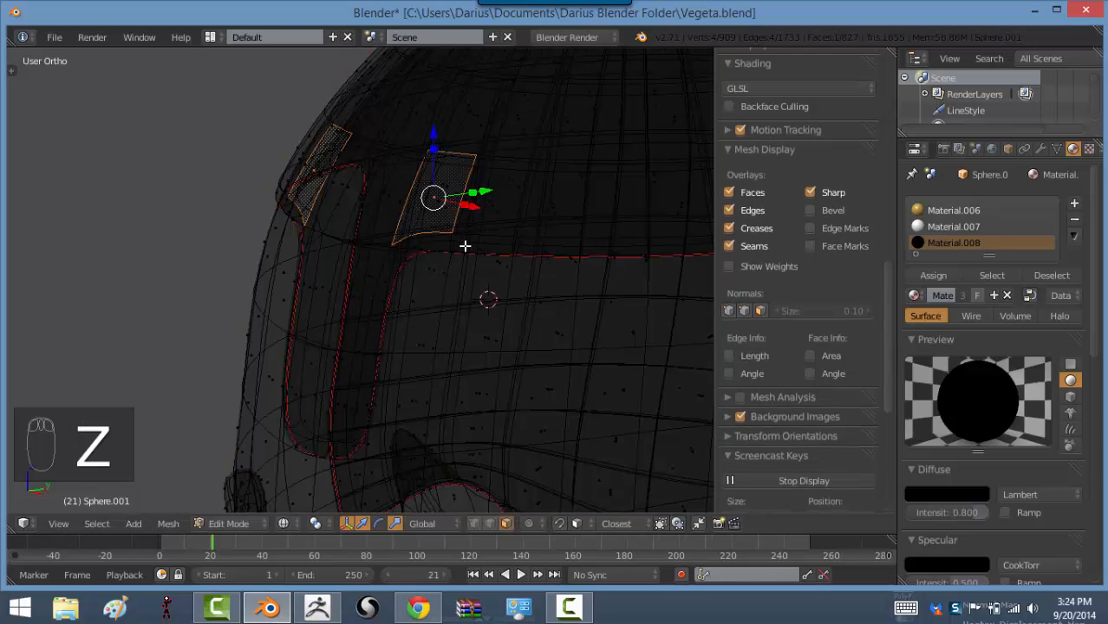
{"action": "mouse_move", "coordinate": [465, 244]}
{"action": "middle_mouse_down"}
{"action": "mouse_move", "coordinate": [446, 235]}
{"action": "mouse_move", "coordinate": [470, 182]}
{"action": "mouse_move", "coordinate": [499, 235]}
{"action": "middle_mouse_up"}
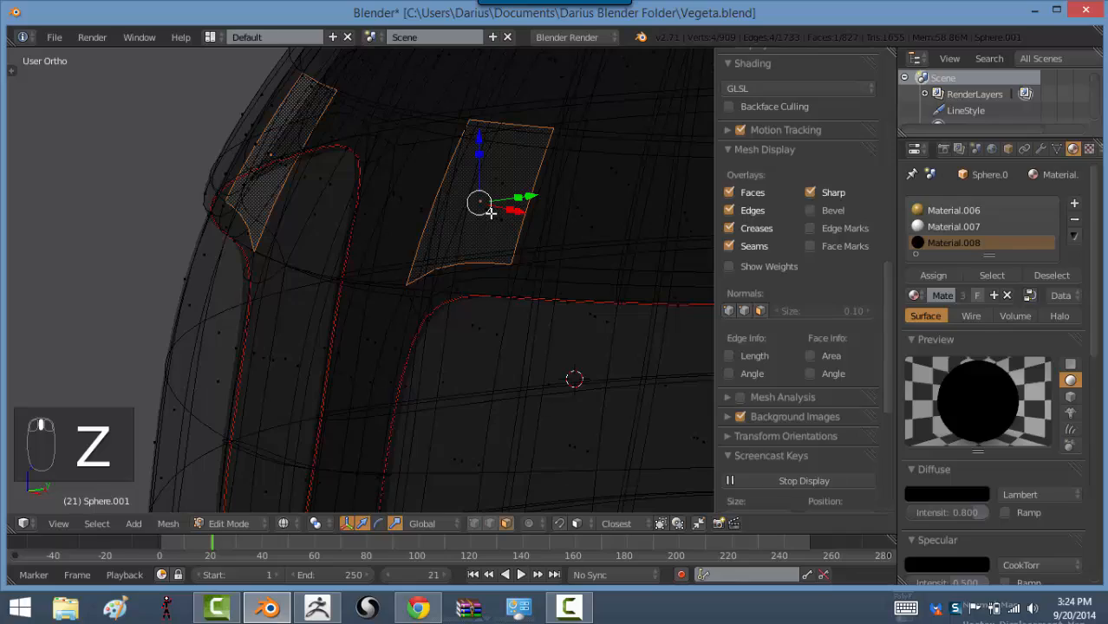
{"action": "right_click", "coordinate": [488, 212]}
{"action": "key", "text": "ctrl+l"}
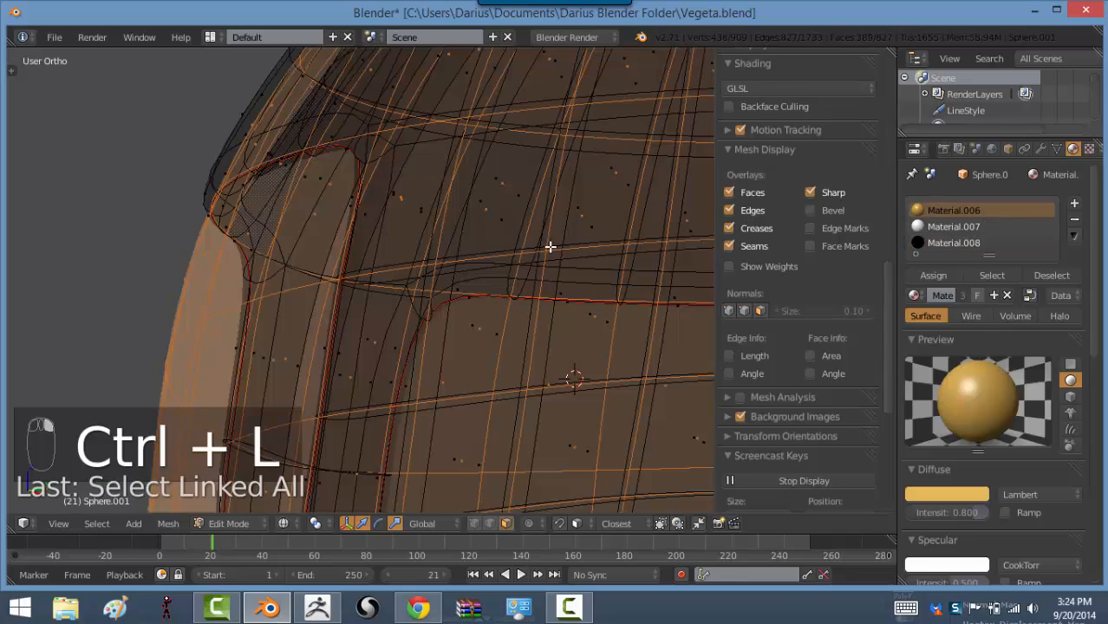
{"action": "scroll", "coordinate": [477, 295], "scroll_direction": "down", "scroll_amount": 7}
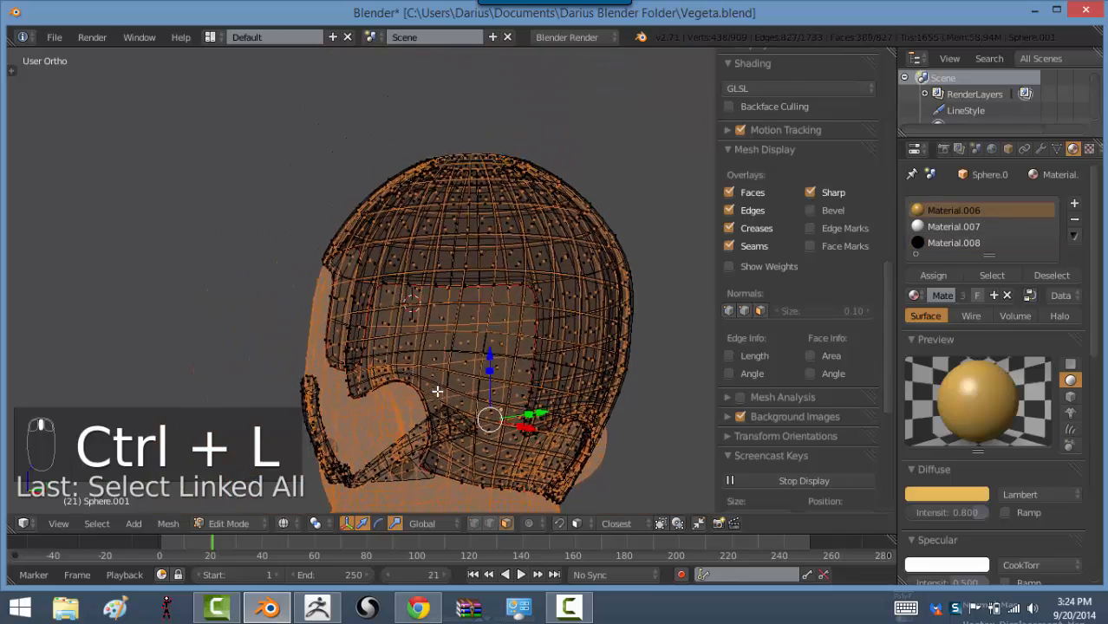
{"action": "middle_click_drag", "start_coordinate": [436, 390], "coordinate": [468, 366]}
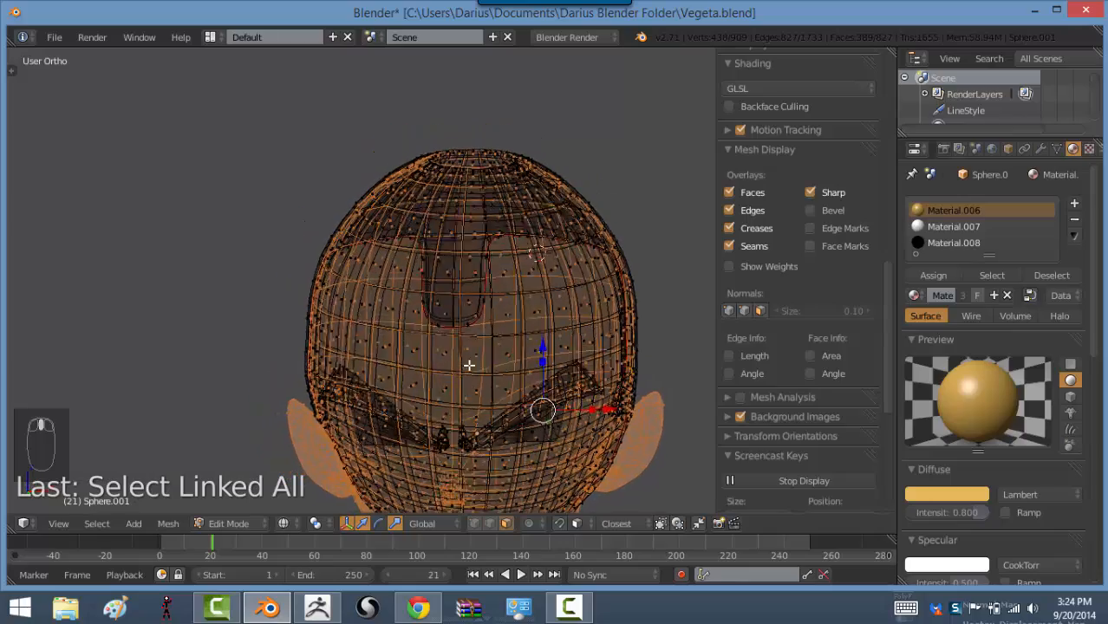
{"action": "key", "text": "h"}
Return to solid display and select an inner hair shell face beside the eye together with all its linked faces
{"action": "mouse_move", "coordinate": [571, 330]}
{"action": "middle_mouse_down"}
{"action": "mouse_move", "coordinate": [455, 319]}
{"action": "mouse_move", "coordinate": [435, 339]}
{"action": "mouse_move", "coordinate": [335, 342]}
{"action": "mouse_move", "coordinate": [311, 302]}
{"action": "mouse_move", "coordinate": [310, 329]}
{"action": "mouse_move", "coordinate": [354, 203]}
{"action": "mouse_move", "coordinate": [422, 259]}
{"action": "mouse_move", "coordinate": [267, 94]}
{"action": "mouse_move", "coordinate": [490, 348]}
{"action": "mouse_move", "coordinate": [566, 341]}
{"action": "mouse_move", "coordinate": [674, 398]}
{"action": "middle_mouse_up"}
{"action": "right_click", "coordinate": [328, 347]}
{"action": "key", "text": "ctrl+l"}
{"action": "key", "text": "z"}
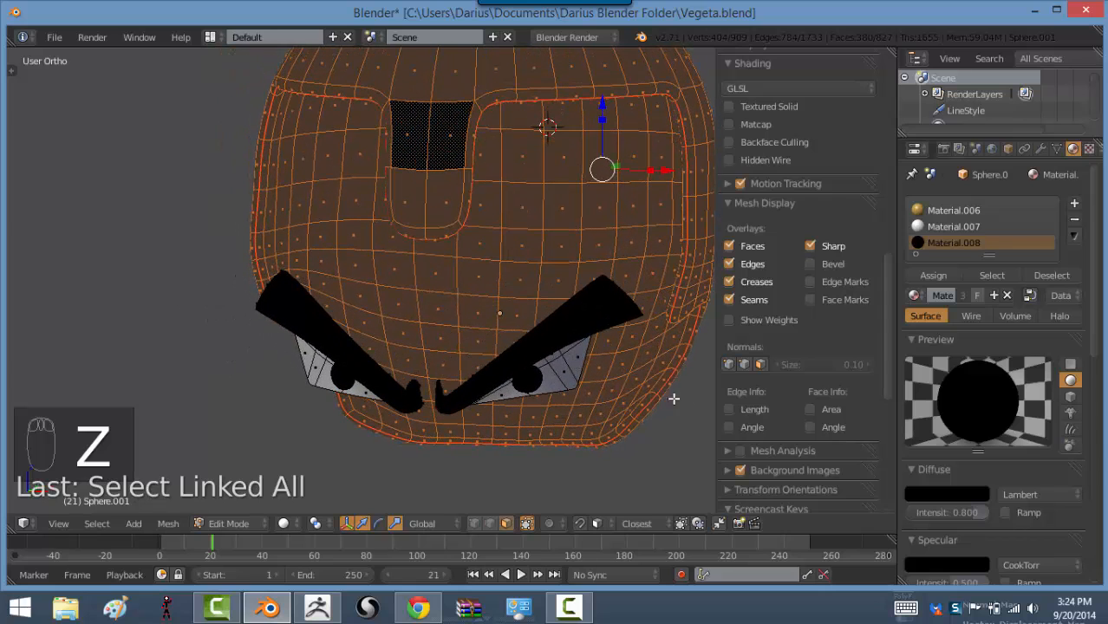
{"action": "right_click", "coordinate": [643, 384]}
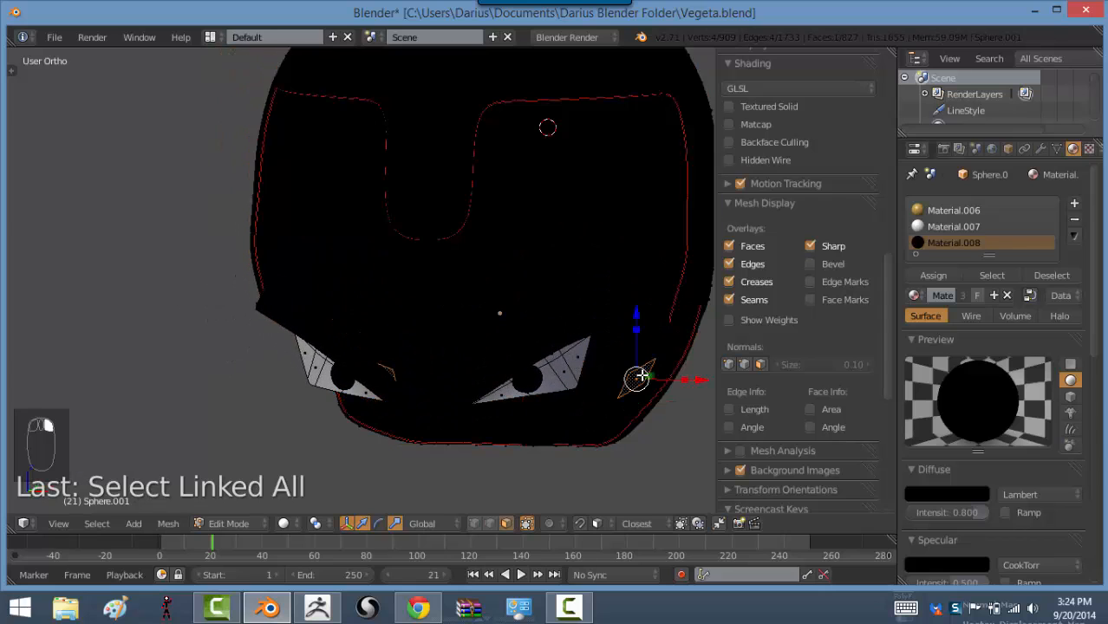
{"action": "key", "text": "ctrl+l"}
{"action": "middle_click_drag", "start_coordinate": [661, 189], "coordinate": [650, 258]}
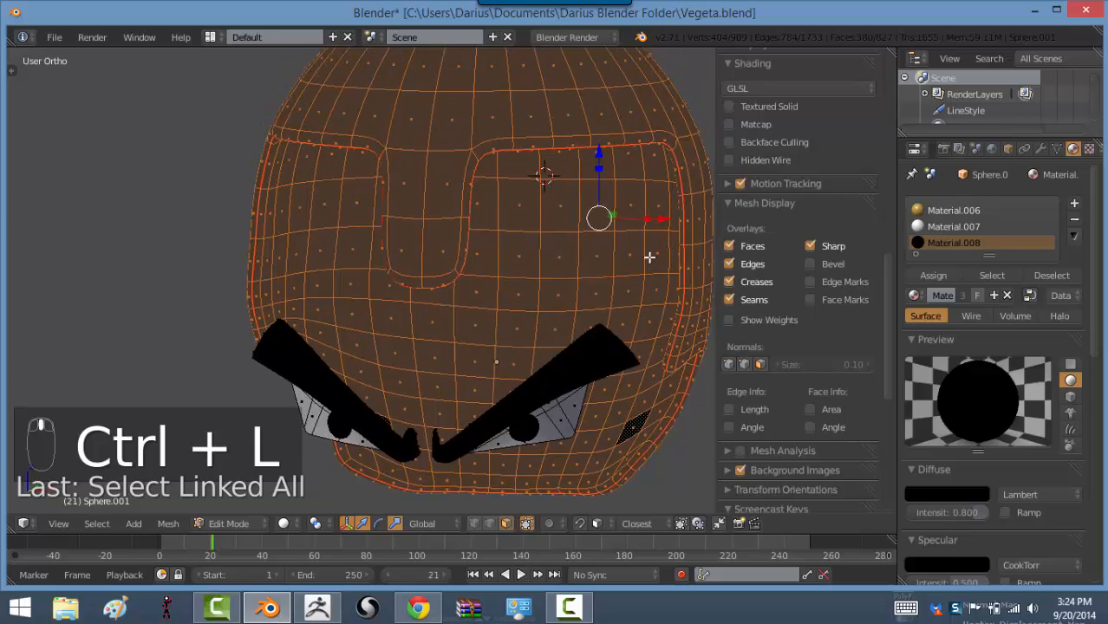
Try triangulating the selected hair shell faces, and undo the triangulation
{"action": "middle_click_drag", "start_coordinate": [493, 266], "coordinate": [457, 271]}
{"action": "middle_click_drag", "start_coordinate": [458, 225], "coordinate": [577, 278]}
{"action": "middle_click_drag", "start_coordinate": [528, 130], "coordinate": [508, 274]}
{"action": "key", "text": "Tab"}
{"action": "key", "text": "Tab"}
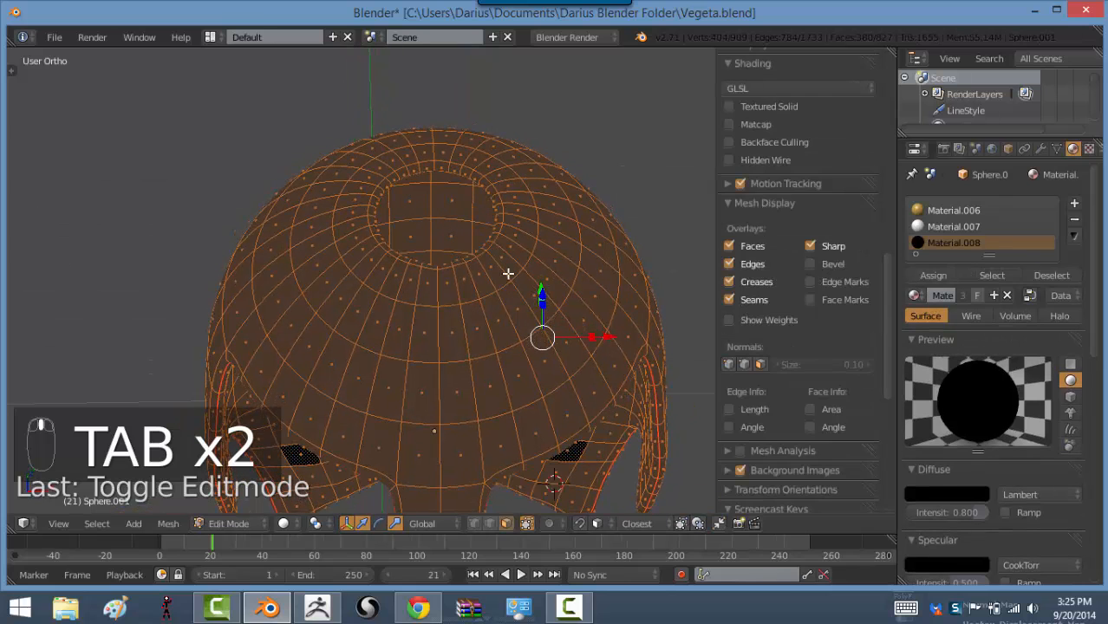
{"action": "key", "text": "ctrl+t"}
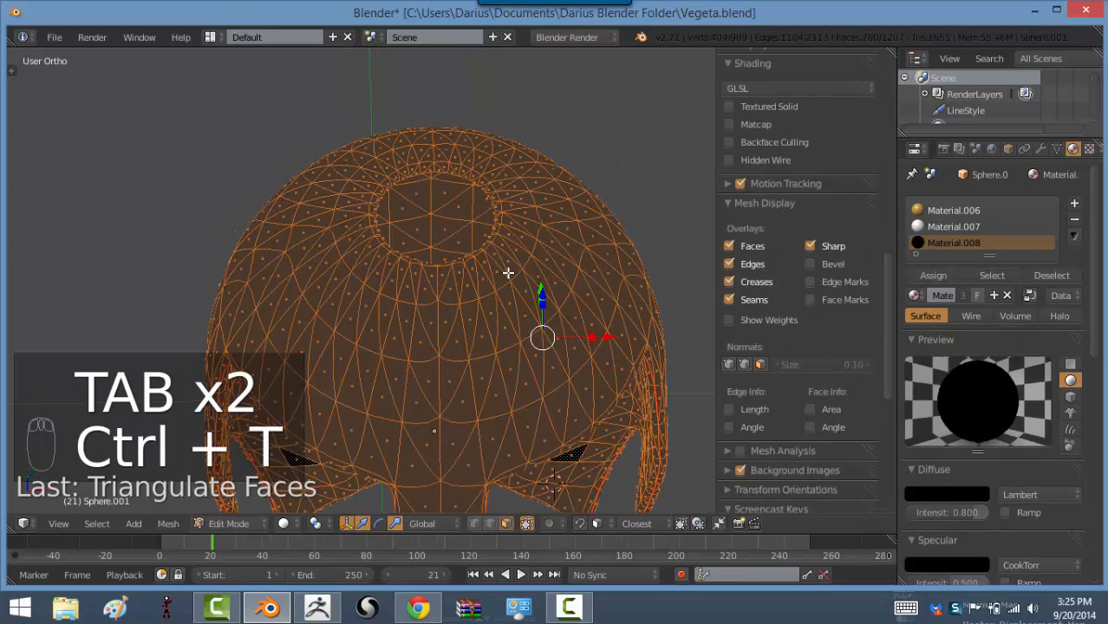
{"action": "key", "text": "ctrl+z"}
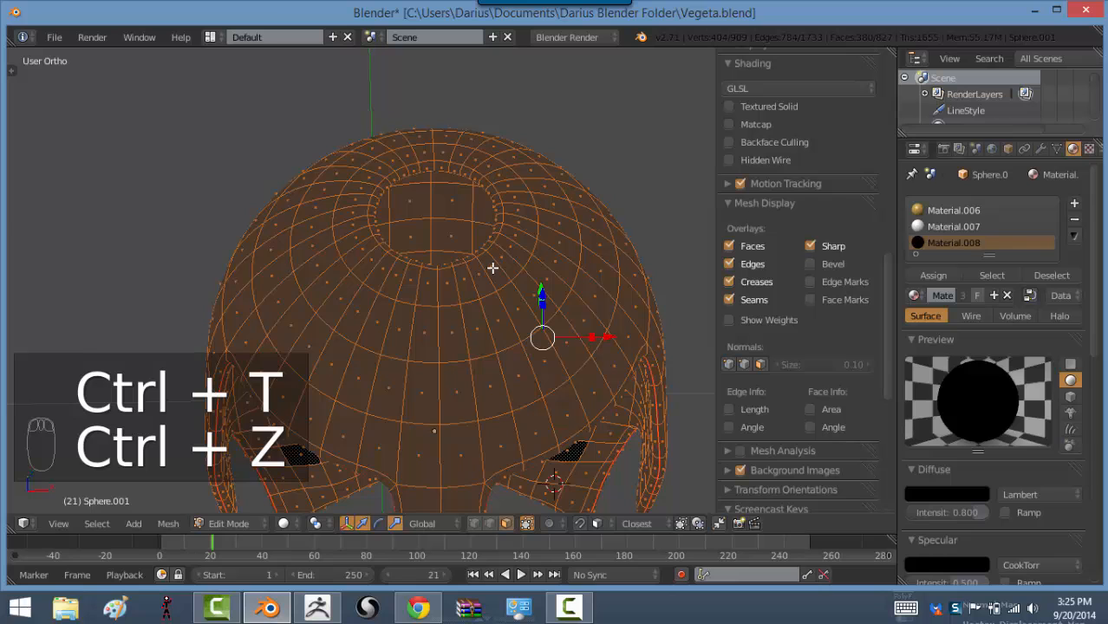
Switch to edge selection, add a loop cut around the circular rim at the crown and mark it as a seam
{"action": "key", "text": "ctrl+Tab"}
{"action": "left_click", "coordinate": [490, 280]}
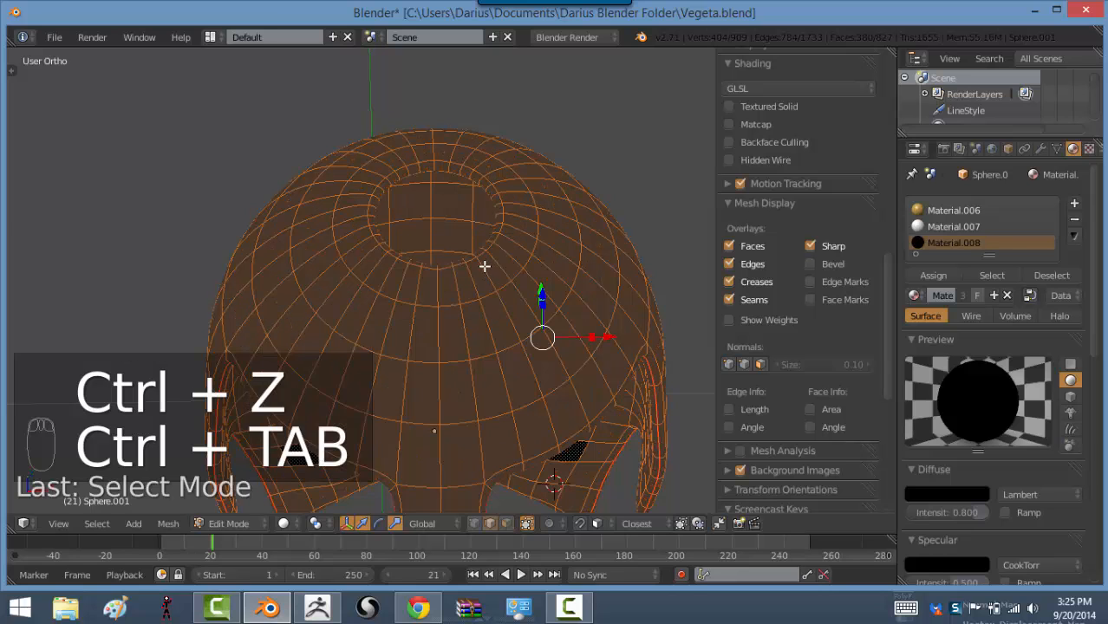
{"action": "key", "text": "ctrl+r"}
{"action": "left_click", "coordinate": [487, 185]}
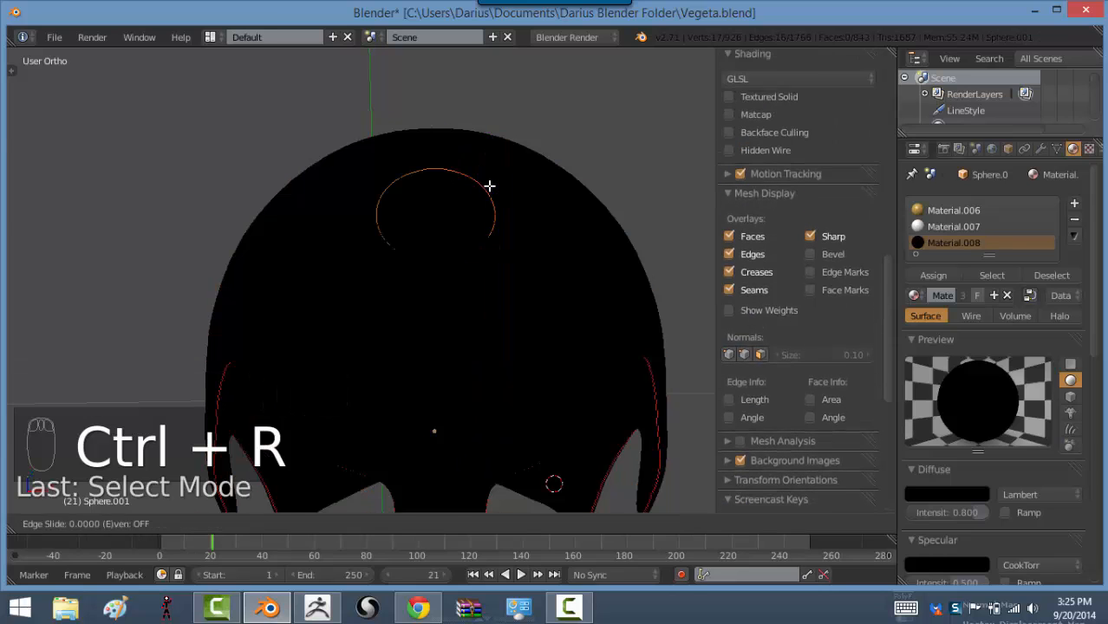
{"action": "left_click", "coordinate": [490, 192]}
{"action": "key", "text": "ctrl+e"}
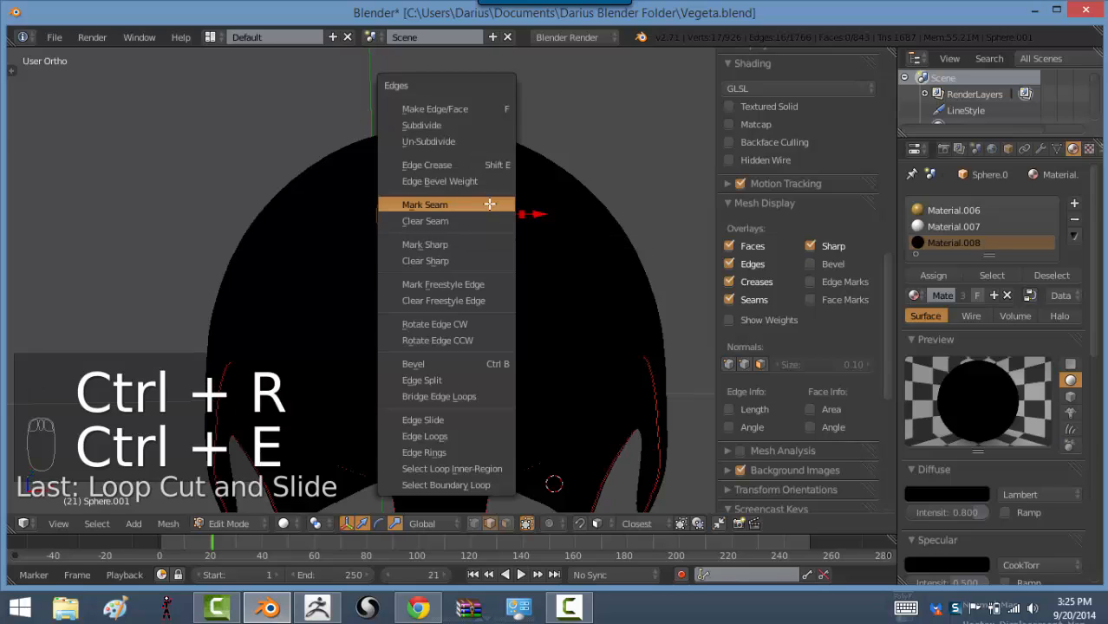
{"action": "left_click", "coordinate": [490, 204]}
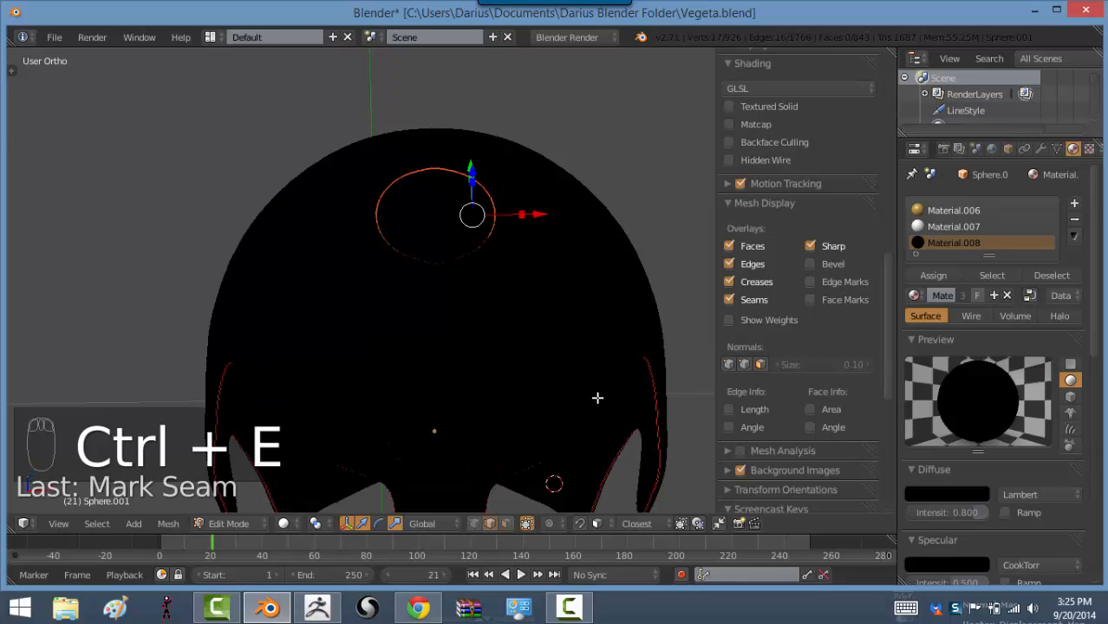
Switch to face selection, select the seam-bounded inner layer of the hair shell by linked faces and delete its faces
{"action": "right_click", "coordinate": [509, 538]}
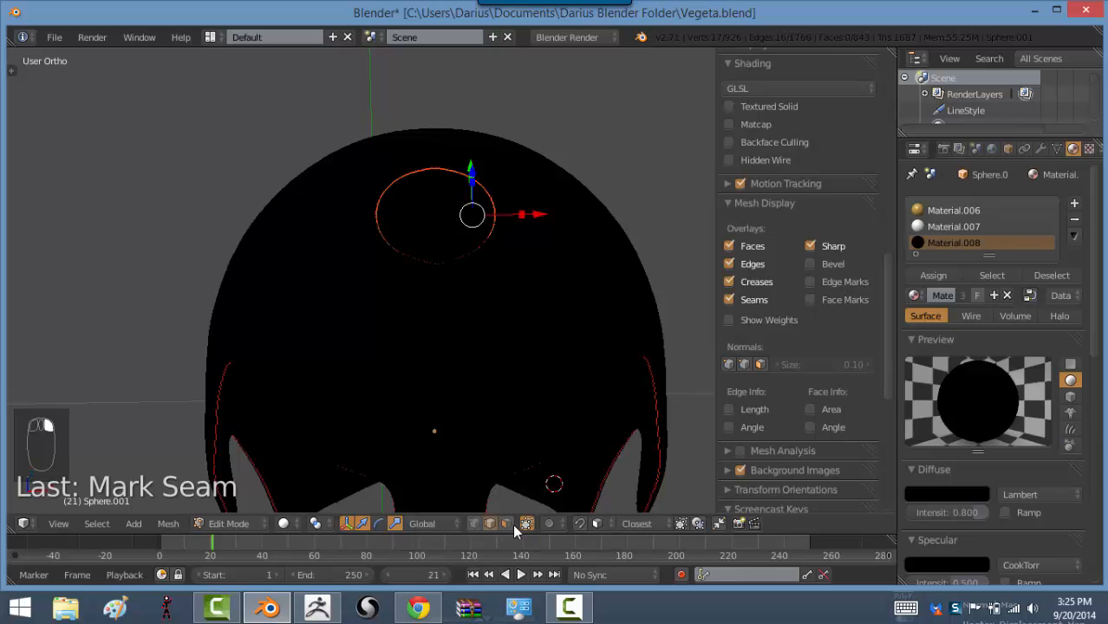
{"action": "left_click", "coordinate": [510, 522]}
{"action": "middle_click_drag", "start_coordinate": [583, 438], "coordinate": [586, 419]}
{"action": "right_click", "coordinate": [573, 476]}
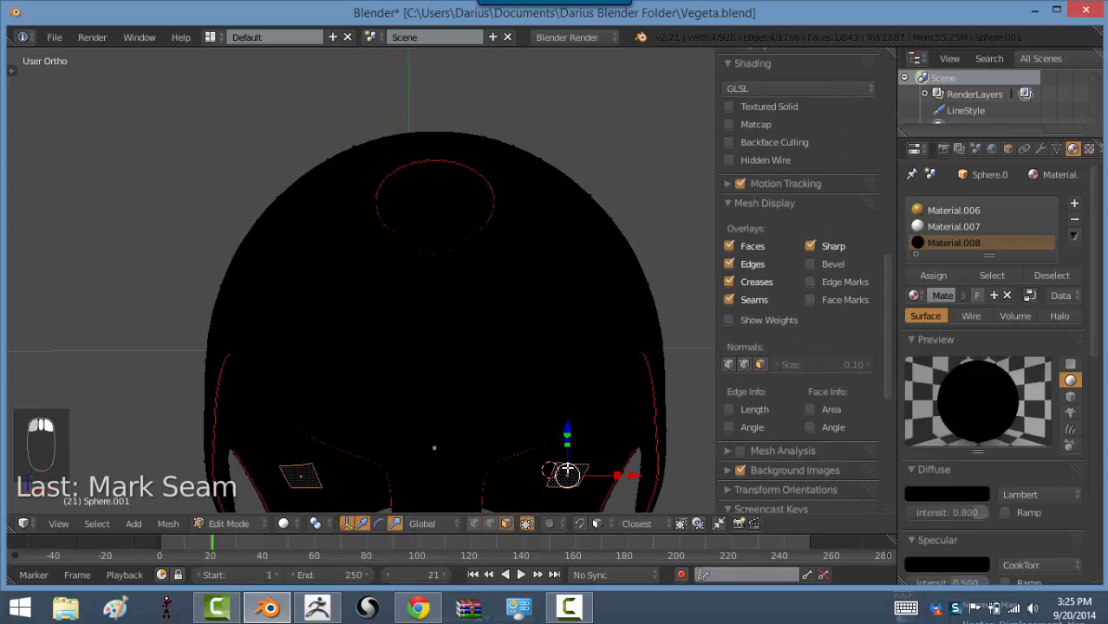
{"action": "key", "text": "ctrl+l"}
{"action": "middle_click_drag", "start_coordinate": [538, 375], "coordinate": [584, 301]}
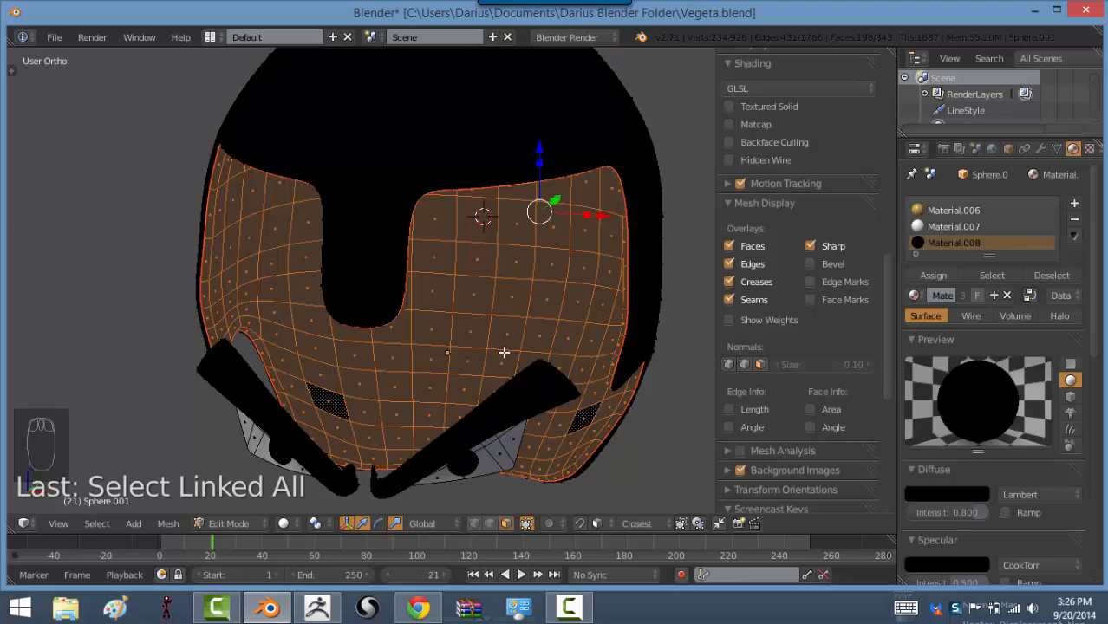
{"action": "middle_click_drag", "start_coordinate": [517, 374], "coordinate": [529, 327]}
{"action": "key", "text": "x"}
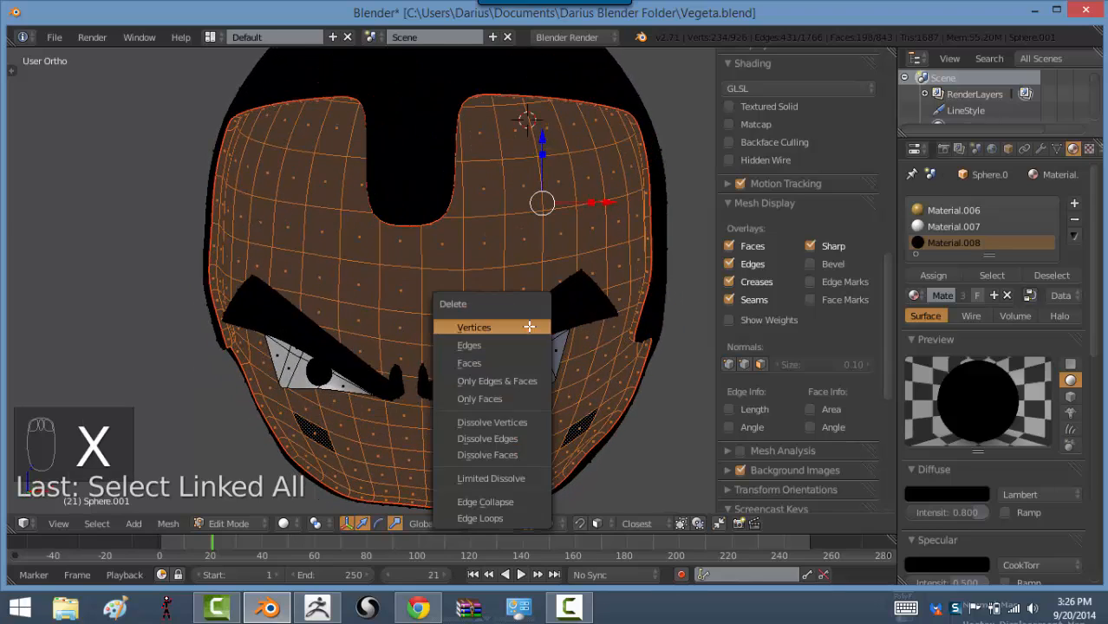
{"action": "left_click", "coordinate": [517, 349]}
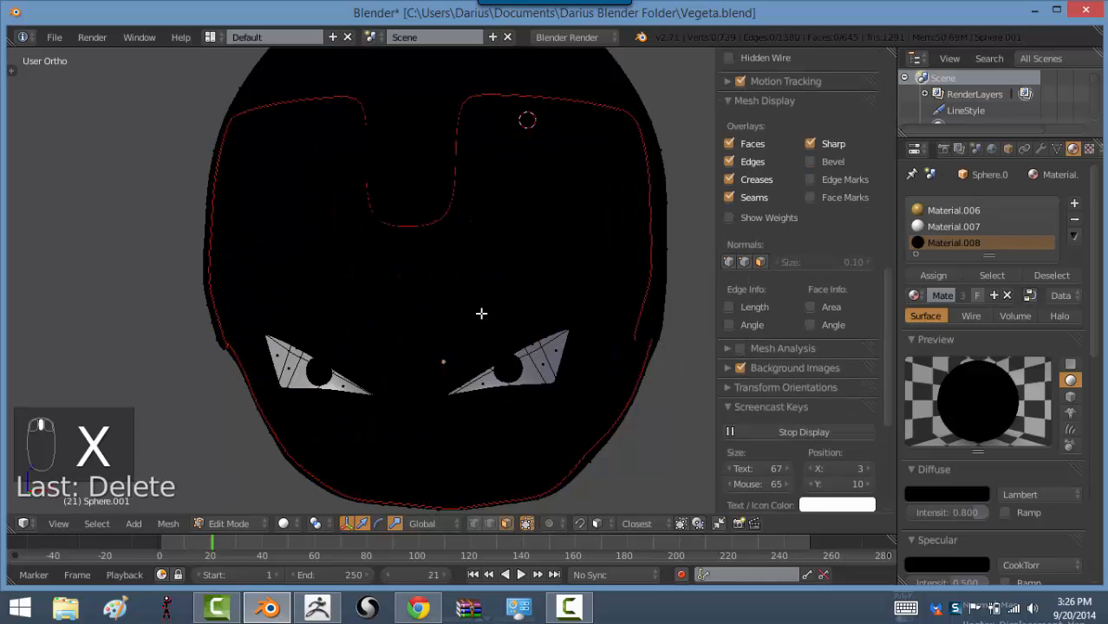
Select all visible faces, clear the seams from the hair shell and deselect everything
{"action": "mouse_move", "coordinate": [480, 314]}
{"action": "middle_mouse_down"}
{"action": "mouse_move", "coordinate": [391, 319]}
{"action": "mouse_move", "coordinate": [495, 317]}
{"action": "middle_mouse_up"}
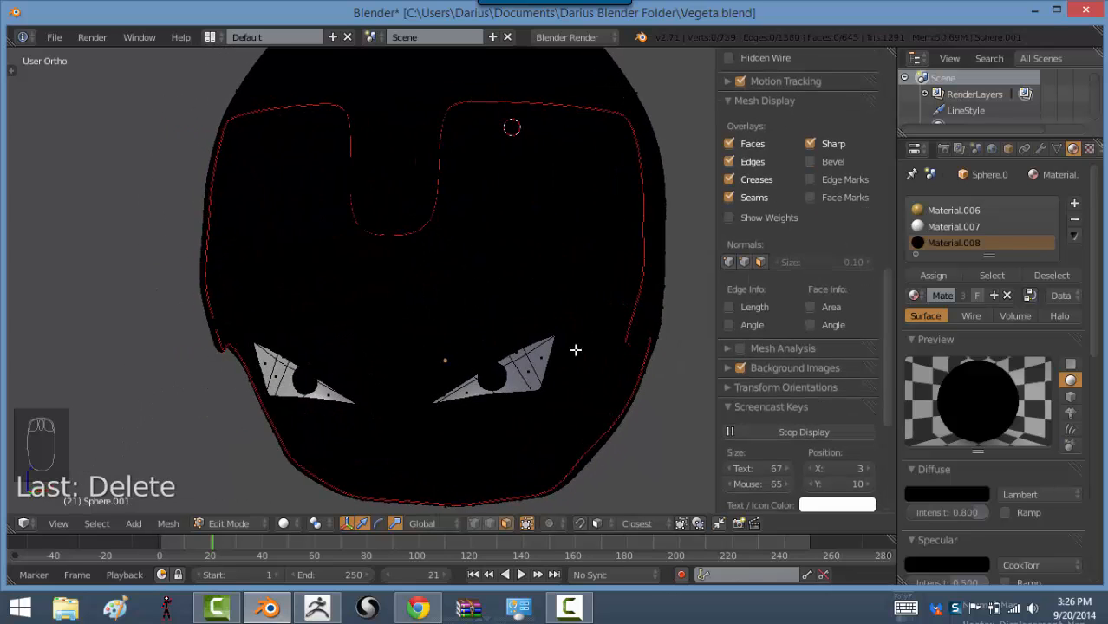
{"action": "key", "text": "Tab"}
{"action": "key", "text": "Tab"}
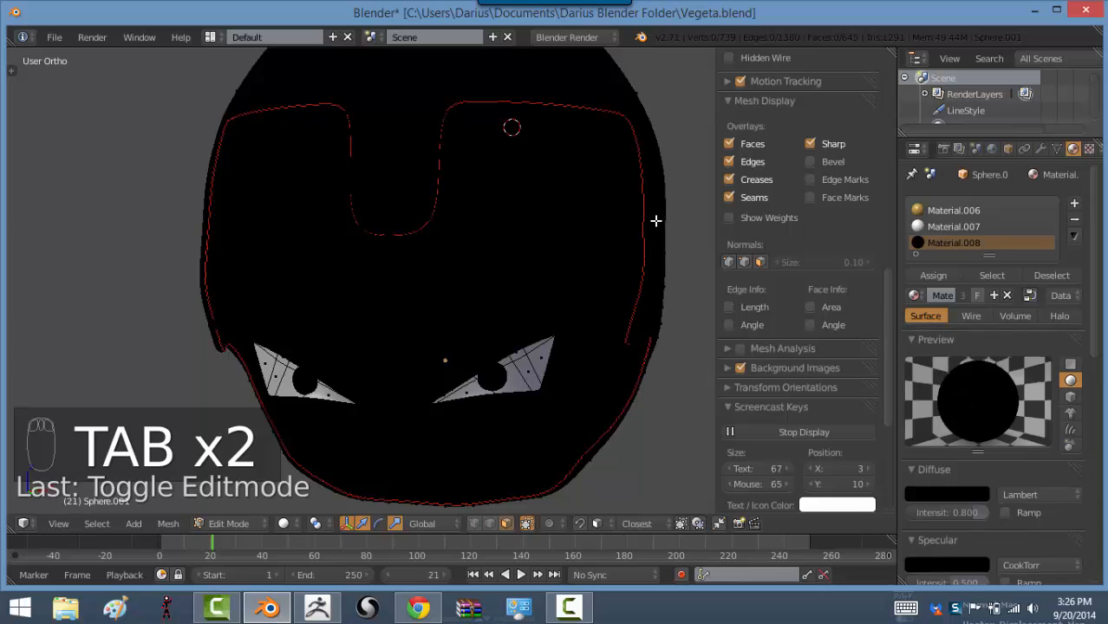
{"action": "right_click", "coordinate": [657, 225]}
{"action": "key", "text": "a"}
{"action": "key", "text": "a"}
{"action": "key", "text": "a"}
{"action": "key", "text": "a"}
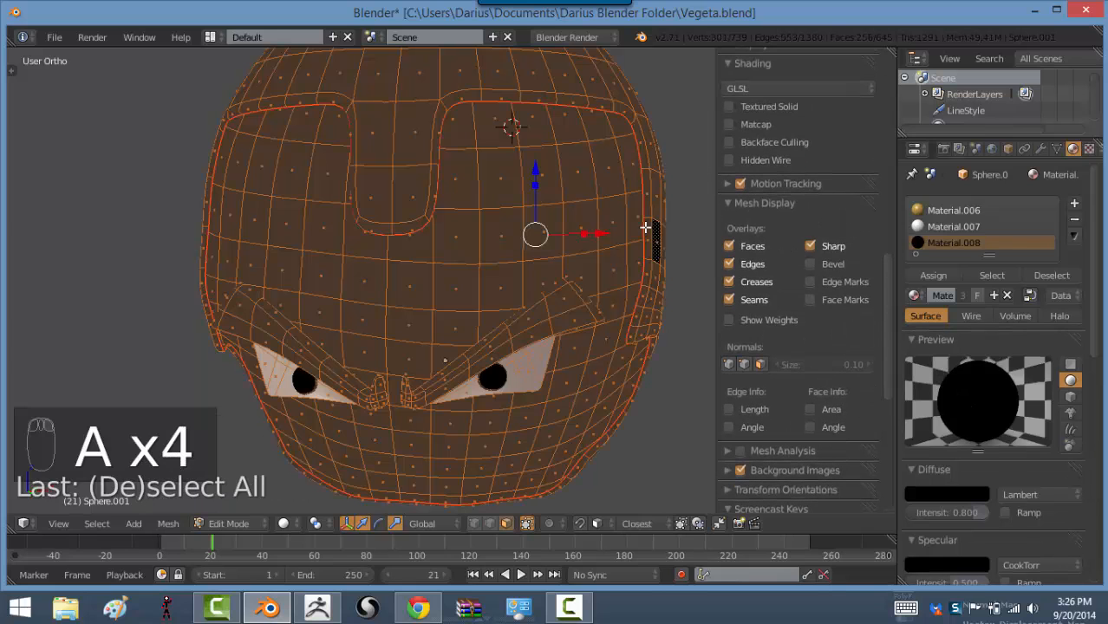
{"action": "key", "text": "ctrl+e"}
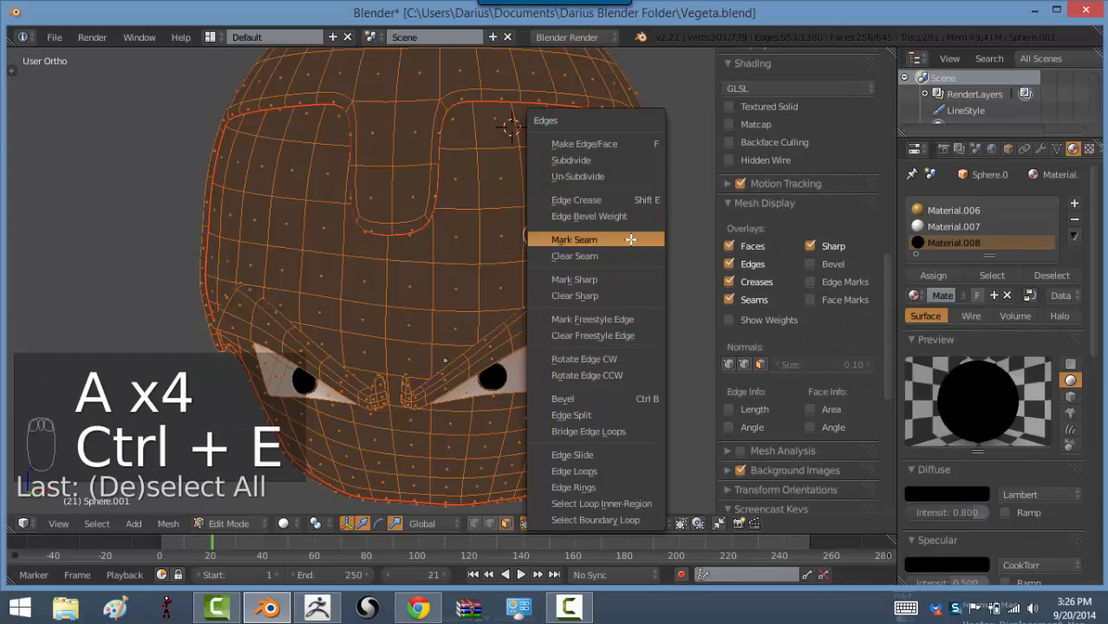
{"action": "left_click", "coordinate": [626, 241]}
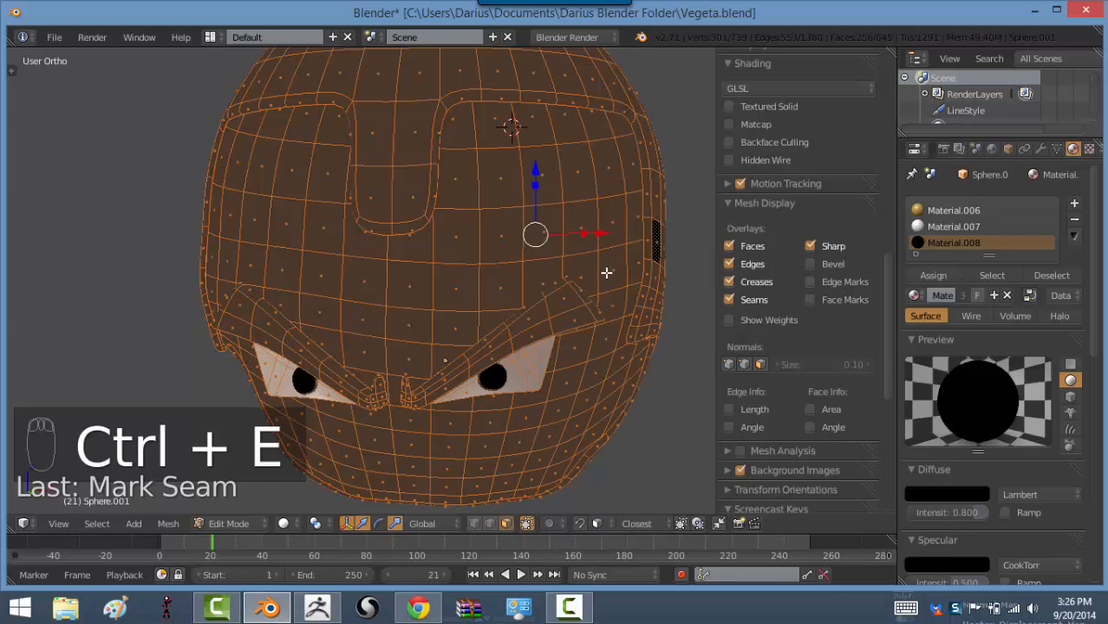
{"action": "key", "text": "a"}
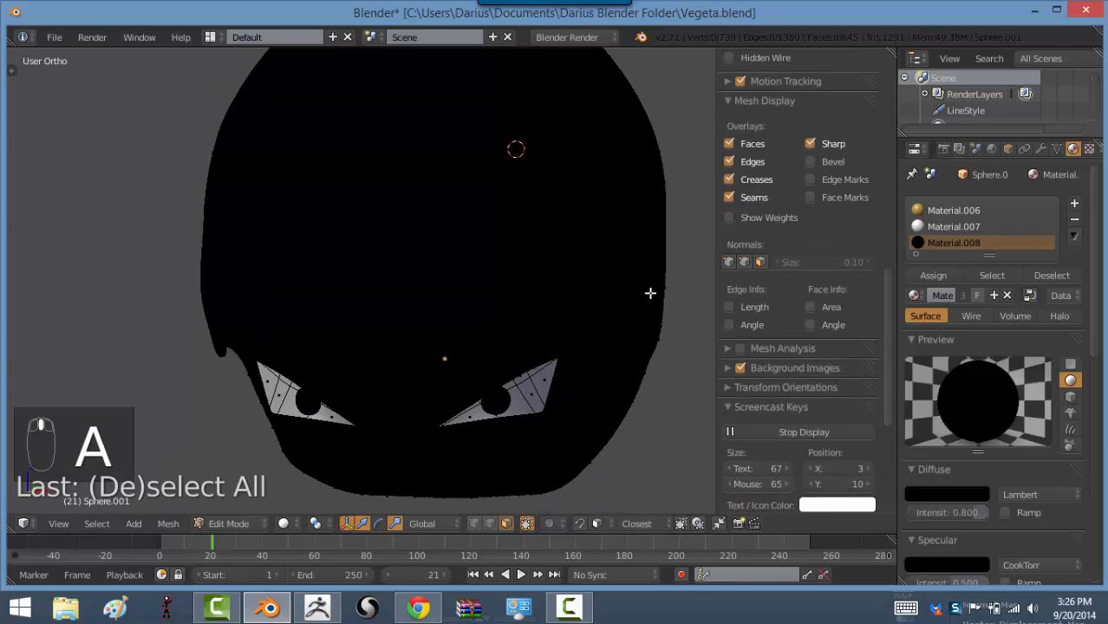
Reveal the hidden skin faces, leave mesh editing and view the forehead hairline against the front reference image
{"action": "key", "text": "alt+h"}
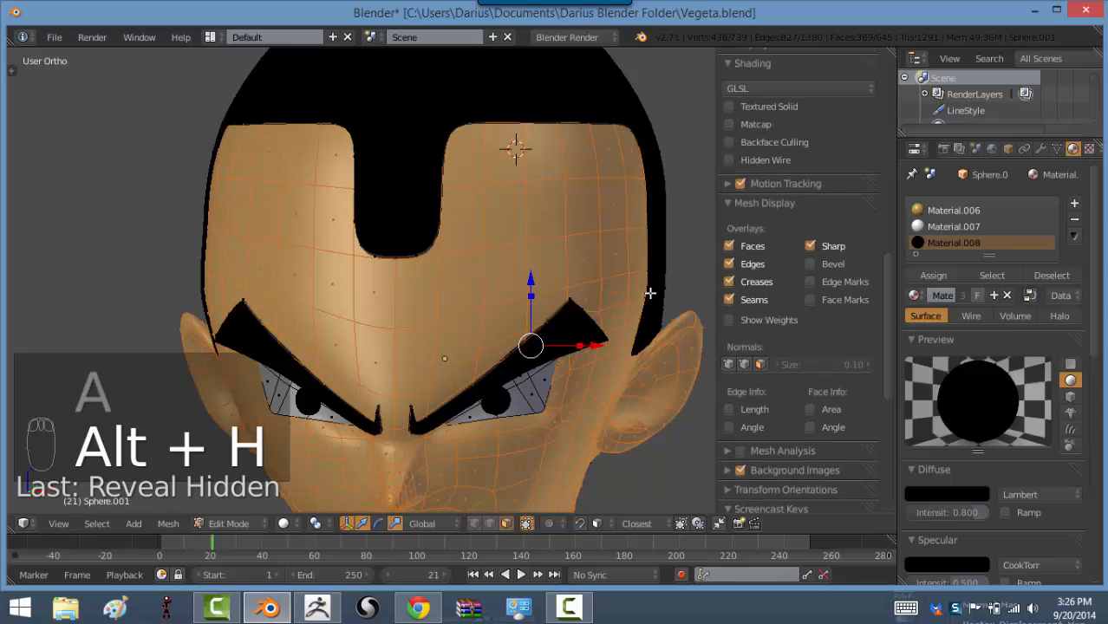
{"action": "key", "text": "Tab"}
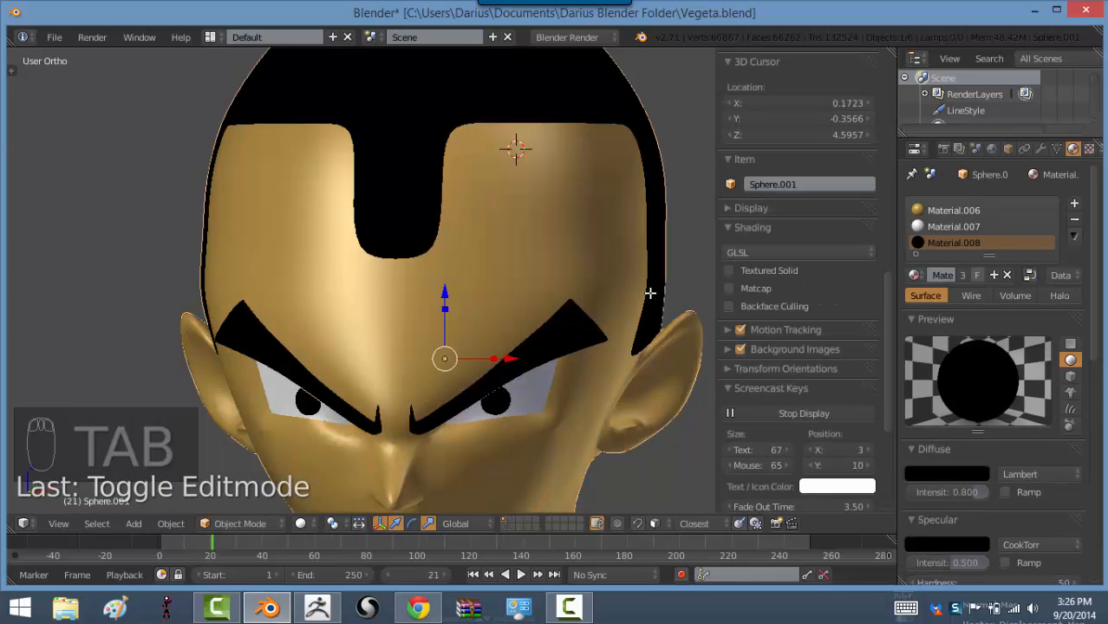
{"action": "scroll", "coordinate": [464, 359], "scroll_direction": "up", "scroll_amount": 3}
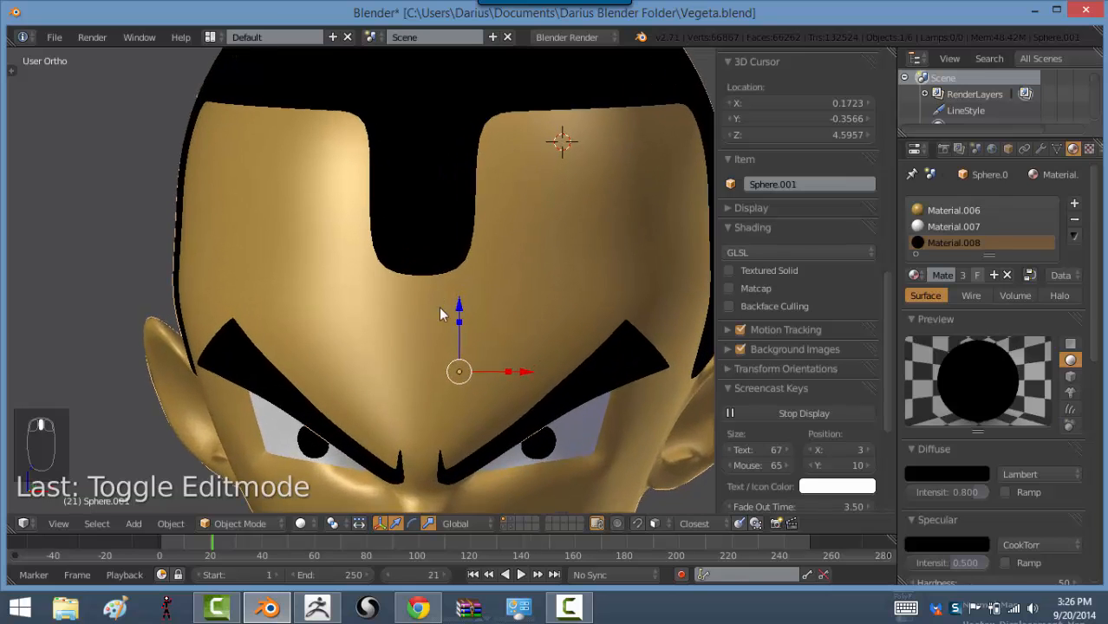
{"action": "key", "text": "KP_1"}
{"action": "middle_click_drag", "start_coordinate": [520, 315], "coordinate": [513, 293], "text": "shift"}
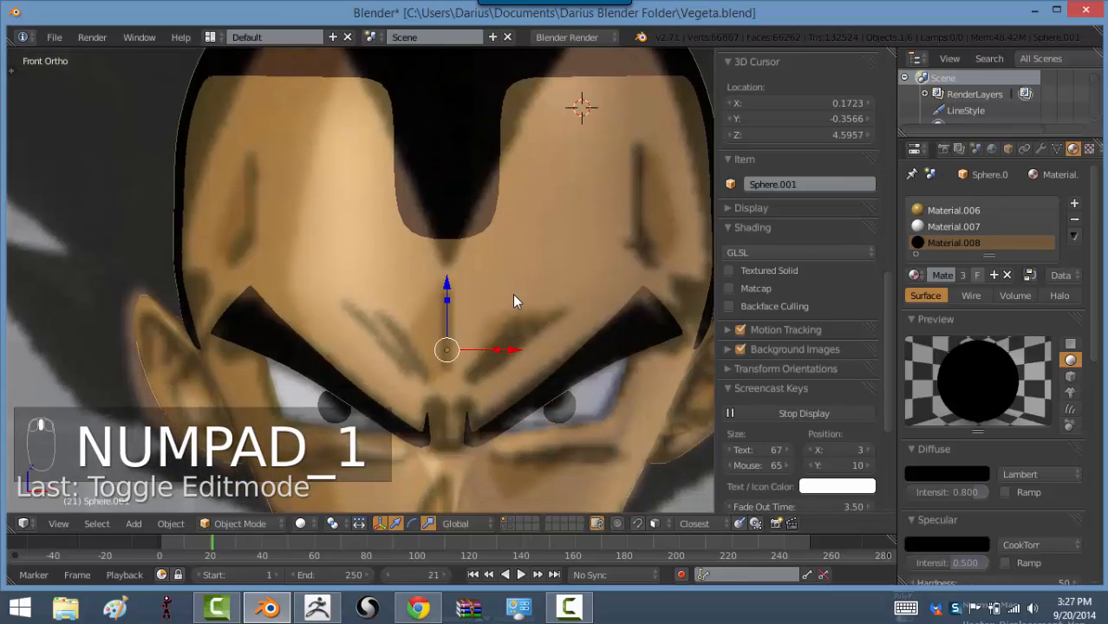
Enter mesh editing and move the widow's peak tip vertices down to match the front reference hairline
{"action": "key", "text": "Tab"}
{"action": "scroll", "coordinate": [491, 282], "scroll_direction": "up", "scroll_amount": 3}
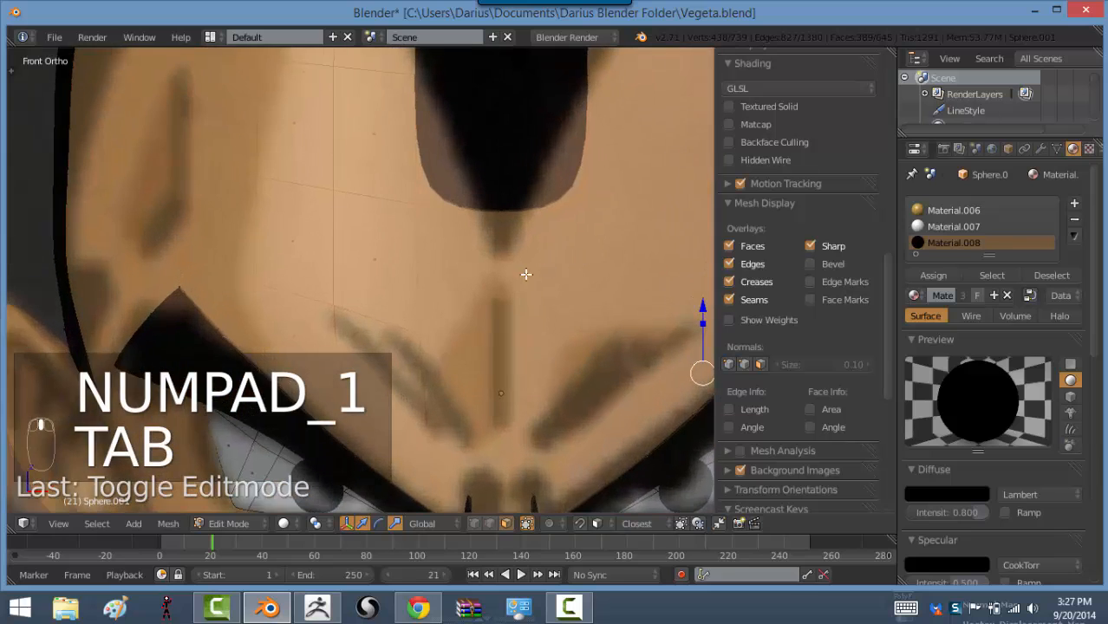
{"action": "right_click", "coordinate": [446, 234]}
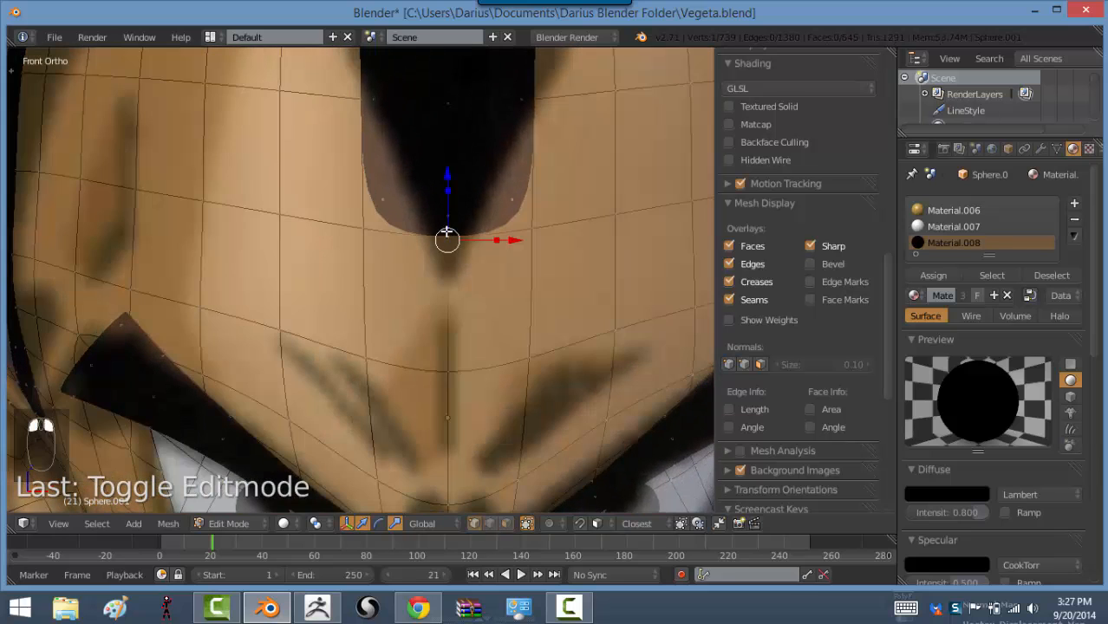
{"action": "key", "text": "z"}
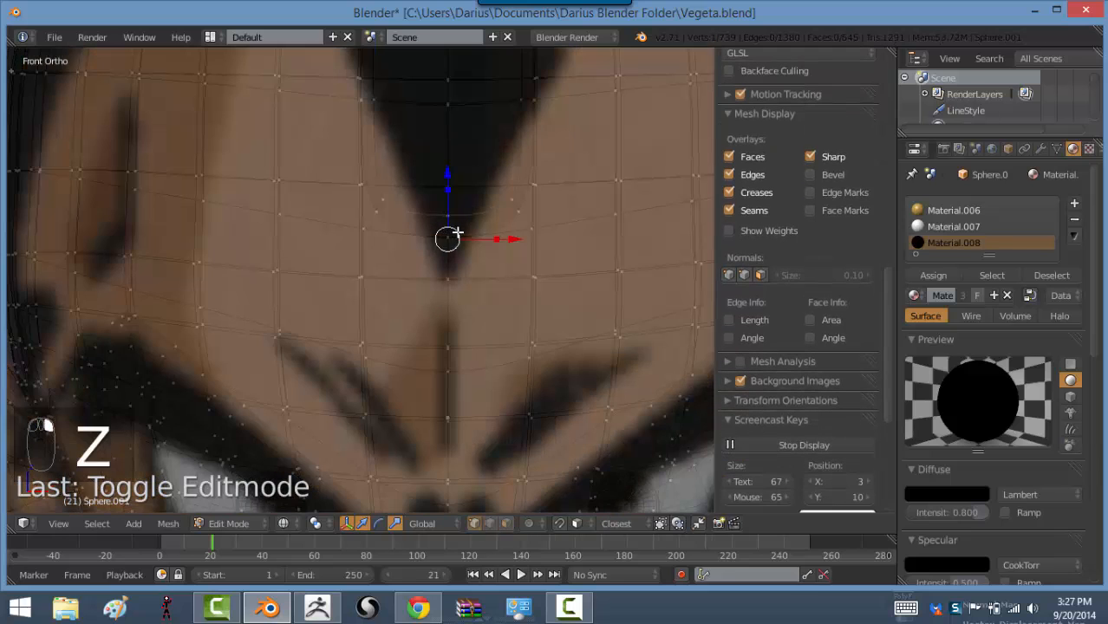
{"action": "scroll", "coordinate": [457, 227], "scroll_direction": "up", "scroll_amount": 2}
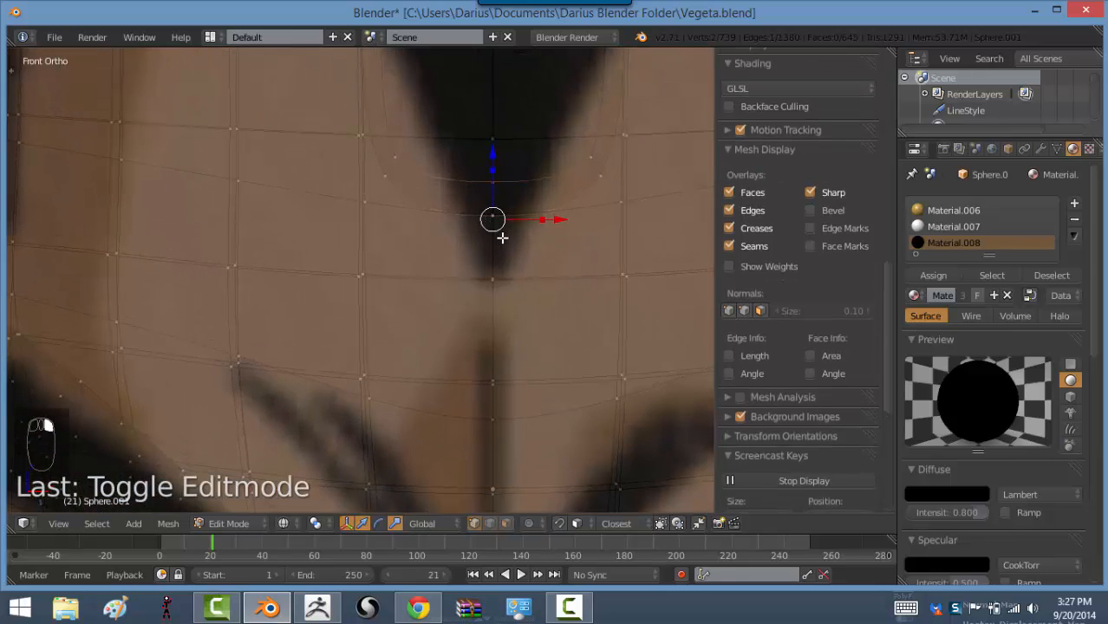
{"action": "key", "text": "g"}
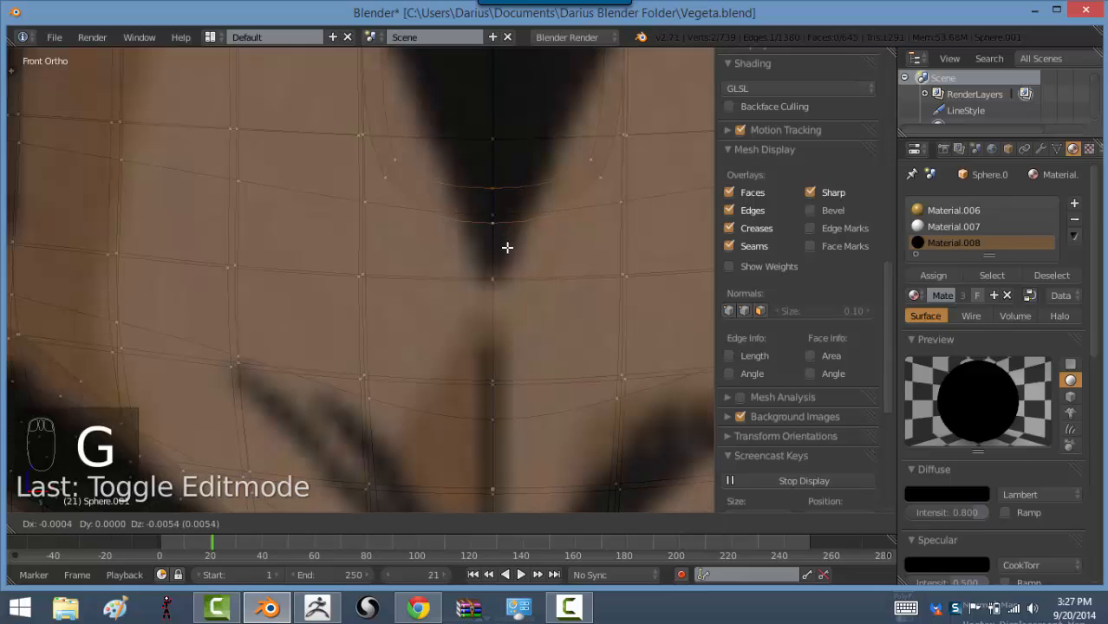
{"action": "left_click", "coordinate": [504, 324]}
{"action": "key", "text": "z"}
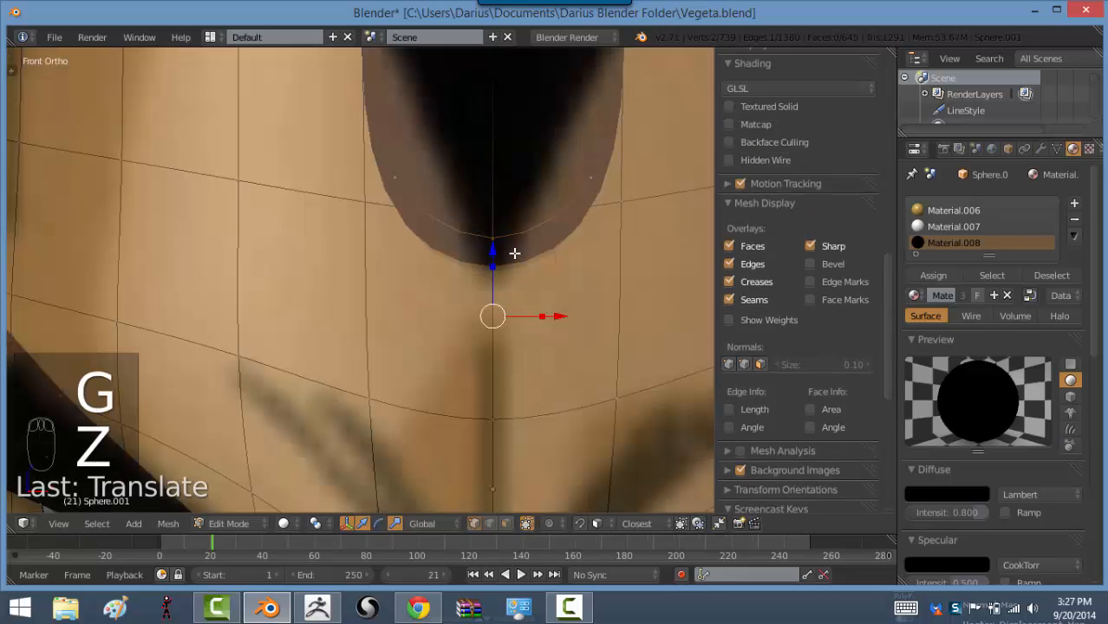
{"action": "middle_click_drag", "start_coordinate": [513, 248], "coordinate": [477, 318], "text": "shift"}
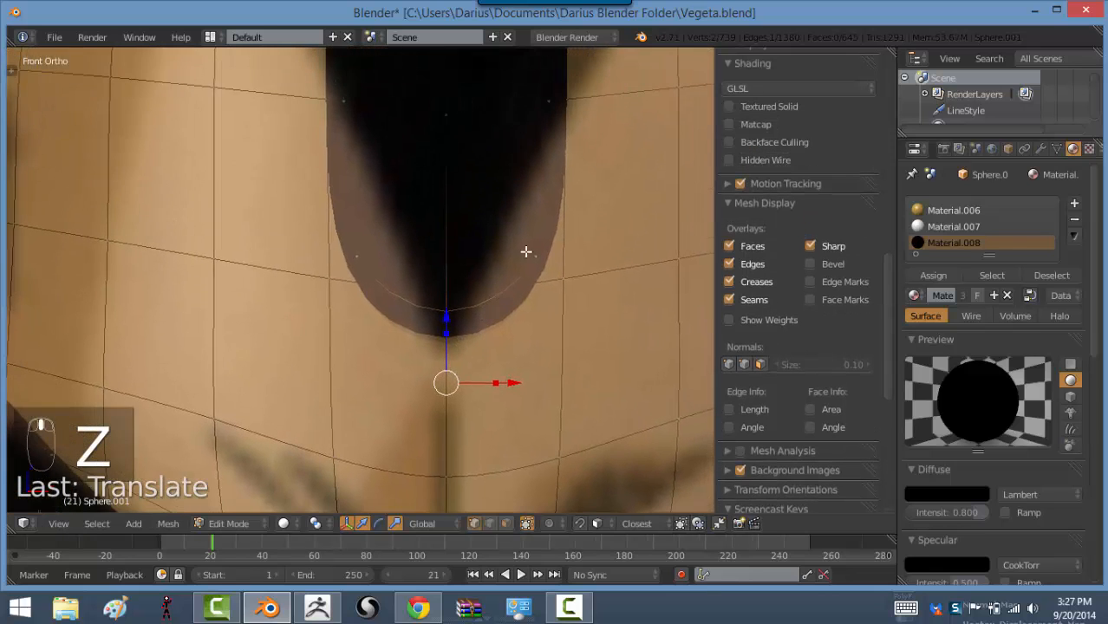
Enable connected proportional editing and pull the widow's peak side vertex inward and up with a proportional size of 0.08
{"action": "right_click", "coordinate": [529, 243]}
{"action": "key", "text": "g"}
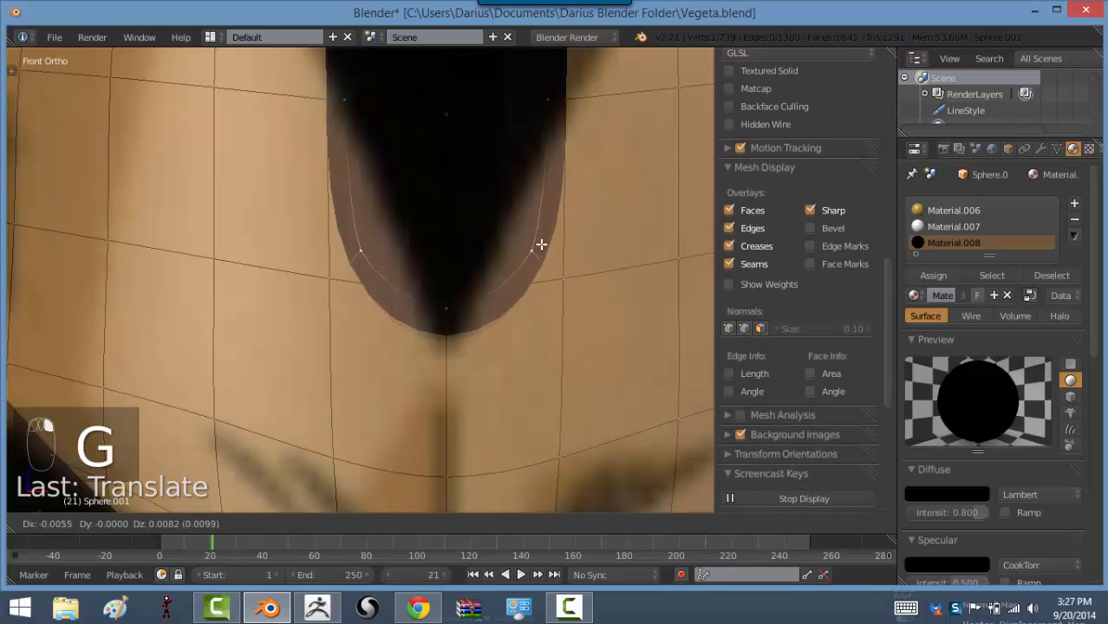
{"action": "right_click", "coordinate": [491, 192]}
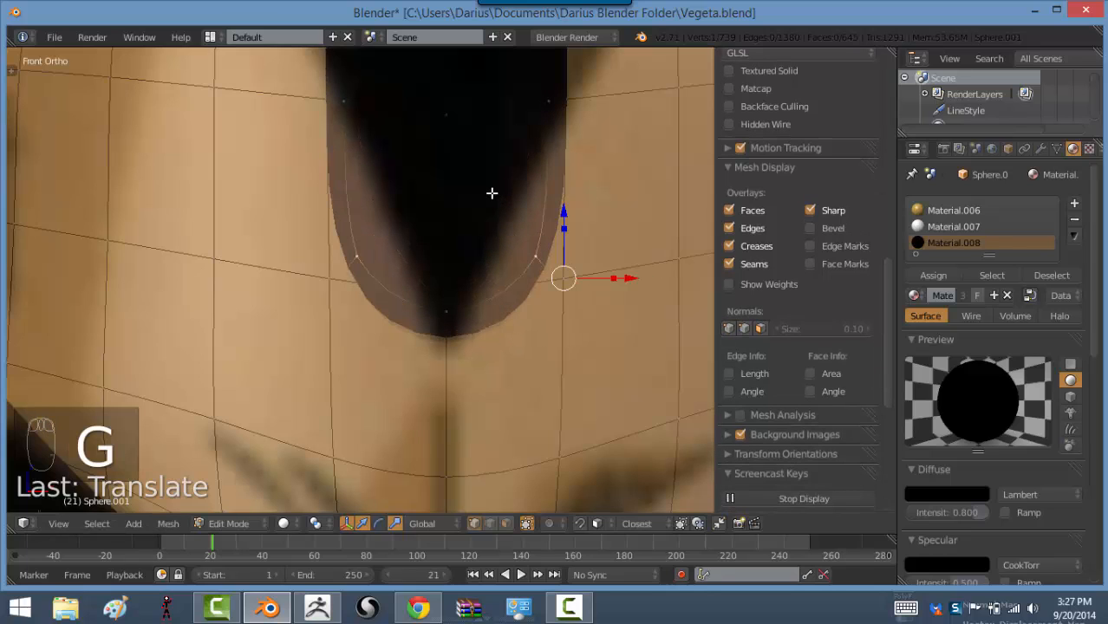
{"action": "key", "text": "alt+o"}
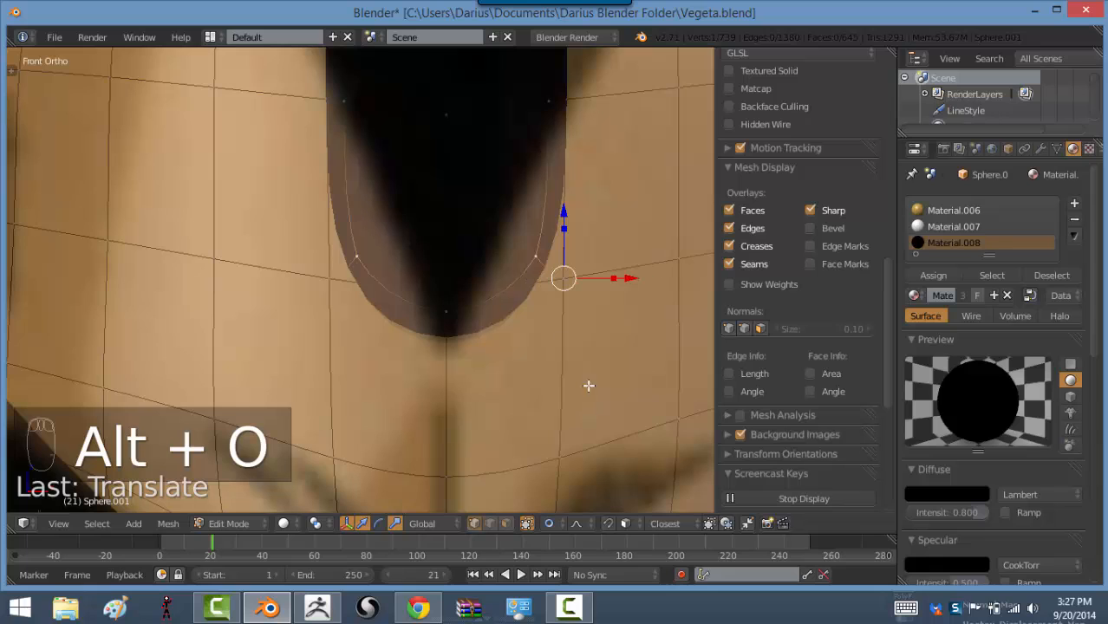
{"action": "key", "text": "g"}
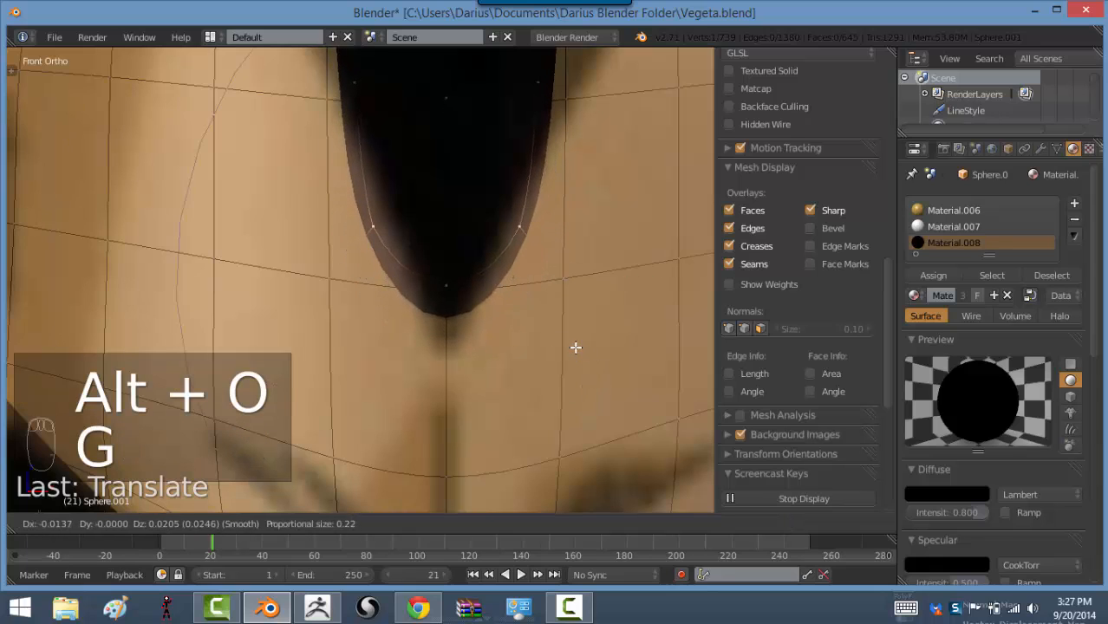
{"action": "scroll", "coordinate": [572, 343], "scroll_direction": "up", "scroll_amount": 10}
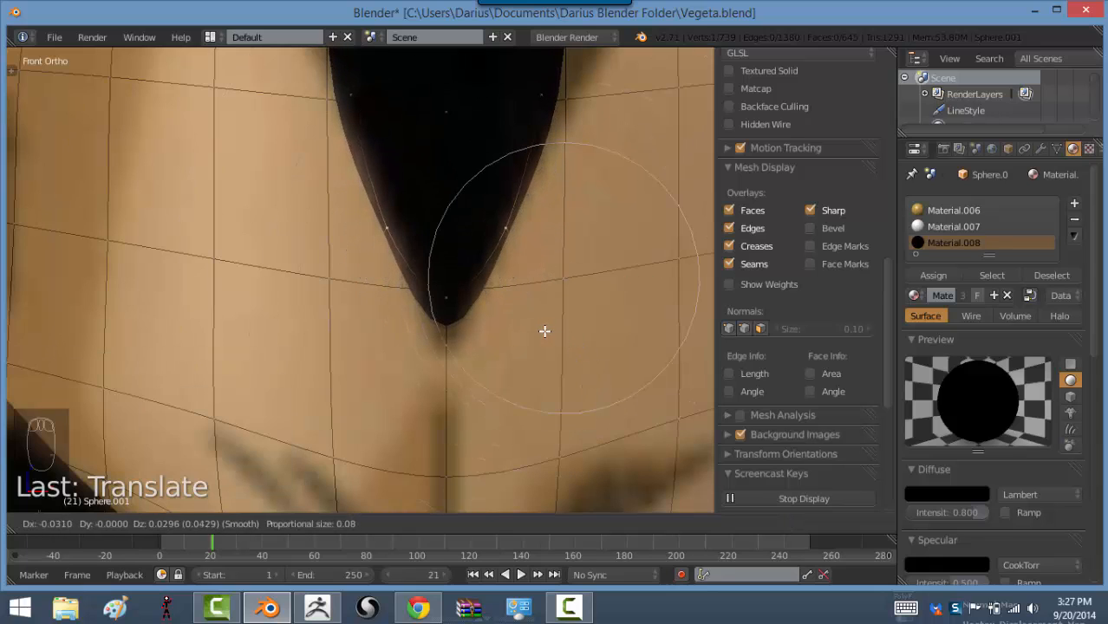
{"action": "left_click", "coordinate": [544, 330]}
{"action": "scroll", "coordinate": [493, 241], "scroll_direction": "up", "scroll_amount": 5}
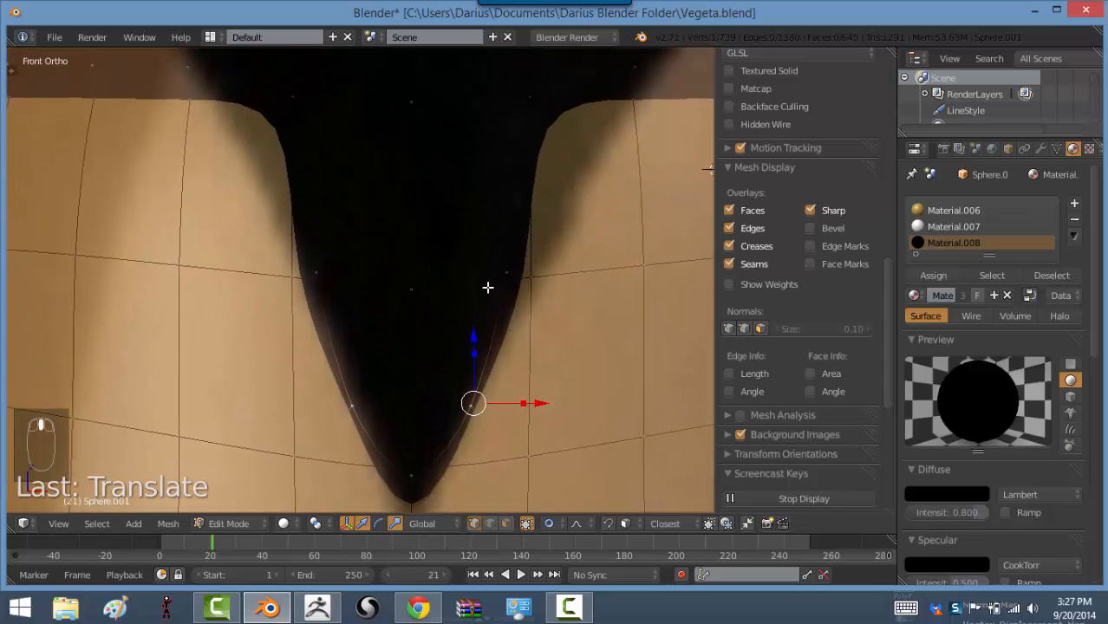
Move the hairline corner vertex above the widow's peak outward and down to follow the reference's diagonal edge
{"action": "right_click", "coordinate": [533, 109]}
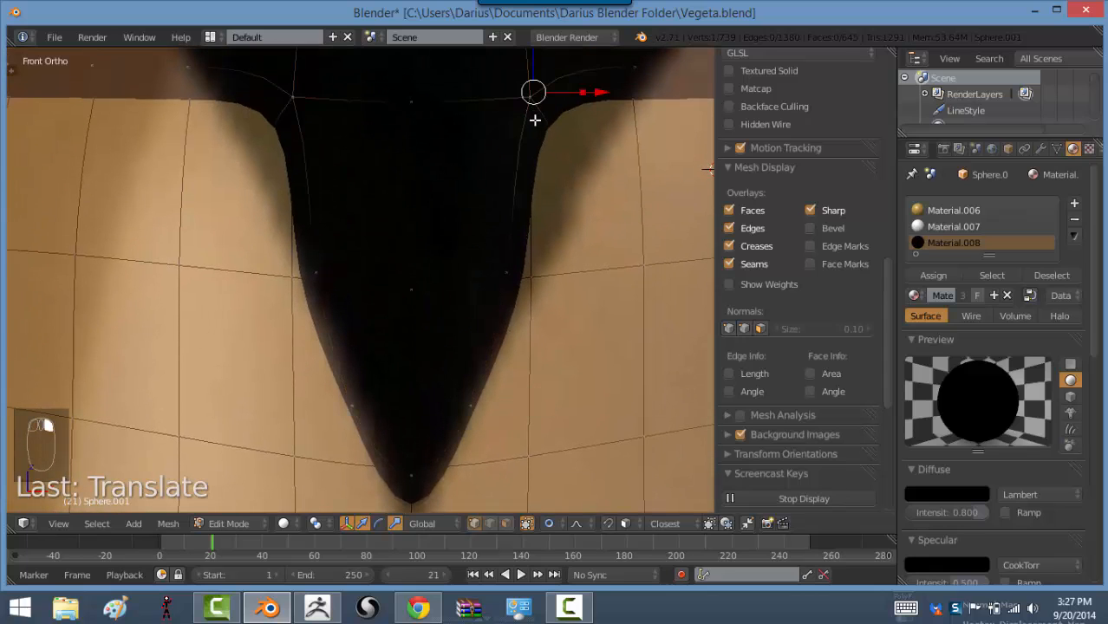
{"action": "key", "text": "g"}
{"action": "left_click", "coordinate": [616, 171]}
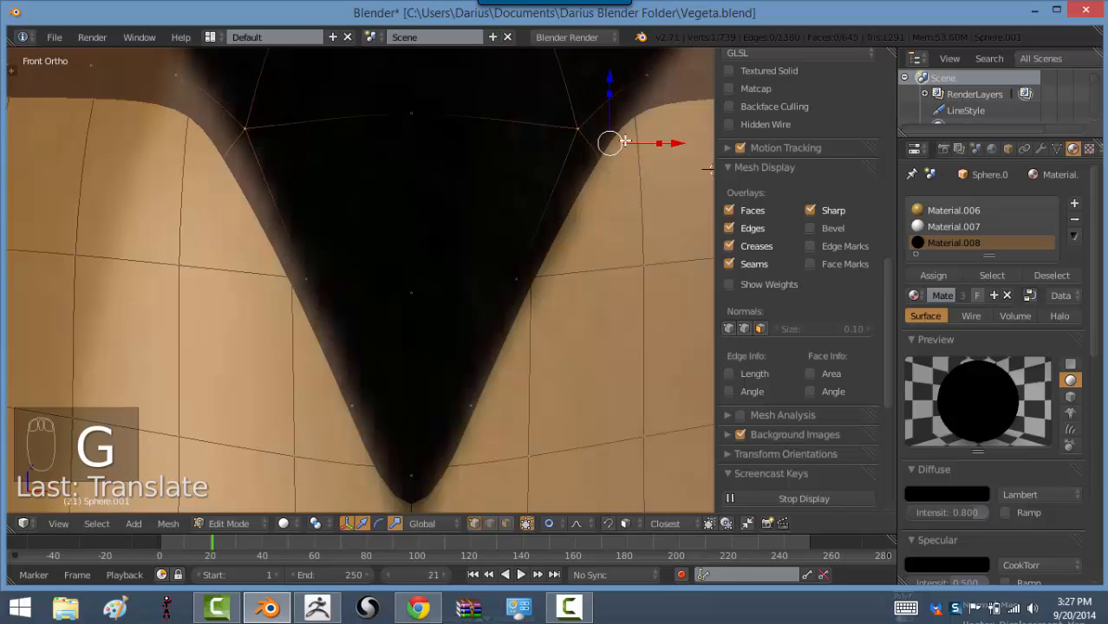
Raise the two hairline vertices above the forehead recess to form the reference's rounded arch
{"action": "middle_click_drag", "start_coordinate": [564, 141], "coordinate": [353, 297], "text": "shift"}
{"action": "right_click", "coordinate": [520, 222]}
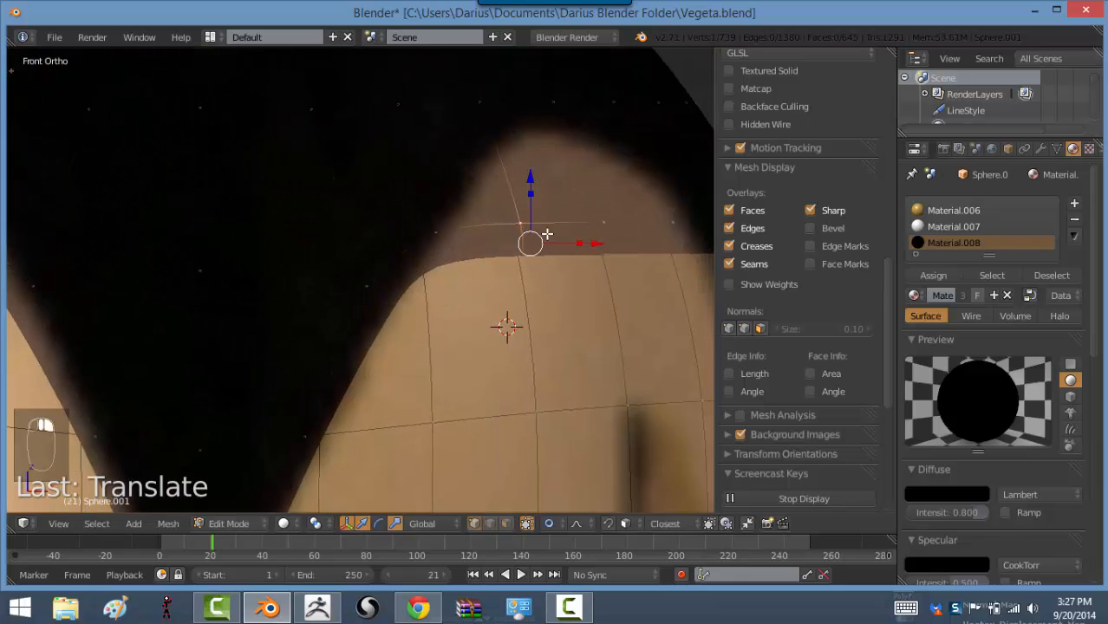
{"action": "key", "text": "h"}
{"action": "key", "text": "ctrl+z"}
{"action": "key", "text": "g"}
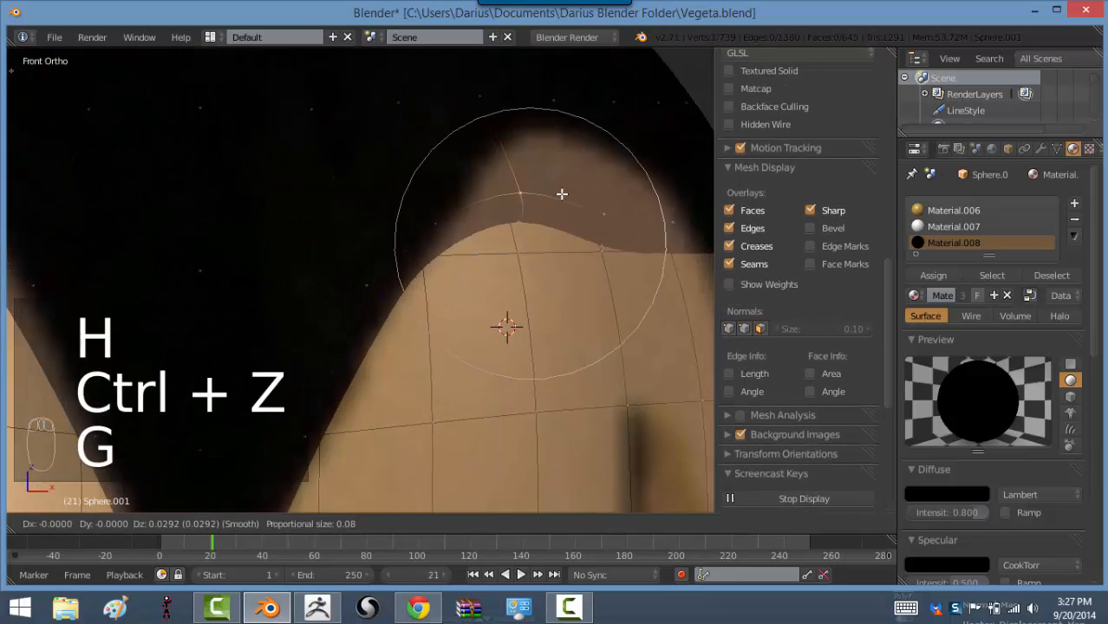
{"action": "left_click", "coordinate": [567, 118]}
{"action": "right_click", "coordinate": [604, 248]}
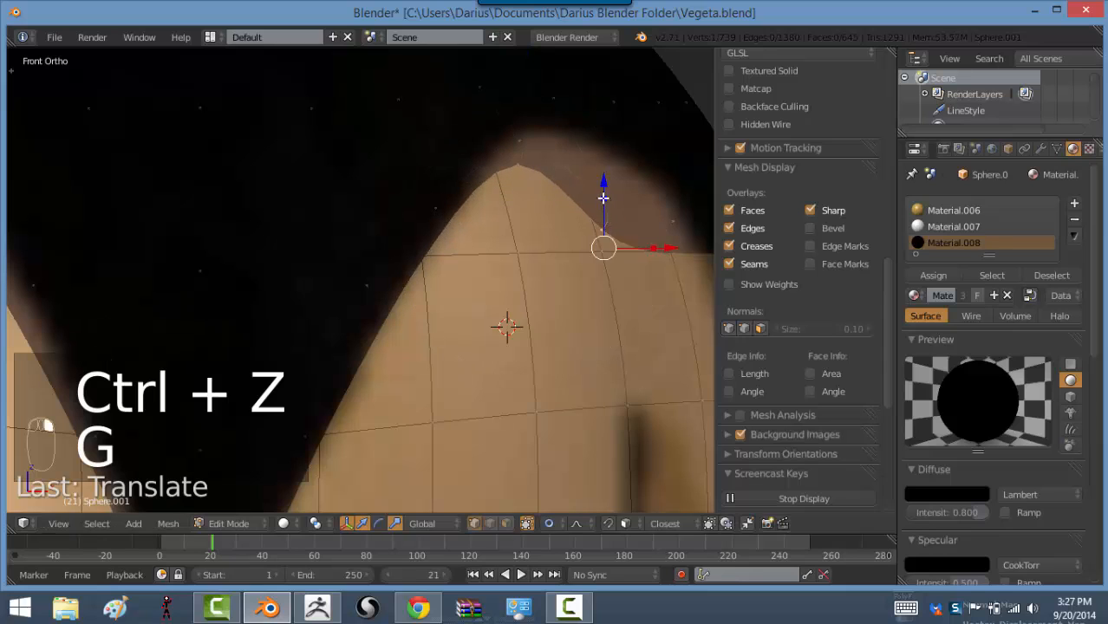
{"action": "key", "text": "g"}
{"action": "left_click", "coordinate": [594, 126]}
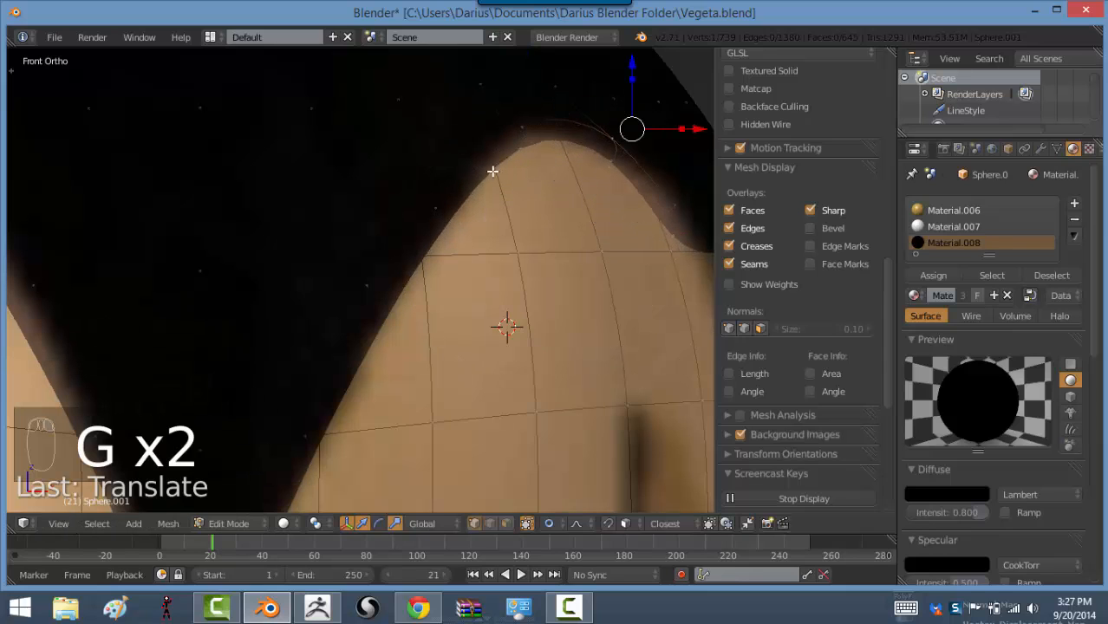
Fine-tune the arch's peak vertex and raise the neighbouring outer vertex toward the reference curve
{"action": "mouse_move", "coordinate": [518, 129]}
{"action": "right_mouse_down"}
{"action": "mouse_move", "coordinate": [529, 143]}
{"action": "mouse_move", "coordinate": [513, 127]}
{"action": "right_mouse_up"}
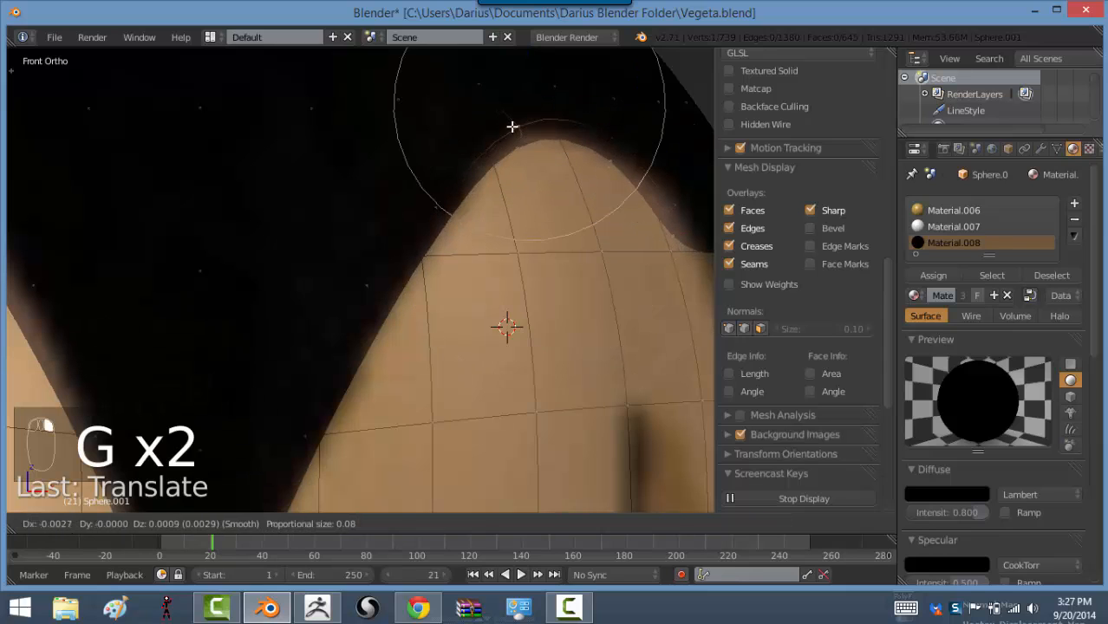
{"action": "right_click", "coordinate": [673, 200]}
{"action": "key", "text": "g"}
{"action": "left_click", "coordinate": [673, 177]}
Lower the outer temple corner vertex of the hairline in two moves to smooth its outer curve
{"action": "middle_click_drag", "start_coordinate": [651, 198], "coordinate": [505, 208], "text": "shift"}
{"action": "middle_click_drag", "start_coordinate": [583, 228], "coordinate": [537, 222], "text": "shift"}
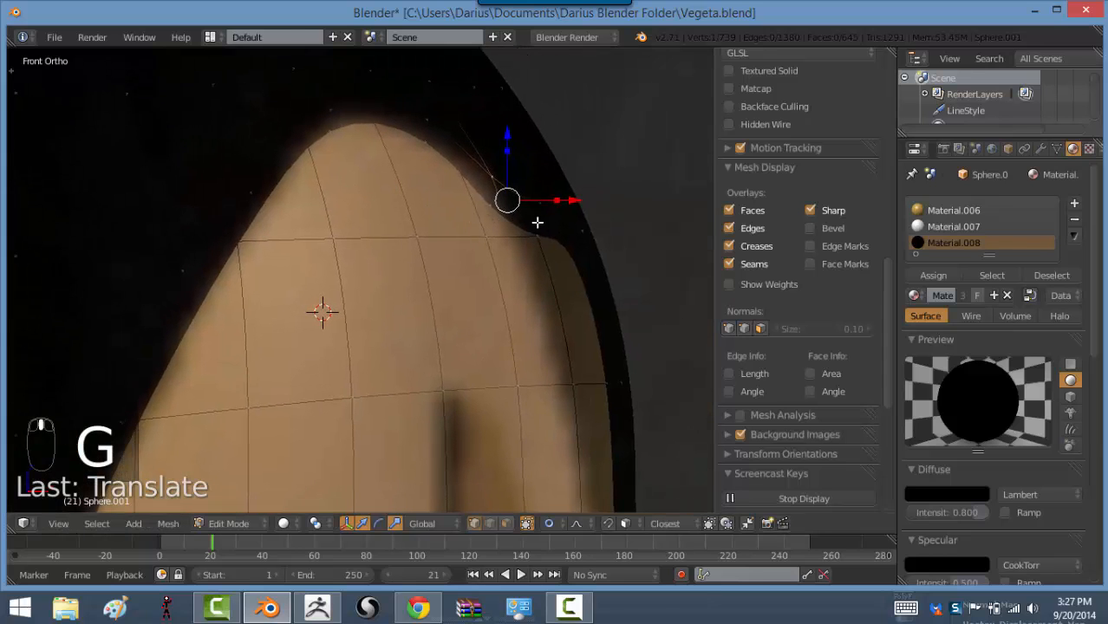
{"action": "right_click", "coordinate": [570, 249]}
{"action": "key", "text": "g"}
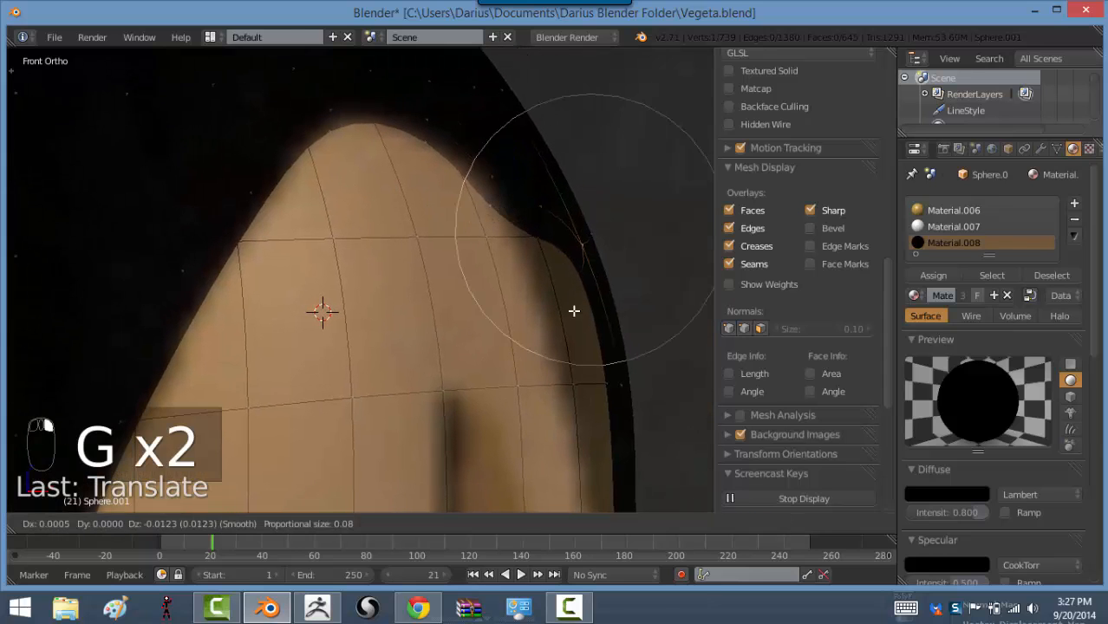
{"action": "left_click", "coordinate": [591, 321]}
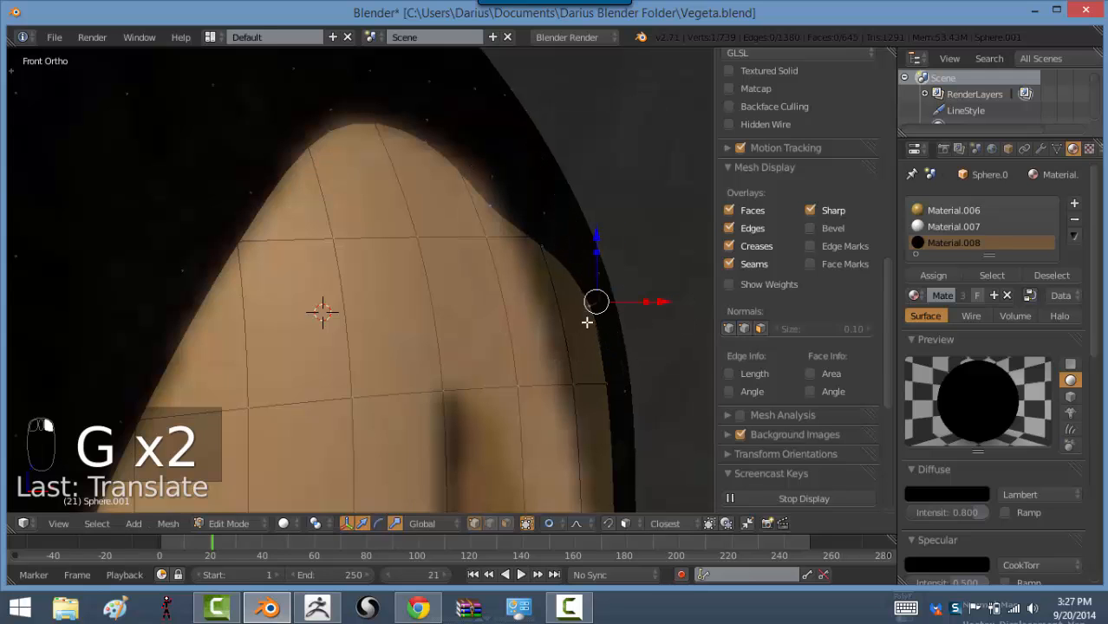
{"action": "key", "text": "g"}
{"action": "left_click", "coordinate": [607, 334]}
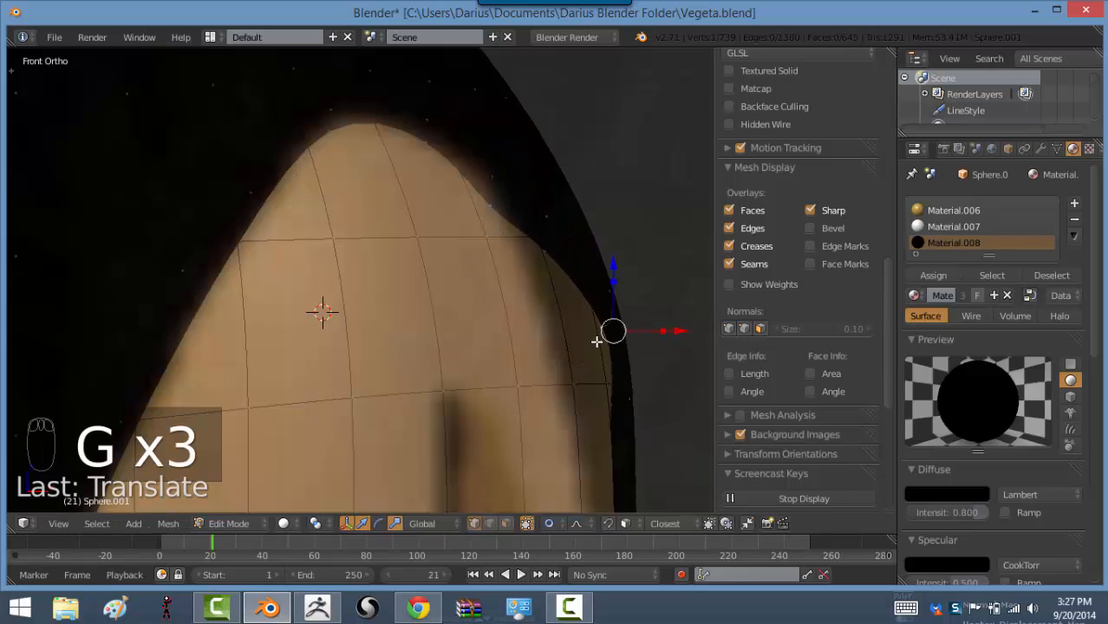
Reposition the temple corner vertex in depth from several angled views so the hairline curves smoothly around the head
{"action": "middle_click_drag", "start_coordinate": [612, 330], "coordinate": [517, 364]}
{"action": "key", "text": "g"}
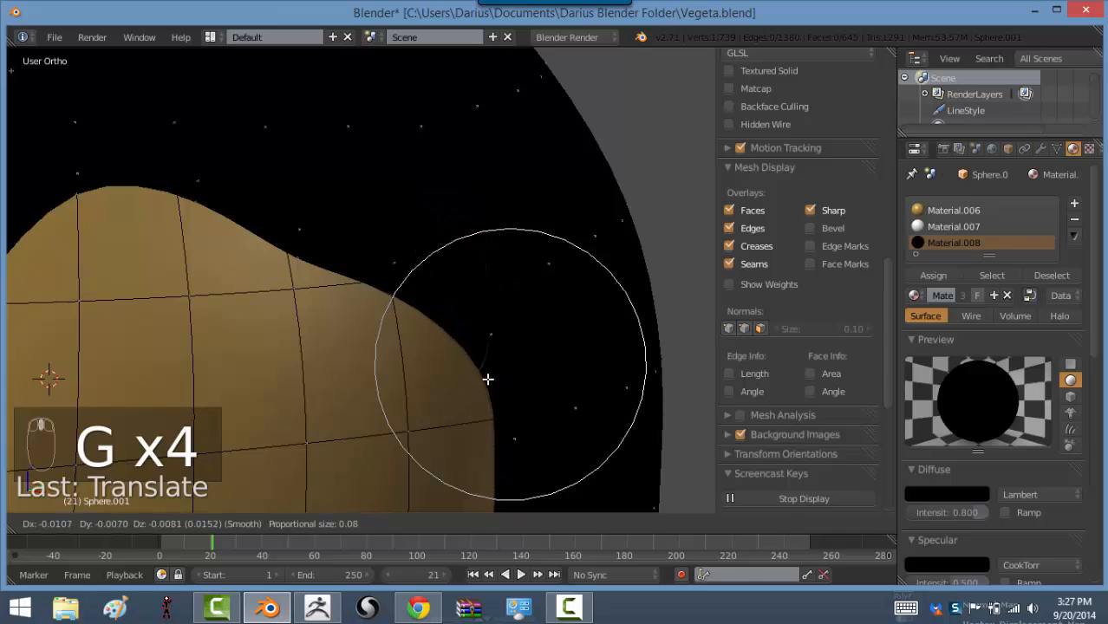
{"action": "left_click", "coordinate": [487, 379]}
{"action": "middle_click_drag", "start_coordinate": [438, 413], "coordinate": [383, 435]}
{"action": "key", "text": "g"}
{"action": "left_click", "coordinate": [316, 459]}
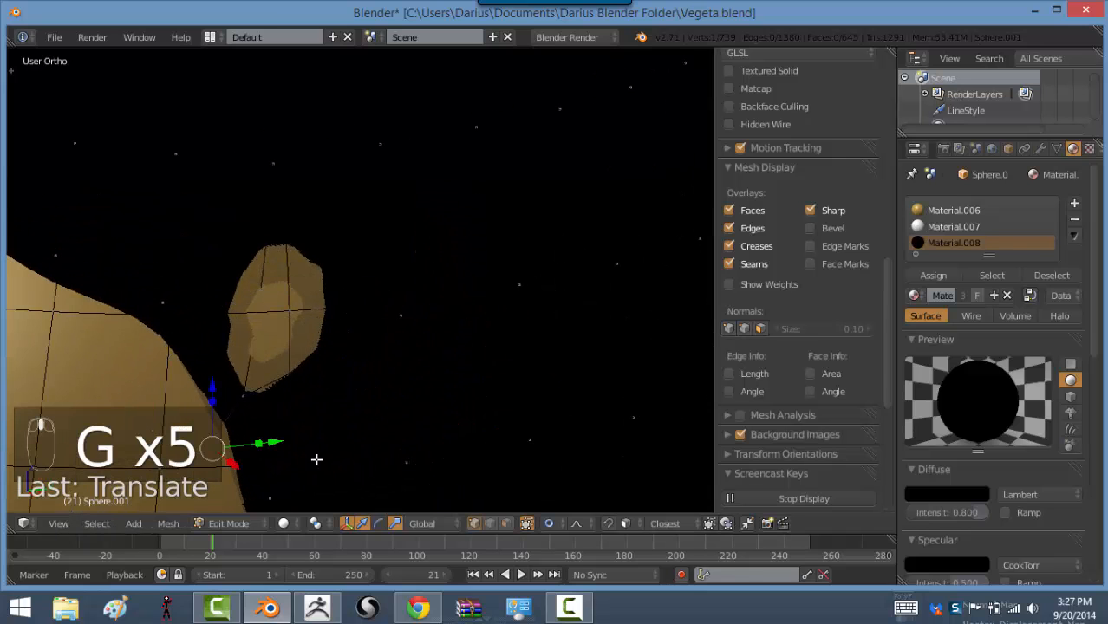
{"action": "middle_click_drag", "start_coordinate": [317, 458], "coordinate": [561, 380]}
{"action": "key", "text": "g"}
{"action": "left_click", "coordinate": [490, 379]}
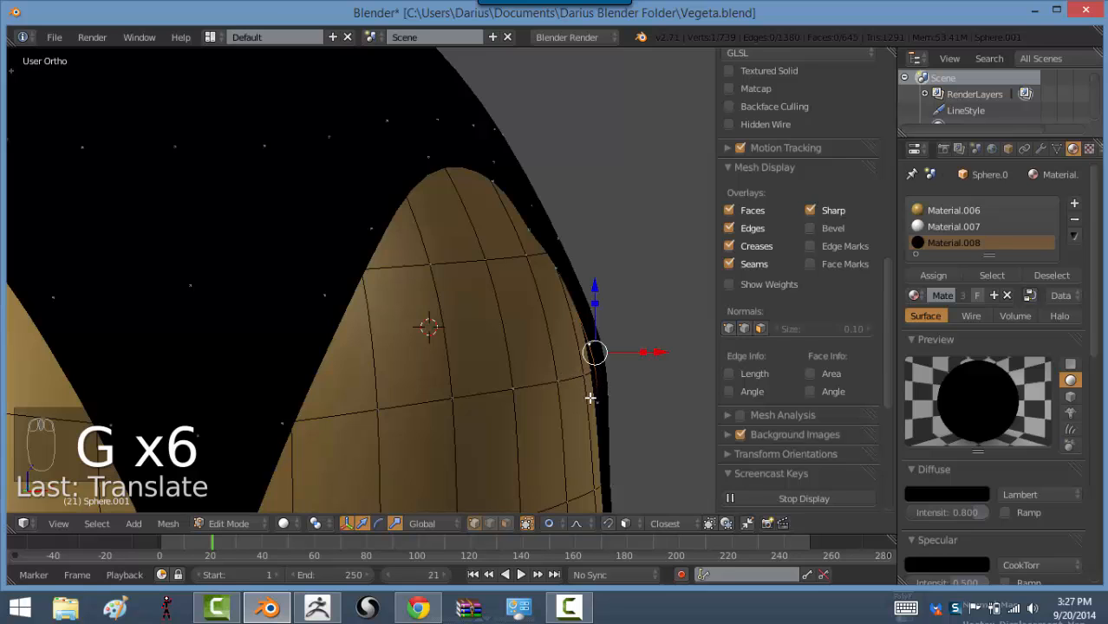
In front view, raise the vertex on the arch's outer slope to match the reference hairline
{"action": "key", "text": "KP_1"}
{"action": "right_click", "coordinate": [470, 222]}
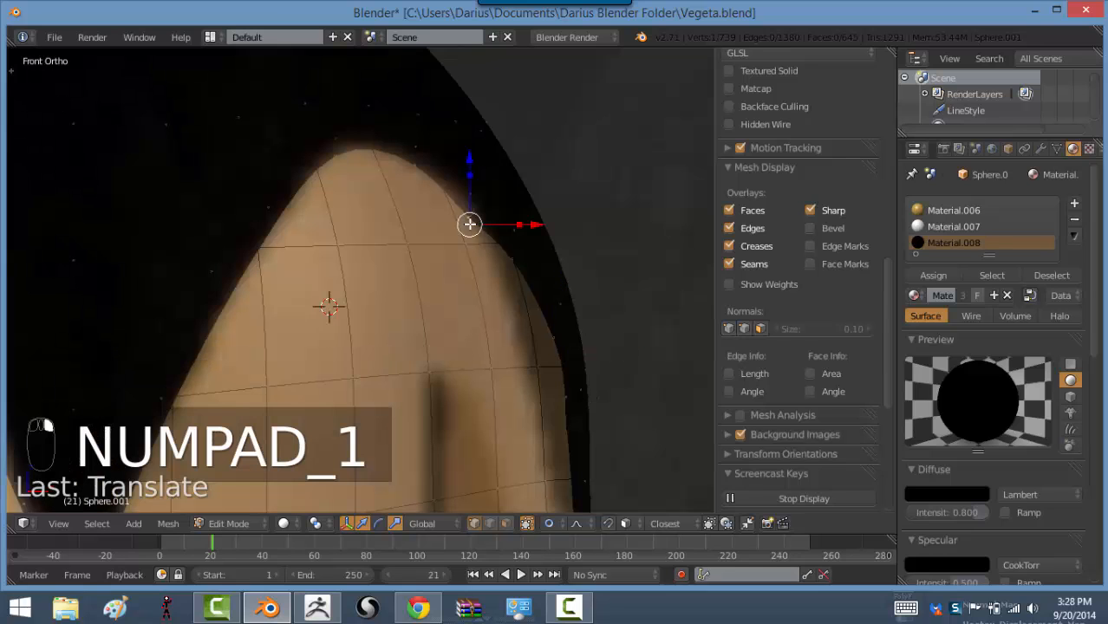
{"action": "key", "text": "g"}
{"action": "left_click", "coordinate": [470, 202]}
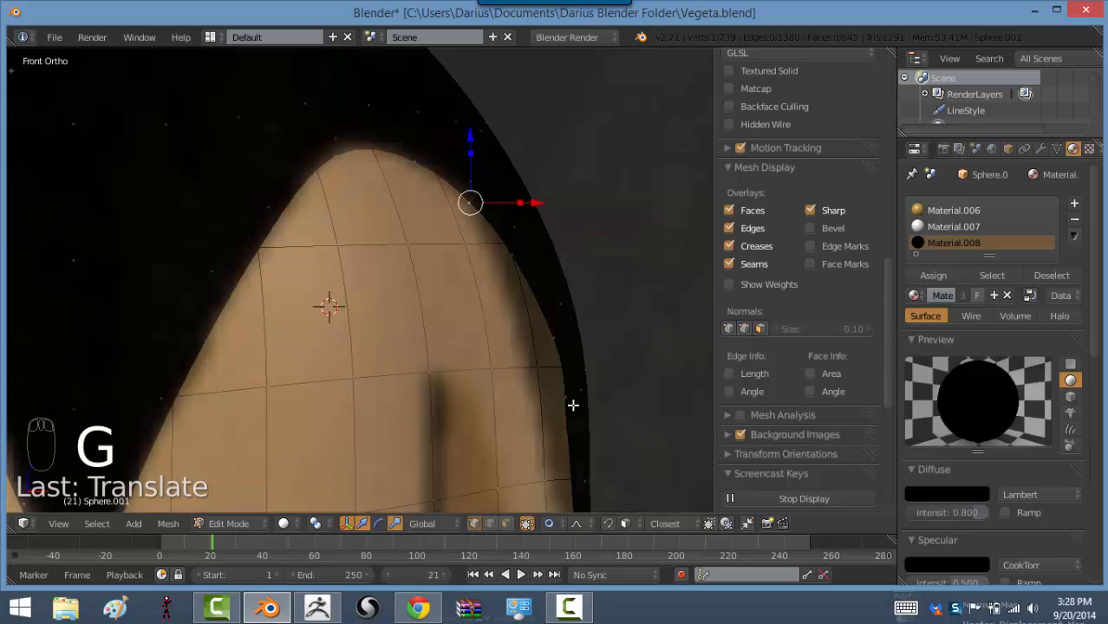
Select the temple edge vertices and move them from the side and front views to align with the reference hairline
{"action": "right_click", "coordinate": [560, 362]}
{"action": "middle_click_drag", "start_coordinate": [565, 390], "coordinate": [438, 352]}
{"action": "key", "text": "g"}
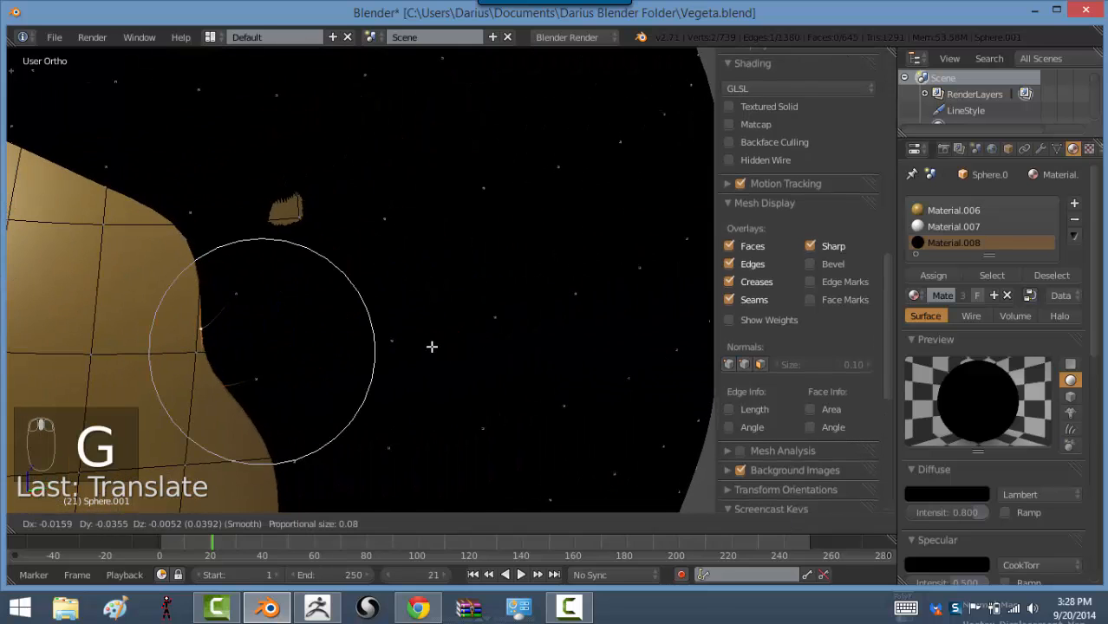
{"action": "left_click", "coordinate": [448, 335]}
{"action": "key", "text": "KP_1"}
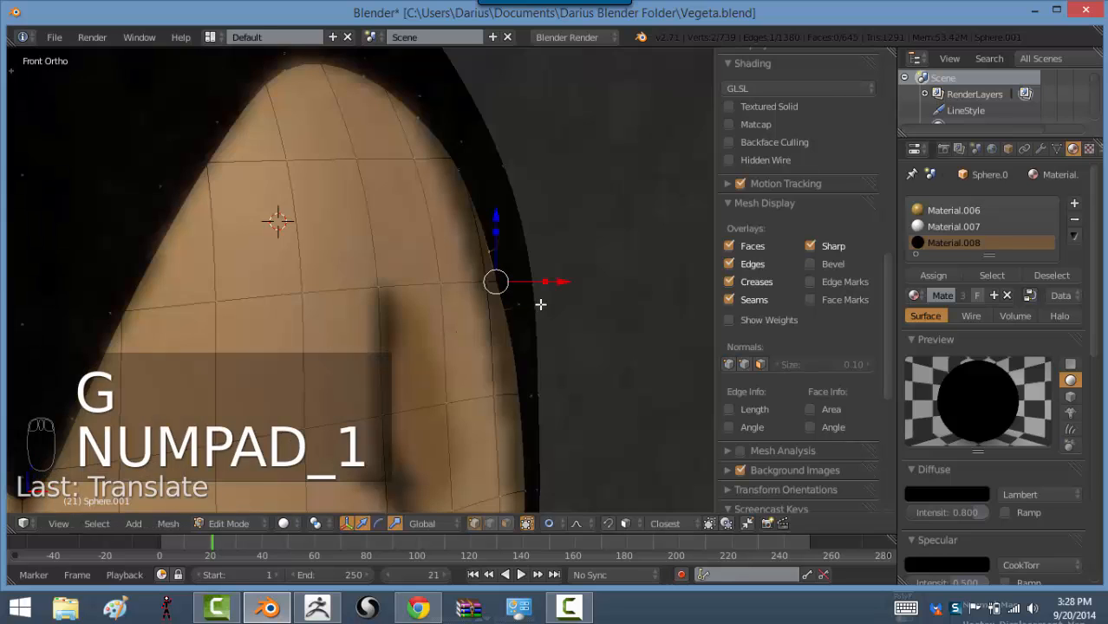
{"action": "key", "text": "g"}
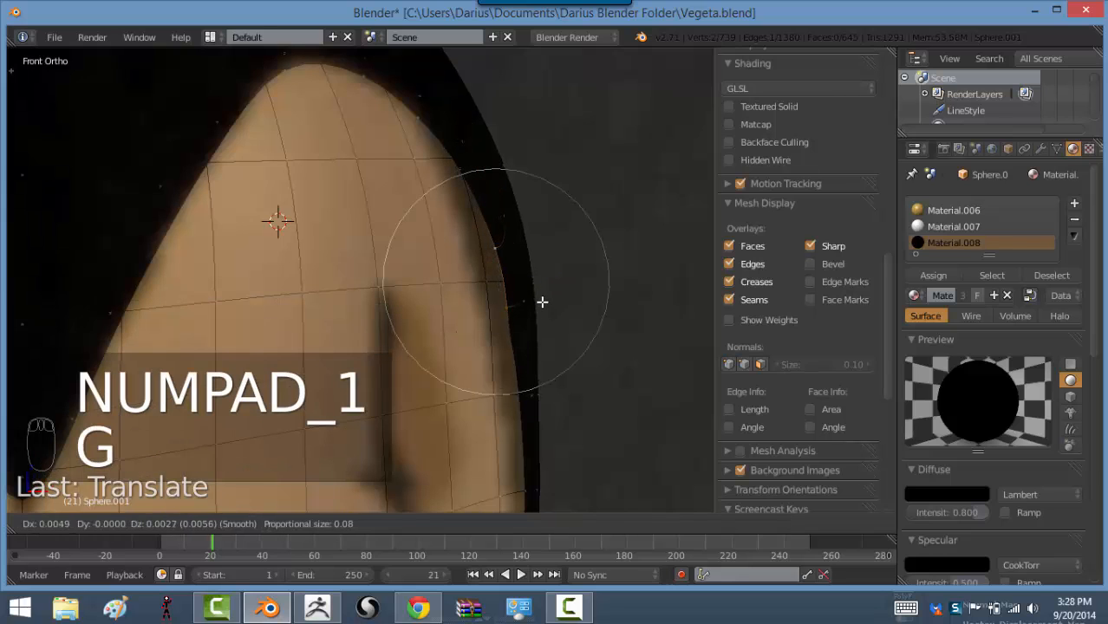
{"action": "left_click", "coordinate": [525, 260]}
Leave mesh editing and examine the reshaped hairline from the front and the side
{"action": "scroll", "coordinate": [505, 264], "scroll_direction": "down", "scroll_amount": 4}
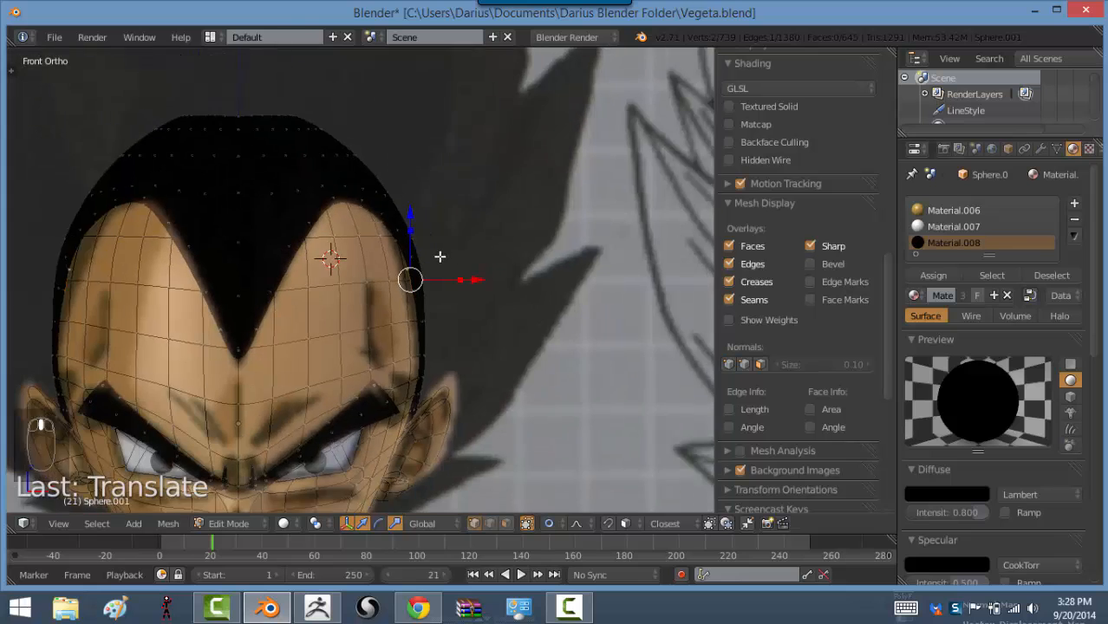
{"action": "scroll", "coordinate": [439, 257], "scroll_direction": "down", "scroll_amount": 1}
{"action": "middle_click_drag", "start_coordinate": [437, 305], "coordinate": [532, 260], "text": "shift"}
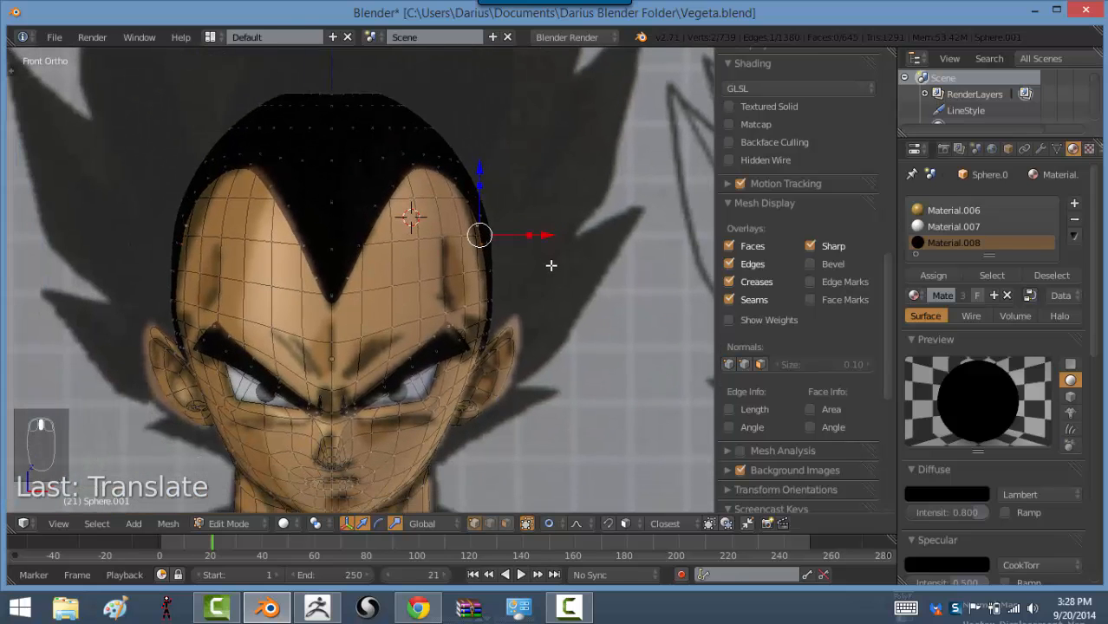
{"action": "middle_click_drag", "start_coordinate": [543, 330], "coordinate": [371, 240], "text": "shift"}
{"action": "key", "text": "Tab"}
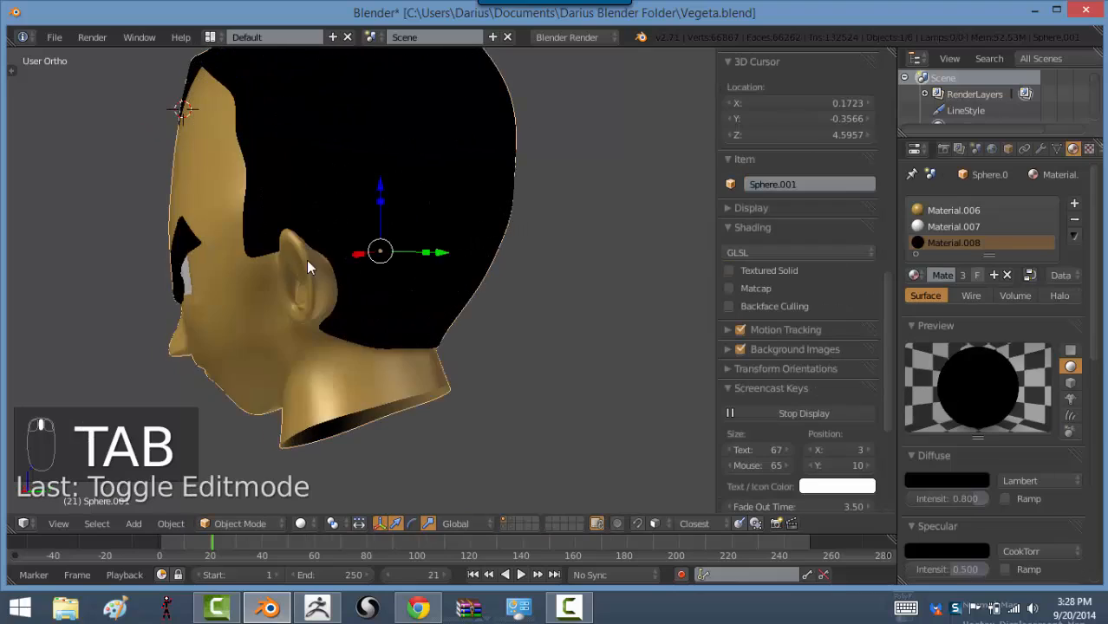
Return to editing the head mesh and move the four hairline vertices at the peak of the temple arch to lower it
{"action": "middle_click_drag", "start_coordinate": [307, 261], "coordinate": [450, 241]}
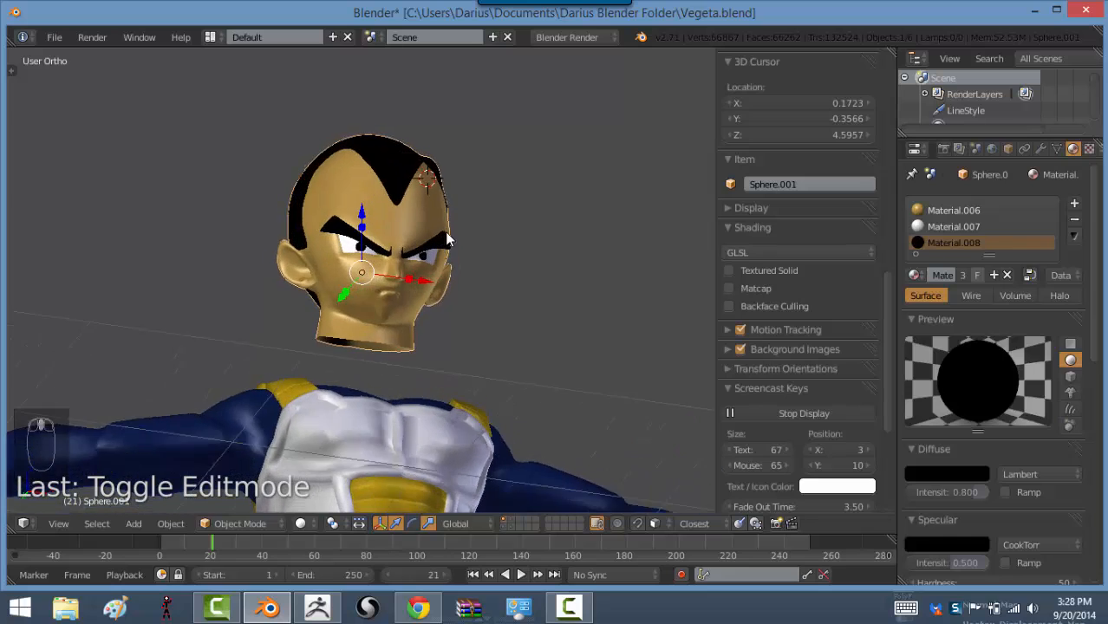
{"action": "key", "text": "Tab"}
{"action": "scroll", "coordinate": [471, 280], "scroll_direction": "up", "scroll_amount": 5}
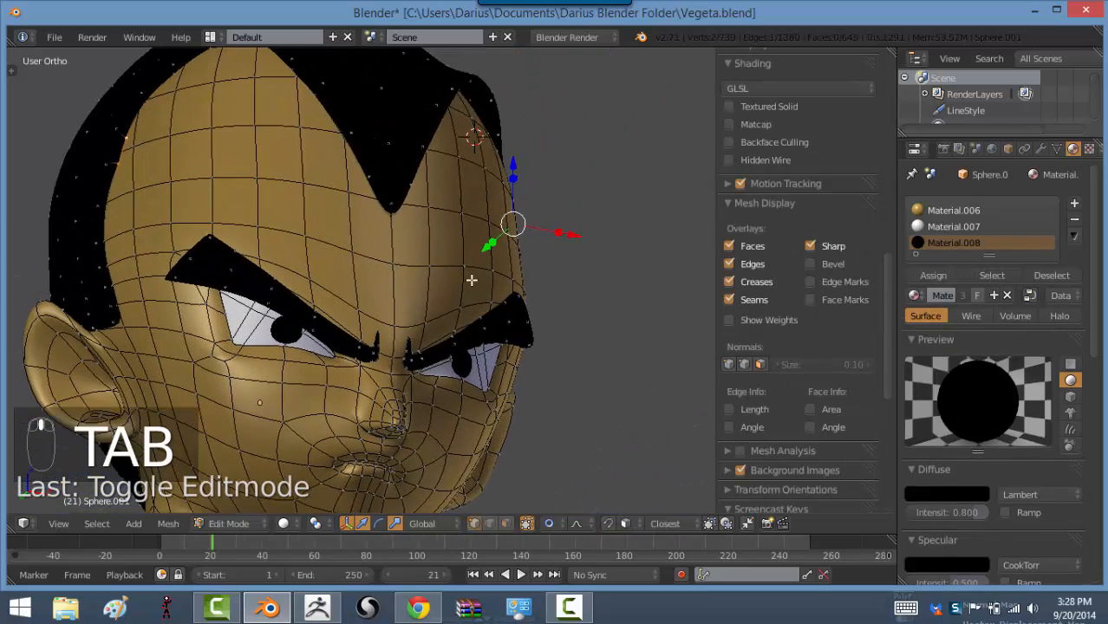
{"action": "middle_click_drag", "start_coordinate": [472, 280], "coordinate": [469, 291], "text": "shift"}
{"action": "right_click", "coordinate": [493, 109]}
{"action": "right_click", "coordinate": [483, 99], "text": "shift"}
{"action": "right_click", "coordinate": [470, 81], "text": "shift"}
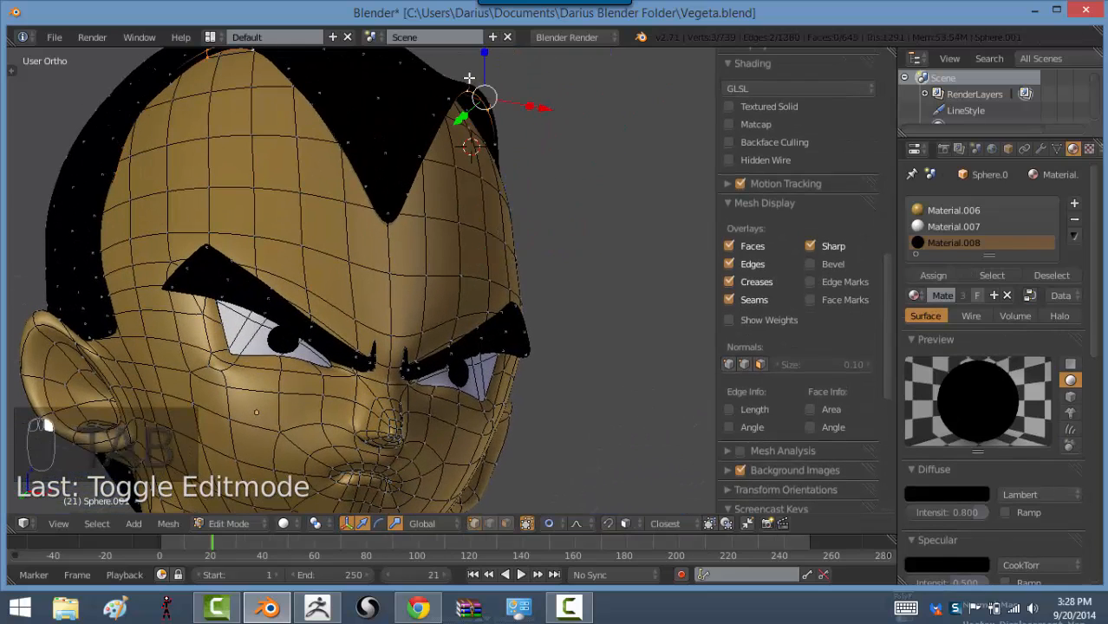
{"action": "right_click", "coordinate": [494, 106], "text": "shift"}
{"action": "key", "text": "g"}
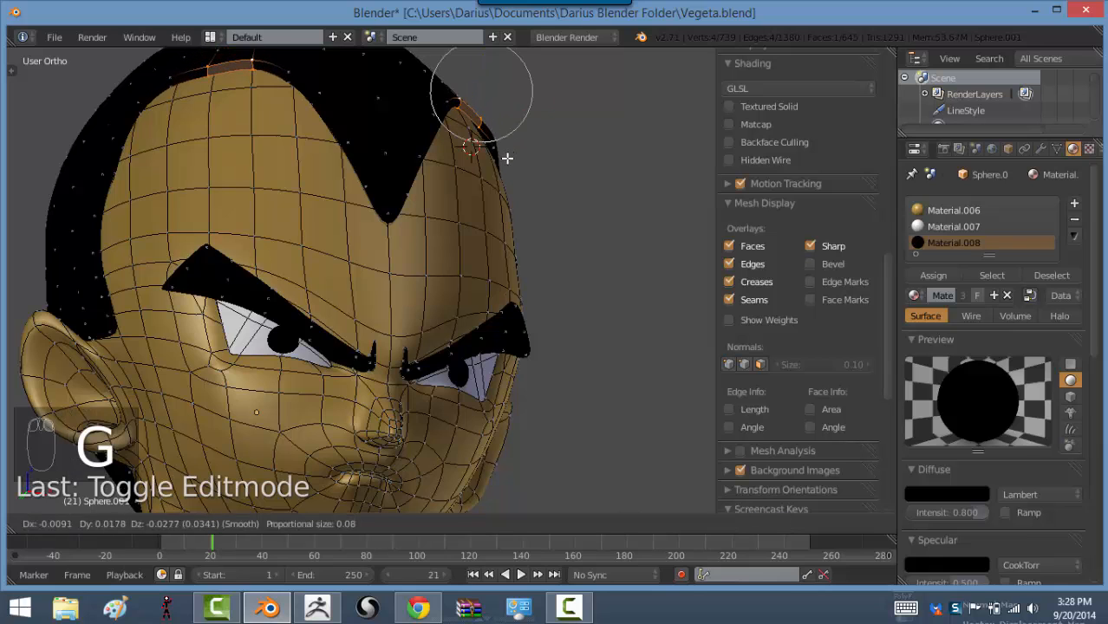
{"action": "left_click", "coordinate": [498, 155]}
Reposition individual hairline vertices beside the temple arch's peak to smooth its outer slope
{"action": "key", "text": "g"}
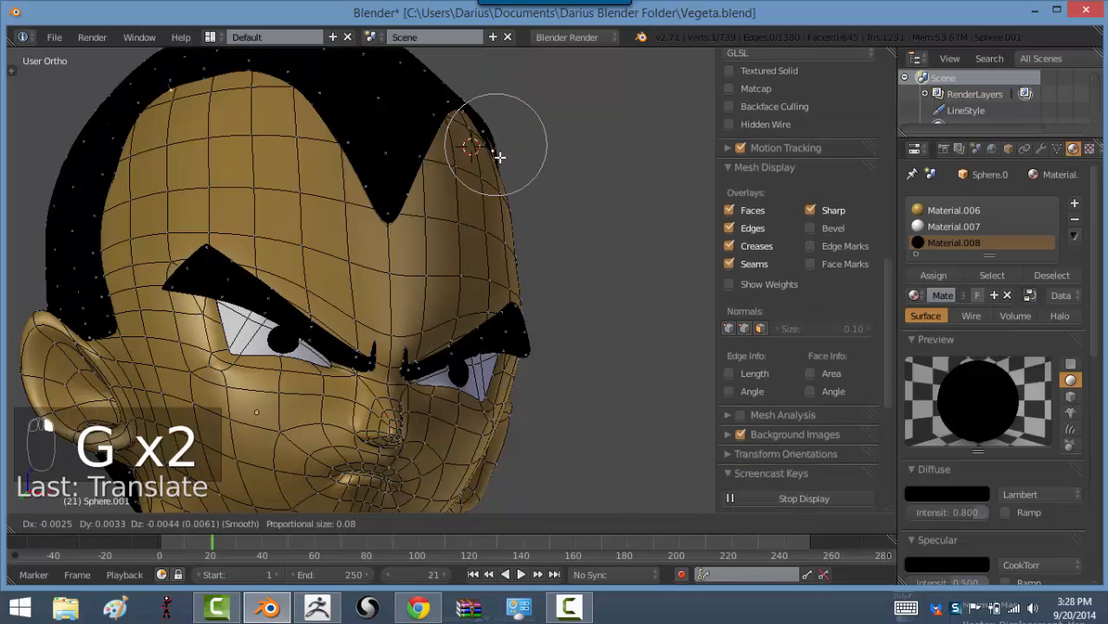
{"action": "left_click", "coordinate": [499, 159]}
{"action": "key", "text": "g"}
{"action": "left_click", "coordinate": [463, 116]}
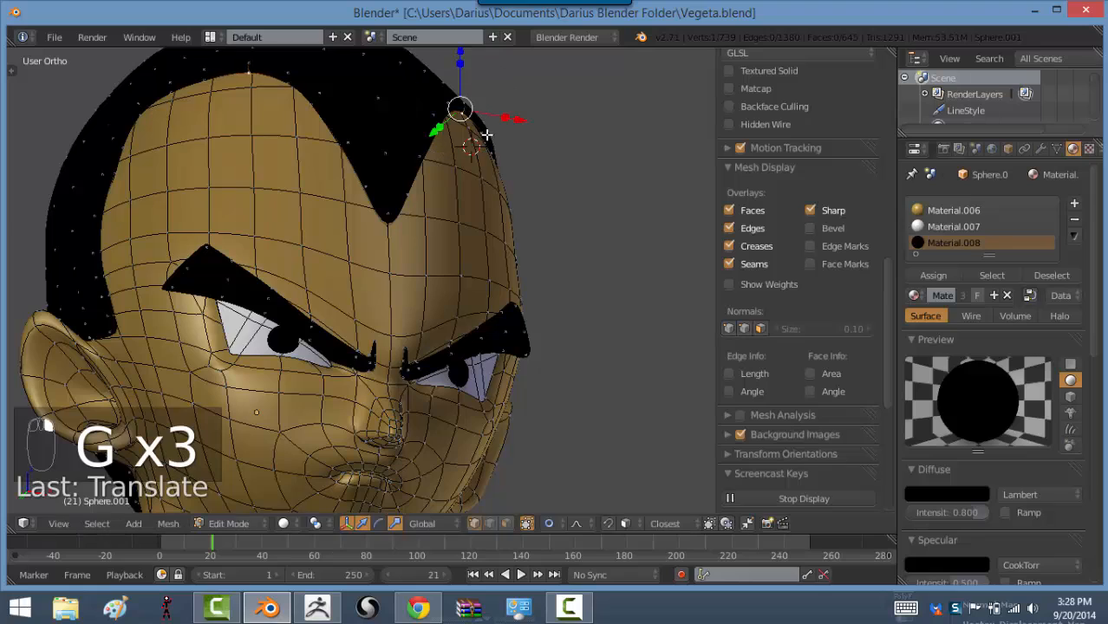
From a raised view of the other side, move the vertices along the top of the temple arch into a rounded curve
{"action": "middle_click_drag", "start_coordinate": [460, 117], "coordinate": [446, 210]}
{"action": "right_click", "coordinate": [421, 127]}
{"action": "key", "text": "g"}
{"action": "left_click", "coordinate": [442, 200]}
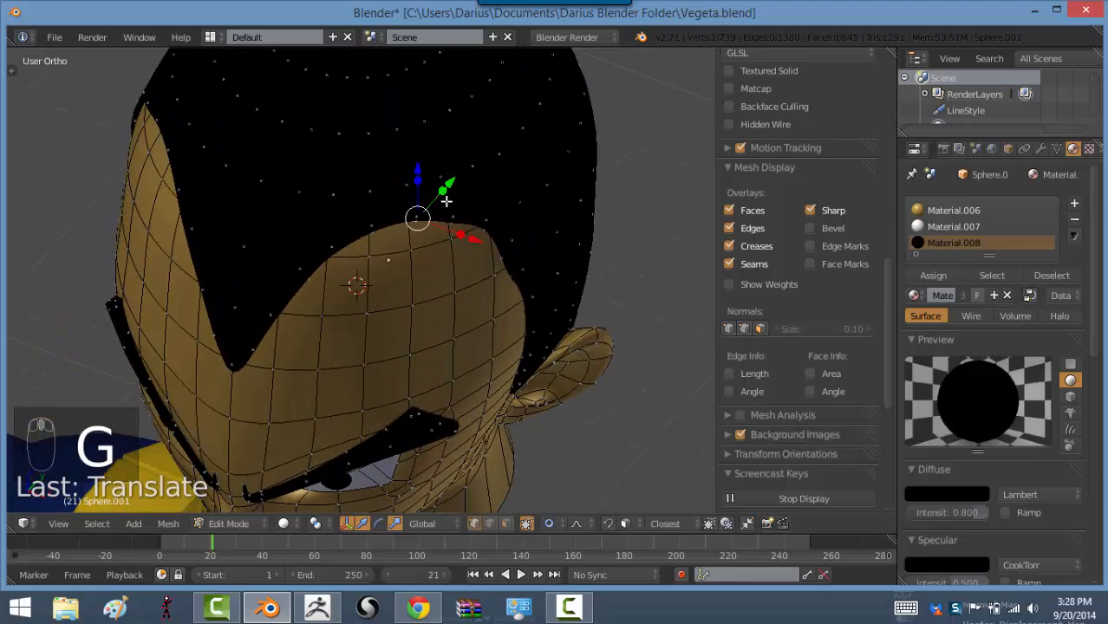
{"action": "key", "text": "g"}
{"action": "left_click", "coordinate": [452, 201]}
{"action": "key", "text": "g"}
{"action": "left_click", "coordinate": [454, 200]}
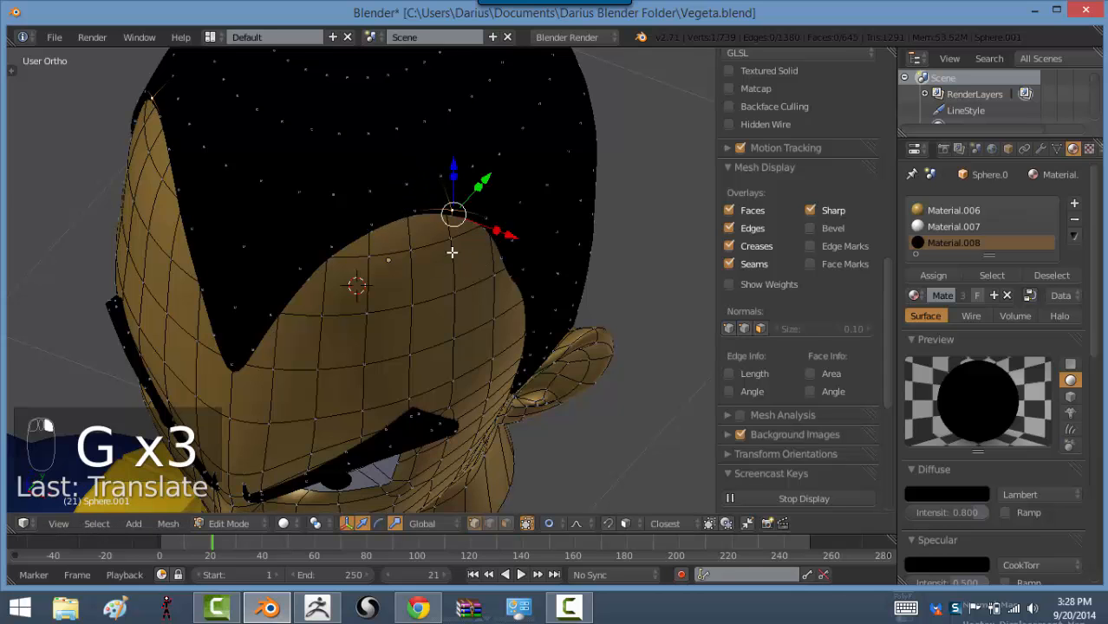
Adjust the vertices on the temple arch's outer slope from a lower angled view so the curve runs smoothly toward the ear
{"action": "middle_click_drag", "start_coordinate": [459, 209], "coordinate": [487, 135]}
{"action": "key", "text": "g"}
{"action": "left_click", "coordinate": [494, 251]}
{"action": "key", "text": "g"}
{"action": "left_click", "coordinate": [504, 268]}
Leave mesh editing and compare the rounded hairline with the reference image in front view
{"action": "key", "text": "Tab"}
{"action": "scroll", "coordinate": [438, 190], "scroll_direction": "up", "scroll_amount": 1}
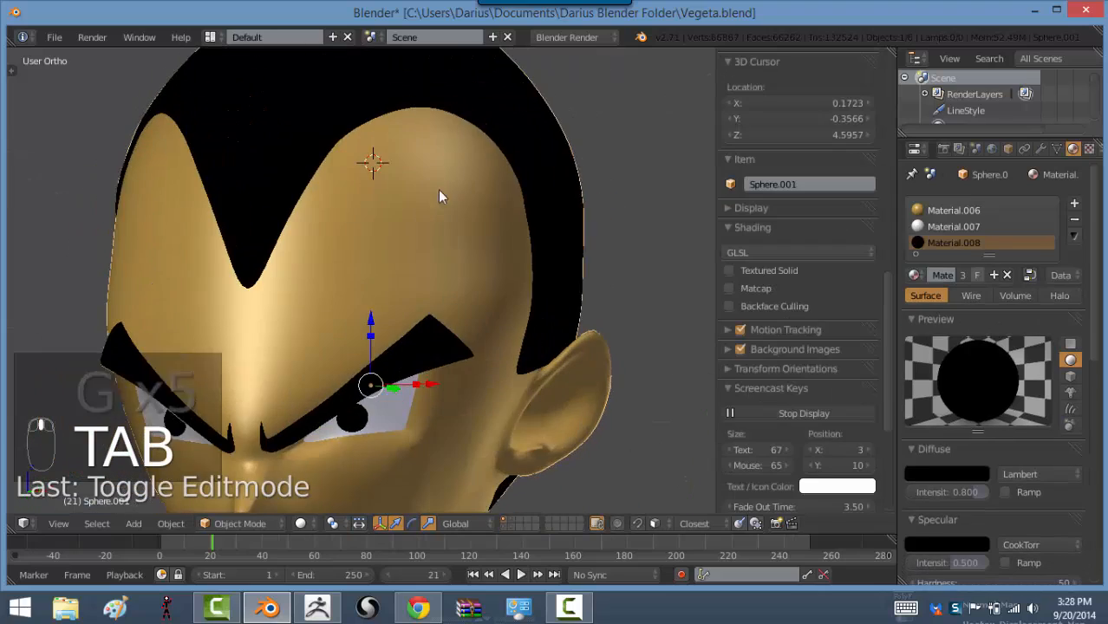
{"action": "scroll", "coordinate": [469, 198], "scroll_direction": "down", "scroll_amount": 5}
{"action": "middle_click_drag", "start_coordinate": [356, 305], "coordinate": [407, 297]}
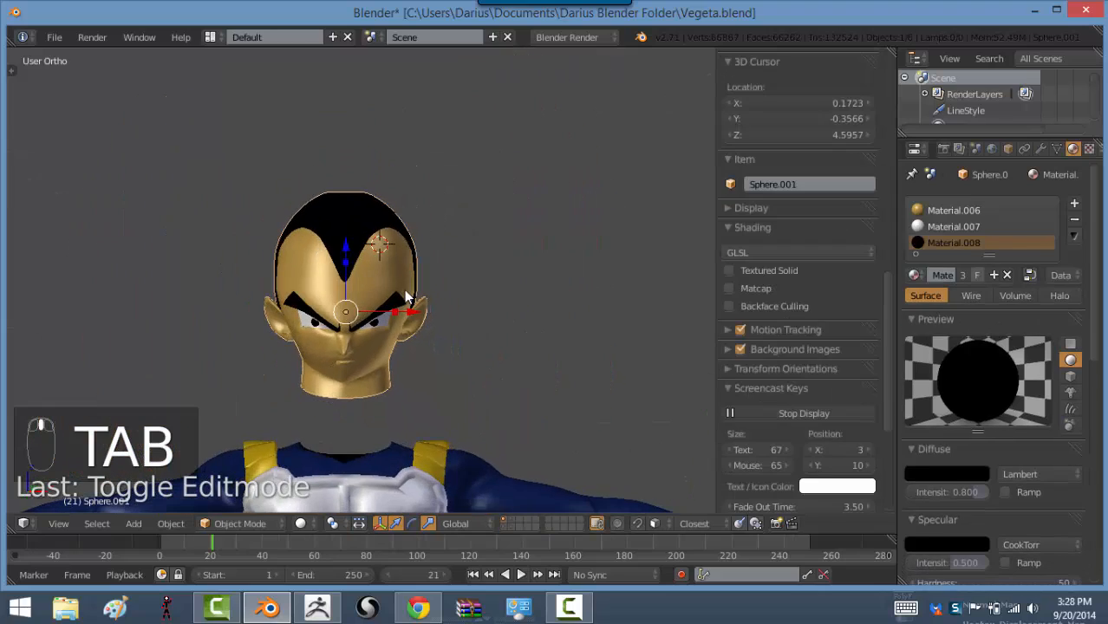
{"action": "key", "text": "KP_1"}
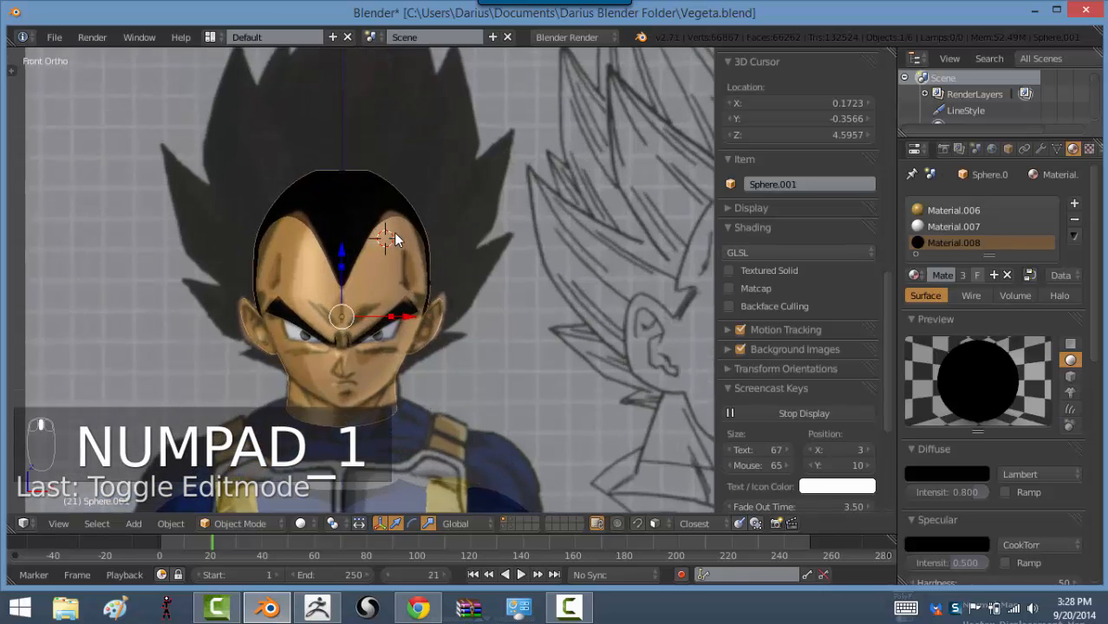
{"action": "middle_click_drag", "start_coordinate": [418, 170], "coordinate": [409, 209], "text": "shift"}
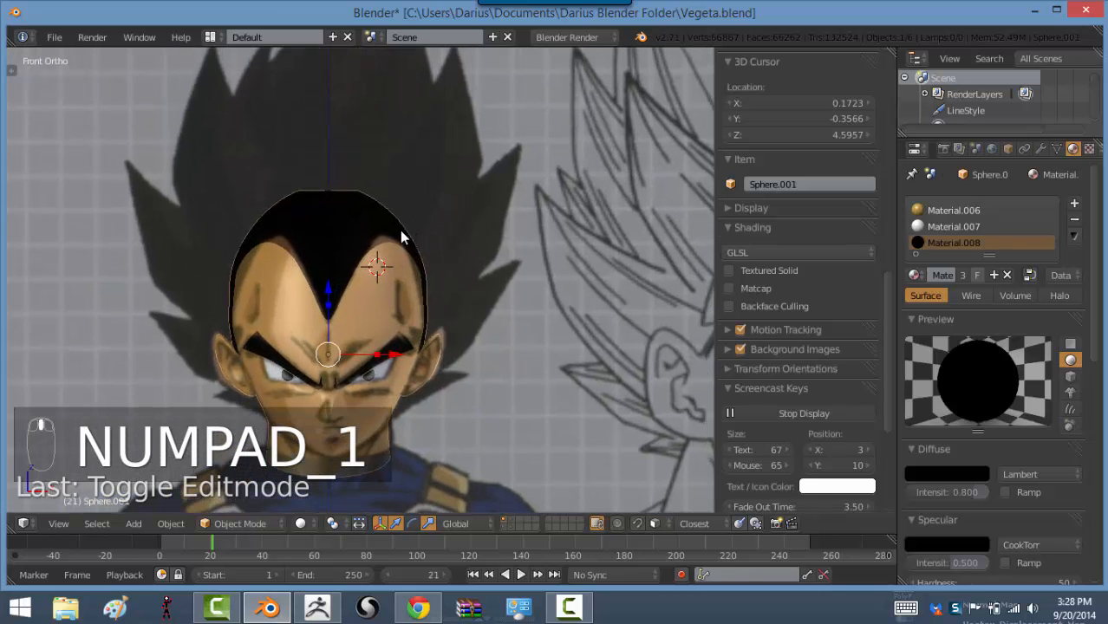
Select all linked geometry of the black hair base and separate the selection from the head into its own object
{"action": "key", "text": "Tab"}
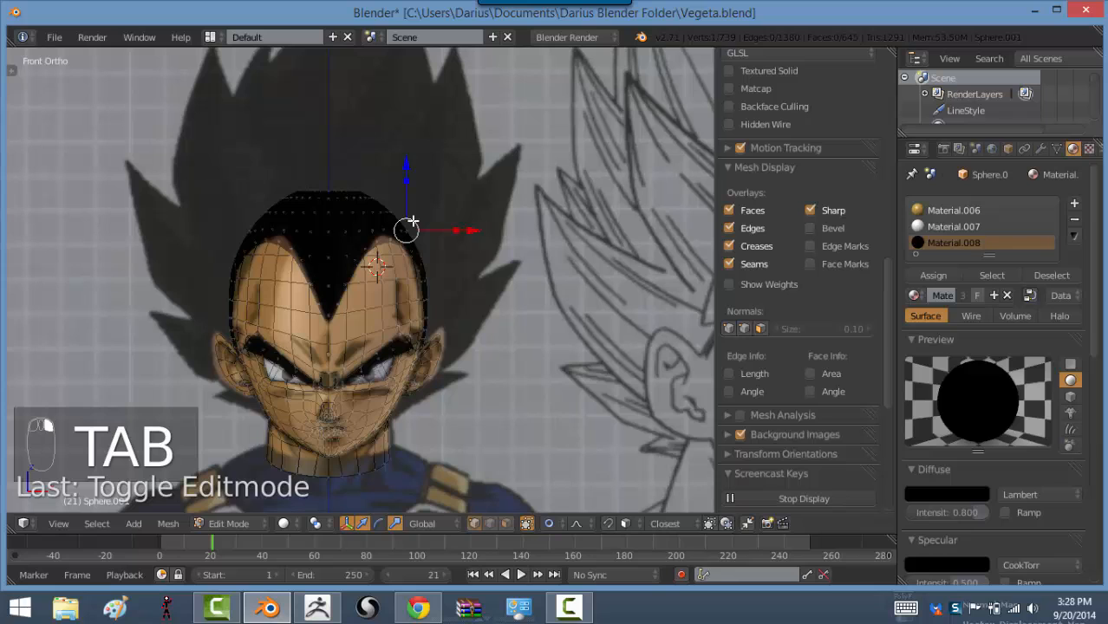
{"action": "key", "text": "ctrl+l"}
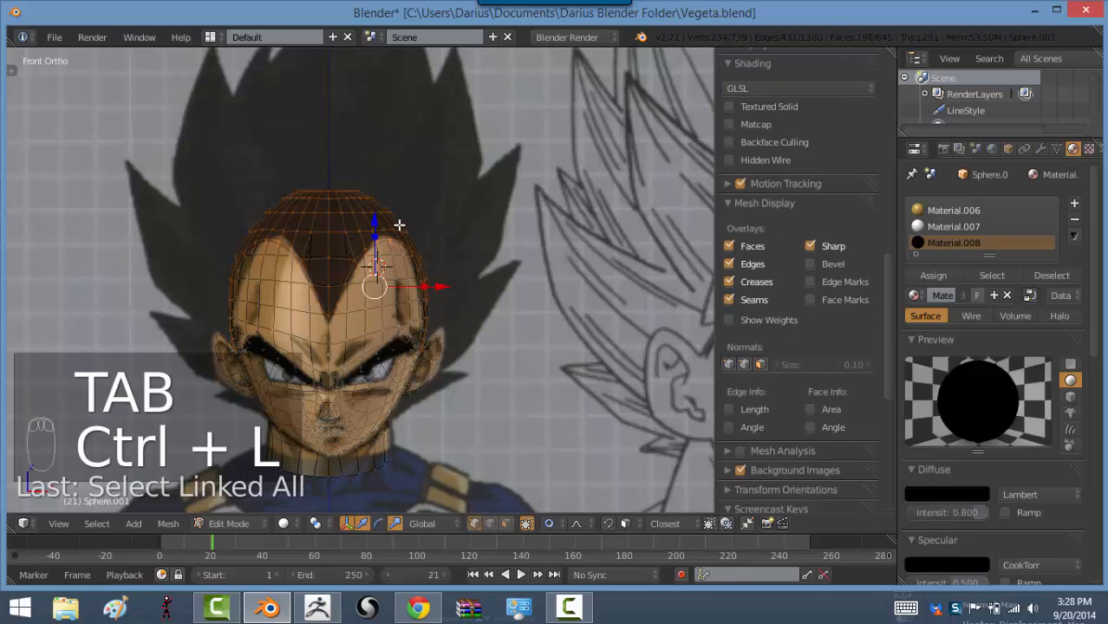
{"action": "key", "text": "p"}
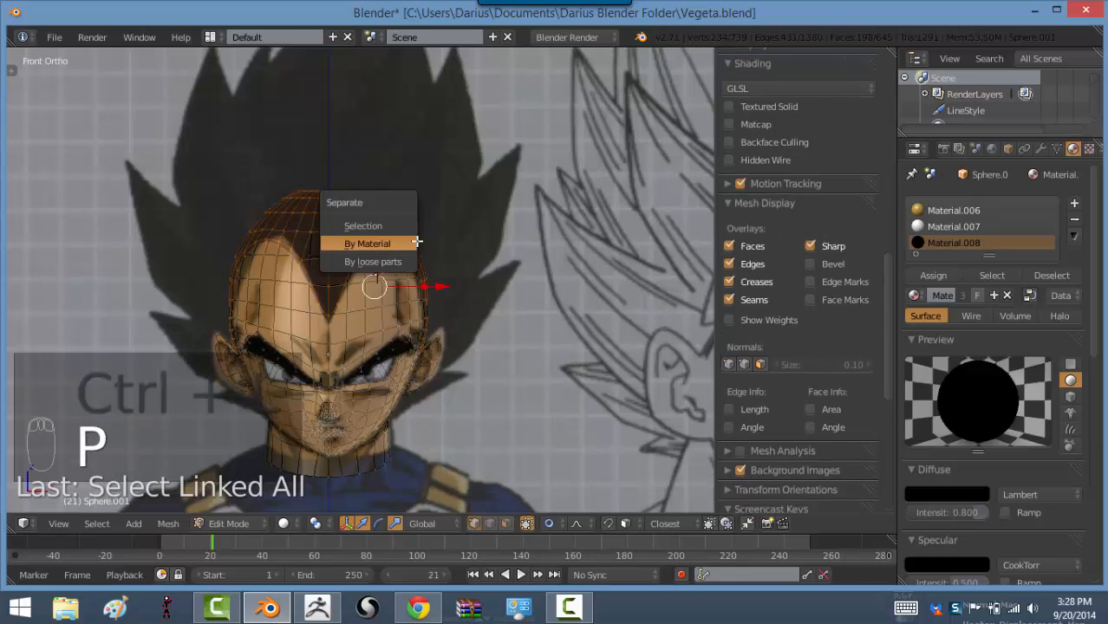
{"action": "left_click", "coordinate": [399, 226]}
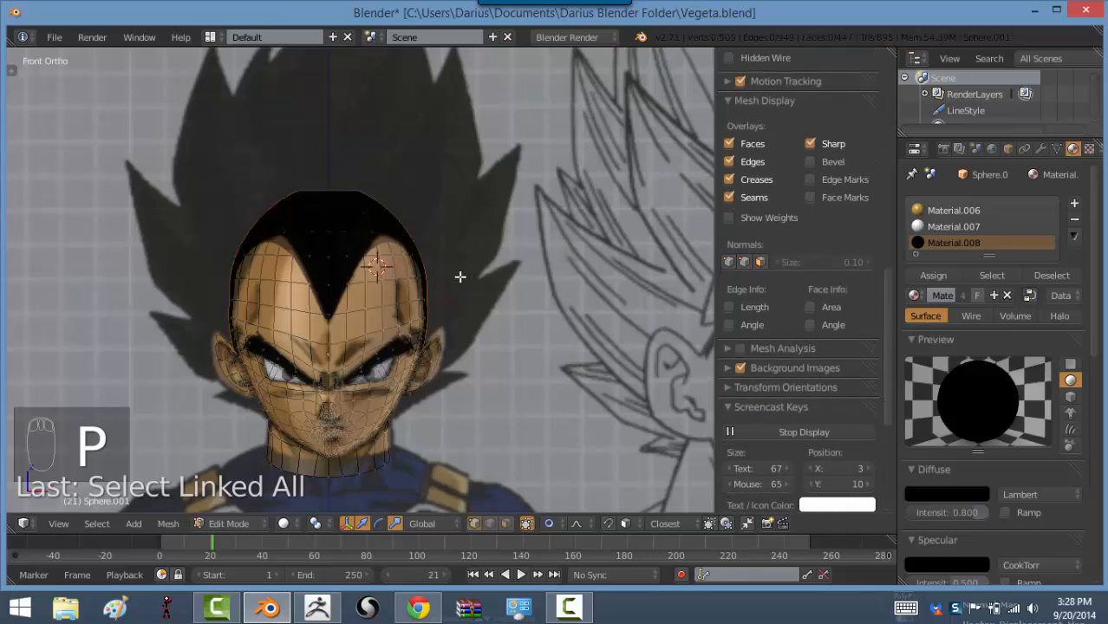
{"action": "key", "text": "Tab"}
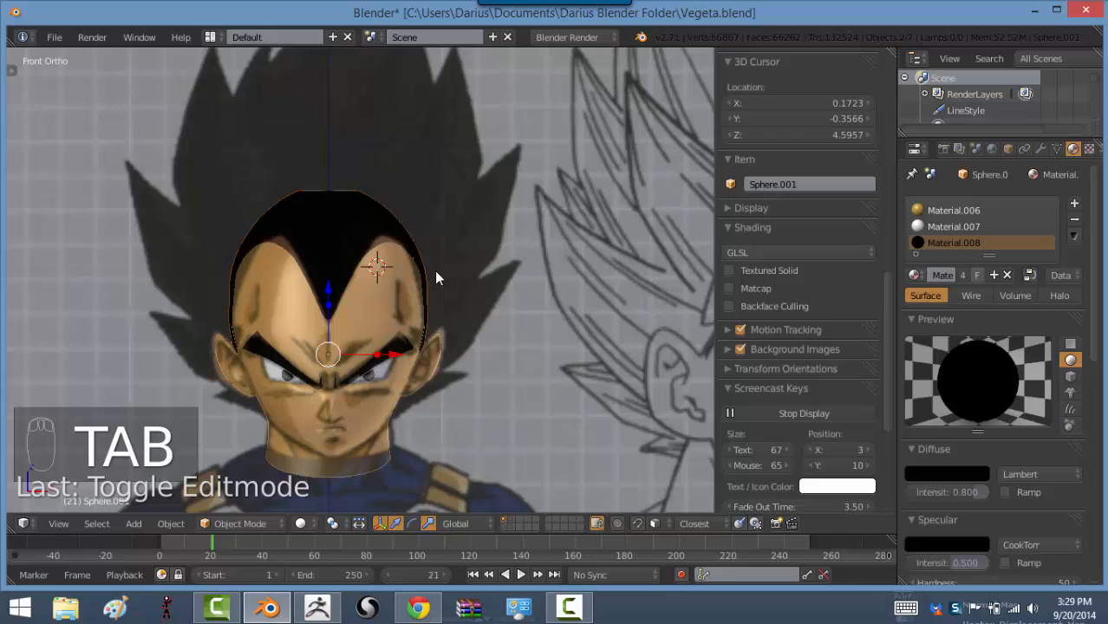
Select the separated hair base object and bring up the layer choice for moving it
{"action": "left_click", "coordinate": [394, 249]}
{"action": "key", "text": "g"}
{"action": "right_click", "coordinate": [464, 221]}
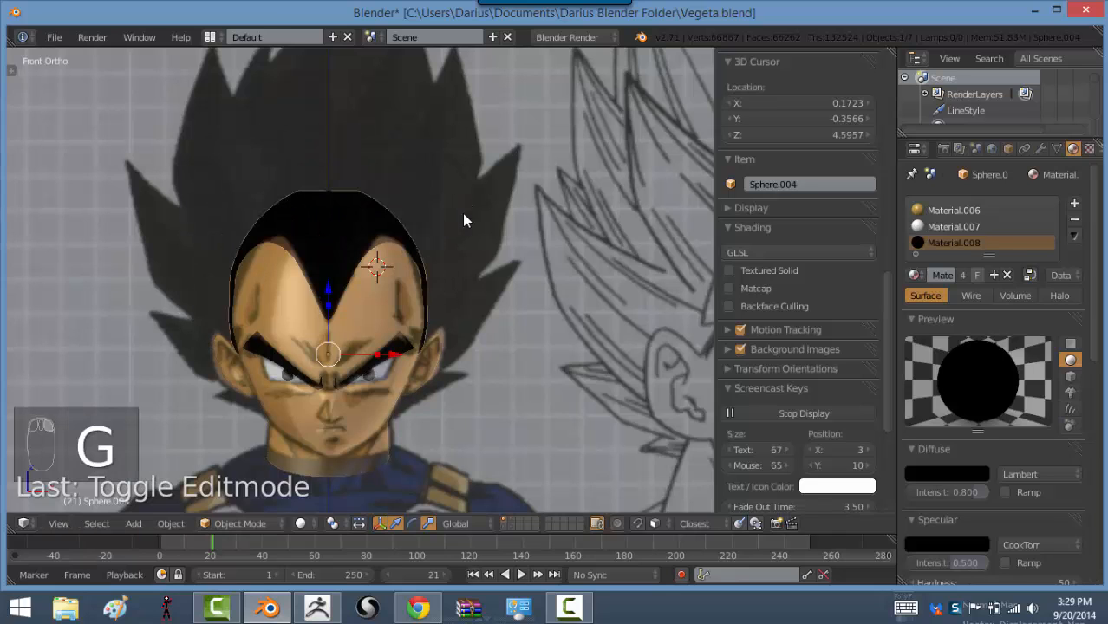
{"action": "key", "text": "m"}
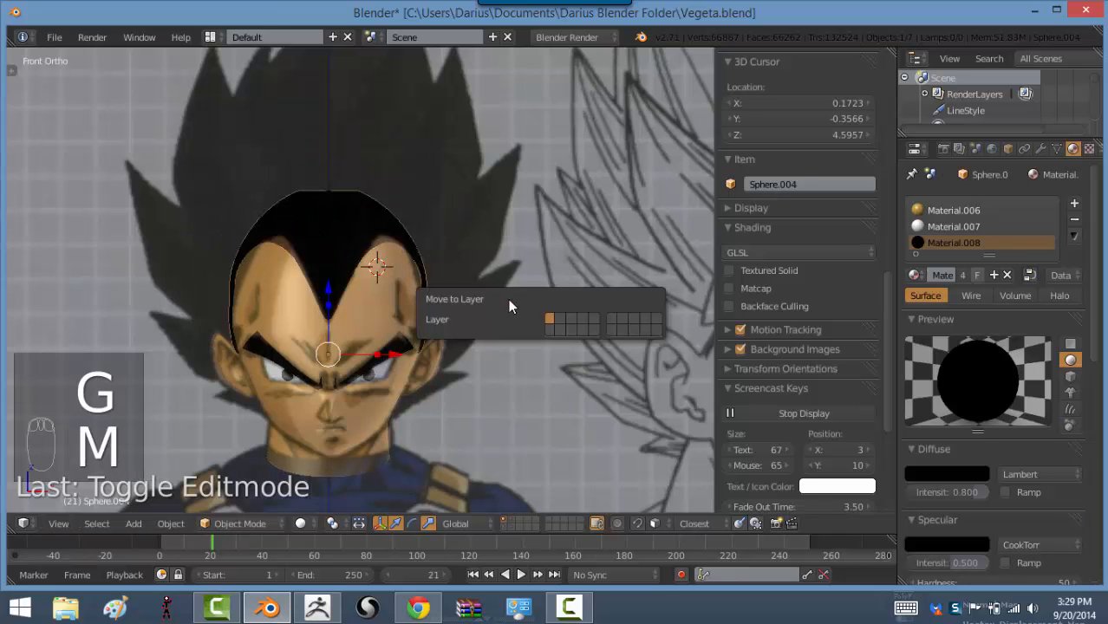
Move the black hair cap object to the third layer and show only that layer
{"action": "left_click", "coordinate": [571, 319]}
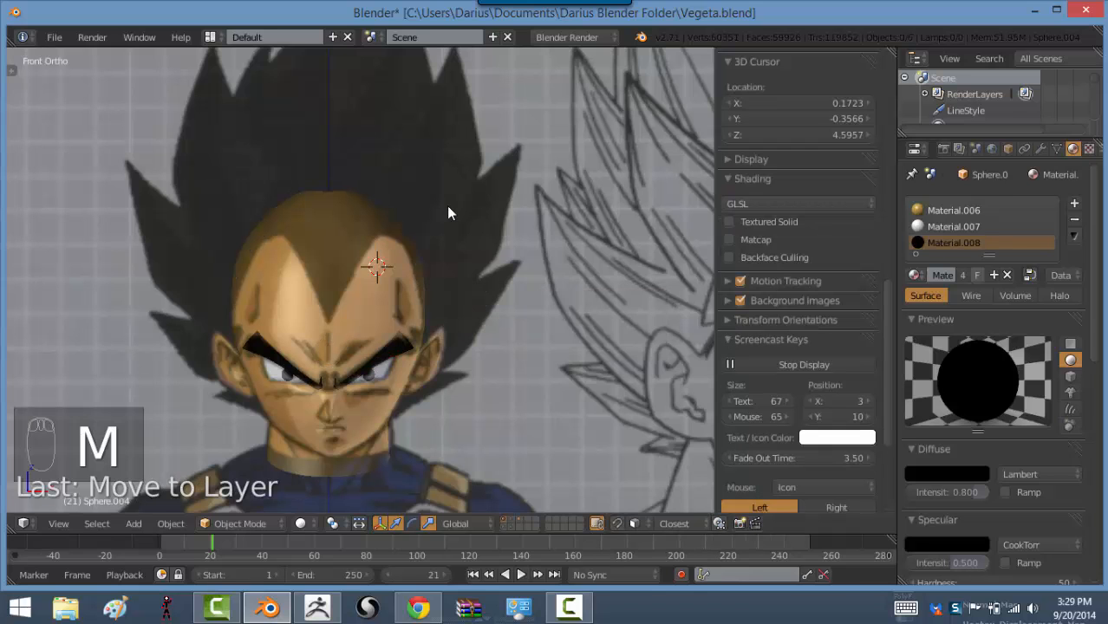
{"action": "left_click", "coordinate": [520, 523]}
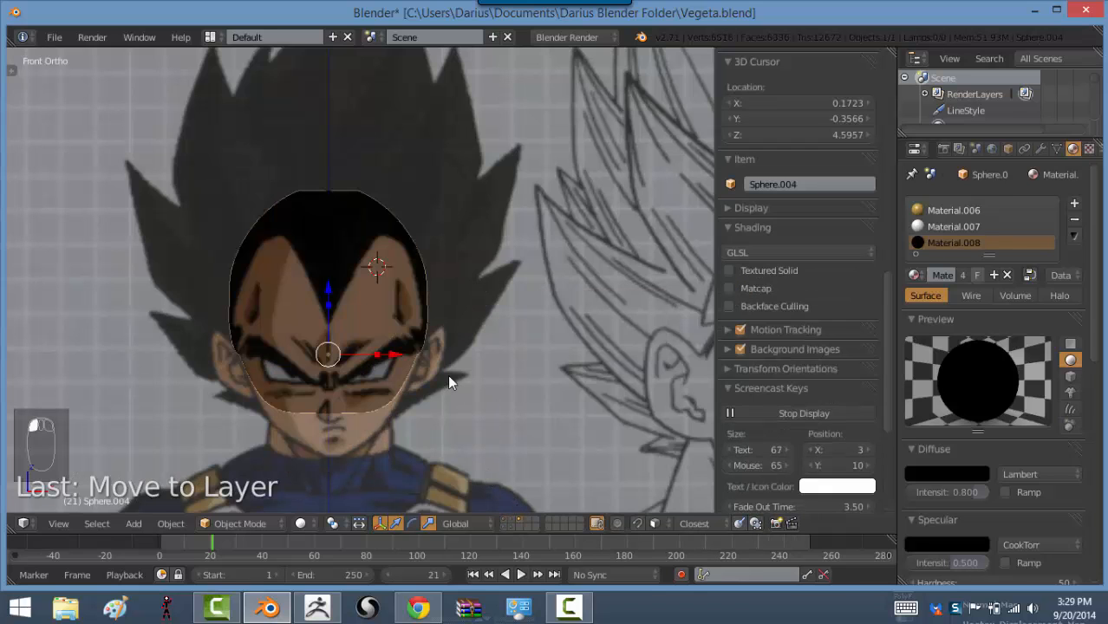
{"action": "middle_click_drag", "start_coordinate": [394, 290], "coordinate": [454, 338], "text": "shift"}
Examine the hair cap's mesh in edit mode as wireframe against the front reference drawing
{"action": "key", "text": "Tab"}
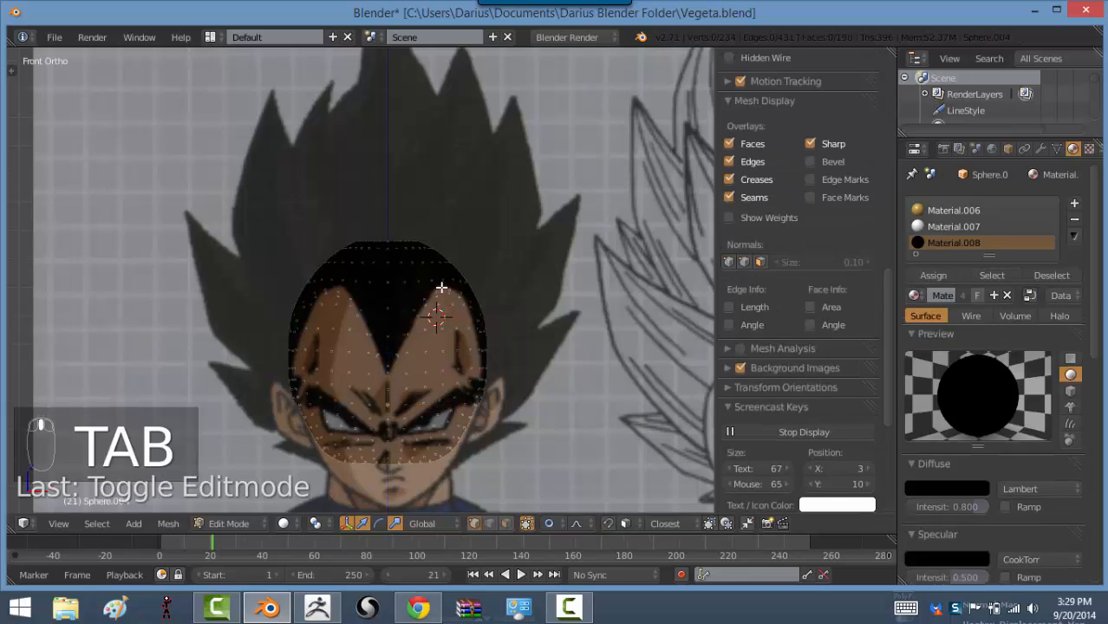
{"action": "scroll", "coordinate": [455, 306], "scroll_direction": "up", "scroll_amount": 5}
{"action": "key", "text": "z"}
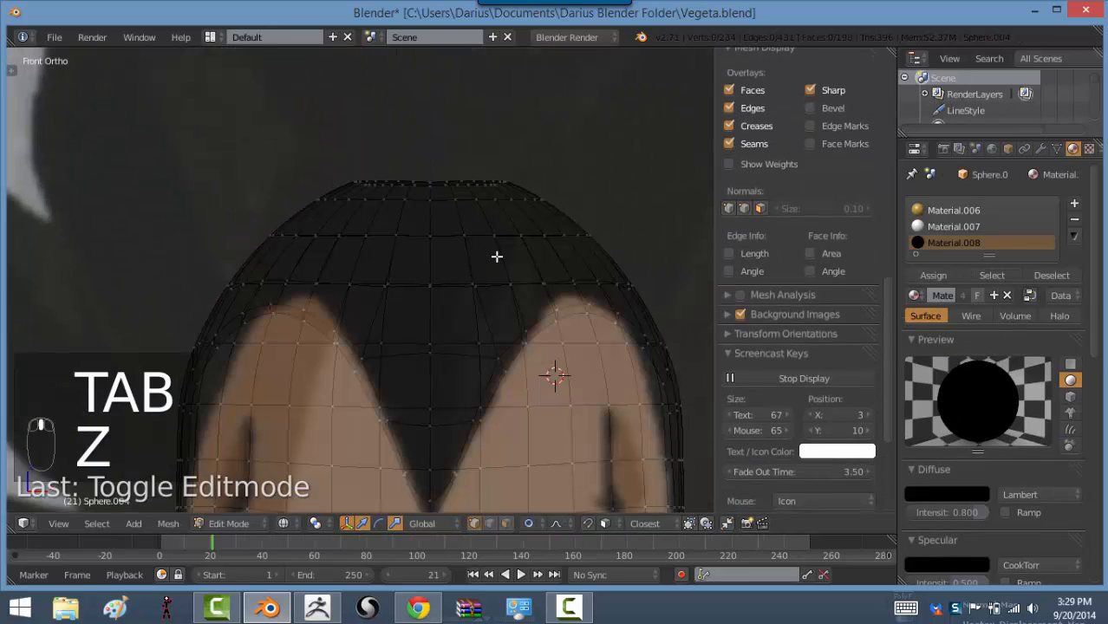
{"action": "scroll", "coordinate": [495, 255], "scroll_direction": "down", "scroll_amount": 3}
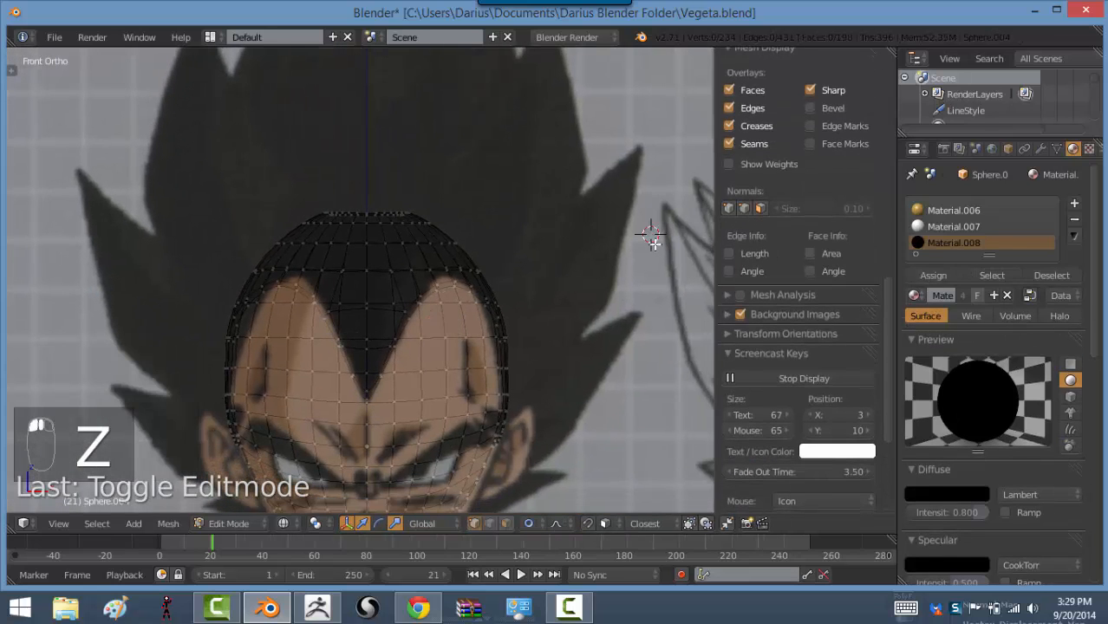
{"action": "scroll", "coordinate": [654, 244], "scroll_direction": "down", "scroll_amount": 3}
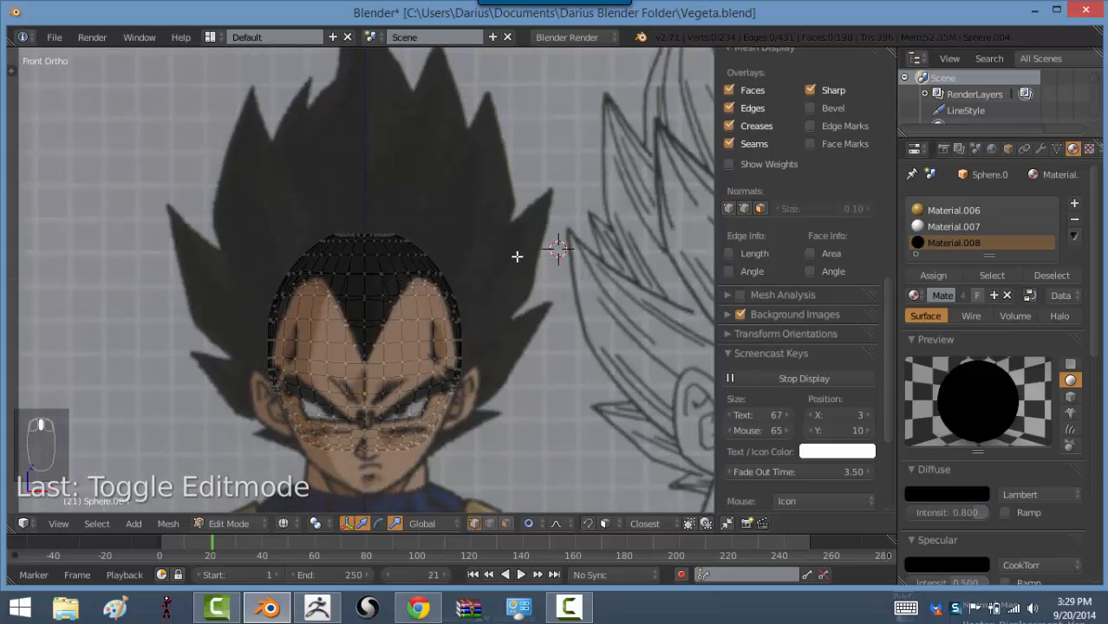
{"action": "scroll", "coordinate": [517, 256], "scroll_direction": "up", "scroll_amount": 1}
{"action": "key", "text": "Tab"}
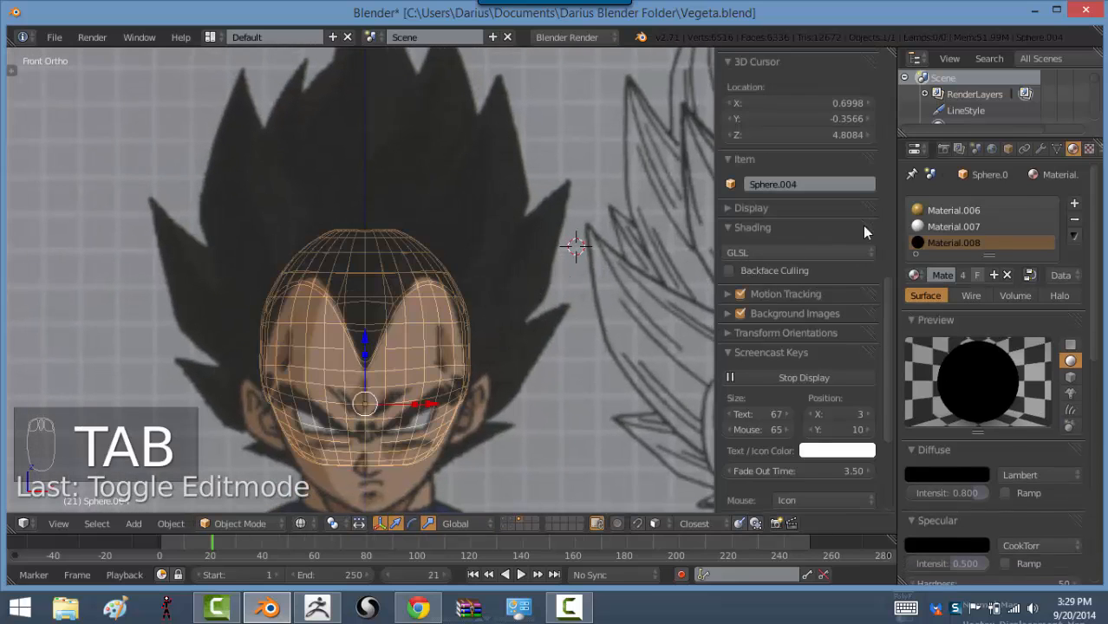
Apply the Mirror modifier on the hair cap, keeping the Subdivision Surface modifier
{"action": "left_click", "coordinate": [1041, 150]}
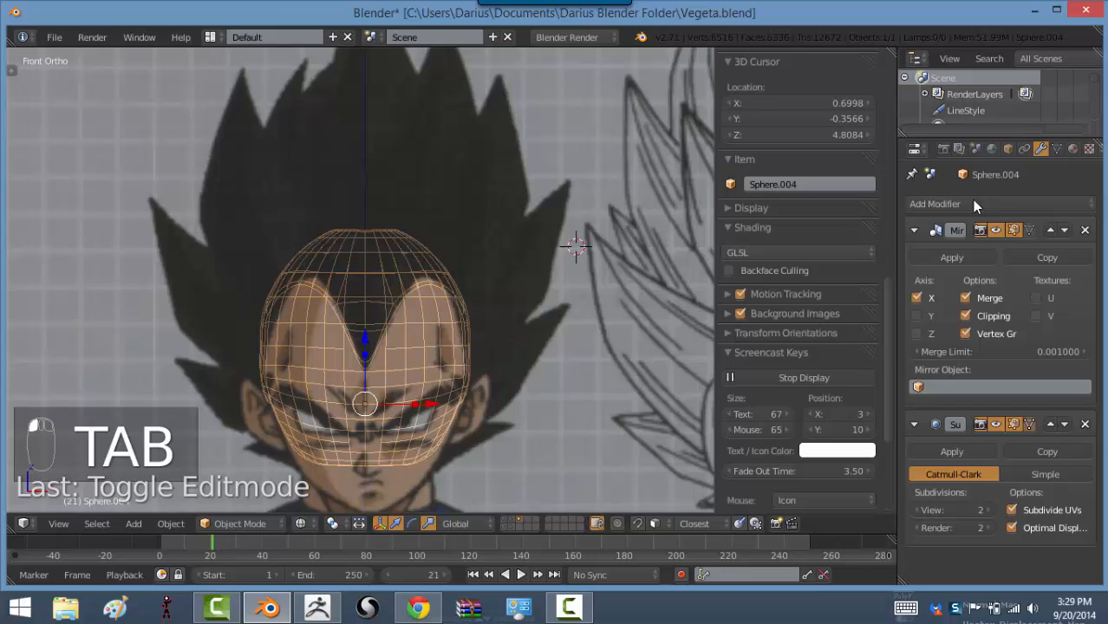
{"action": "left_click", "coordinate": [944, 260]}
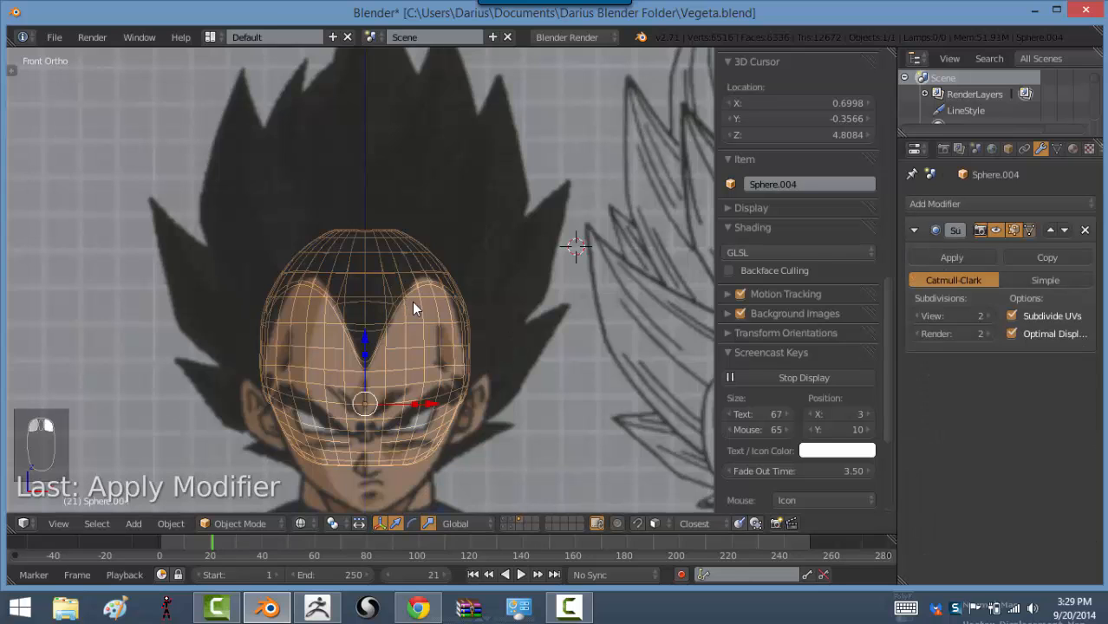
{"action": "key", "text": "Tab"}
{"action": "key", "text": "Tab"}
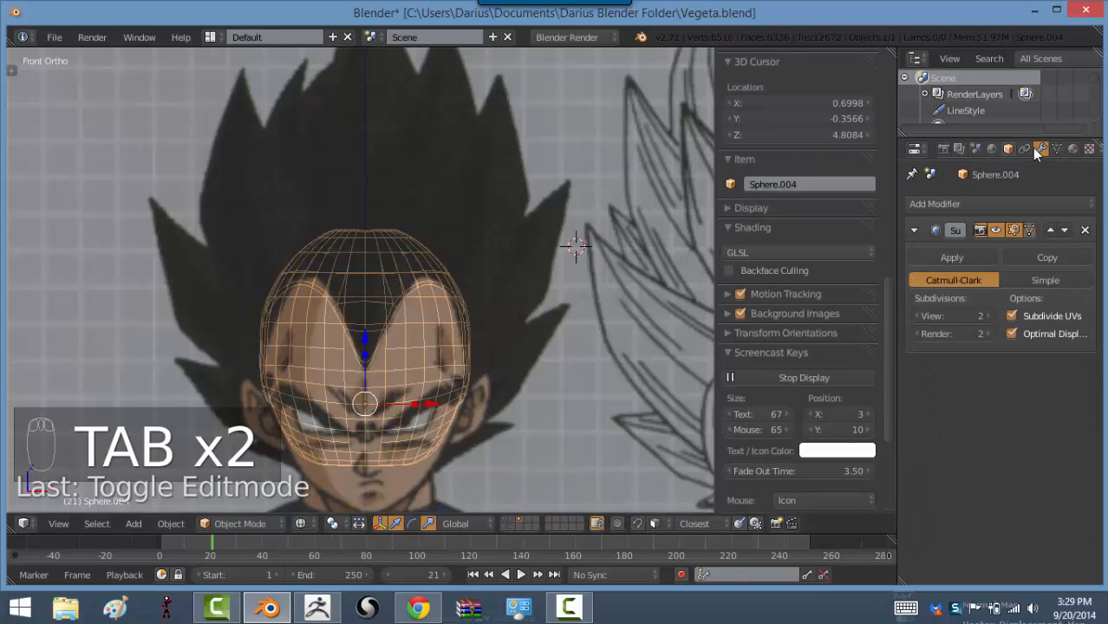
Remove the Material.007 and Material.006 slots from the hair cap so only Material.008 remains
{"action": "left_click", "coordinate": [1073, 149]}
{"action": "left_click", "coordinate": [966, 226]}
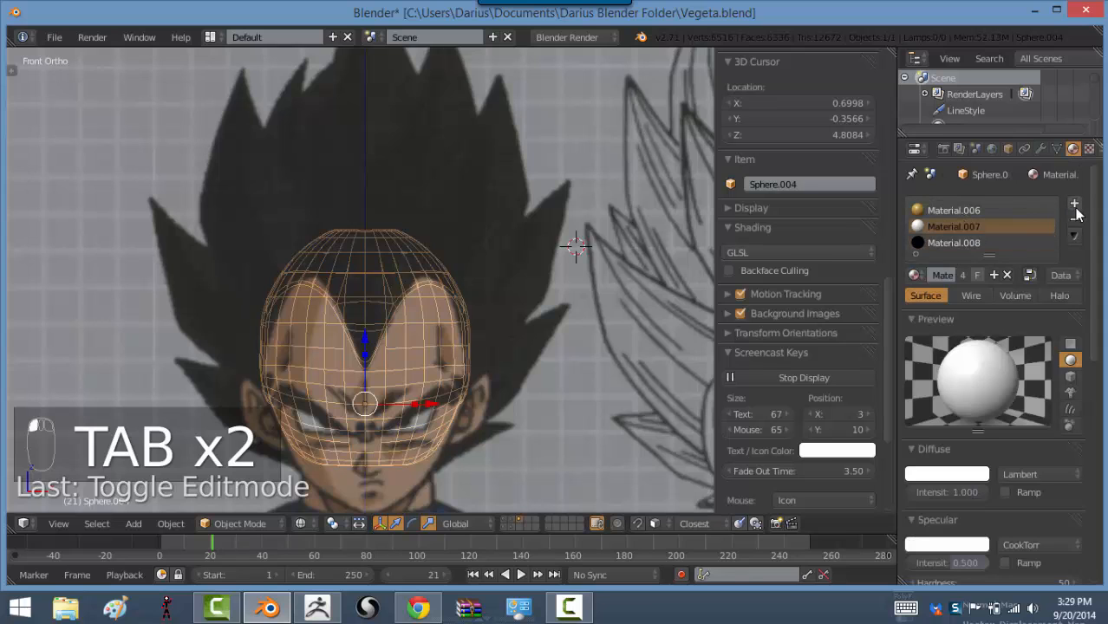
{"action": "left_click", "coordinate": [1075, 220]}
{"action": "left_click", "coordinate": [1053, 210]}
{"action": "left_click", "coordinate": [1074, 221]}
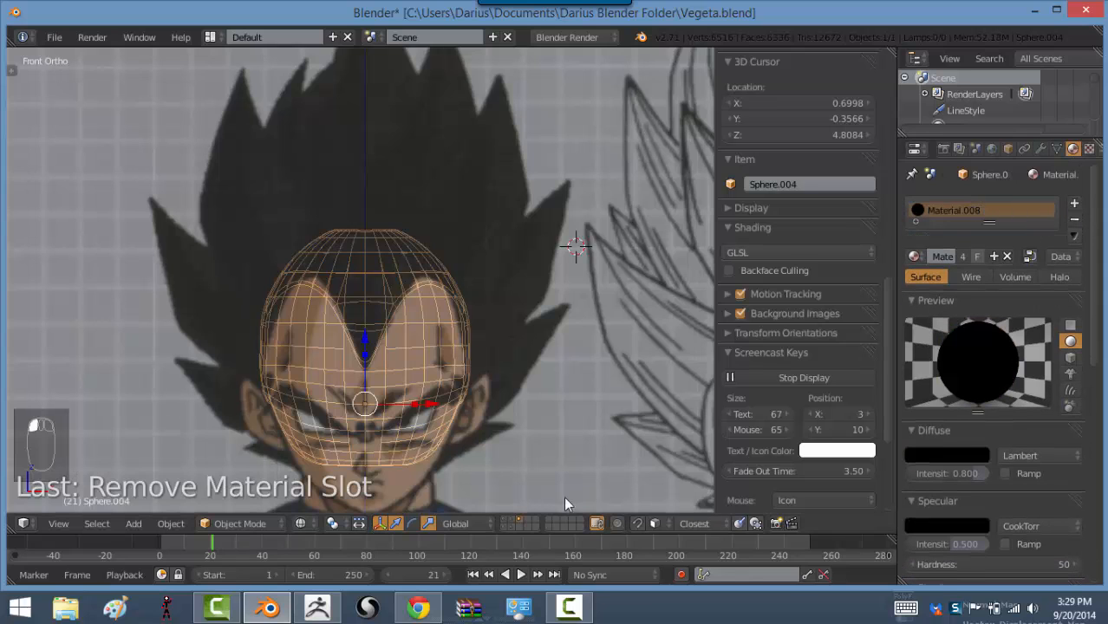
Return to solid shading and, in edit mode from the front view, add a cube to the hair cap mesh
{"action": "key", "text": "z"}
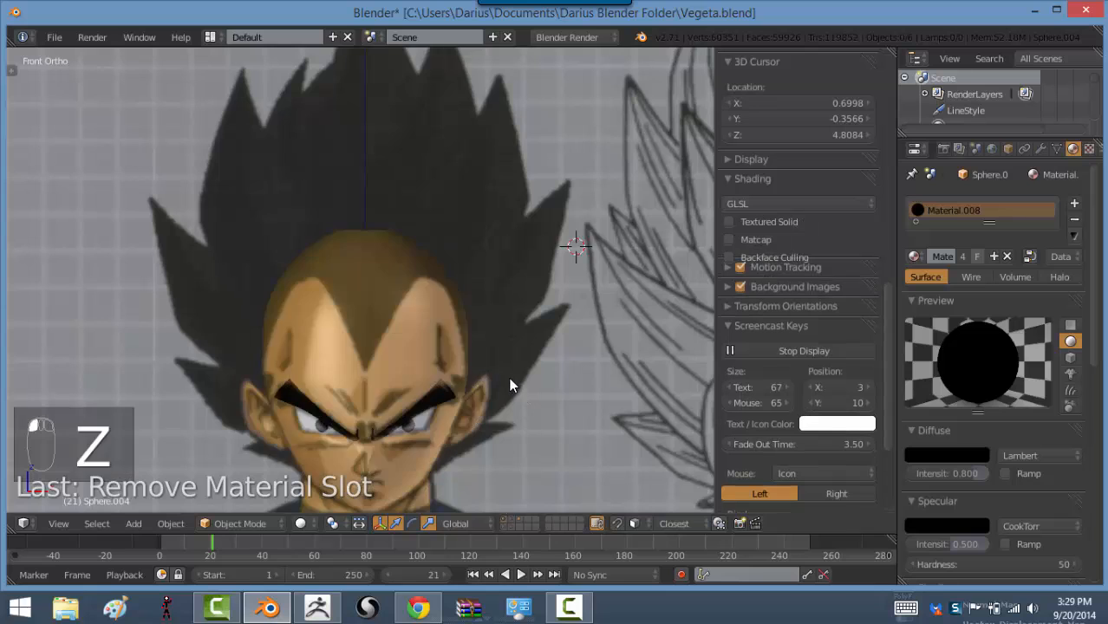
{"action": "mouse_move", "coordinate": [445, 390]}
{"action": "middle_mouse_down"}
{"action": "mouse_move", "coordinate": [450, 379]}
{"action": "mouse_move", "coordinate": [411, 416]}
{"action": "middle_mouse_up"}
{"action": "left_click", "coordinate": [521, 523]}
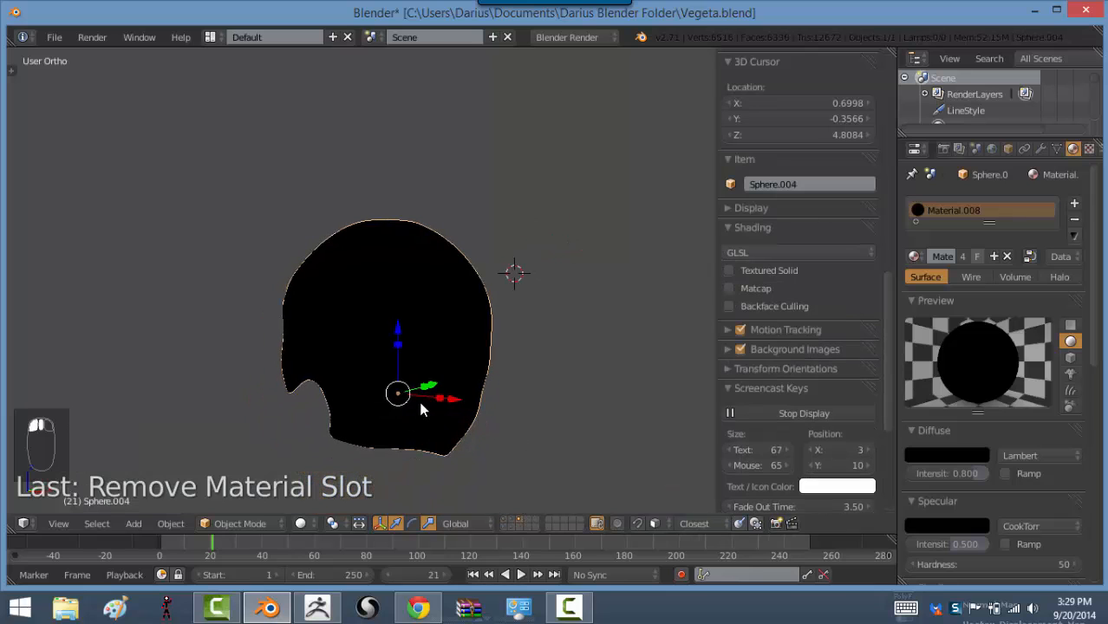
{"action": "key", "text": "KP_1"}
{"action": "key", "text": "Tab"}
{"action": "scroll", "coordinate": [437, 364], "scroll_direction": "up", "scroll_amount": 2}
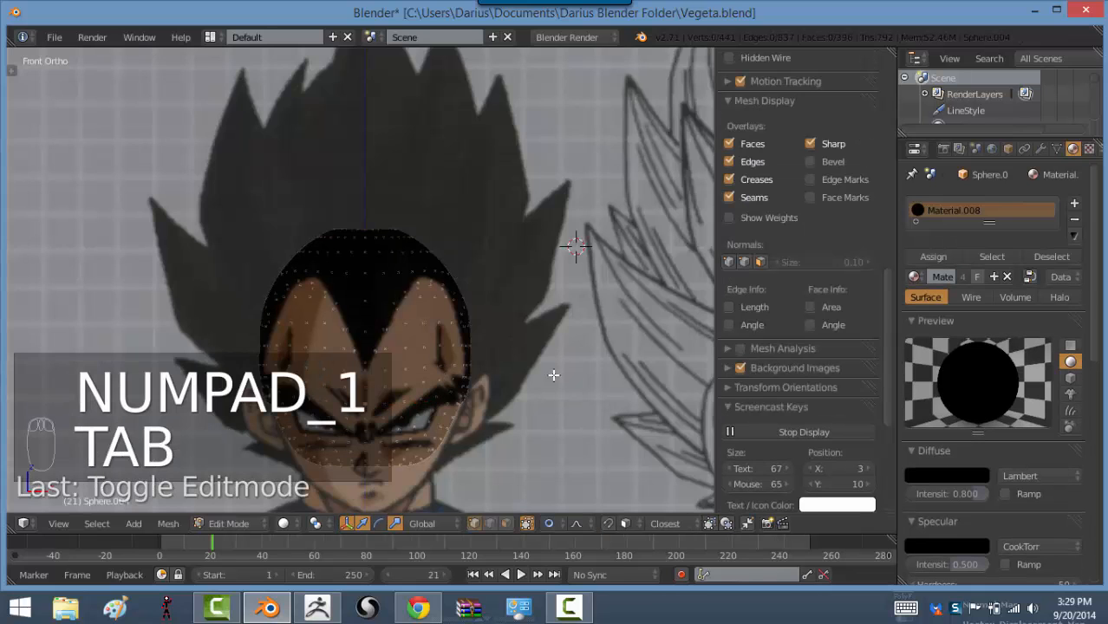
{"action": "middle_click_drag", "start_coordinate": [498, 283], "coordinate": [473, 284], "text": "ctrl"}
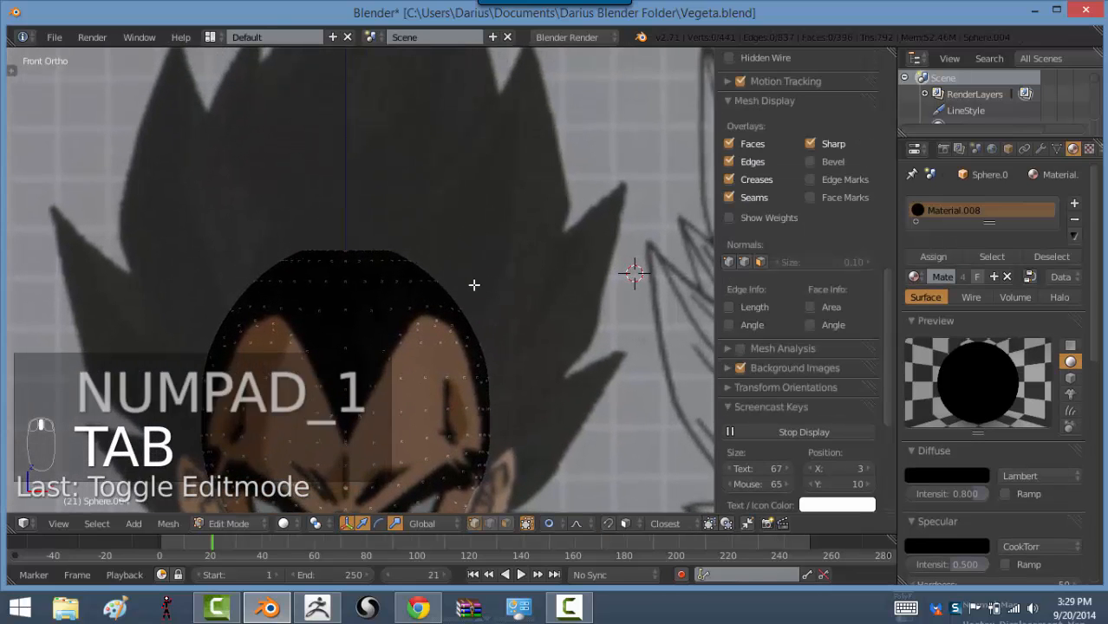
{"action": "key", "text": "shift+a"}
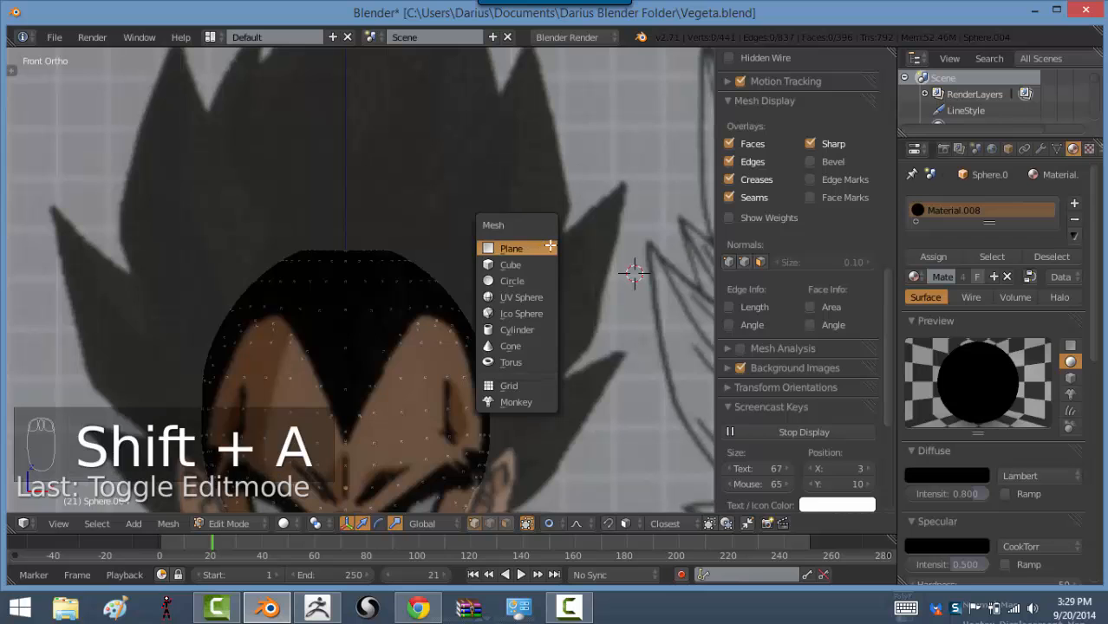
{"action": "left_click", "coordinate": [547, 264]}
Set the Subdivision Surface modifier's viewport subdivisions to 0
{"action": "middle_click_drag", "start_coordinate": [606, 307], "coordinate": [563, 295], "text": "shift"}
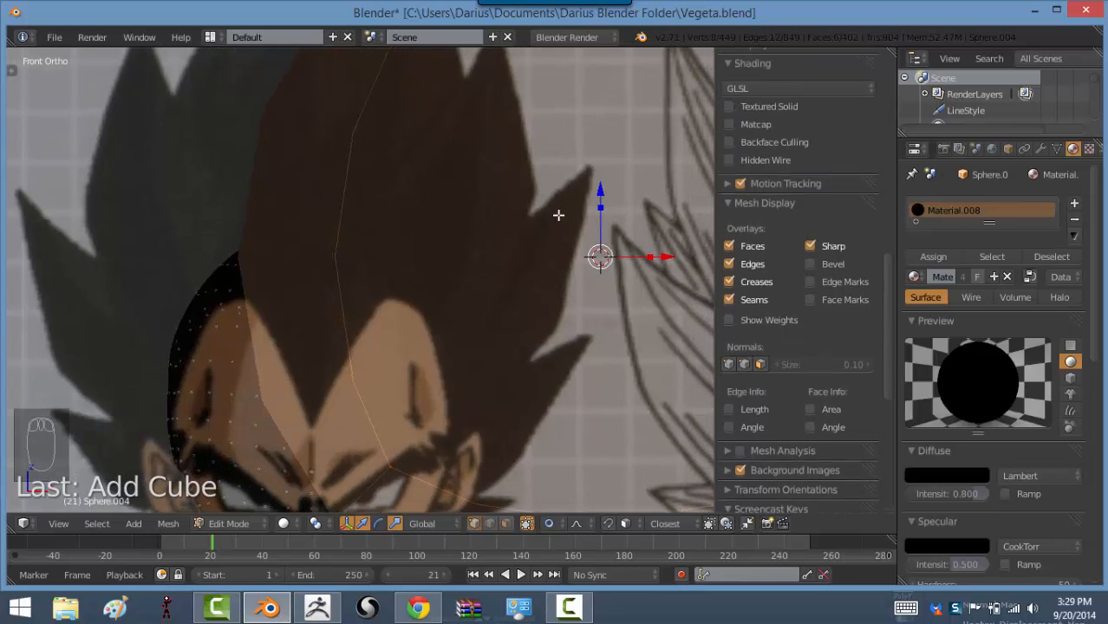
{"action": "scroll", "coordinate": [559, 216], "scroll_direction": "down", "scroll_amount": 2}
{"action": "left_click", "coordinate": [1041, 149]}
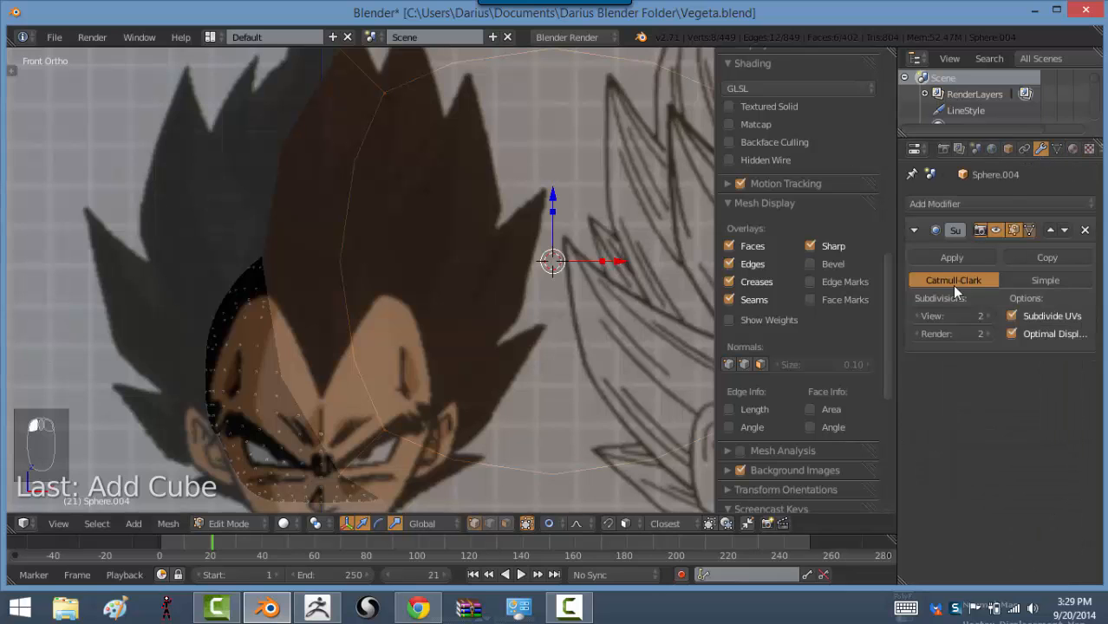
{"action": "left_click", "coordinate": [919, 308]}
{"action": "left_click", "coordinate": [918, 308]}
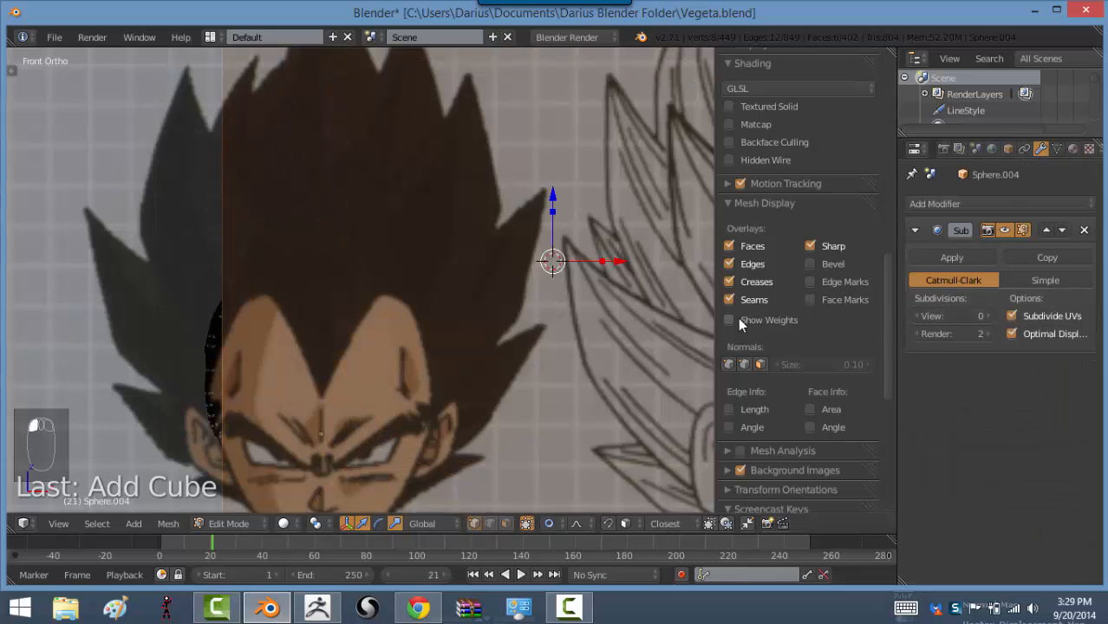
Scale the new cube down to a small block and move it over the upper edge of the hair cap in front view
{"action": "key", "text": "s"}
{"action": "left_click", "coordinate": [562, 282]}
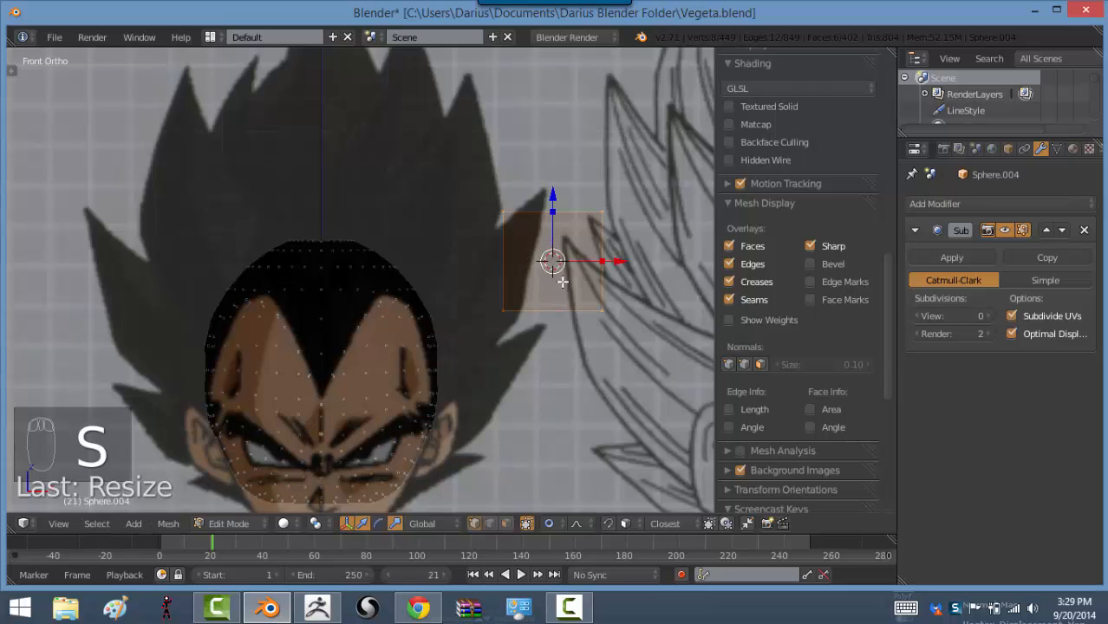
{"action": "middle_click_drag", "start_coordinate": [691, 287], "coordinate": [689, 266], "text": "shift"}
{"action": "key", "text": "z"}
{"action": "mouse_move", "coordinate": [615, 287]}
{"action": "middle_mouse_down"}
{"action": "mouse_move", "coordinate": [574, 290]}
{"action": "mouse_move", "coordinate": [611, 283]}
{"action": "middle_mouse_up"}
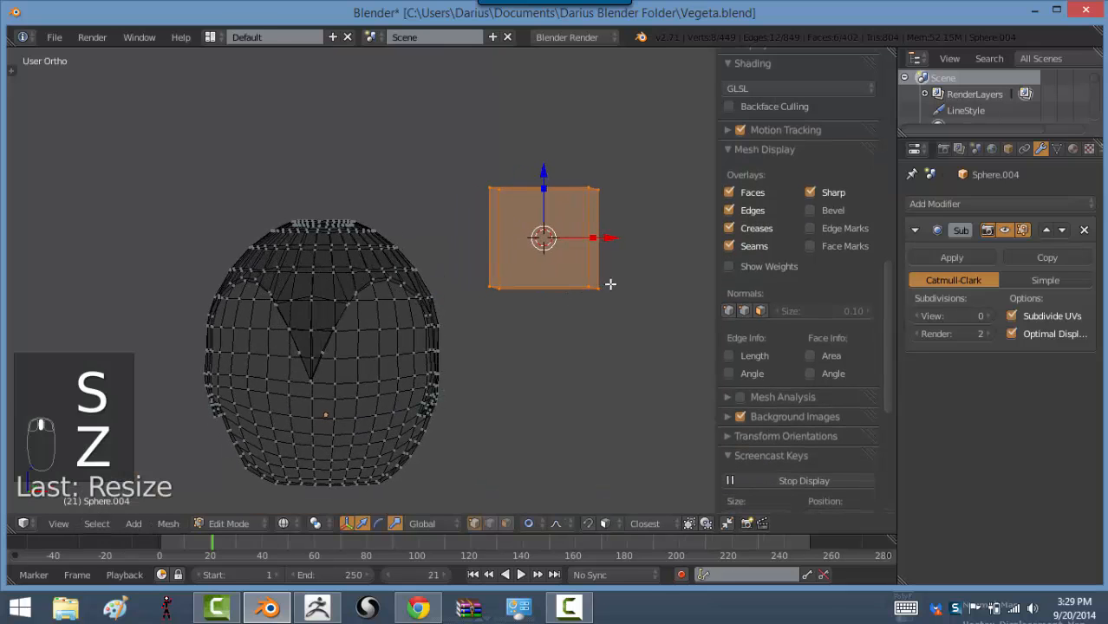
{"action": "key", "text": "KP_1"}
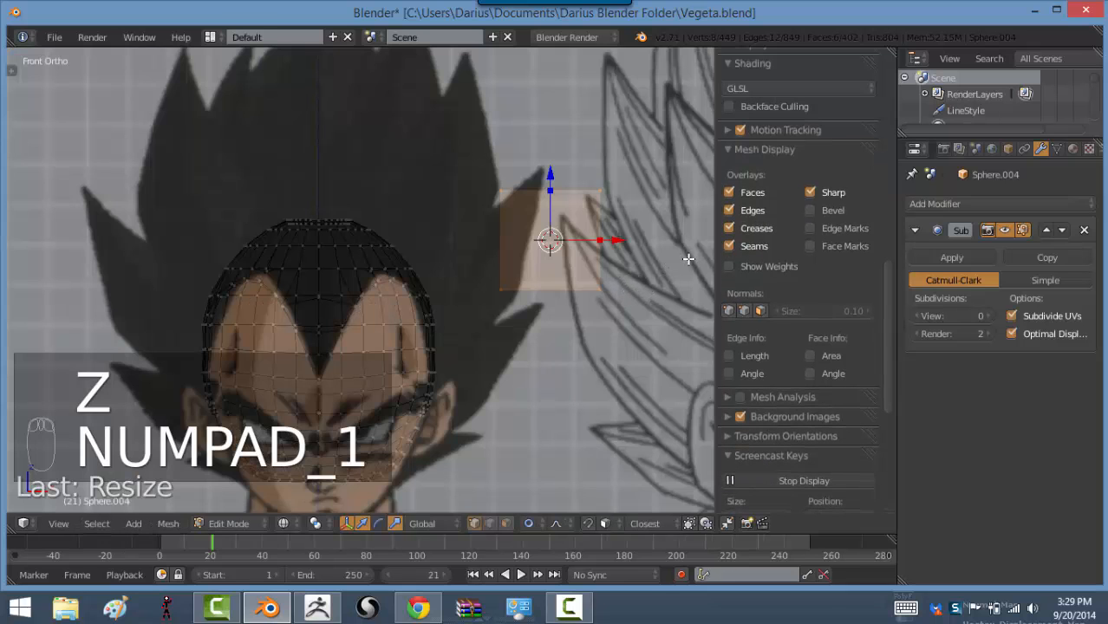
{"action": "key", "text": "g"}
{"action": "left_click", "coordinate": [449, 191]}
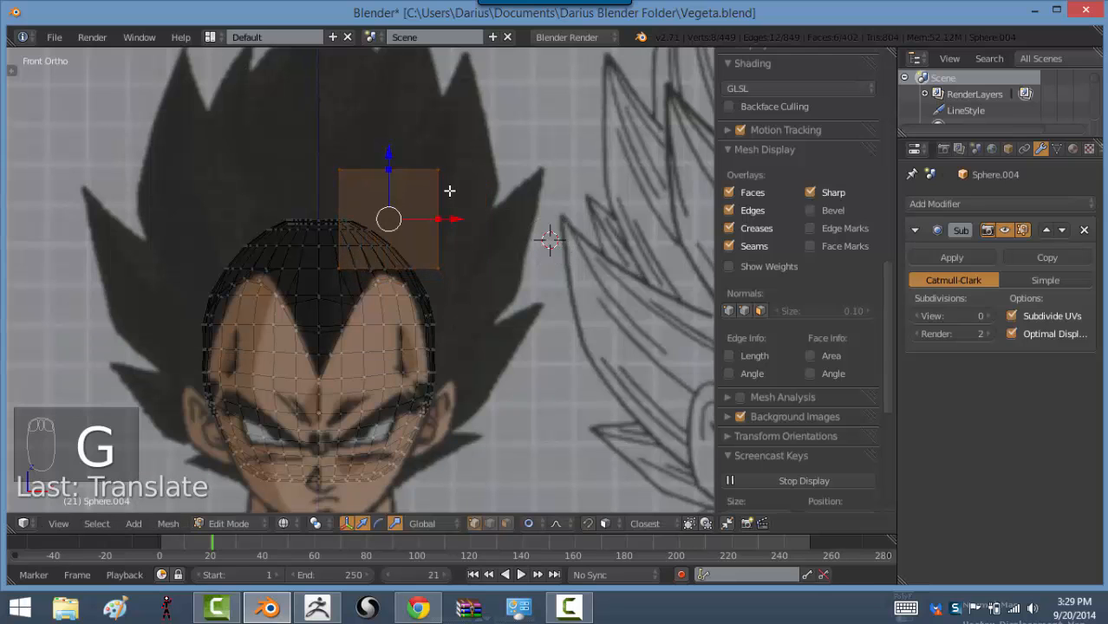
In face select mode, delete the cube's bottom face
{"action": "middle_click_drag", "start_coordinate": [424, 251], "coordinate": [502, 495]}
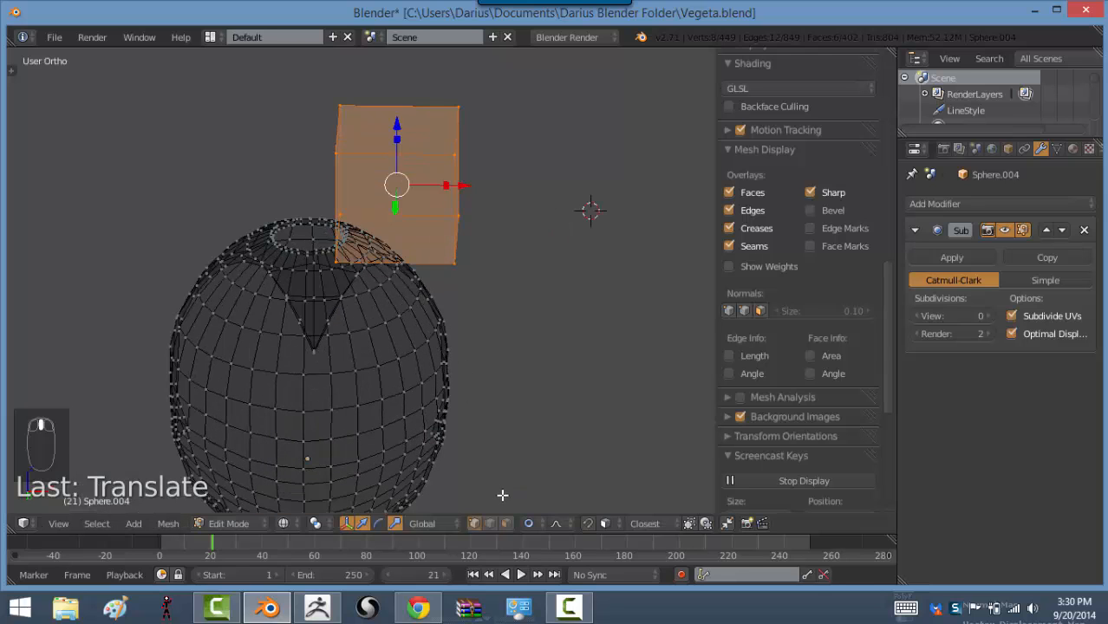
{"action": "left_click", "coordinate": [508, 524]}
{"action": "right_click", "coordinate": [396, 242]}
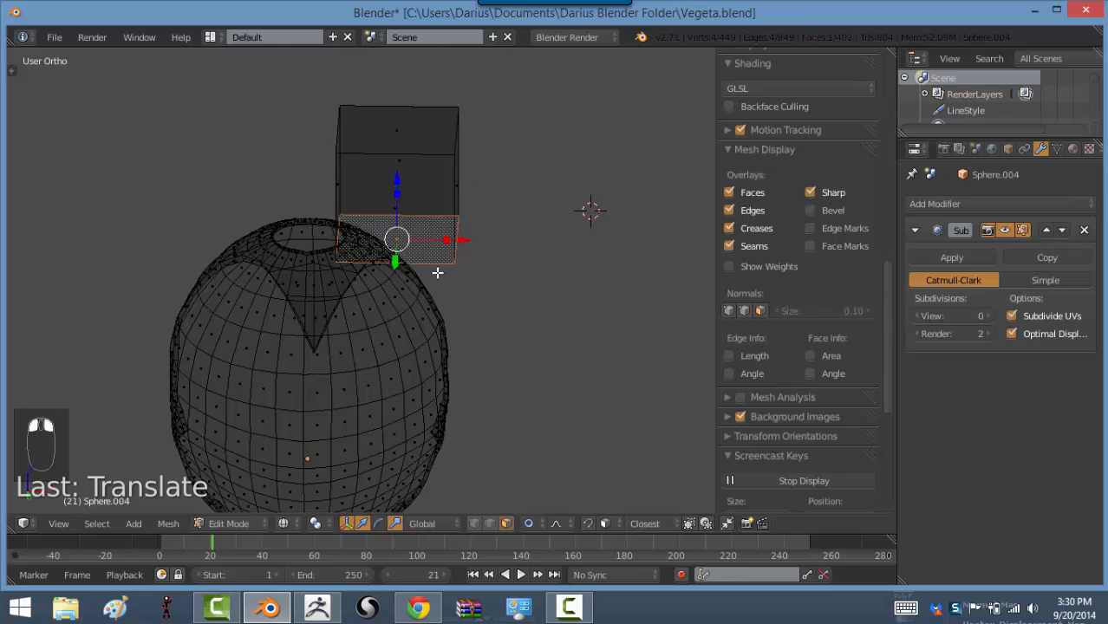
{"action": "key", "text": "x"}
{"action": "left_click", "coordinate": [434, 275]}
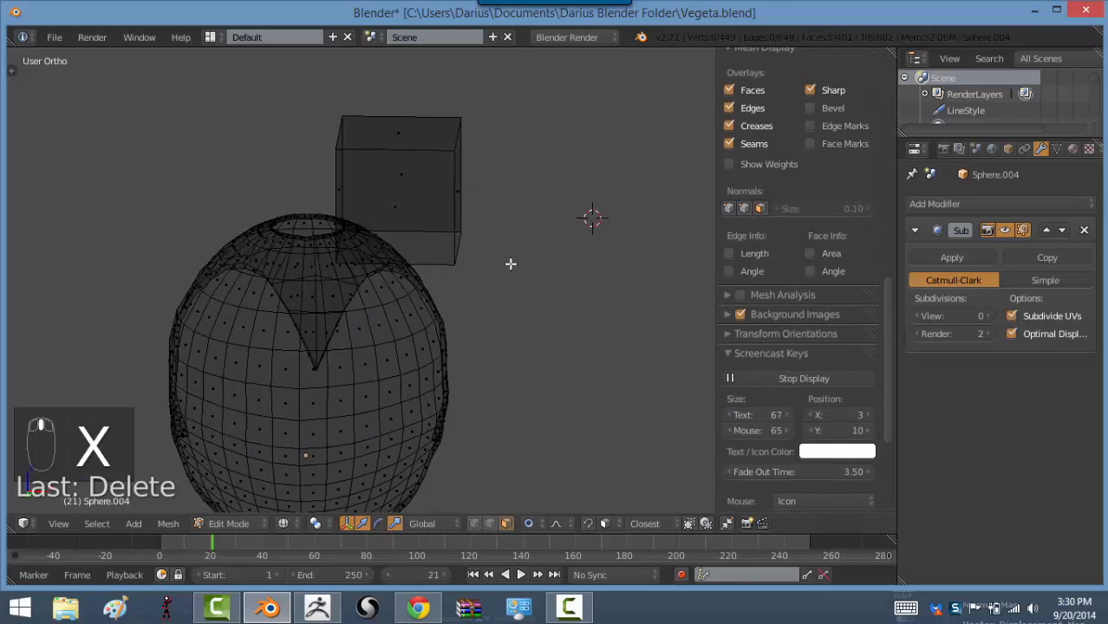
Scale the cube's top face to about 0.05 so the block tapers to a spike
{"action": "key", "text": "KP_1"}
{"action": "key", "text": "z"}
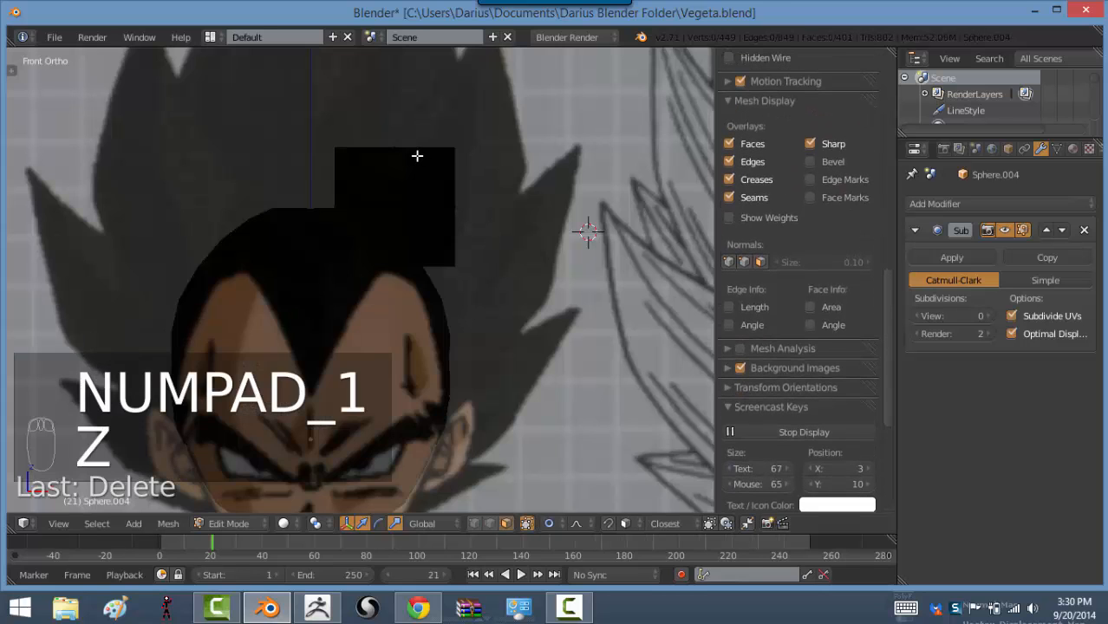
{"action": "middle_click_drag", "start_coordinate": [418, 157], "coordinate": [406, 186]}
{"action": "right_click", "coordinate": [399, 168]}
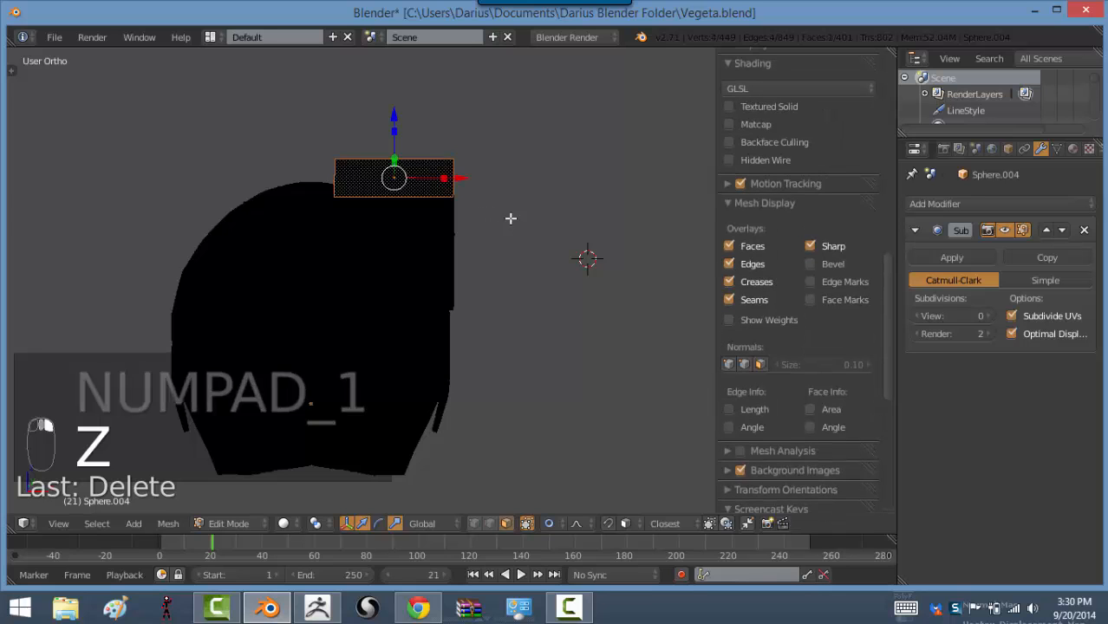
{"action": "key", "text": "KP_1"}
{"action": "key", "text": "s"}
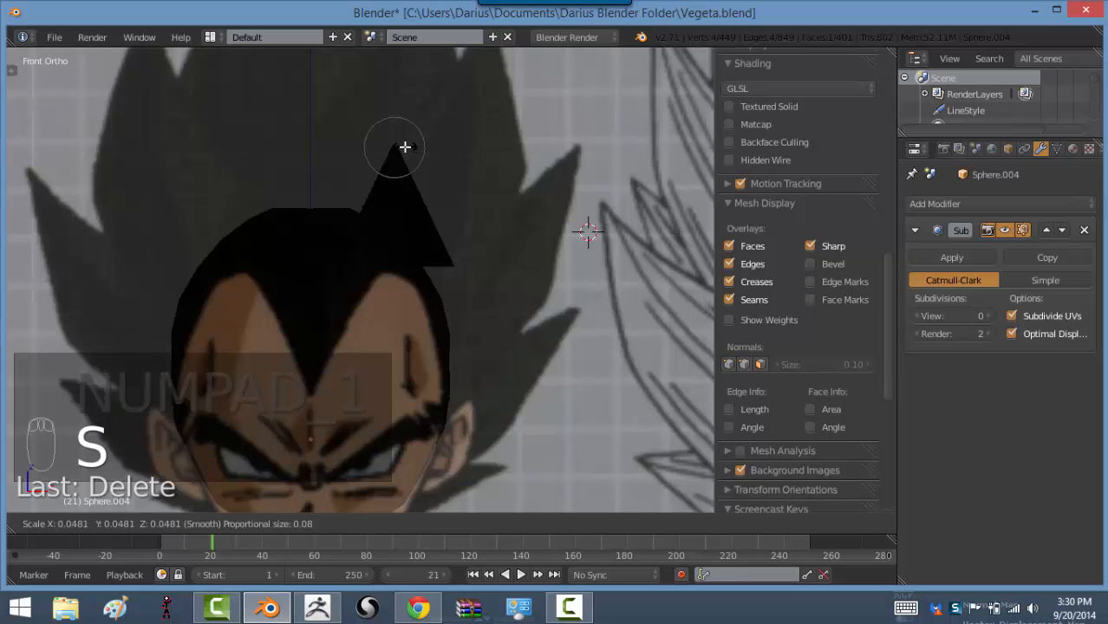
{"action": "left_click", "coordinate": [406, 147]}
Move the spike's tip up to the matching hair point on the front reference drawing
{"action": "middle_click_drag", "start_coordinate": [455, 180], "coordinate": [508, 287], "text": "shift"}
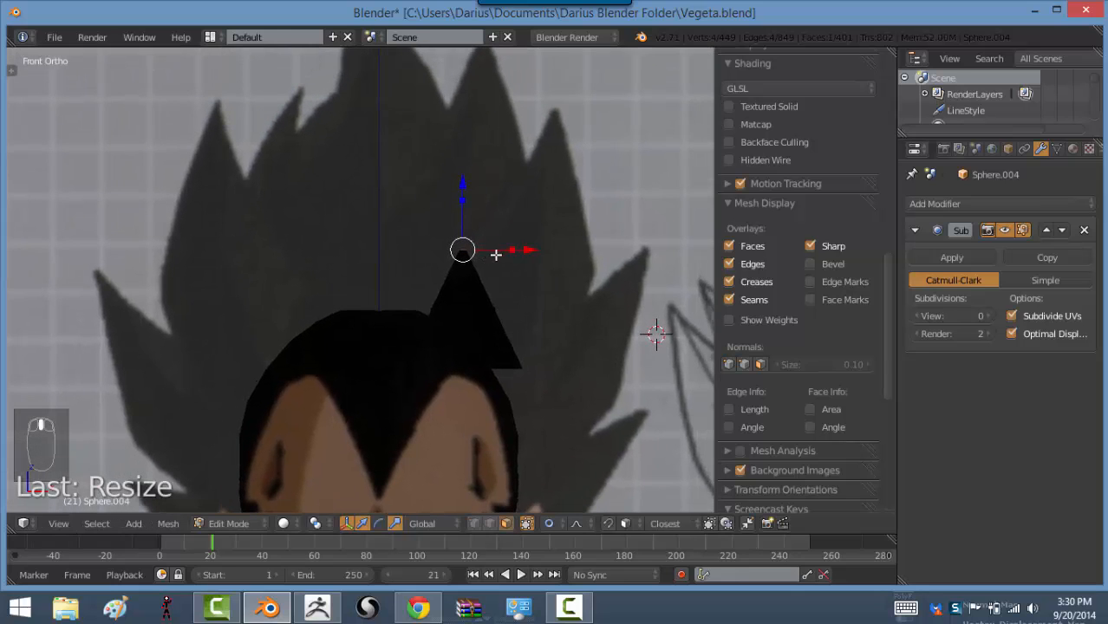
{"action": "key", "text": "g"}
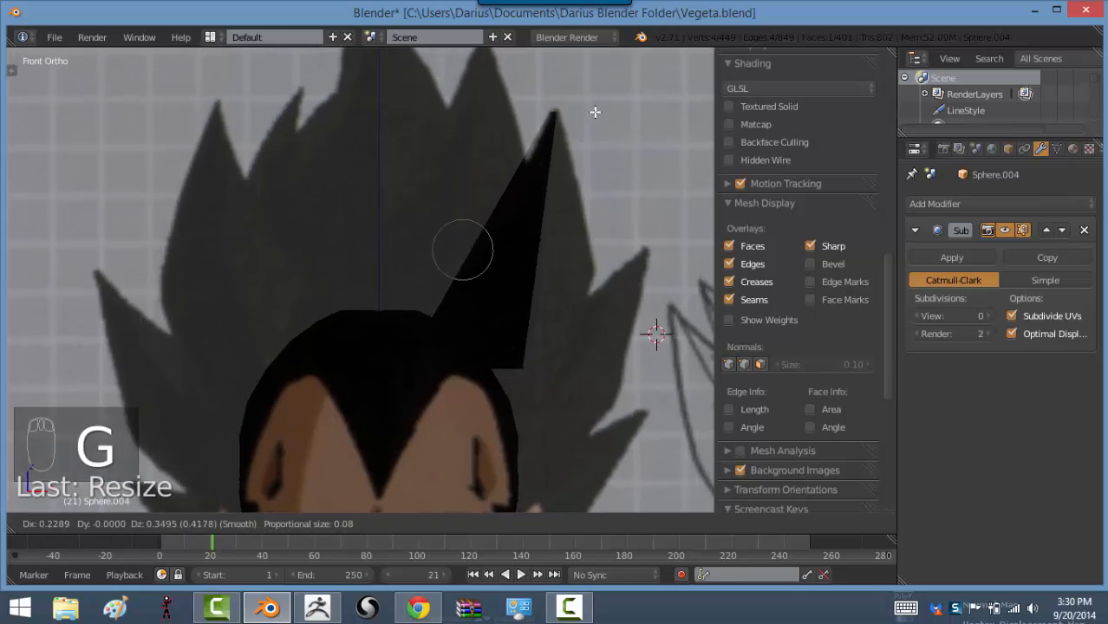
{"action": "left_click", "coordinate": [596, 110]}
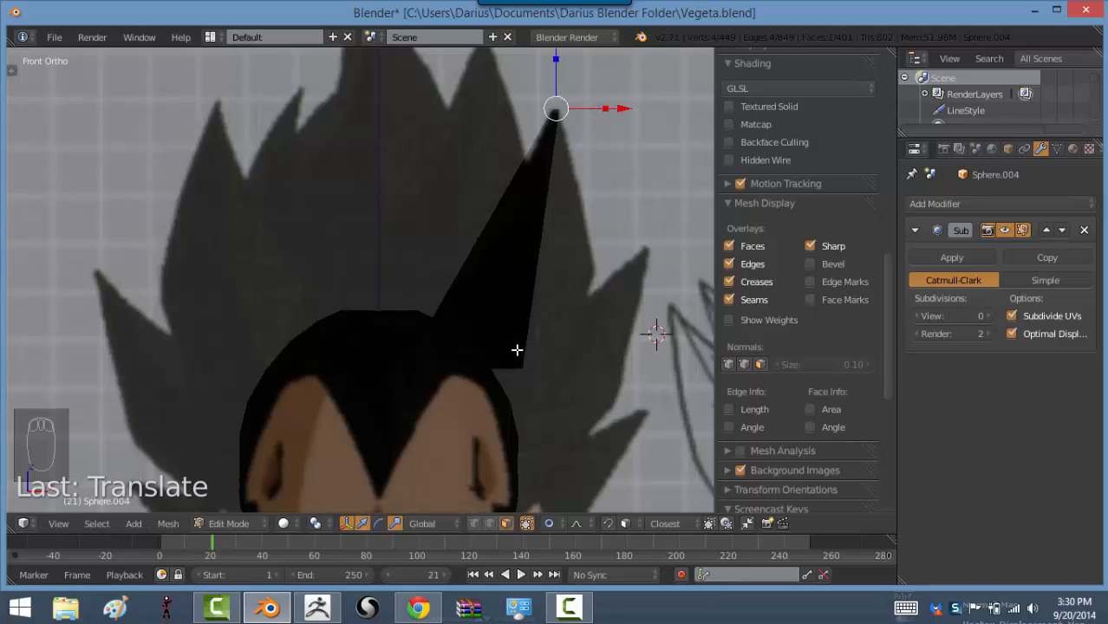
In vertex select mode, move the spike's base loop up and rotate it to match the hair point's outline in front view
{"action": "left_click", "coordinate": [474, 521]}
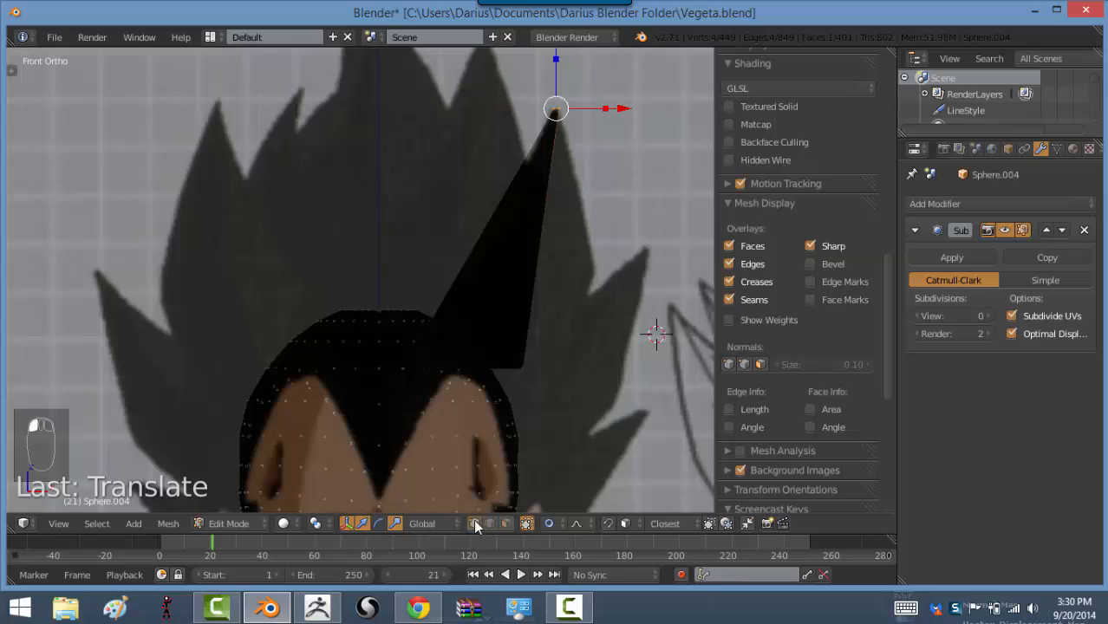
{"action": "right_click", "coordinate": [504, 370]}
{"action": "key", "text": "g"}
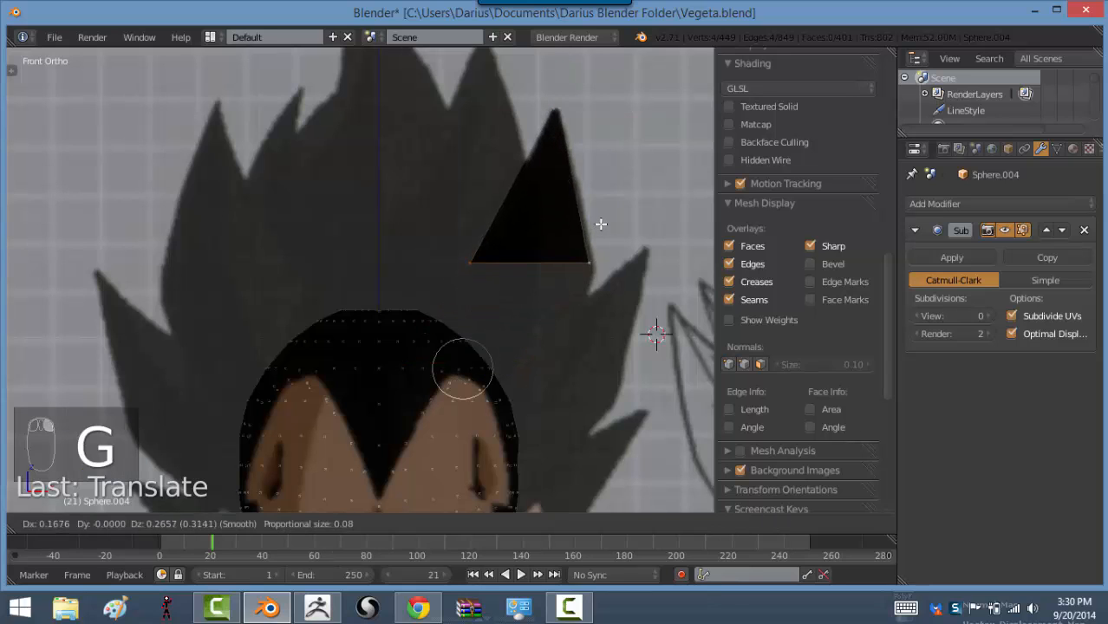
{"action": "left_click", "coordinate": [597, 219]}
{"action": "key", "text": "r"}
{"action": "left_click", "coordinate": [618, 243]}
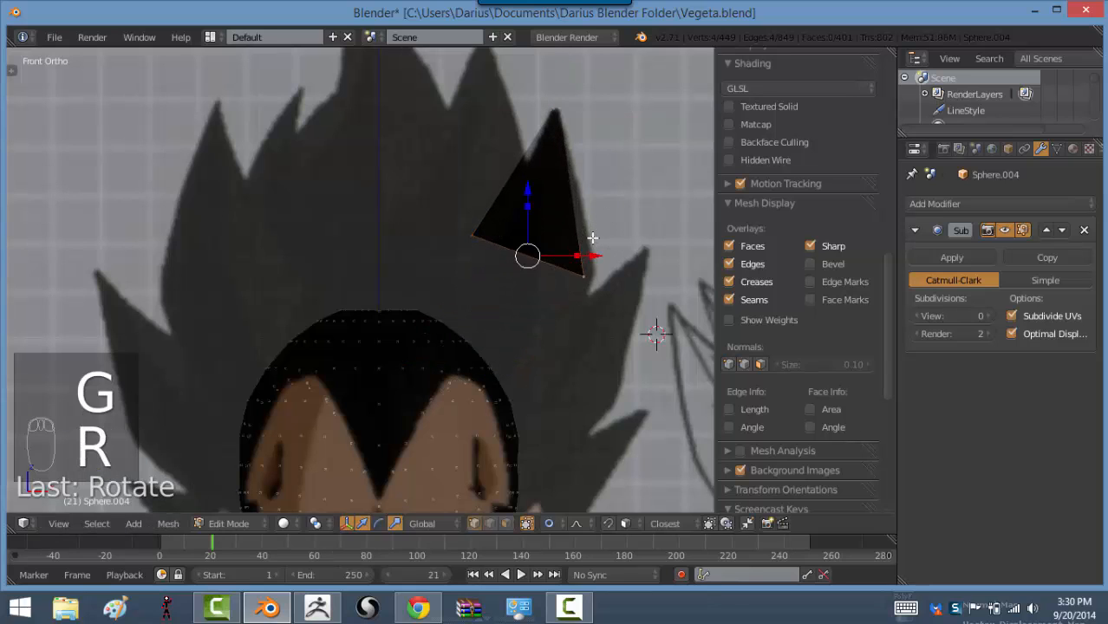
{"action": "key", "text": "g"}
{"action": "left_click", "coordinate": [605, 236]}
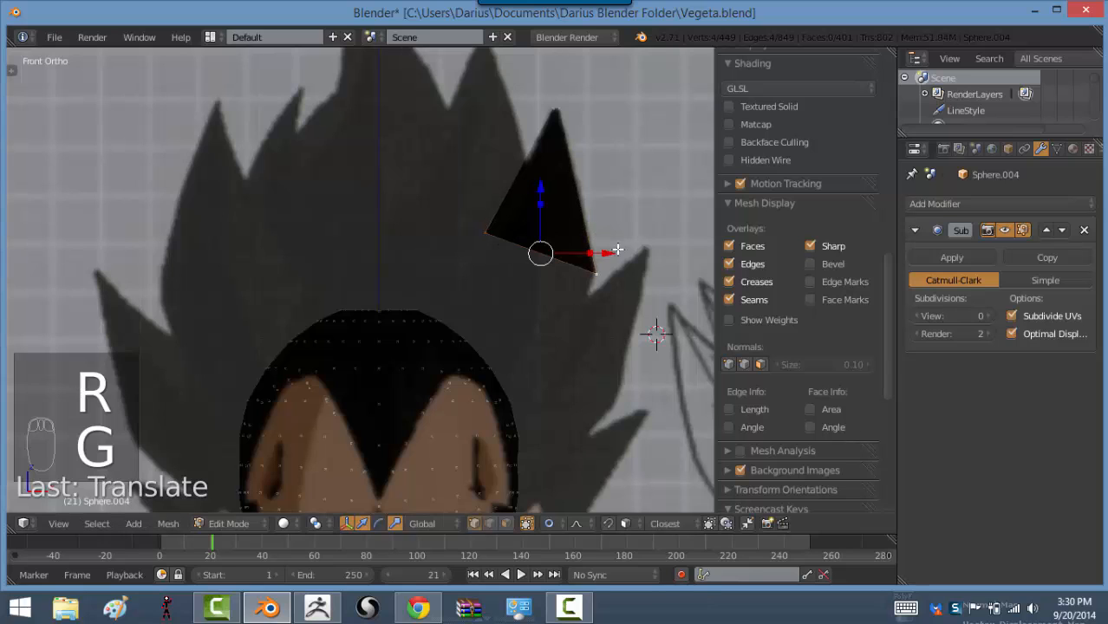
In right view, try to lean the spike back by moving only its tip and rotating its base loop
{"action": "key", "text": "KP_3"}
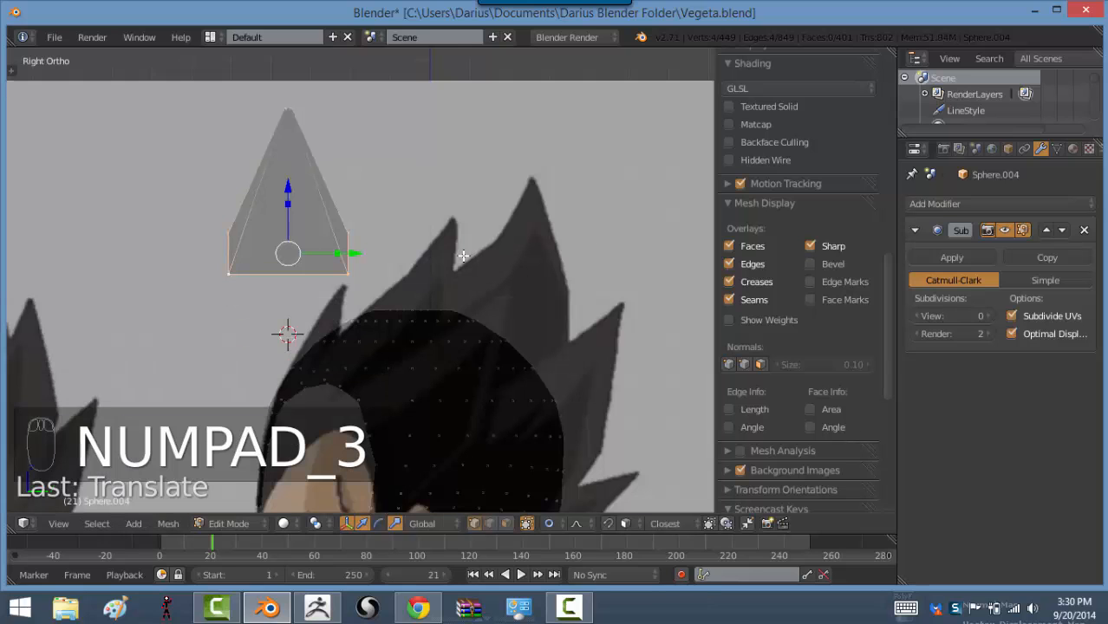
{"action": "key", "text": "ctrl+l"}
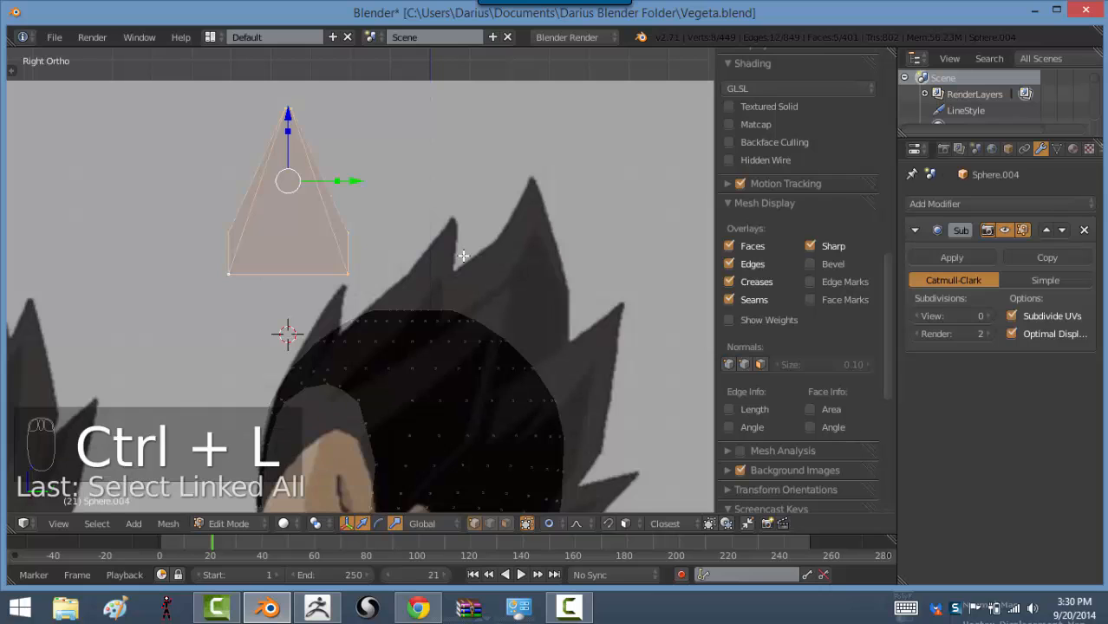
{"action": "key", "text": "a"}
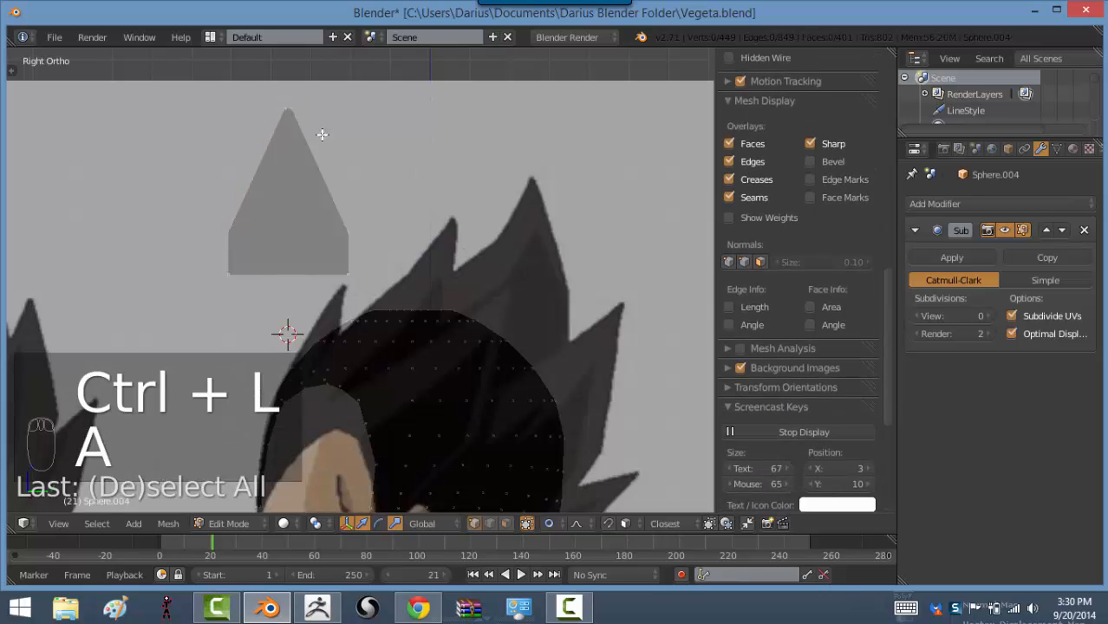
{"action": "key", "text": "b"}
{"action": "left_click_drag", "start_coordinate": [261, 97], "coordinate": [450, 111]}
{"action": "right_click", "coordinate": [315, 270]}
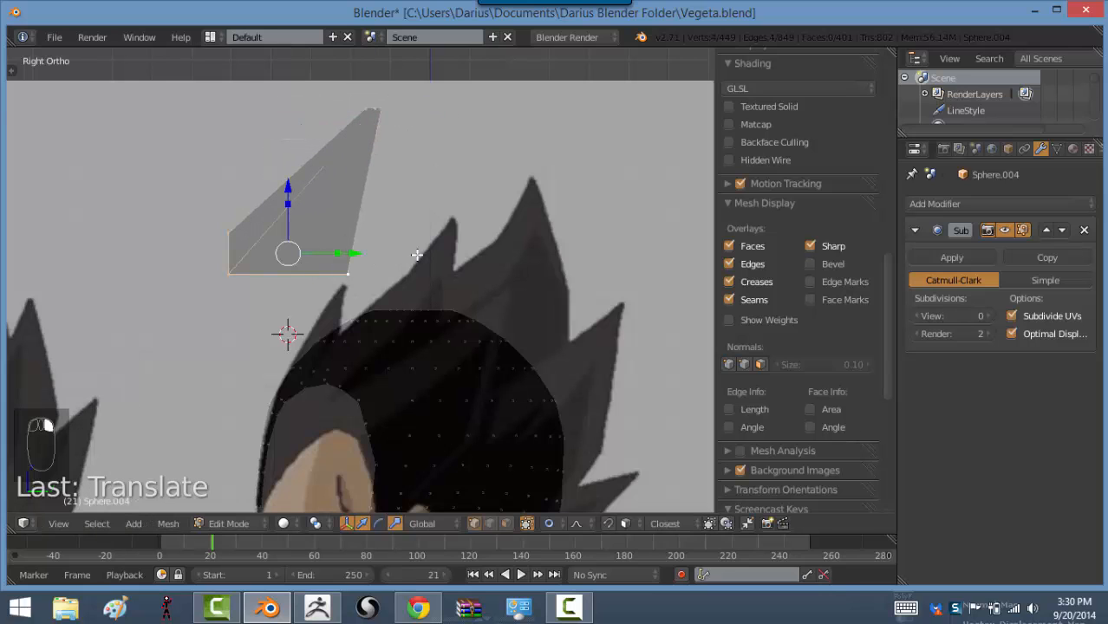
{"action": "key", "text": "r"}
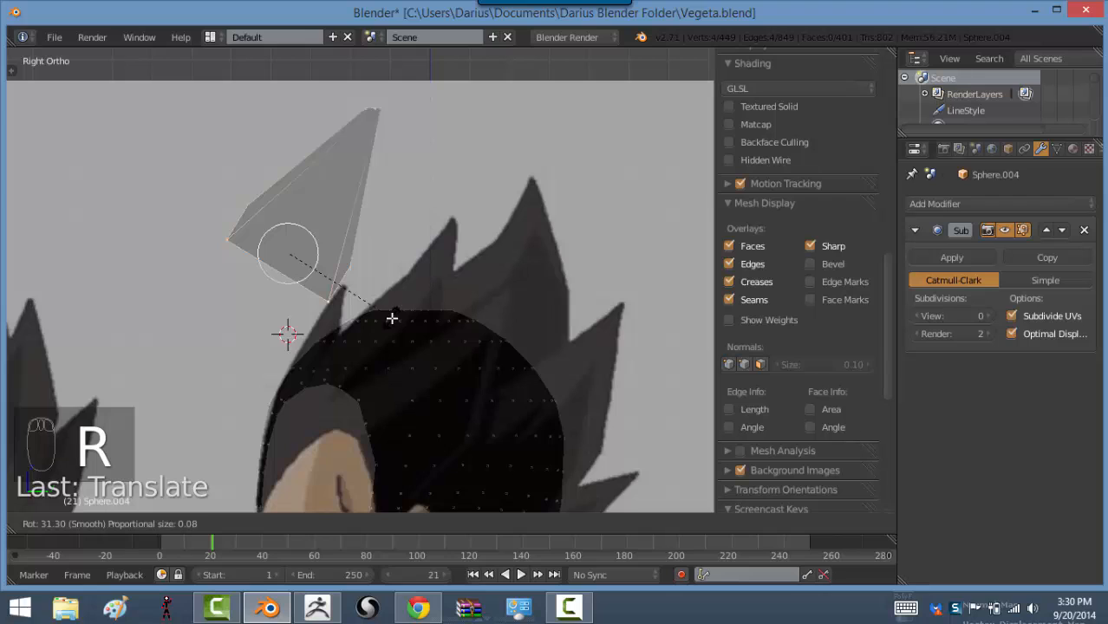
{"action": "right_click", "coordinate": [392, 319]}
{"action": "key", "text": "ctrl+z"}
{"action": "key", "text": "ctrl+z"}
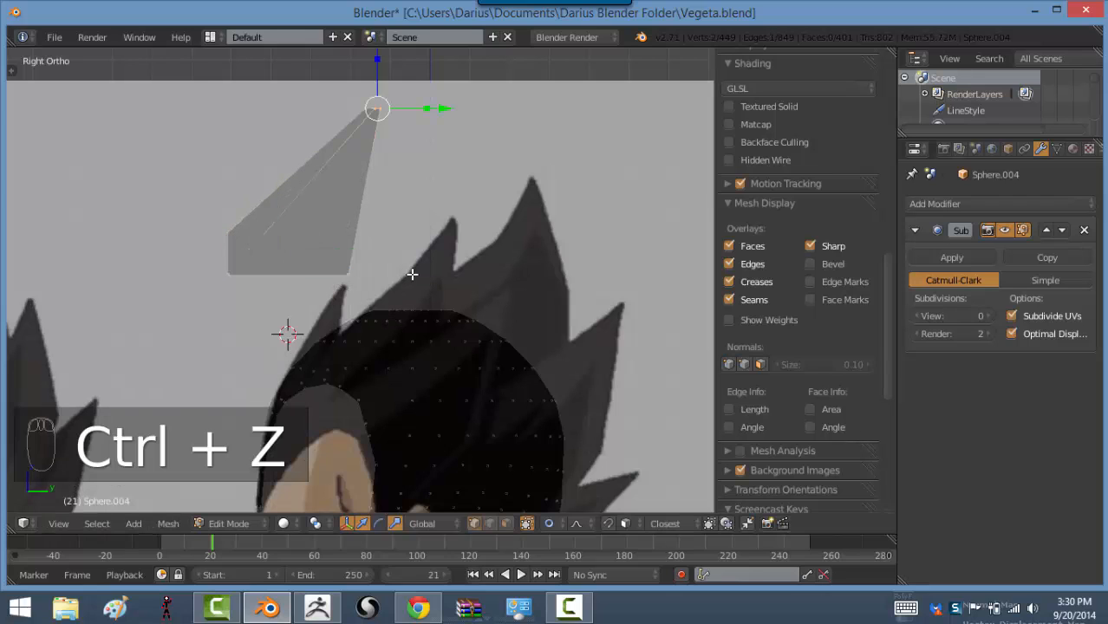
Rotate the whole spike about 32° in right view and move it back over the tall hair point of the side reference
{"action": "right_click", "coordinate": [316, 274], "text": "alt+shift"}
{"action": "key", "text": "ctrl+l"}
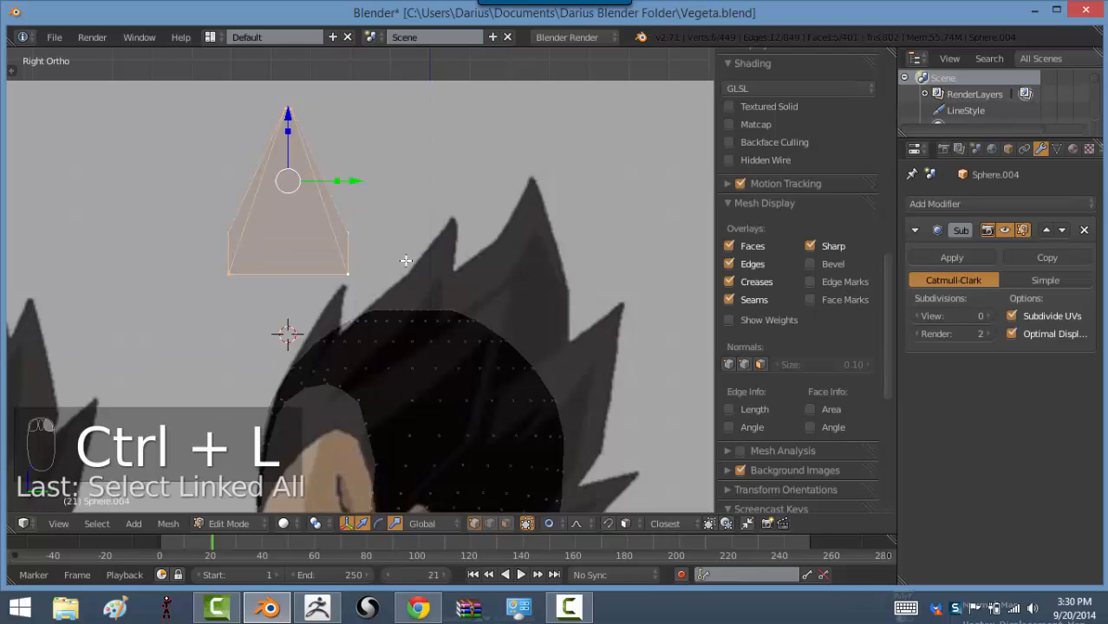
{"action": "key", "text": "r"}
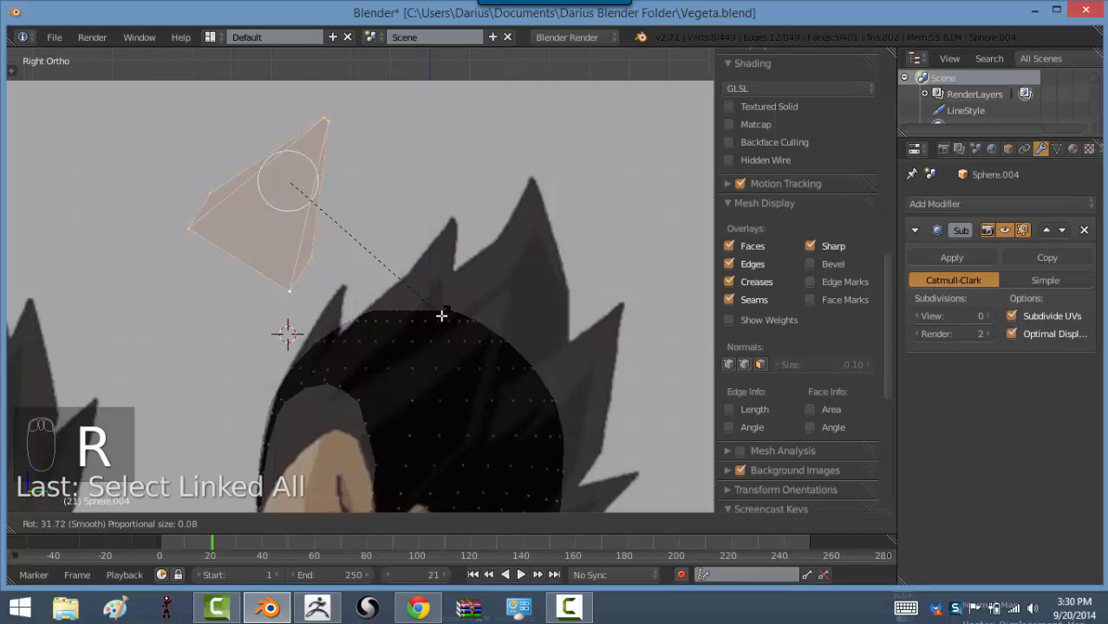
{"action": "left_click", "coordinate": [442, 316]}
{"action": "key", "text": "g"}
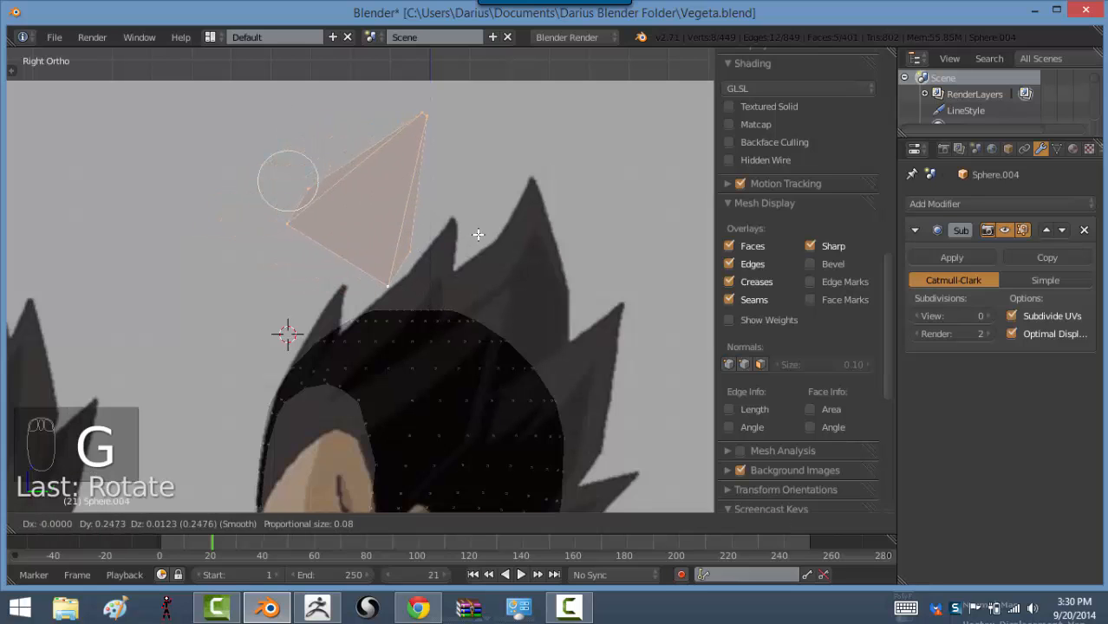
{"action": "left_click", "coordinate": [603, 242]}
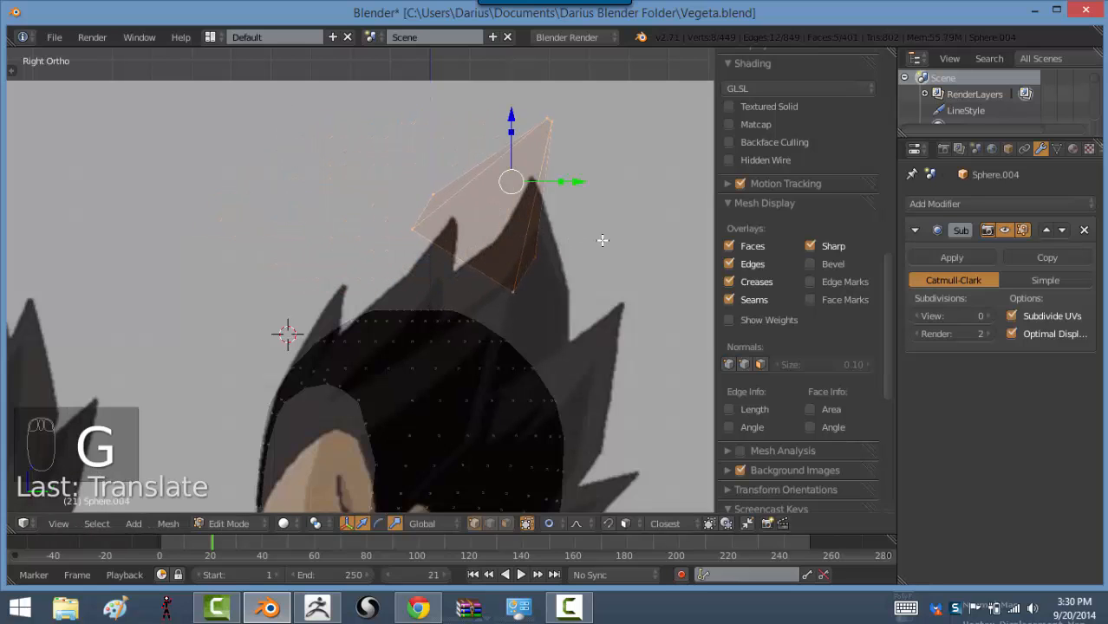
In front view, scale the spike's base loop down slightly to fit the reference outline
{"action": "key", "text": "KP_1"}
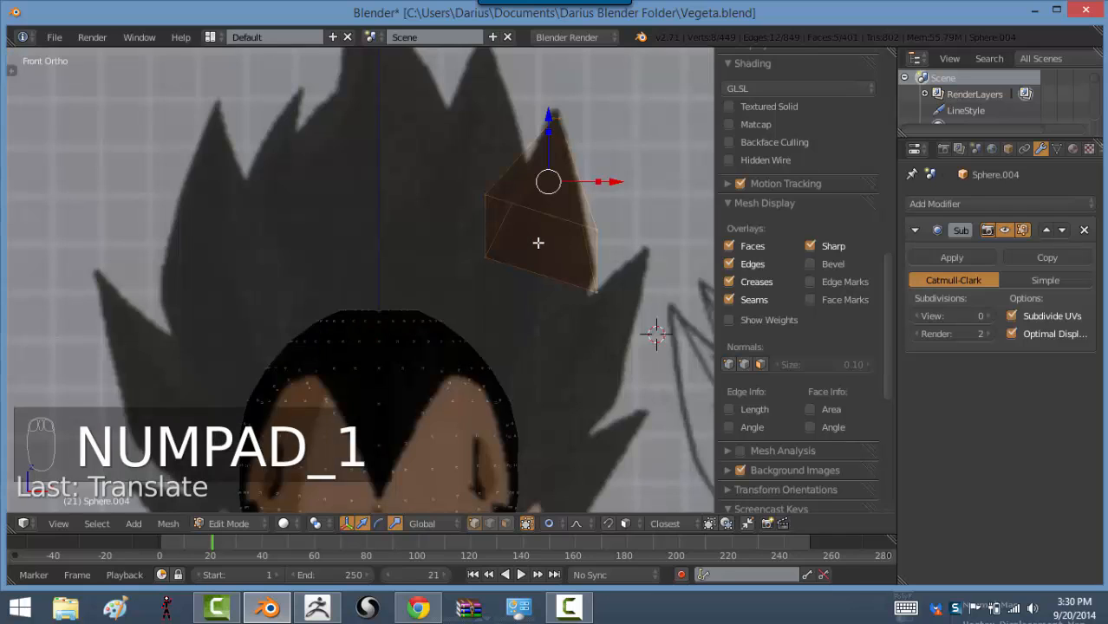
{"action": "right_click", "coordinate": [559, 229]}
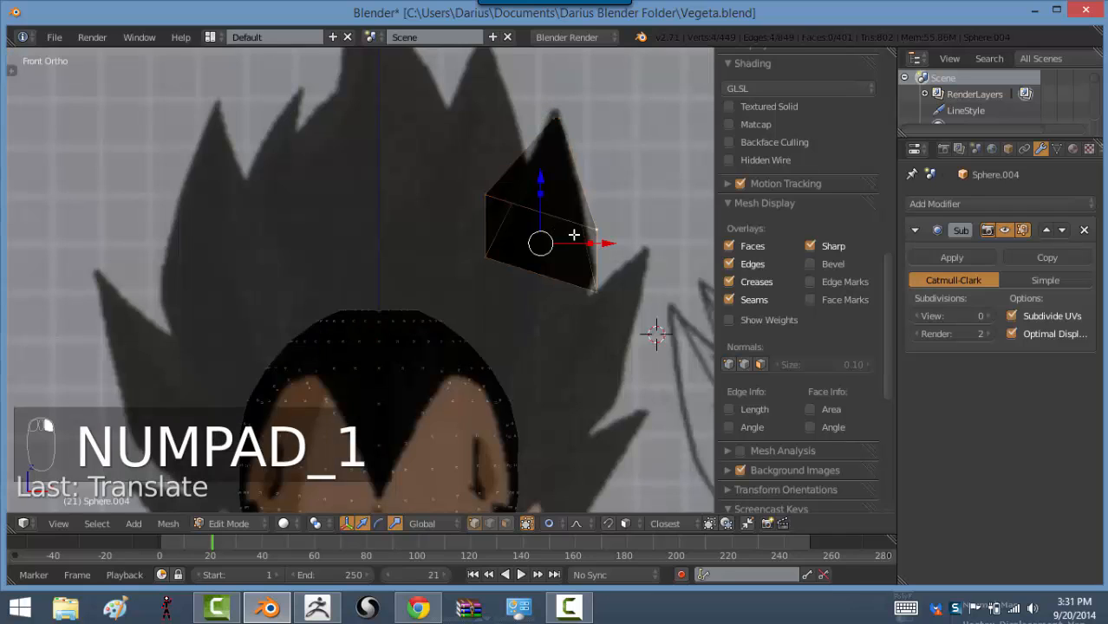
{"action": "key", "text": "s"}
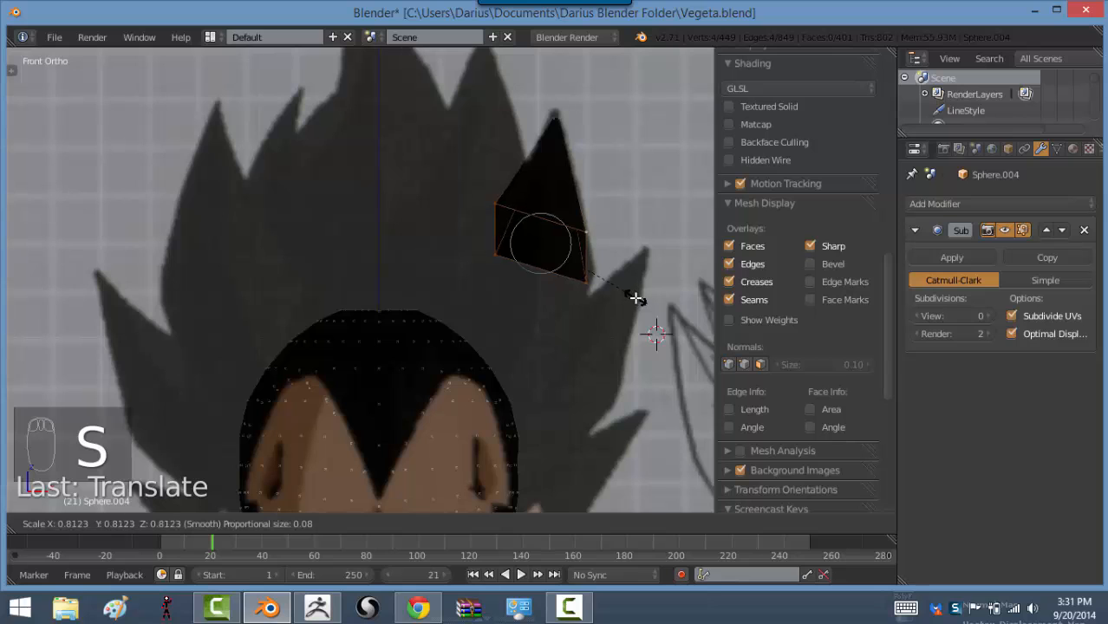
{"action": "left_click", "coordinate": [644, 297]}
Extrude the spike's base loop down and inward toward the hair cap, and adjust its rotation
{"action": "key", "text": "e"}
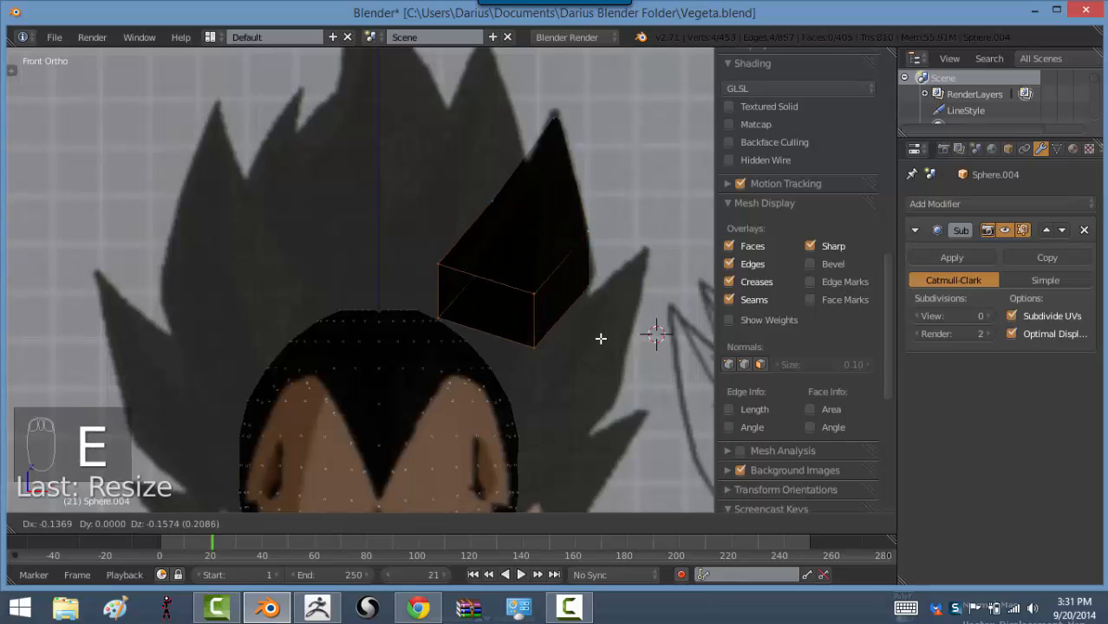
{"action": "left_click", "coordinate": [609, 347]}
{"action": "key", "text": "r"}
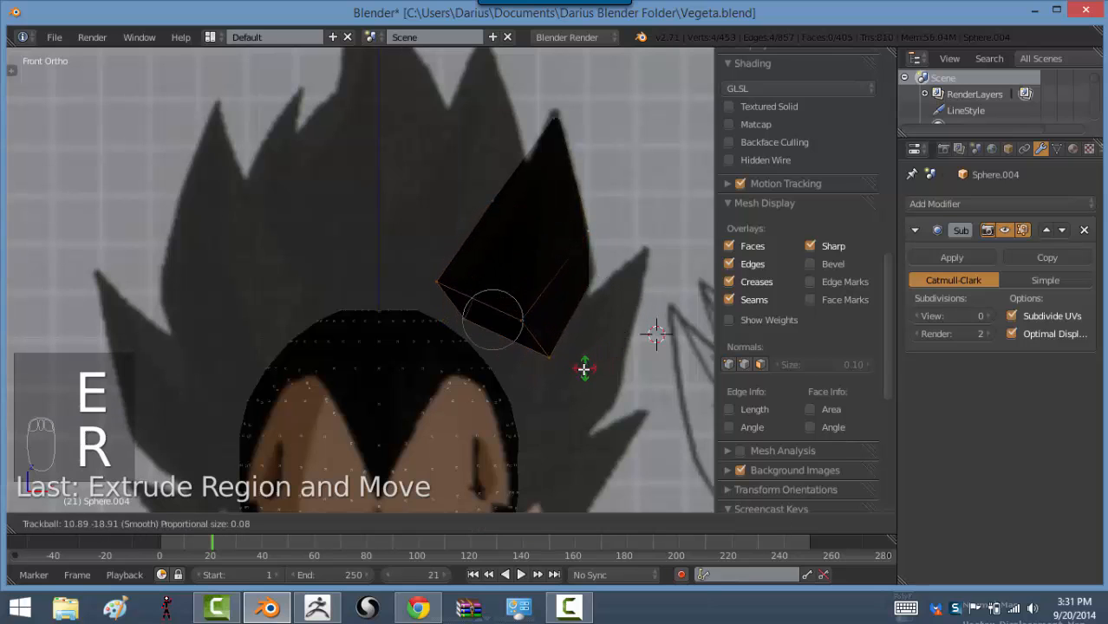
{"action": "key", "text": "r"}
{"action": "left_click", "coordinate": [612, 351]}
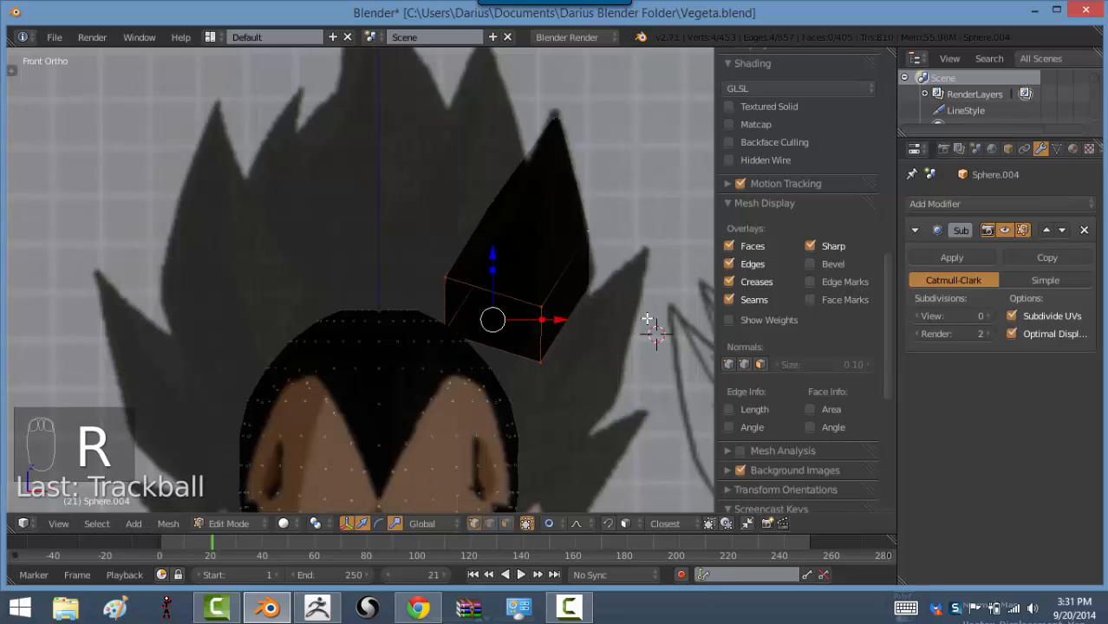
In right view, move the extruded base loop forward about 0.18 and nudge the loop above it slightly backward
{"action": "middle_click_drag", "start_coordinate": [647, 343], "coordinate": [507, 353]}
{"action": "key", "text": "KP_3"}
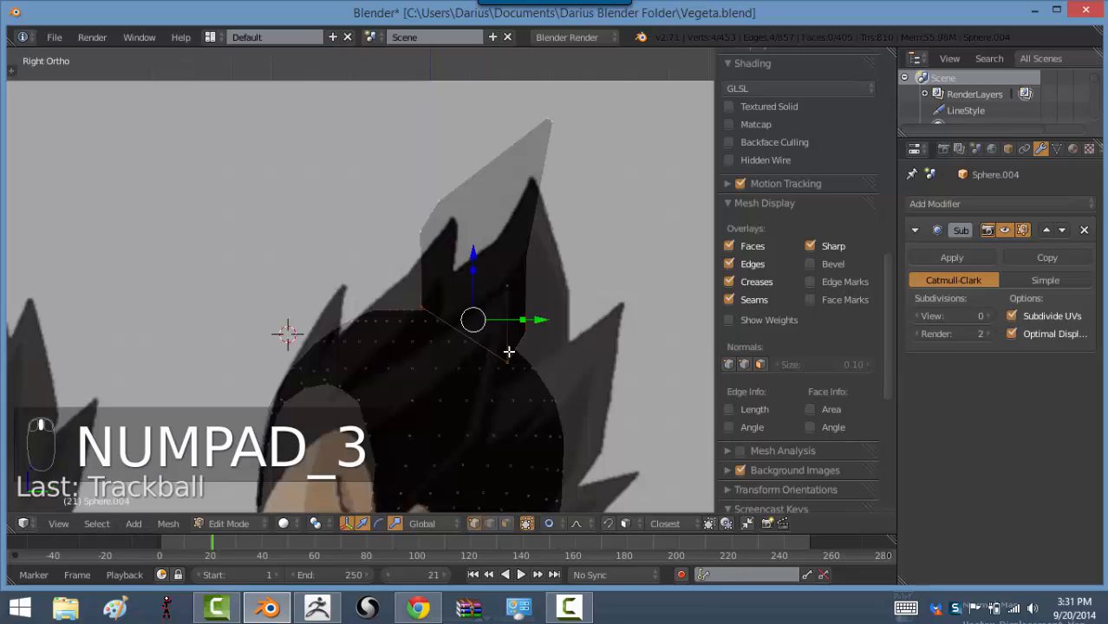
{"action": "key", "text": "g"}
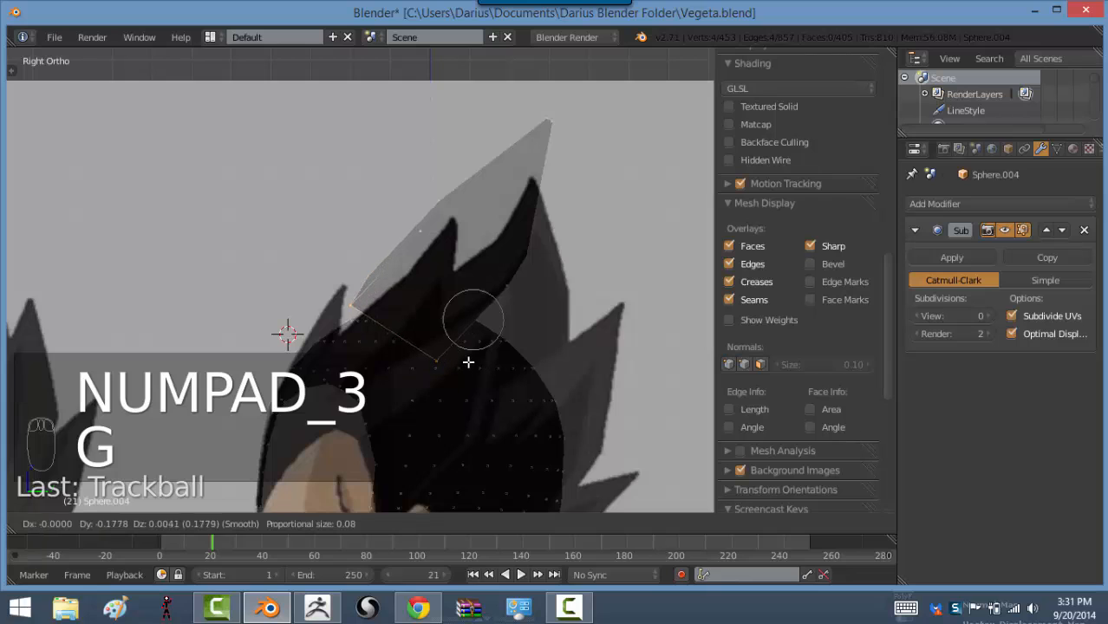
{"action": "left_click", "coordinate": [467, 362]}
{"action": "key", "text": "g"}
{"action": "left_click", "coordinate": [479, 277]}
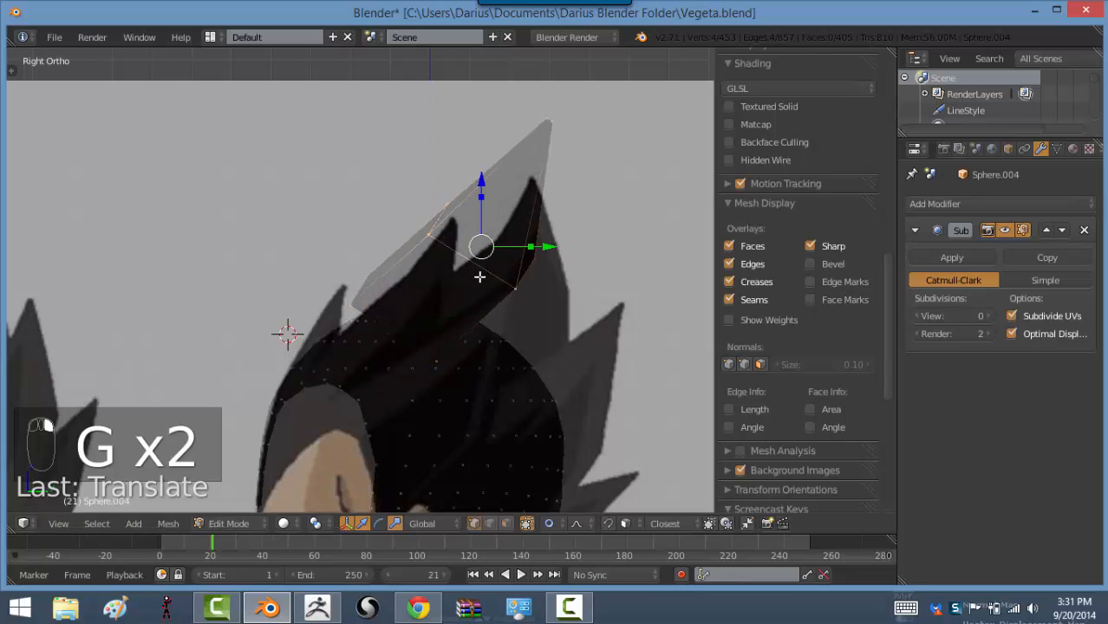
Extrude the spike's bottom loop down into the hair cap and shift it about 0.17 toward the head's center in front view
{"action": "right_click", "coordinate": [369, 314], "text": "alt"}
{"action": "right_click", "coordinate": [368, 314], "text": "alt"}
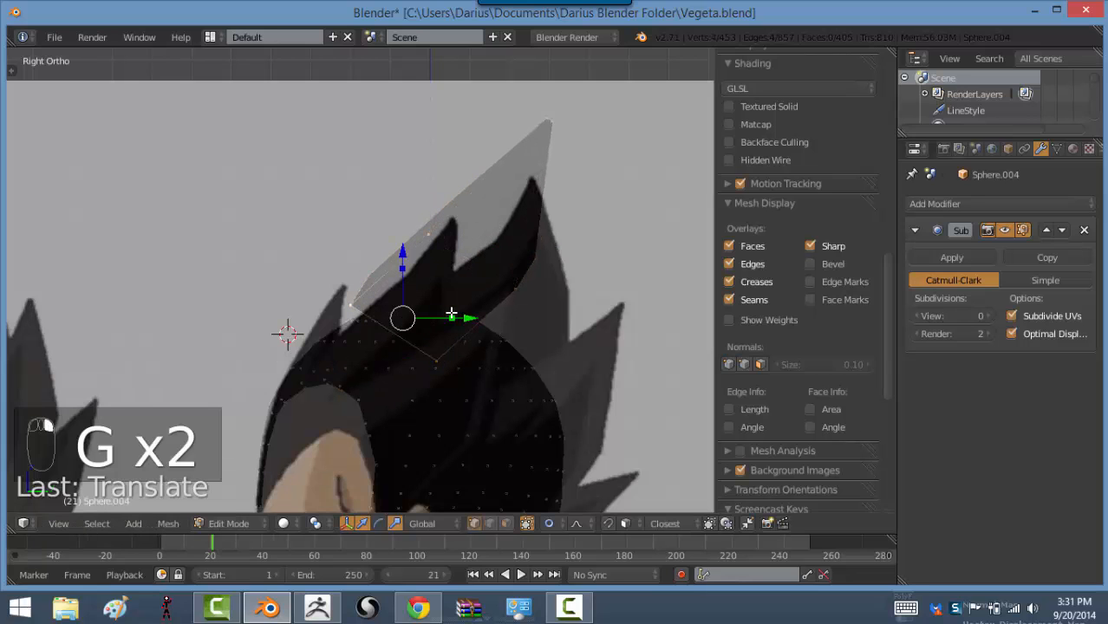
{"action": "key", "text": "e"}
{"action": "left_click", "coordinate": [403, 368]}
{"action": "key", "text": "KP_1"}
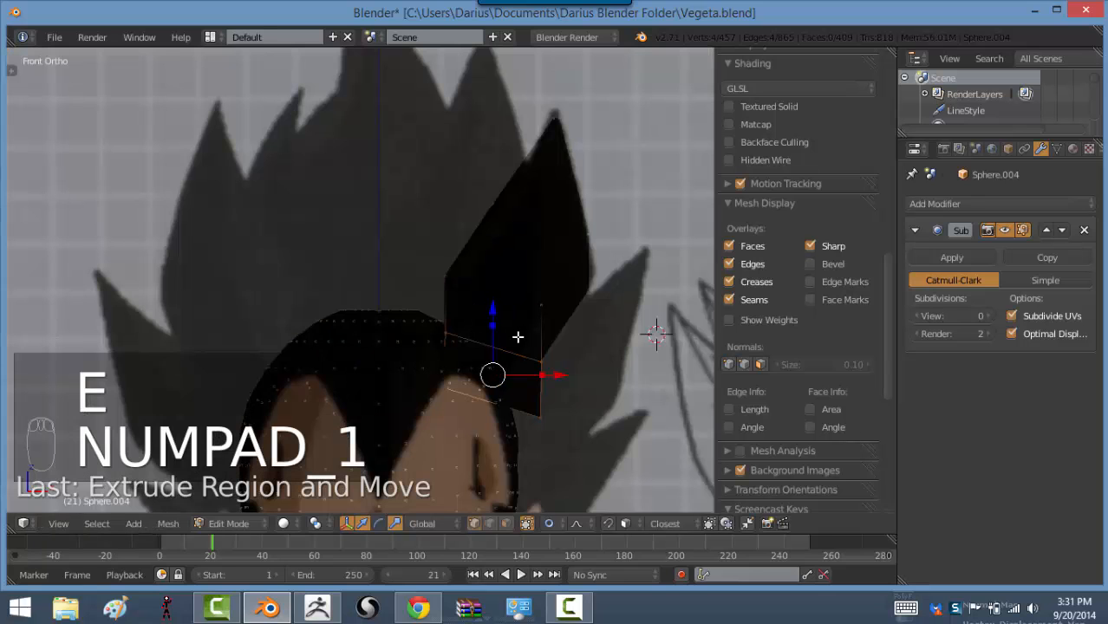
{"action": "key", "text": "g"}
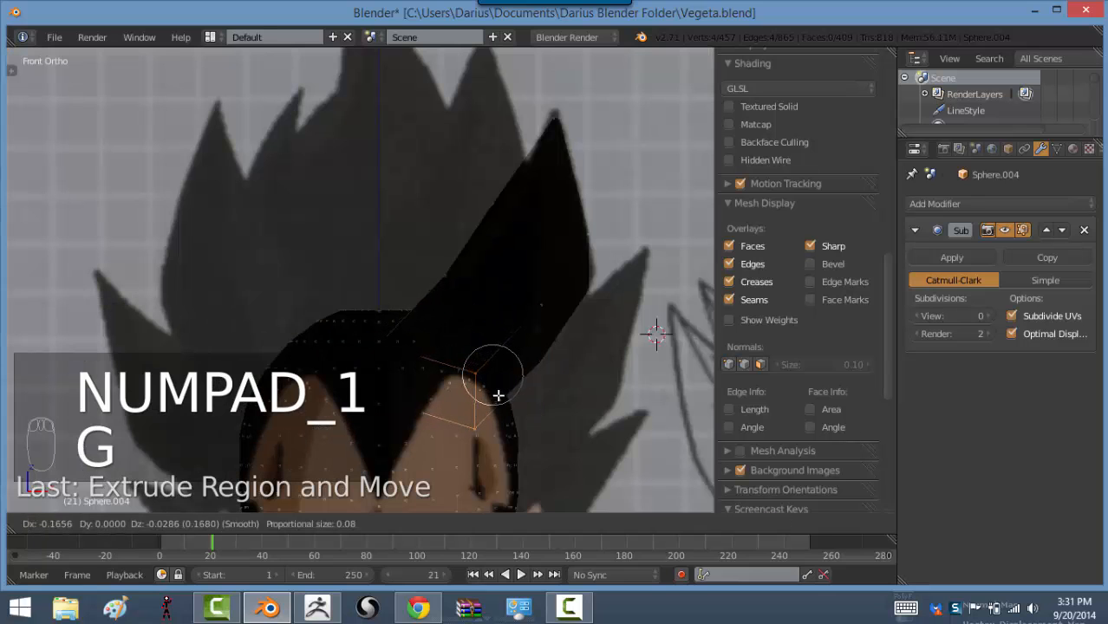
{"action": "left_click", "coordinate": [496, 392]}
In front view, nudge the spike's lower middle loop slightly toward the head's center to smooth the bend
{"action": "middle_click_drag", "start_coordinate": [511, 432], "coordinate": [478, 340]}
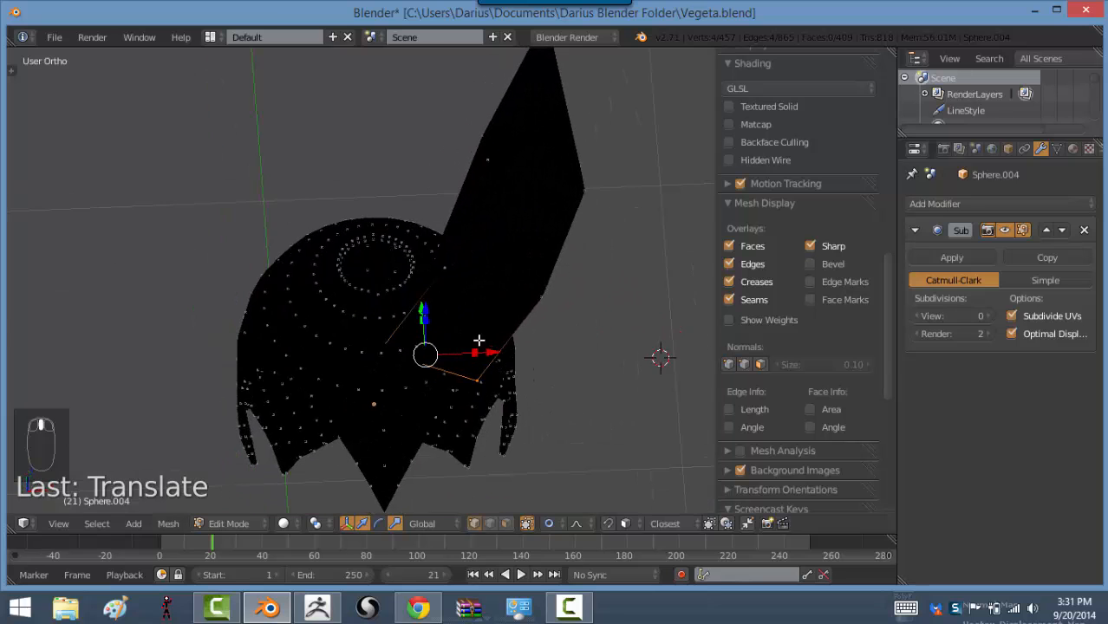
{"action": "right_click", "coordinate": [516, 285], "text": "alt"}
{"action": "right_click", "coordinate": [548, 193], "text": "alt+shift"}
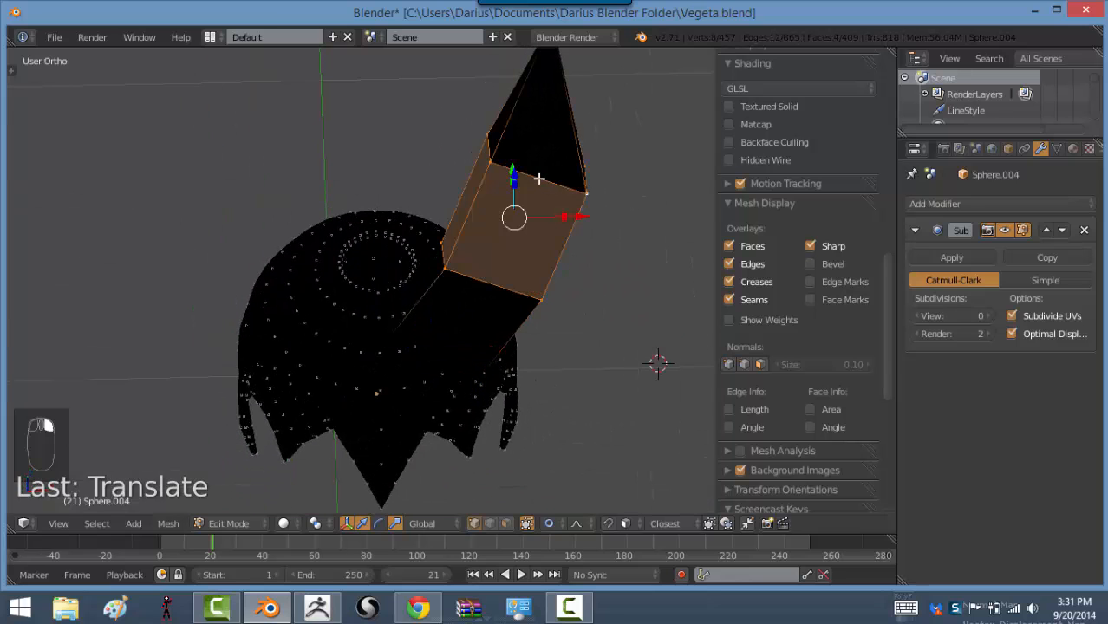
{"action": "key", "text": "KP_1"}
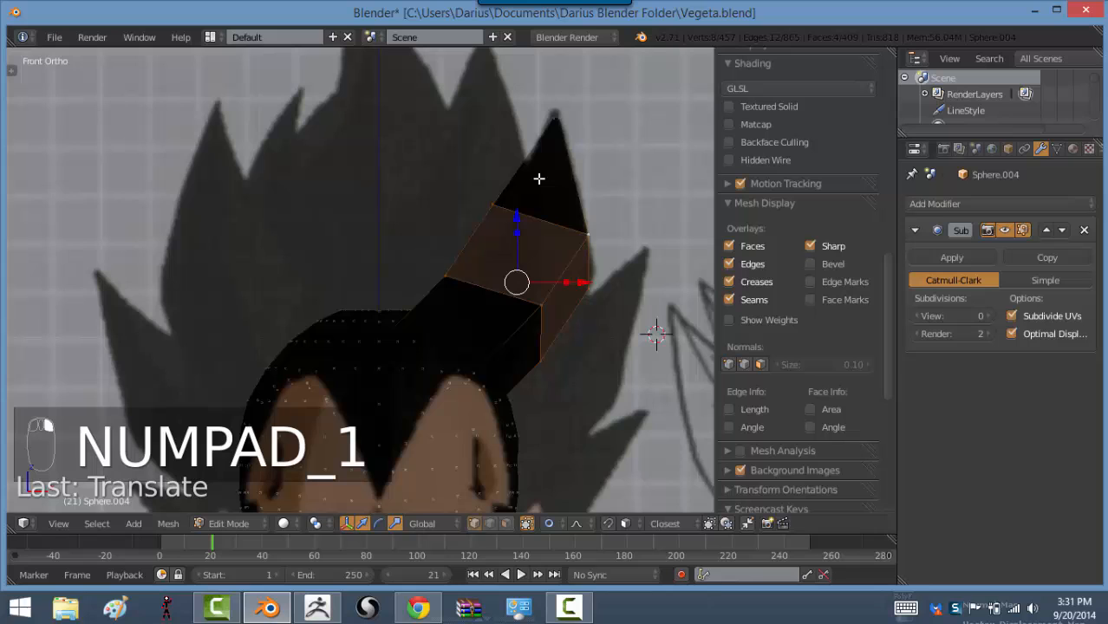
{"action": "right_click", "coordinate": [517, 316]}
{"action": "key", "text": "g"}
{"action": "left_click", "coordinate": [586, 359]}
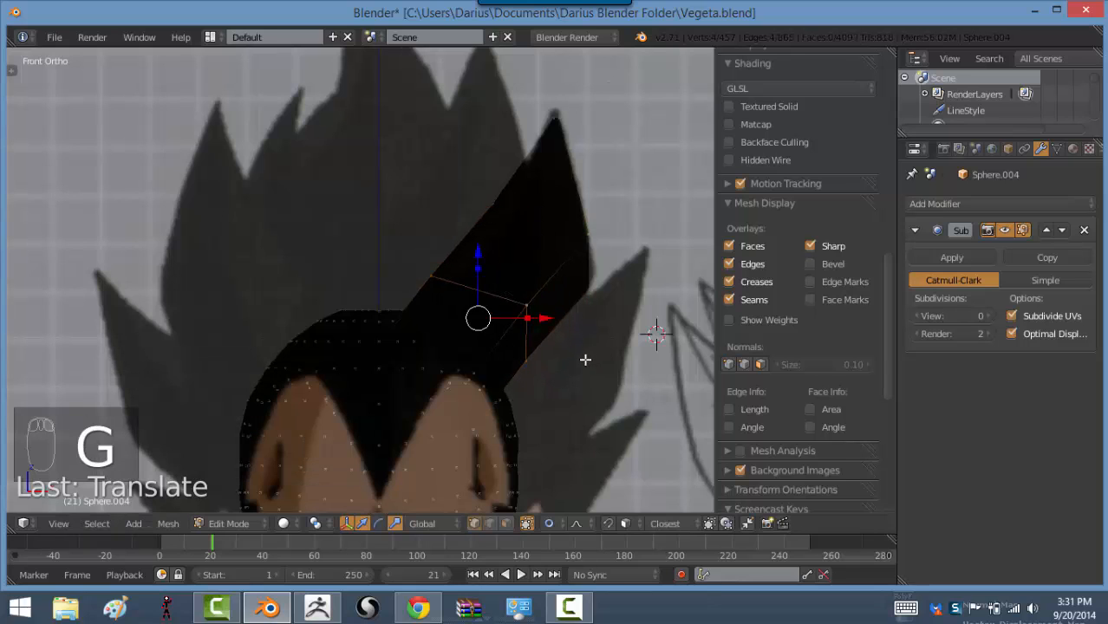
Move the spike's bottom loop further inside the hair cap and scale it down so the root narrows
{"action": "key", "text": "z"}
{"action": "right_click", "coordinate": [468, 426]}
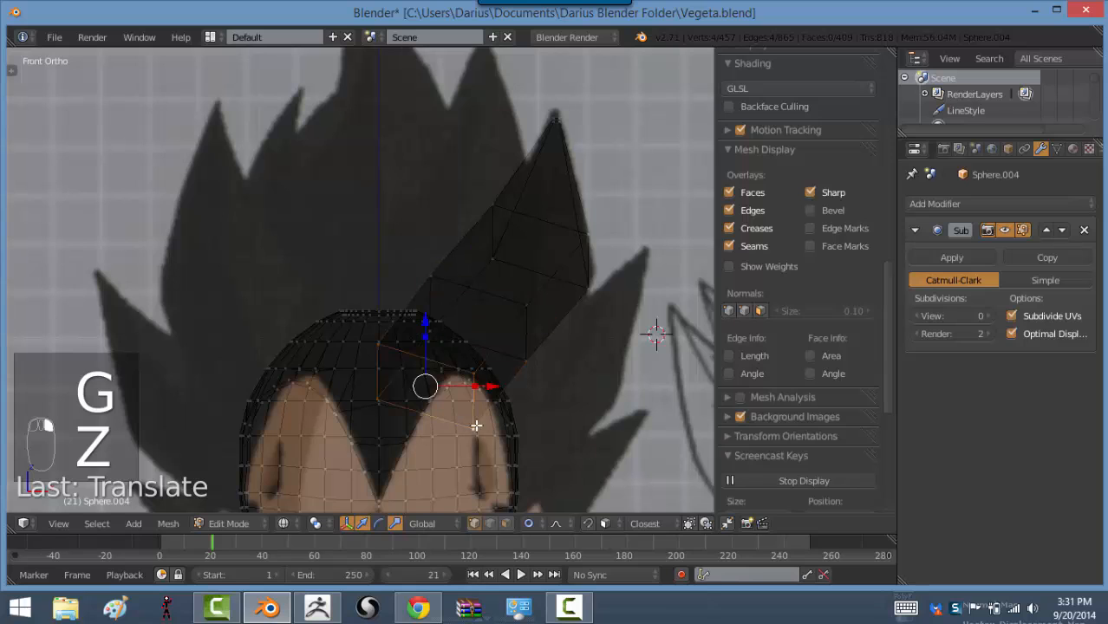
{"action": "key", "text": "z"}
{"action": "key", "text": "g"}
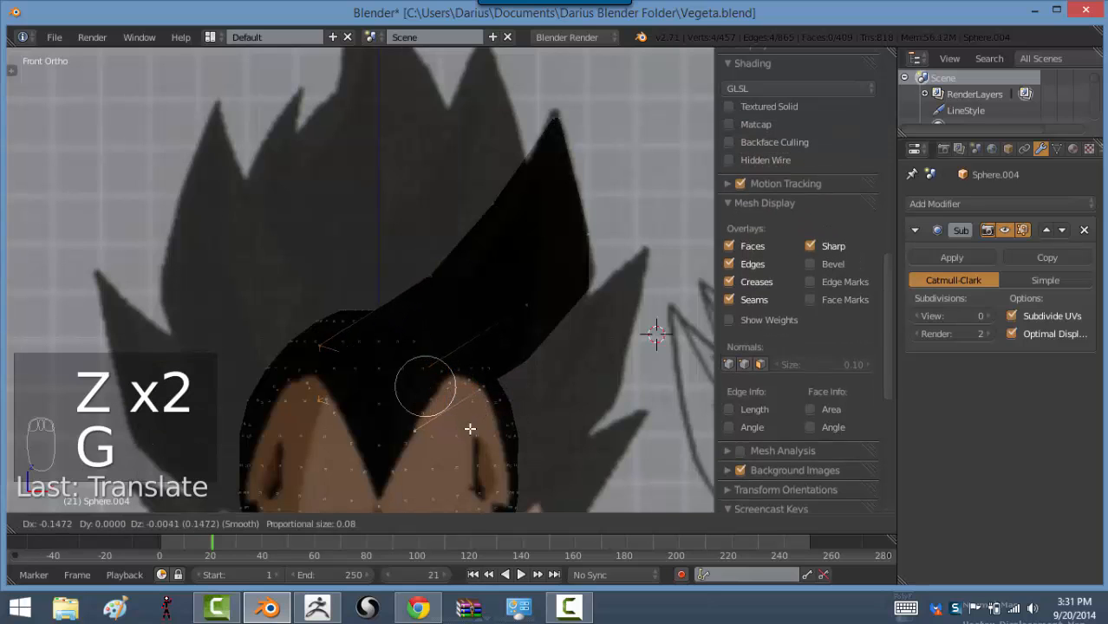
{"action": "left_click", "coordinate": [474, 432]}
{"action": "key", "text": "s"}
{"action": "left_click", "coordinate": [480, 411]}
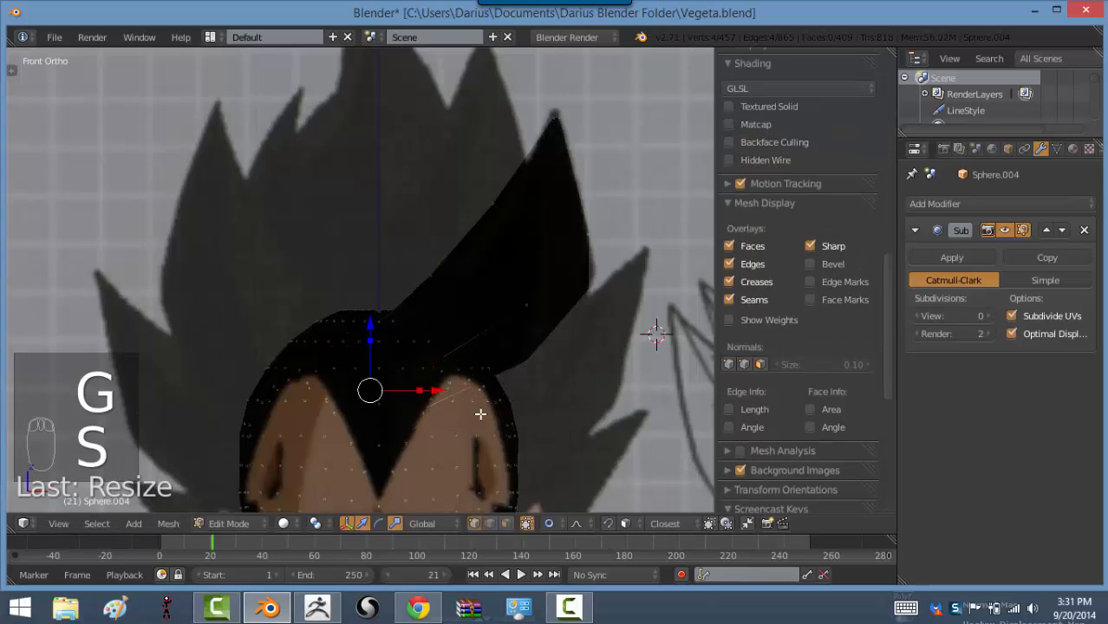
{"action": "middle_click_drag", "start_coordinate": [479, 411], "coordinate": [528, 386]}
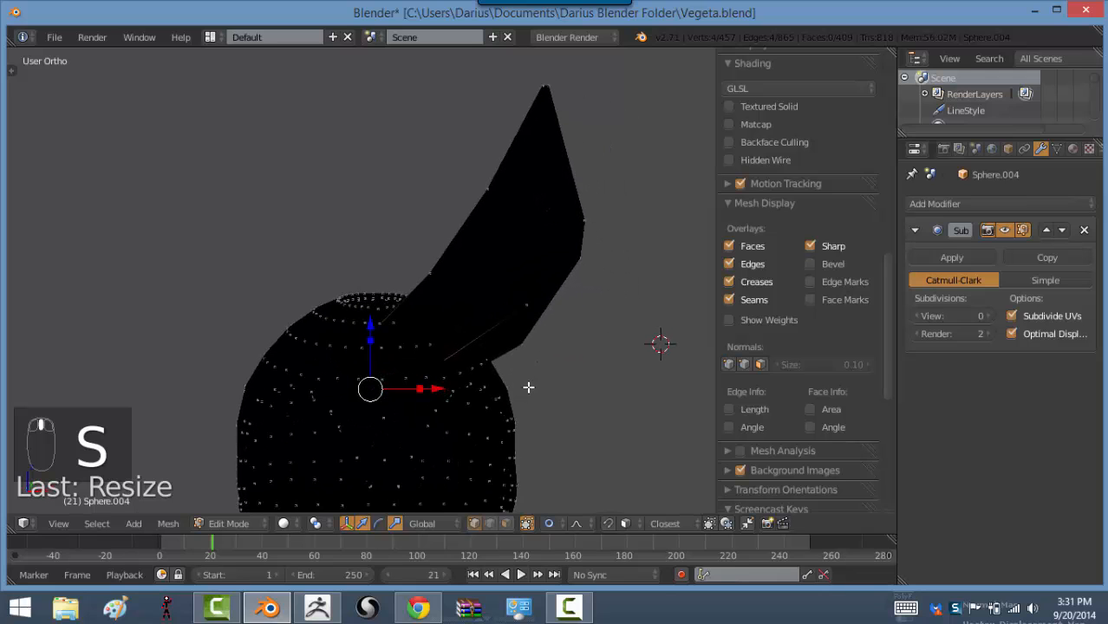
{"action": "key", "text": "KP_1"}
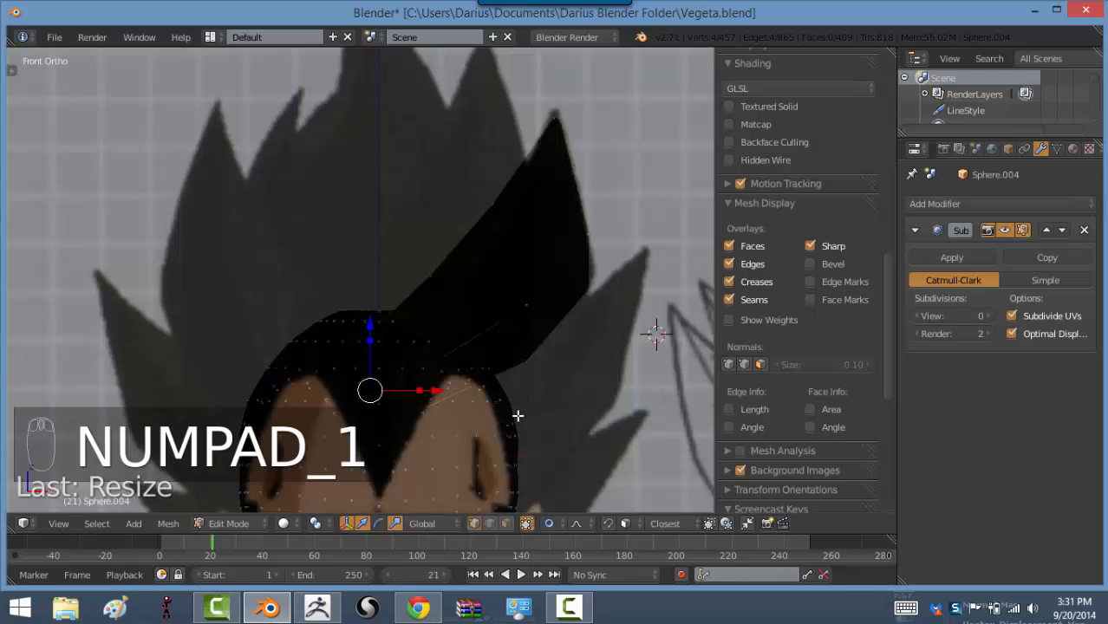
Scale up the spike's root loop inside the hair cap and reposition its outermost corner vertex
{"action": "key", "text": "s"}
{"action": "left_click", "coordinate": [595, 451]}
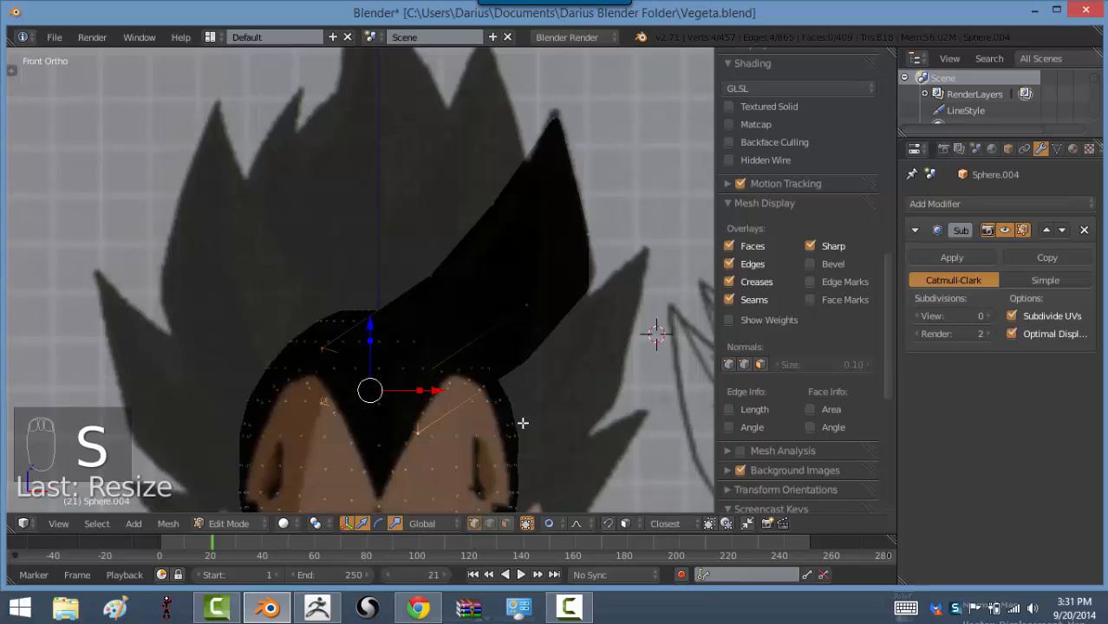
{"action": "middle_click_drag", "start_coordinate": [522, 426], "coordinate": [364, 386]}
{"action": "middle_click_drag", "start_coordinate": [309, 364], "coordinate": [283, 375]}
{"action": "key", "text": "h"}
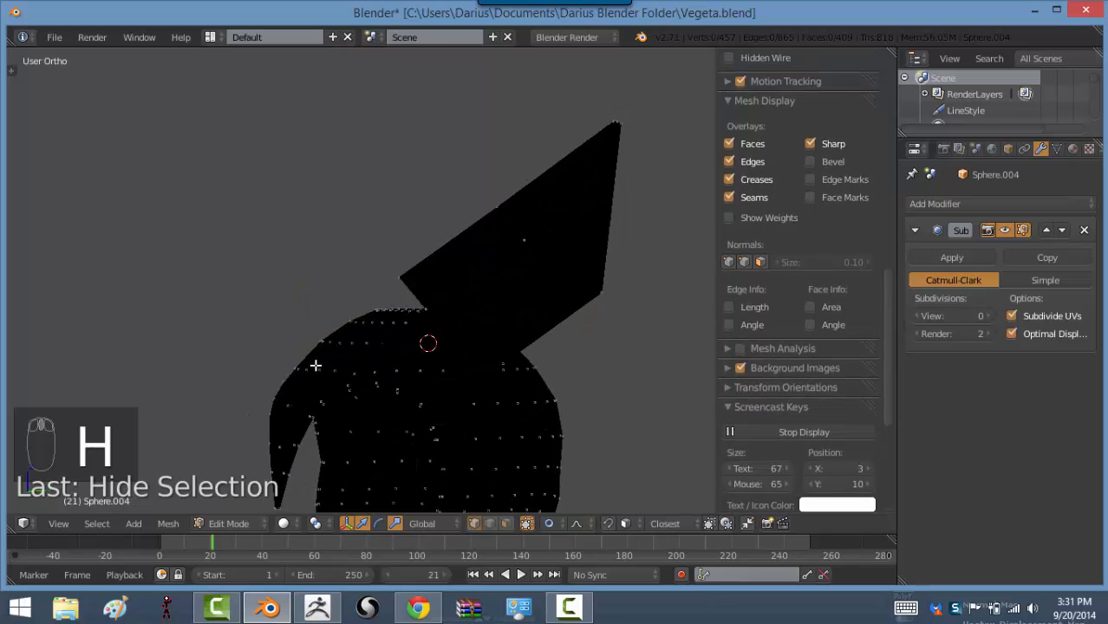
{"action": "key", "text": "ctrl+z"}
{"action": "key", "text": "g"}
{"action": "left_click", "coordinate": [312, 355]}
{"action": "middle_click_drag", "start_coordinate": [450, 391], "coordinate": [559, 396]}
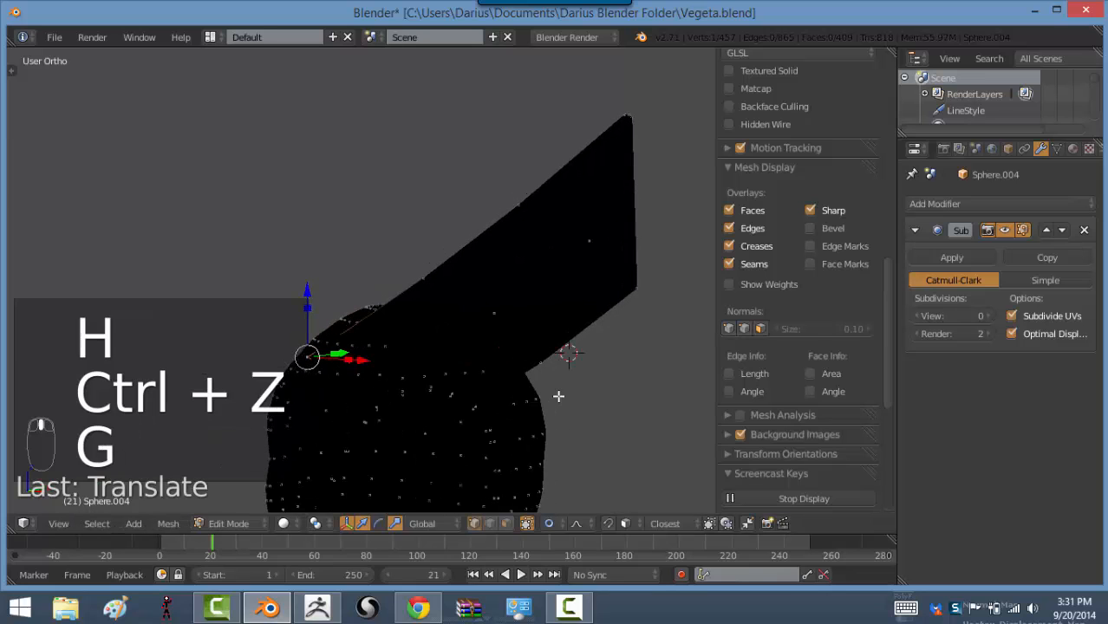
In right view, move the spike's lower middle loop about 0.07 backward and 0.03 down to follow the reference curve
{"action": "key", "text": "KP_3"}
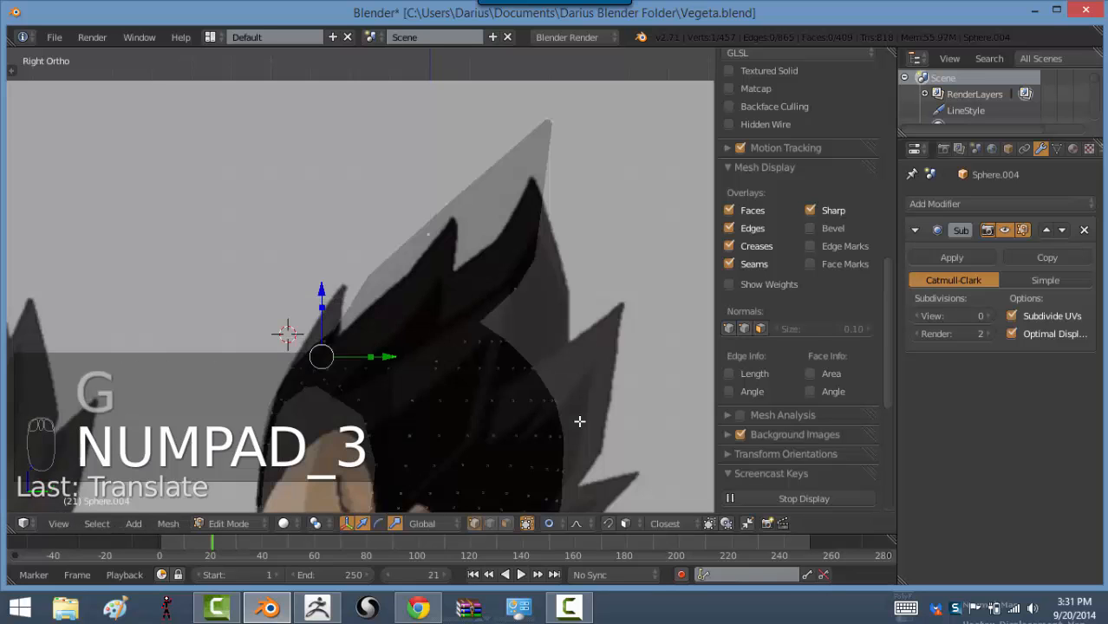
{"action": "key", "text": "KP_1"}
{"action": "key", "text": "KP_3"}
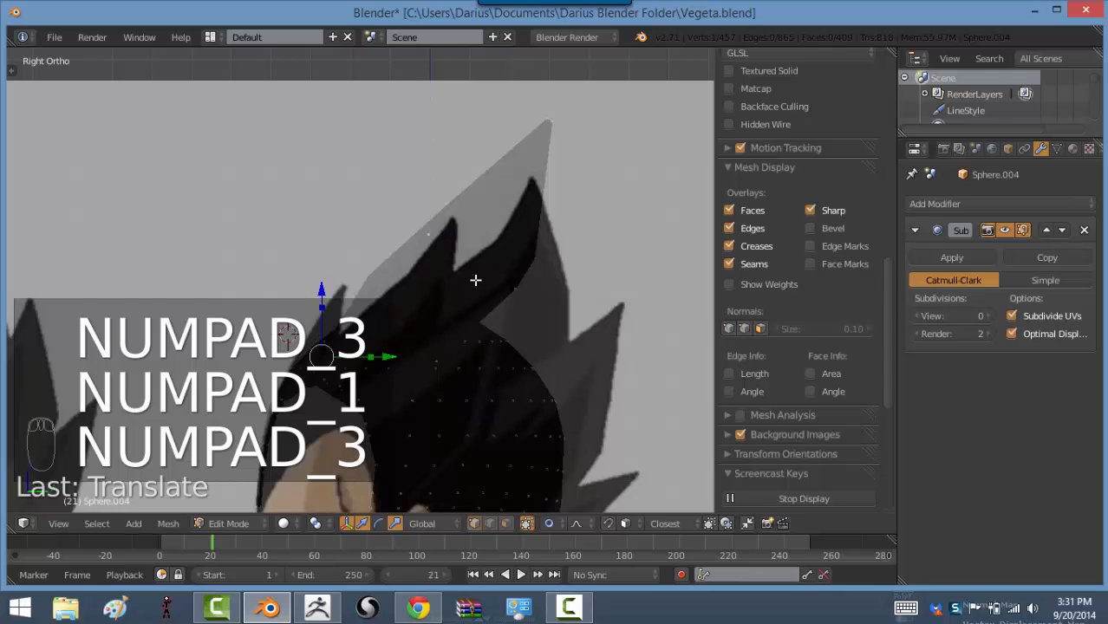
{"action": "right_click", "coordinate": [476, 280], "text": "alt"}
{"action": "right_click", "coordinate": [386, 327], "text": "alt"}
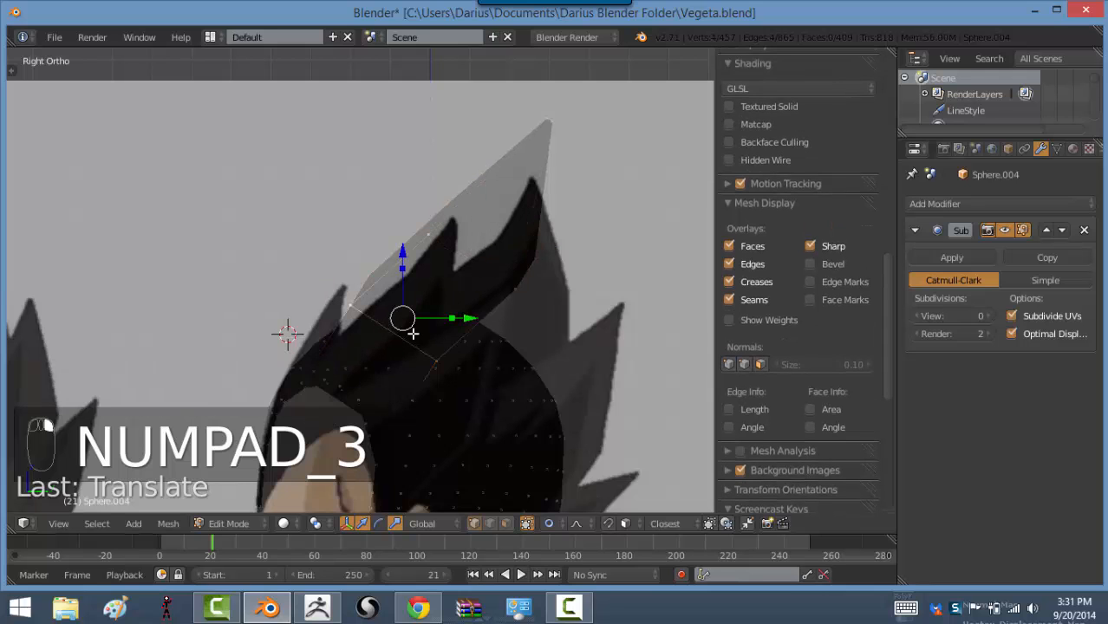
{"action": "key", "text": "h"}
{"action": "key", "text": "ctrl+z"}
{"action": "key", "text": "g"}
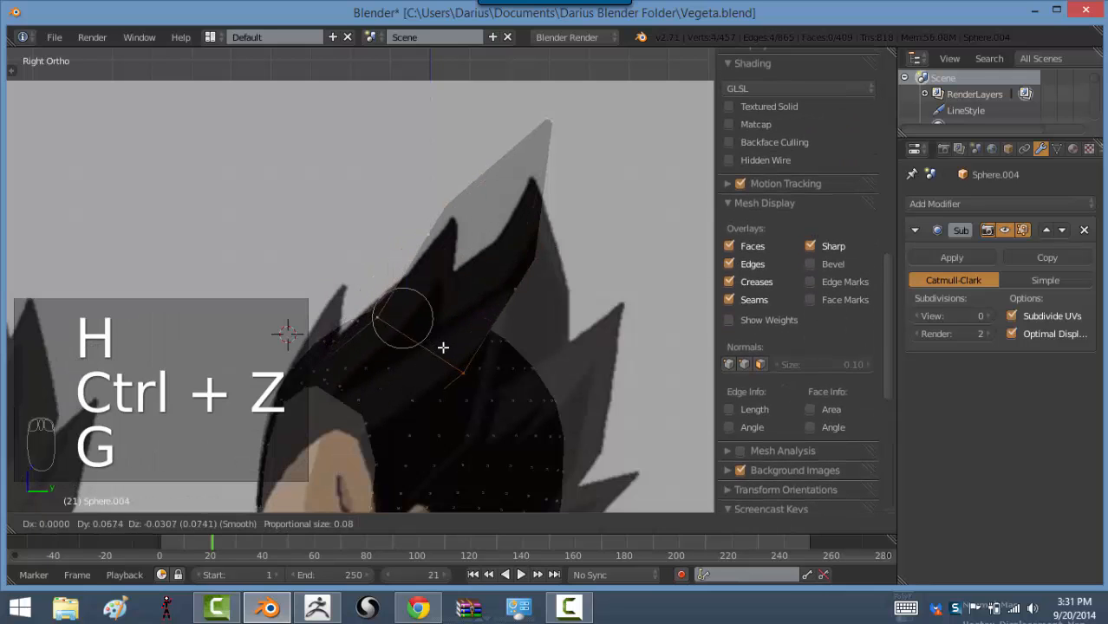
{"action": "left_click", "coordinate": [443, 347]}
Move the spike's upper loop about 0.05 backward and slightly down in right view
{"action": "right_click", "coordinate": [483, 285], "text": "alt"}
{"action": "key", "text": "g"}
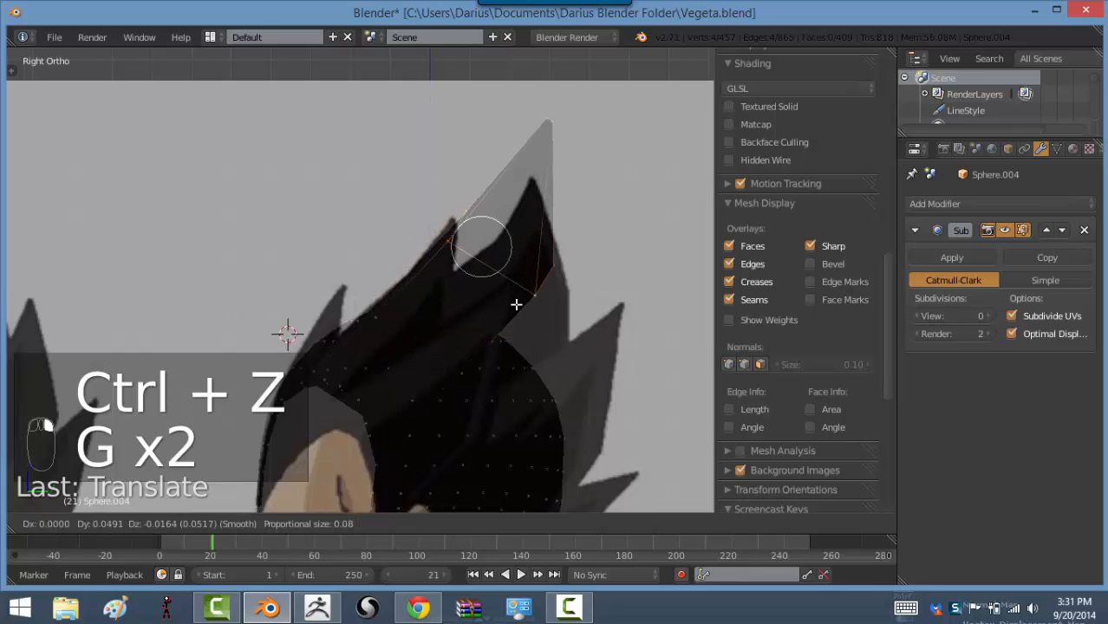
{"action": "left_click", "coordinate": [512, 306]}
Duplicate the whole spike in front view, place the copy lower beside the head over the next reference spike, and scale it down
{"action": "key", "text": "KP_1"}
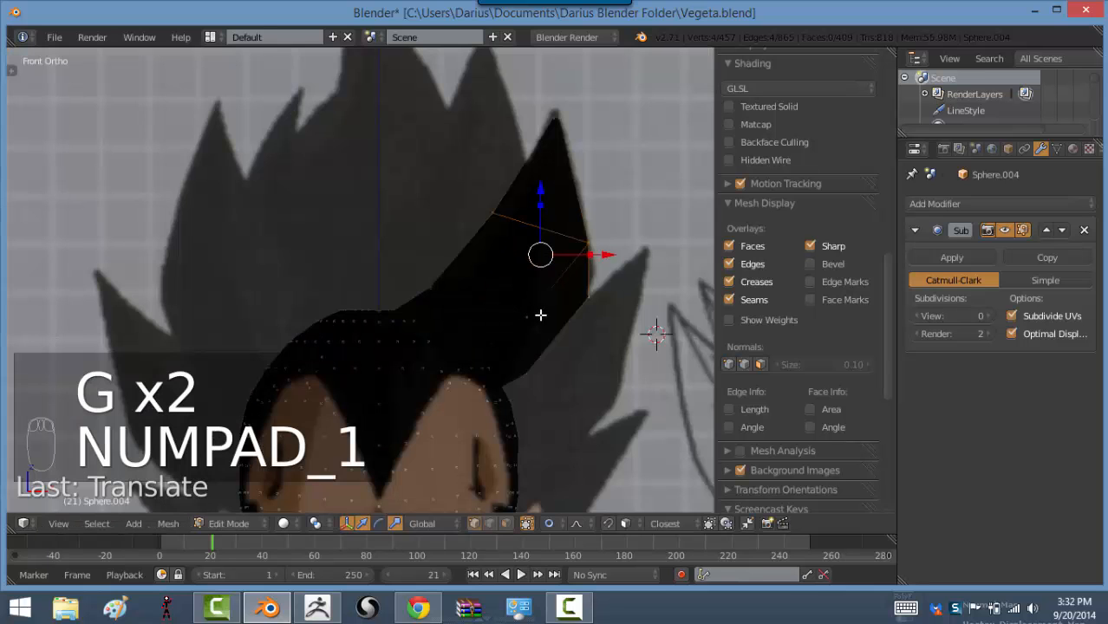
{"action": "scroll", "coordinate": [550, 312], "scroll_direction": "down", "scroll_amount": 3}
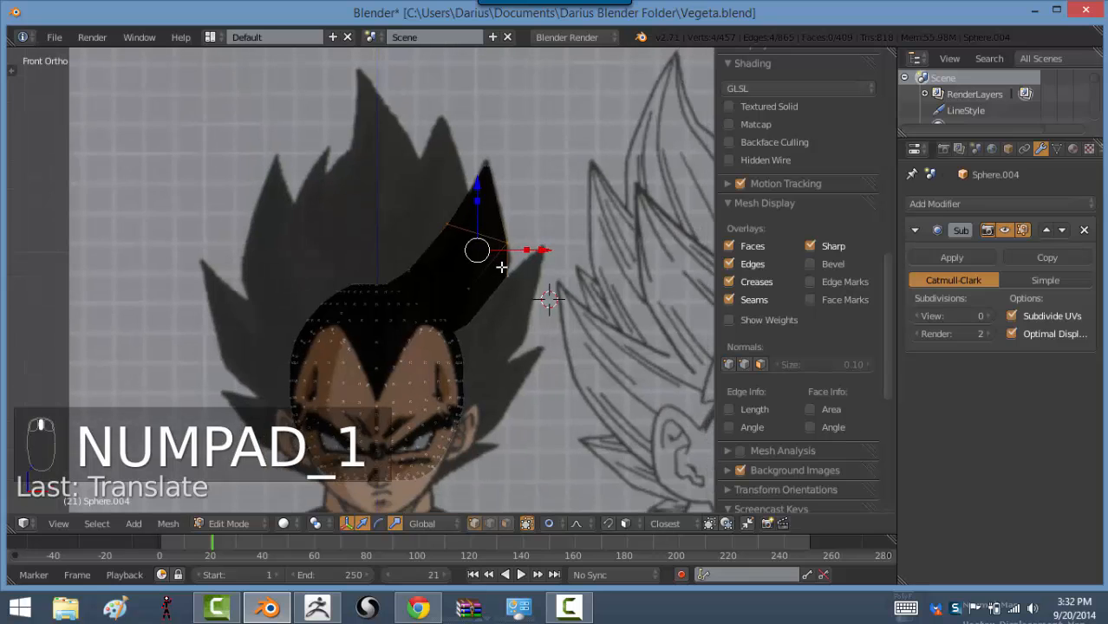
{"action": "scroll", "coordinate": [517, 322], "scroll_direction": "up", "scroll_amount": 3}
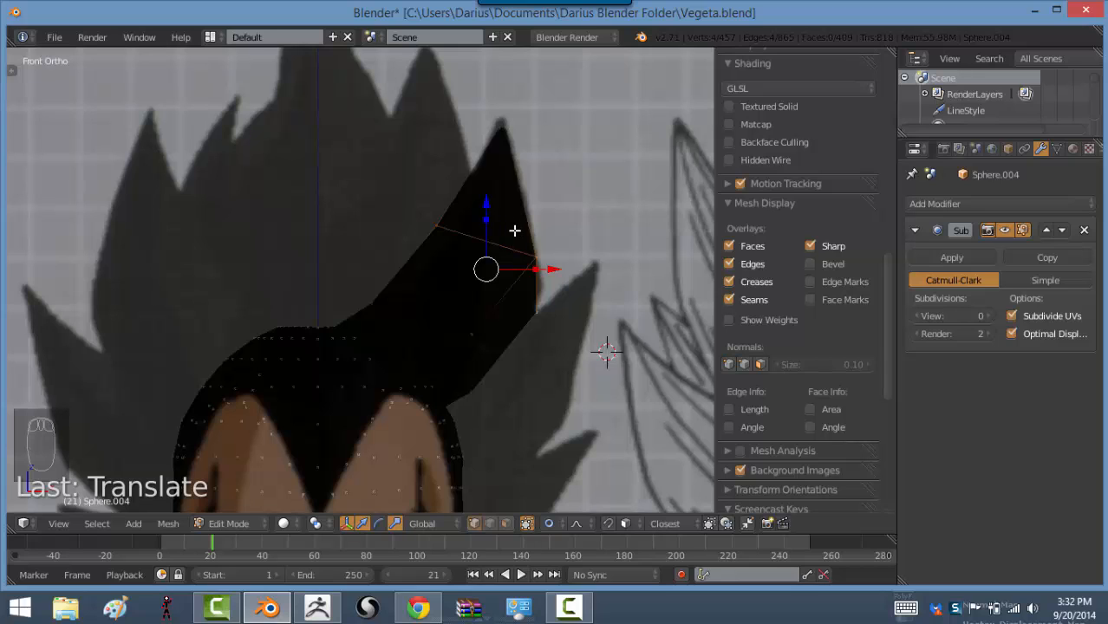
{"action": "key", "text": "ctrl+l"}
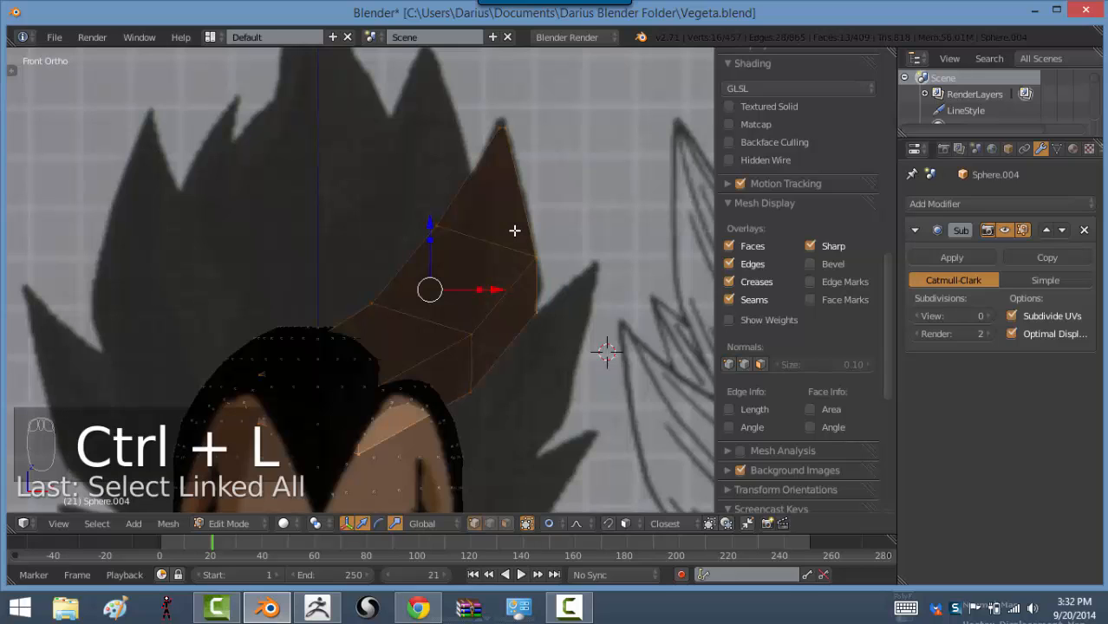
{"action": "key", "text": "shift+d"}
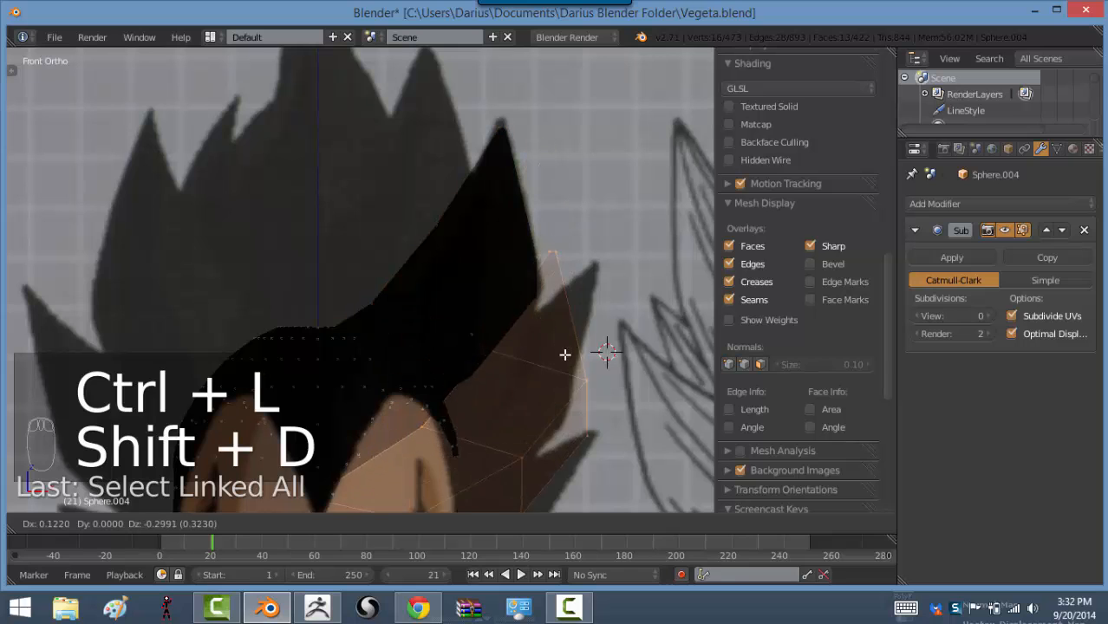
{"action": "left_click", "coordinate": [601, 353]}
{"action": "middle_click_drag", "start_coordinate": [601, 354], "coordinate": [537, 238]}
{"action": "key", "text": "KP_1"}
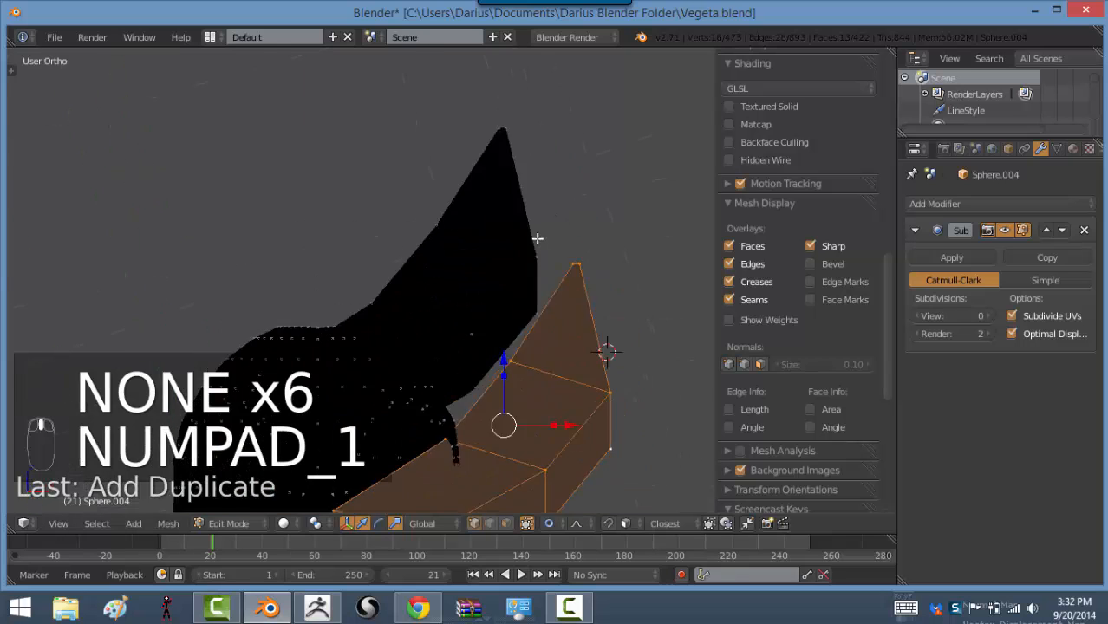
{"action": "middle_click_drag", "start_coordinate": [539, 325], "coordinate": [548, 188], "text": "shift"}
{"action": "key", "text": "s"}
{"action": "left_click", "coordinate": [537, 268]}
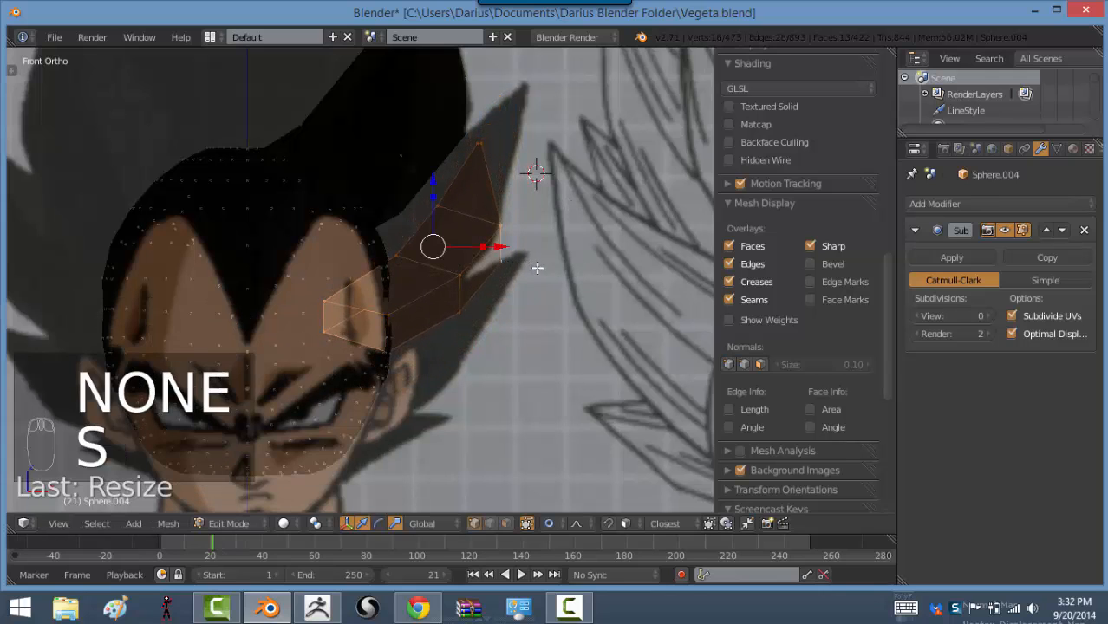
Tilt the duplicated spike outward with a trackball and a flat rotation in front view, and shift it slightly up
{"action": "key", "text": "r"}
{"action": "key", "text": "r"}
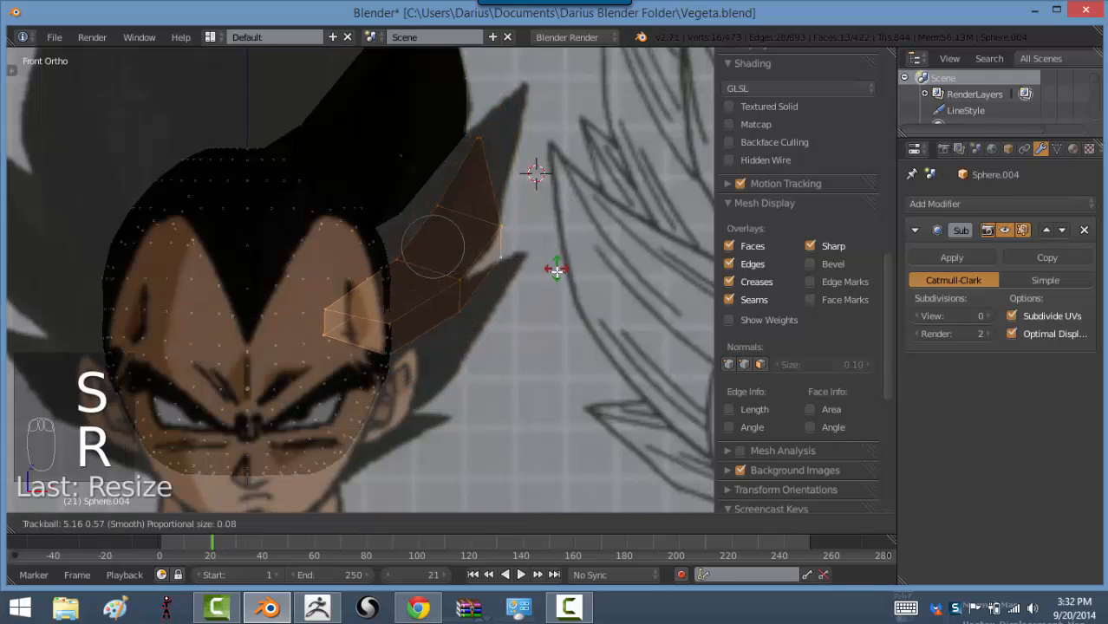
{"action": "left_click", "coordinate": [540, 279]}
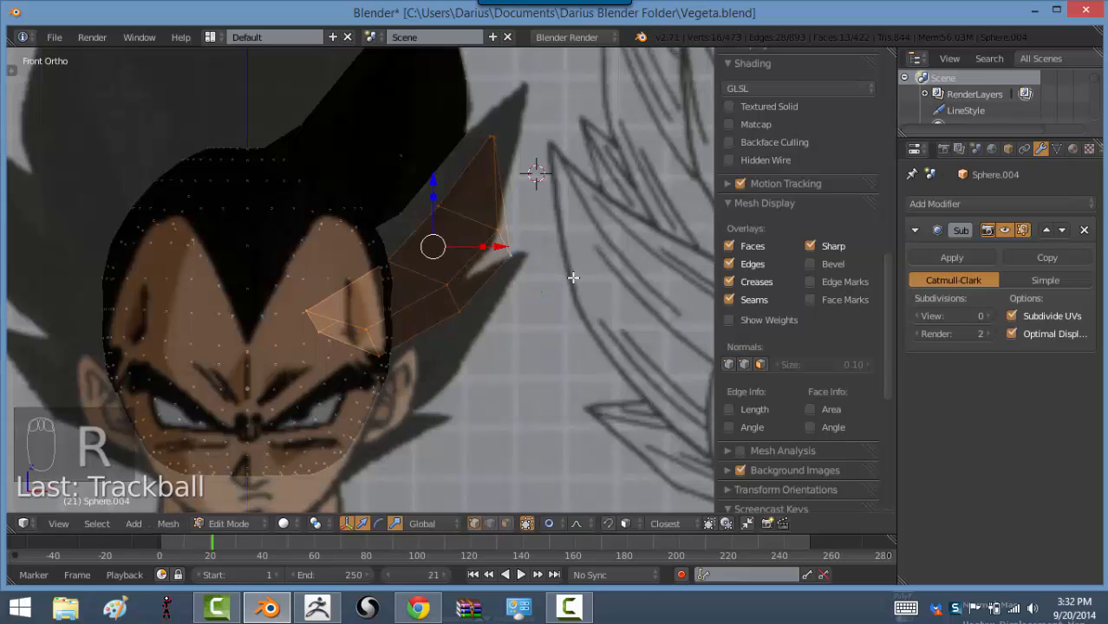
{"action": "key", "text": "r"}
{"action": "left_click", "coordinate": [557, 293]}
{"action": "key", "text": "g"}
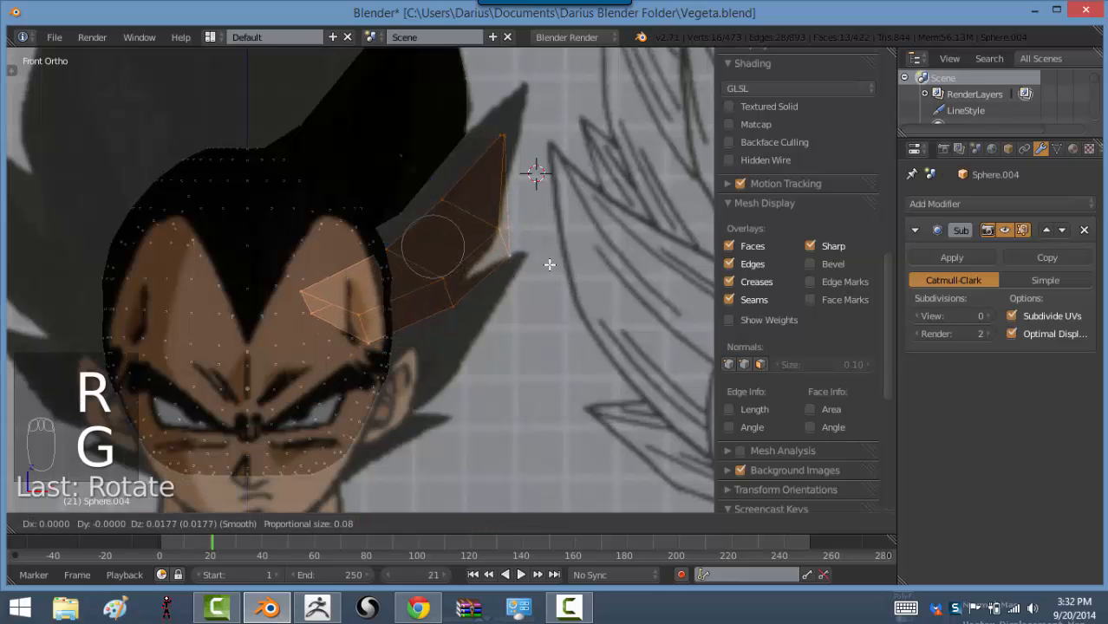
{"action": "left_click", "coordinate": [544, 249]}
In right view, rotate the duplicated spike backward and lower it about 0.1 along the side of the hair cap
{"action": "middle_click_drag", "start_coordinate": [545, 252], "coordinate": [443, 287]}
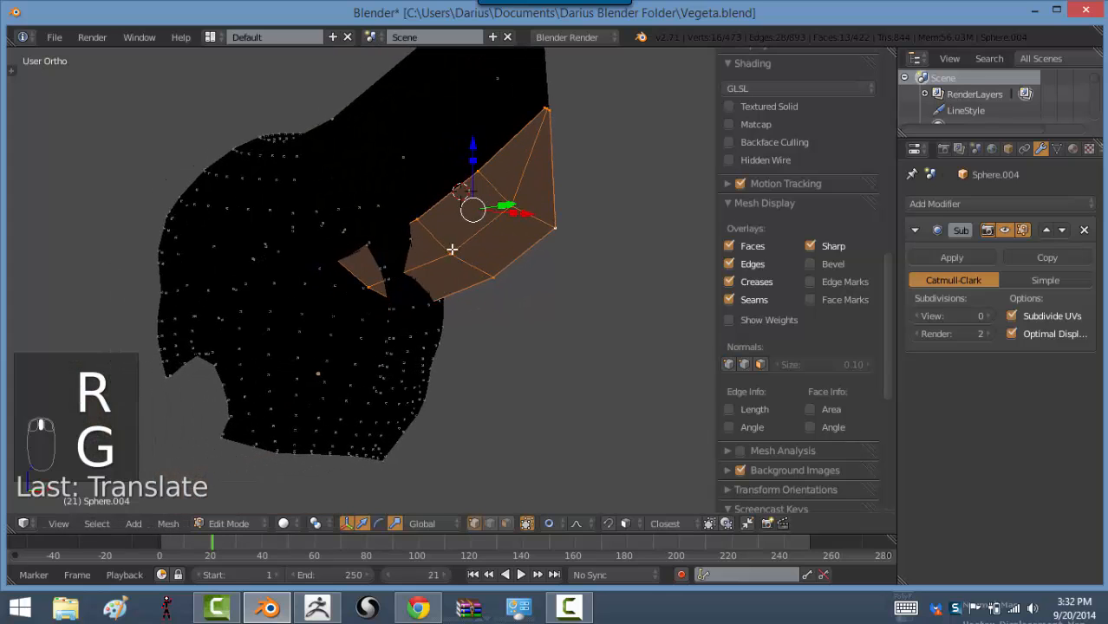
{"action": "mouse_move", "coordinate": [452, 250]}
{"action": "middle_mouse_down"}
{"action": "mouse_move", "coordinate": [359, 263]}
{"action": "mouse_move", "coordinate": [454, 229]}
{"action": "middle_mouse_up"}
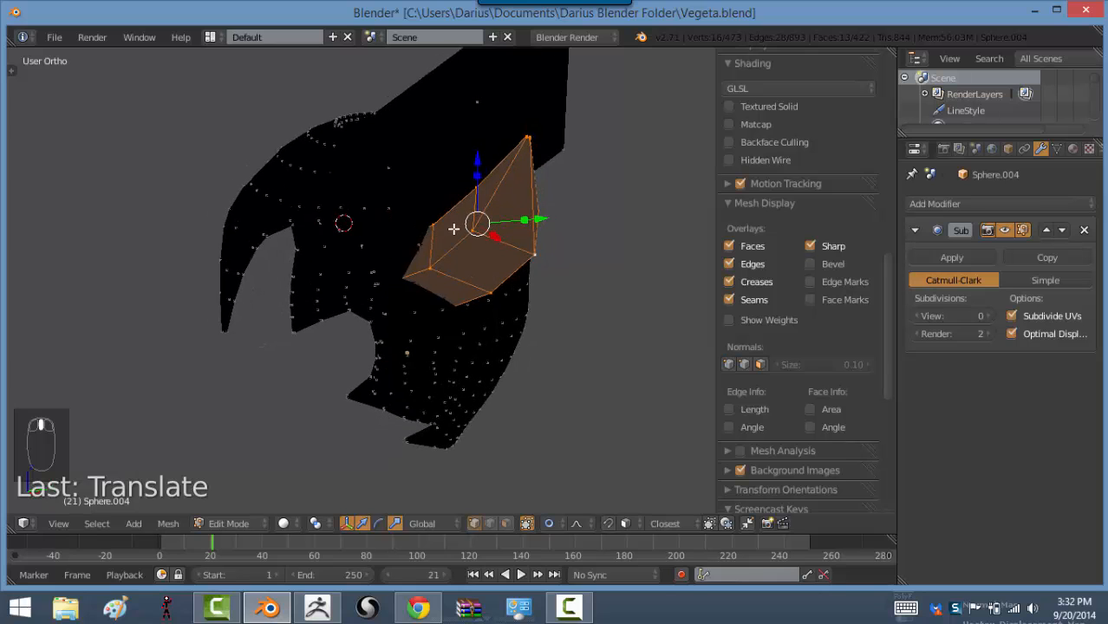
{"action": "key", "text": "KP_3"}
{"action": "key", "text": "r"}
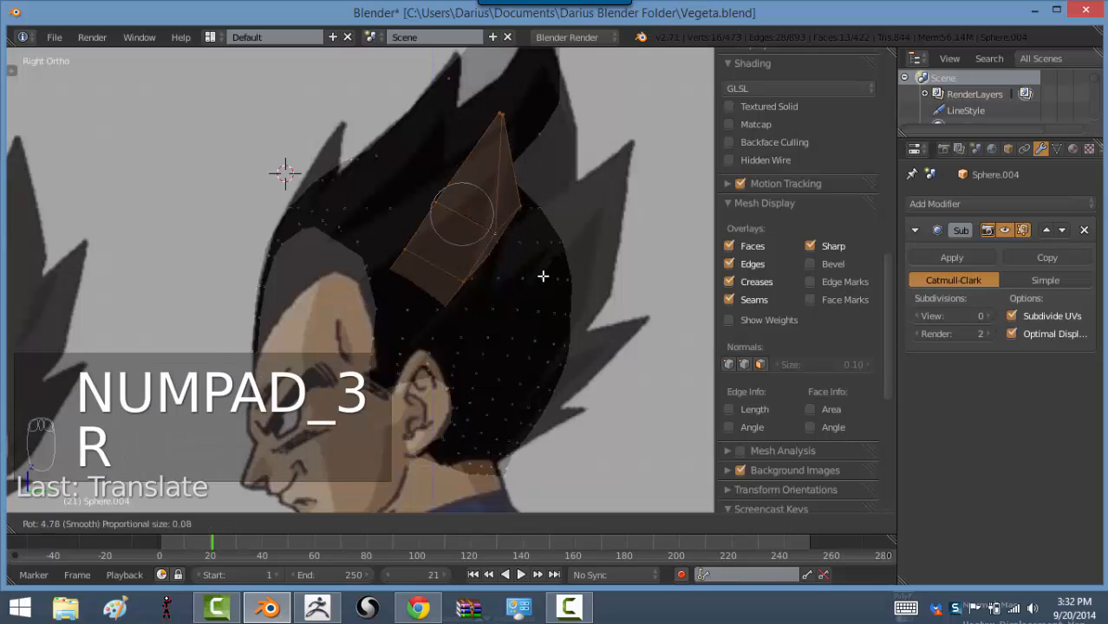
{"action": "left_click", "coordinate": [532, 280]}
{"action": "key", "text": "g"}
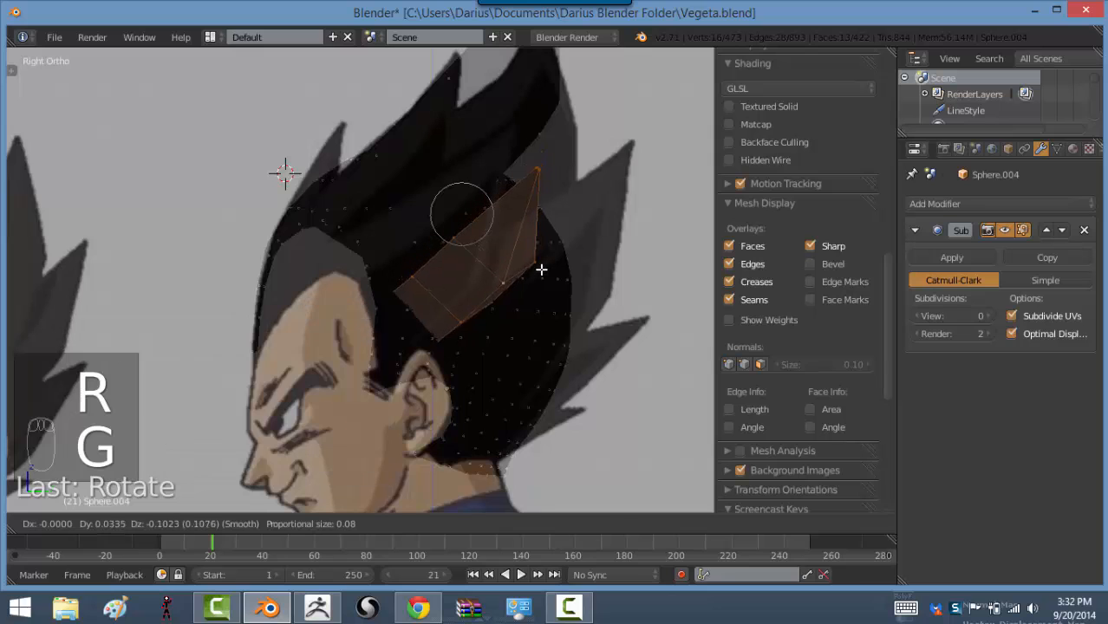
{"action": "left_click", "coordinate": [538, 270]}
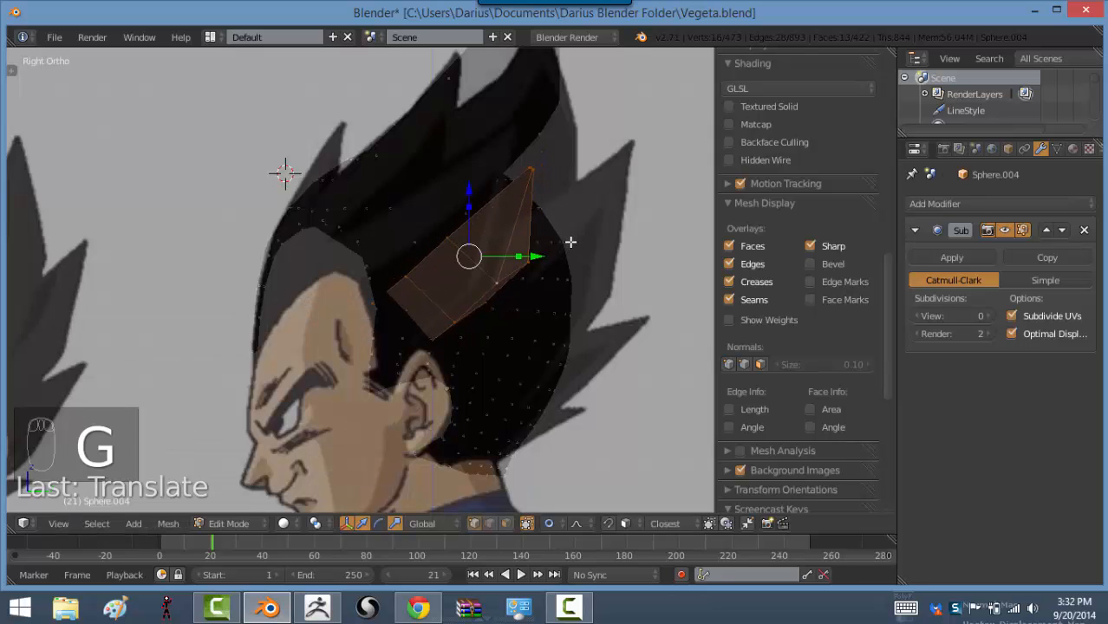
{"action": "key", "text": "r"}
{"action": "left_click", "coordinate": [569, 251]}
In front view, move the duplicated spike's tip and upper loop together about 0.2 up and slightly outward toward the reference tip
{"action": "key", "text": "KP_1"}
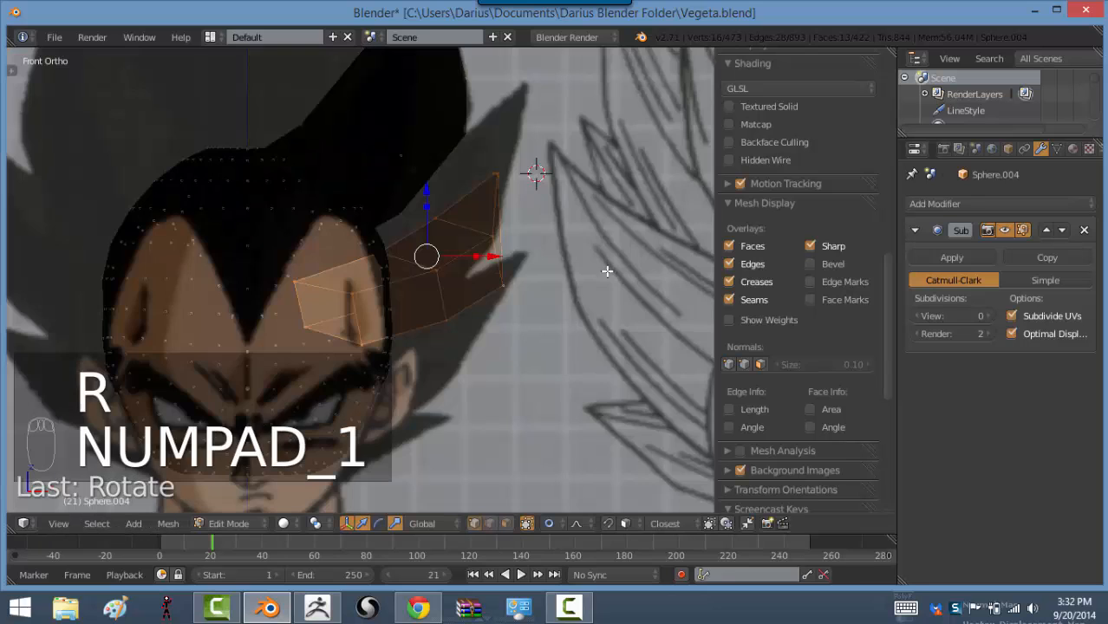
{"action": "right_click", "coordinate": [498, 253], "text": "alt"}
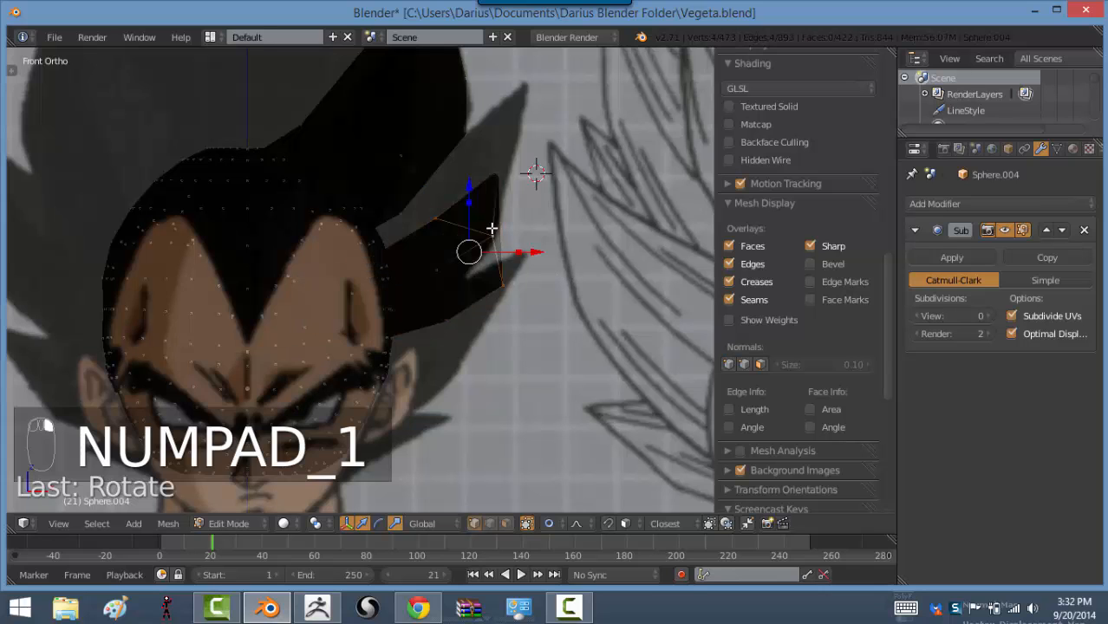
{"action": "key", "text": "z"}
{"action": "key", "text": "b"}
{"action": "left_click_drag", "start_coordinate": [480, 156], "coordinate": [565, 222]}
{"action": "key", "text": "z"}
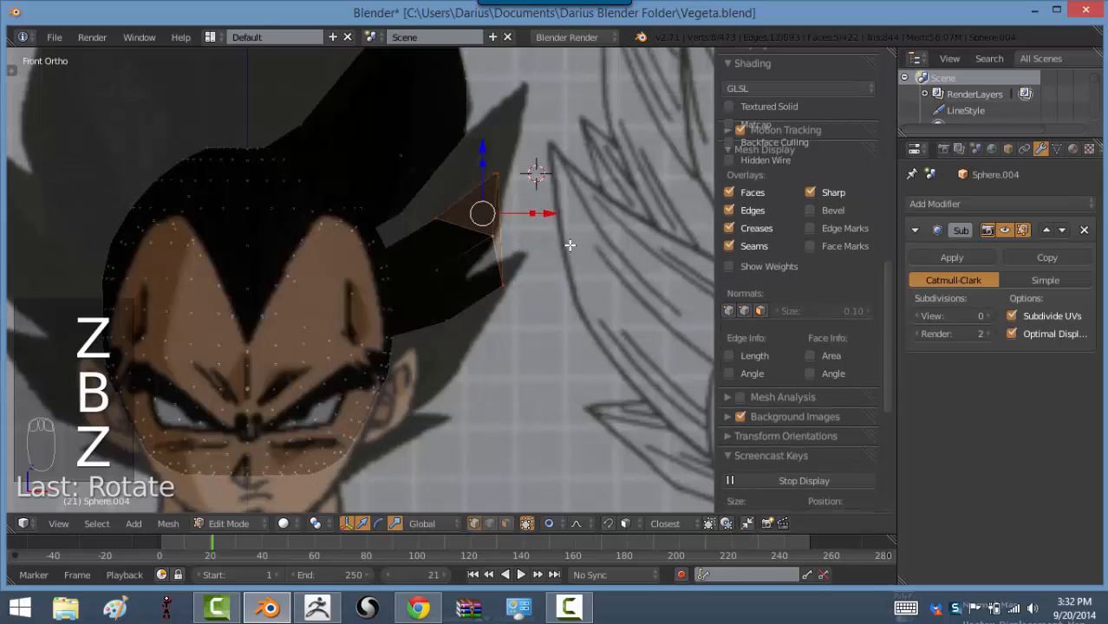
{"action": "key", "text": "b"}
{"action": "key", "text": "g"}
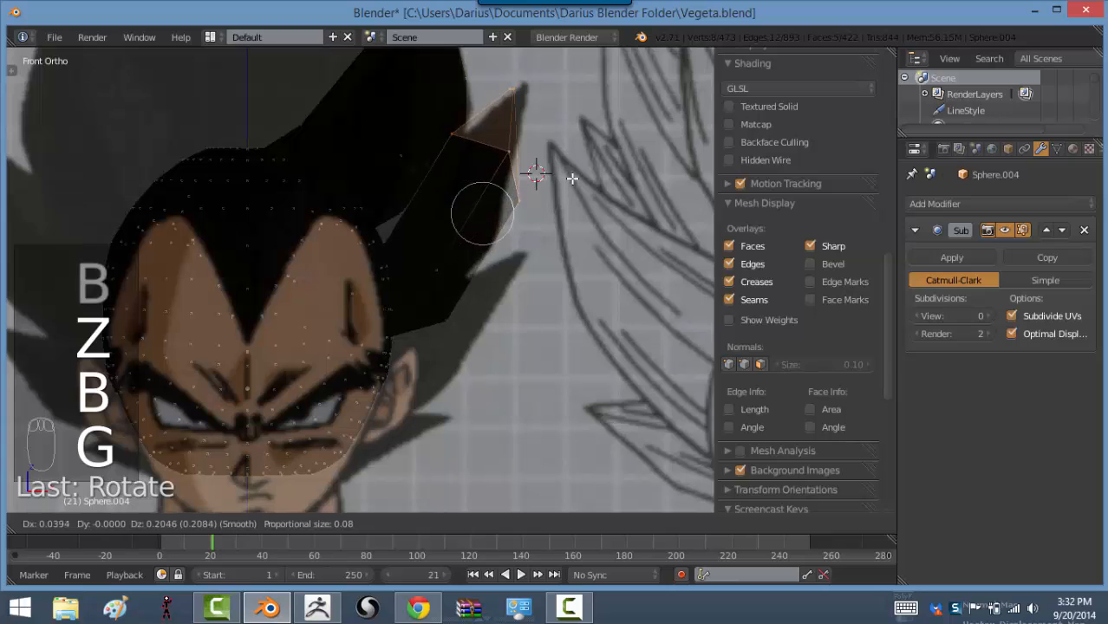
{"action": "left_click", "coordinate": [581, 175]}
Scale down the duplicated spike's tip section and nudge the loop below the tip into line with the reference
{"action": "key", "text": "s"}
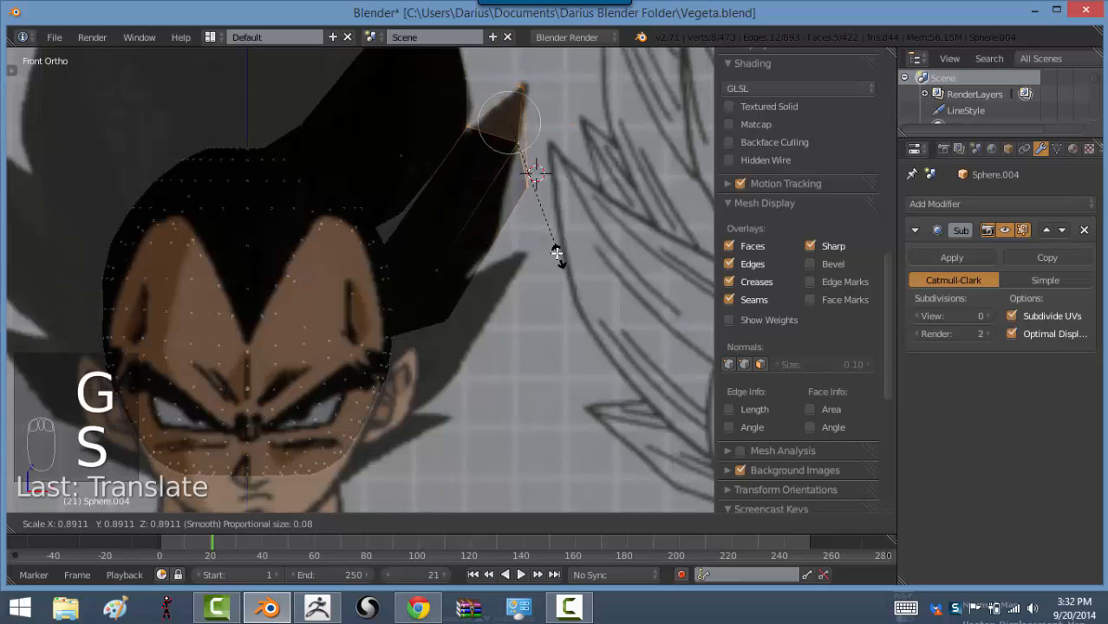
{"action": "left_click", "coordinate": [533, 211]}
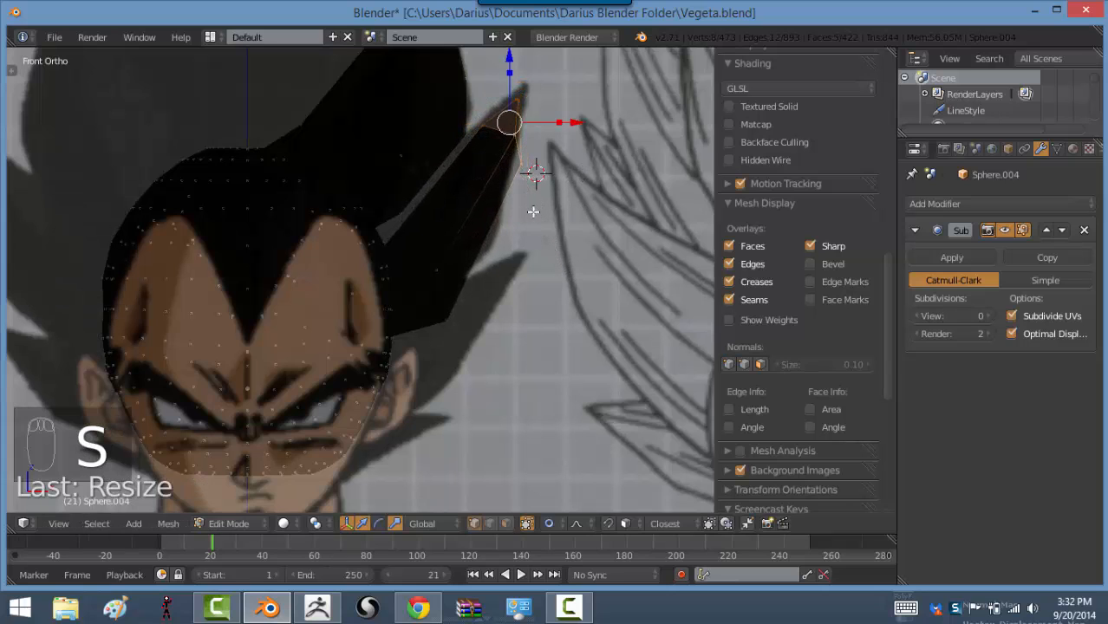
{"action": "key", "text": "g"}
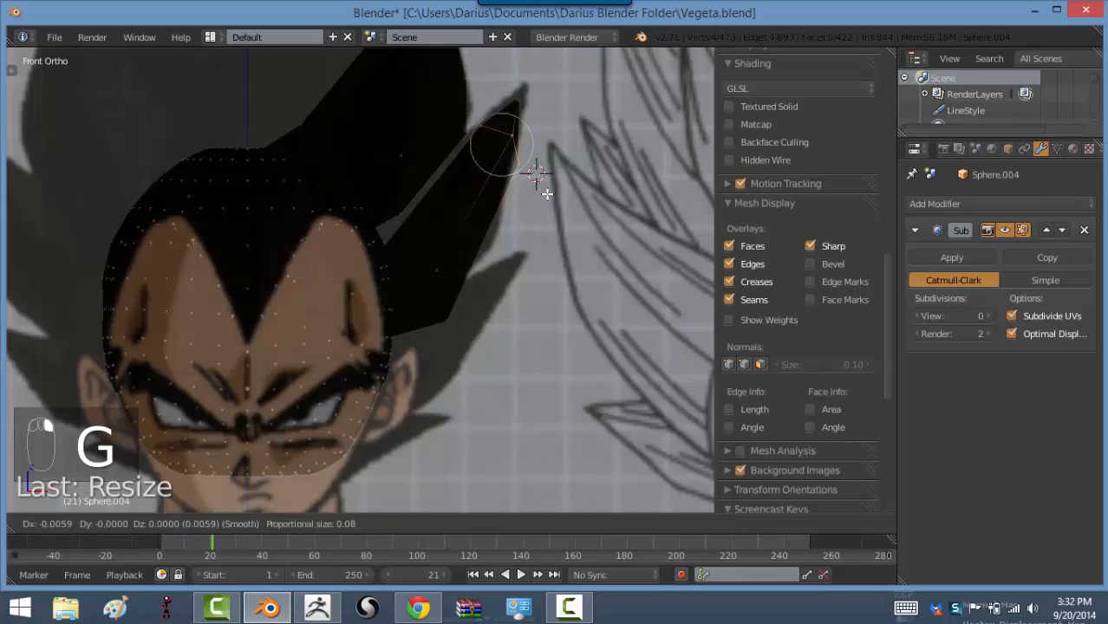
{"action": "left_click", "coordinate": [527, 116]}
In wireframe, select only the duplicated spike's tip and raise it about 0.04 onto the reference spike's point
{"action": "key", "text": "a"}
{"action": "key", "text": "z"}
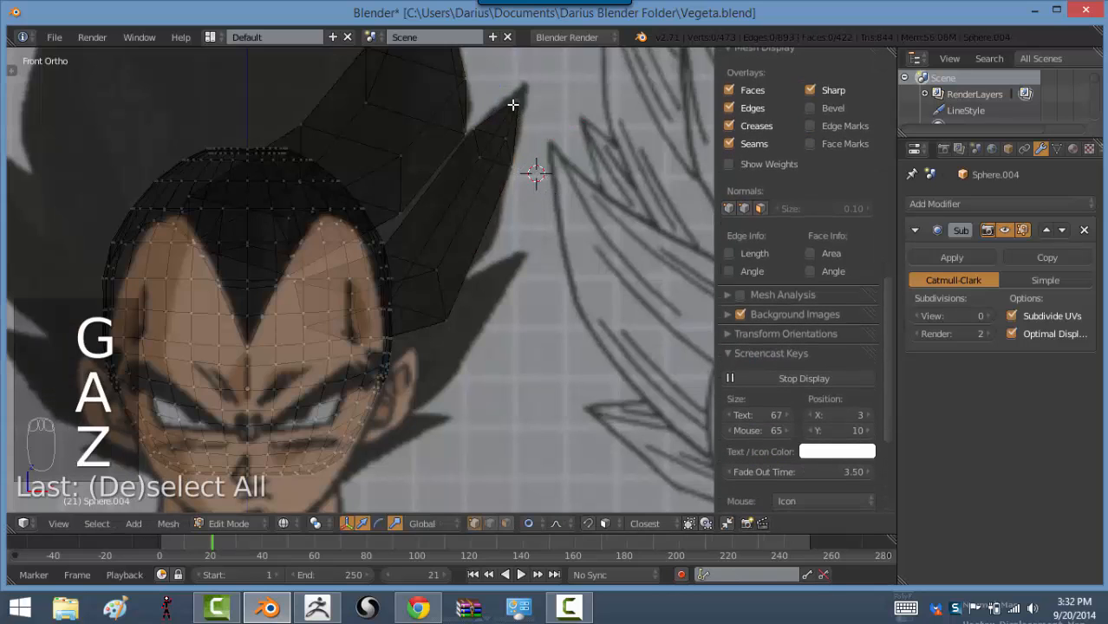
{"action": "key", "text": "b"}
{"action": "key", "text": "g"}
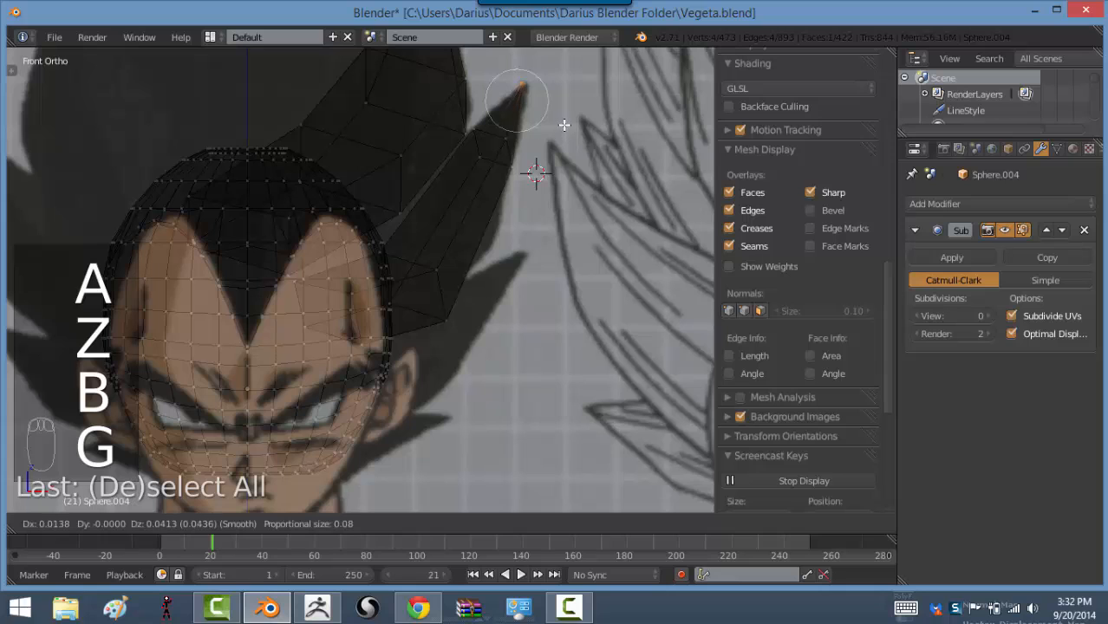
{"action": "left_click", "coordinate": [564, 125]}
Resize the loop just below the duplicated spike's tip to fit the reference outline
{"action": "right_click", "coordinate": [491, 146]}
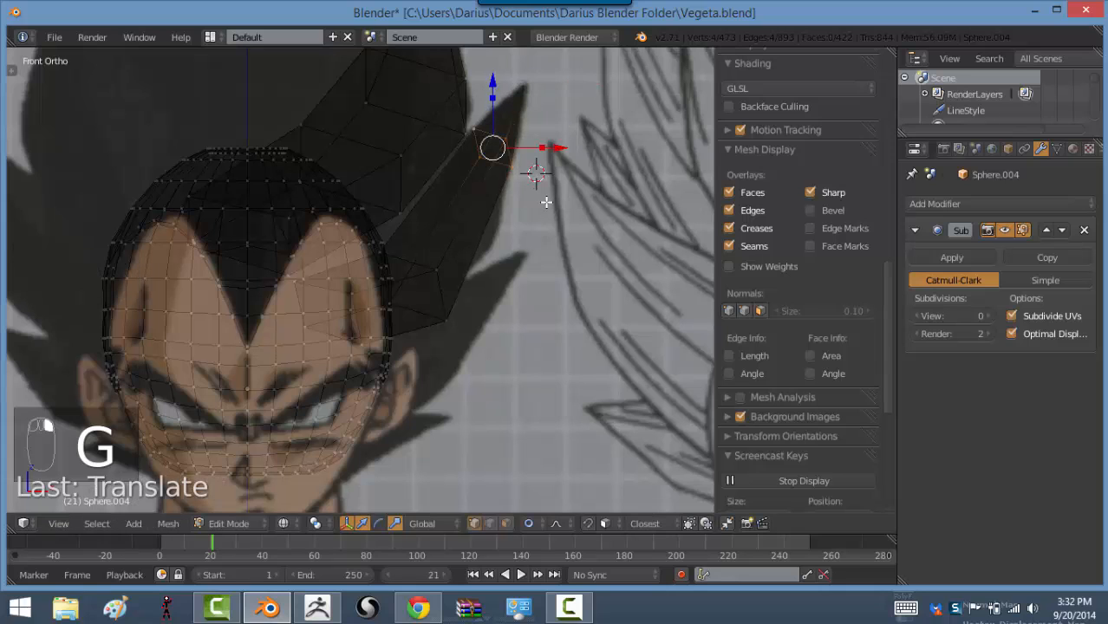
{"action": "key", "text": "s"}
{"action": "left_click", "coordinate": [477, 256]}
Move the duplicated spike's middle loop about 0.11 outward and 0.18 up, and resize it to fit the front reference outline
{"action": "right_click", "coordinate": [440, 293]}
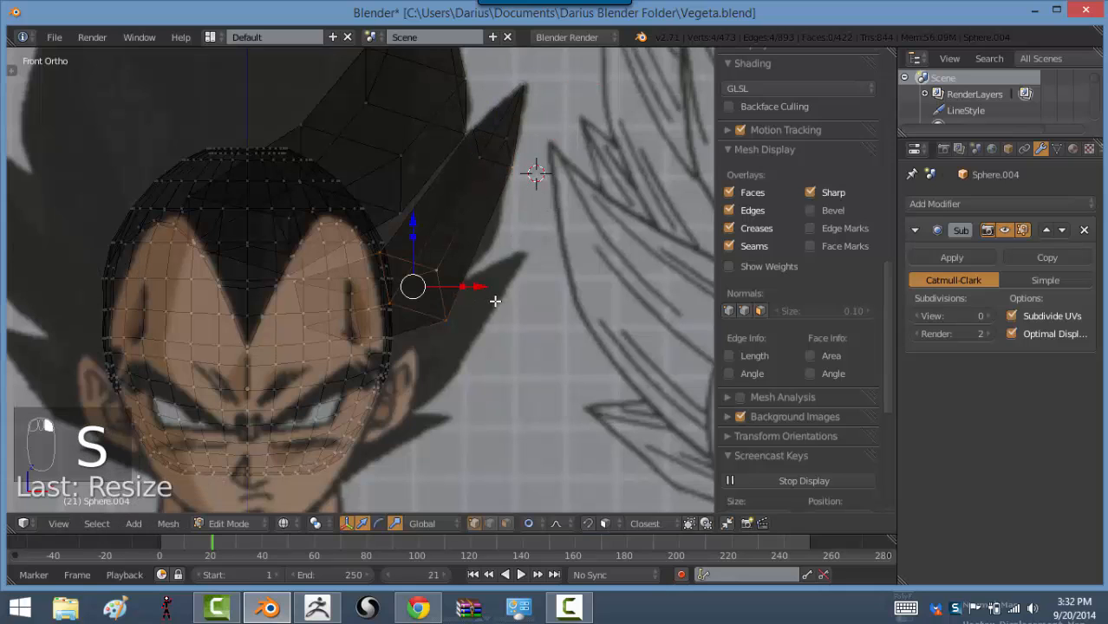
{"action": "key", "text": "g"}
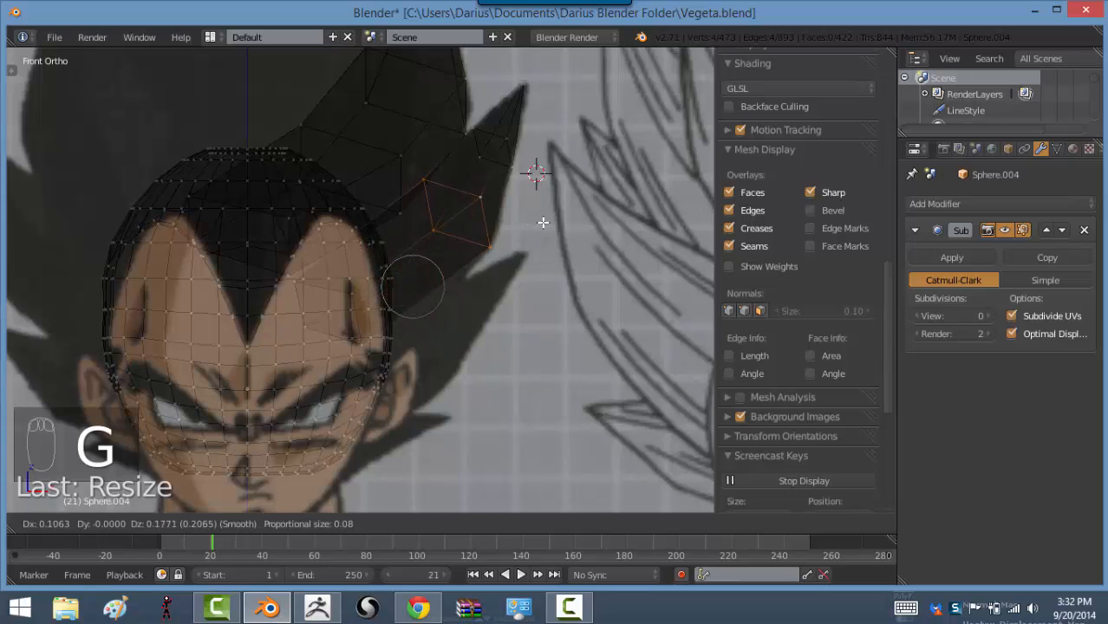
{"action": "left_click", "coordinate": [543, 223]}
{"action": "key", "text": "s"}
{"action": "left_click", "coordinate": [536, 252]}
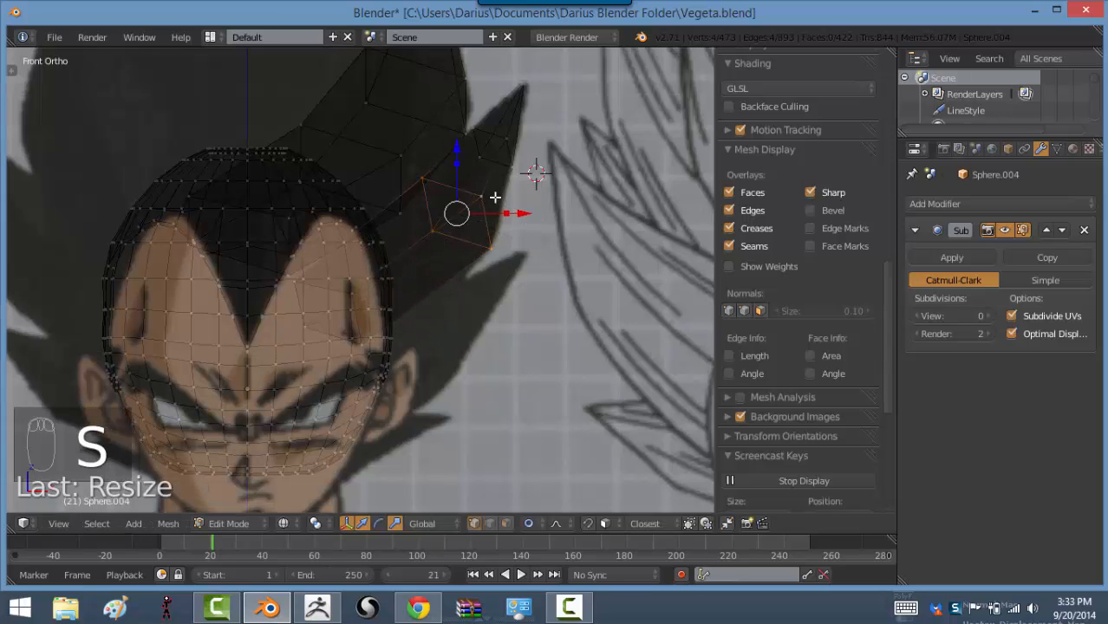
{"action": "right_click", "coordinate": [499, 137]}
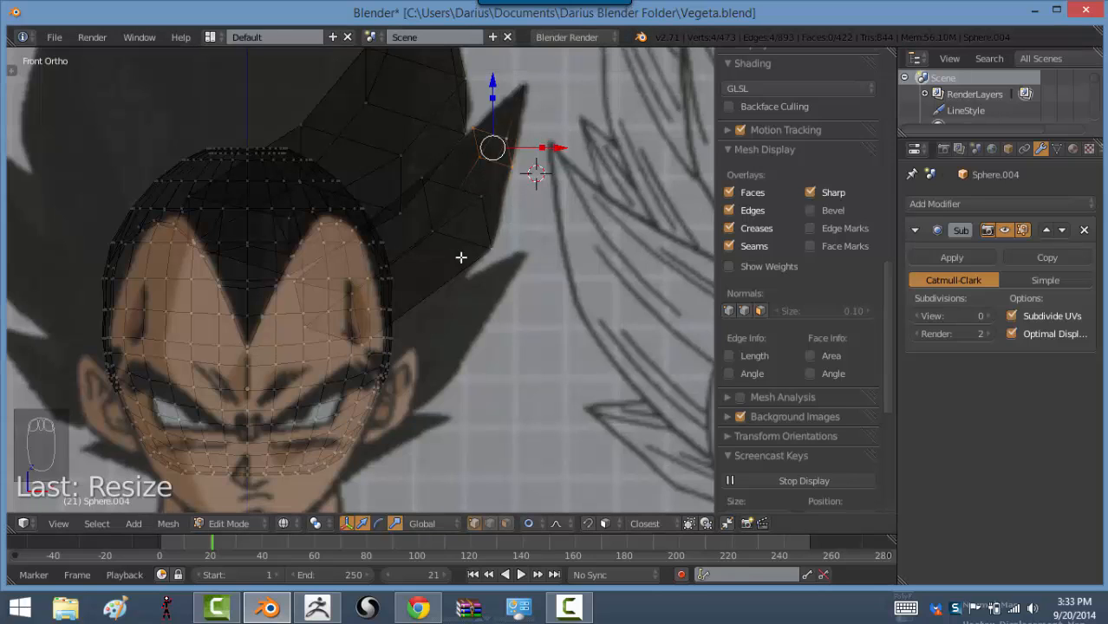
Enlarge the duplicated spike's base loop over the temple and nudge it slightly up and outward
{"action": "right_click", "coordinate": [350, 308]}
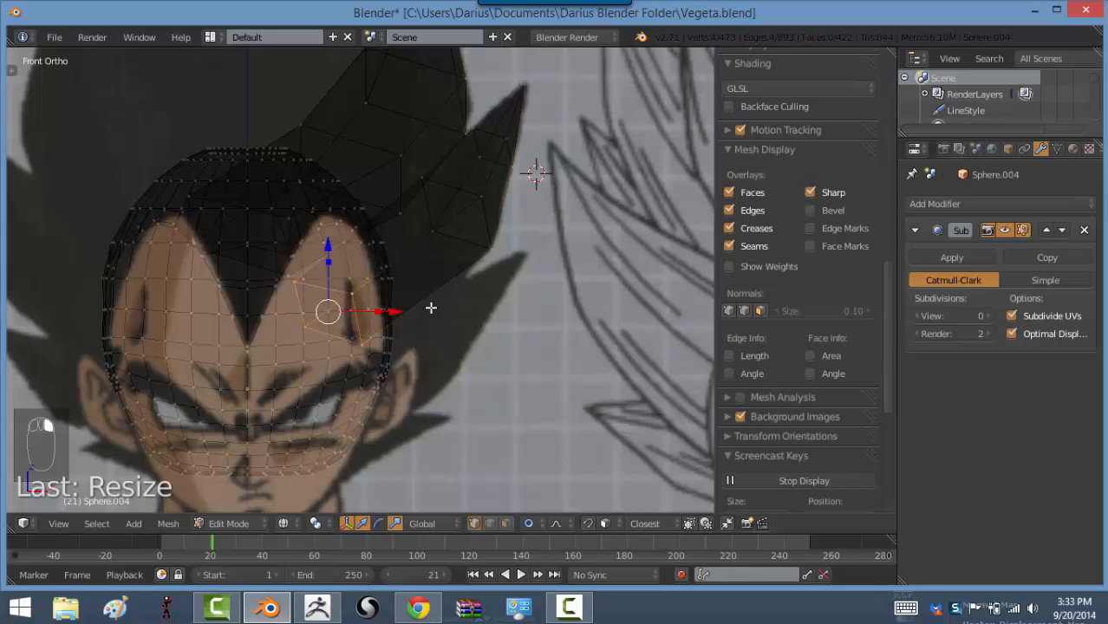
{"action": "key", "text": "s"}
{"action": "left_click", "coordinate": [460, 315]}
{"action": "key", "text": "g"}
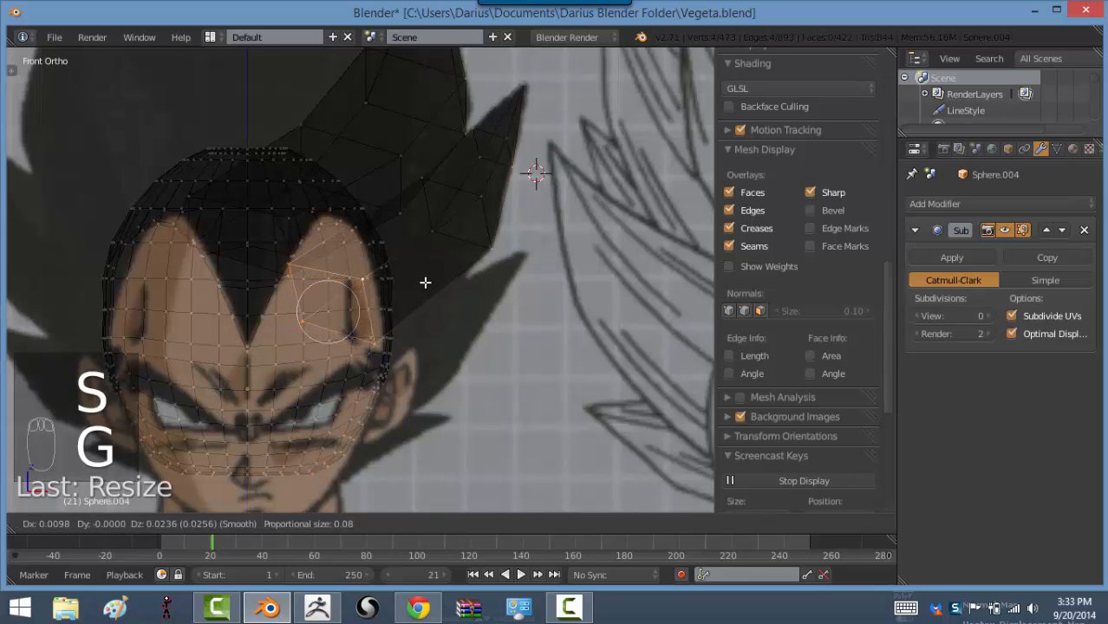
{"action": "left_click", "coordinate": [426, 283]}
In solid right view, shift the spike's middle loop and the loop below its tip toward the back of the head
{"action": "key", "text": "z"}
{"action": "key", "text": "KP_3"}
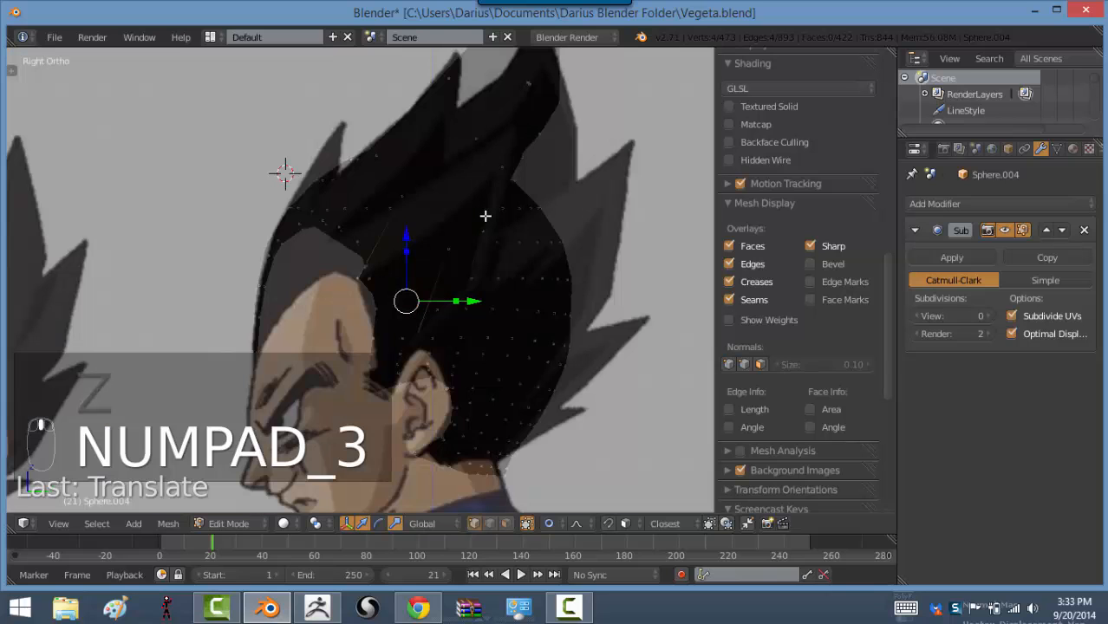
{"action": "key", "text": "ctrl+l"}
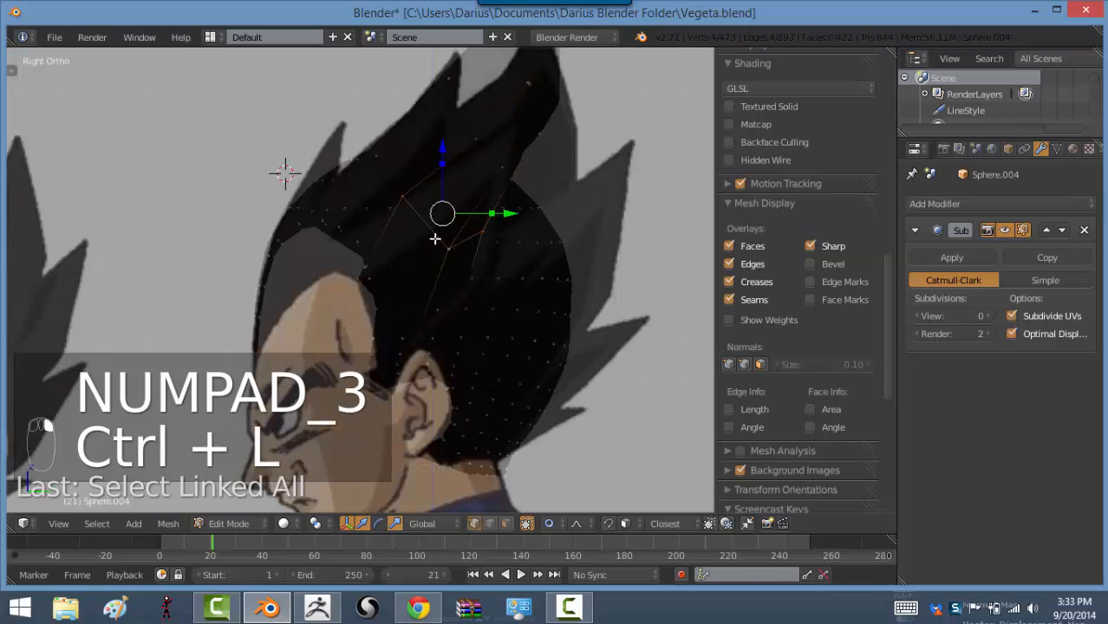
{"action": "key", "text": "g"}
{"action": "left_click", "coordinate": [519, 217]}
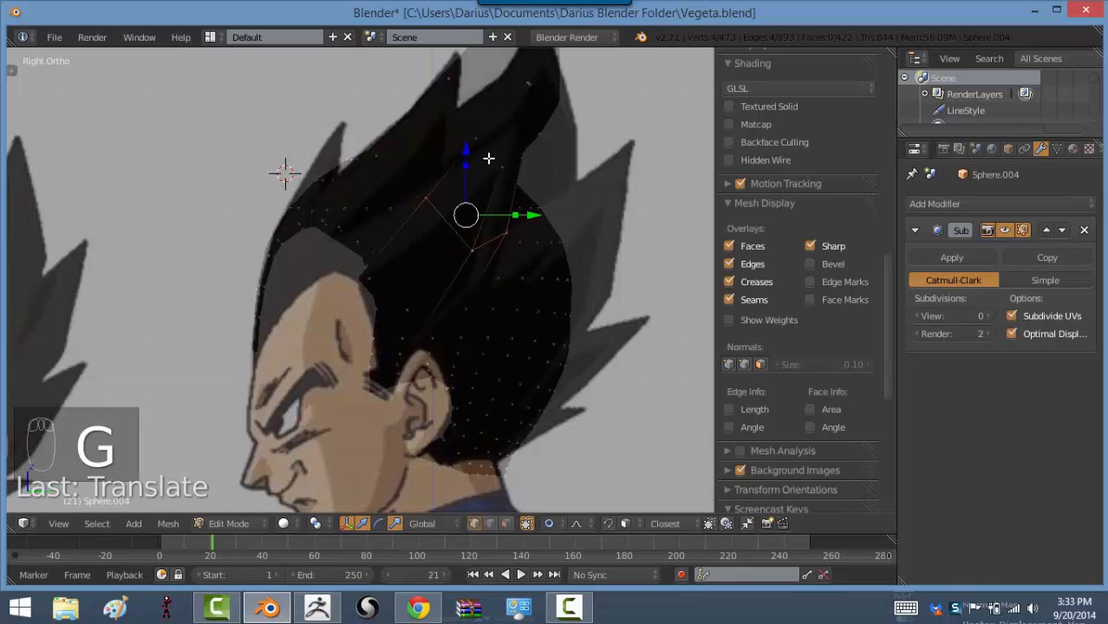
{"action": "key", "text": "g"}
{"action": "left_click", "coordinate": [496, 213]}
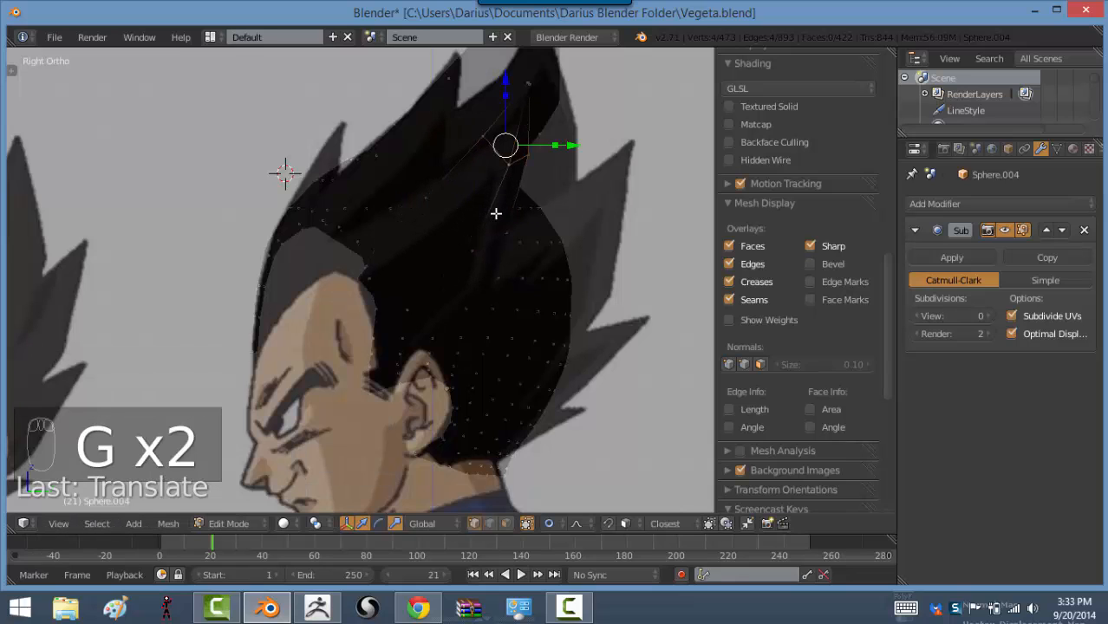
Select the whole linked spike, shift it along Y toward the back of the head, and check it from the front
{"action": "key", "text": "ctrl+l"}
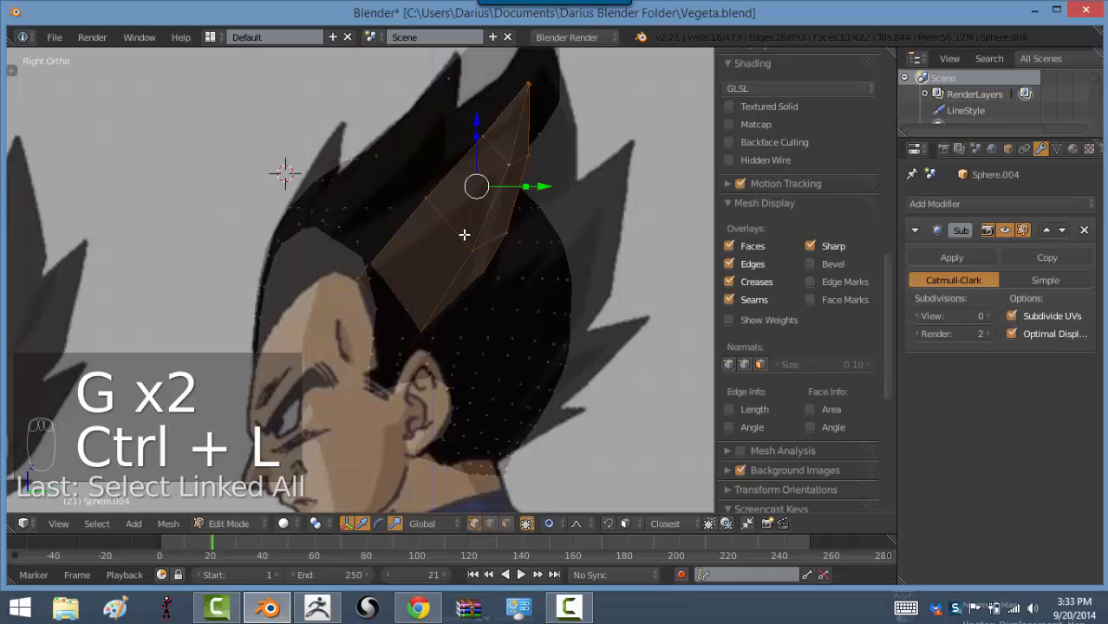
{"action": "left_click_drag", "start_coordinate": [552, 185], "coordinate": [591, 181]}
{"action": "middle_click_drag", "start_coordinate": [419, 198], "coordinate": [421, 256]}
{"action": "key", "text": "KP_1"}
{"action": "left_click_drag", "start_coordinate": [545, 214], "coordinate": [527, 193]}
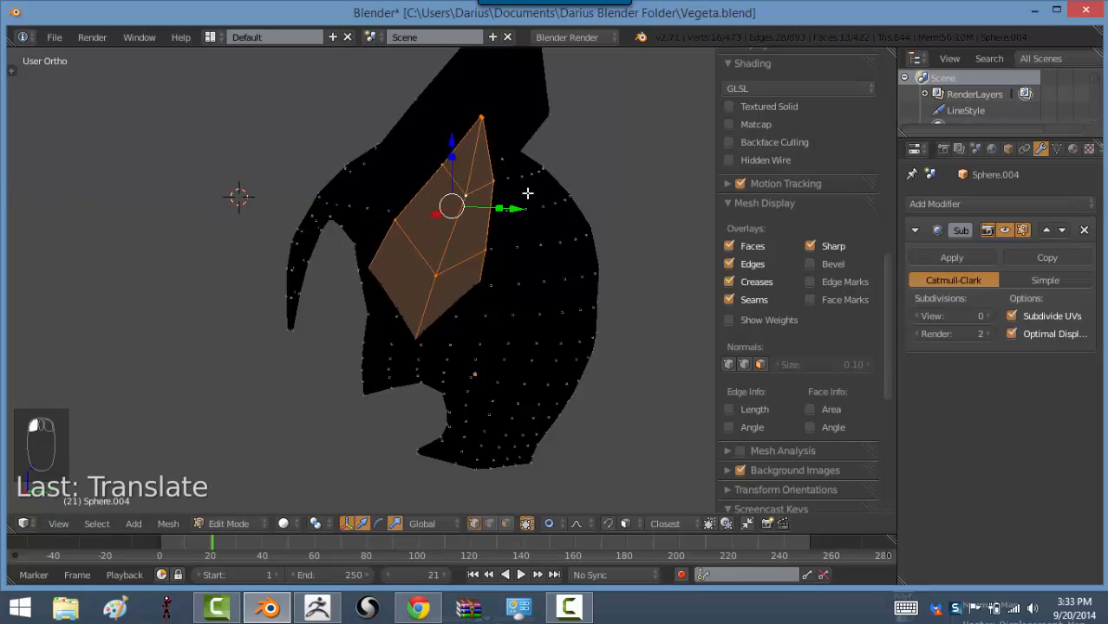
{"action": "key", "text": "KP_1"}
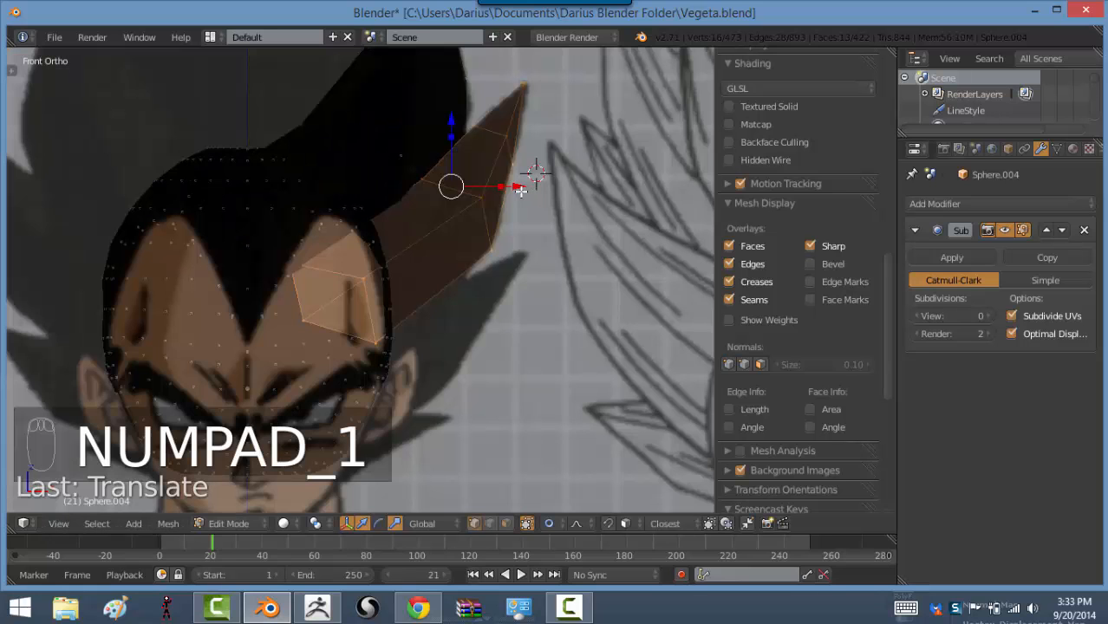
Duplicate the spike, place the copy over the lower reference spike beside the ear, and scale it down
{"action": "middle_click_drag", "start_coordinate": [469, 315], "coordinate": [478, 241], "text": "shift"}
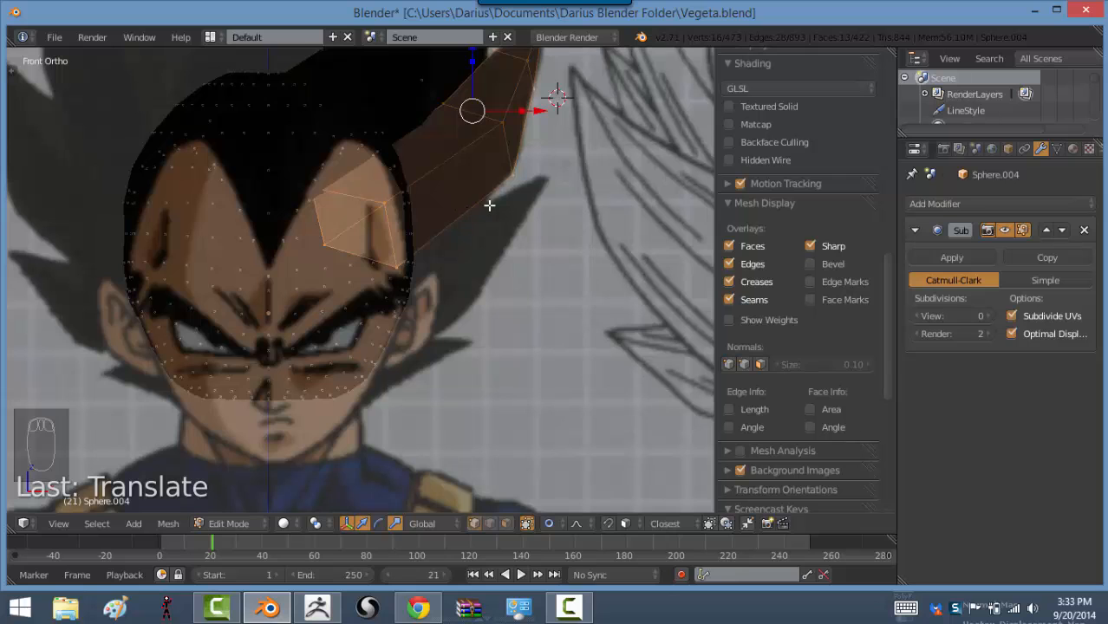
{"action": "key", "text": "shift+d"}
{"action": "left_click", "coordinate": [526, 330]}
{"action": "key", "text": "s"}
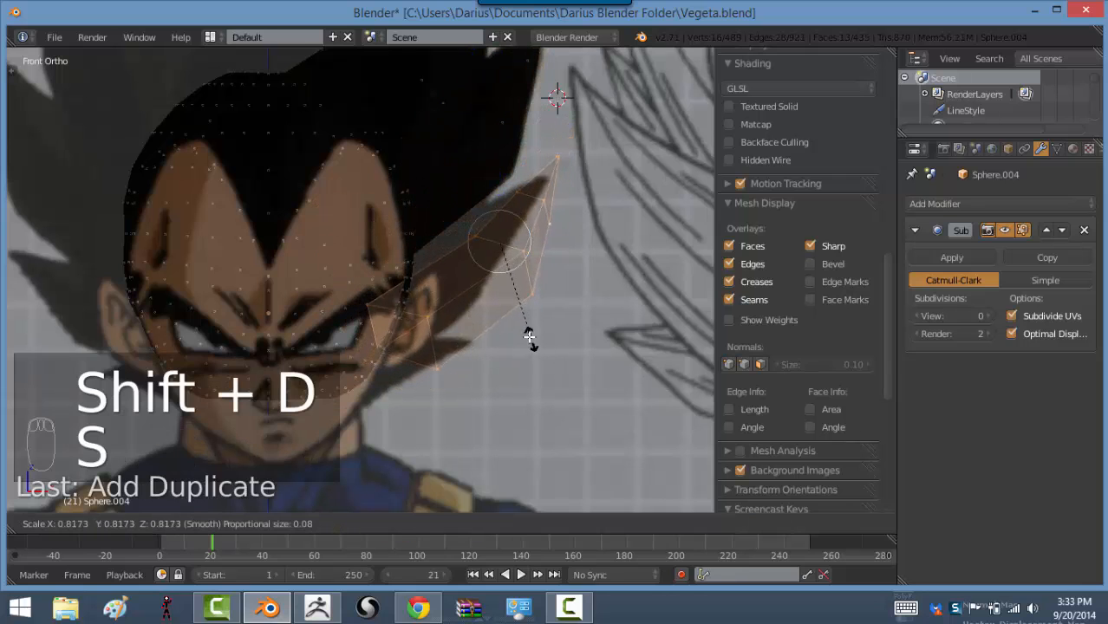
{"action": "left_click", "coordinate": [523, 315]}
{"action": "key", "text": "s"}
{"action": "left_click", "coordinate": [555, 338]}
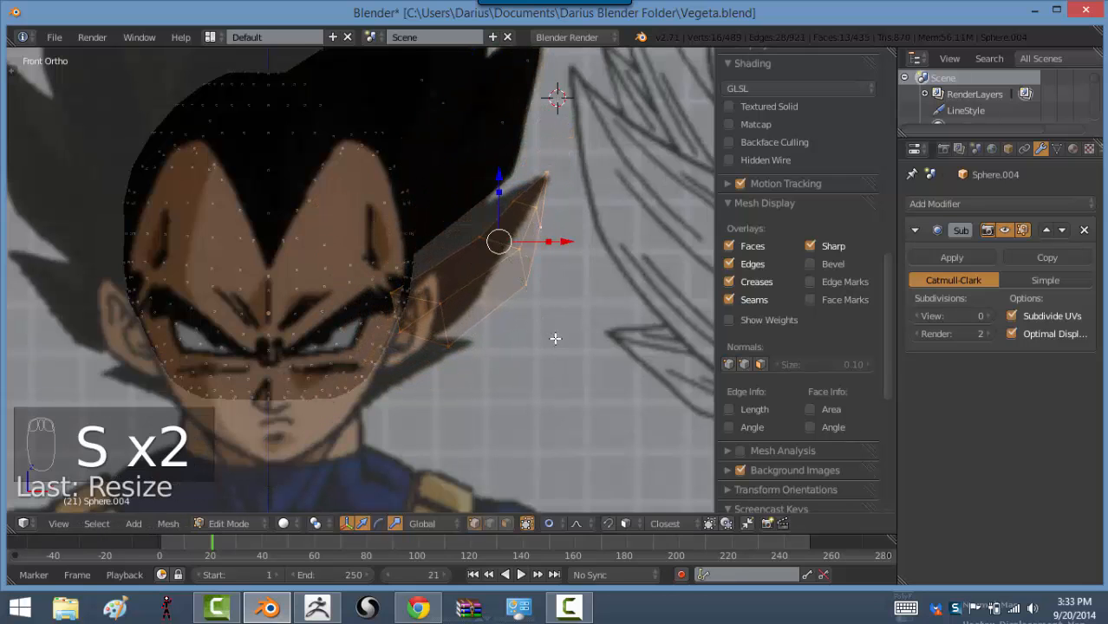
Move and rotate the smaller spike copy so it lines up with the lower reference spike
{"action": "key", "text": "g"}
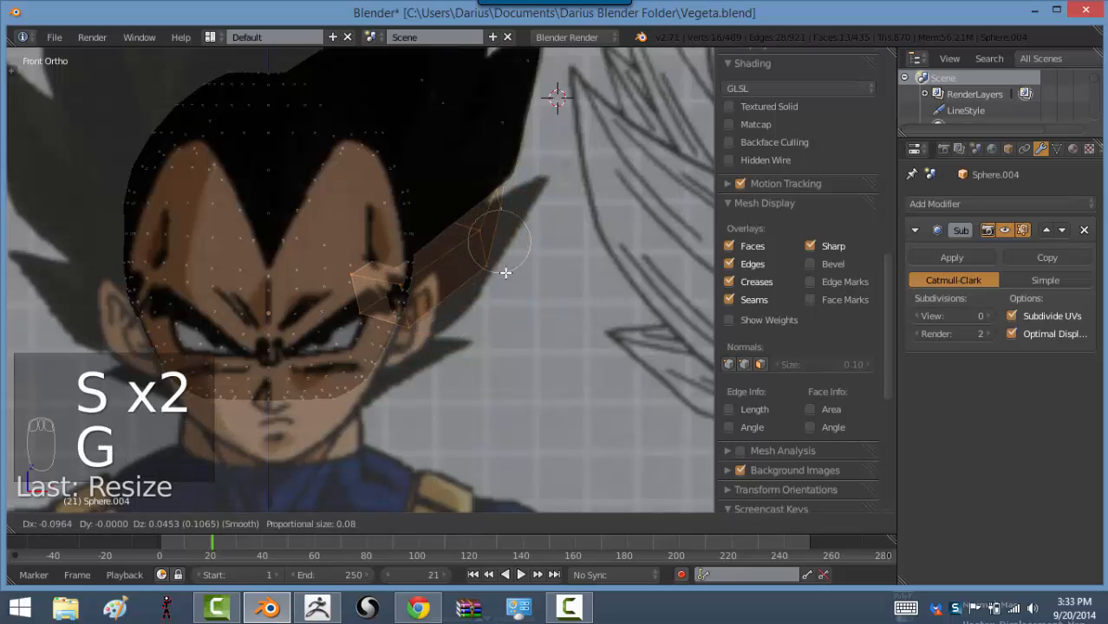
{"action": "left_click", "coordinate": [509, 275]}
{"action": "key", "text": "r"}
{"action": "left_click", "coordinate": [561, 274]}
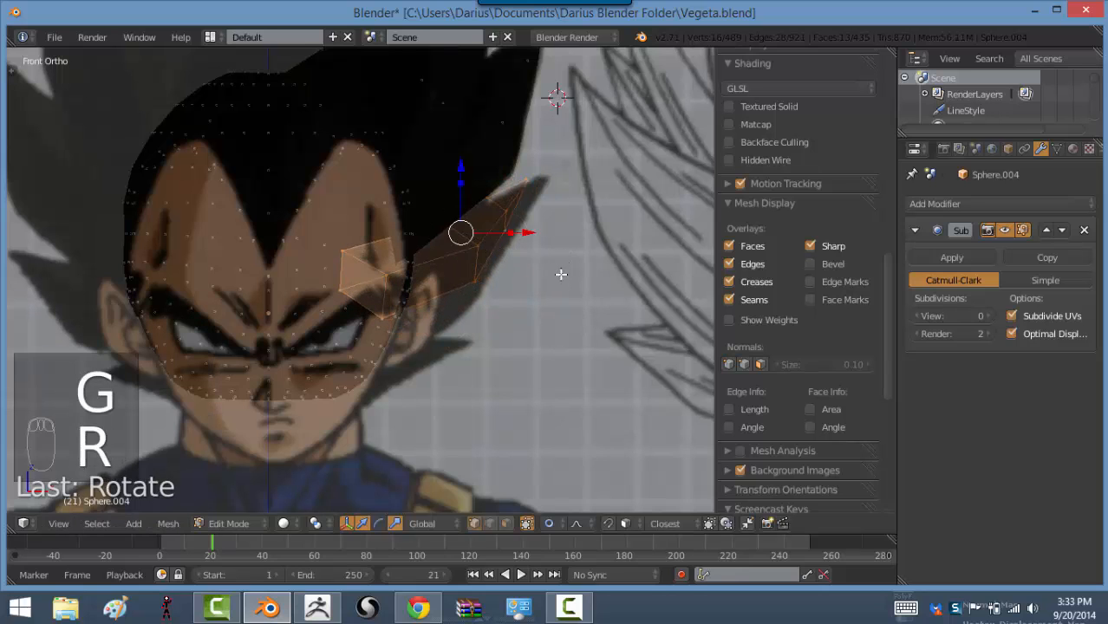
{"action": "key", "text": "g"}
{"action": "left_click", "coordinate": [519, 250]}
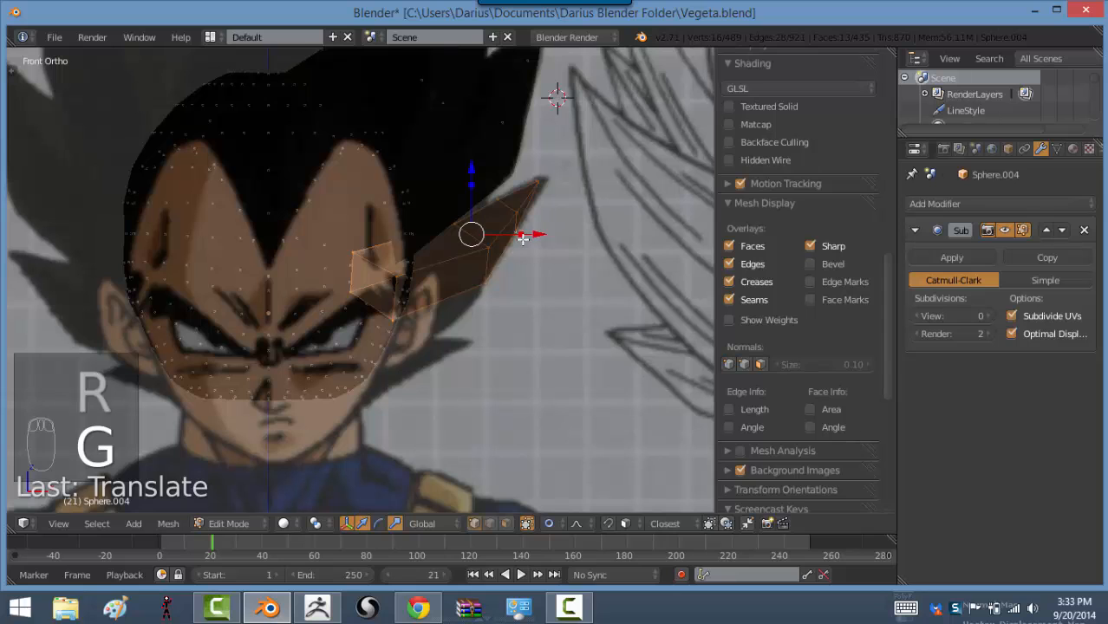
In wireframe, select only the smaller spike's tip and move it onto the lower reference spike's point
{"action": "key", "text": "a"}
{"action": "key", "text": "z"}
{"action": "key", "text": "b"}
{"action": "left_click_drag", "start_coordinate": [530, 172], "coordinate": [557, 200]}
{"action": "key", "text": "g"}
{"action": "left_click", "coordinate": [564, 184]}
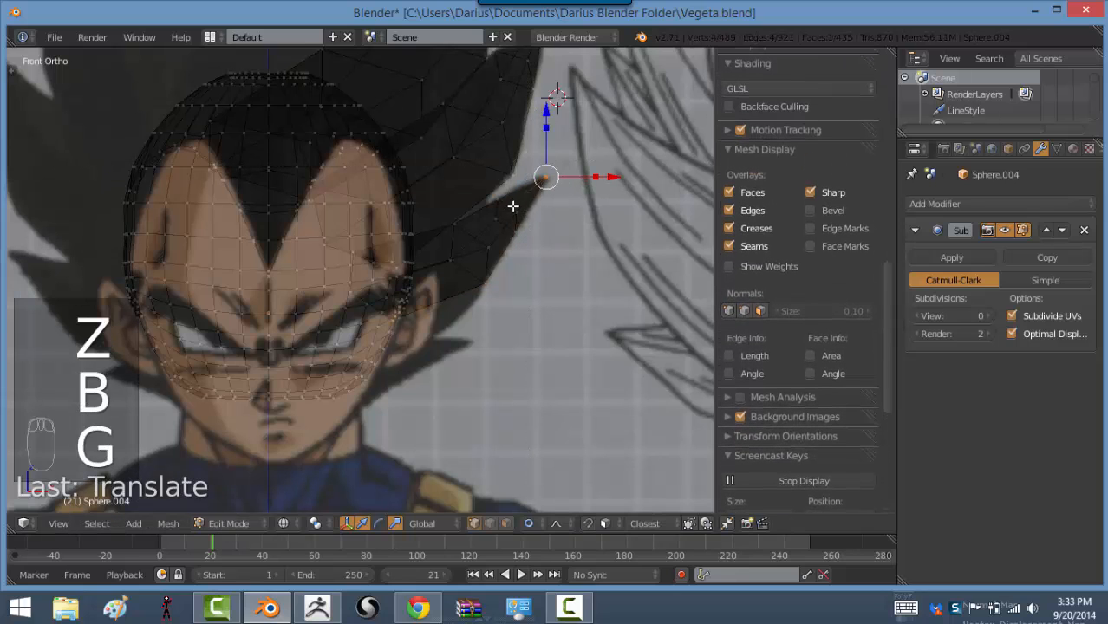
Enlarge the smaller spike's base loop and move it down inside the head
{"action": "right_click", "coordinate": [395, 300]}
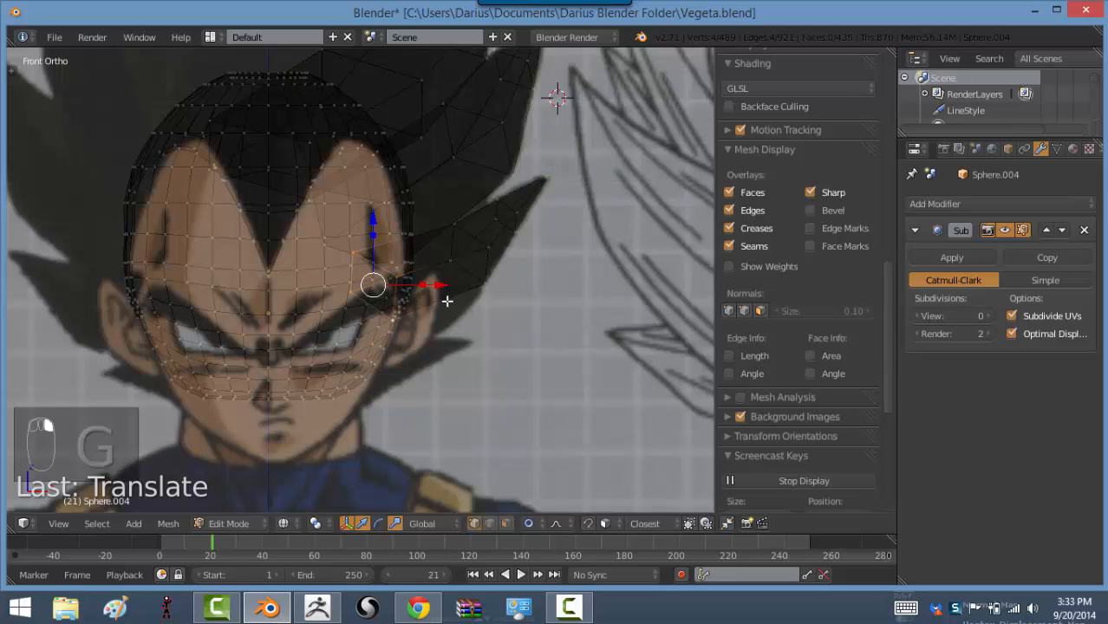
{"action": "key", "text": "s"}
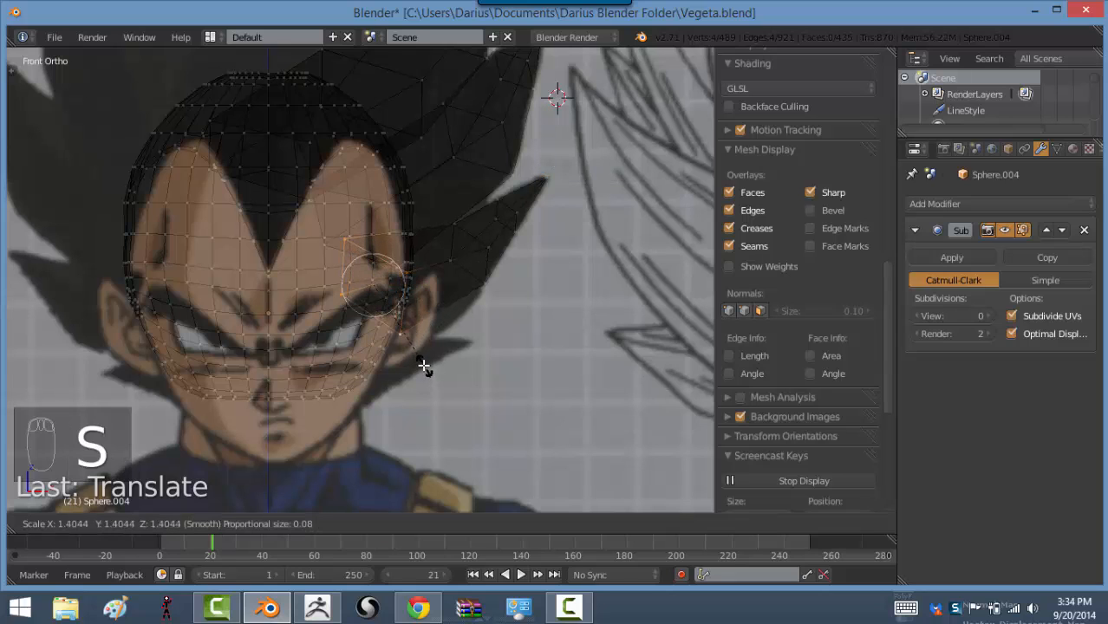
{"action": "left_click", "coordinate": [418, 355]}
{"action": "key", "text": "g"}
{"action": "left_click", "coordinate": [407, 338]}
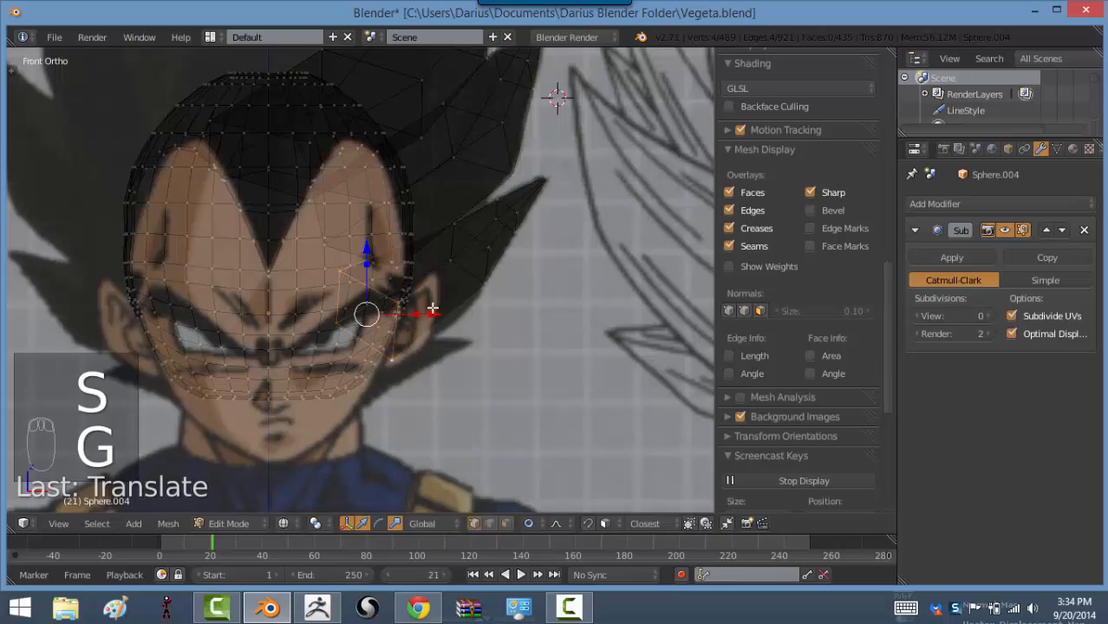
Add a loop cut to the smaller spike between its base and middle loops
{"action": "key", "text": "ctrl+r"}
{"action": "left_click", "coordinate": [456, 268]}
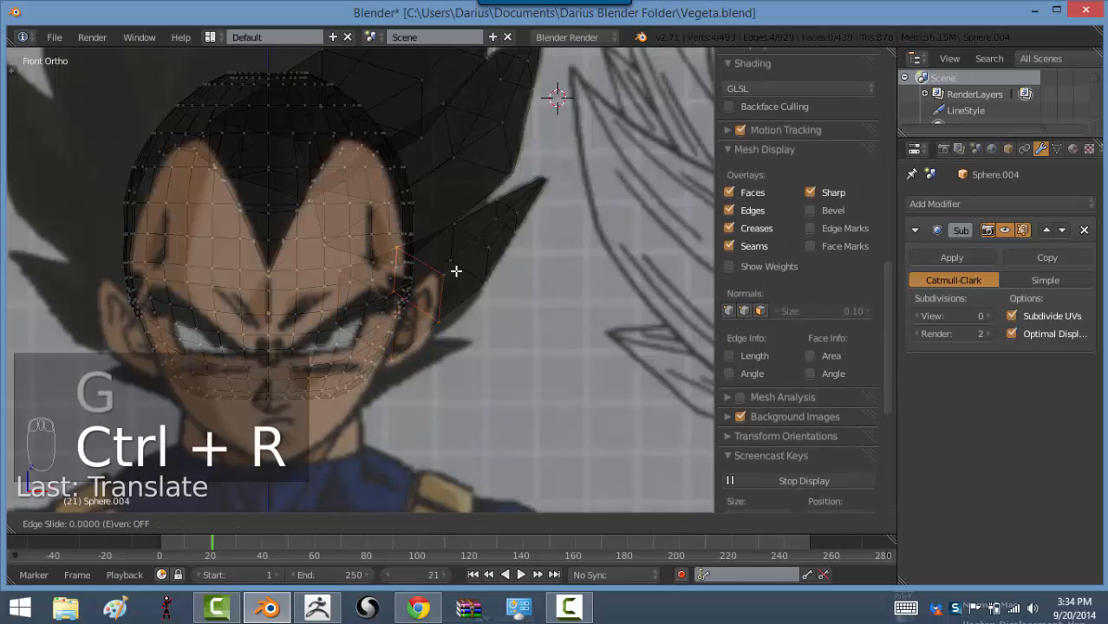
{"action": "left_click", "coordinate": [455, 271]}
Move the new loop about 0.02 outward and resize it to the reference outline, and shift the base loop inward
{"action": "right_click", "coordinate": [439, 320]}
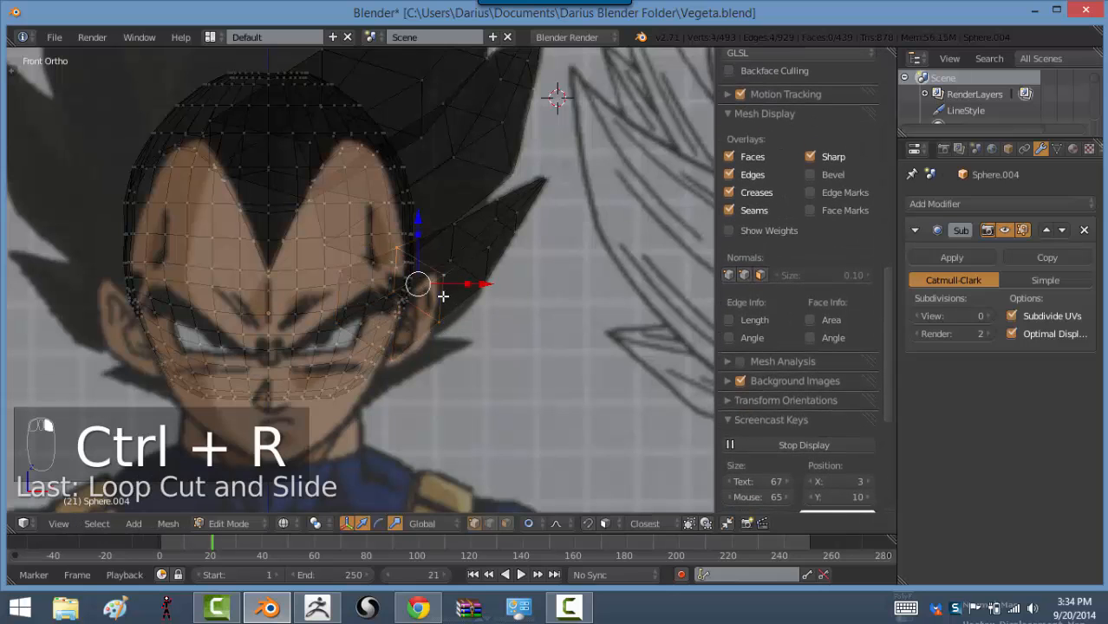
{"action": "key", "text": "g"}
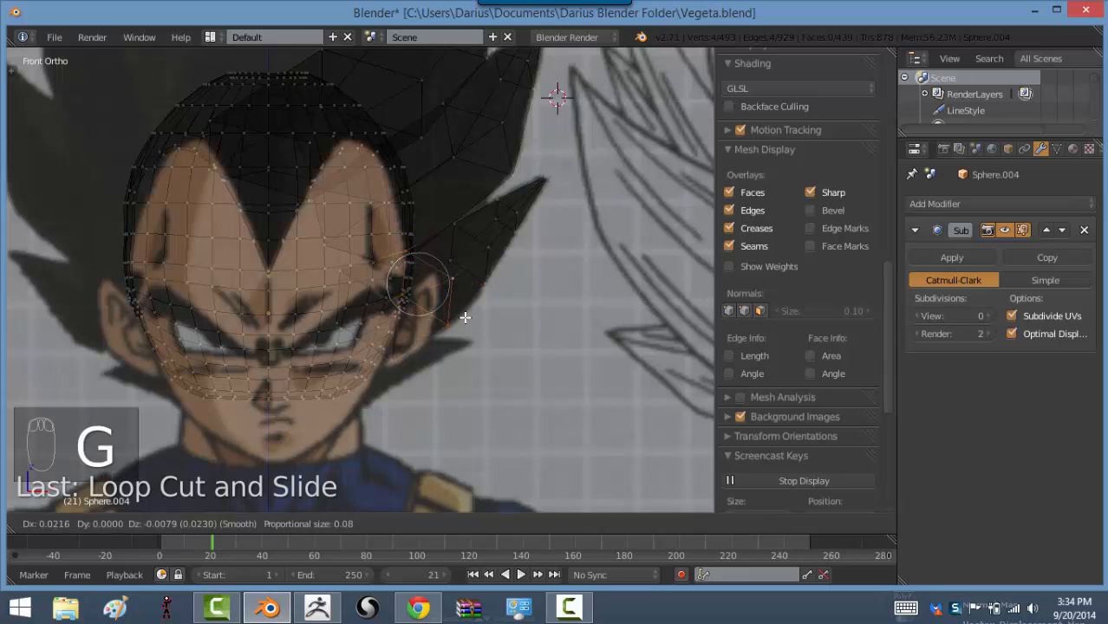
{"action": "left_click", "coordinate": [465, 318]}
{"action": "key", "text": "s"}
{"action": "left_click", "coordinate": [401, 344]}
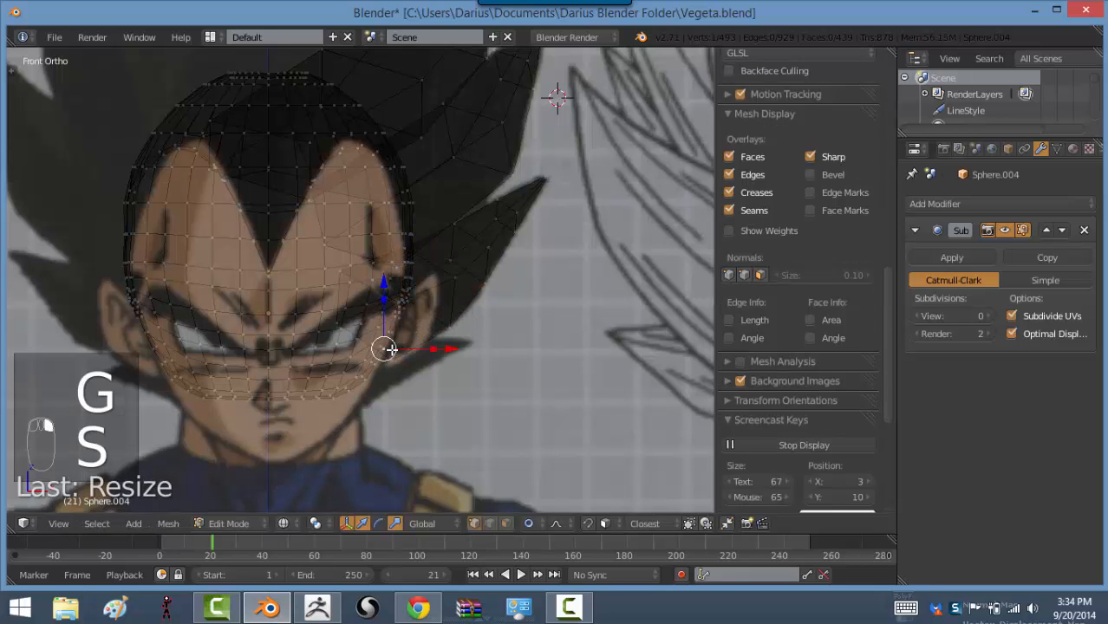
{"action": "key", "text": "g"}
{"action": "left_click", "coordinate": [467, 311]}
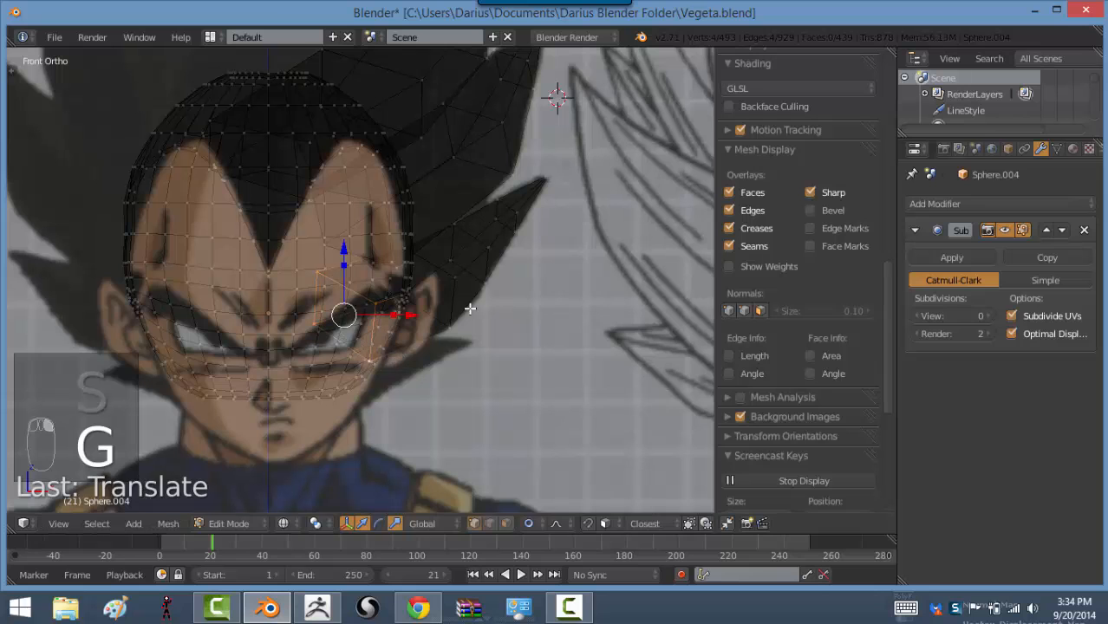
Select the whole linked lower spike and, in solid right view, move it along Y toward the back of the head
{"action": "key", "text": "ctrl+l"}
{"action": "scroll", "coordinate": [487, 240], "scroll_direction": "down", "scroll_amount": 5}
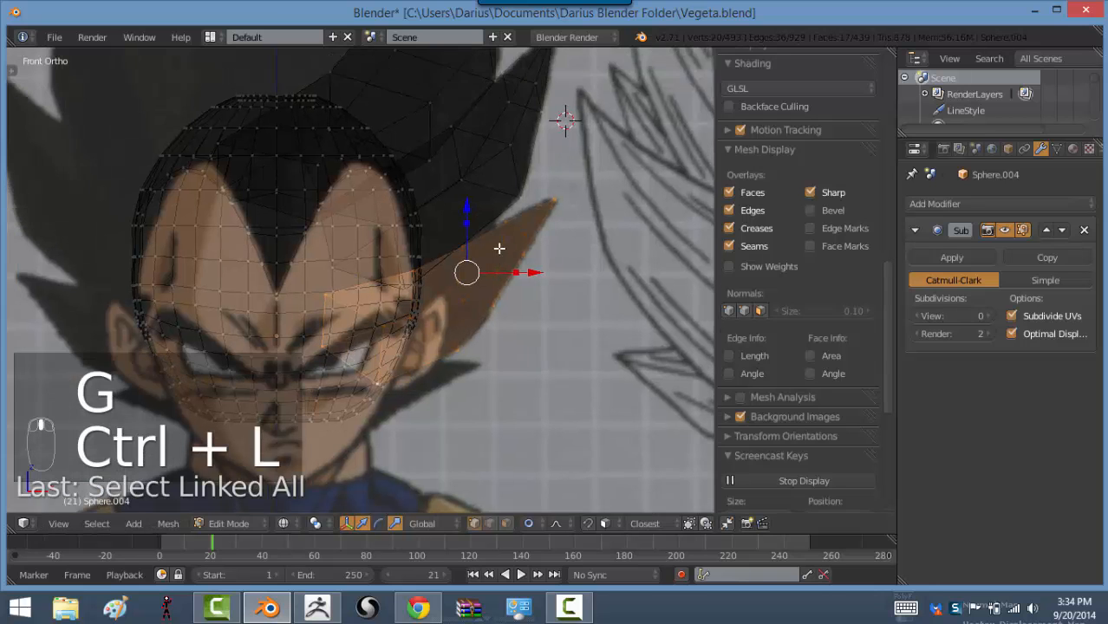
{"action": "middle_click_drag", "start_coordinate": [490, 232], "coordinate": [247, 230]}
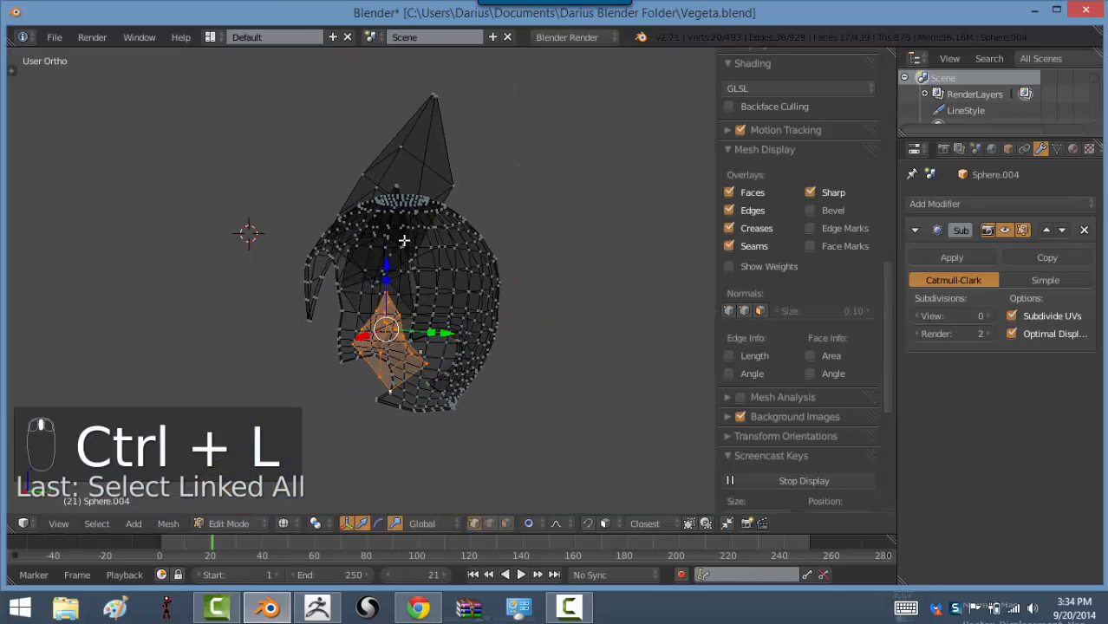
{"action": "key", "text": "KP_3"}
{"action": "key", "text": "z"}
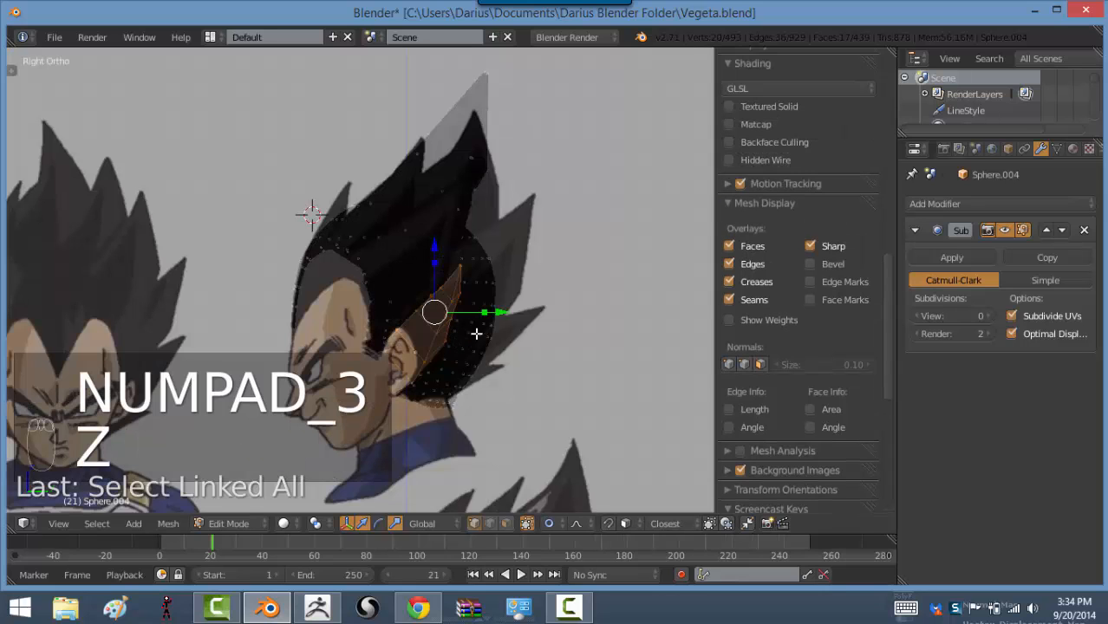
{"action": "left_click_drag", "start_coordinate": [496, 313], "coordinate": [539, 313]}
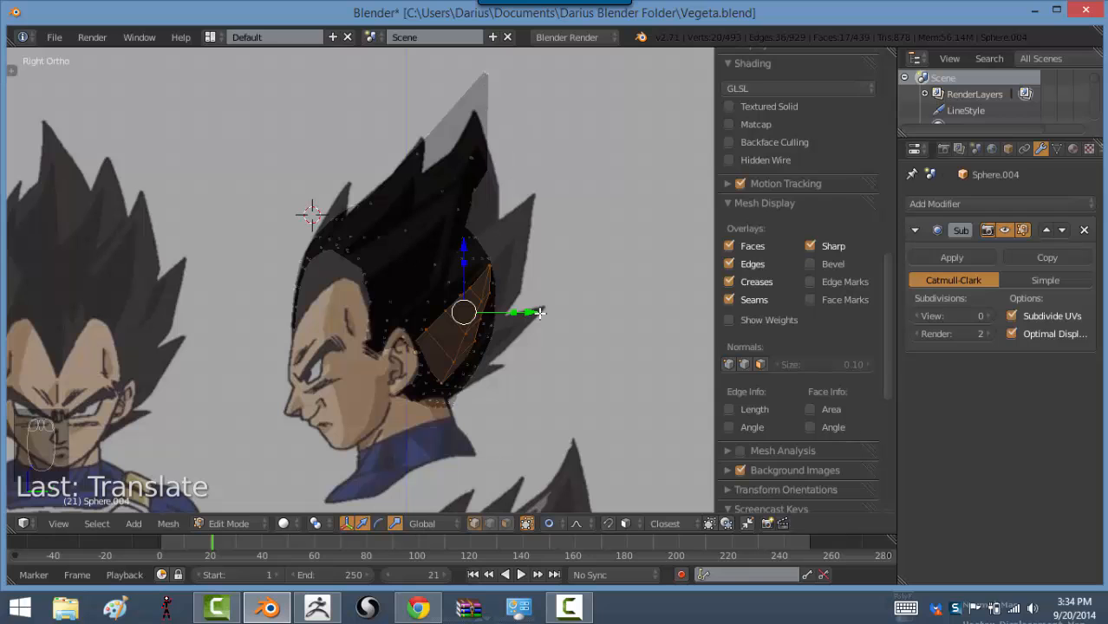
Select the lower spike's outer loops and tip in side view and move them outward past the back of the head
{"action": "scroll", "coordinate": [472, 260], "scroll_direction": "up", "scroll_amount": 3}
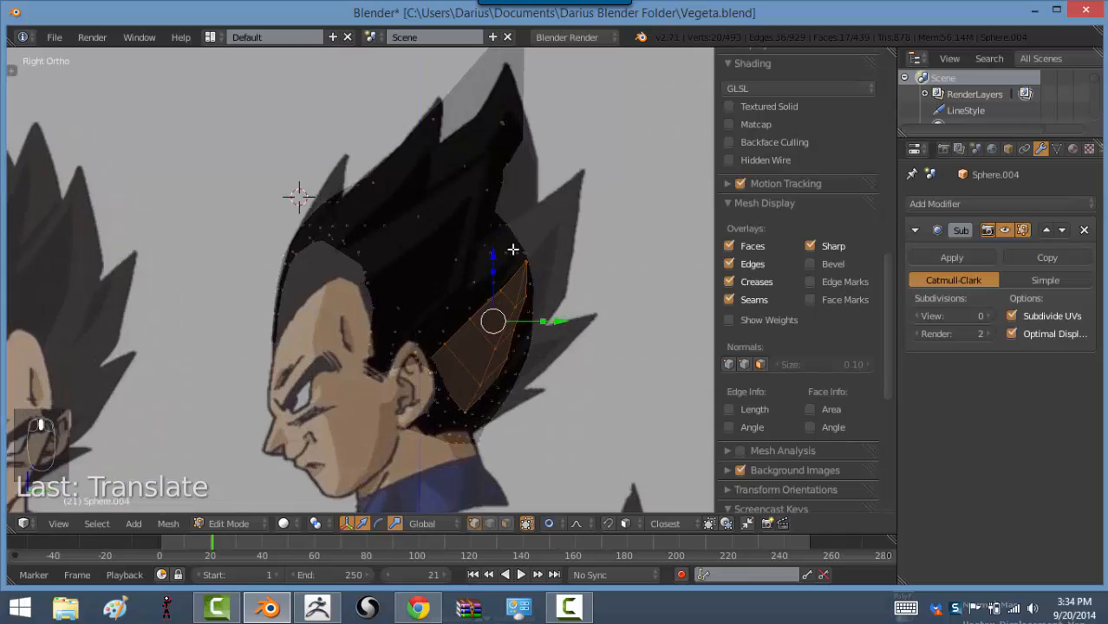
{"action": "right_click", "coordinate": [473, 286], "text": "alt"}
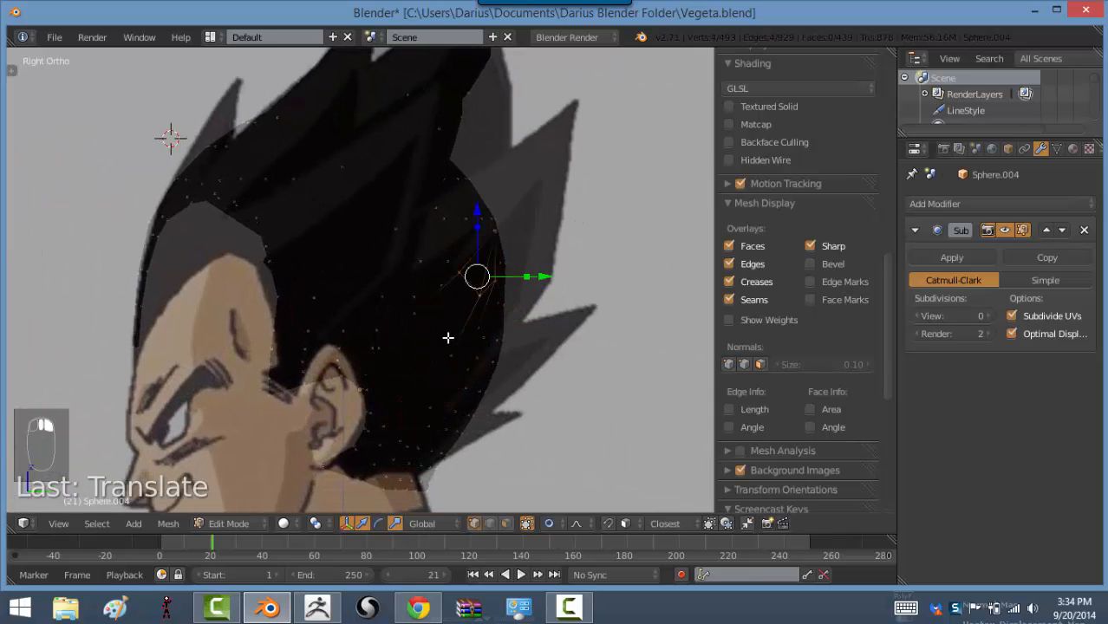
{"action": "right_click", "coordinate": [442, 346], "text": "alt+shift"}
{"action": "right_click", "coordinate": [415, 393], "text": "alt+shift"}
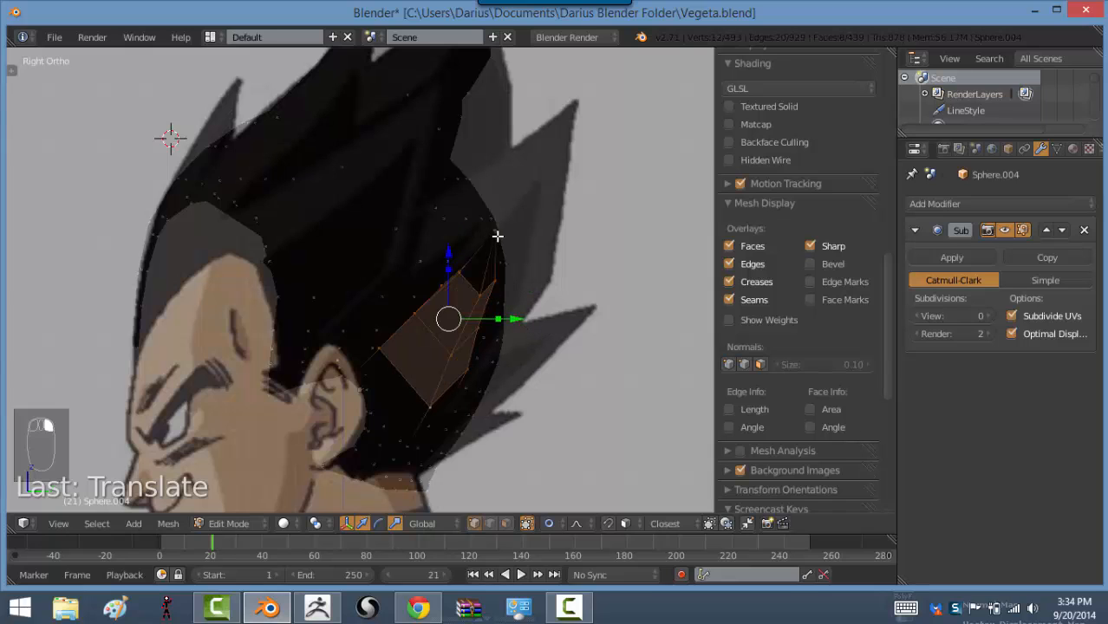
{"action": "key", "text": "b"}
{"action": "left_click_drag", "start_coordinate": [491, 228], "coordinate": [609, 275]}
{"action": "key", "text": "b"}
{"action": "right_click", "coordinate": [457, 374], "text": "alt+shift"}
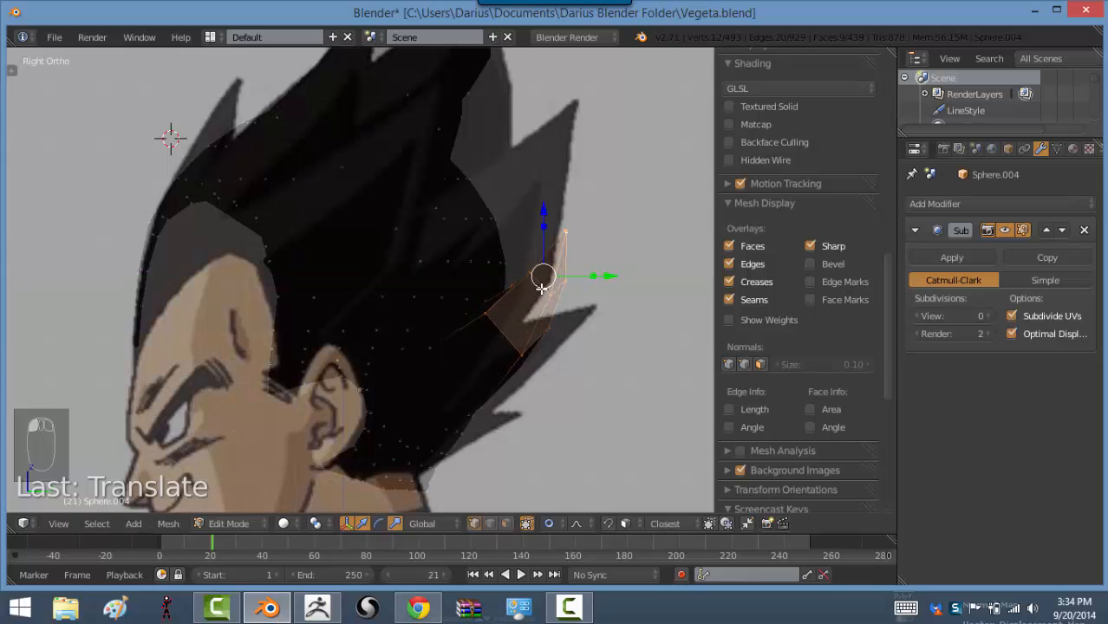
{"action": "key", "text": "a"}
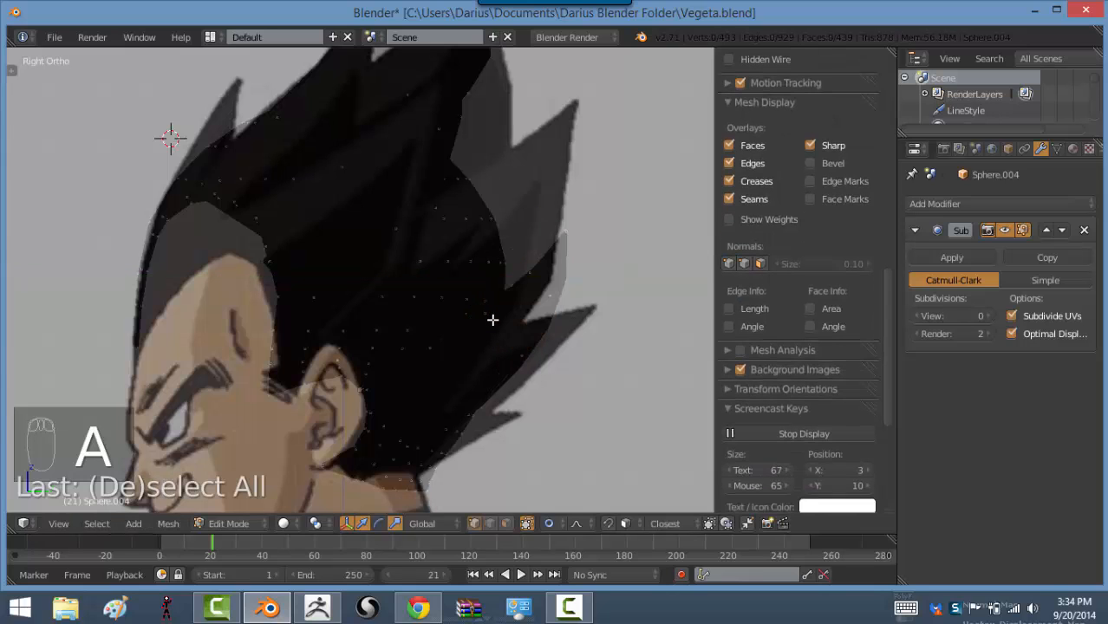
Move the bottom vertex of the lower spike's base inward toward the hair cap
{"action": "middle_click_drag", "start_coordinate": [478, 269], "coordinate": [484, 413]}
{"action": "right_click", "coordinate": [472, 448]}
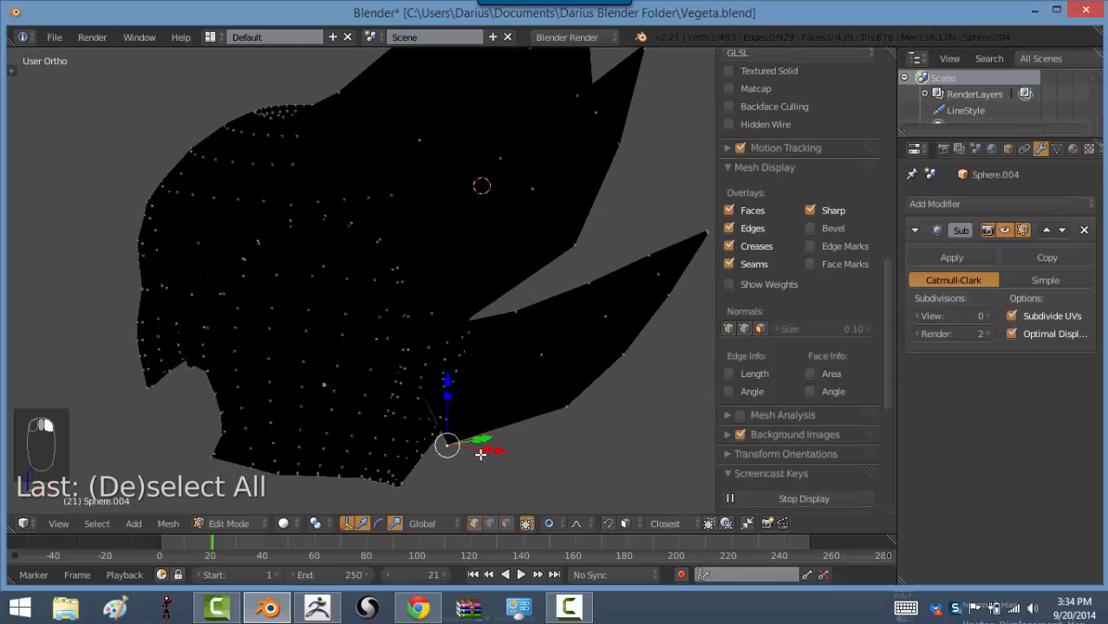
{"action": "key", "text": "g"}
{"action": "left_click", "coordinate": [443, 450]}
{"action": "key", "text": "KP_1"}
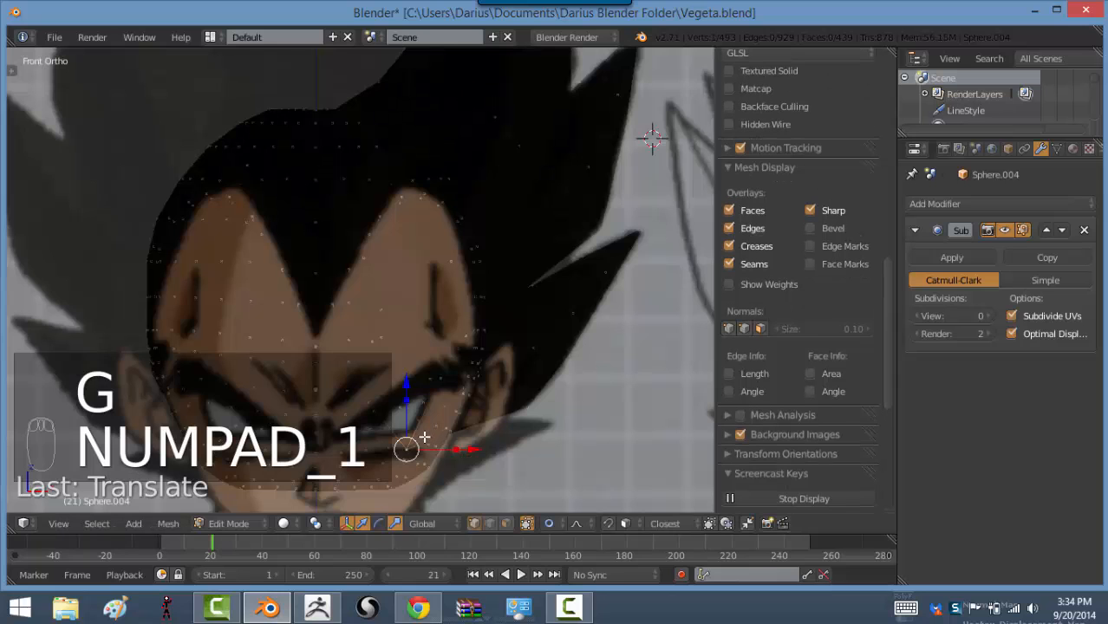
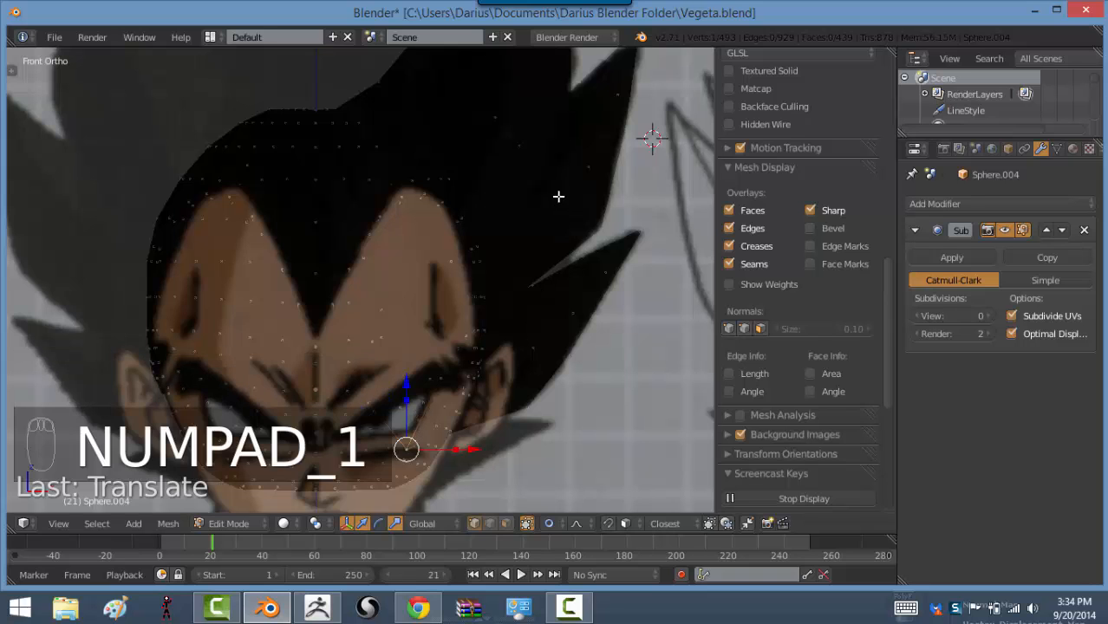
Check the hair silhouette in Object Mode from an angle and against the front reference
{"action": "scroll", "coordinate": [558, 194], "scroll_direction": "down", "scroll_amount": 4}
{"action": "middle_click_drag", "start_coordinate": [558, 194], "coordinate": [400, 310]}
{"action": "key", "text": "Tab"}
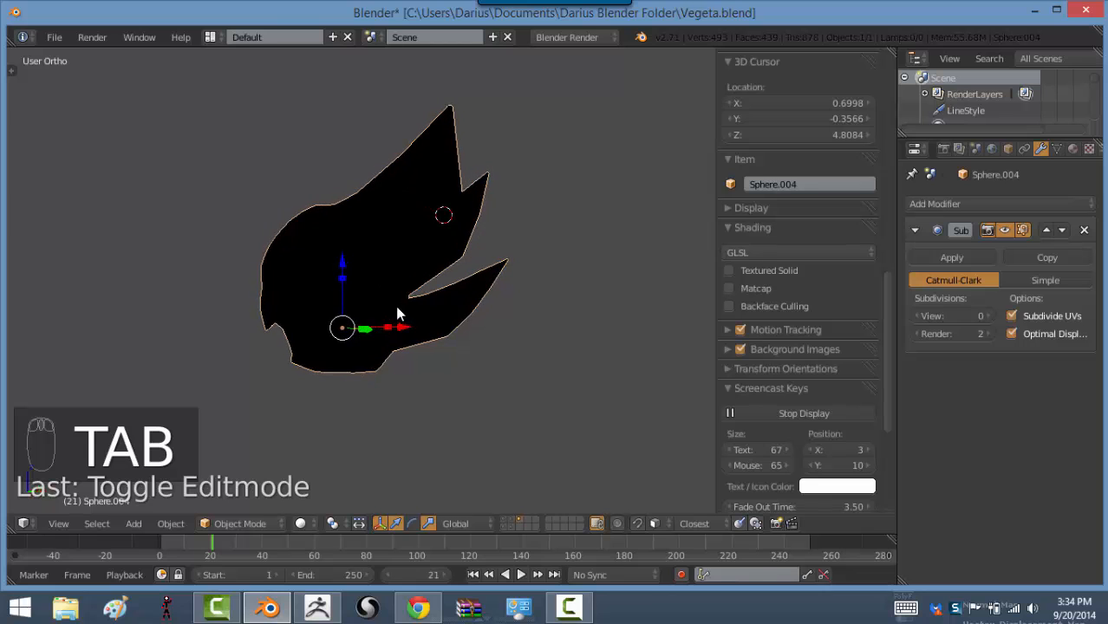
{"action": "key", "text": "KP_1"}
{"action": "scroll", "coordinate": [431, 334], "scroll_direction": "up", "scroll_amount": 5}
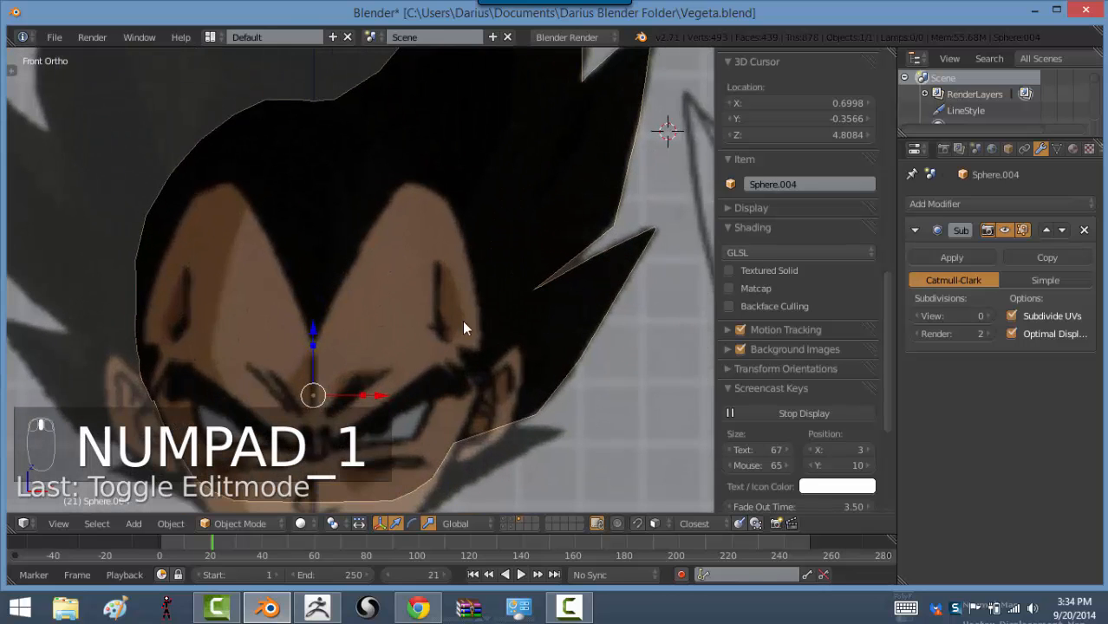
Select the whole linked lower spike and place a duplicate directly below it in front view
{"action": "key", "text": "Tab"}
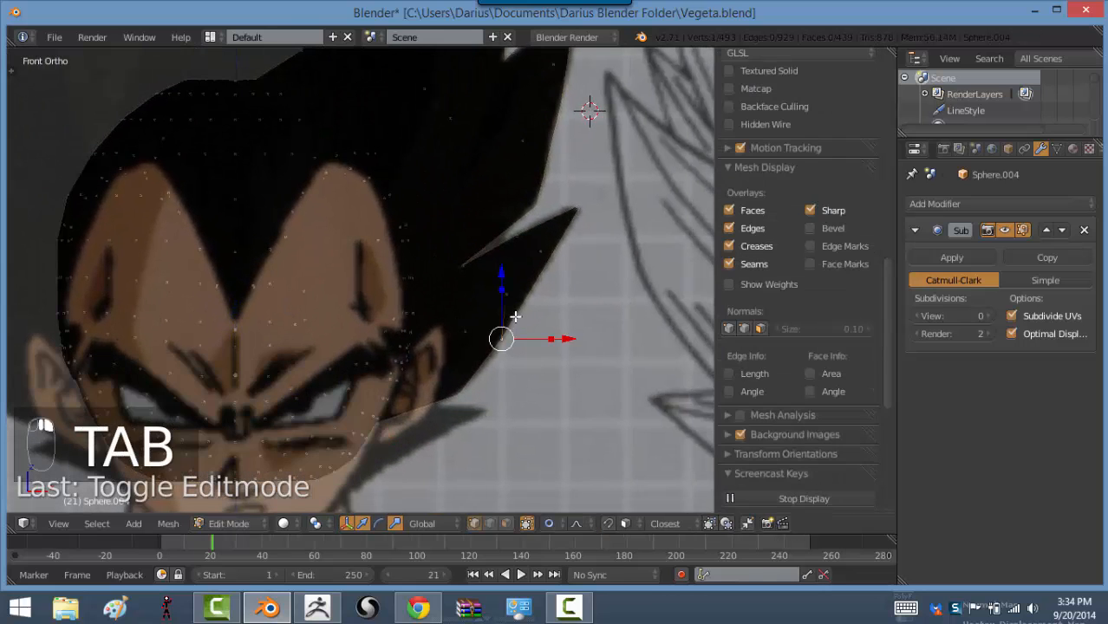
{"action": "key", "text": "ctrl+l"}
{"action": "middle_click_drag", "start_coordinate": [519, 342], "coordinate": [547, 285], "text": "shift"}
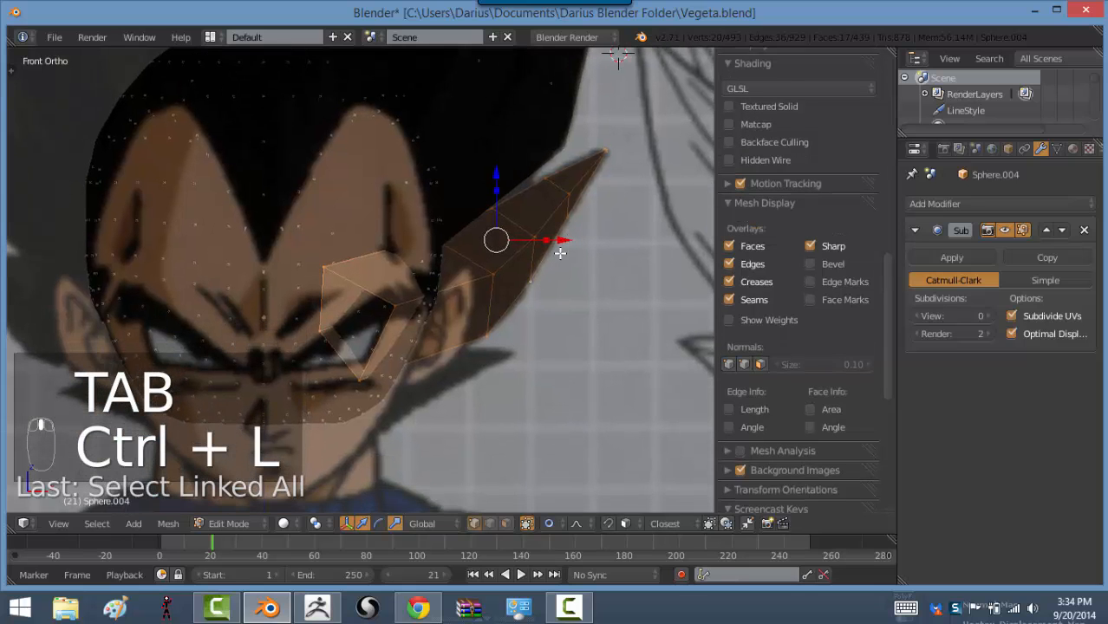
{"action": "key", "text": "shift+d"}
{"action": "left_click", "coordinate": [555, 408]}
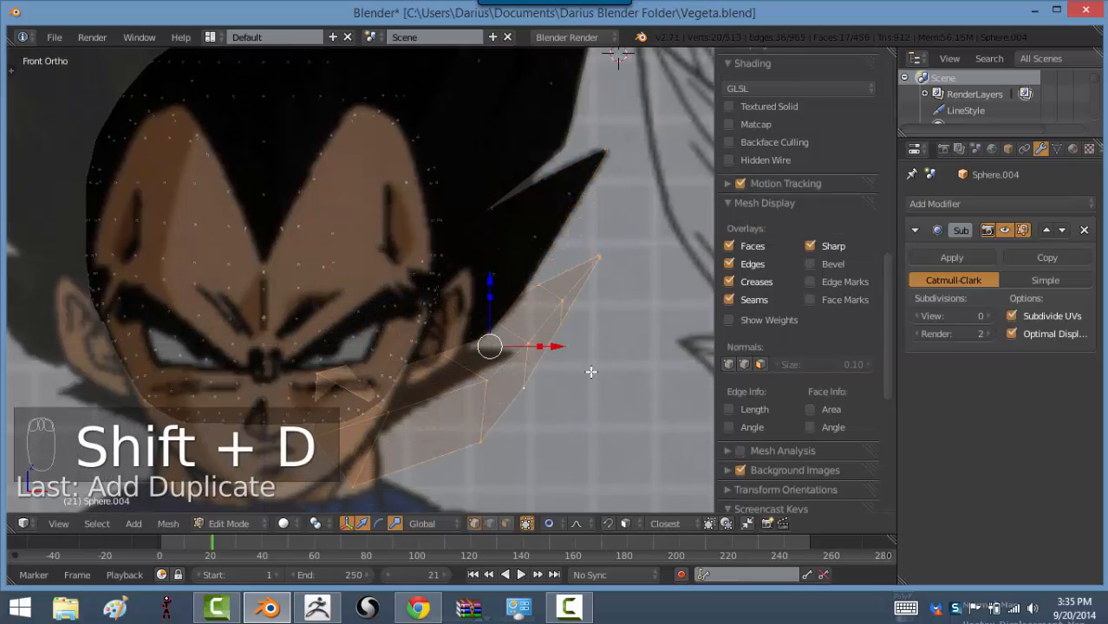
Scale down the duplicated spike and move it over the small reference spike beside the ear
{"action": "key", "text": "s"}
{"action": "left_click", "coordinate": [526, 378]}
{"action": "key", "text": "g"}
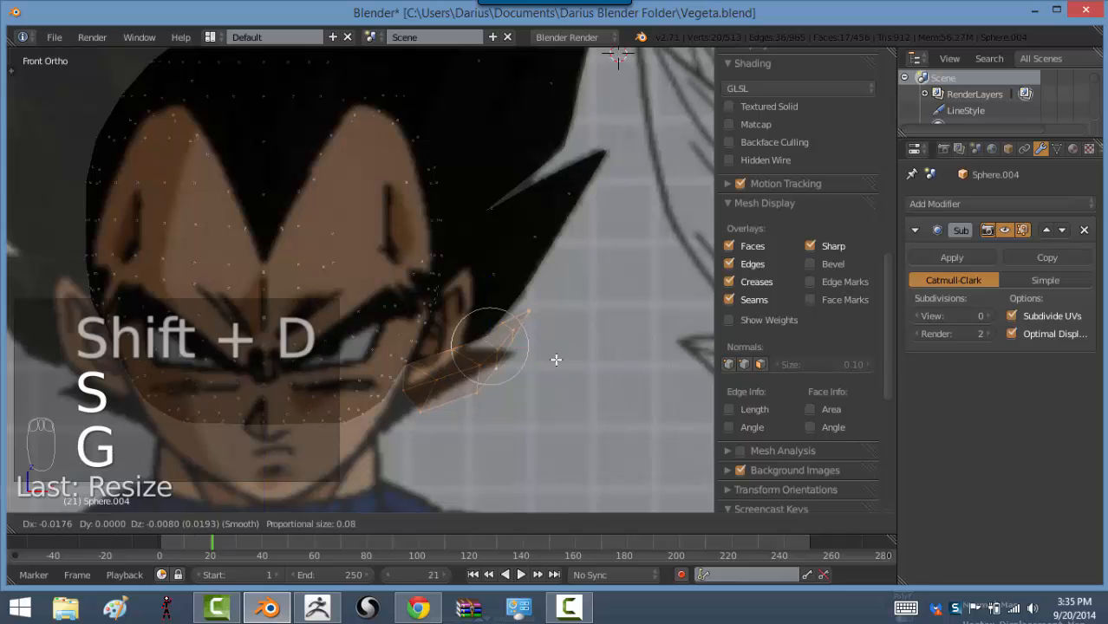
{"action": "left_click", "coordinate": [527, 361]}
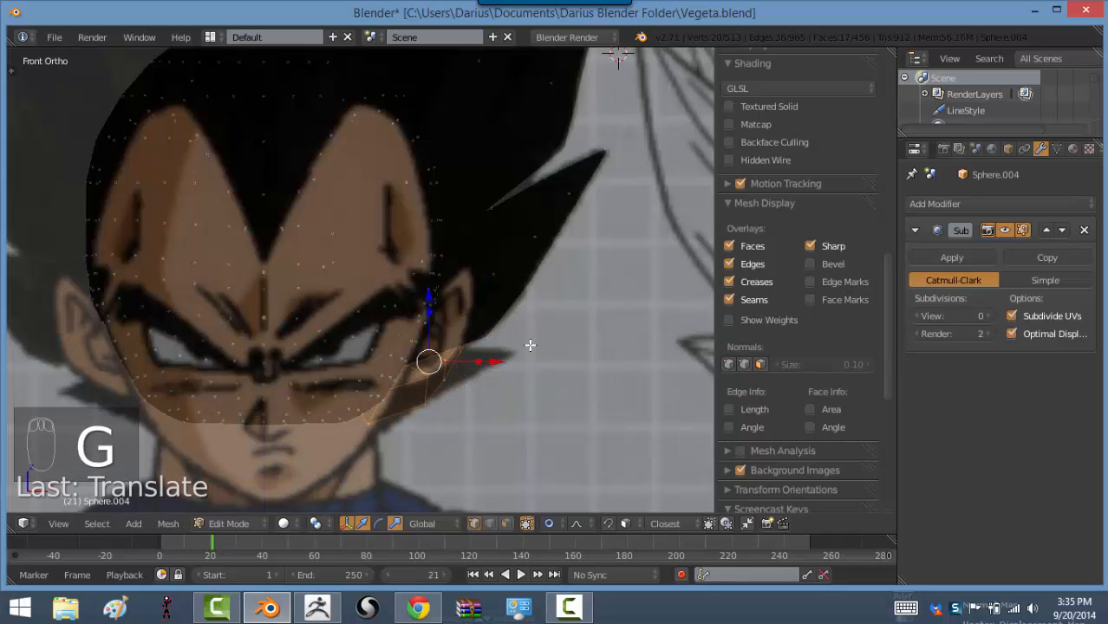
{"action": "key", "text": "g"}
{"action": "left_click", "coordinate": [538, 372]}
Move the small spike's tip vertex outward to the tip of the reference spike
{"action": "right_click", "coordinate": [486, 349]}
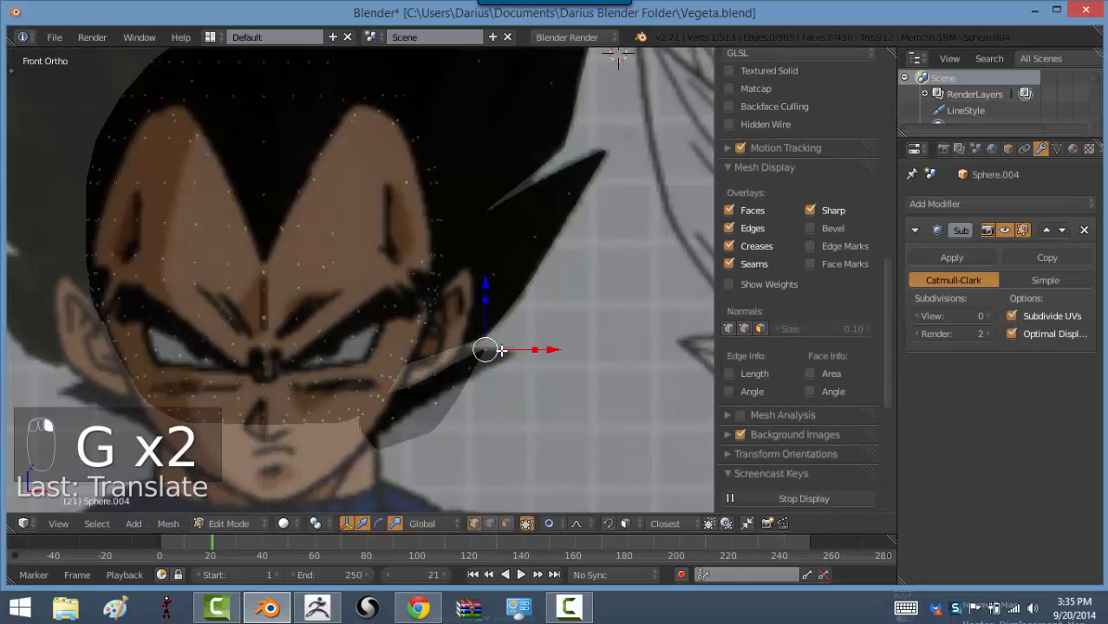
{"action": "key", "text": "g"}
{"action": "left_click", "coordinate": [526, 351]}
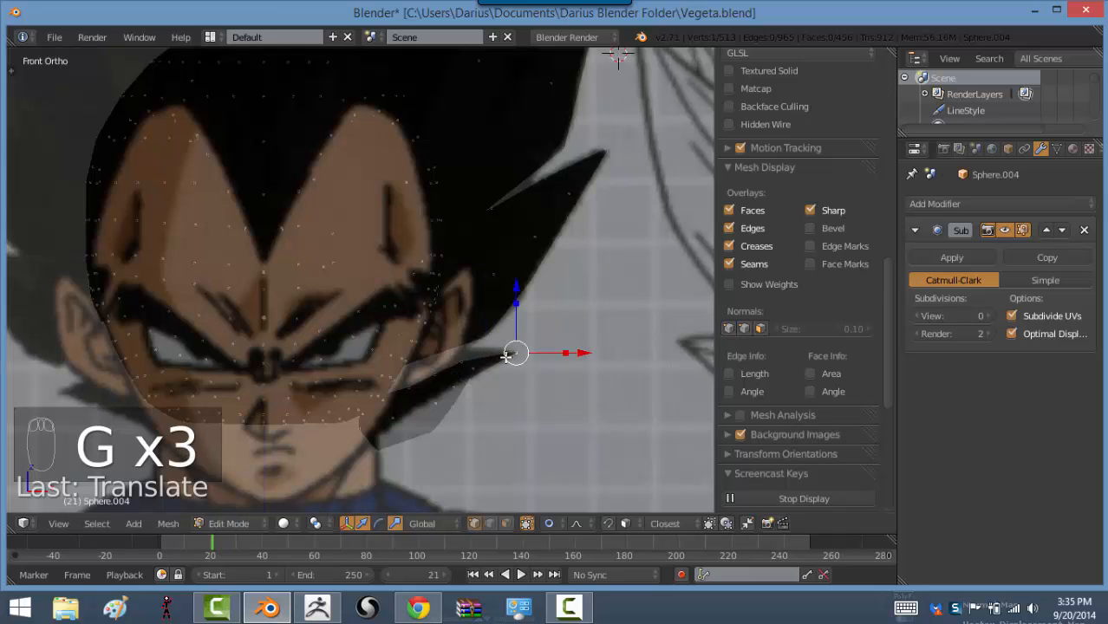
Select the small spike's three loops behind the tip, then move and rotate them to follow the reference outline
{"action": "right_click", "coordinate": [451, 383], "text": "alt"}
{"action": "right_click", "coordinate": [427, 403], "text": "alt+shift"}
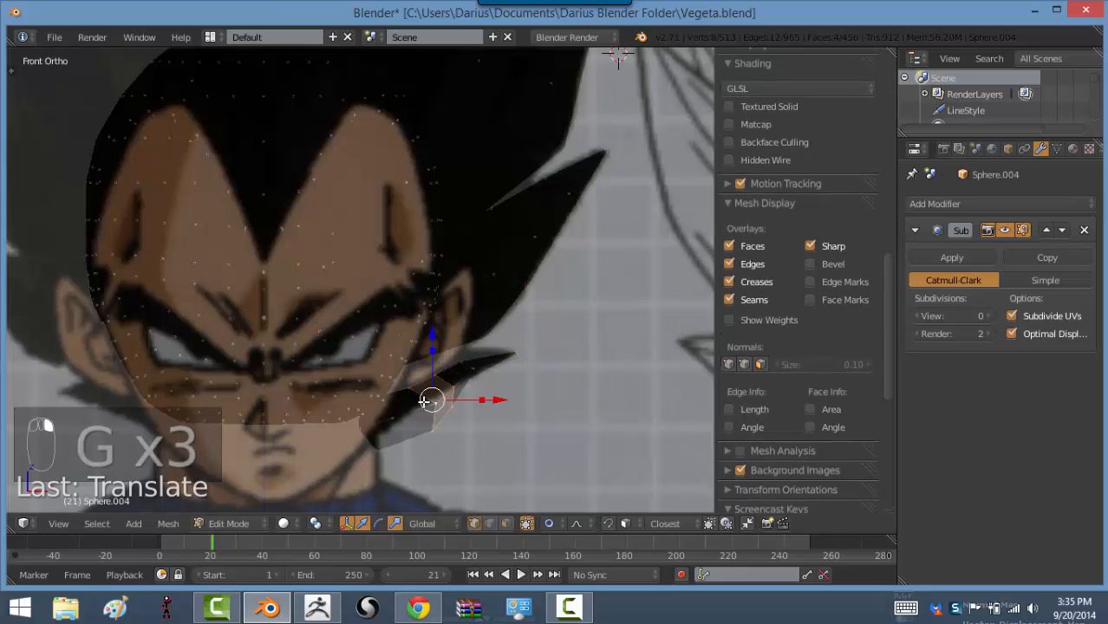
{"action": "right_click", "coordinate": [393, 410], "text": "alt+shift"}
{"action": "key", "text": "g"}
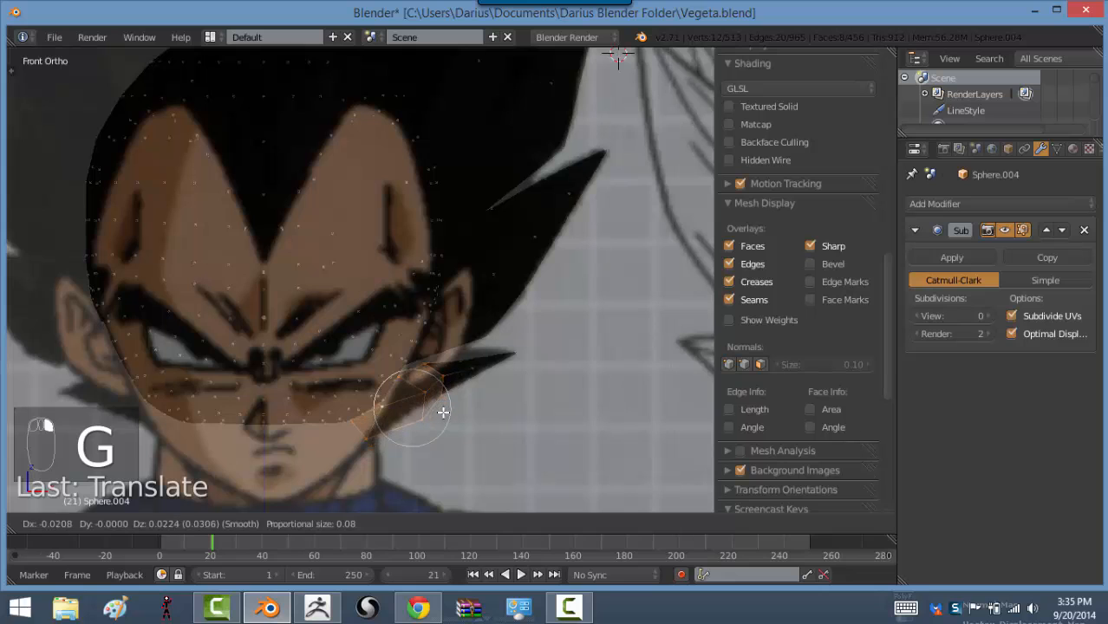
{"action": "left_click", "coordinate": [447, 408]}
{"action": "key", "text": "r"}
{"action": "left_click", "coordinate": [470, 416]}
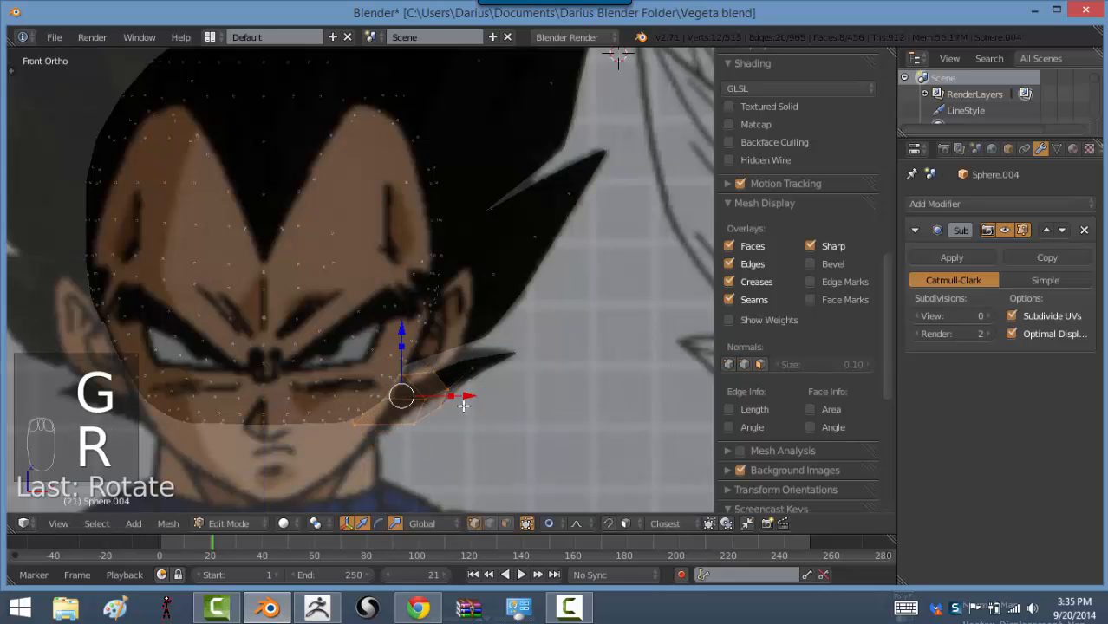
{"action": "key", "text": "g"}
{"action": "left_click", "coordinate": [469, 365]}
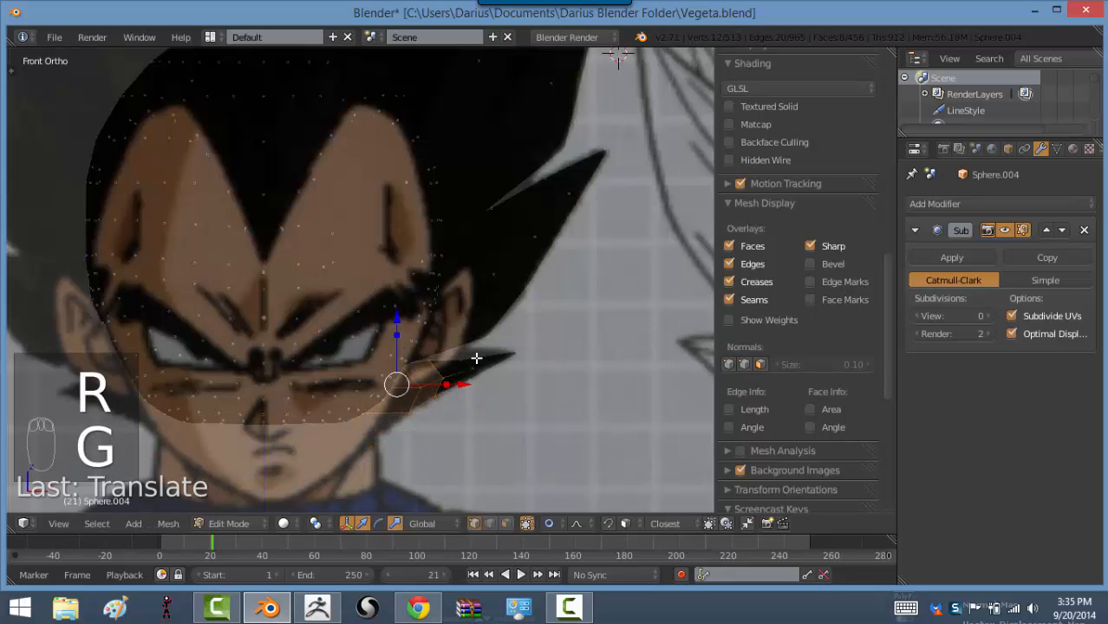
Shrink the small spike's loops and reposition its outermost loop and tip to fit the reference outline
{"action": "key", "text": "s"}
{"action": "left_click", "coordinate": [507, 389]}
{"action": "key", "text": "g"}
{"action": "left_click", "coordinate": [506, 386]}
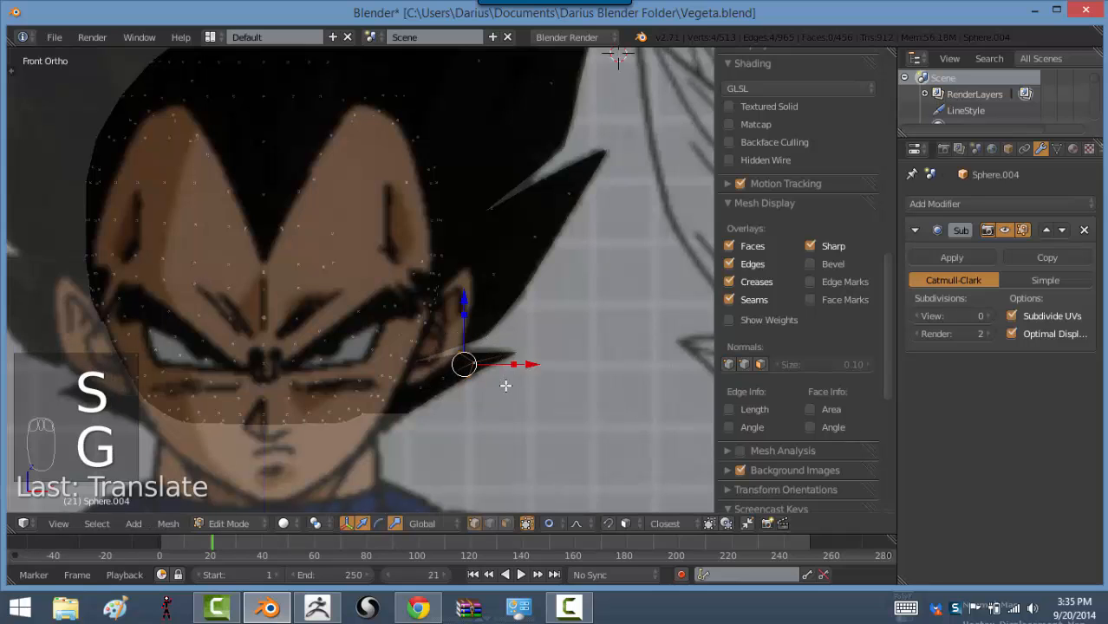
{"action": "key", "text": "b"}
{"action": "left_click_drag", "start_coordinate": [459, 338], "coordinate": [556, 386]}
{"action": "key", "text": "g"}
{"action": "left_click", "coordinate": [559, 391]}
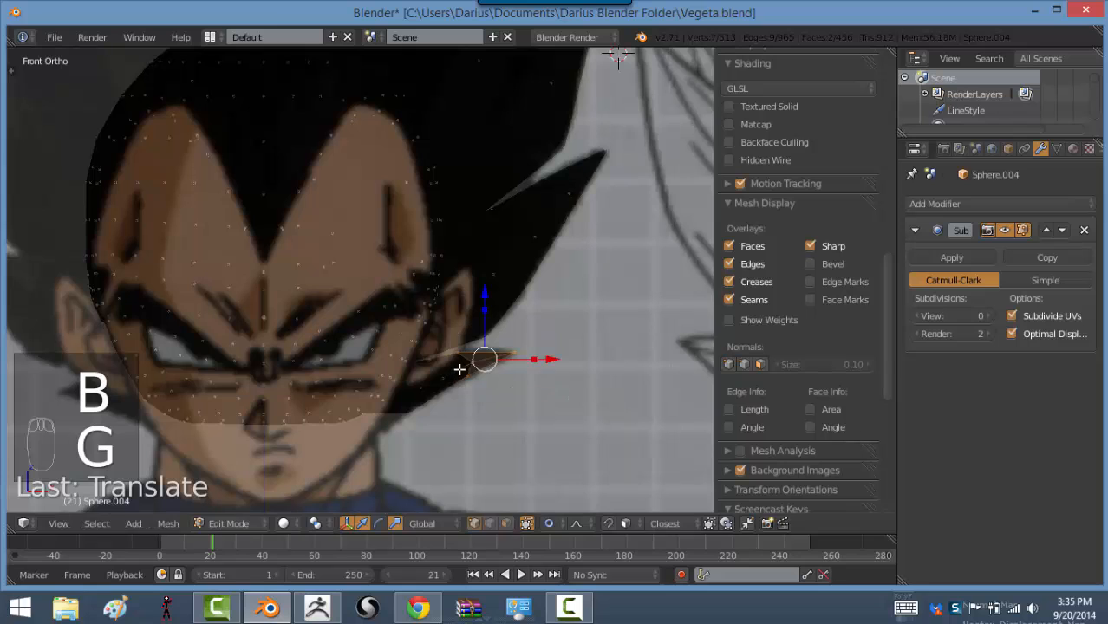
Resize the small spike's middle loop and shift the lower edge toward the head to match the reference
{"action": "right_click", "coordinate": [438, 368]}
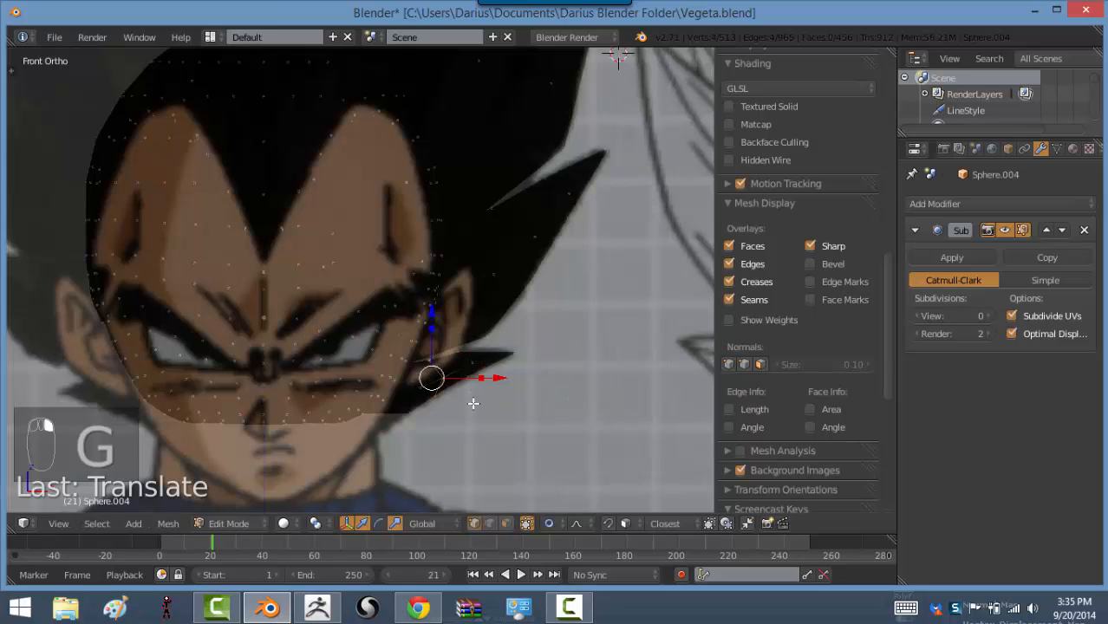
{"action": "key", "text": "s"}
{"action": "left_click", "coordinate": [475, 403]}
{"action": "key", "text": "g"}
{"action": "left_click", "coordinate": [411, 407]}
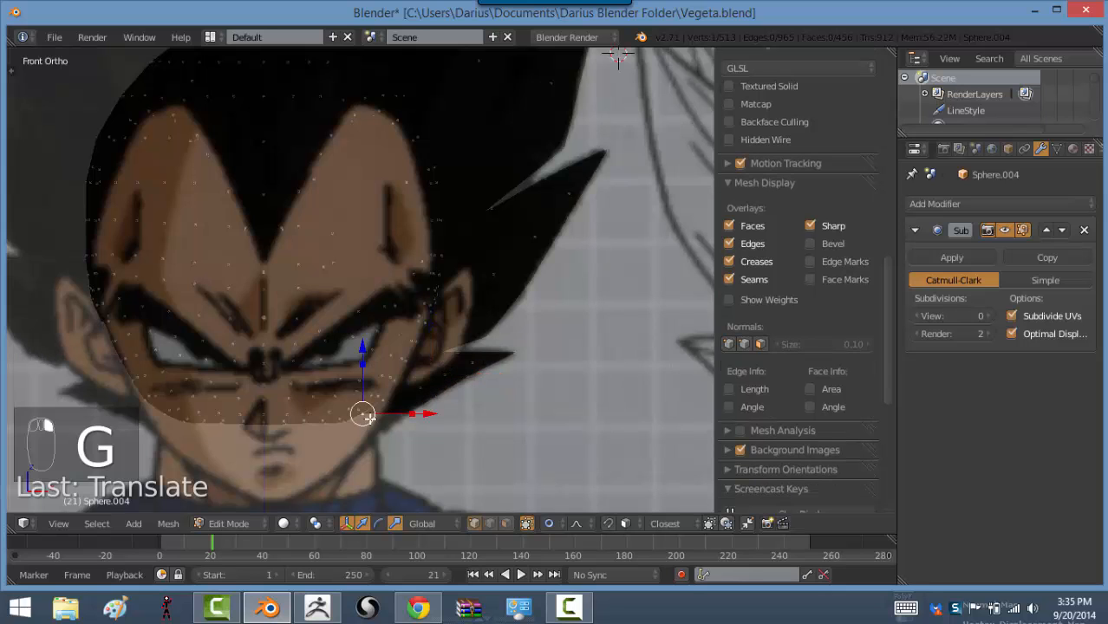
Move the small spike's bottom base vertex slightly down in front view
{"action": "middle_click_drag", "start_coordinate": [399, 406], "coordinate": [379, 423]}
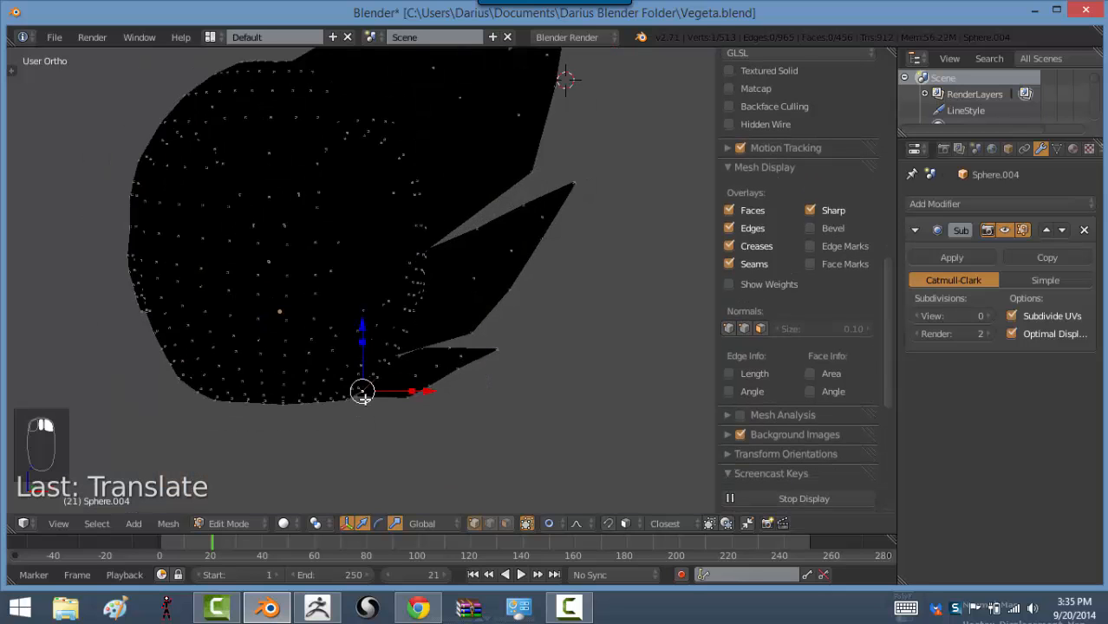
{"action": "key", "text": "KP_1"}
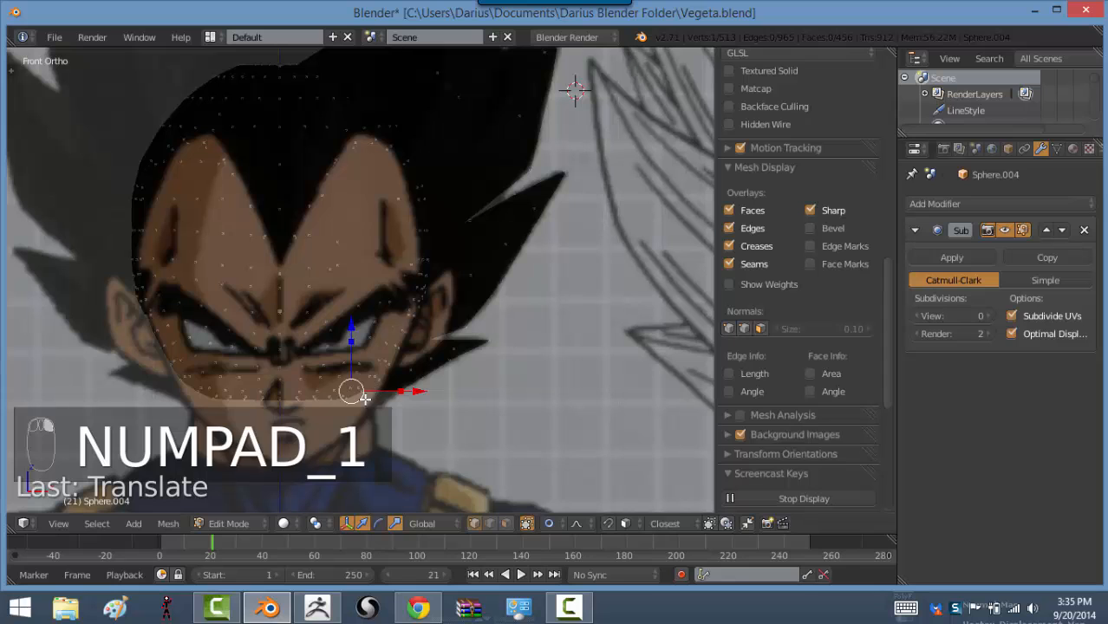
{"action": "key", "text": "g"}
{"action": "left_click", "coordinate": [370, 417]}
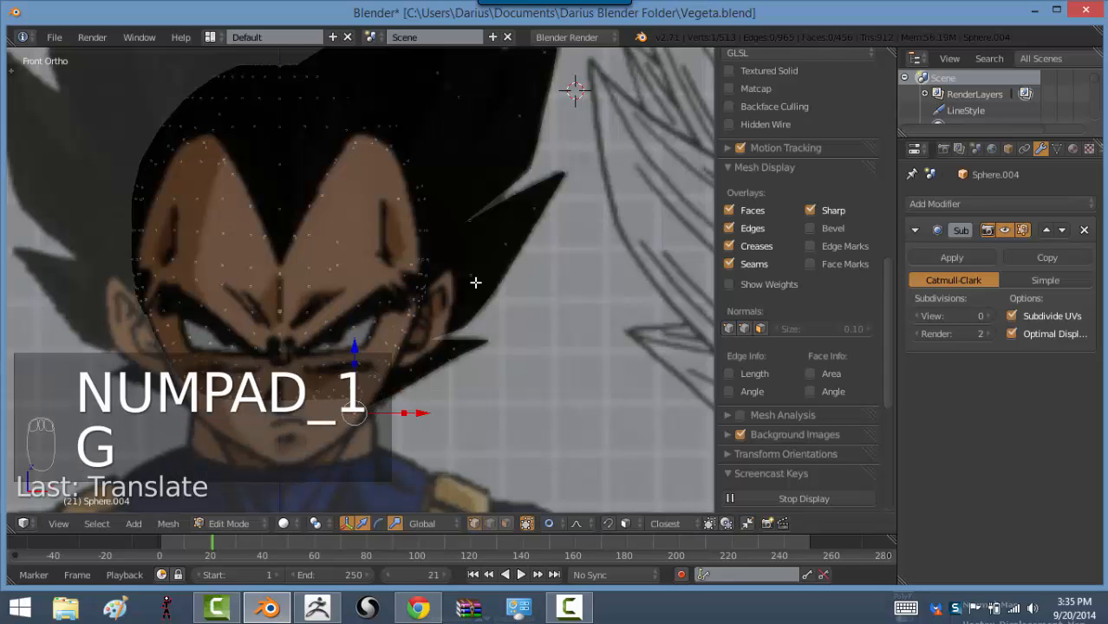
{"action": "scroll", "coordinate": [440, 235], "scroll_direction": "up", "scroll_amount": 5}
{"action": "middle_click_drag", "start_coordinate": [481, 298], "coordinate": [490, 345], "text": "shift"}
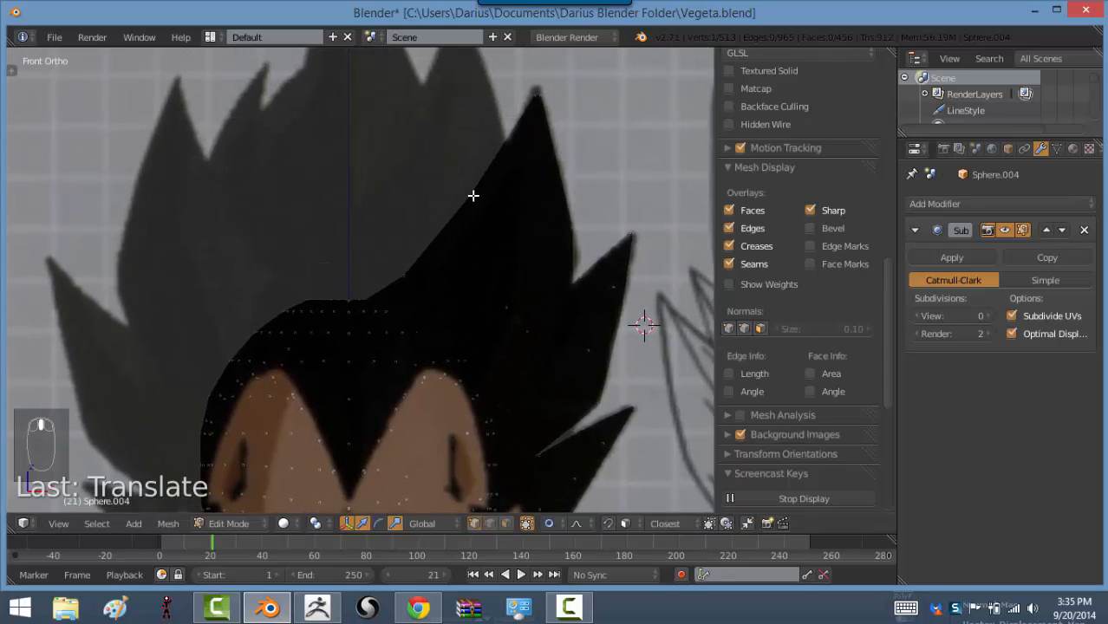
{"action": "key", "text": "ctrl+l"}
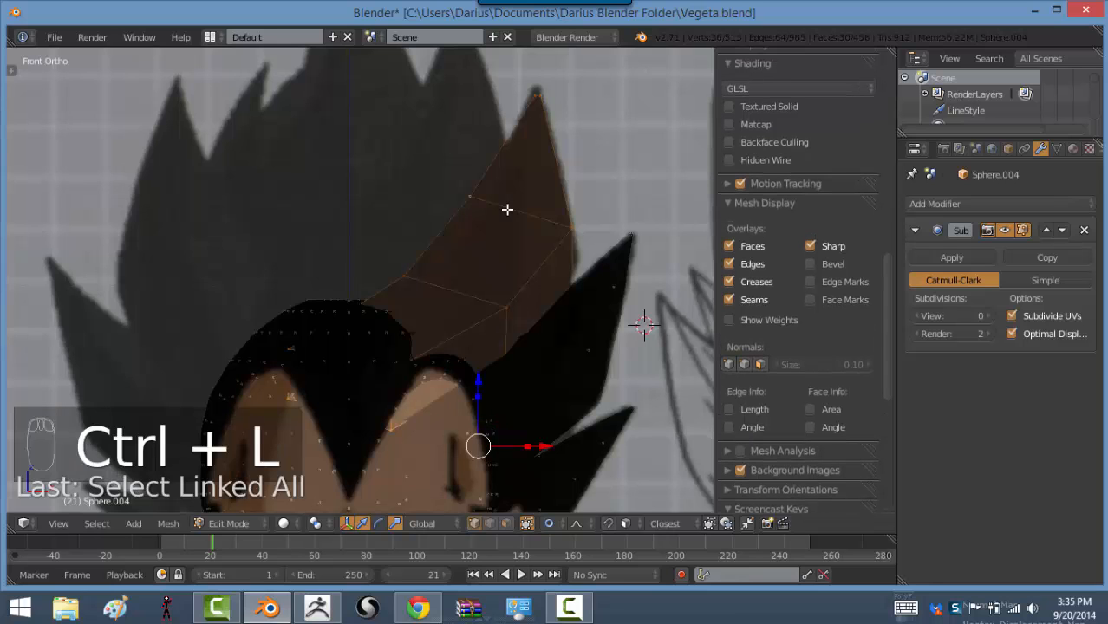
{"action": "key", "text": "shift+d"}
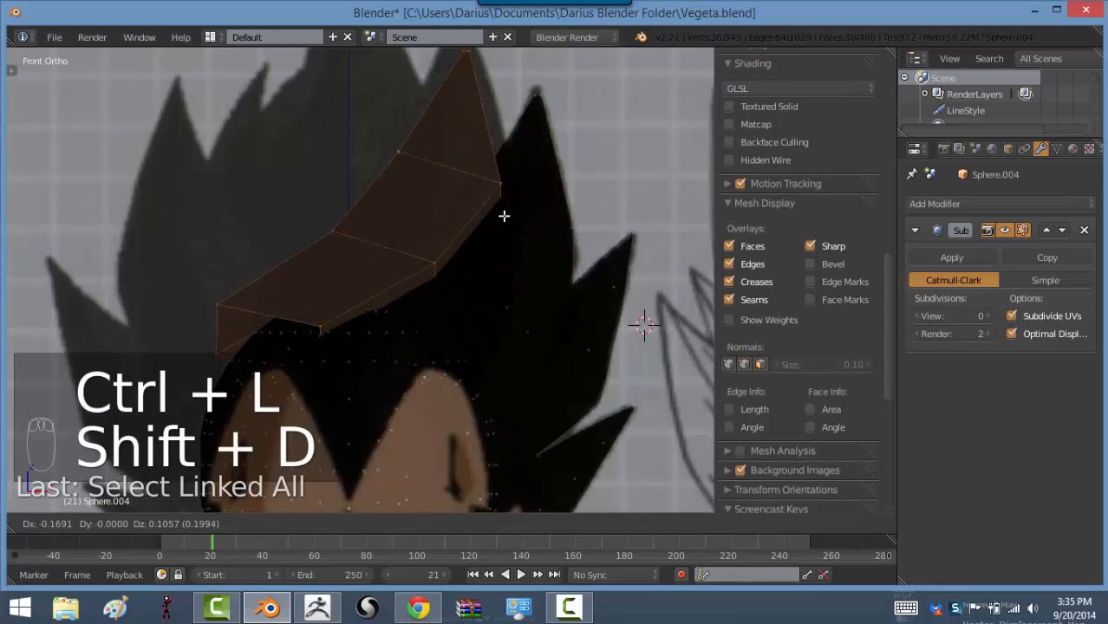
{"action": "key", "text": "r"}
{"action": "key", "text": "r"}
{"action": "left_click", "coordinate": [520, 261]}
{"action": "key", "text": "r"}
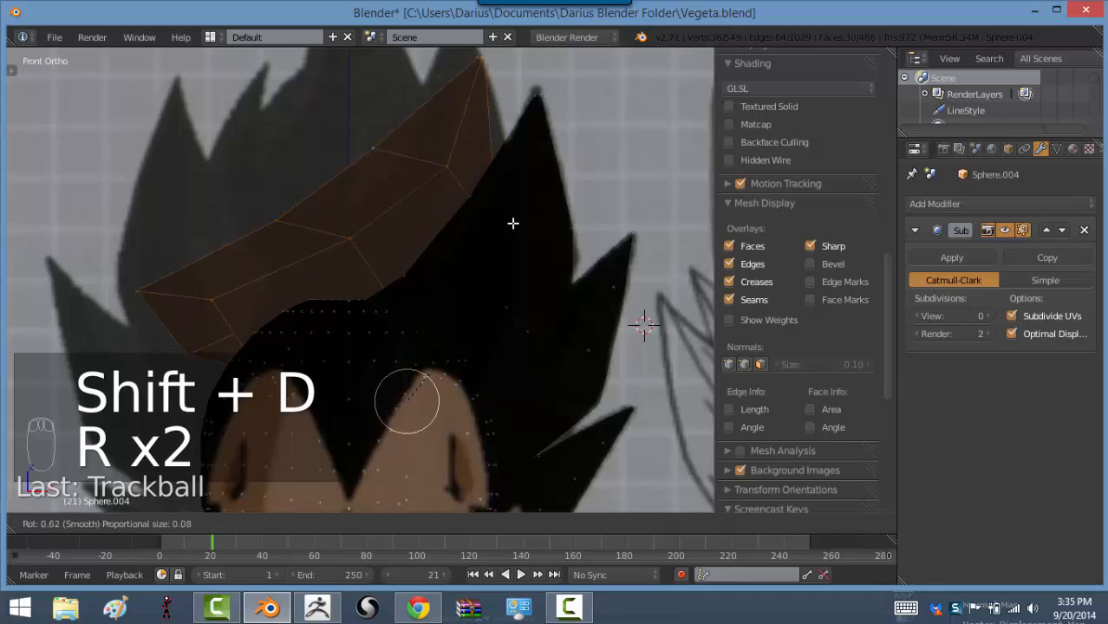
{"action": "right_click", "coordinate": [457, 226]}
{"action": "key", "text": "ctrl+z"}
{"action": "key", "text": "ctrl+z"}
{"action": "key", "text": "ctrl+z"}
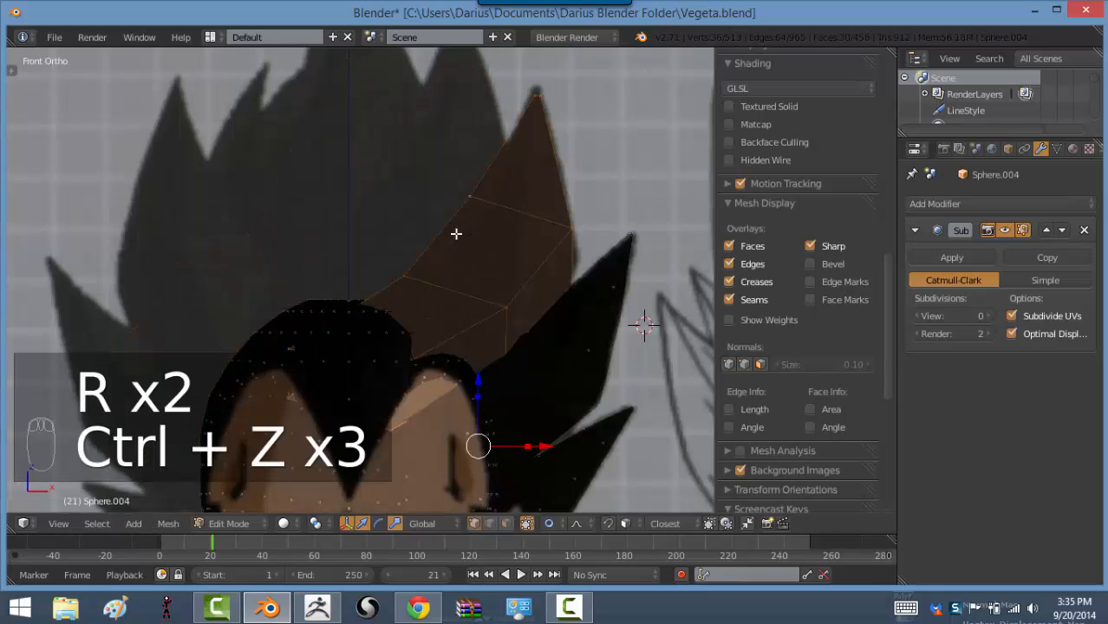
{"action": "key", "text": "ctrl+z"}
Duplicate the upper side spike, place the copy closer to the head's centre, and rotate it toward the next reference spike
{"action": "right_click", "coordinate": [478, 201]}
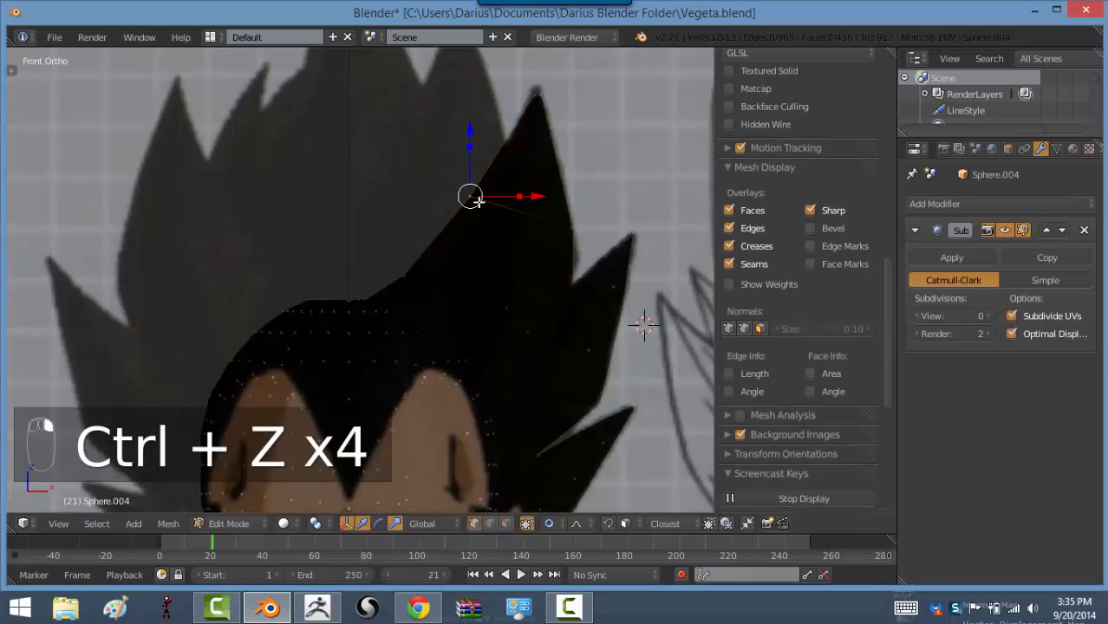
{"action": "key", "text": "ctrl+l"}
{"action": "key", "text": "shift+d"}
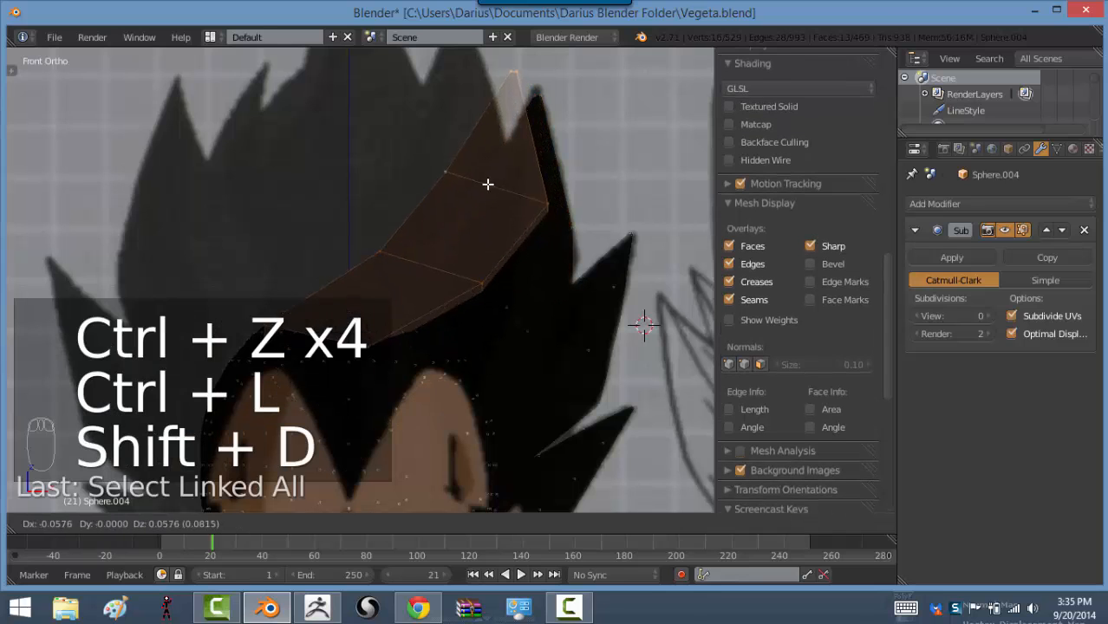
{"action": "left_click", "coordinate": [499, 187]}
{"action": "key", "text": "r"}
{"action": "left_click", "coordinate": [524, 180]}
{"action": "key", "text": "r"}
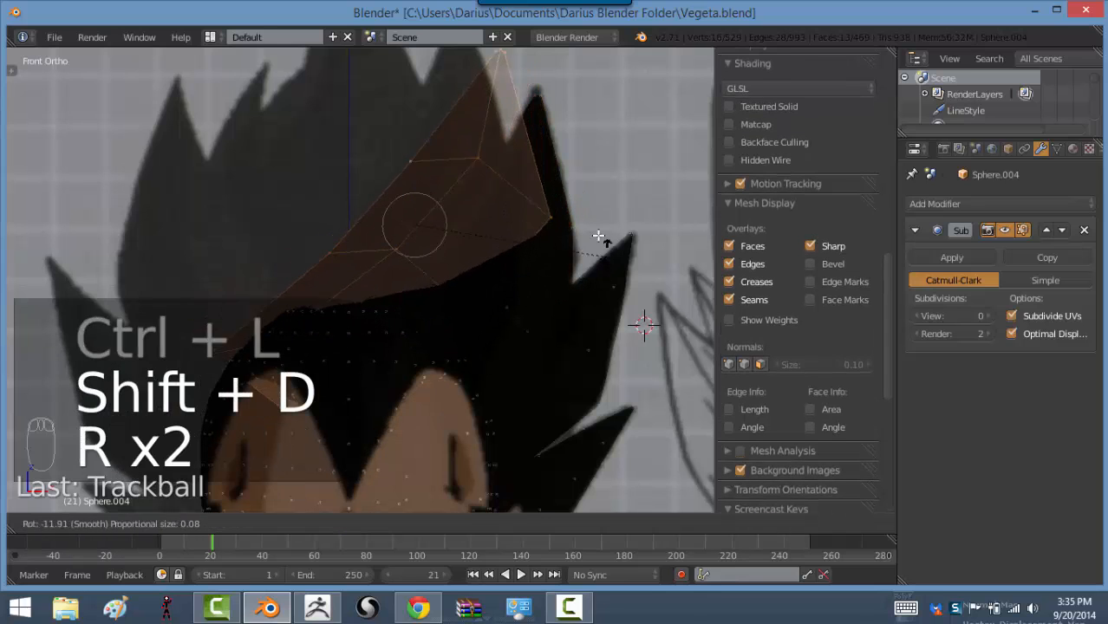
{"action": "left_click", "coordinate": [567, 200]}
{"action": "middle_click_drag", "start_coordinate": [535, 235], "coordinate": [533, 232], "text": "shift"}
{"action": "scroll", "coordinate": [525, 242], "scroll_direction": "down", "scroll_amount": 3}
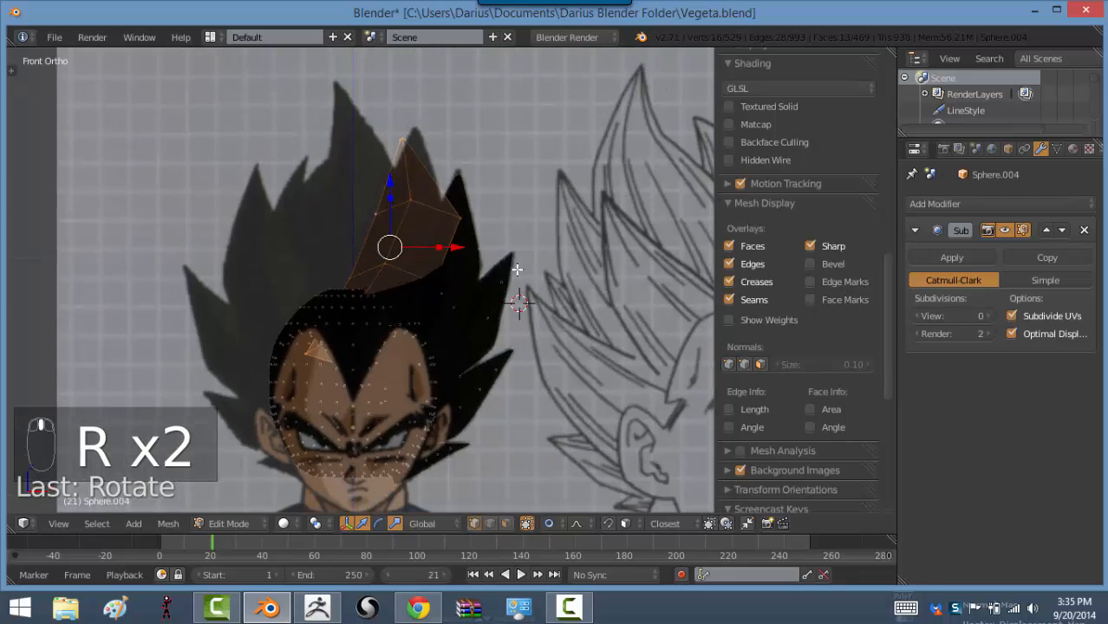
Shrink the new spike's loop behind the tip, then move the tip and that loop onto the front reference outline
{"action": "right_click", "coordinate": [462, 211]}
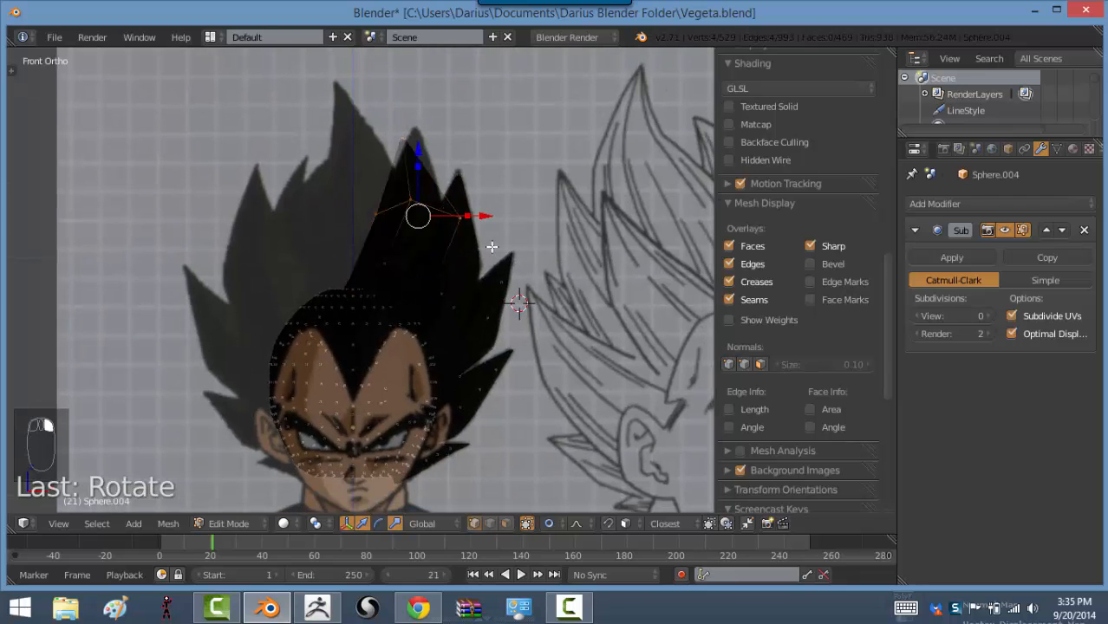
{"action": "key", "text": "s"}
{"action": "left_click", "coordinate": [444, 196]}
{"action": "middle_click_drag", "start_coordinate": [447, 200], "coordinate": [473, 227], "text": "shift"}
{"action": "right_click", "coordinate": [429, 164]}
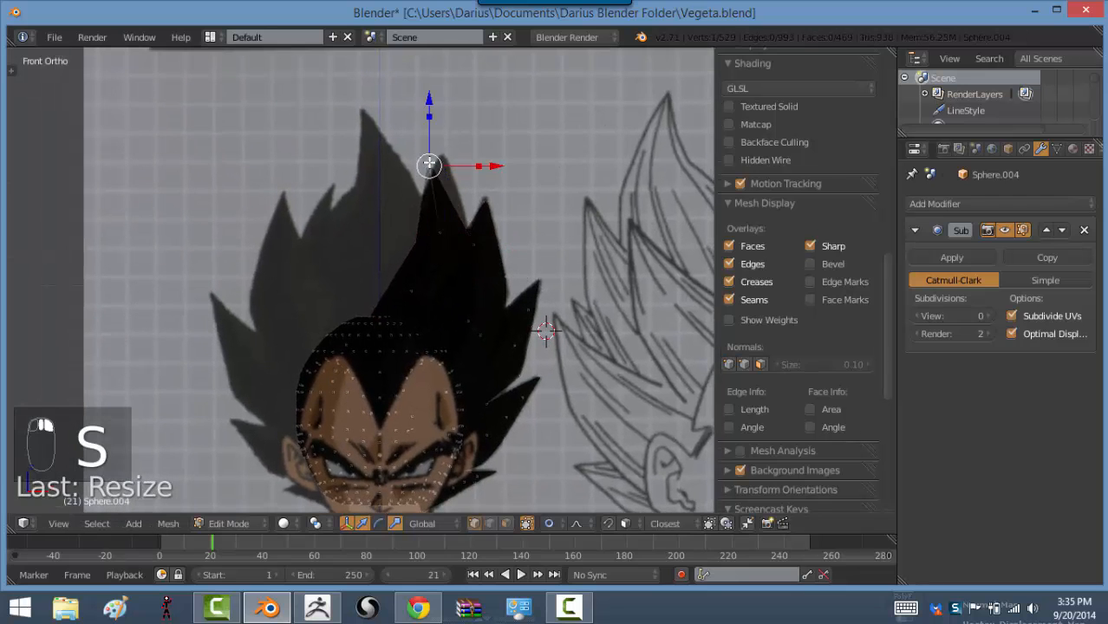
{"action": "key", "text": "g"}
{"action": "left_click", "coordinate": [442, 153]}
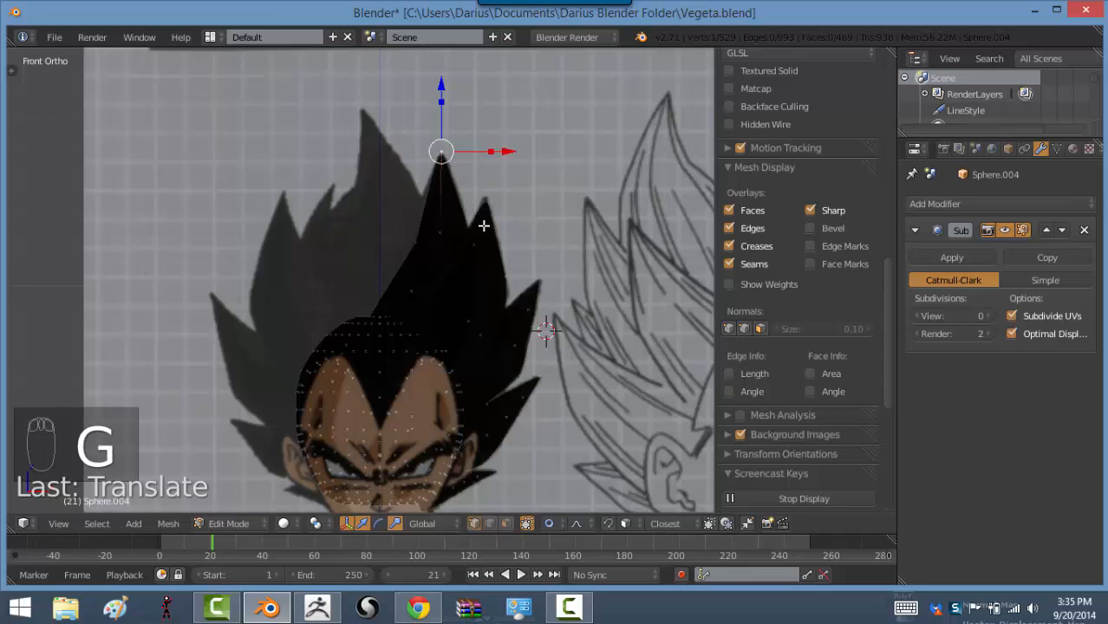
{"action": "key", "text": "g"}
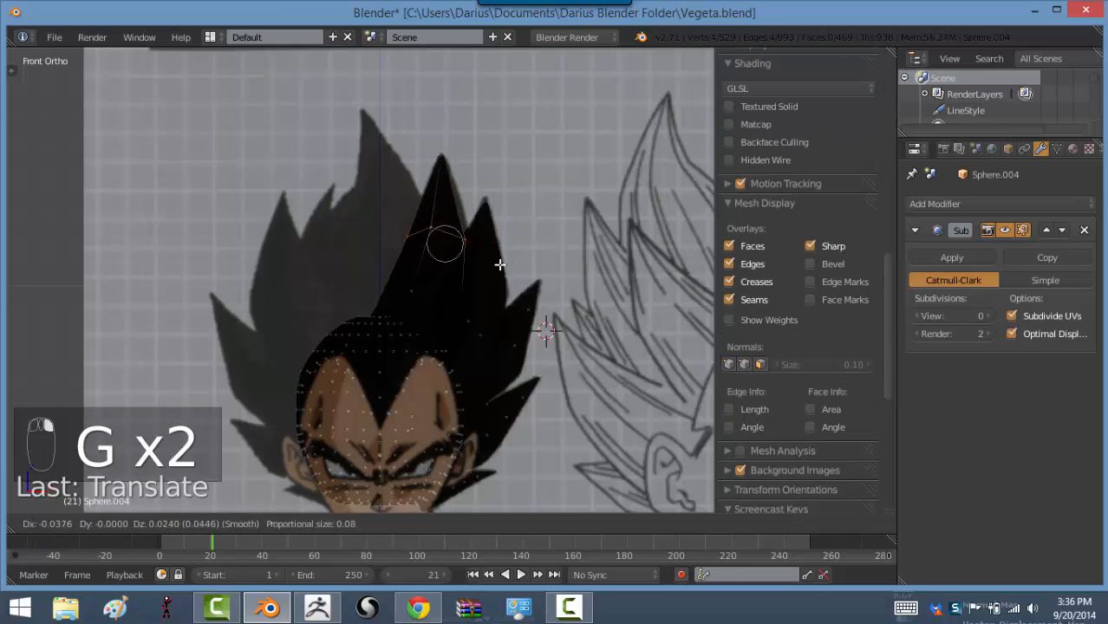
{"action": "left_click", "coordinate": [504, 253]}
{"action": "scroll", "coordinate": [443, 357], "scroll_direction": "up", "scroll_amount": 4}
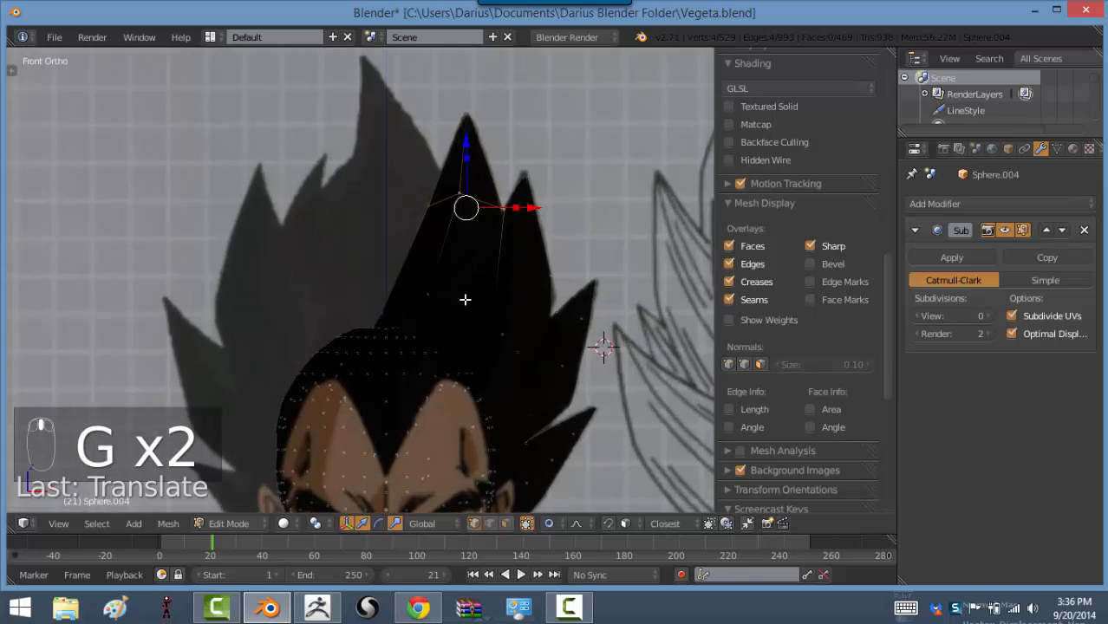
Select the whole new spike and flip it along the Y axis in side view using a negative scale
{"action": "scroll", "coordinate": [495, 267], "scroll_direction": "down", "scroll_amount": 5}
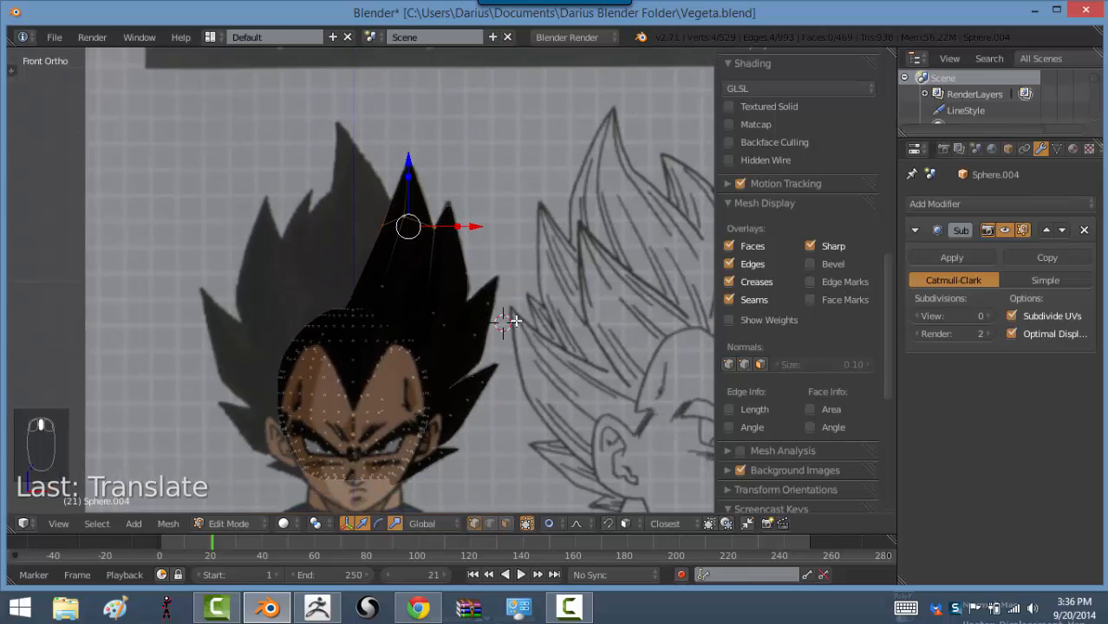
{"action": "middle_click_drag", "start_coordinate": [477, 320], "coordinate": [418, 292]}
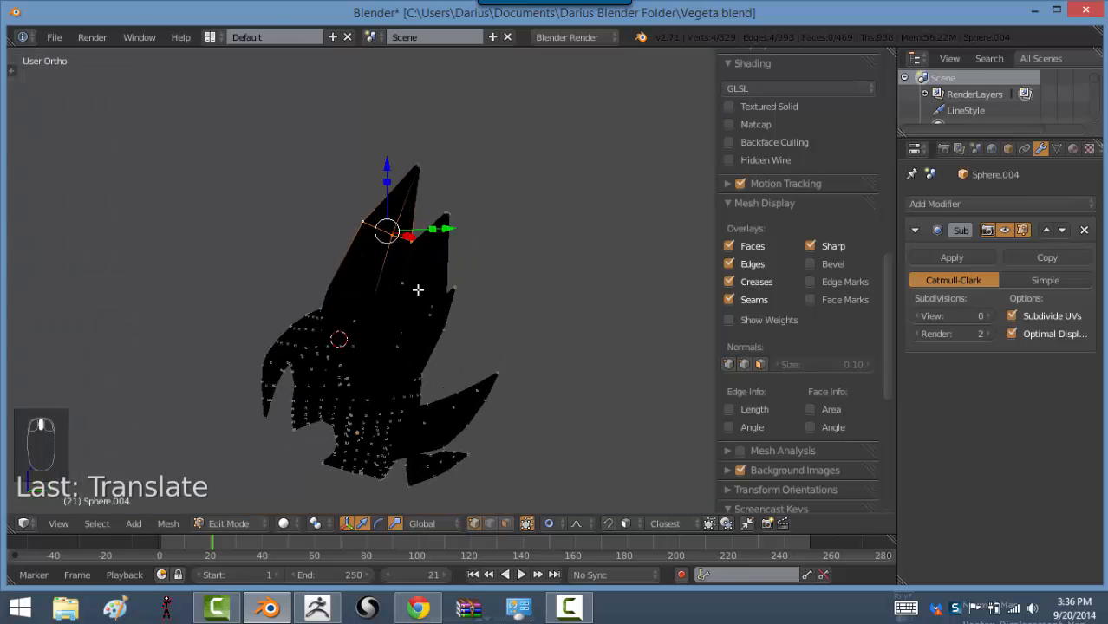
{"action": "key", "text": "KP_3"}
{"action": "key", "text": "ctrl+l"}
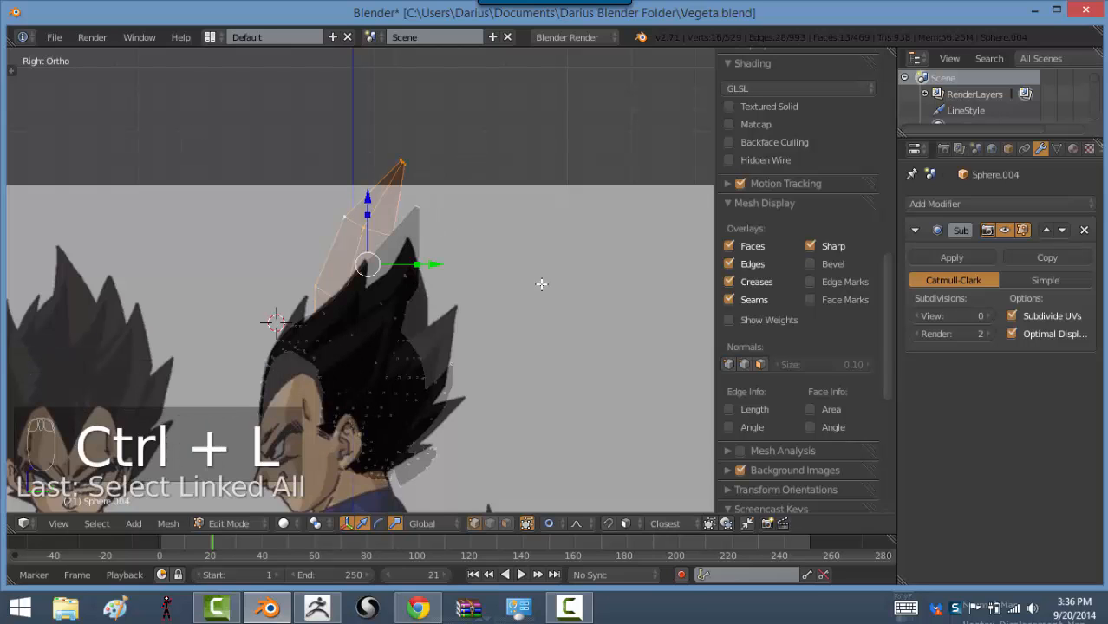
{"action": "middle_click_drag", "start_coordinate": [475, 292], "coordinate": [505, 284], "text": "shift"}
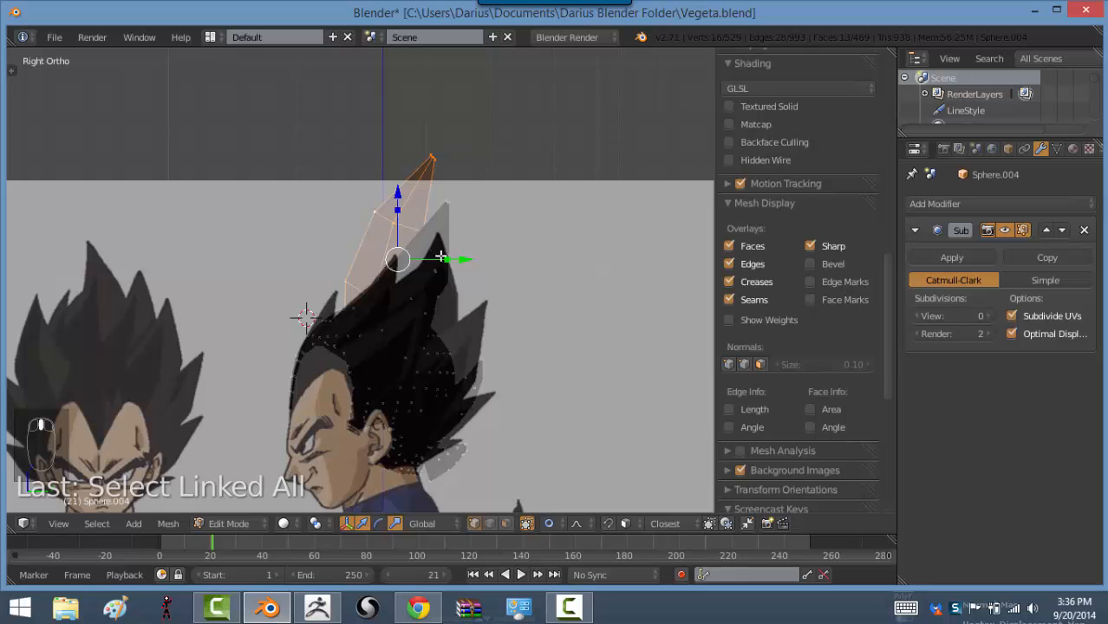
{"action": "key", "text": "s"}
{"action": "key", "text": "y"}
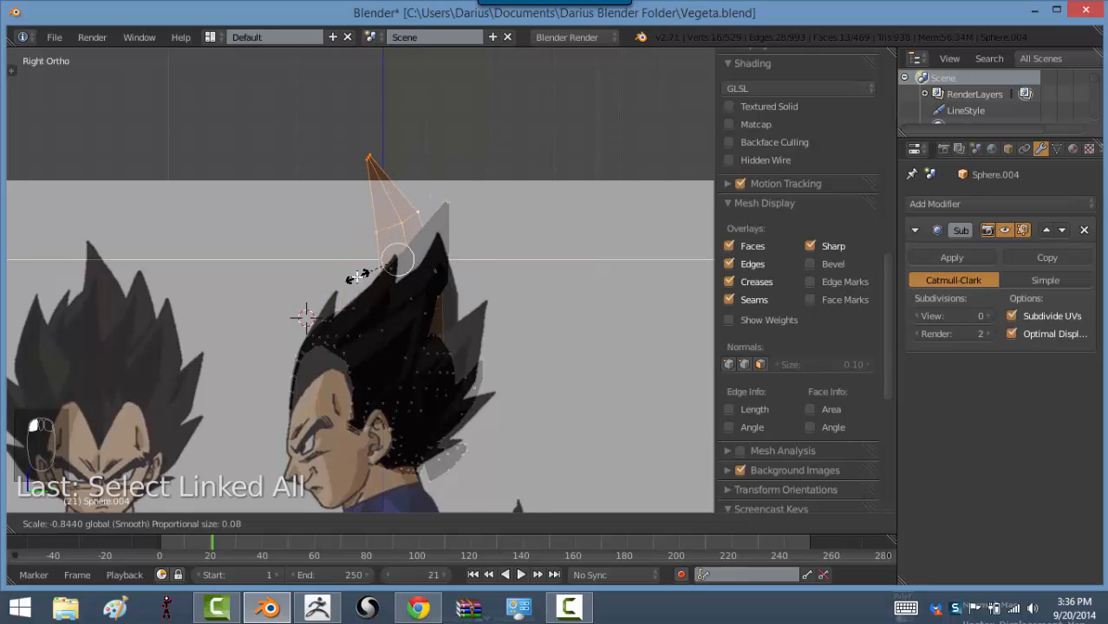
{"action": "left_click", "coordinate": [347, 278]}
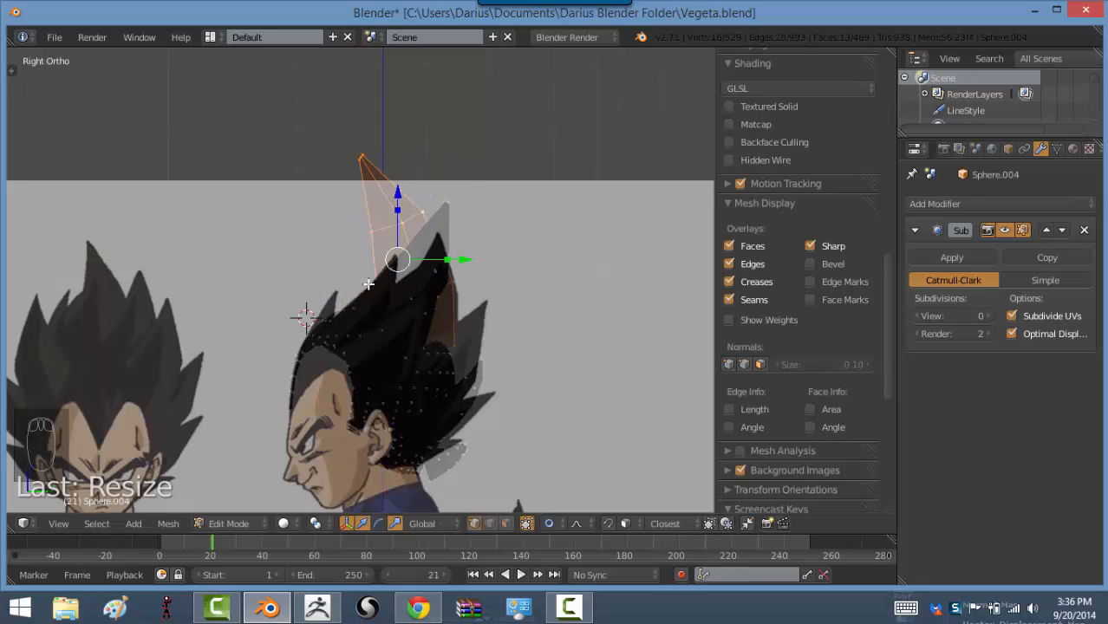
{"action": "key", "text": "KP_1"}
{"action": "key", "text": "KP_3"}
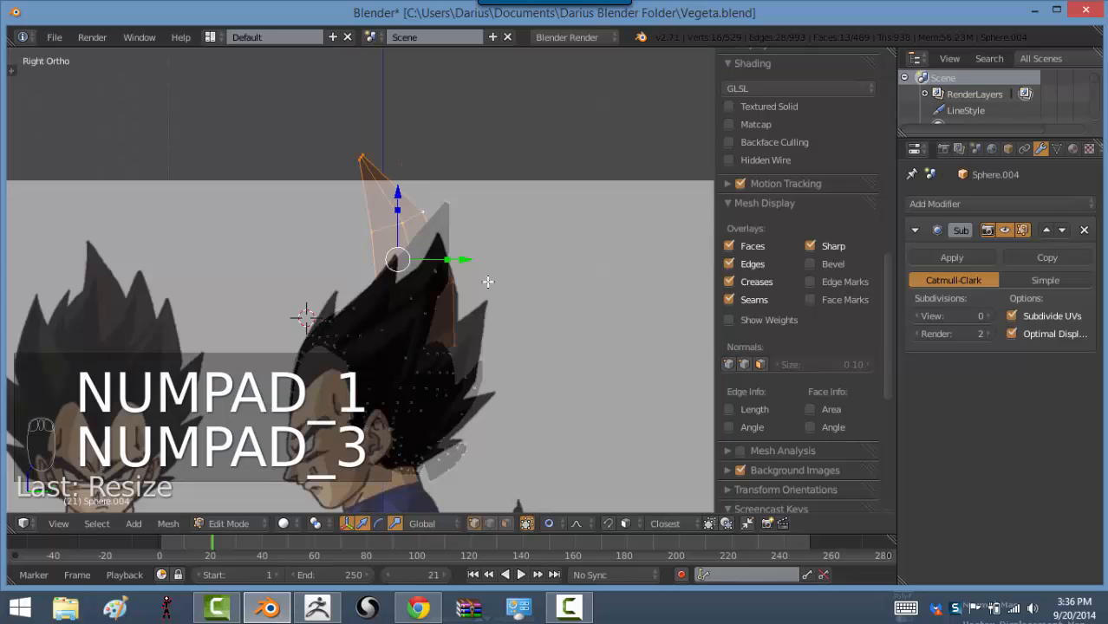
Select the flipped spike's two lower loops and move them along Y toward the front of the head
{"action": "right_click", "coordinate": [449, 282], "text": "alt"}
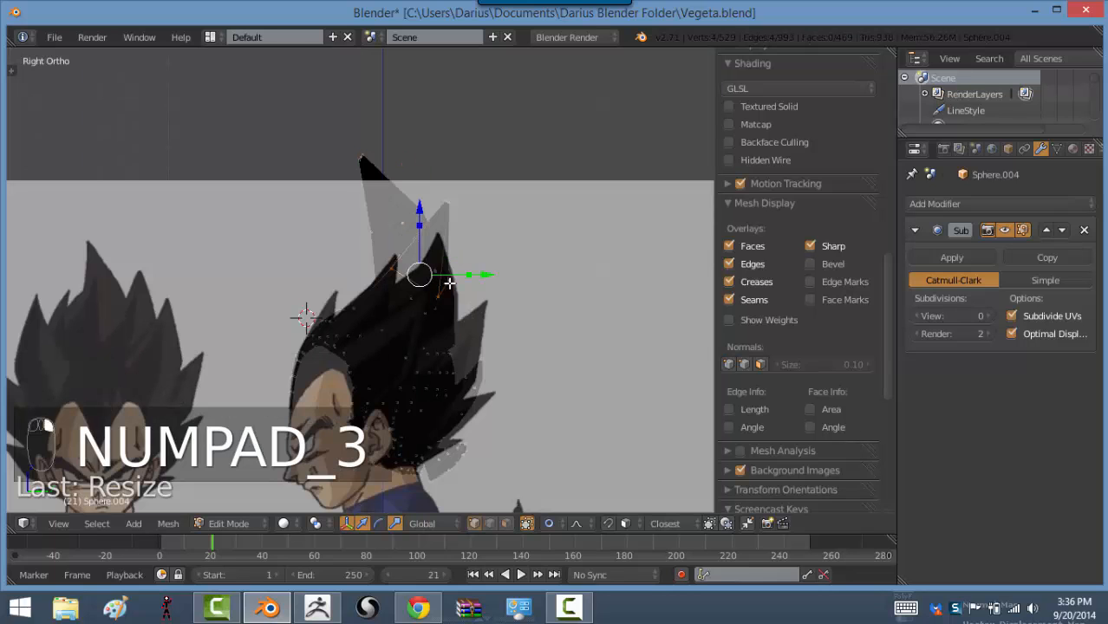
{"action": "right_click", "coordinate": [450, 284], "text": "alt"}
{"action": "right_click", "coordinate": [452, 343], "text": "alt"}
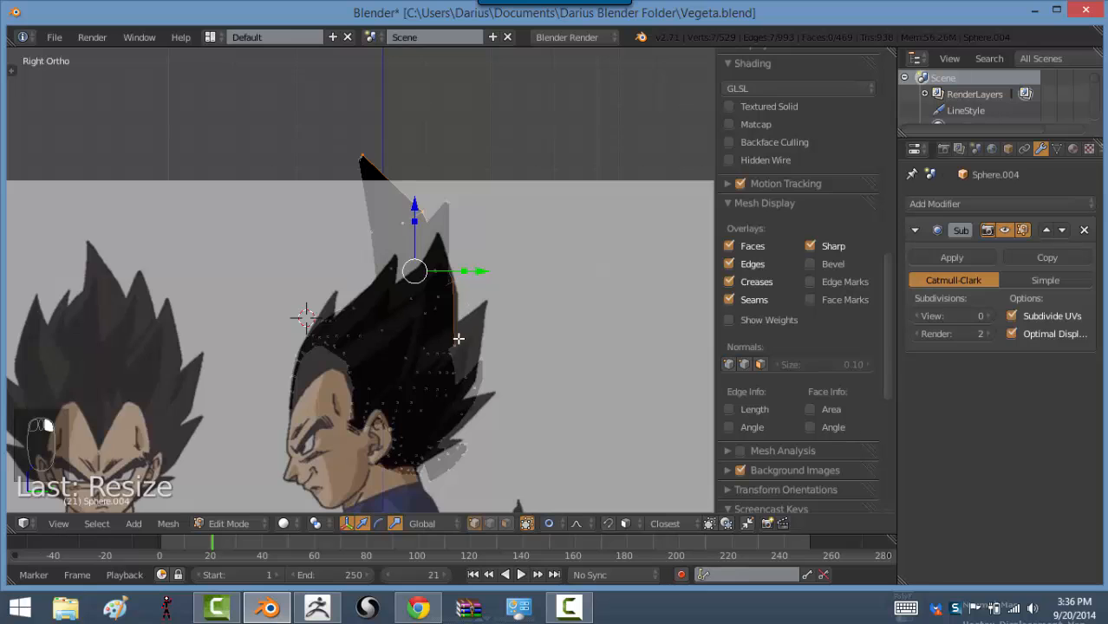
{"action": "key", "text": "ctrl+z"}
{"action": "scroll", "coordinate": [586, 412], "scroll_direction": "up", "scroll_amount": 5}
{"action": "right_click", "coordinate": [599, 452], "text": "alt+shift"}
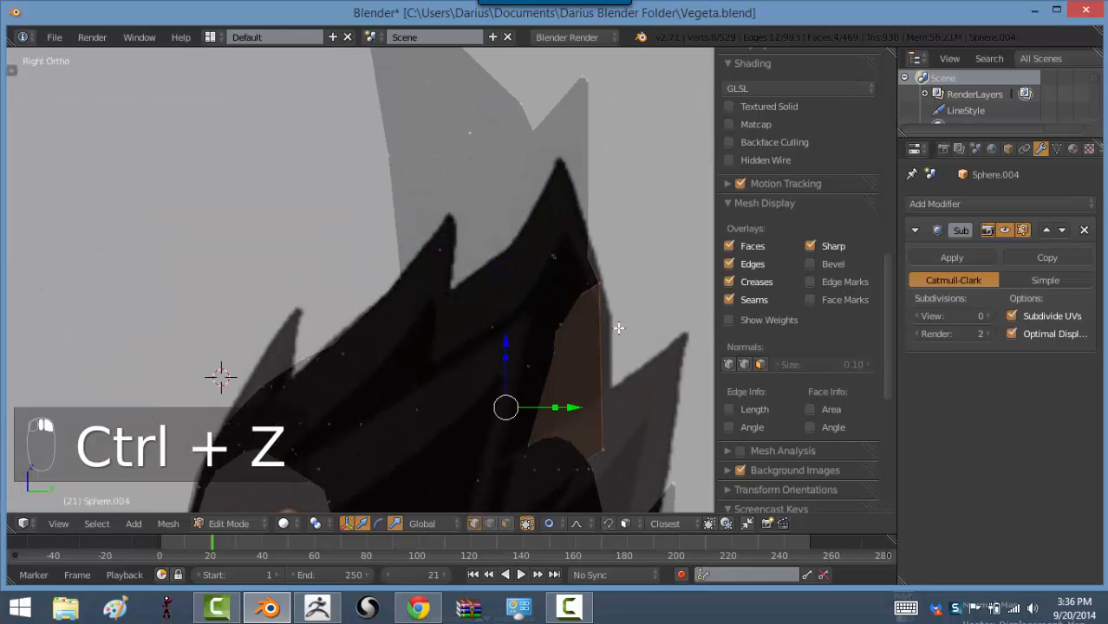
{"action": "left_click_drag", "start_coordinate": [583, 404], "coordinate": [457, 425]}
Shift the loop behind the spike's tip forward along Y, then move it together with the tip toward the back
{"action": "right_click", "coordinate": [431, 153], "text": "alt"}
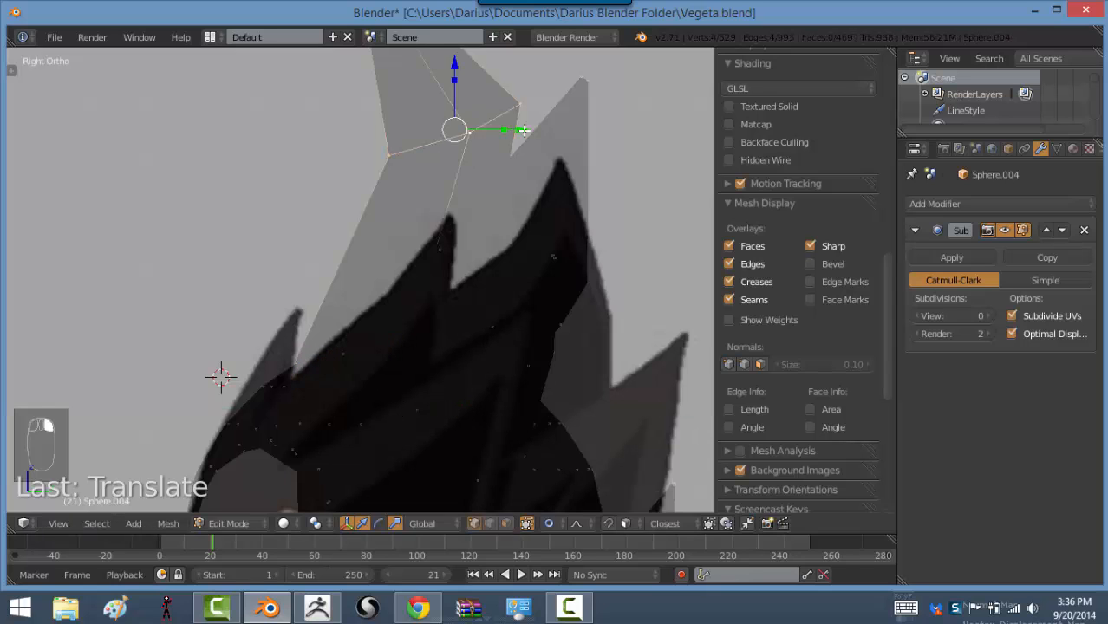
{"action": "left_click_drag", "start_coordinate": [524, 131], "coordinate": [457, 162]}
{"action": "middle_click_drag", "start_coordinate": [463, 115], "coordinate": [486, 244], "text": "shift"}
{"action": "key", "text": "z"}
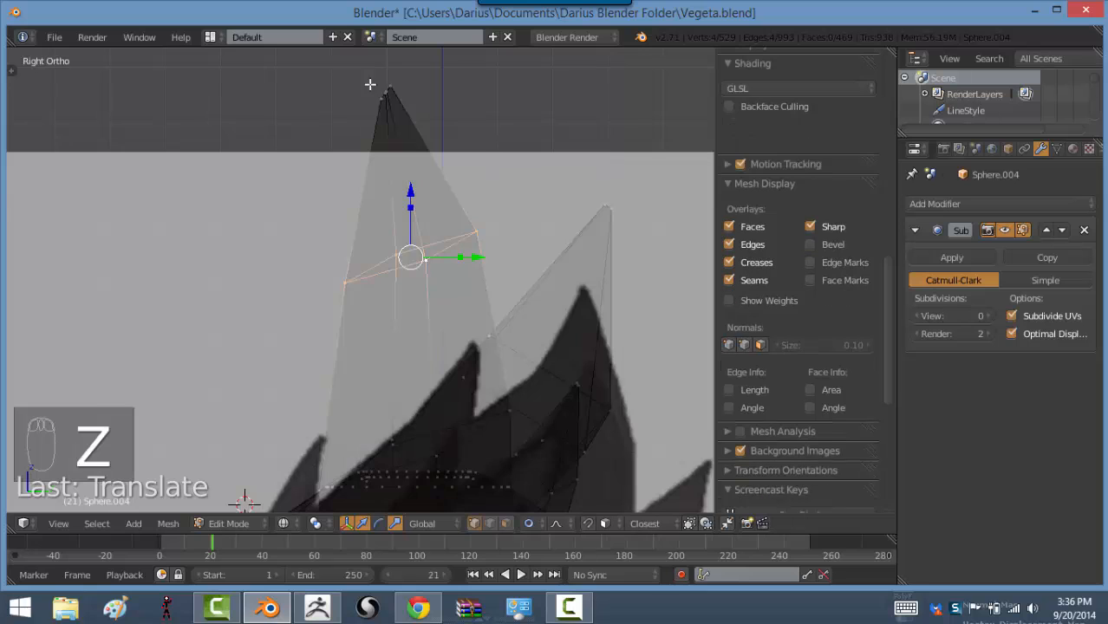
{"action": "key", "text": "b"}
{"action": "left_click_drag", "start_coordinate": [373, 79], "coordinate": [483, 135]}
{"action": "left_click_drag", "start_coordinate": [471, 175], "coordinate": [549, 169]}
Move the spike's loop above the base slightly toward the back along Y and return to solid shading
{"action": "right_click", "coordinate": [486, 422], "text": "alt"}
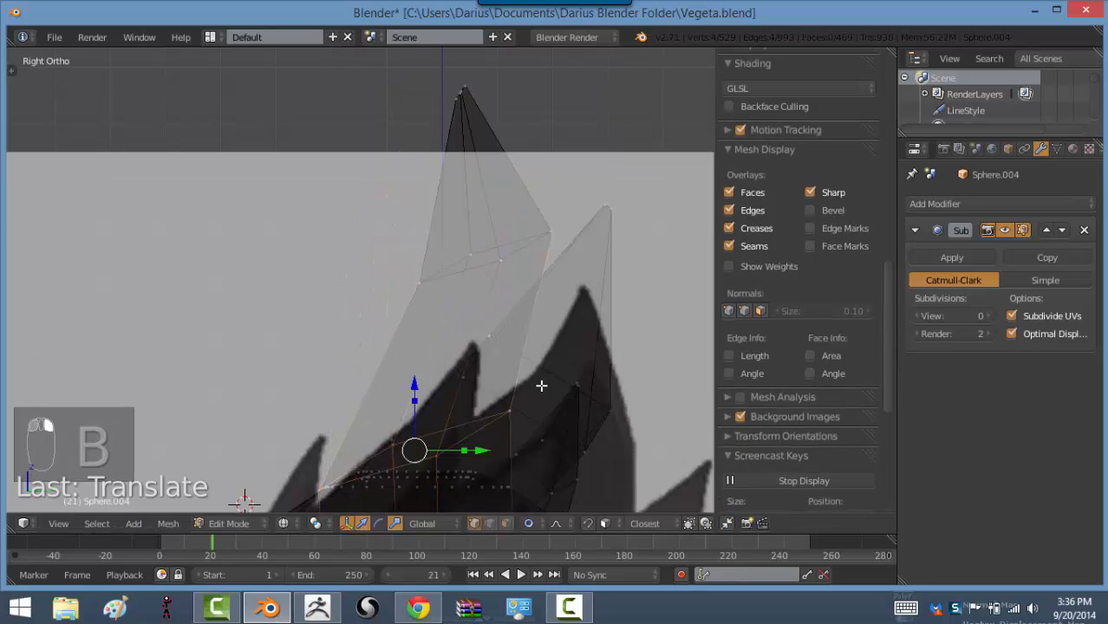
{"action": "left_click", "coordinate": [493, 451]}
{"action": "left_click_drag", "start_coordinate": [480, 452], "coordinate": [530, 435]}
{"action": "scroll", "coordinate": [387, 351], "scroll_direction": "down", "scroll_amount": 2}
{"action": "key", "text": "KP_1"}
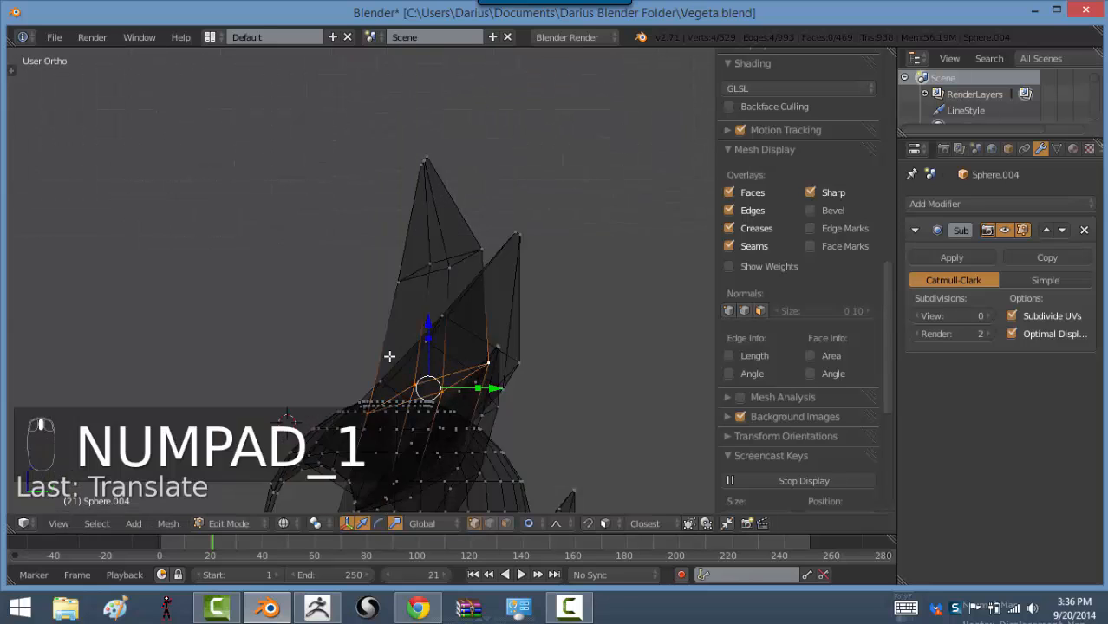
{"action": "key", "text": "z"}
{"action": "key", "text": "KP_3"}
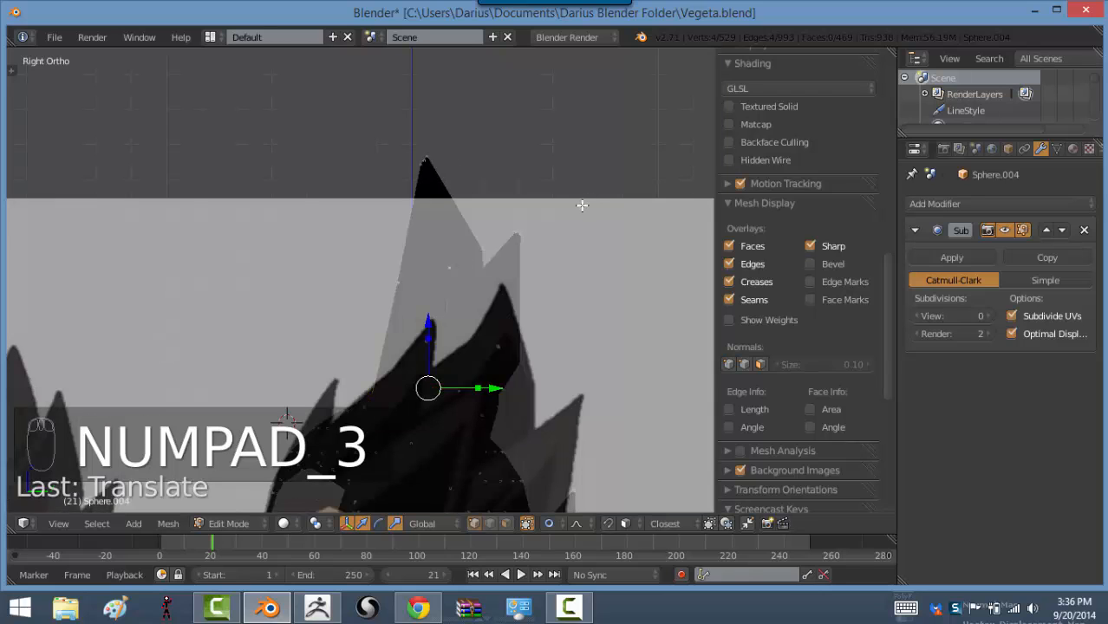
Duplicate the finished spike in front view, place the copy near the head's centre, and rotate it upright for the tallest reference spike
{"action": "key", "text": "KP_1"}
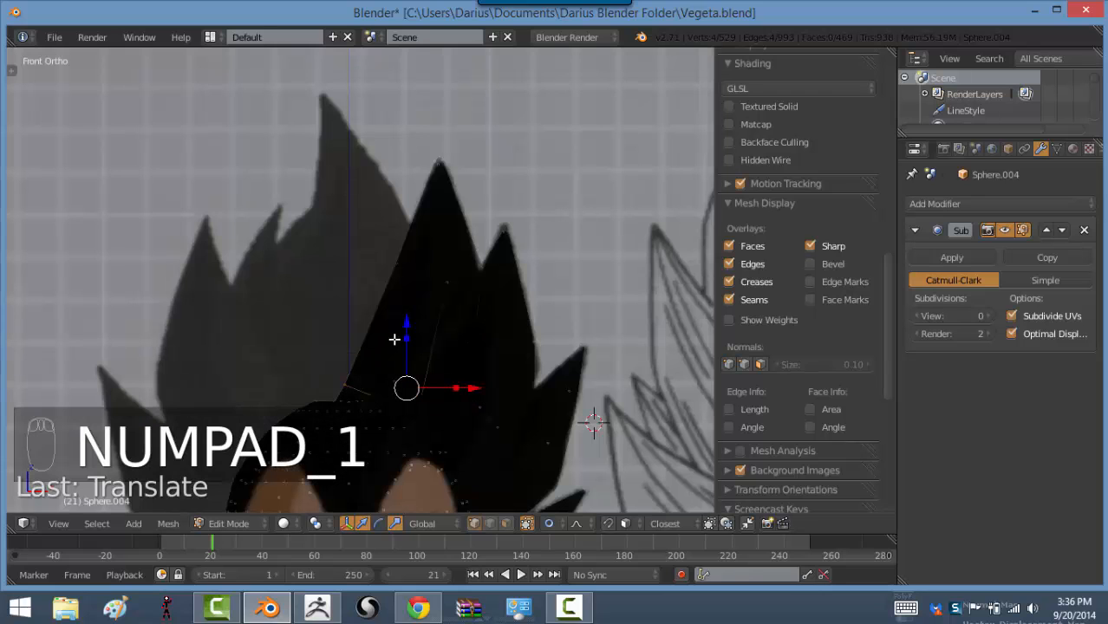
{"action": "scroll", "coordinate": [426, 442], "scroll_direction": "down", "scroll_amount": 5}
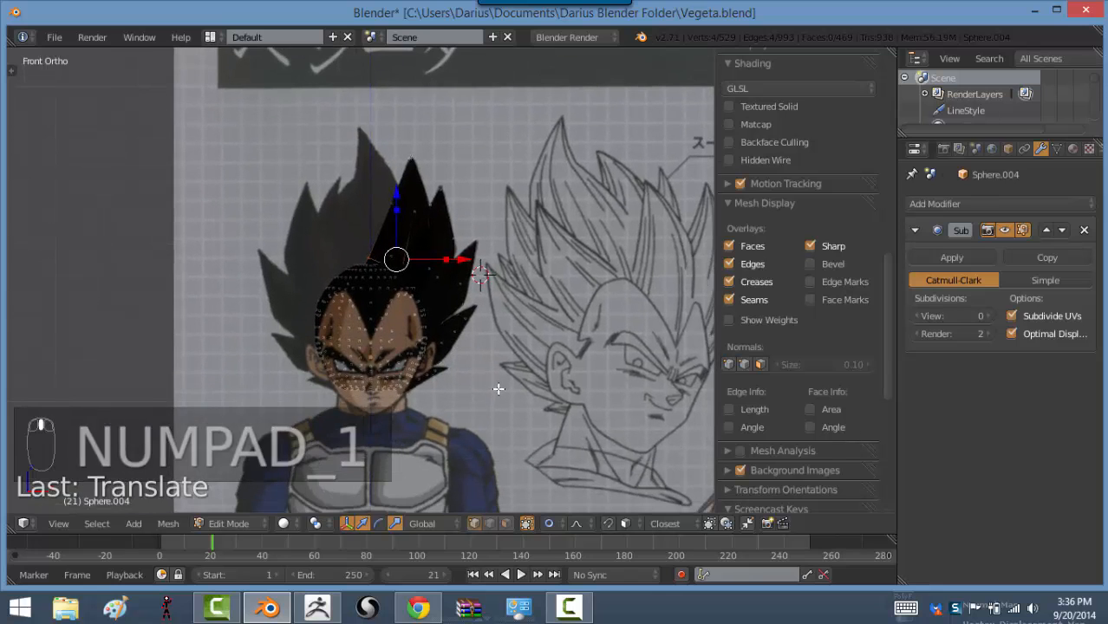
{"action": "scroll", "coordinate": [498, 390], "scroll_direction": "up", "scroll_amount": 3}
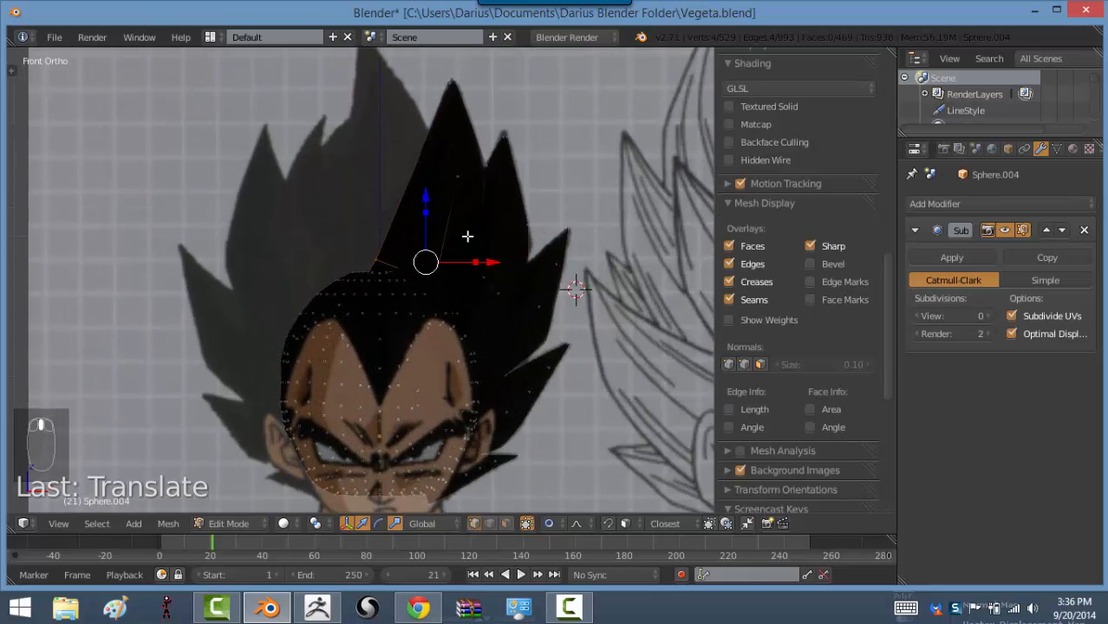
{"action": "right_click", "coordinate": [426, 160]}
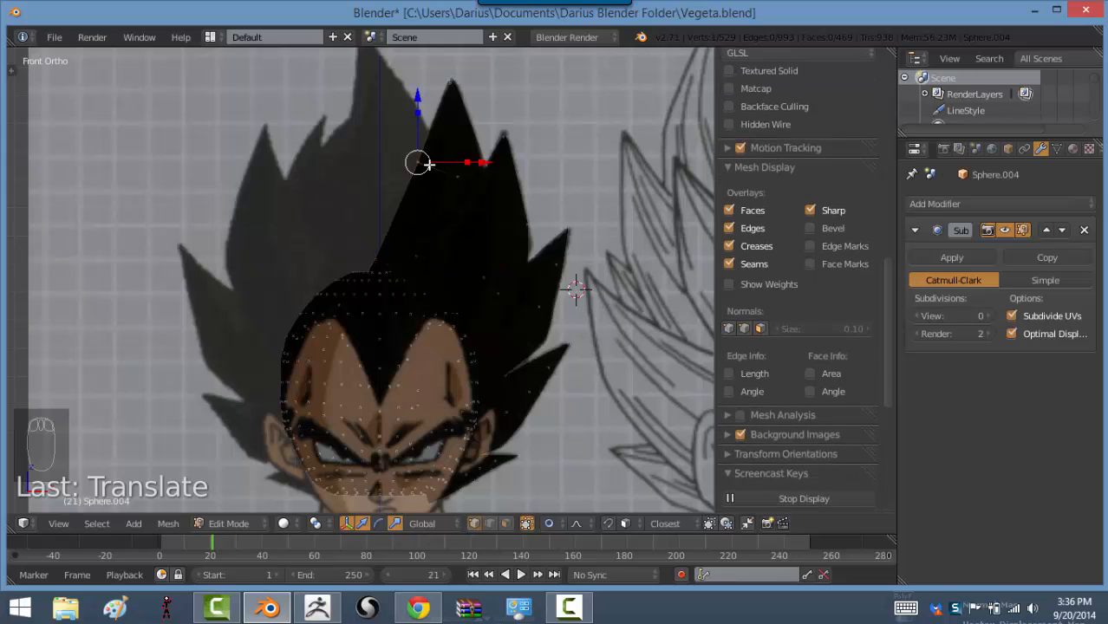
{"action": "key", "text": "ctrl+l"}
{"action": "key", "text": "shift+d"}
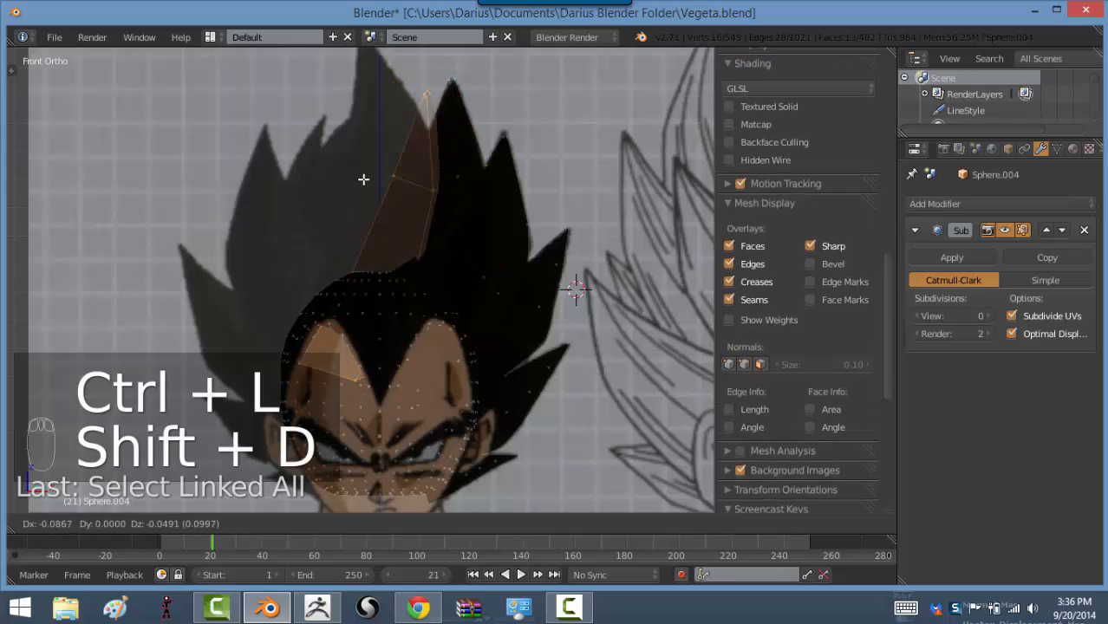
{"action": "left_click", "coordinate": [372, 183]}
{"action": "key", "text": "r"}
{"action": "key", "text": "r"}
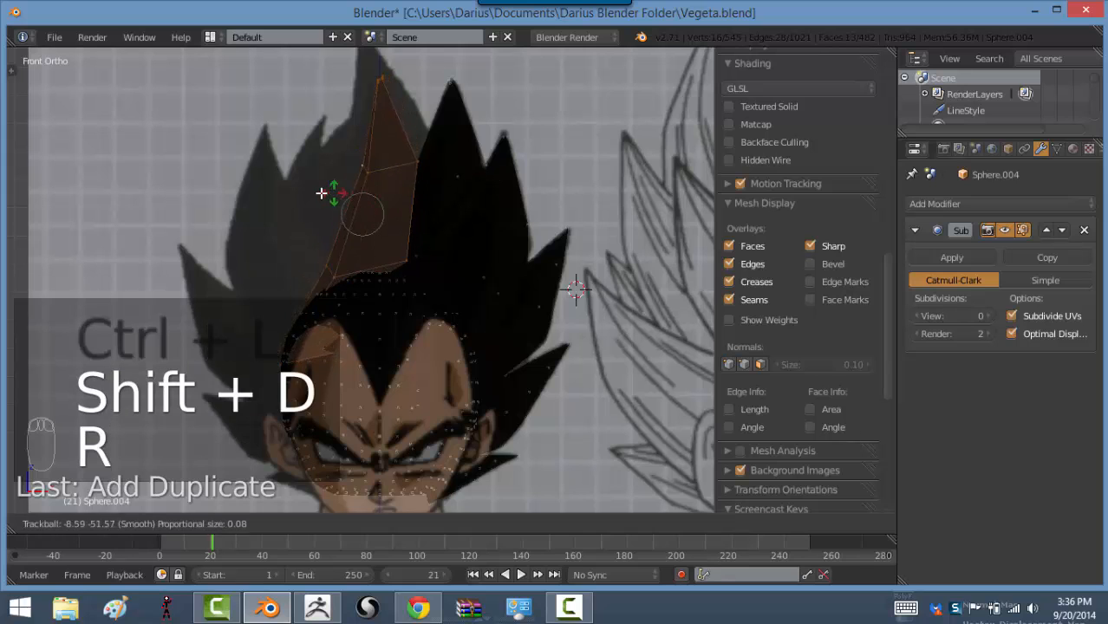
{"action": "left_click", "coordinate": [203, 197]}
{"action": "key", "text": "r"}
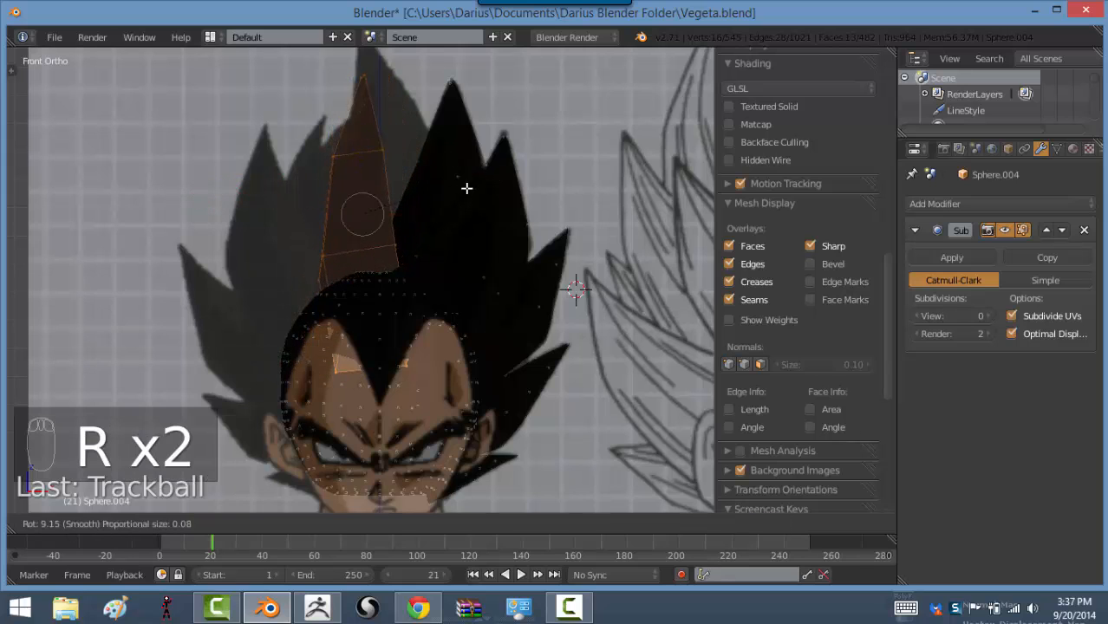
{"action": "left_click", "coordinate": [406, 206]}
Scale the central spike copy wider along the X axis and move it up toward the tallest reference spike
{"action": "key", "text": "s"}
{"action": "key", "text": "x"}
{"action": "left_click", "coordinate": [454, 211]}
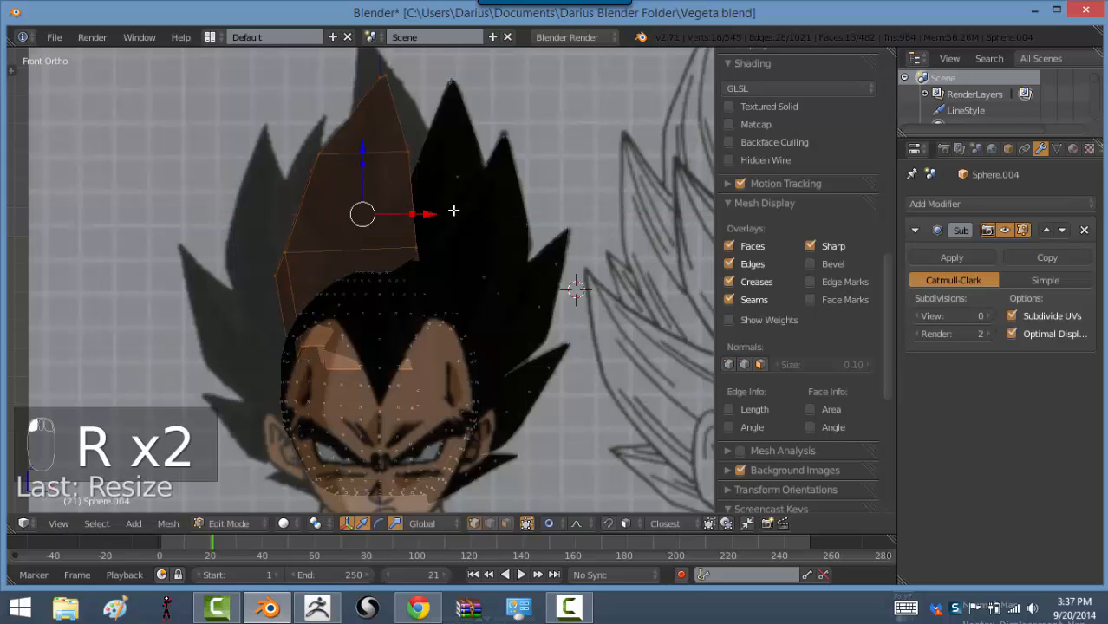
{"action": "key", "text": "g"}
{"action": "left_click", "coordinate": [469, 191]}
In the right side view with wireframe shading, enlarge the central spike's base loop and move it forward and slightly down into the head
{"action": "key", "text": "KP_3"}
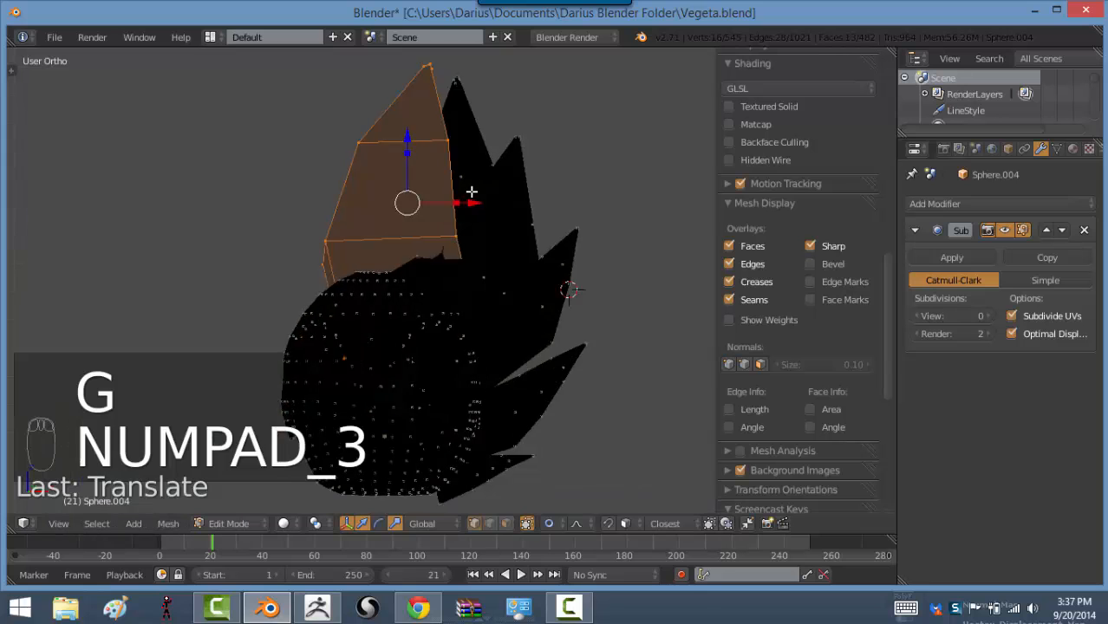
{"action": "key", "text": "z"}
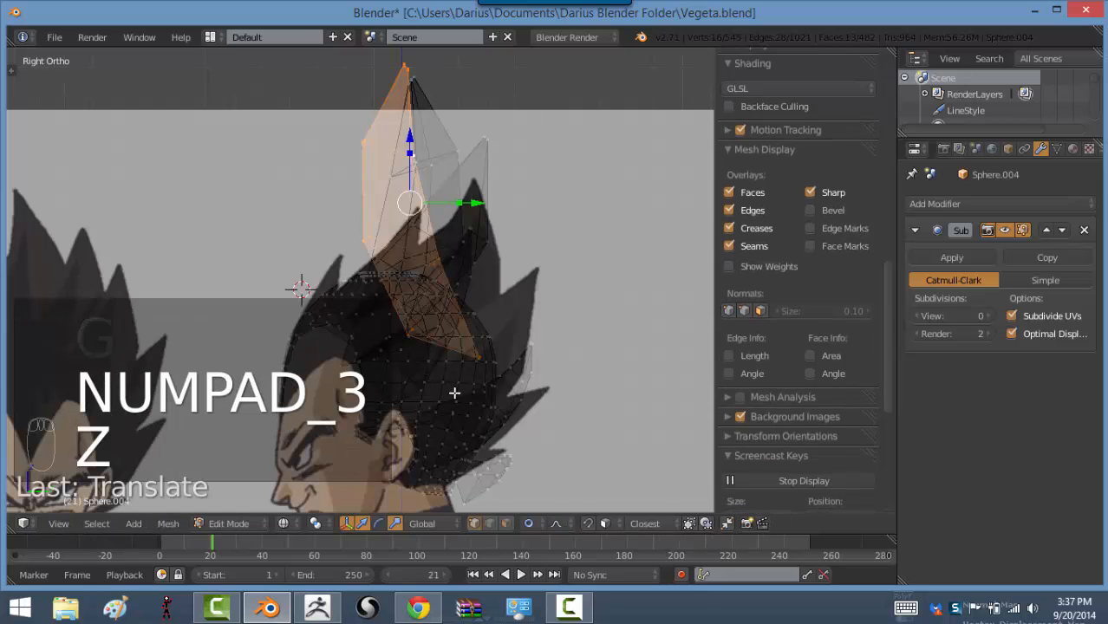
{"action": "scroll", "coordinate": [385, 317], "scroll_direction": "up", "scroll_amount": 2}
{"action": "right_click", "coordinate": [450, 364], "text": "alt"}
{"action": "right_click", "coordinate": [452, 362], "text": "alt"}
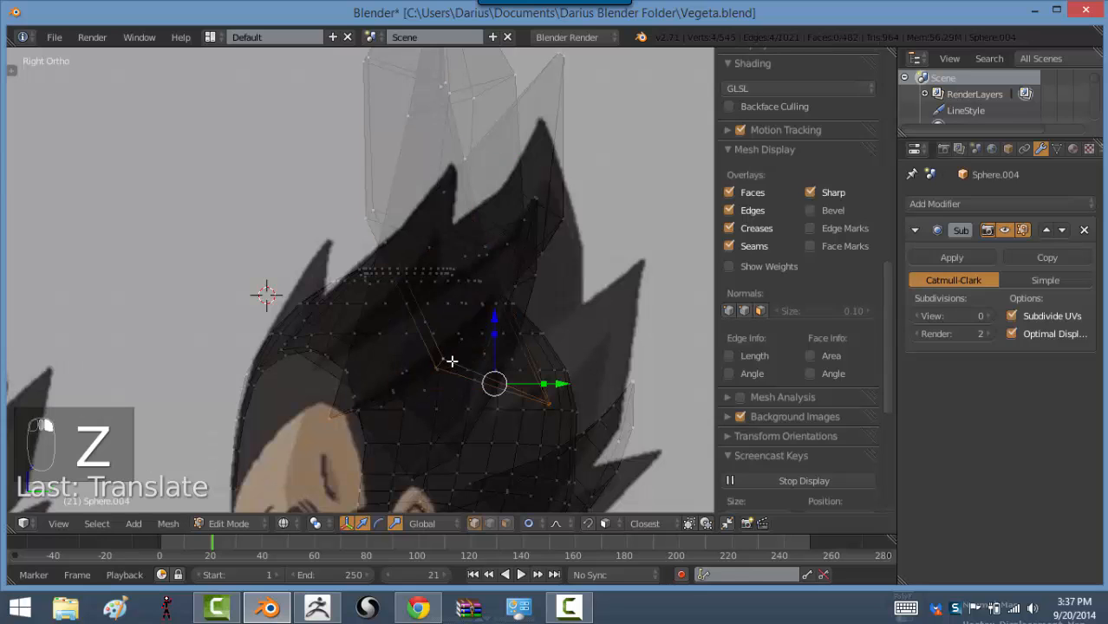
{"action": "key", "text": "s"}
{"action": "left_click", "coordinate": [564, 419]}
{"action": "key", "text": "s"}
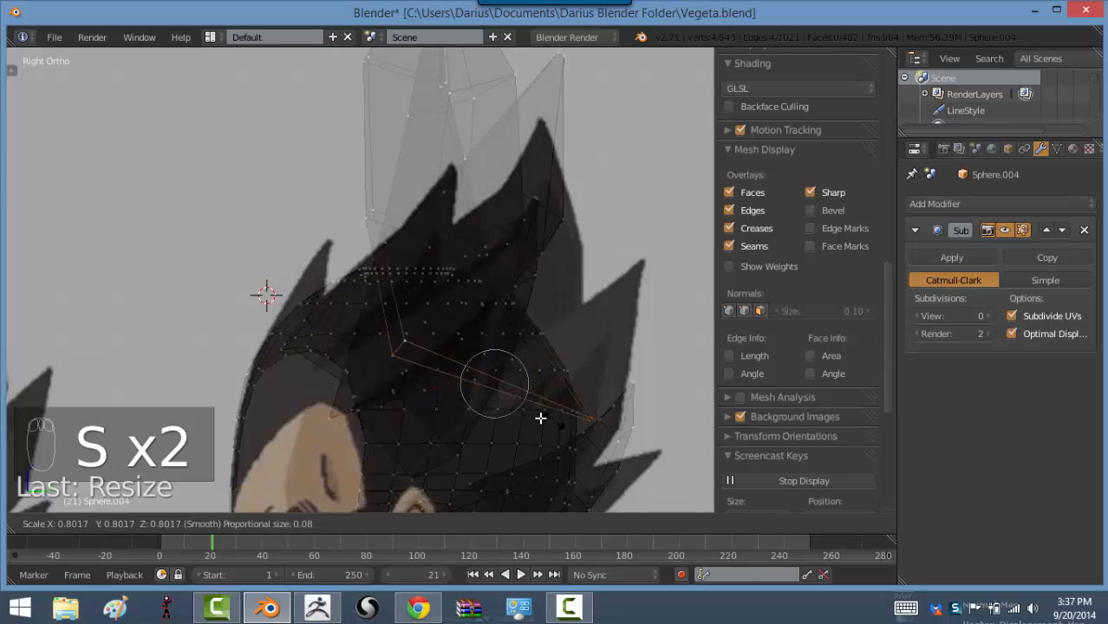
{"action": "left_click", "coordinate": [586, 419]}
{"action": "key", "text": "g"}
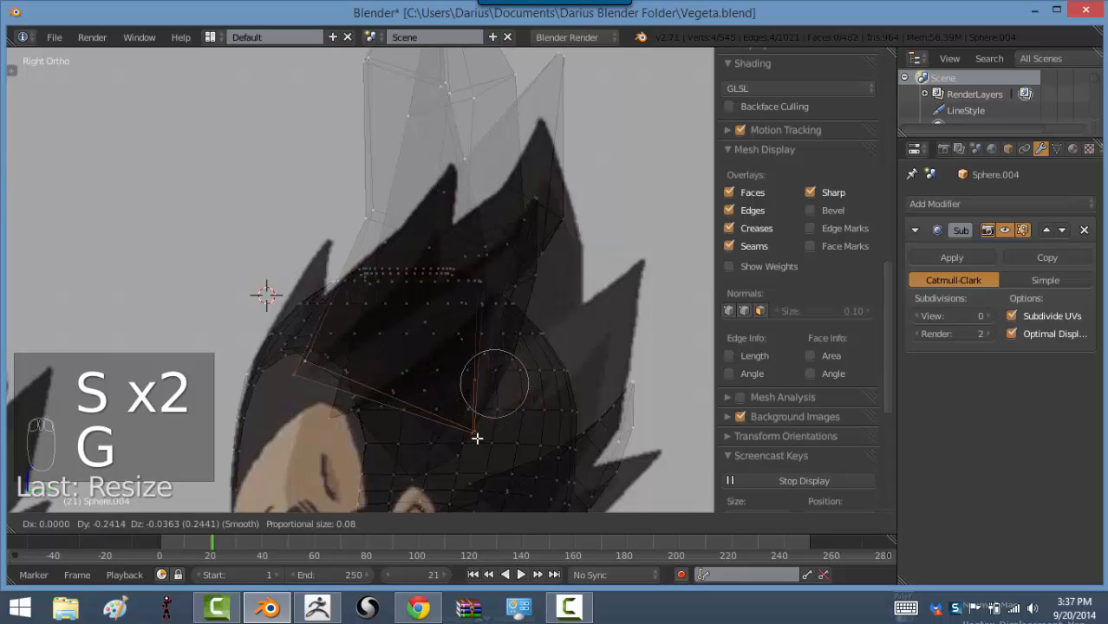
{"action": "left_click", "coordinate": [444, 445]}
Move the central spike's loop just above the base forward and slightly down toward the front hairline in side view
{"action": "right_click", "coordinate": [382, 217], "text": "alt"}
{"action": "right_click", "coordinate": [397, 225], "text": "alt"}
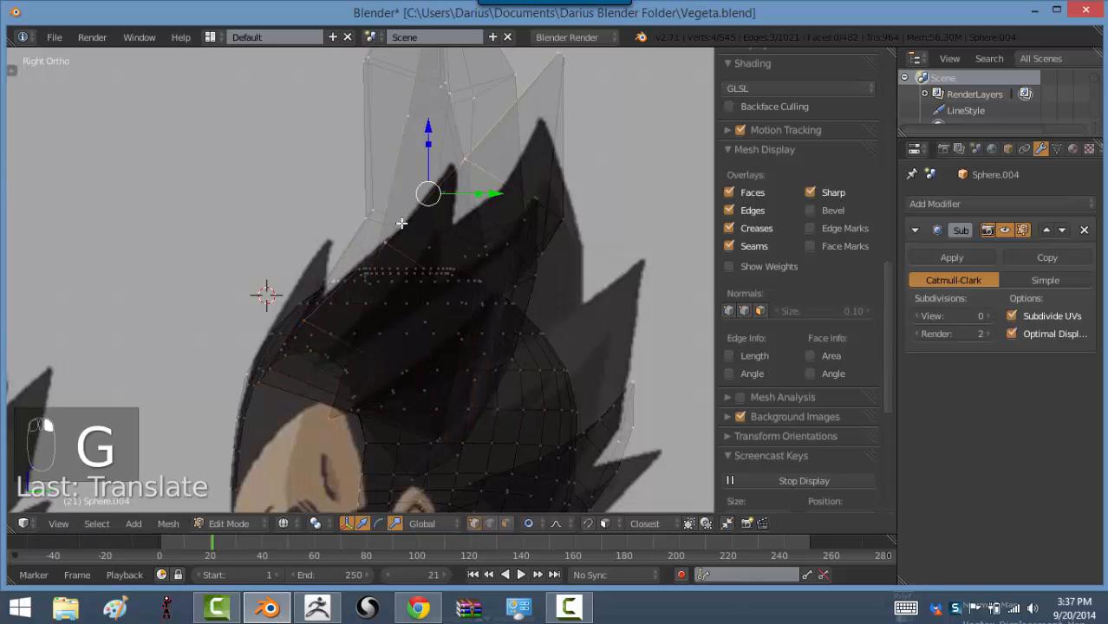
{"action": "right_click", "coordinate": [399, 218], "text": "alt"}
{"action": "key", "text": "g"}
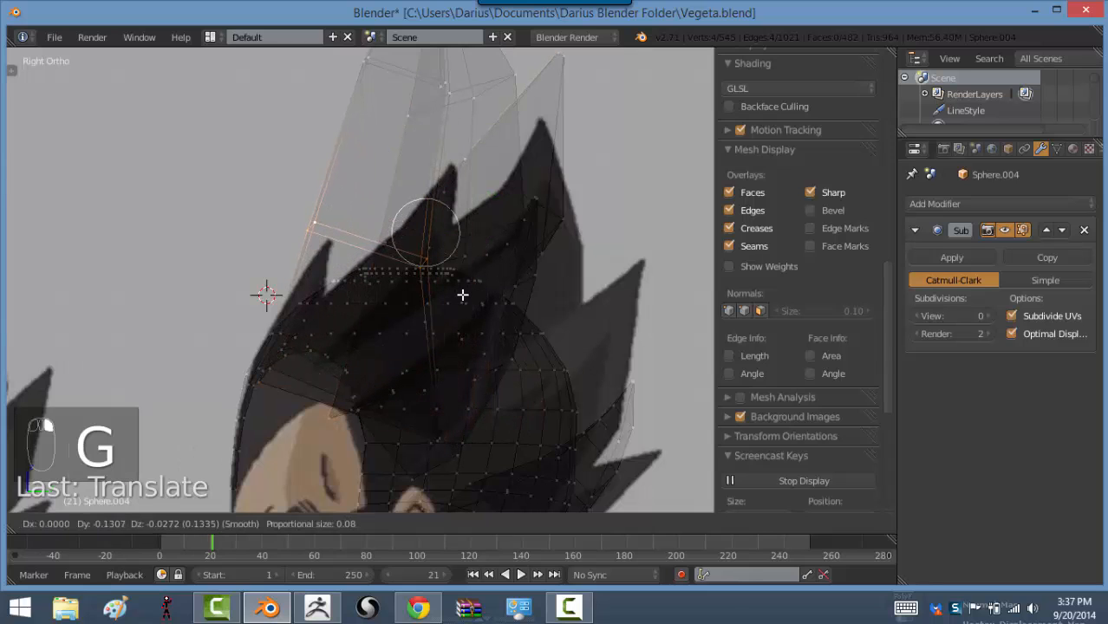
{"action": "left_click", "coordinate": [470, 300]}
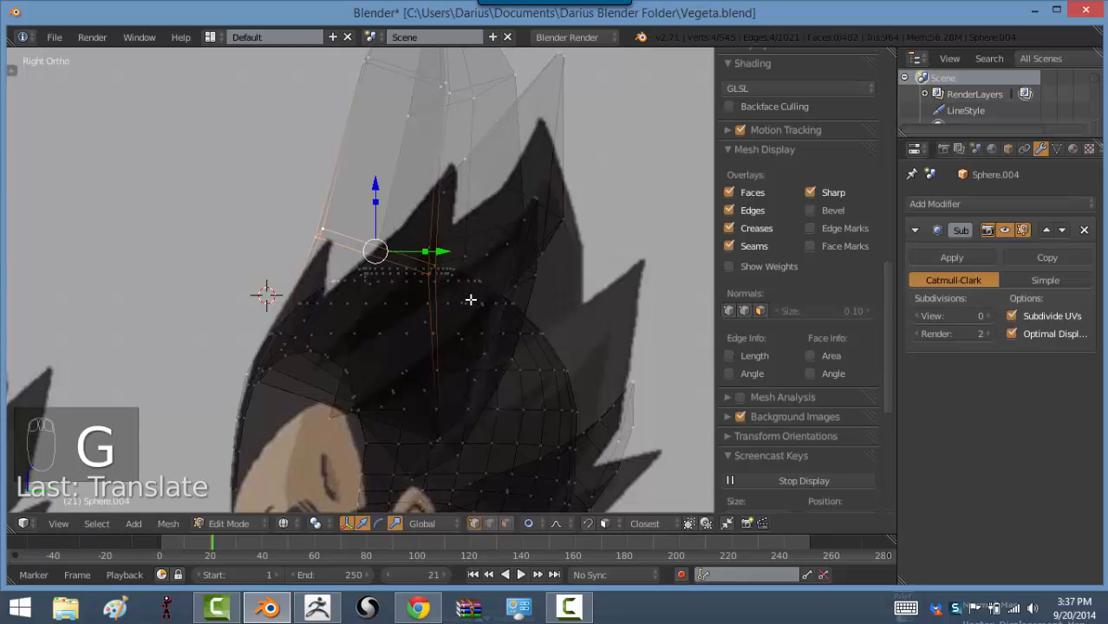
Move the loop below the central spike's tip slightly toward the back, and shift the loop above the base slightly back as well
{"action": "middle_click_drag", "start_coordinate": [425, 239], "coordinate": [432, 313], "text": "shift"}
{"action": "right_click", "coordinate": [400, 141], "text": "alt"}
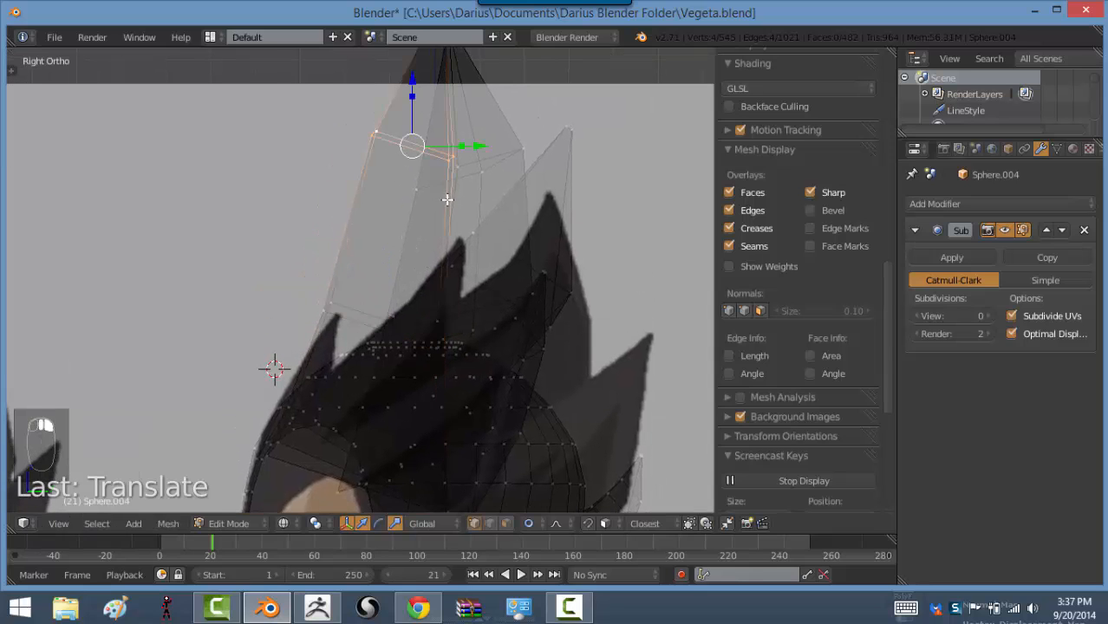
{"action": "key", "text": "g"}
{"action": "left_click", "coordinate": [483, 214]}
{"action": "right_click", "coordinate": [359, 314], "text": "alt"}
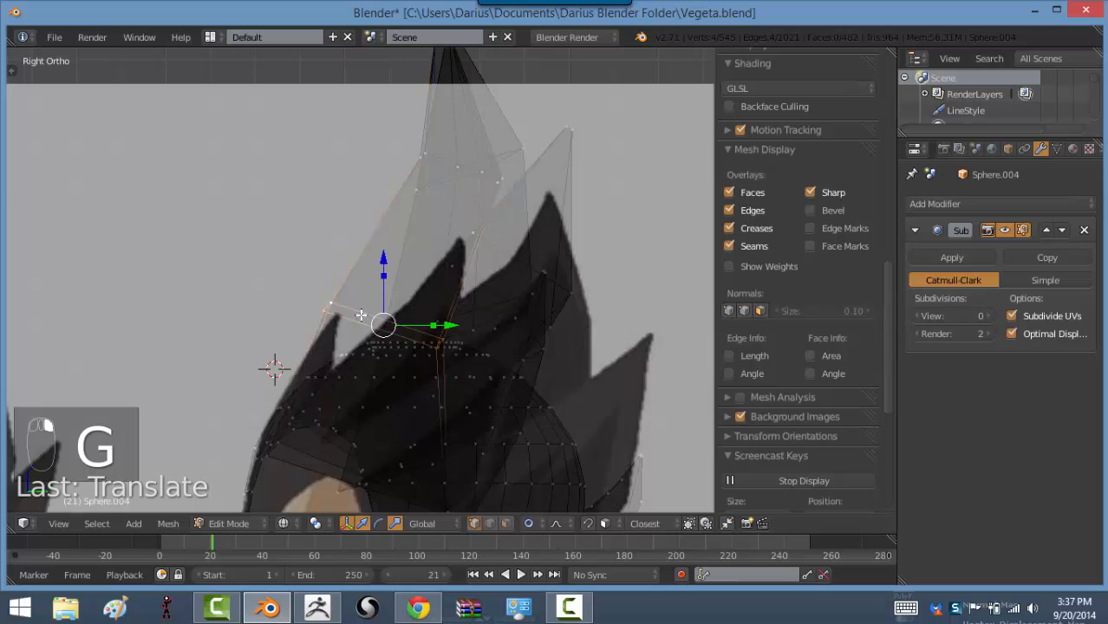
{"action": "key", "text": "g"}
{"action": "left_click", "coordinate": [419, 322]}
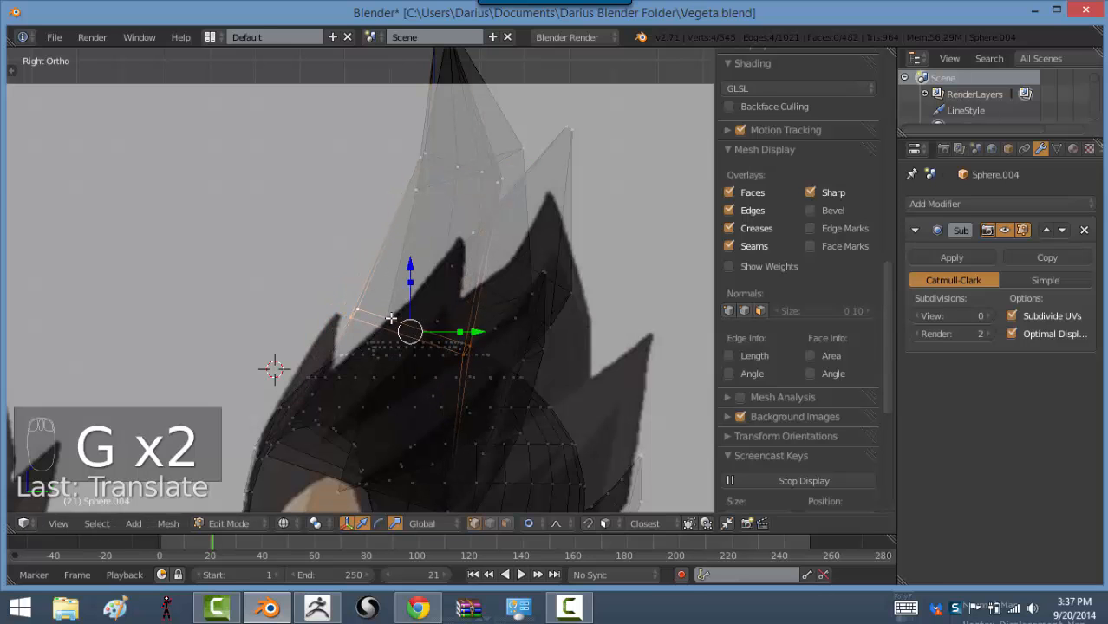
In front view, shrink the central spike's tip and move it onto the peak of the tallest reference spike
{"action": "middle_click_drag", "start_coordinate": [462, 129], "coordinate": [423, 259], "text": "shift"}
{"action": "middle_click_drag", "start_coordinate": [420, 194], "coordinate": [574, 252]}
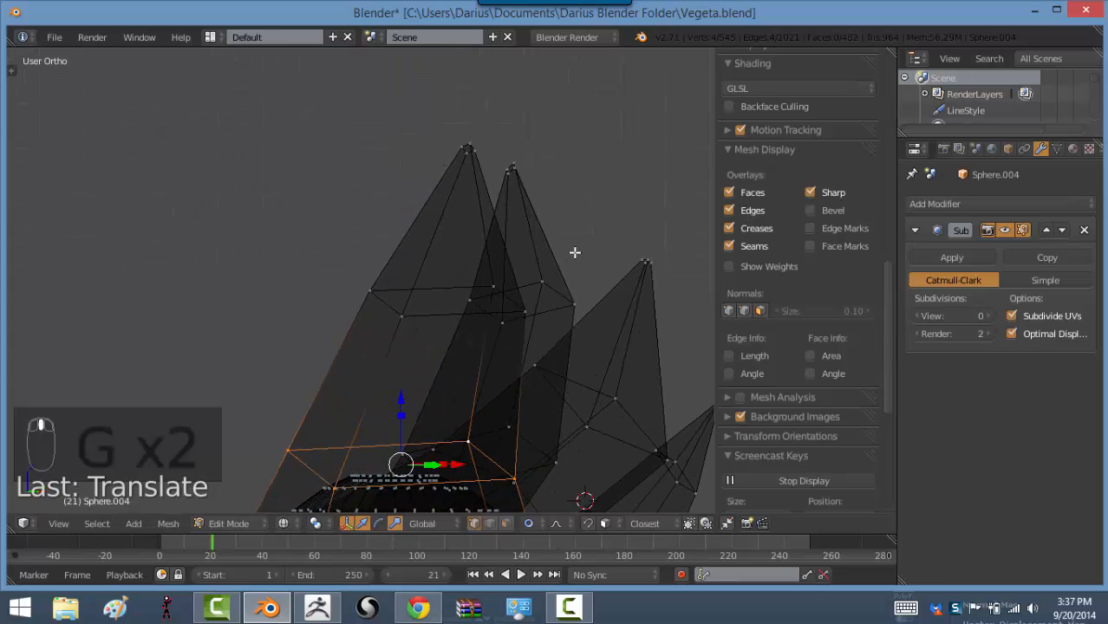
{"action": "key", "text": "KP_1"}
{"action": "key", "text": "a"}
{"action": "key", "text": "a"}
{"action": "key", "text": "b"}
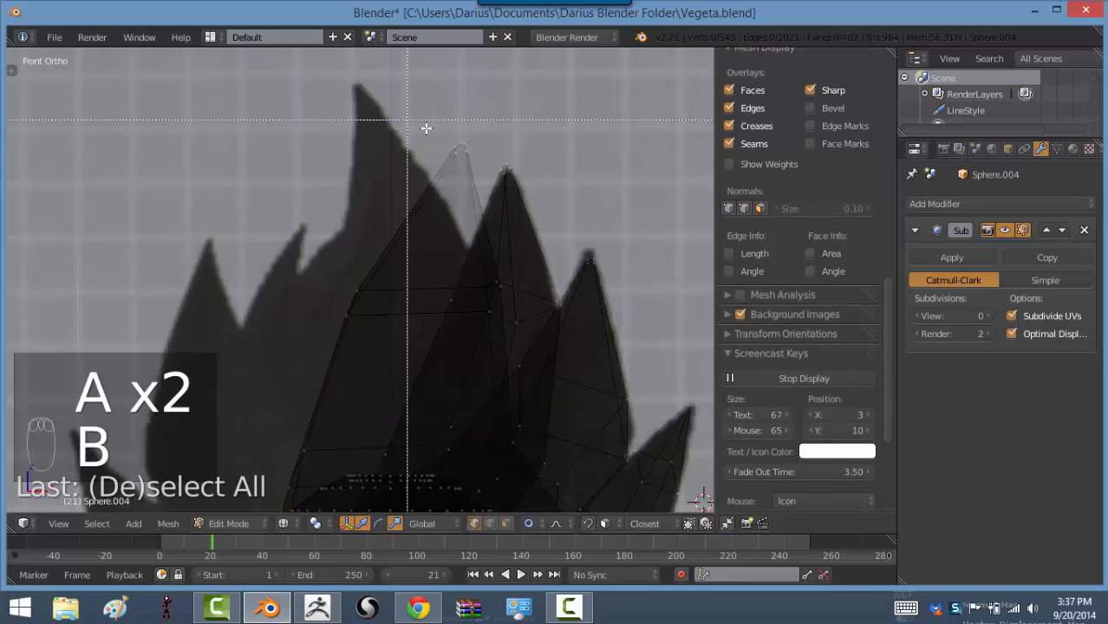
{"action": "left_click_drag", "start_coordinate": [426, 124], "coordinate": [490, 172]}
{"action": "key", "text": "s"}
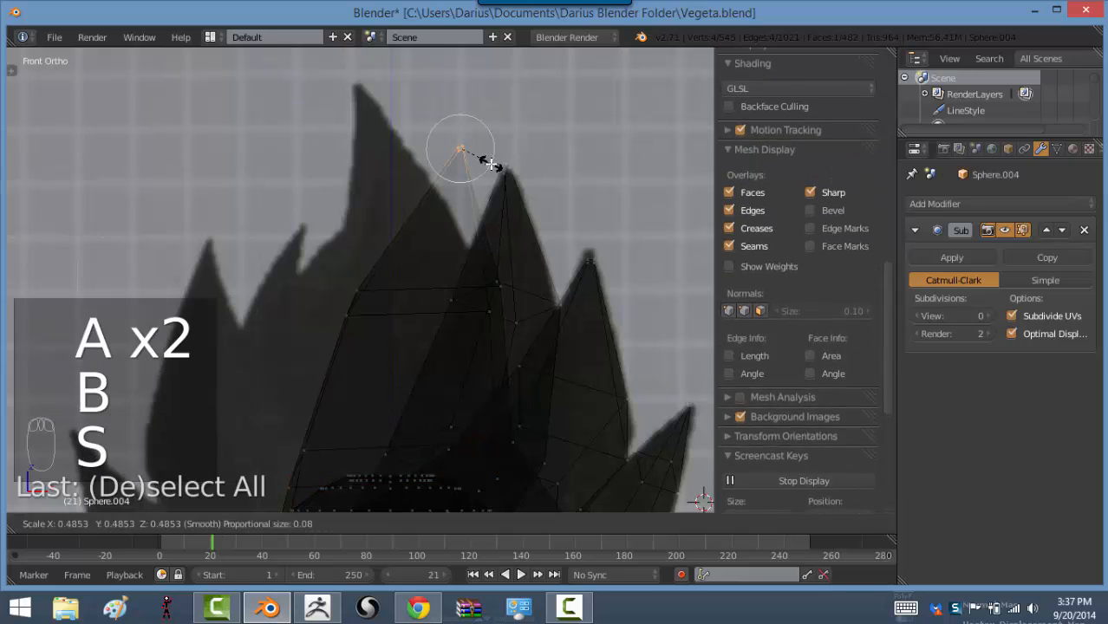
{"action": "left_click", "coordinate": [499, 152]}
{"action": "key", "text": "g"}
{"action": "left_click", "coordinate": [426, 99]}
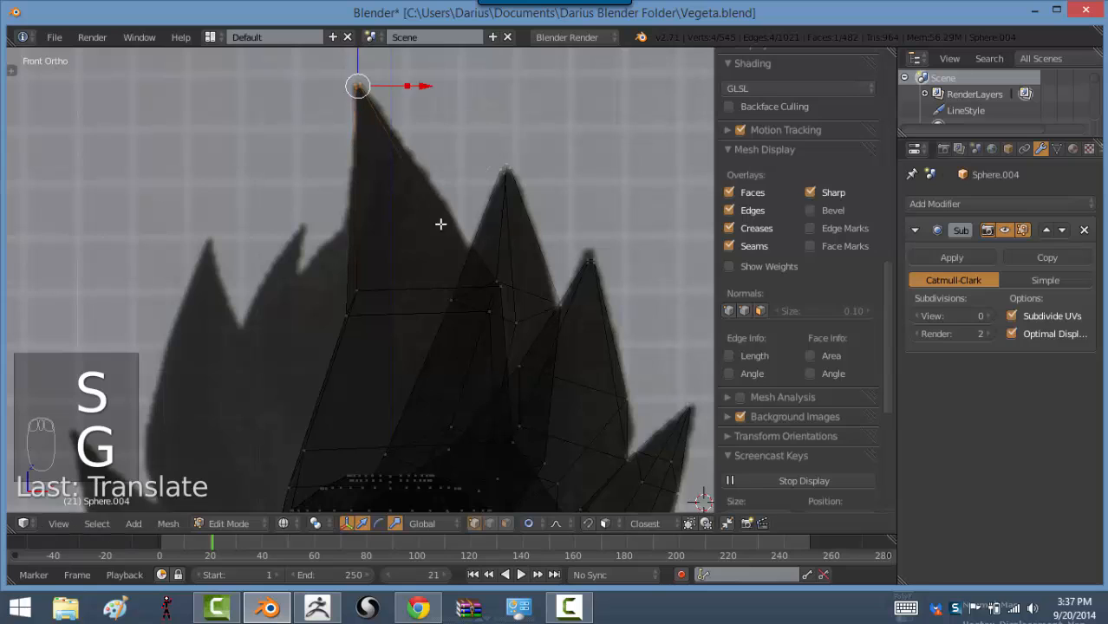
Scale down the loop below the central spike's tip and move it up to fit the reference outline
{"action": "right_click", "coordinate": [431, 279], "text": "alt"}
{"action": "key", "text": "s"}
{"action": "left_click", "coordinate": [479, 322]}
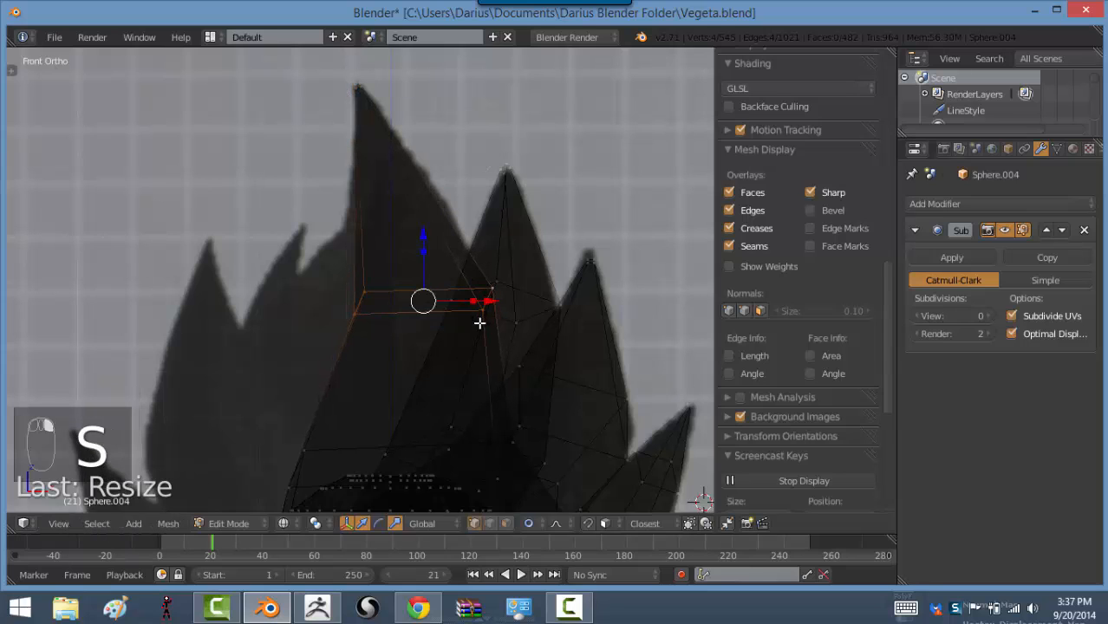
{"action": "key", "text": "g"}
{"action": "left_click", "coordinate": [454, 316]}
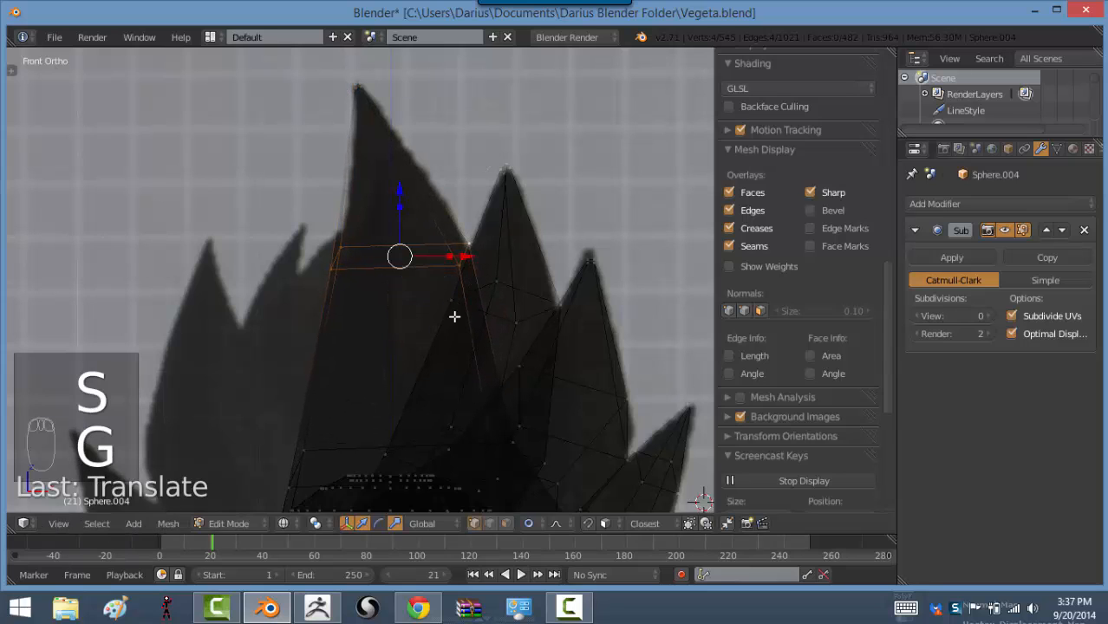
Raise the central spike's loop above the base and adjust its width by scaling in front view
{"action": "right_click", "coordinate": [378, 448], "text": "alt"}
{"action": "key", "text": "g"}
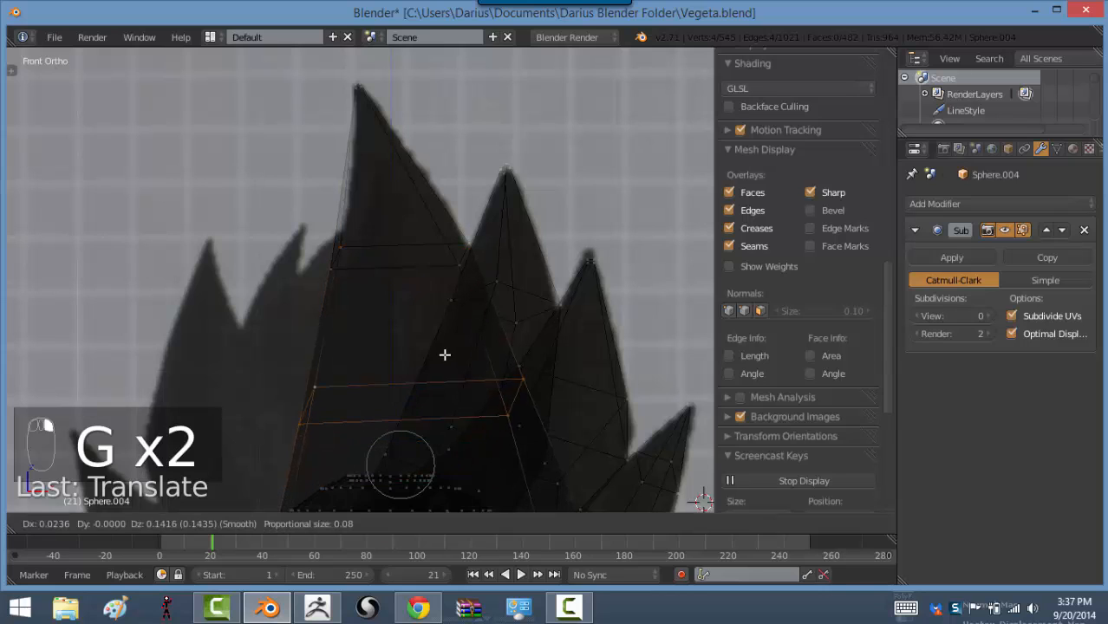
{"action": "left_click", "coordinate": [443, 344]}
{"action": "key", "text": "s"}
{"action": "left_click", "coordinate": [415, 322]}
Raise the loop below the central spike's tip a little further and scale it narrower to match the reference outline
{"action": "right_click", "coordinate": [403, 275], "text": "alt"}
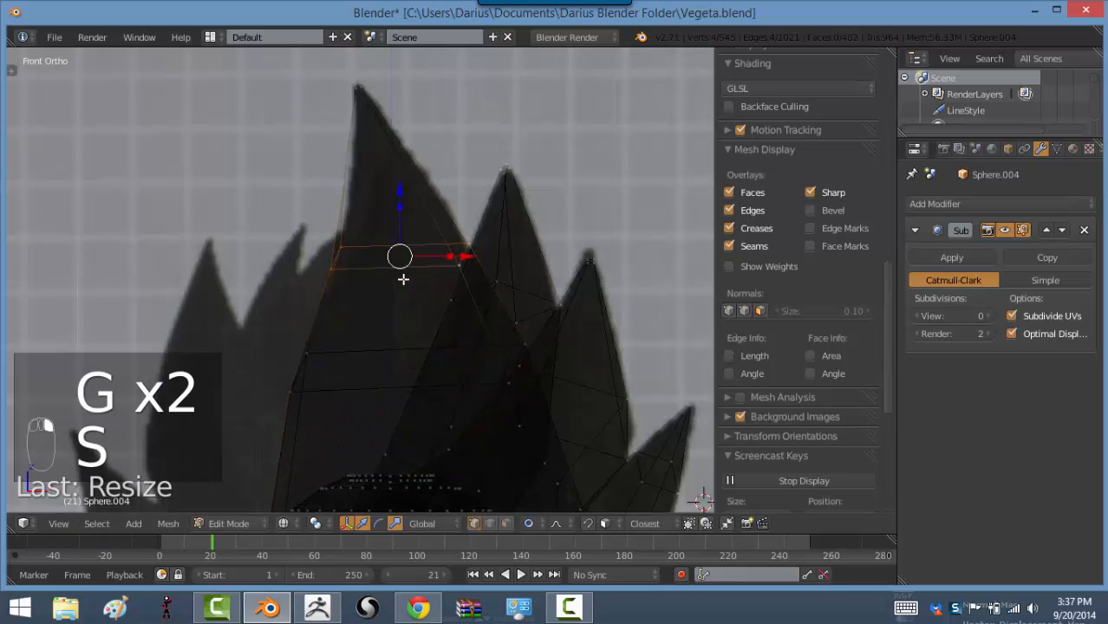
{"action": "left_click", "coordinate": [454, 289]}
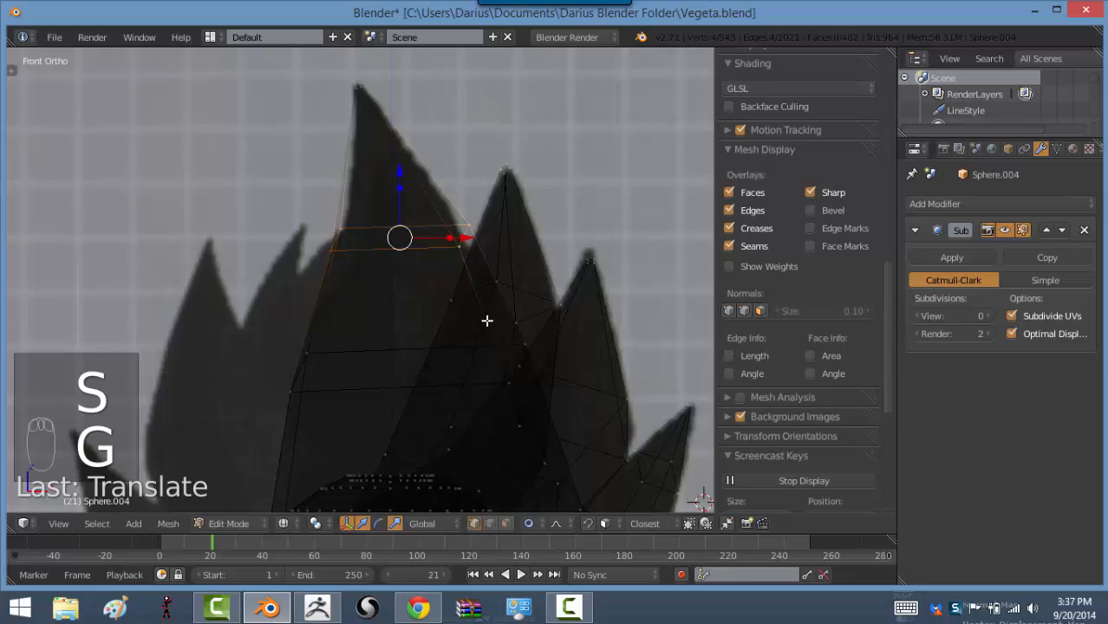
{"action": "key", "text": "s"}
{"action": "left_click", "coordinate": [468, 308]}
{"action": "key", "text": "s"}
{"action": "left_click", "coordinate": [439, 298]}
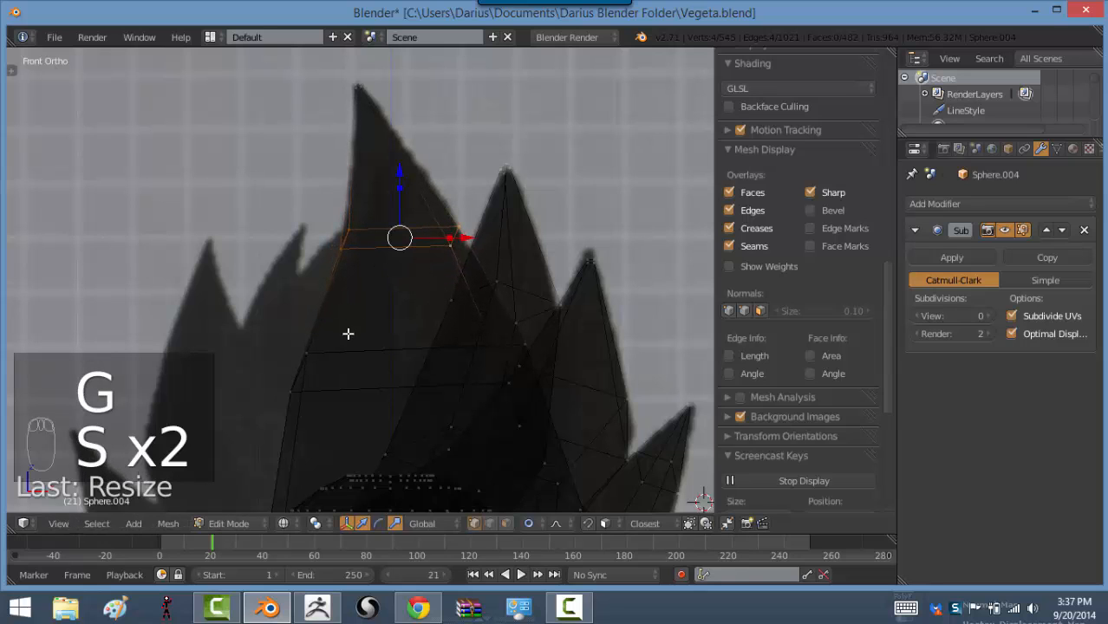
Move the two outer vertices of the central spike's middle loop about 0.11 outward and 0.08 up toward the empty half of the reference hair
{"action": "middle_click_drag", "start_coordinate": [390, 339], "coordinate": [386, 215], "text": "shift"}
{"action": "middle_click_drag", "start_coordinate": [401, 284], "coordinate": [421, 269], "text": "shift"}
{"action": "scroll", "coordinate": [401, 200], "scroll_direction": "down", "scroll_amount": 4}
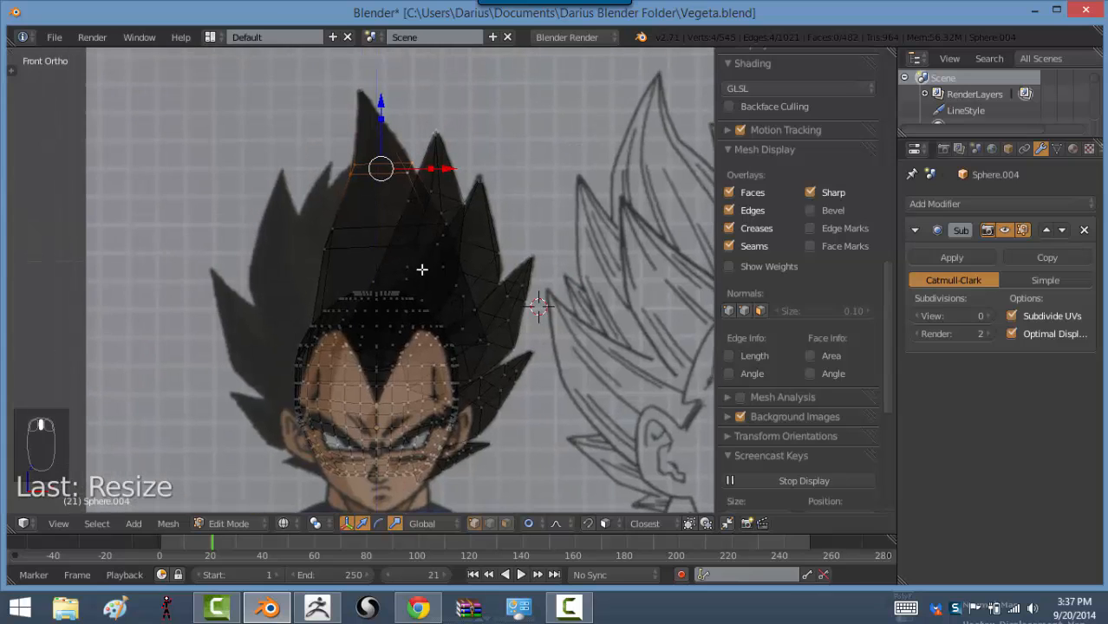
{"action": "scroll", "coordinate": [409, 278], "scroll_direction": "up", "scroll_amount": 2}
{"action": "middle_click_drag", "start_coordinate": [365, 217], "coordinate": [376, 252], "text": "shift"}
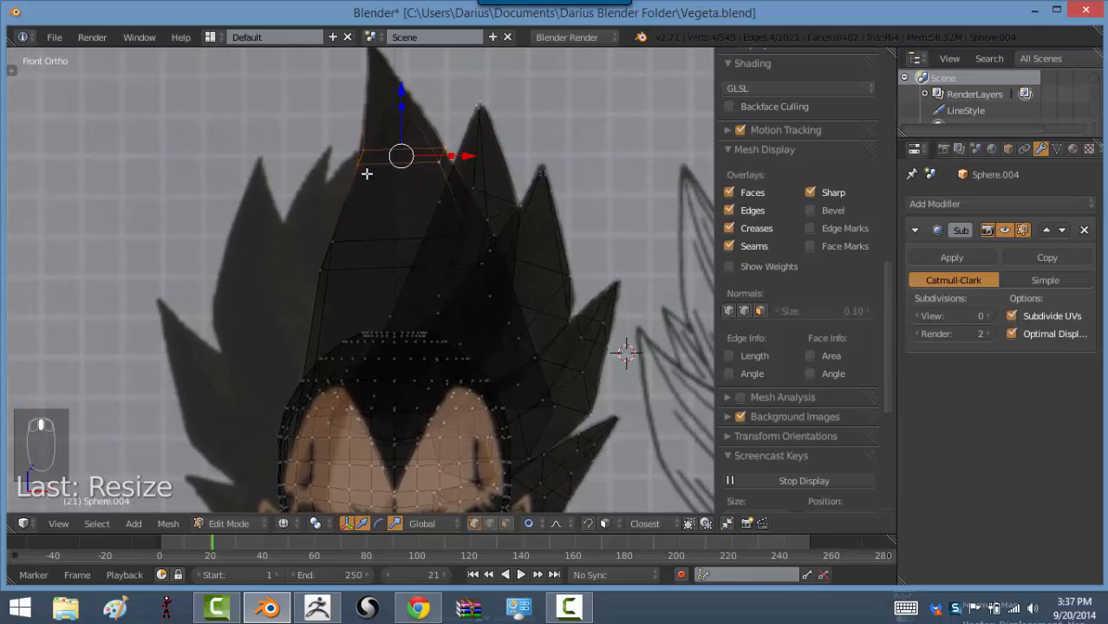
{"action": "key", "text": "b"}
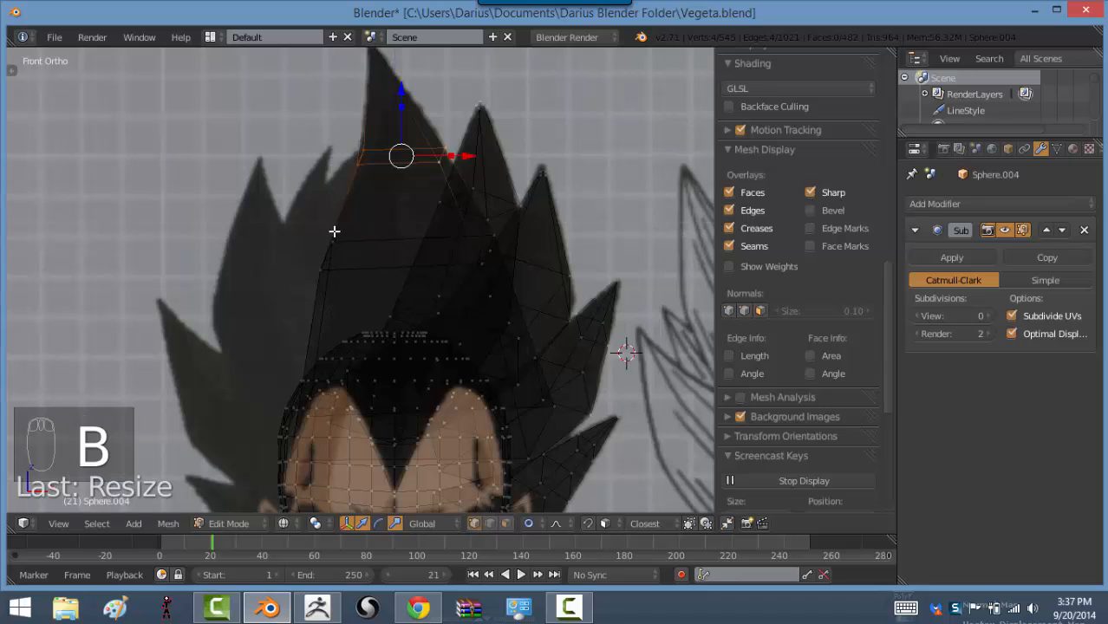
{"action": "key", "text": "a"}
{"action": "key", "text": "b"}
{"action": "left_click_drag", "start_coordinate": [295, 230], "coordinate": [384, 287]}
{"action": "key", "text": "g"}
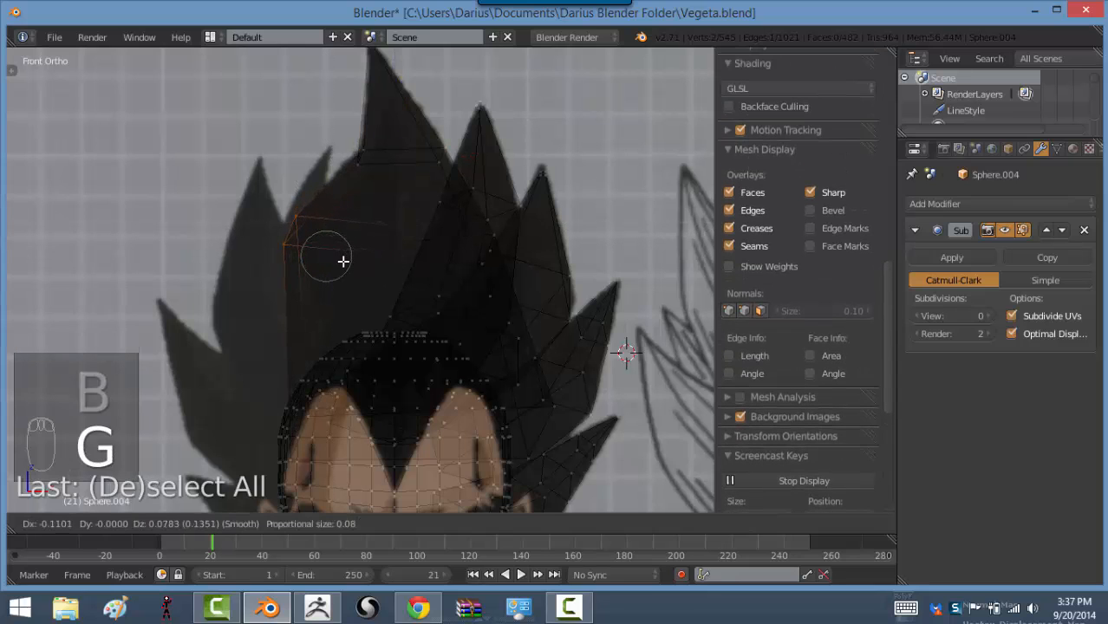
{"action": "left_click", "coordinate": [342, 258]}
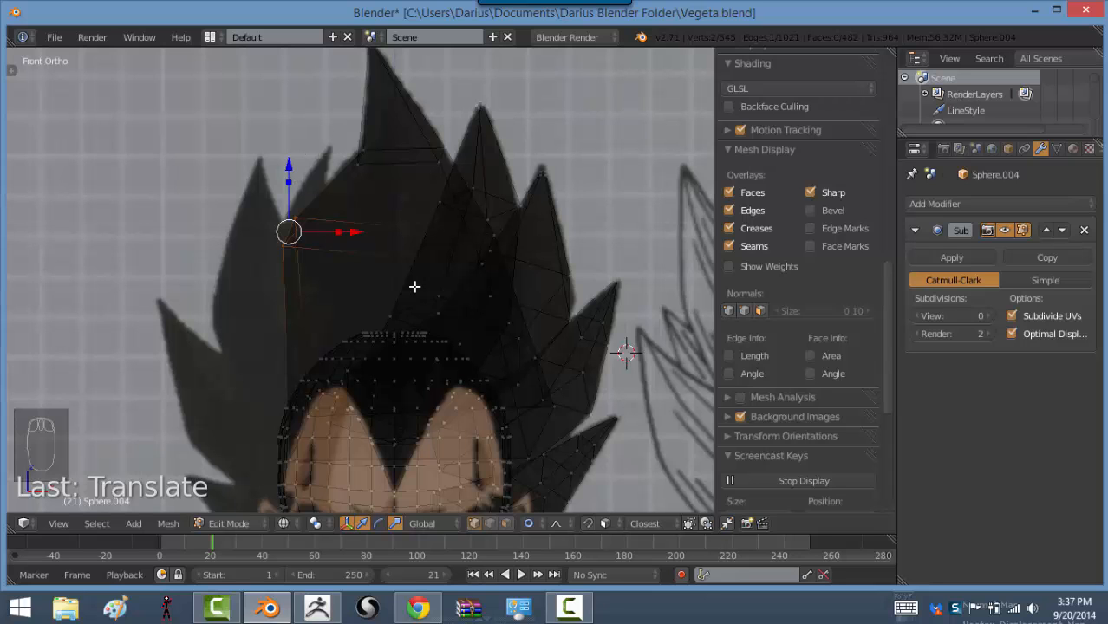
{"action": "middle_click_drag", "start_coordinate": [453, 380], "coordinate": [472, 285], "text": "shift"}
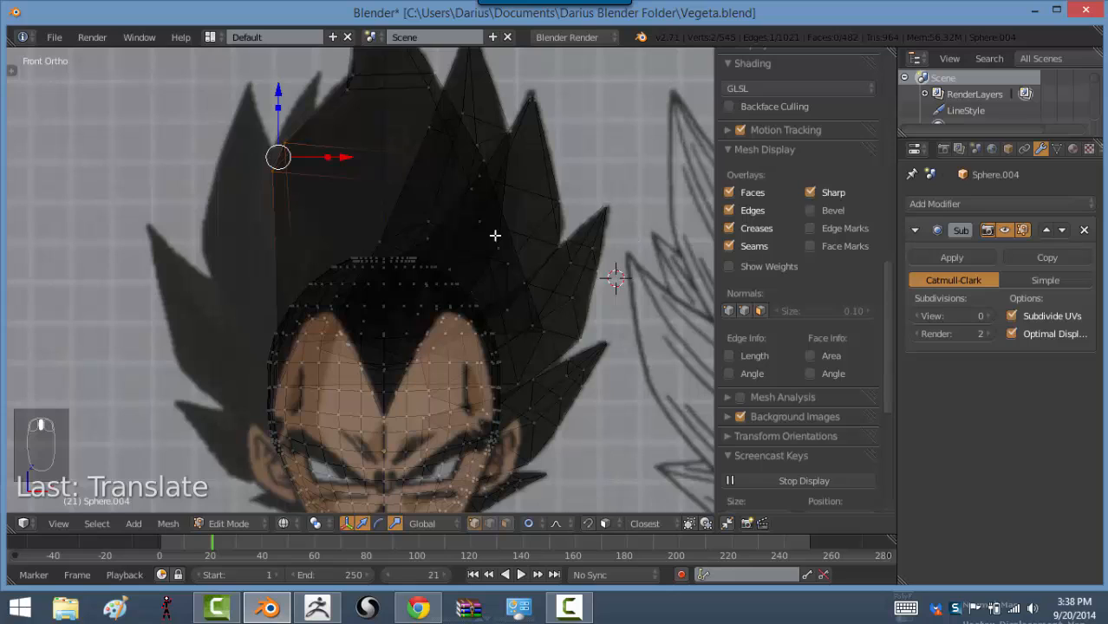
{"action": "right_click", "coordinate": [540, 101]}
{"action": "right_click", "coordinate": [606, 213], "text": "shift"}
{"action": "right_click", "coordinate": [598, 368], "text": "shift"}
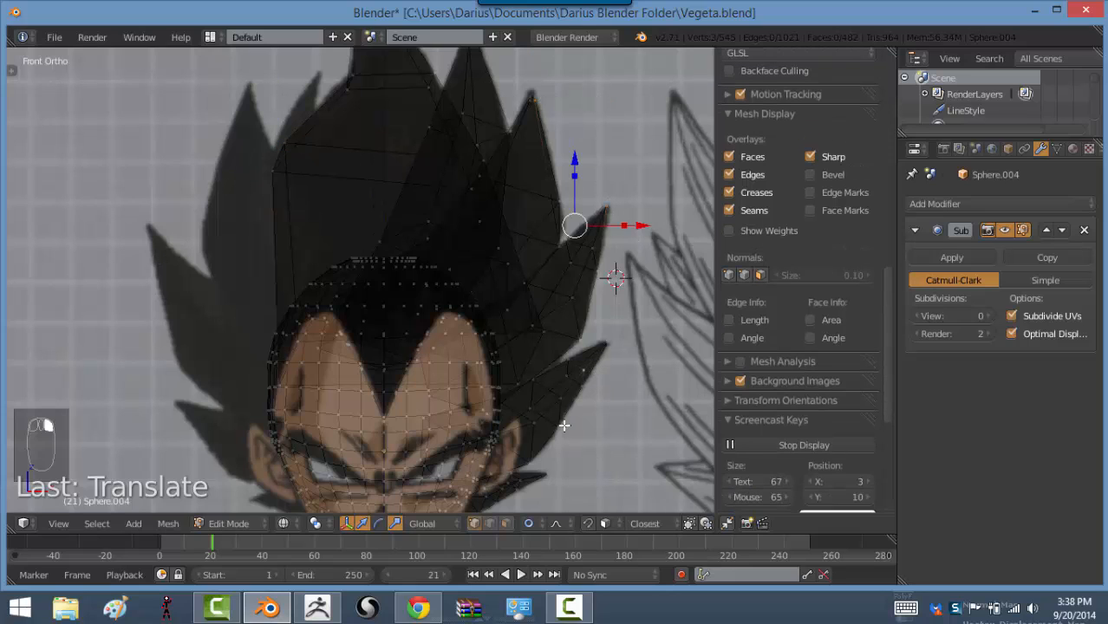
{"action": "right_click", "coordinate": [537, 469], "text": "shift"}
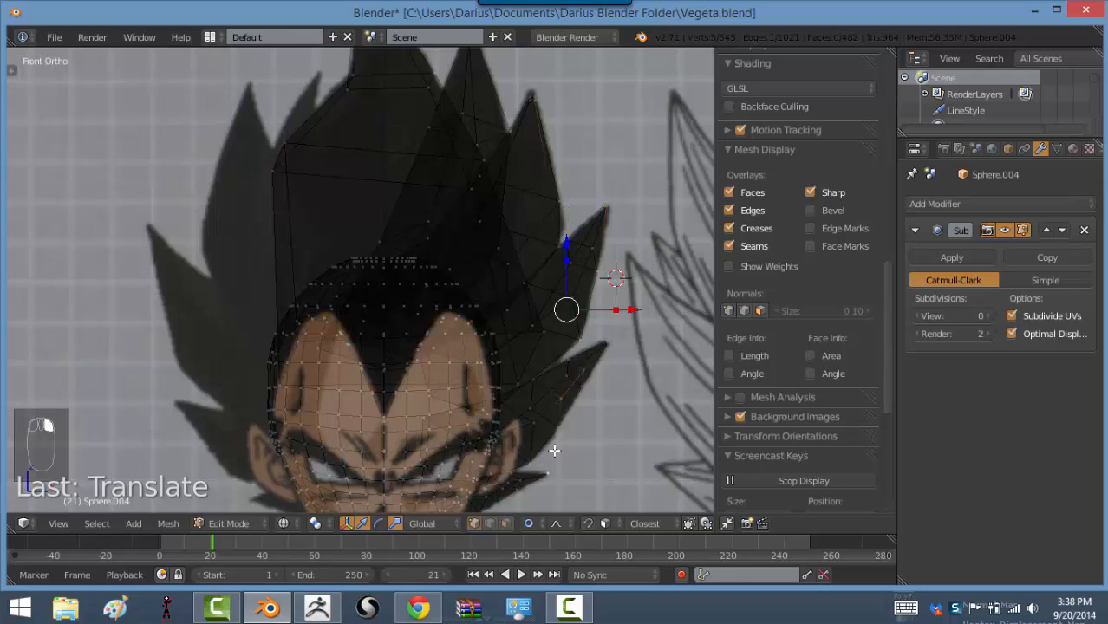
{"action": "key", "text": "ctrl+l"}
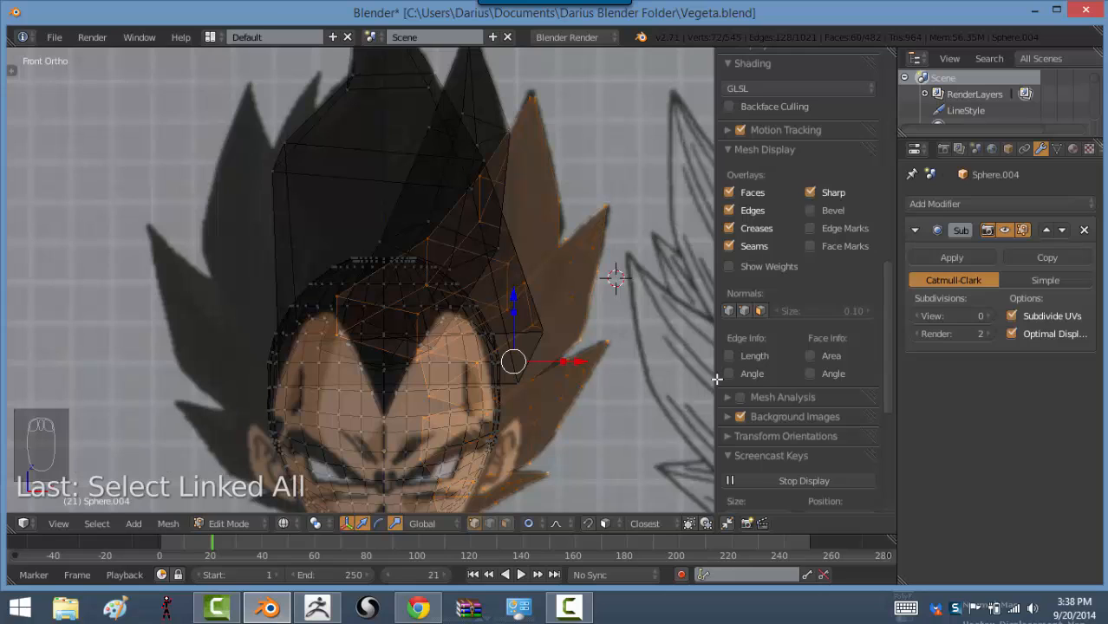
{"action": "key", "text": "a"}
Select the four complete side spikes through their linked geometry and duplicate them in place
{"action": "right_click", "coordinate": [560, 194]}
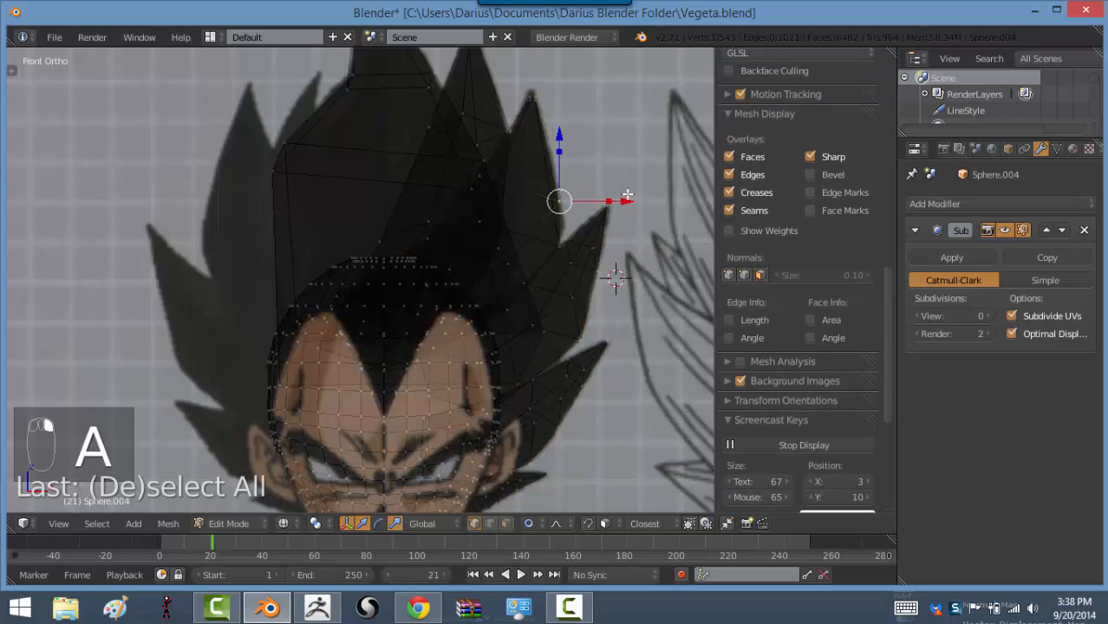
{"action": "right_click", "coordinate": [590, 244]}
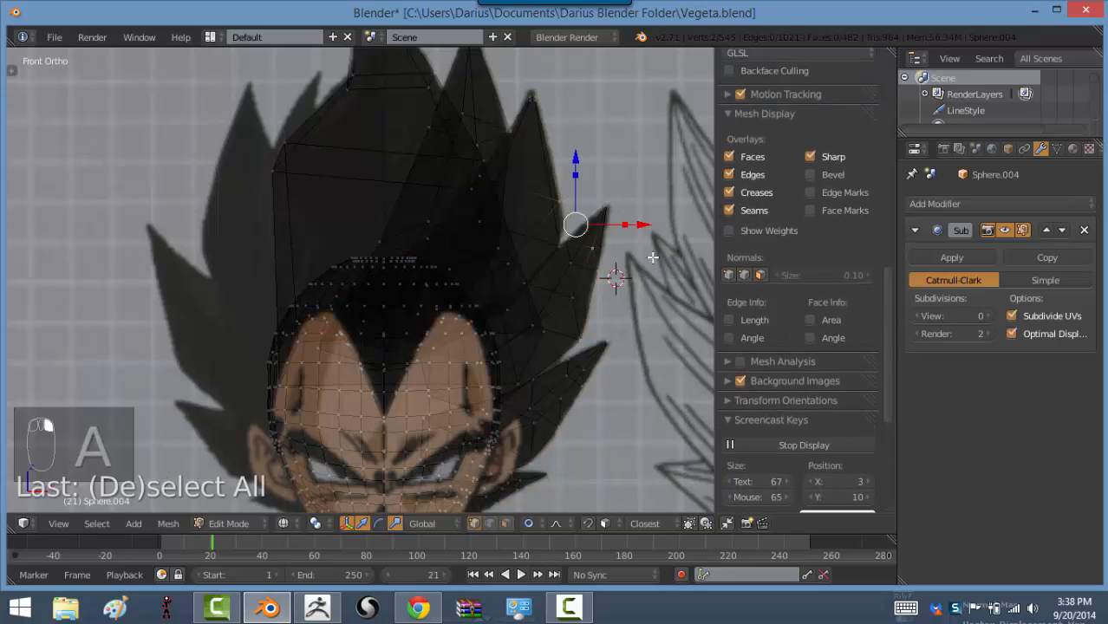
{"action": "right_click", "coordinate": [602, 373]}
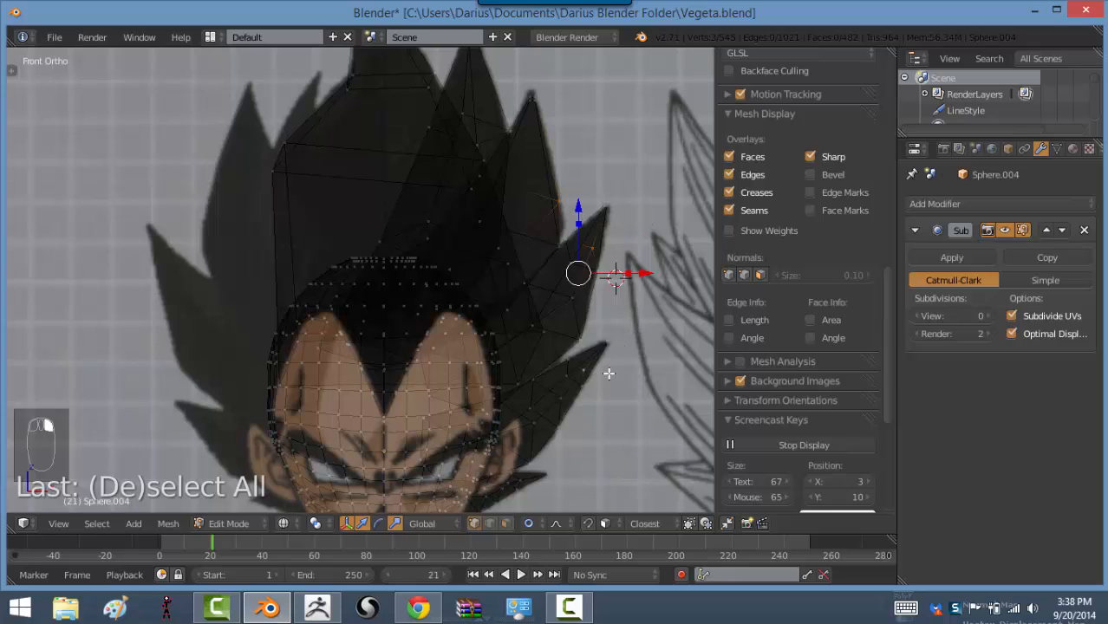
{"action": "right_click", "coordinate": [529, 483]}
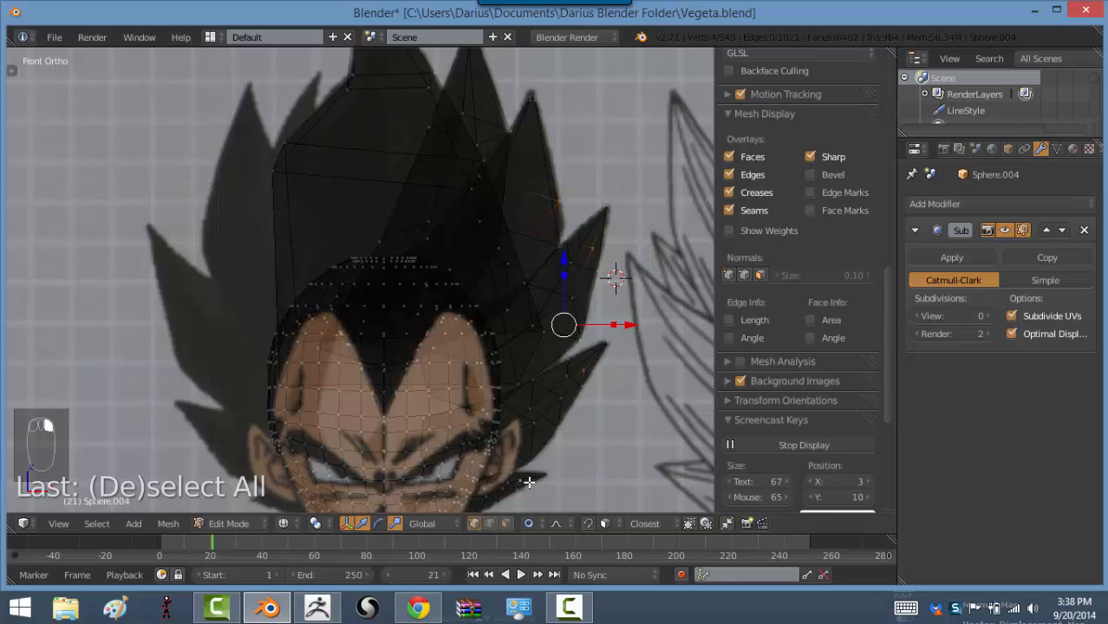
{"action": "key", "text": "ctrl+l"}
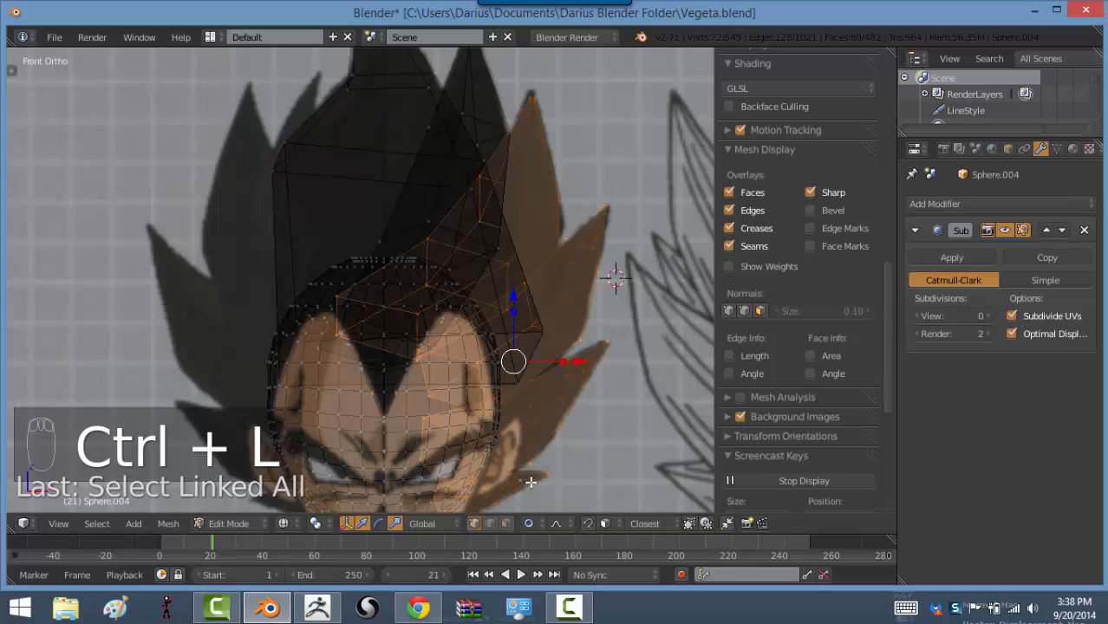
{"action": "key", "text": "shift+d"}
{"action": "right_click", "coordinate": [616, 432]}
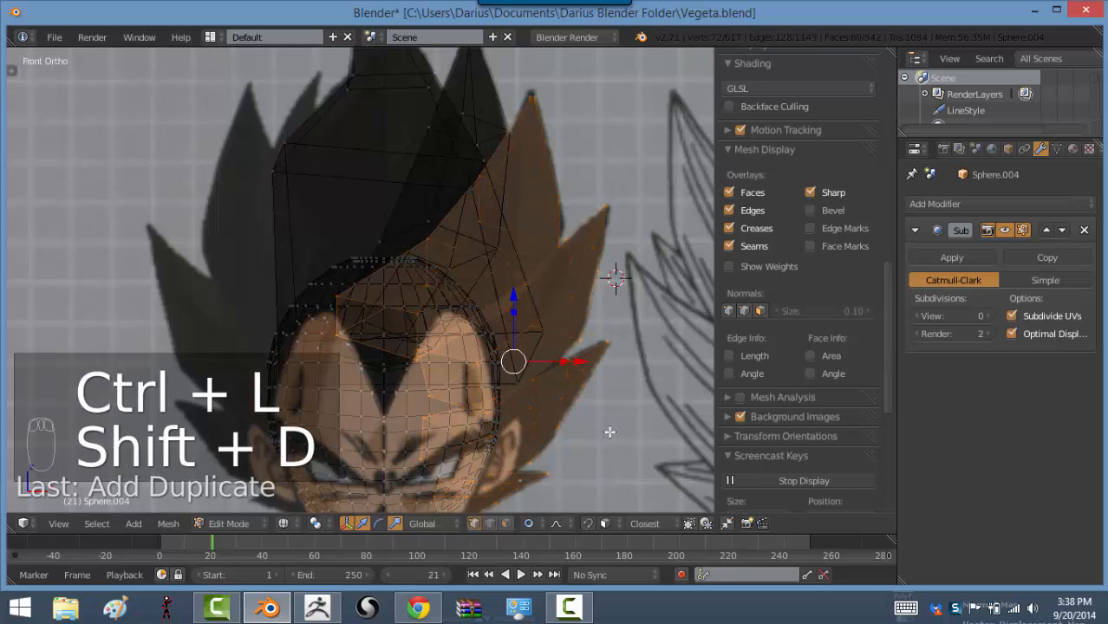
{"action": "key", "text": "shift+s"}
{"action": "key", "text": "shift+s"}
{"action": "left_click", "coordinate": [597, 451]}
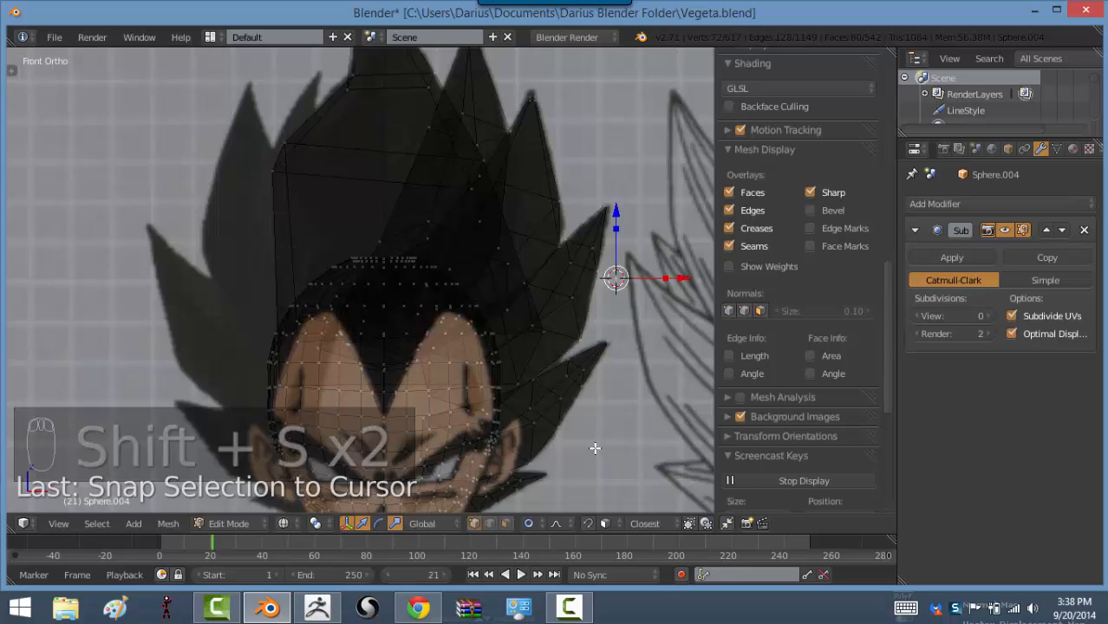
{"action": "key", "text": "ctrl+z"}
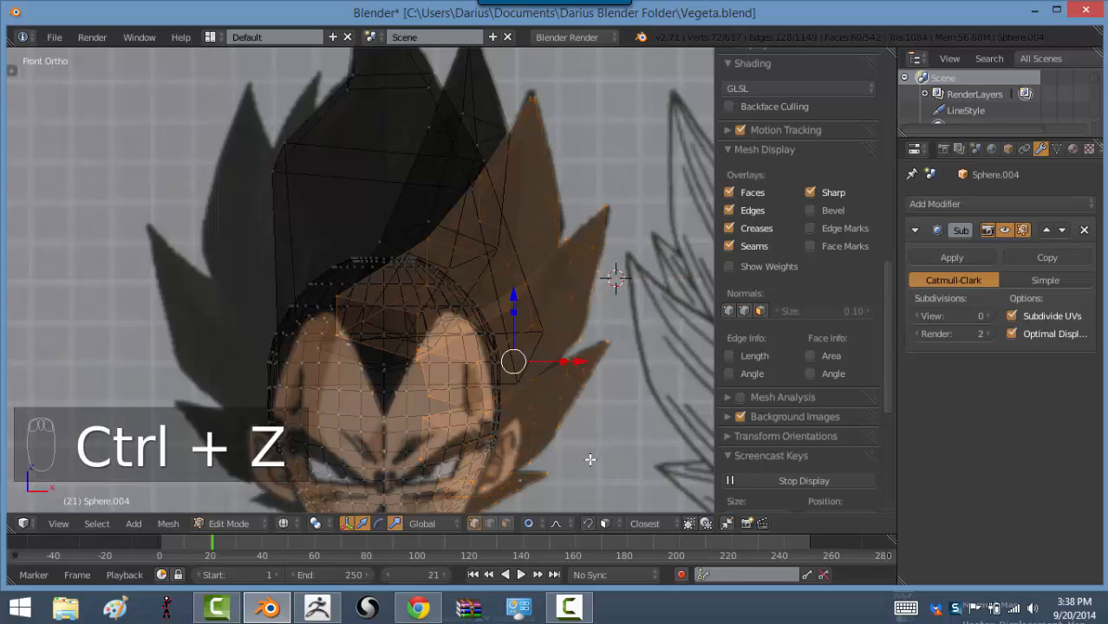
Duplicate the selected side spikes in place once more and snap the 3D cursor to the scene center
{"action": "key", "text": "shift+d"}
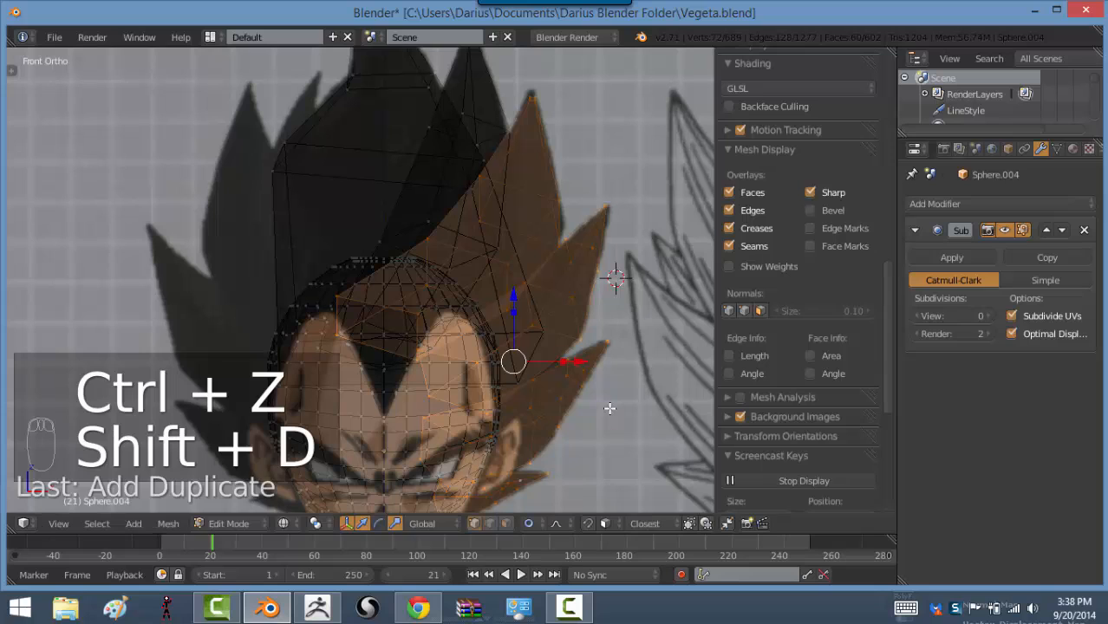
{"action": "key", "text": "shift+s"}
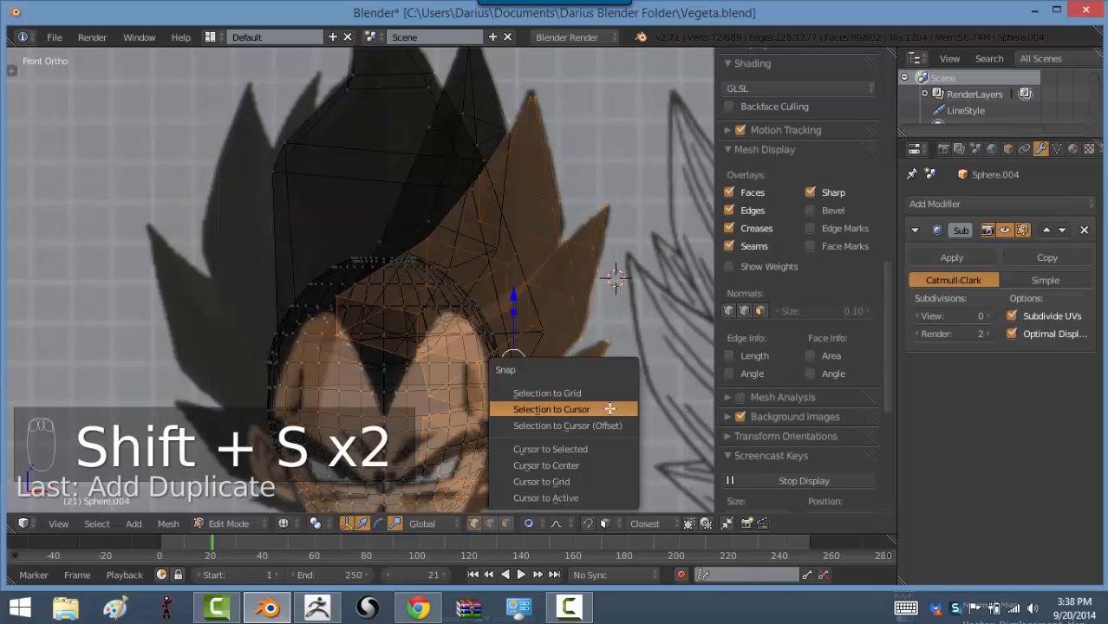
{"action": "left_click", "coordinate": [609, 408]}
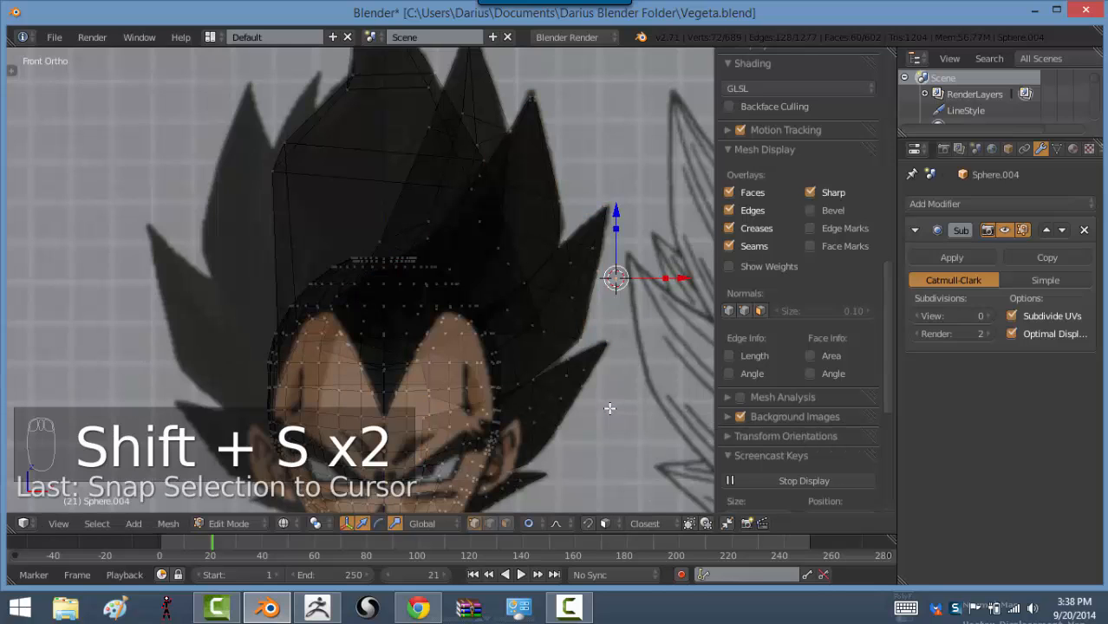
{"action": "key", "text": "ctrl+z"}
{"action": "key", "text": "shift+s"}
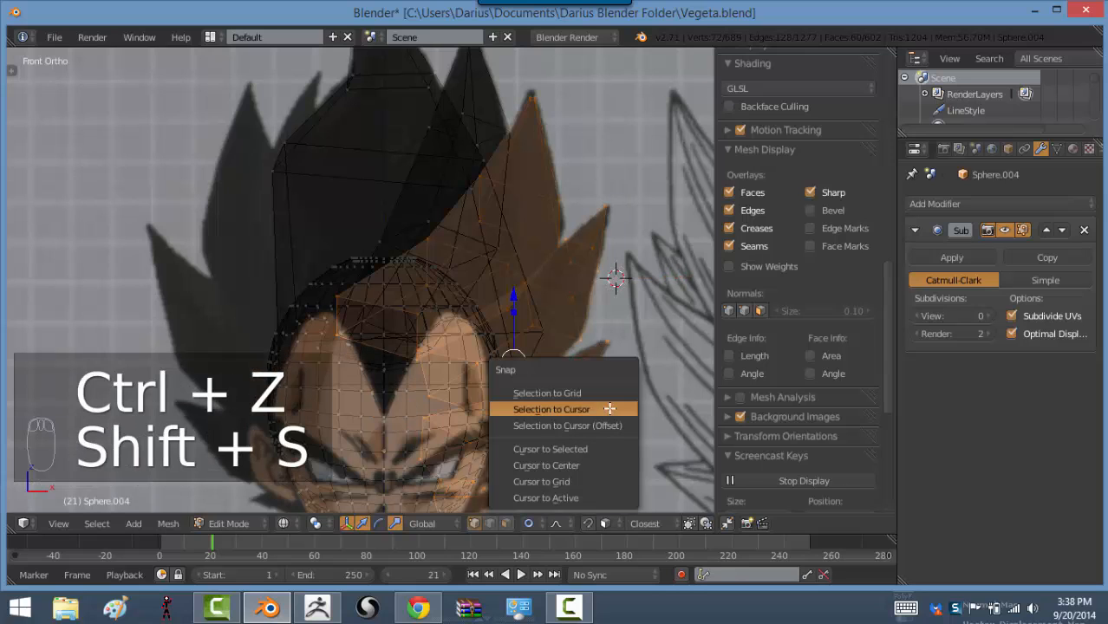
{"action": "left_click", "coordinate": [599, 465]}
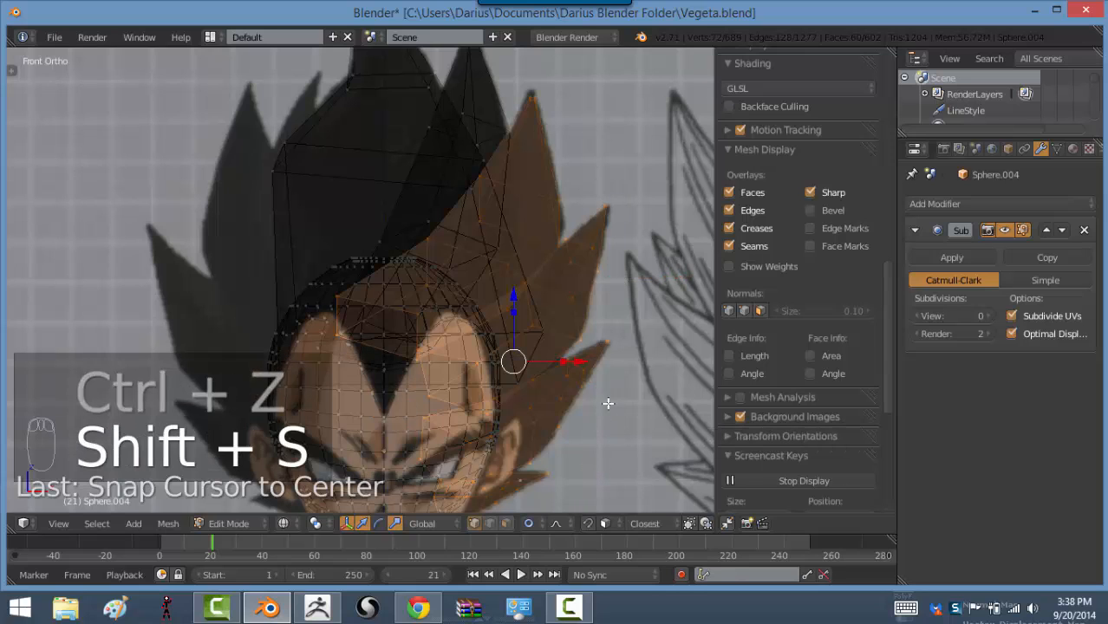
Mirror the duplicated side spikes across the head by scaling them -1 along X around the 3D cursor
{"action": "key", "text": "s"}
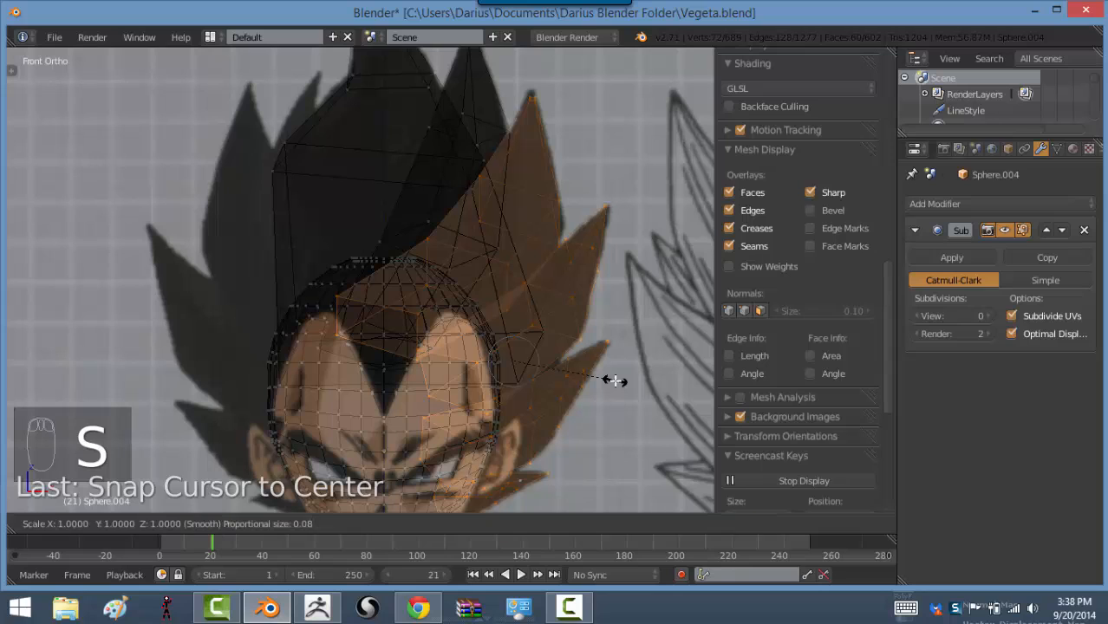
{"action": "right_click", "coordinate": [605, 359]}
{"action": "key", "text": "period"}
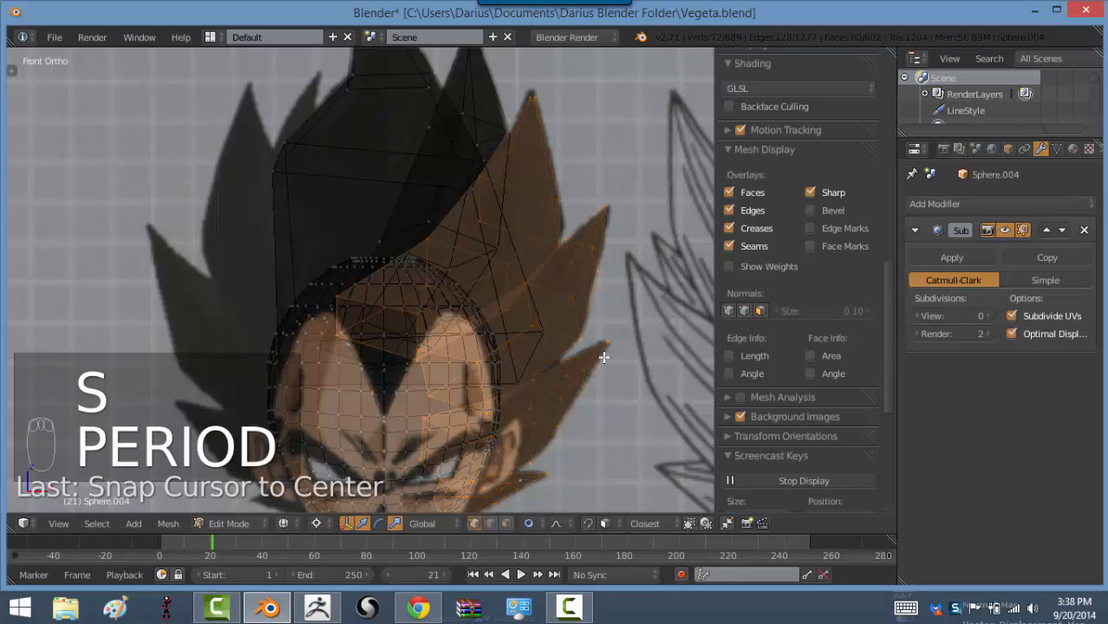
{"action": "type", "text": "s"}
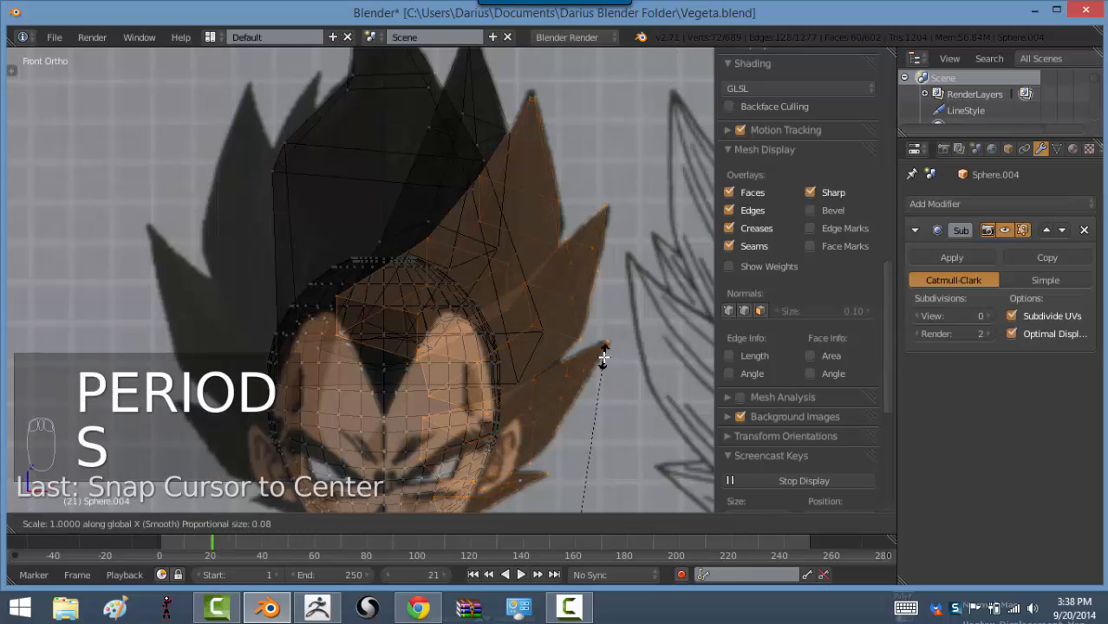
{"action": "type", "text": "-1"}
{"action": "key", "text": "Return"}
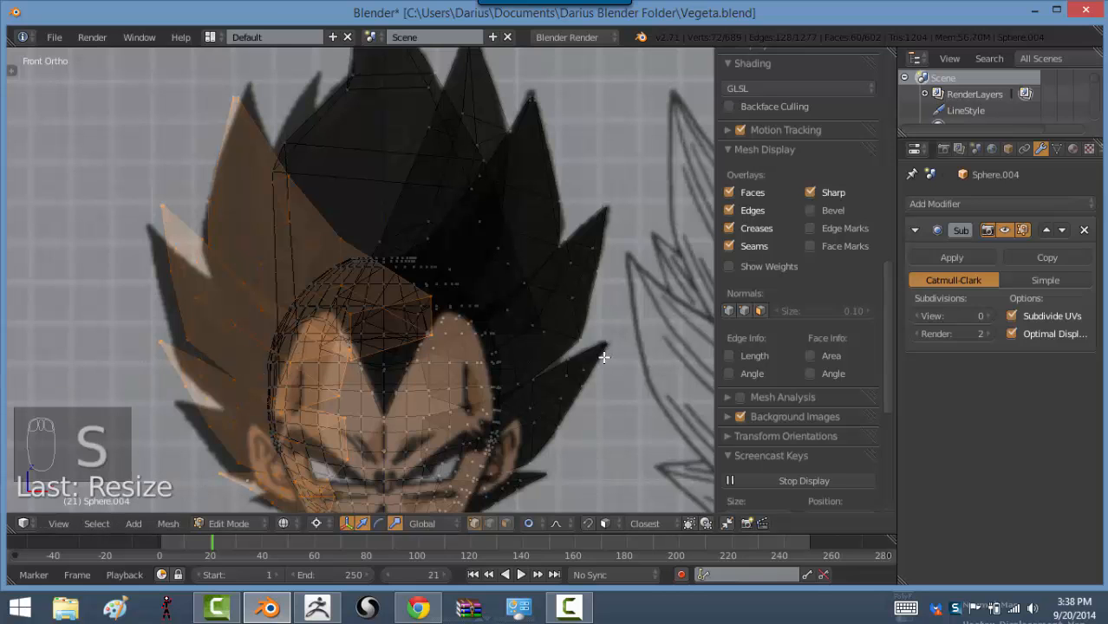
Move the tip of the tallest mirrored spike onto the matching hair tip of the front reference
{"action": "mouse_move", "coordinate": [638, 303]}
{"action": "middle_mouse_down"}
{"action": "mouse_move", "coordinate": [534, 299]}
{"action": "mouse_move", "coordinate": [359, 339]}
{"action": "mouse_move", "coordinate": [517, 291]}
{"action": "mouse_move", "coordinate": [537, 311]}
{"action": "mouse_move", "coordinate": [514, 348]}
{"action": "mouse_move", "coordinate": [514, 320]}
{"action": "mouse_move", "coordinate": [499, 332]}
{"action": "mouse_move", "coordinate": [209, 364]}
{"action": "mouse_move", "coordinate": [99, 391]}
{"action": "mouse_move", "coordinate": [82, 344]}
{"action": "mouse_move", "coordinate": [215, 312]}
{"action": "mouse_move", "coordinate": [325, 338]}
{"action": "middle_mouse_up"}
{"action": "key", "text": "z"}
{"action": "scroll", "coordinate": [536, 316], "scroll_direction": "down", "scroll_amount": 2}
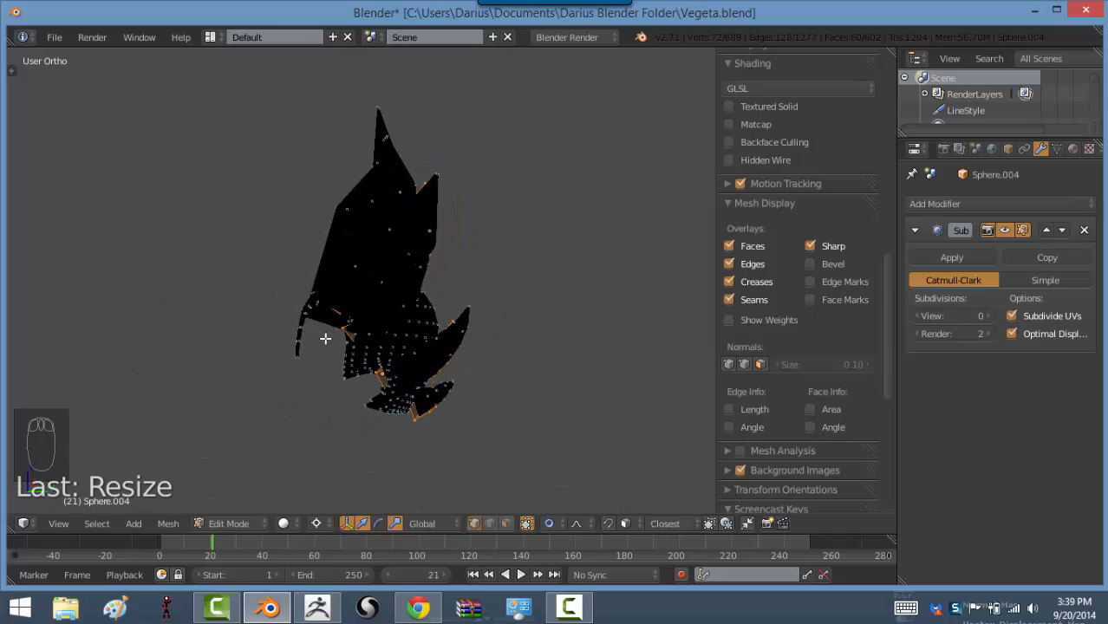
{"action": "key", "text": "KP_1"}
{"action": "scroll", "coordinate": [473, 333], "scroll_direction": "up", "scroll_amount": 5}
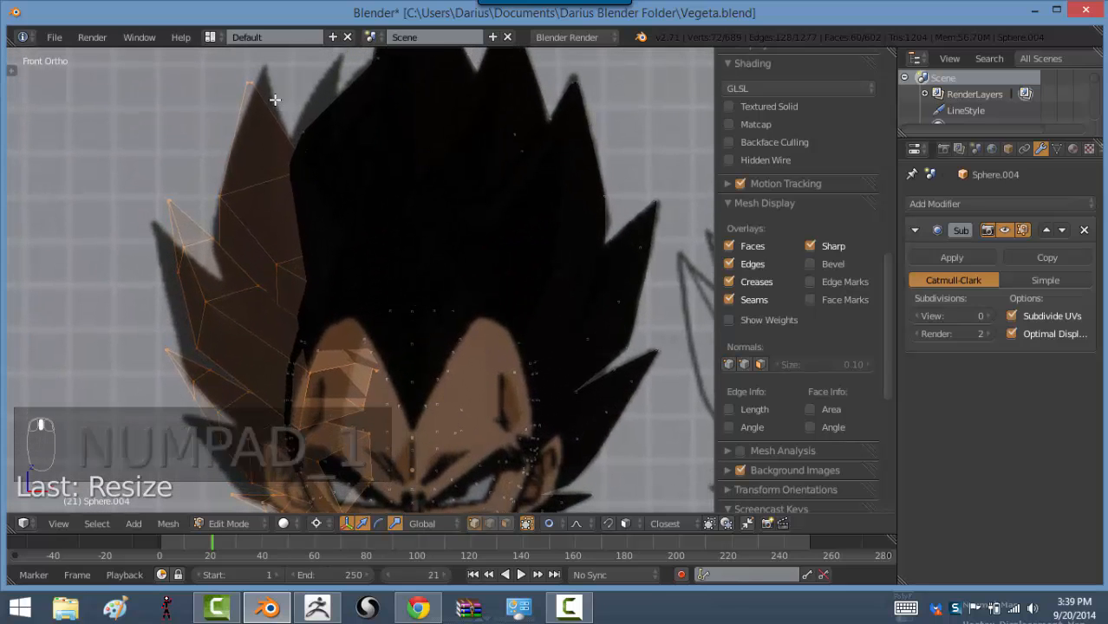
{"action": "right_click", "coordinate": [260, 81]}
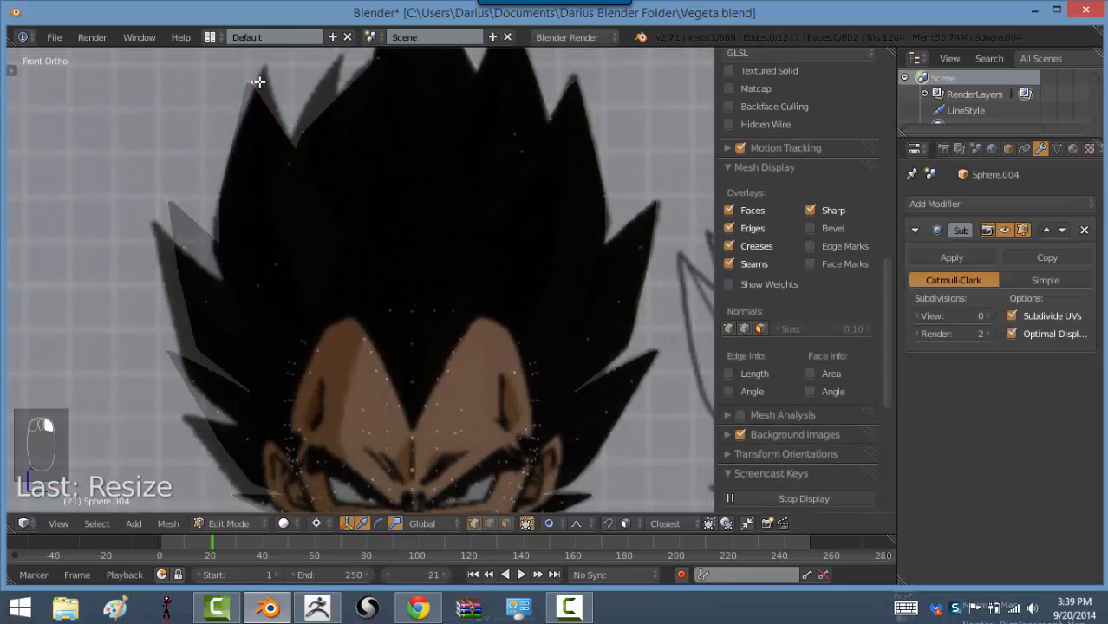
{"action": "middle_click_drag", "start_coordinate": [266, 110], "coordinate": [272, 160], "text": "shift"}
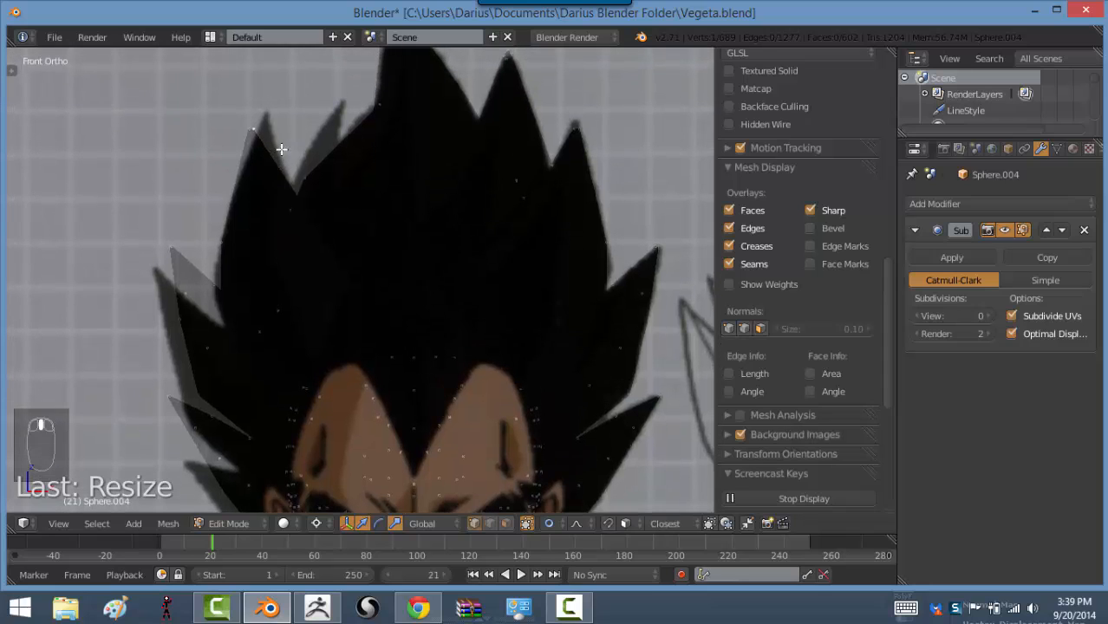
{"action": "key", "text": "g"}
{"action": "left_click", "coordinate": [292, 131]}
Adjust individual vertices where the tallest mirrored spike meets the central spike to fit the reference hair outline
{"action": "right_click", "coordinate": [292, 192]}
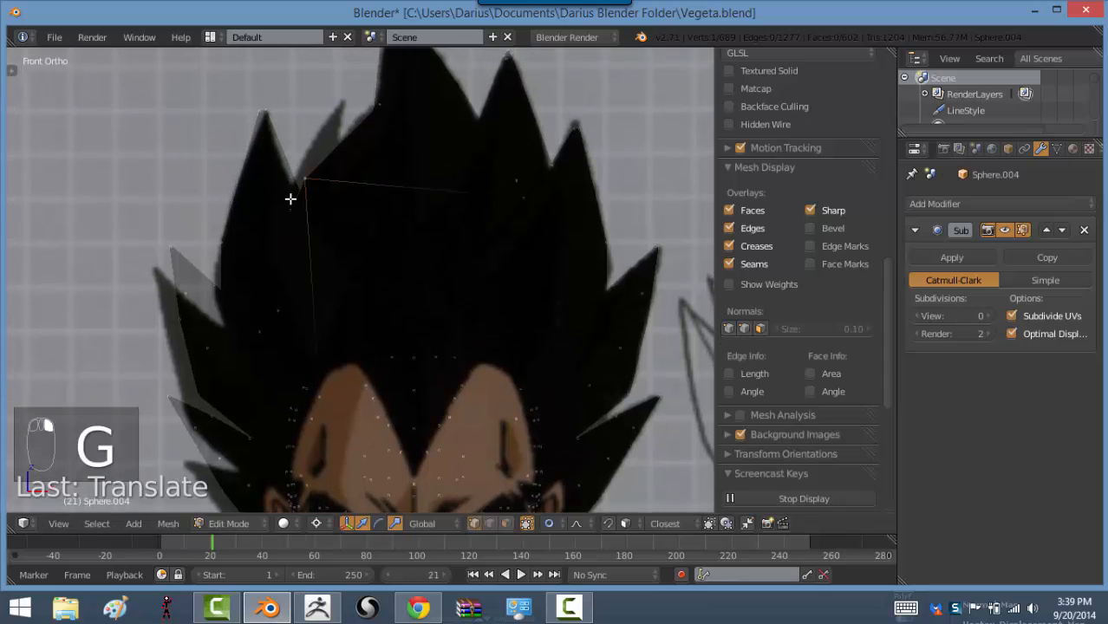
{"action": "key", "text": "g"}
{"action": "left_click", "coordinate": [295, 199]}
{"action": "right_click", "coordinate": [294, 211]}
{"action": "key", "text": "g"}
{"action": "right_click", "coordinate": [287, 209]}
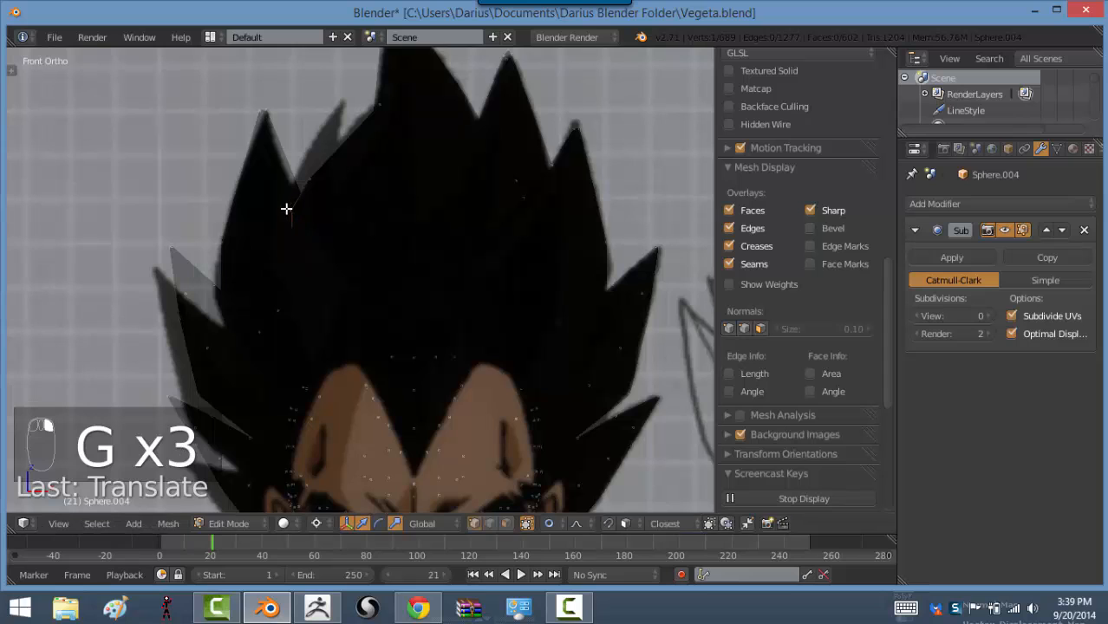
{"action": "key", "text": "z"}
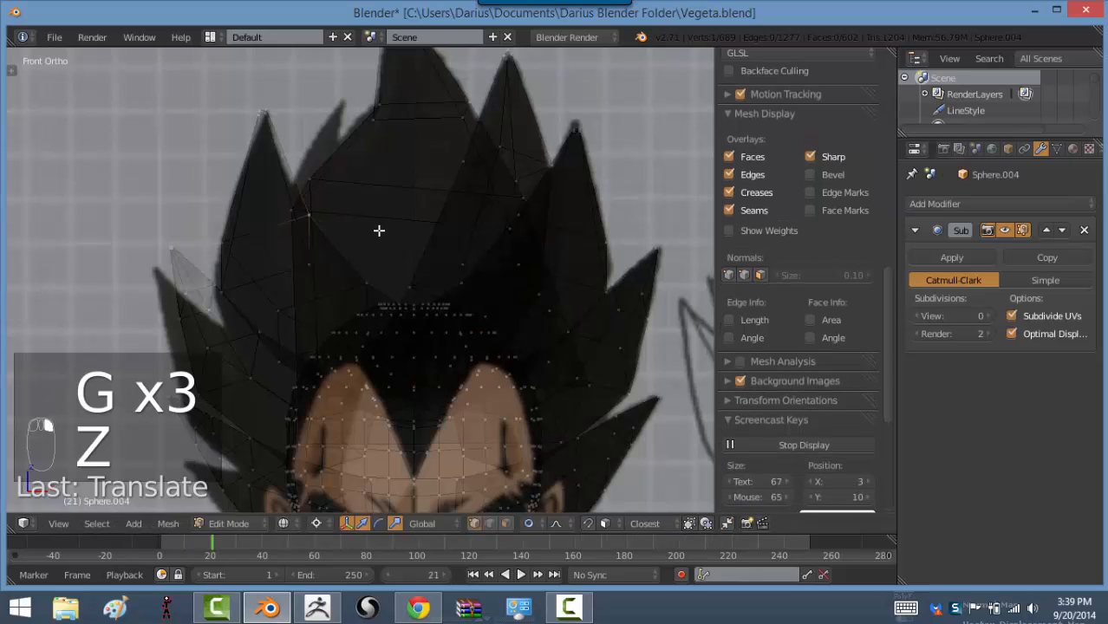
{"action": "key", "text": "g"}
{"action": "key", "text": "g"}
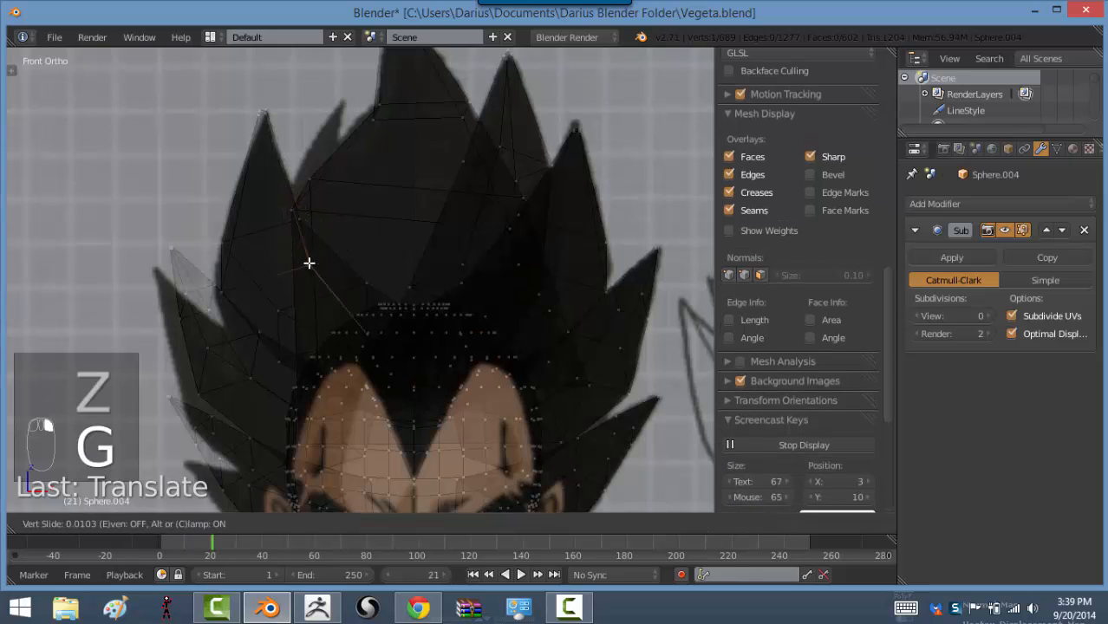
{"action": "key", "text": "g"}
{"action": "left_click", "coordinate": [296, 270]}
{"action": "middle_click_drag", "start_coordinate": [294, 247], "coordinate": [300, 244], "text": "shift"}
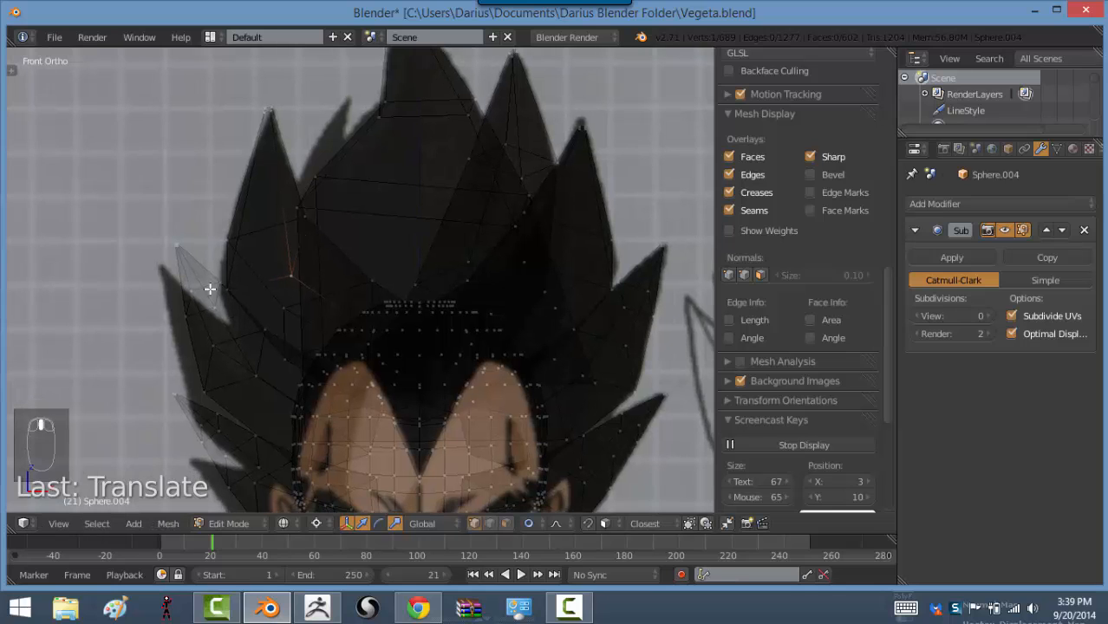
Move the second mirrored spike's tip and two middle loops about 0.05 outward and 0.06 down onto the reference
{"action": "right_click", "coordinate": [210, 289], "text": "alt"}
{"action": "key", "text": "ctrl+z"}
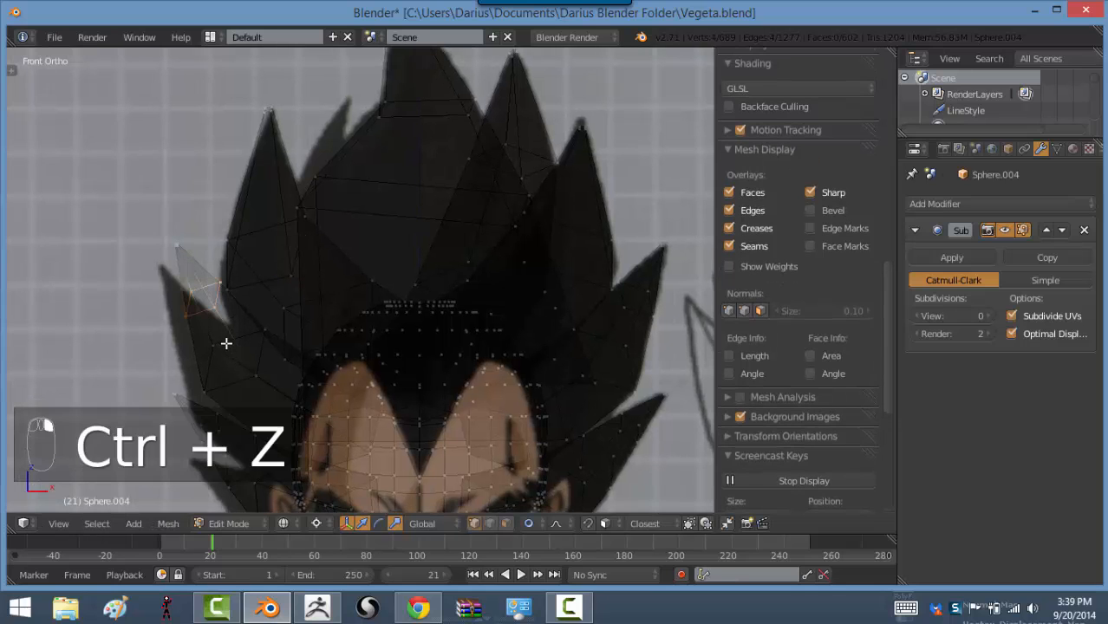
{"action": "right_click", "coordinate": [250, 344], "text": "alt+shift"}
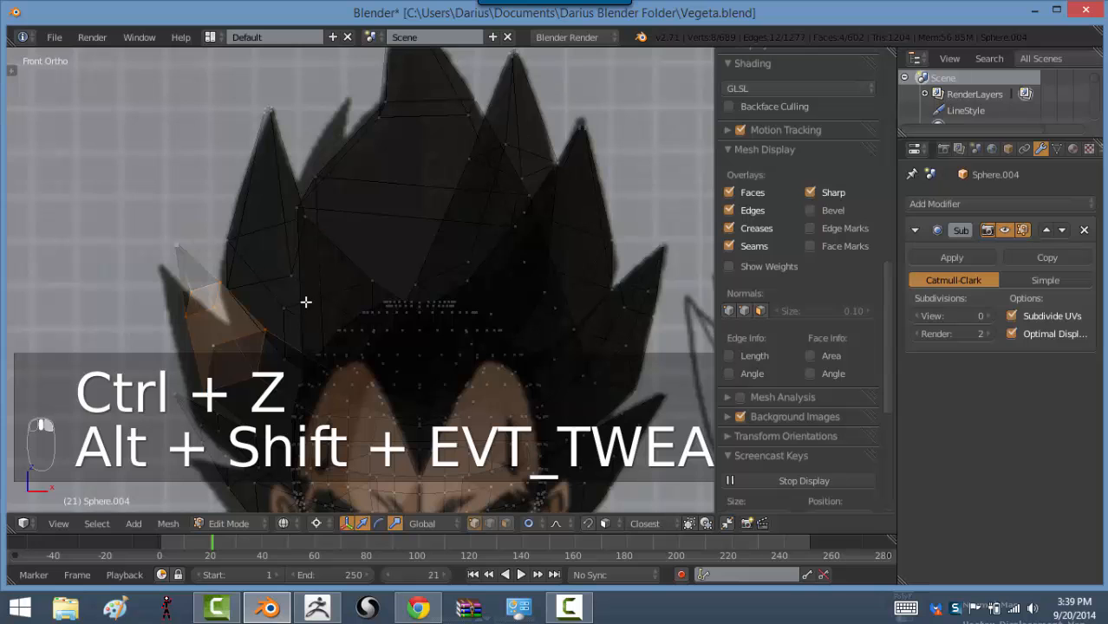
{"action": "middle_click_drag", "start_coordinate": [391, 213], "coordinate": [470, 126], "text": "shift"}
{"action": "middle_click_drag", "start_coordinate": [409, 227], "coordinate": [441, 164], "text": "shift"}
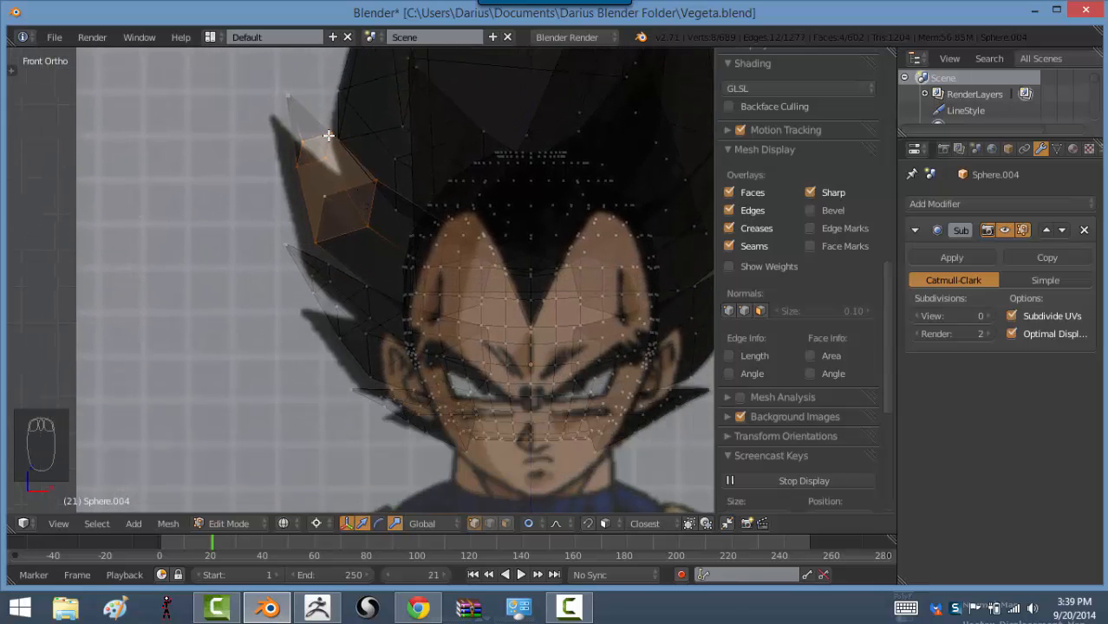
{"action": "key", "text": "g"}
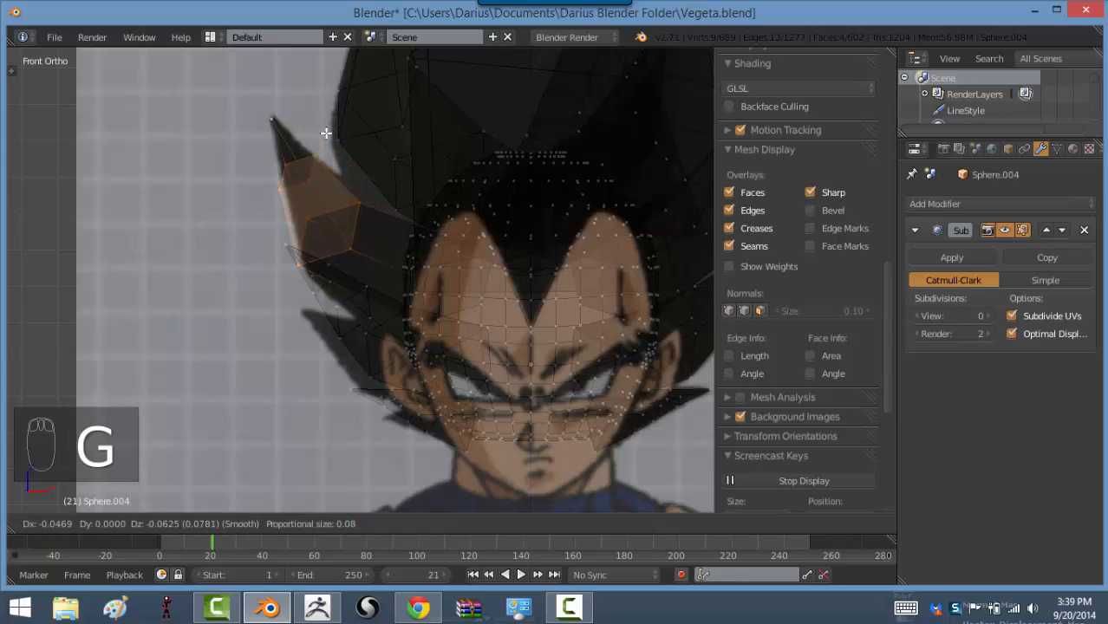
{"action": "left_click", "coordinate": [329, 131]}
Move the second mirrored spike's inner base vertex about 0.06 outward and 0.05 down, and shift two nearby tall-spike vertices outward and down
{"action": "right_click", "coordinate": [390, 209]}
{"action": "key", "text": "g"}
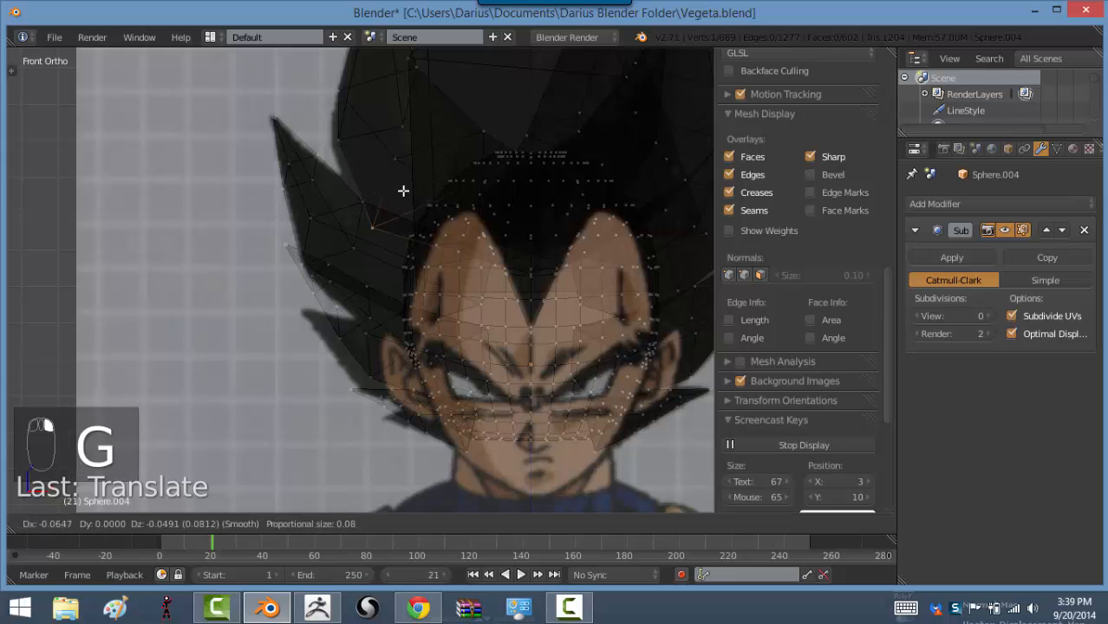
{"action": "left_click", "coordinate": [403, 190]}
{"action": "right_click", "coordinate": [345, 135]}
{"action": "key", "text": "g"}
{"action": "left_click", "coordinate": [340, 148]}
{"action": "right_click", "coordinate": [386, 176]}
{"action": "key", "text": "g"}
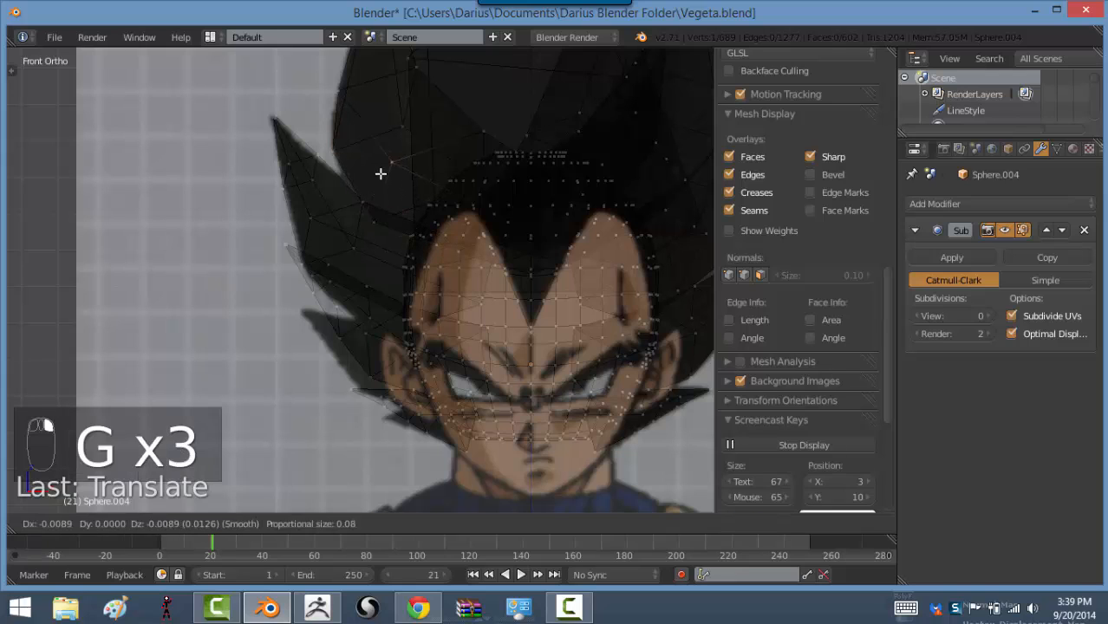
{"action": "left_click", "coordinate": [380, 173]}
Fine-tune the vertices in the notch between the tallest and second mirrored spikes to follow the reference outline
{"action": "right_click", "coordinate": [365, 215]}
{"action": "key", "text": "g"}
{"action": "left_click", "coordinate": [361, 217]}
{"action": "right_click", "coordinate": [362, 209]}
{"action": "key", "text": "g"}
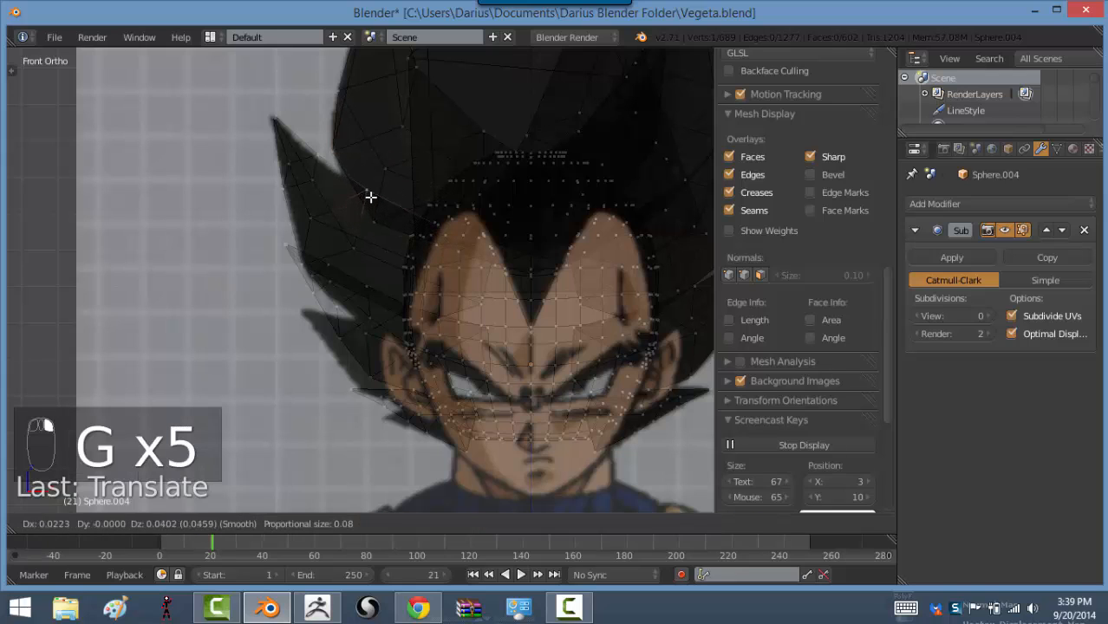
{"action": "left_click", "coordinate": [370, 194]}
{"action": "right_click", "coordinate": [345, 151]}
{"action": "key", "text": "g"}
{"action": "left_click", "coordinate": [338, 164]}
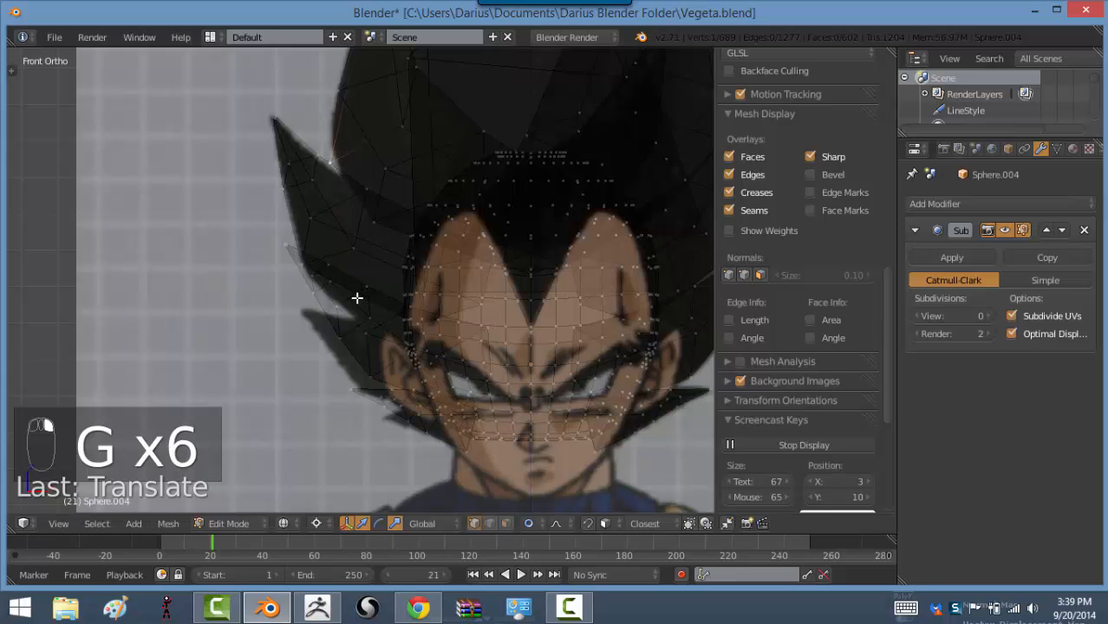
Move the third mirrored spike's tip and outer loops down toward the lower reference spike
{"action": "right_click", "coordinate": [334, 279], "text": "alt"}
{"action": "right_click", "coordinate": [323, 272], "text": "alt+shift"}
{"action": "key", "text": "ctrl+z"}
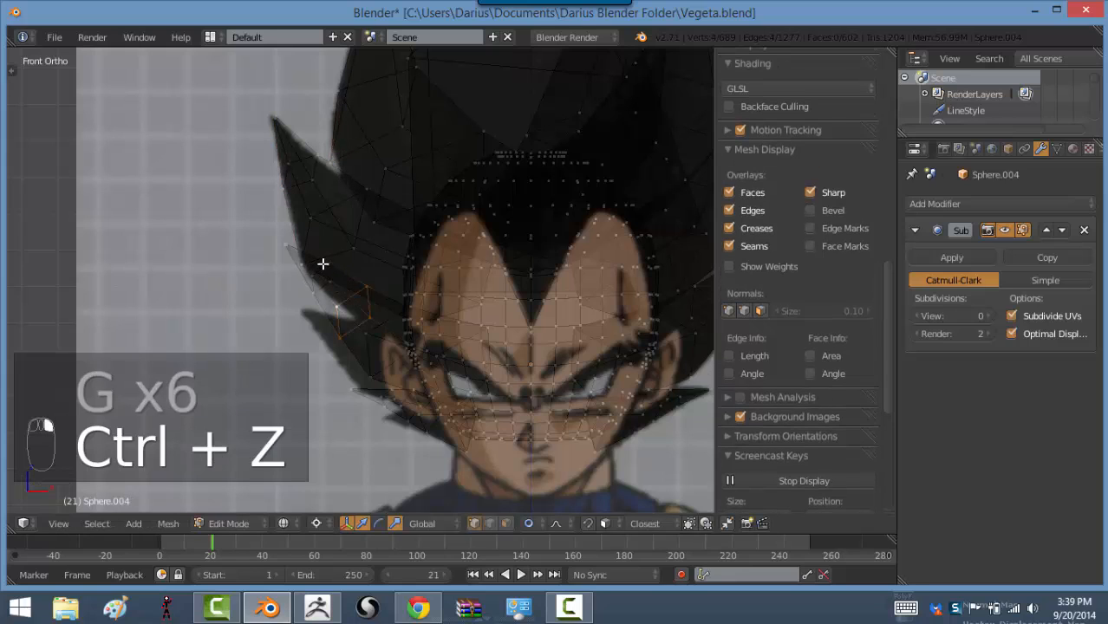
{"action": "key", "text": "ctrl+z"}
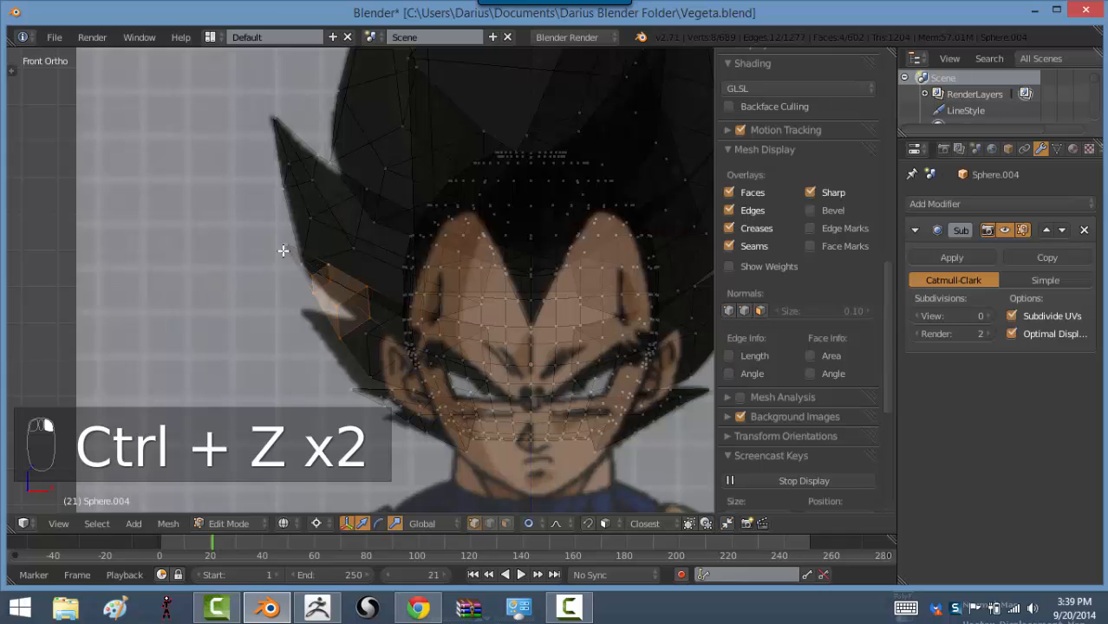
{"action": "key", "text": "g"}
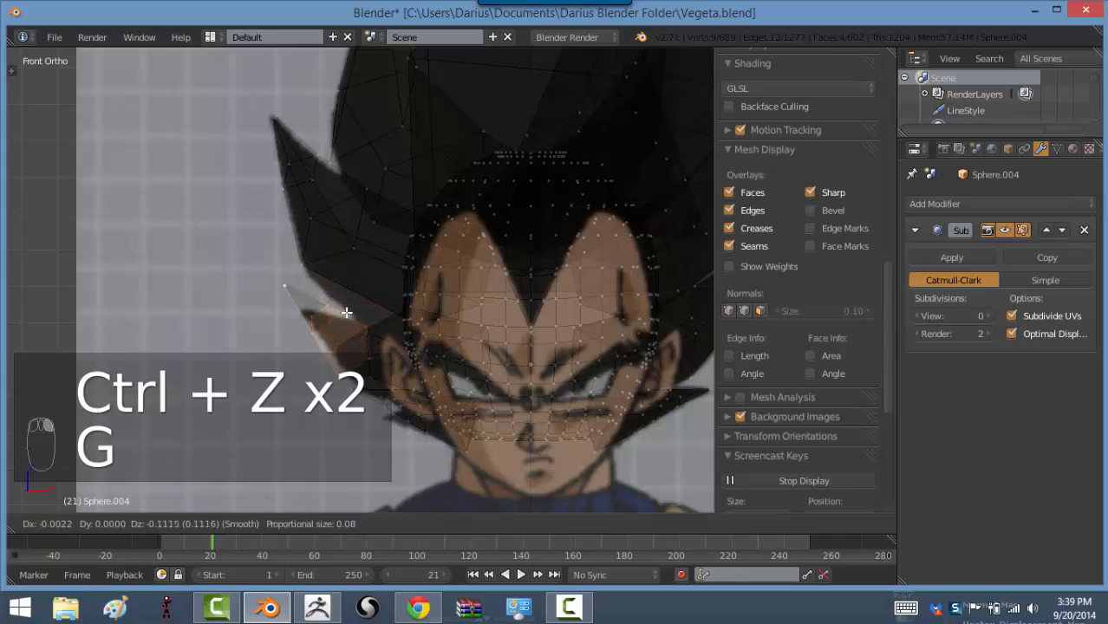
{"action": "left_click", "coordinate": [354, 321]}
Set the pivot to the median point, scale down the third spike's outer section, and shift it onto the reference spike
{"action": "key", "text": "s"}
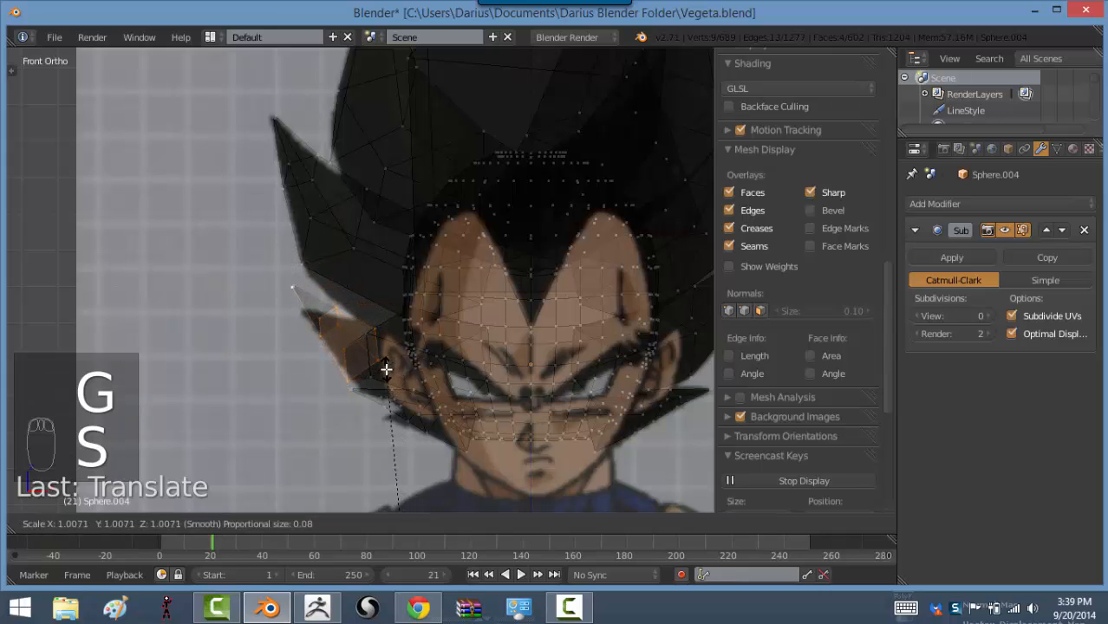
{"action": "right_click", "coordinate": [391, 359]}
{"action": "key", "text": "ctrl+comma"}
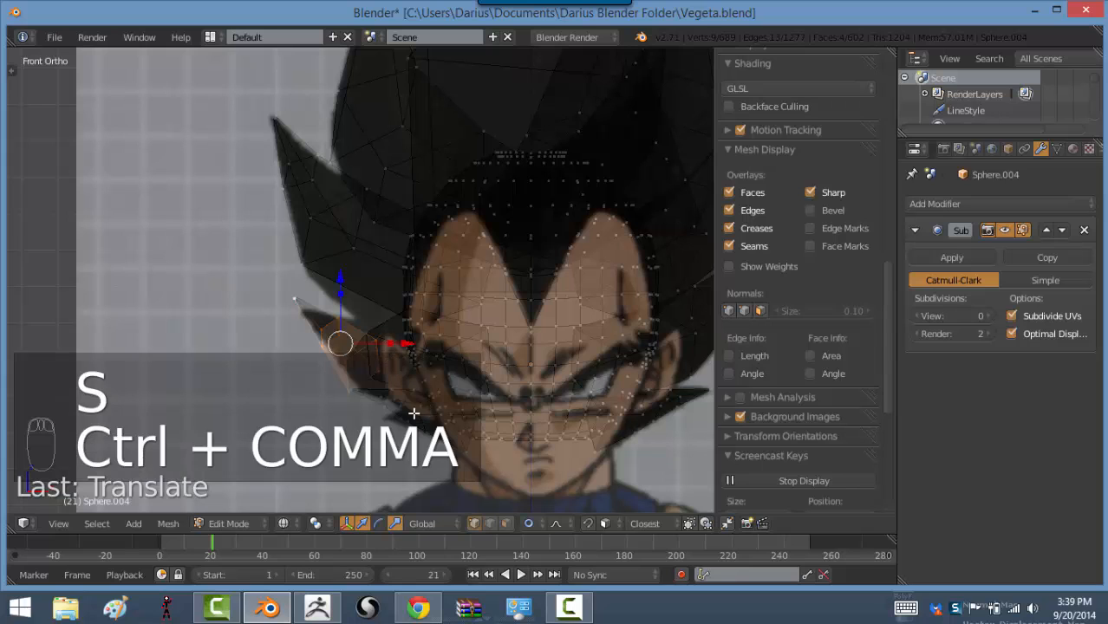
{"action": "key", "text": "s"}
{"action": "left_click", "coordinate": [379, 392]}
{"action": "key", "text": "g"}
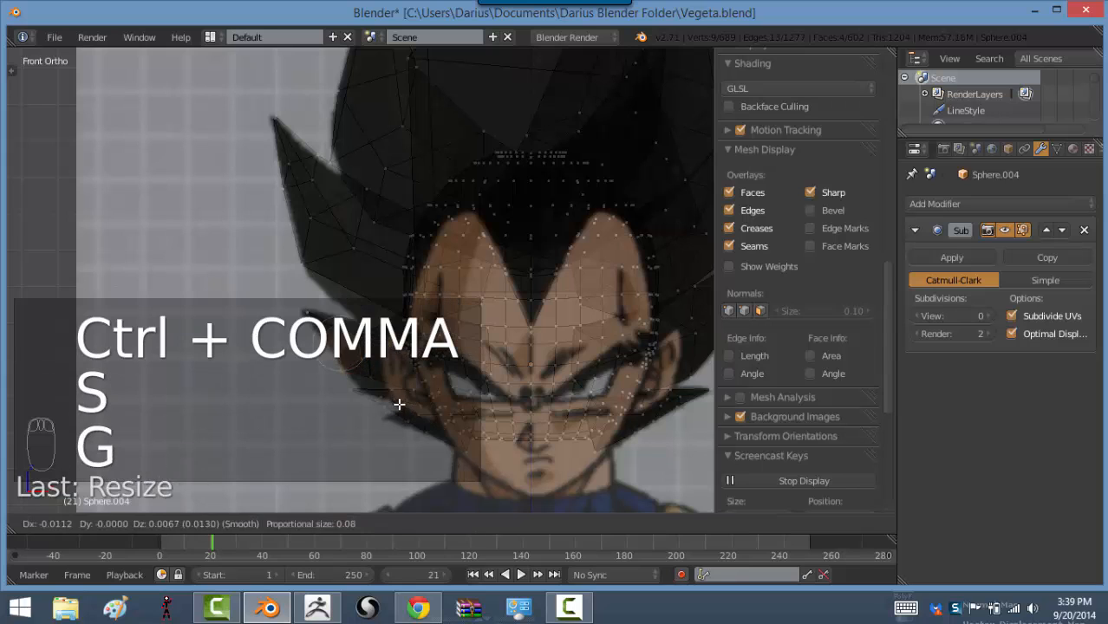
{"action": "left_click", "coordinate": [396, 401]}
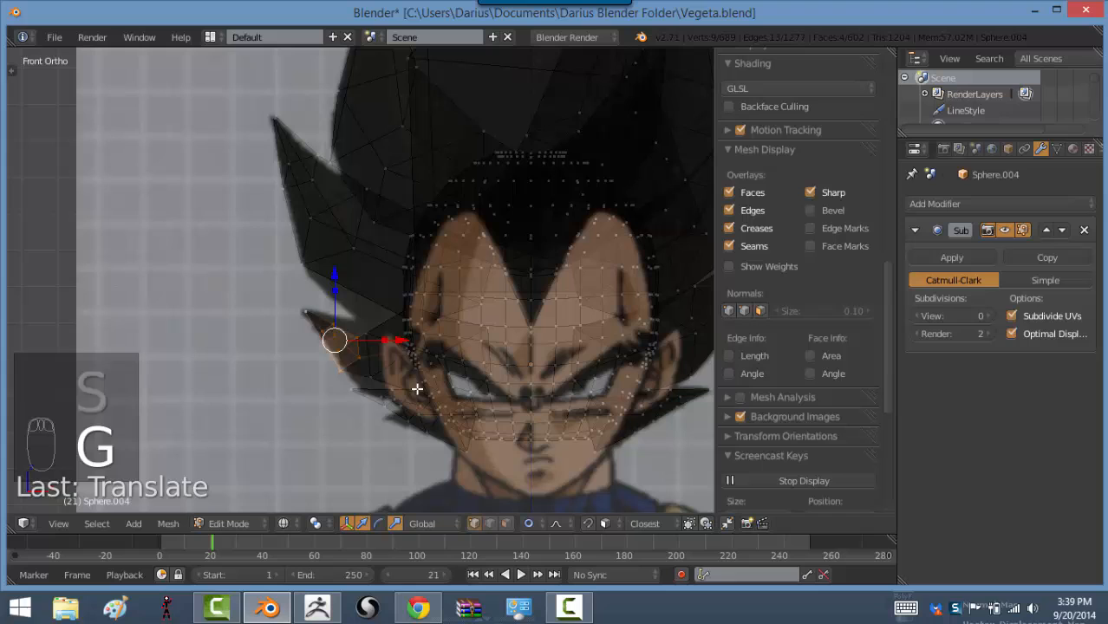
Lower the third spike's inner loop about 0.06 and reposition and resize its base loop behind the forehead
{"action": "right_click", "coordinate": [378, 355]}
{"action": "key", "text": "g"}
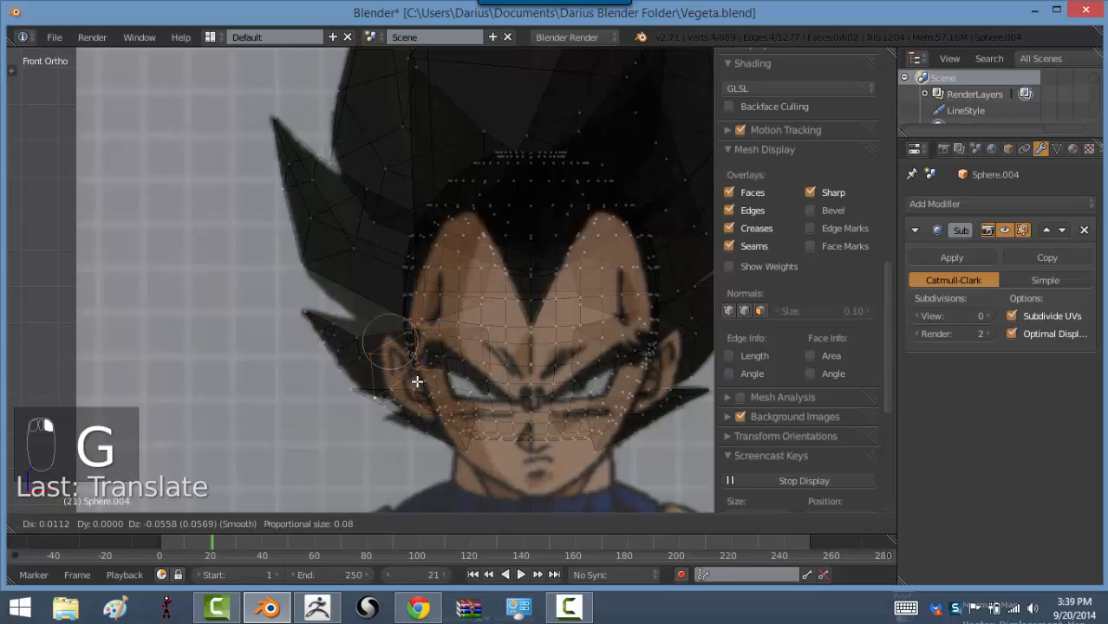
{"action": "left_click", "coordinate": [417, 383]}
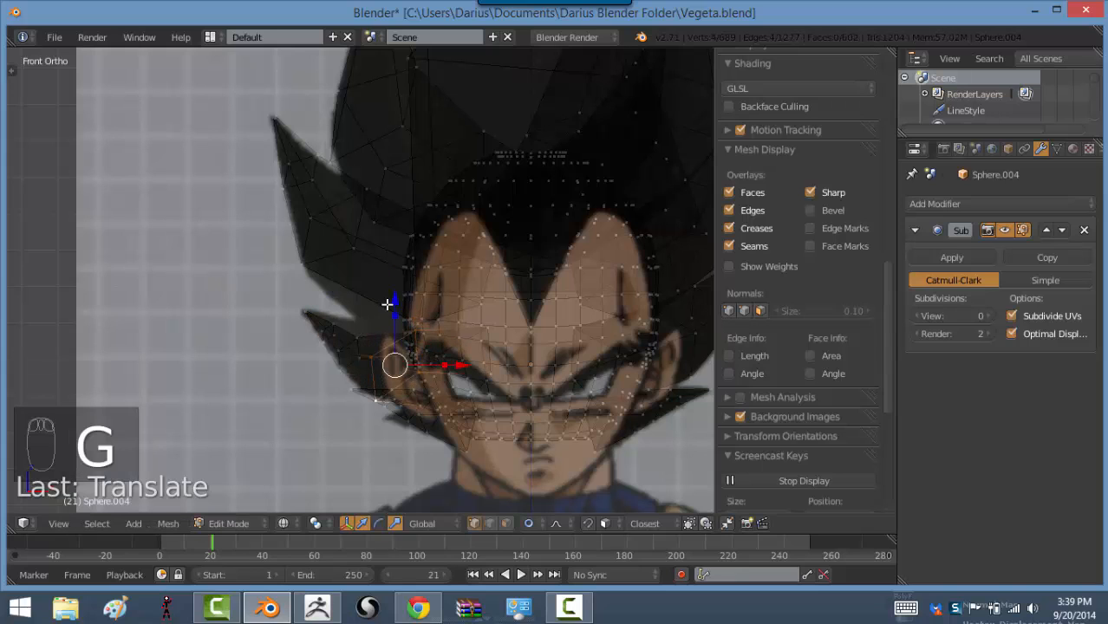
{"action": "right_click", "coordinate": [449, 305]}
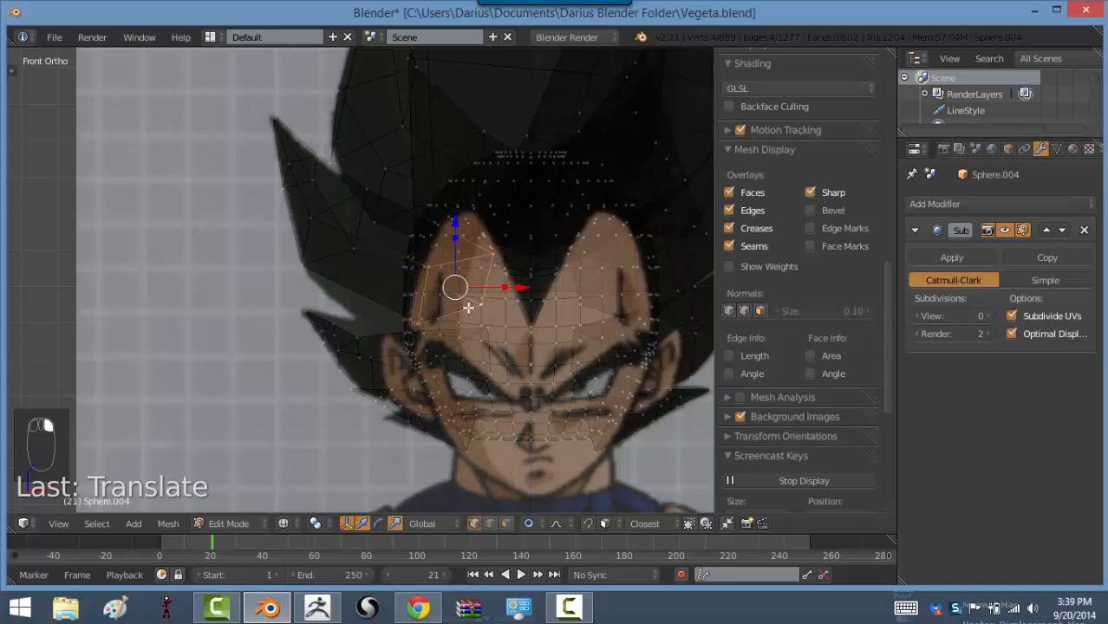
{"action": "key", "text": "g"}
{"action": "left_click", "coordinate": [465, 324]}
{"action": "key", "text": "s"}
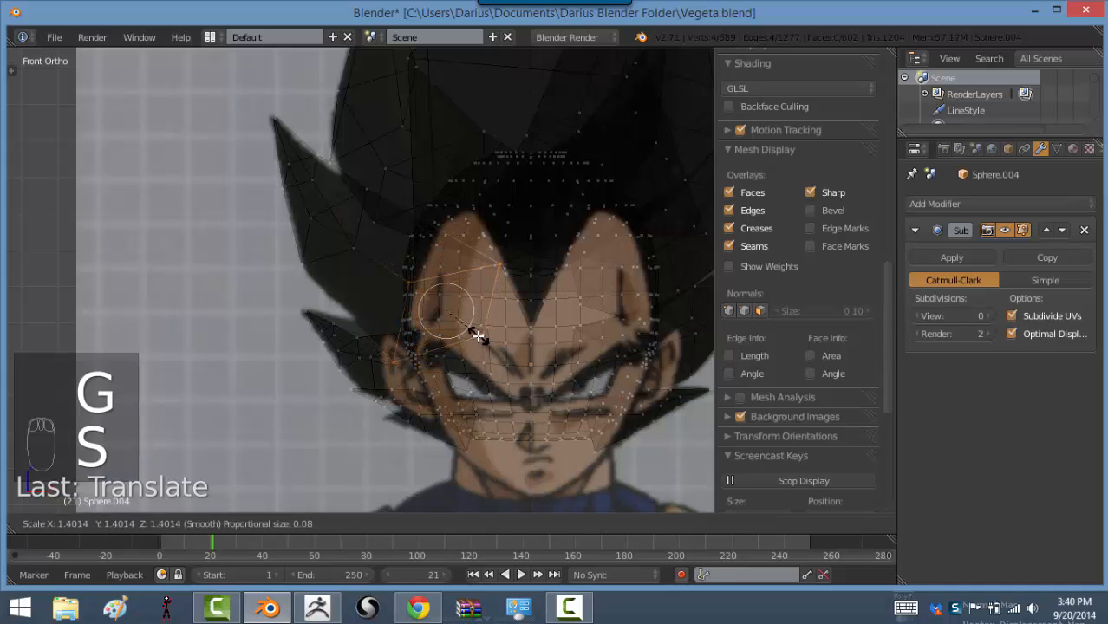
{"action": "left_click", "coordinate": [440, 340]}
Resize the third spike's two middle loops together and nudge them inward and up to fit the reference
{"action": "right_click", "coordinate": [381, 352]}
{"action": "right_click", "coordinate": [355, 342]}
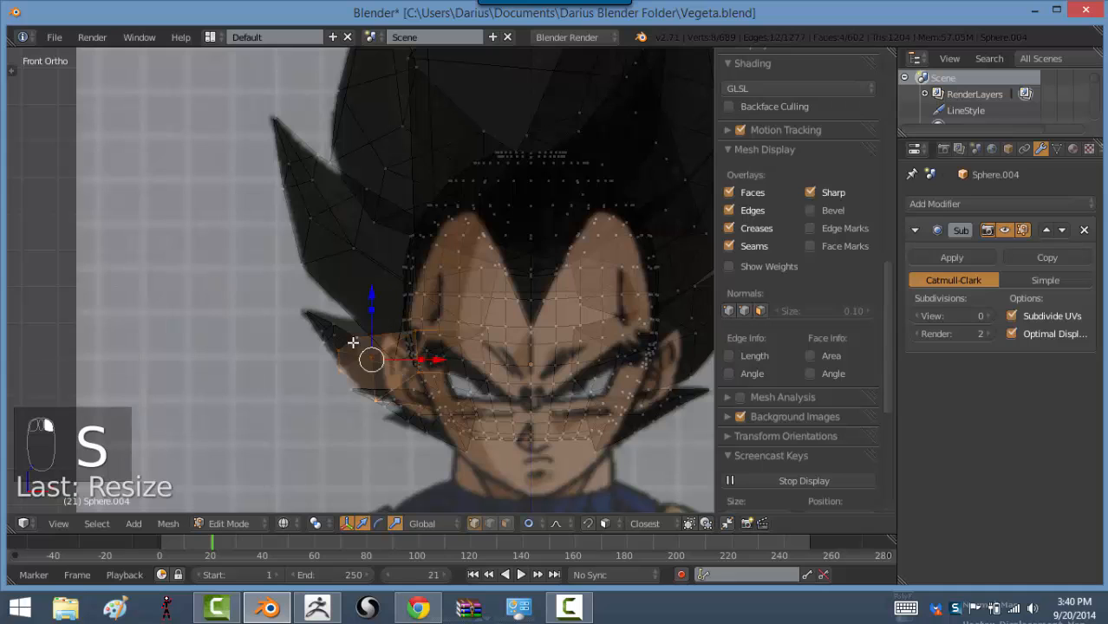
{"action": "key", "text": "s"}
{"action": "left_click", "coordinate": [434, 359]}
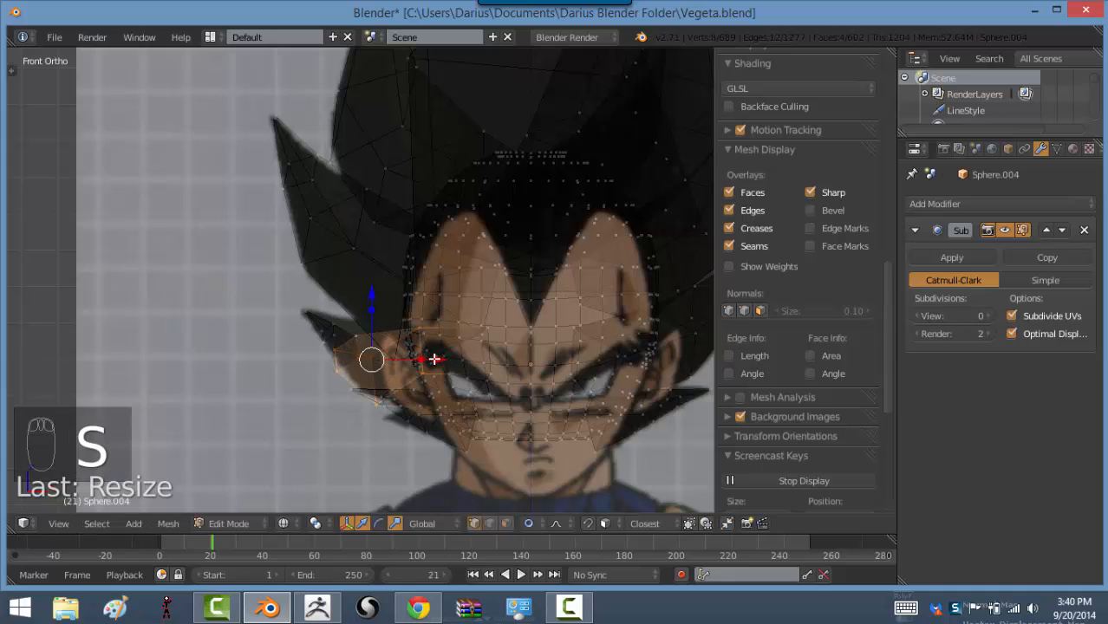
{"action": "key", "text": "g"}
{"action": "left_click", "coordinate": [439, 356]}
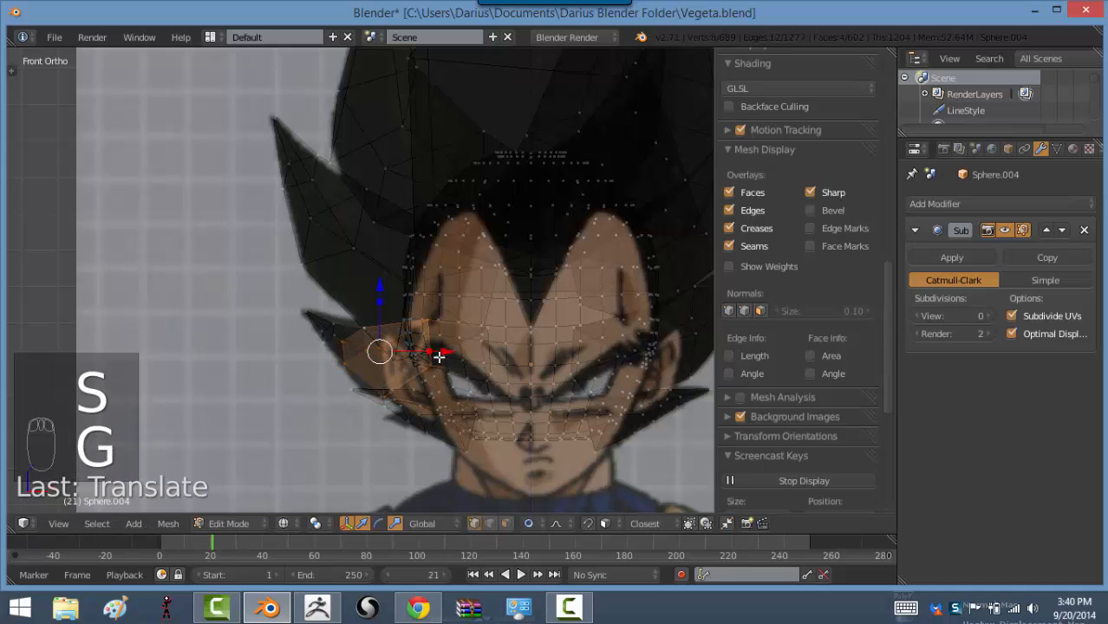
Select the entire lowest mirrored spike beside the jaw, then rotate, scale down, and move it onto the reference
{"action": "right_click", "coordinate": [428, 432]}
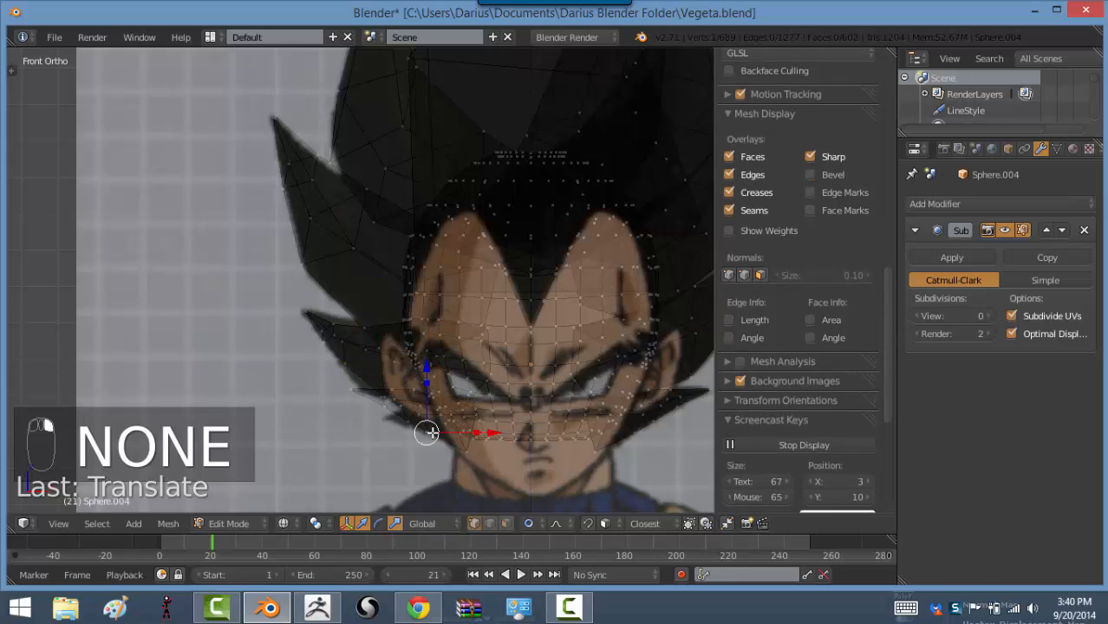
{"action": "key", "text": "ctrl+l"}
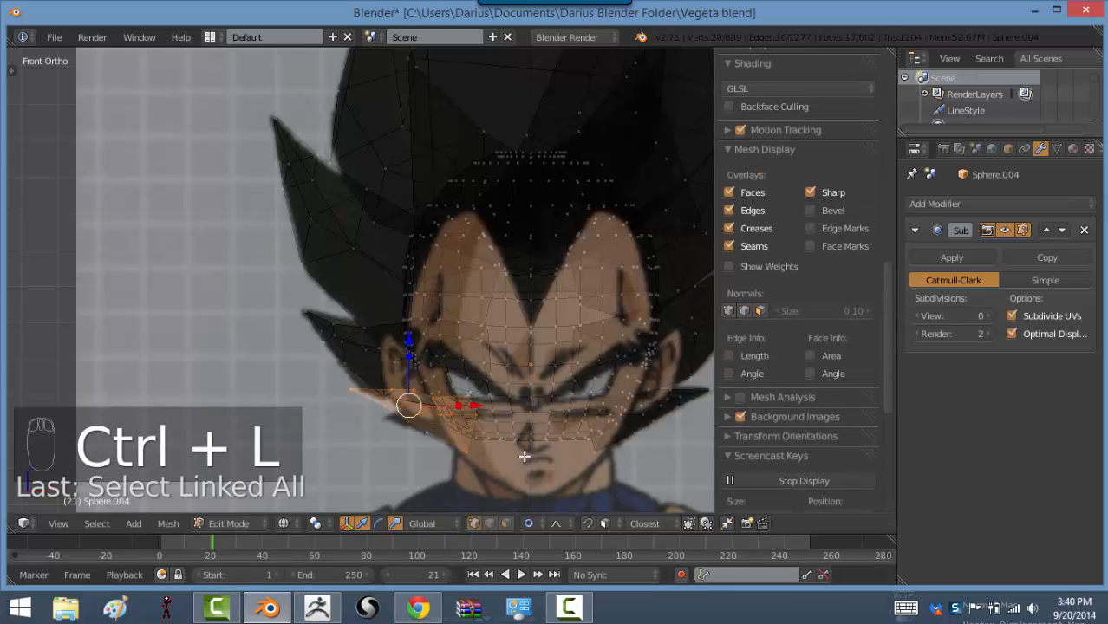
{"action": "key", "text": "r"}
{"action": "left_click", "coordinate": [530, 459]}
{"action": "key", "text": "s"}
{"action": "left_click", "coordinate": [495, 437]}
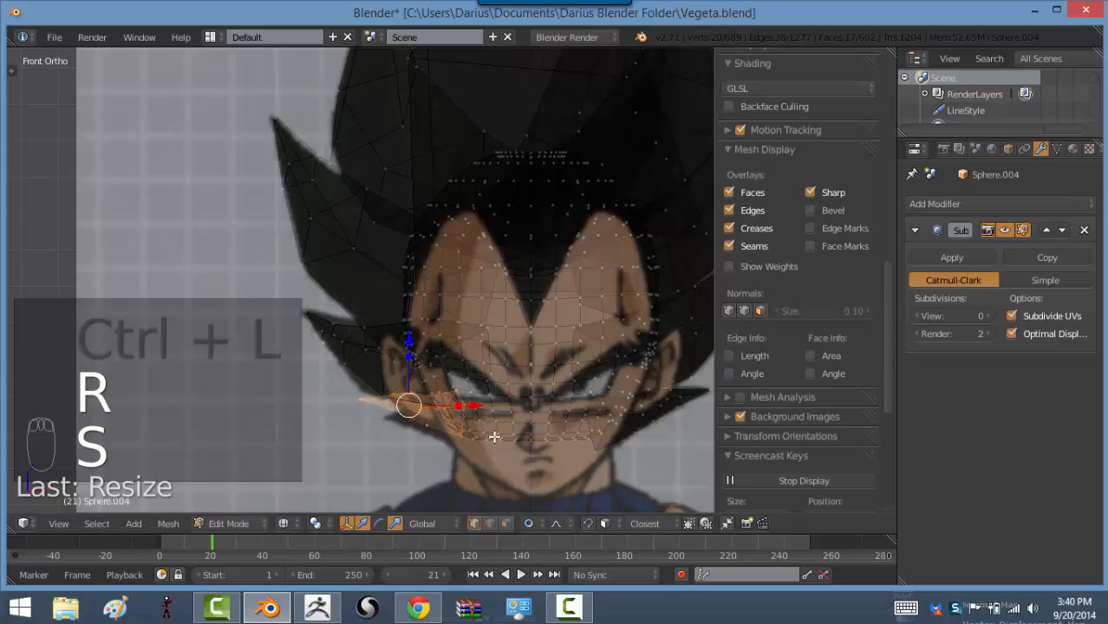
{"action": "key", "text": "g"}
{"action": "left_click", "coordinate": [500, 446]}
{"action": "key", "text": "z"}
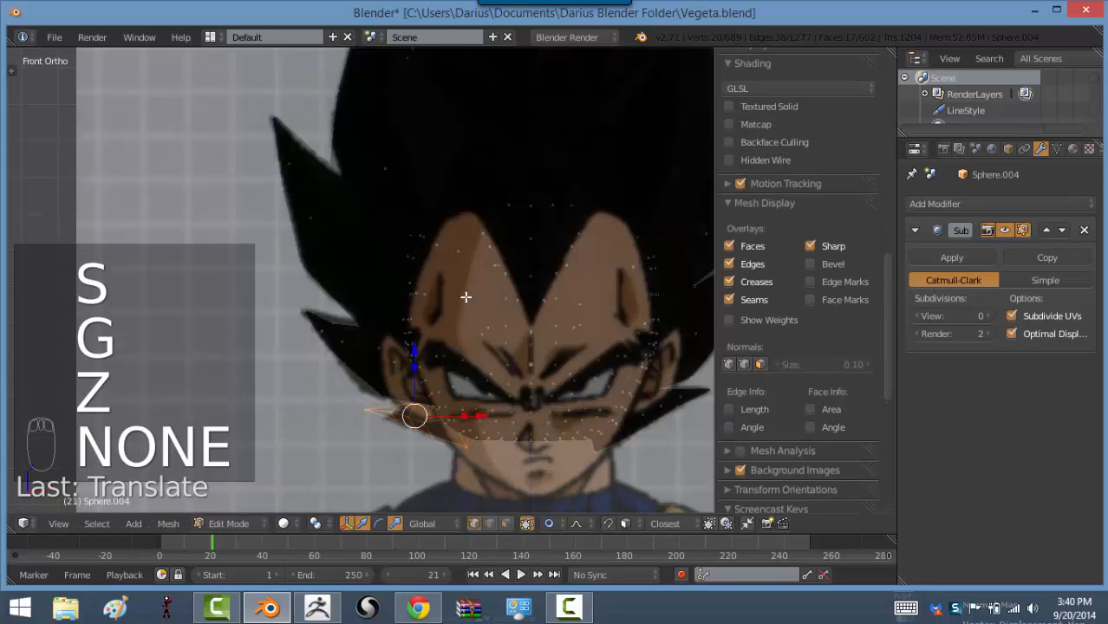
In the right side view, move the tallest central spike's middle loop backward
{"action": "scroll", "coordinate": [468, 295], "scroll_direction": "down", "scroll_amount": 3}
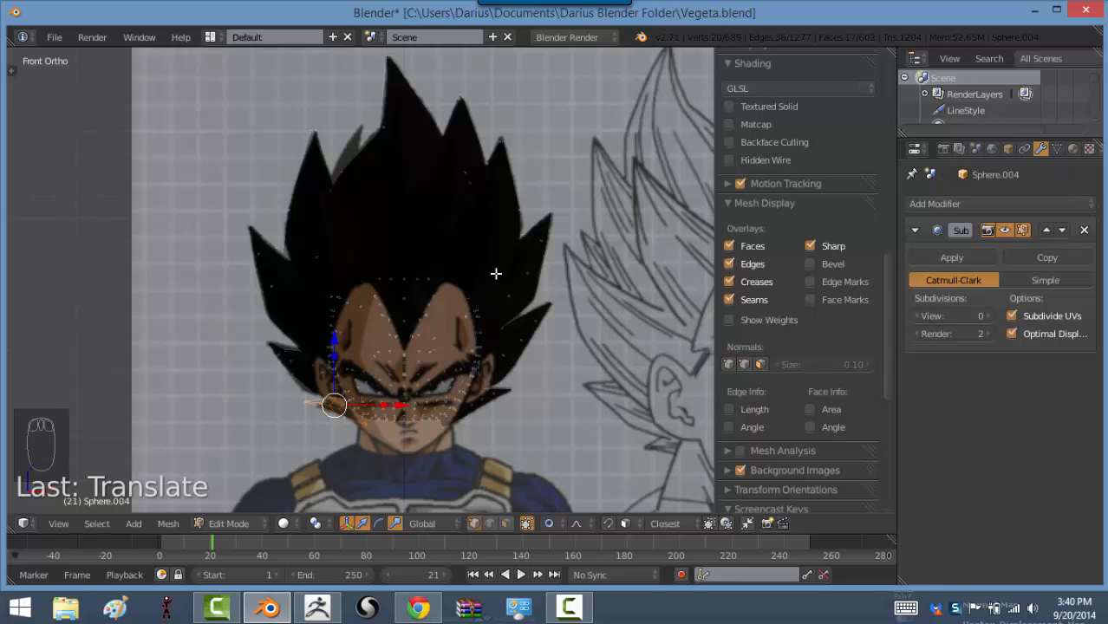
{"action": "middle_click_drag", "start_coordinate": [496, 273], "coordinate": [343, 279]}
{"action": "key", "text": "KP_3"}
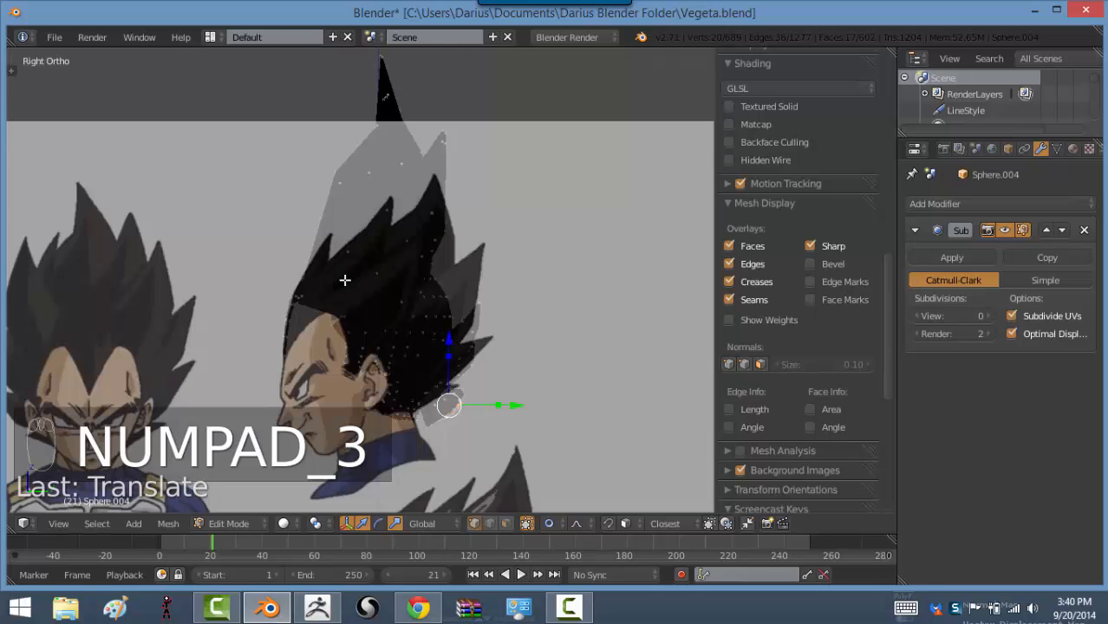
{"action": "key", "text": "z"}
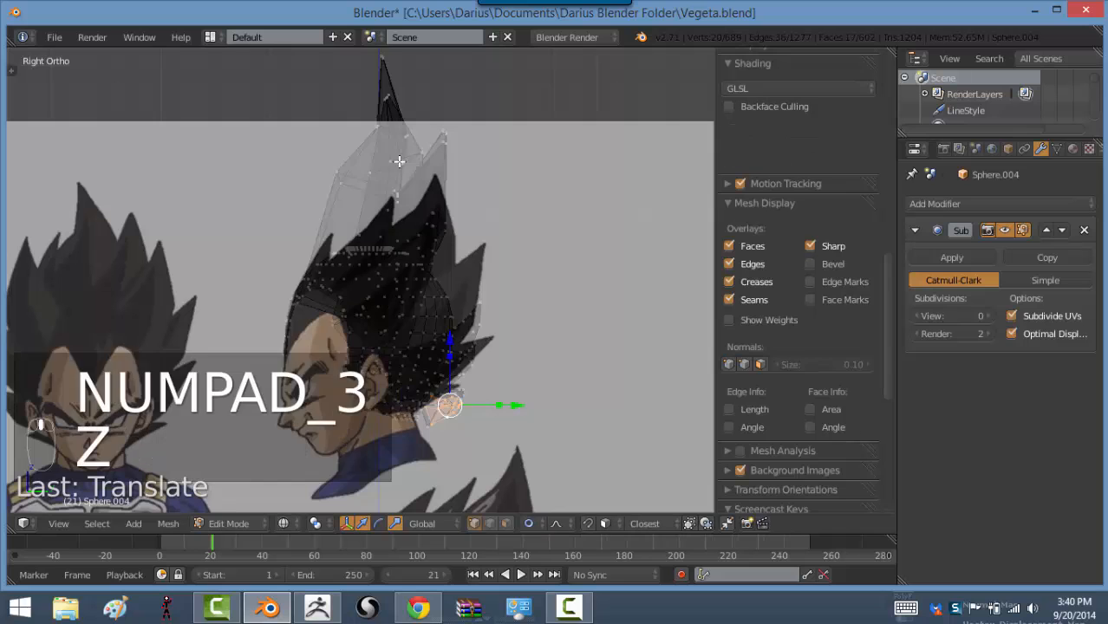
{"action": "scroll", "coordinate": [382, 128], "scroll_direction": "up", "scroll_amount": 4}
{"action": "right_click", "coordinate": [352, 90], "text": "alt"}
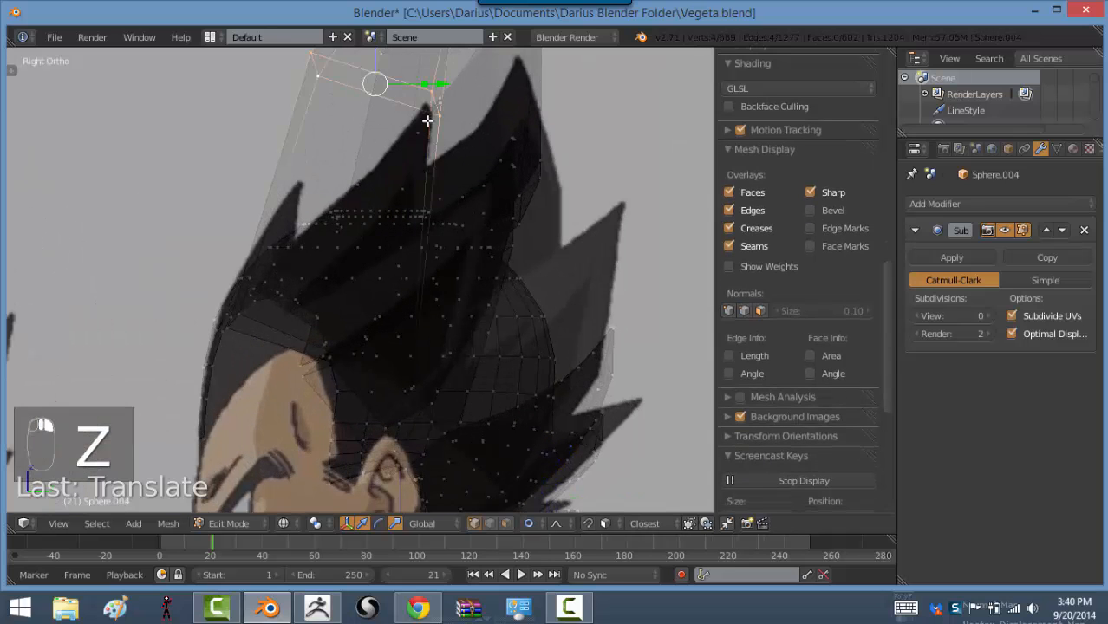
{"action": "middle_click_drag", "start_coordinate": [459, 82], "coordinate": [408, 216], "text": "shift"}
{"action": "key", "text": "g"}
{"action": "left_click", "coordinate": [451, 211]}
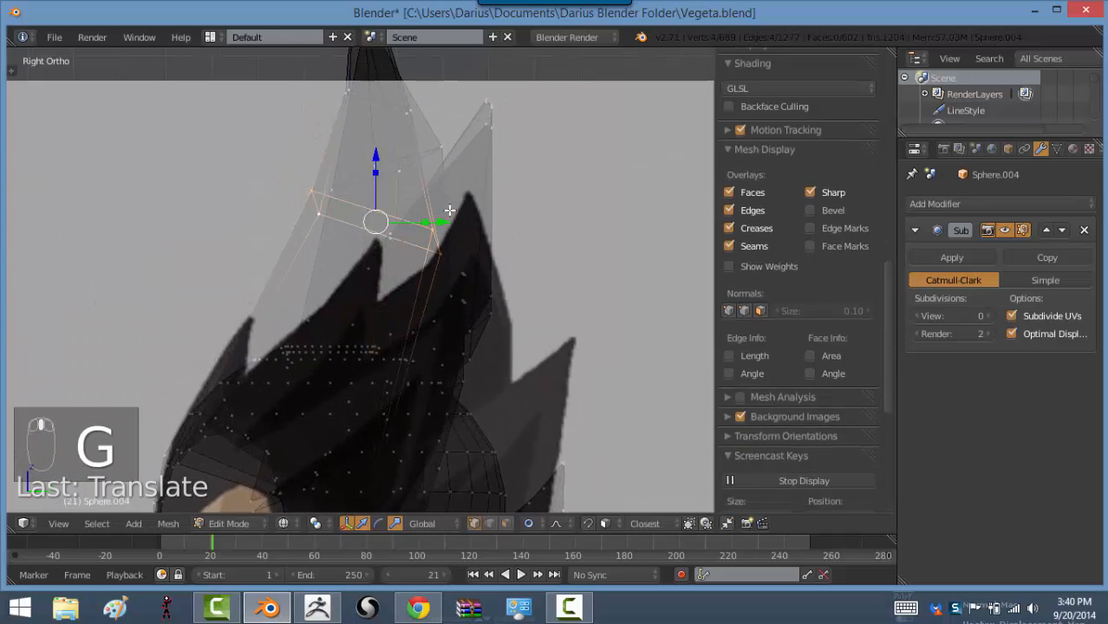
Move the upper loops and tips of the top spikes about 0.12 backward and 0.05 down, and tilt them slightly backward
{"action": "right_click", "coordinate": [402, 112], "text": "alt+shift"}
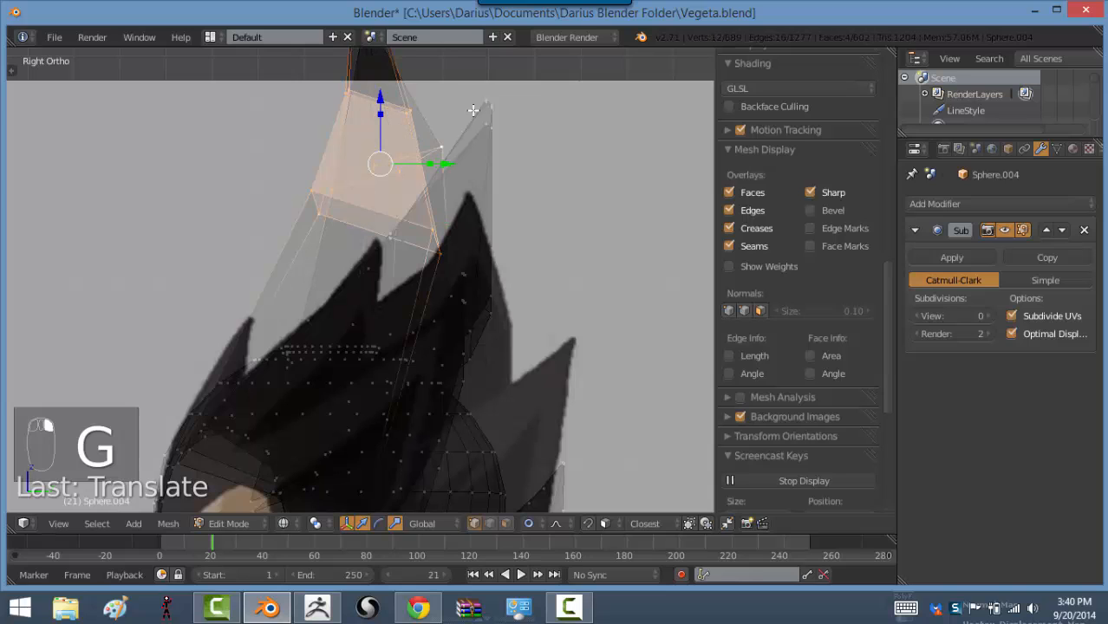
{"action": "right_click", "coordinate": [446, 263], "text": "alt+shift"}
{"action": "key", "text": "ctrl+z"}
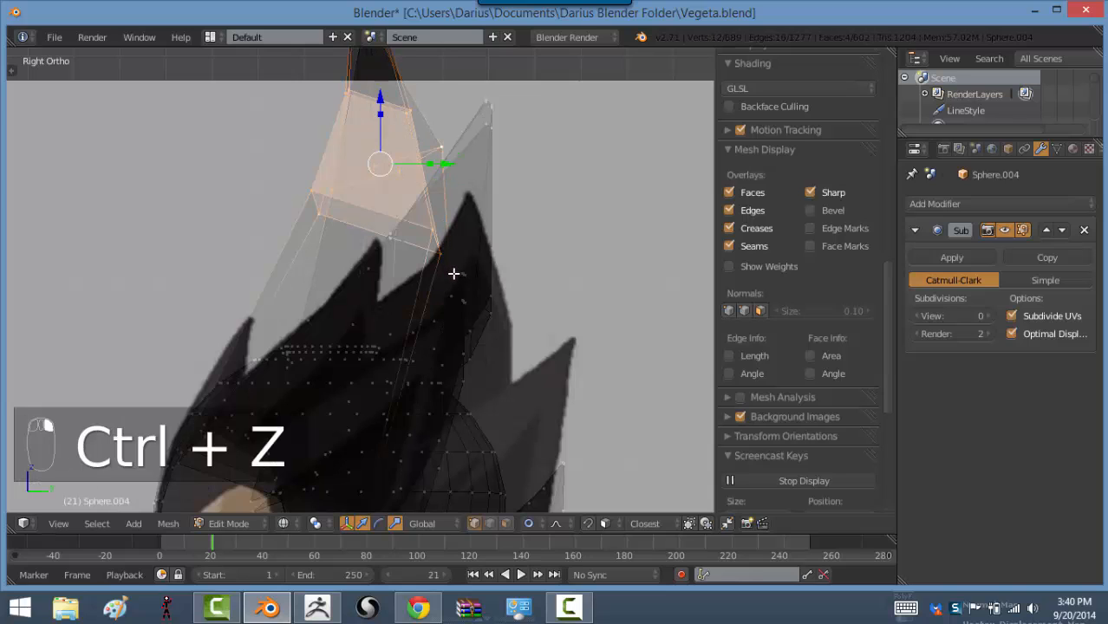
{"action": "right_click", "coordinate": [483, 294], "text": "alt+shift"}
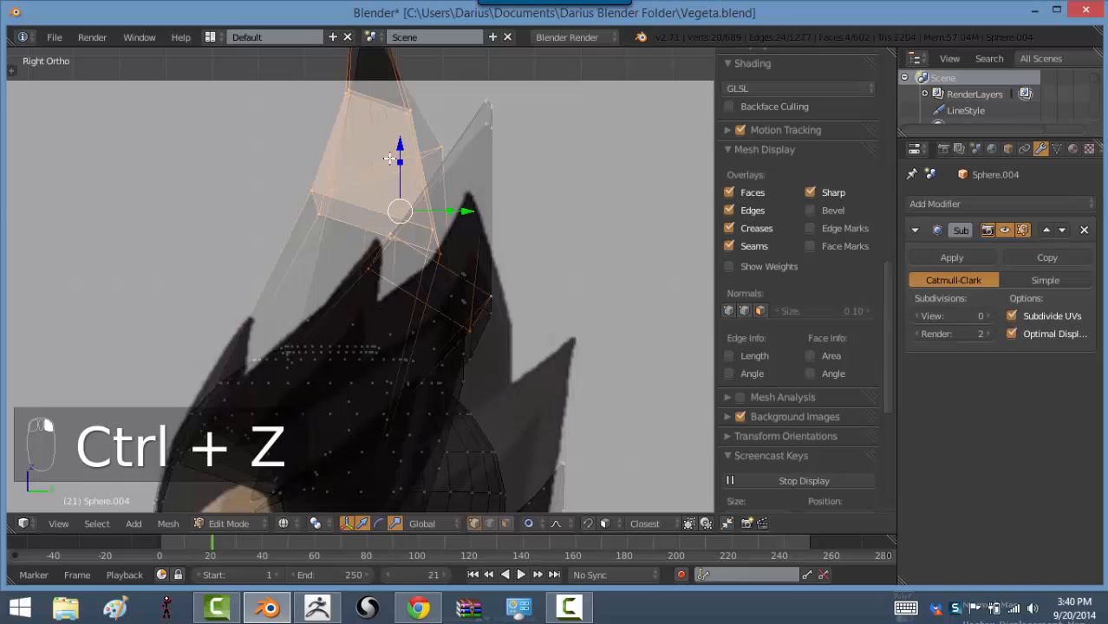
{"action": "middle_click_drag", "start_coordinate": [389, 158], "coordinate": [464, 288], "text": "shift"}
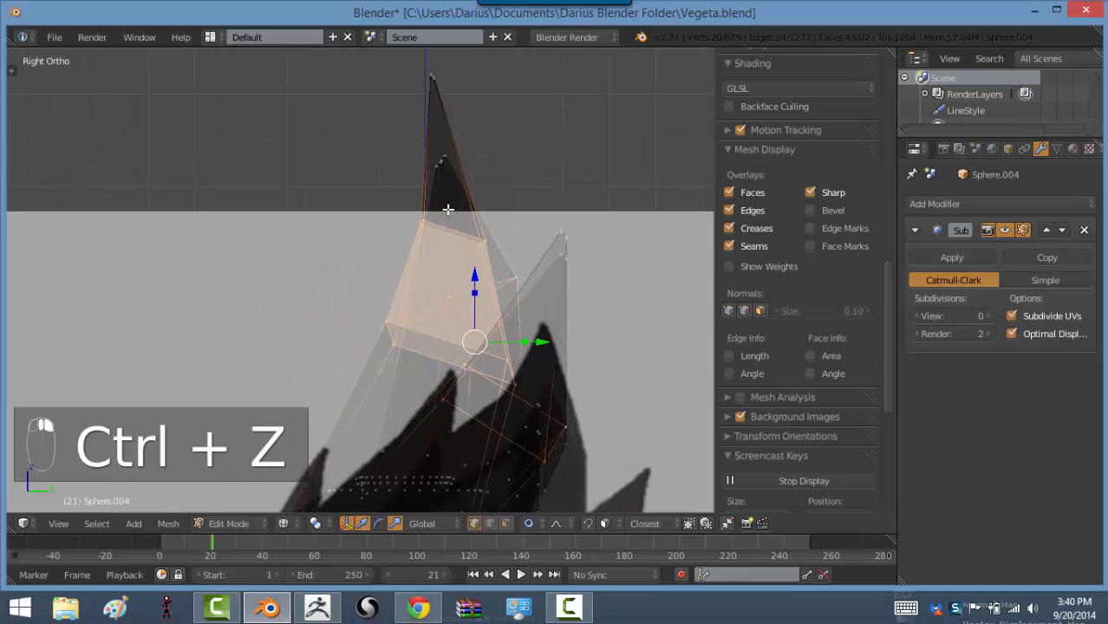
{"action": "right_click", "coordinate": [429, 77], "text": "shift"}
{"action": "right_click", "coordinate": [443, 163], "text": "shift"}
{"action": "key", "text": "g"}
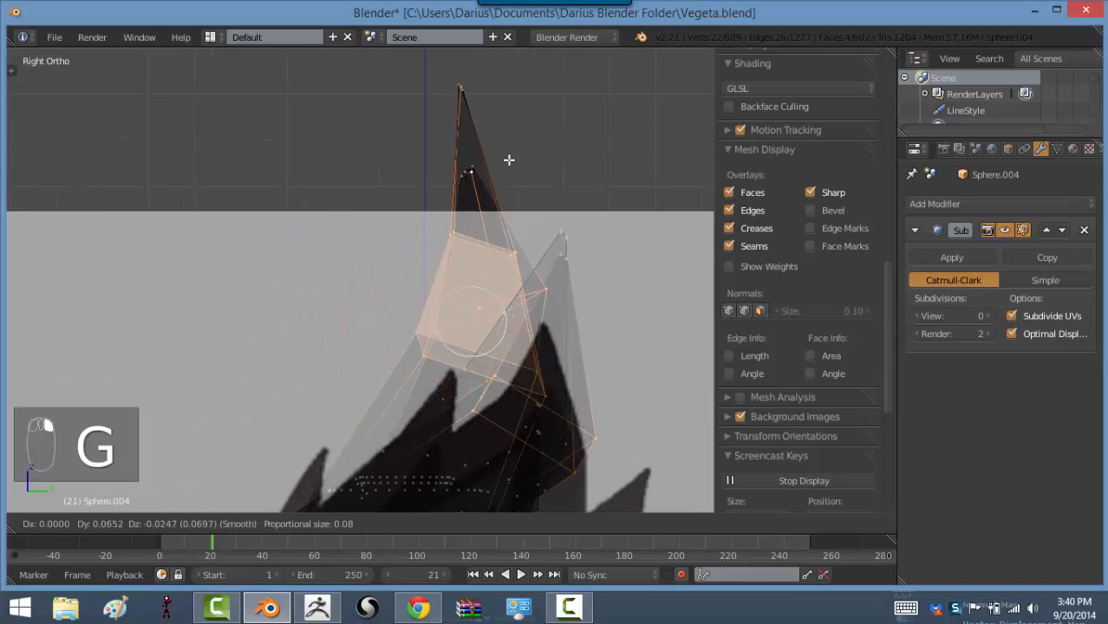
{"action": "right_click", "coordinate": [523, 188]}
{"action": "key", "text": "b"}
{"action": "left_click_drag", "start_coordinate": [548, 220], "coordinate": [604, 270]}
{"action": "key", "text": "g"}
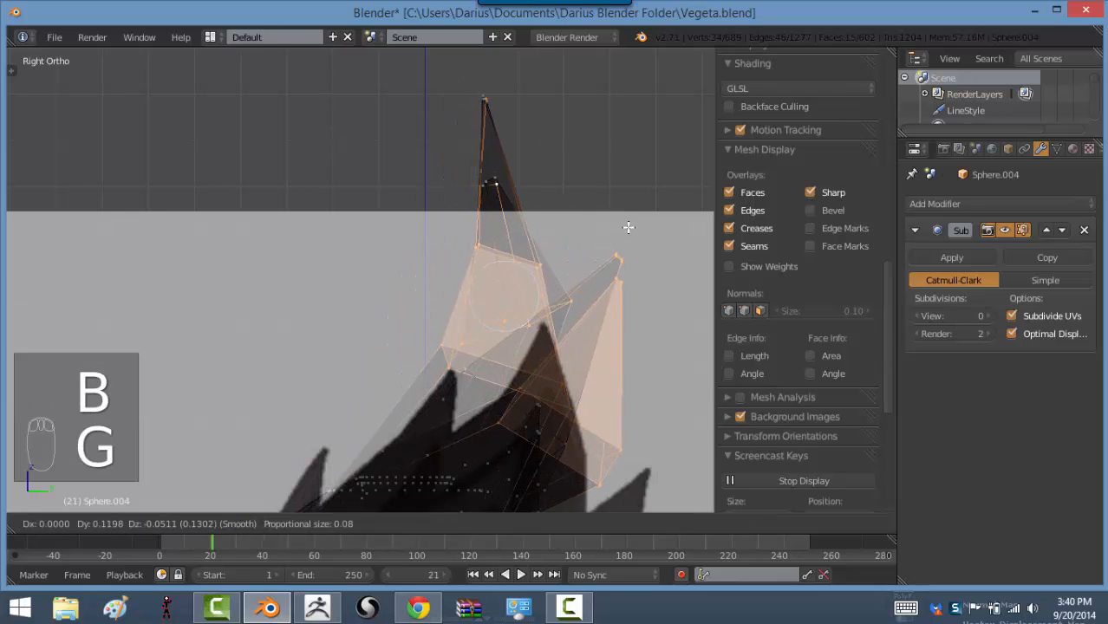
{"action": "left_click", "coordinate": [642, 261]}
{"action": "key", "text": "r"}
{"action": "left_click", "coordinate": [627, 317]}
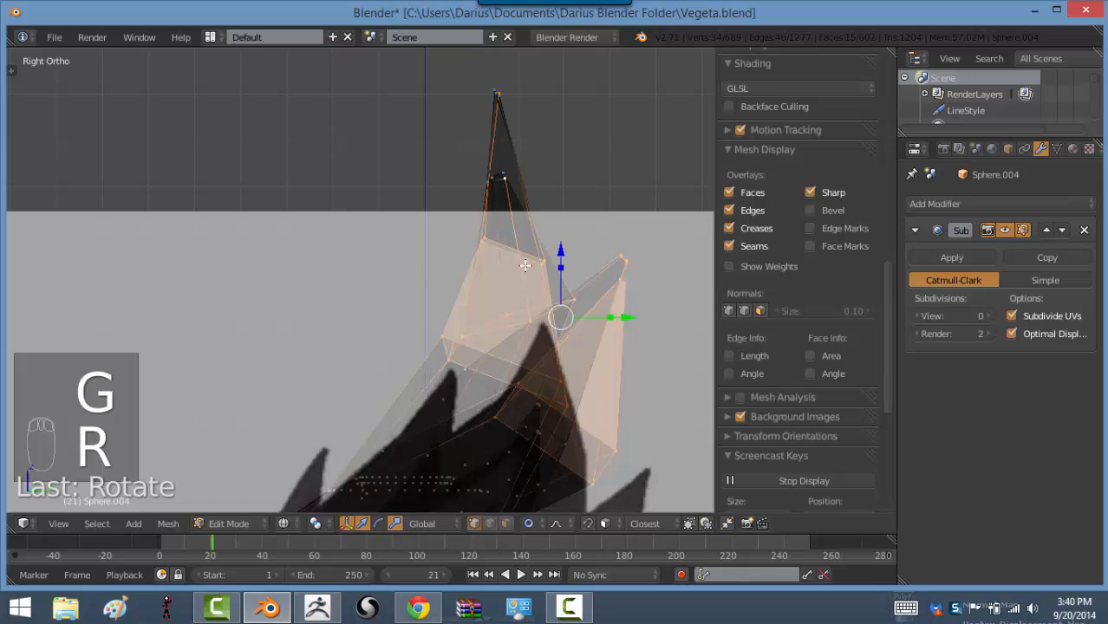
Shrink the tip of the smaller spike behind the tallest one, and shift the tip and the loop below it forward
{"action": "middle_click_drag", "start_coordinate": [524, 265], "coordinate": [482, 281]}
{"action": "right_click", "coordinate": [525, 228], "text": "alt"}
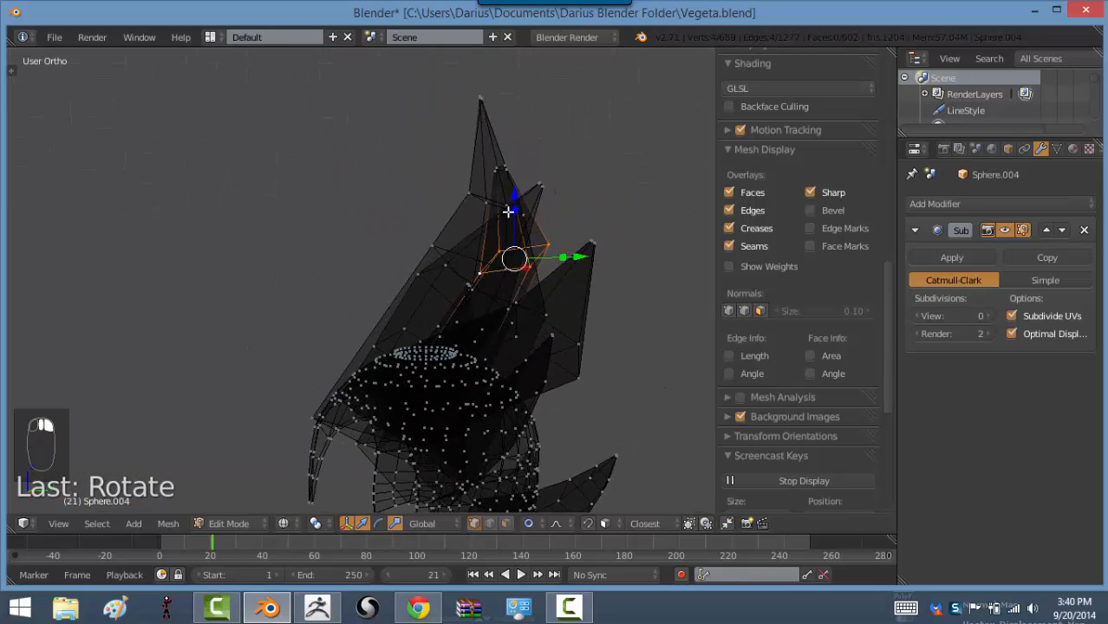
{"action": "right_click", "coordinate": [502, 167]}
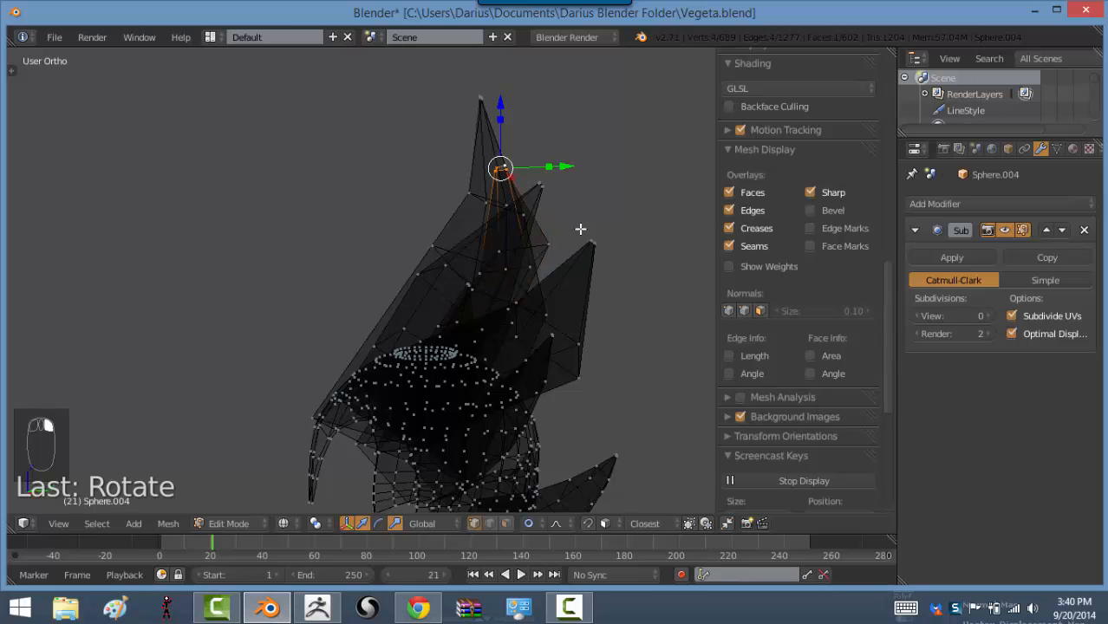
{"action": "key", "text": "s"}
{"action": "left_click", "coordinate": [520, 195]}
{"action": "right_click", "coordinate": [538, 257], "text": "alt+shift"}
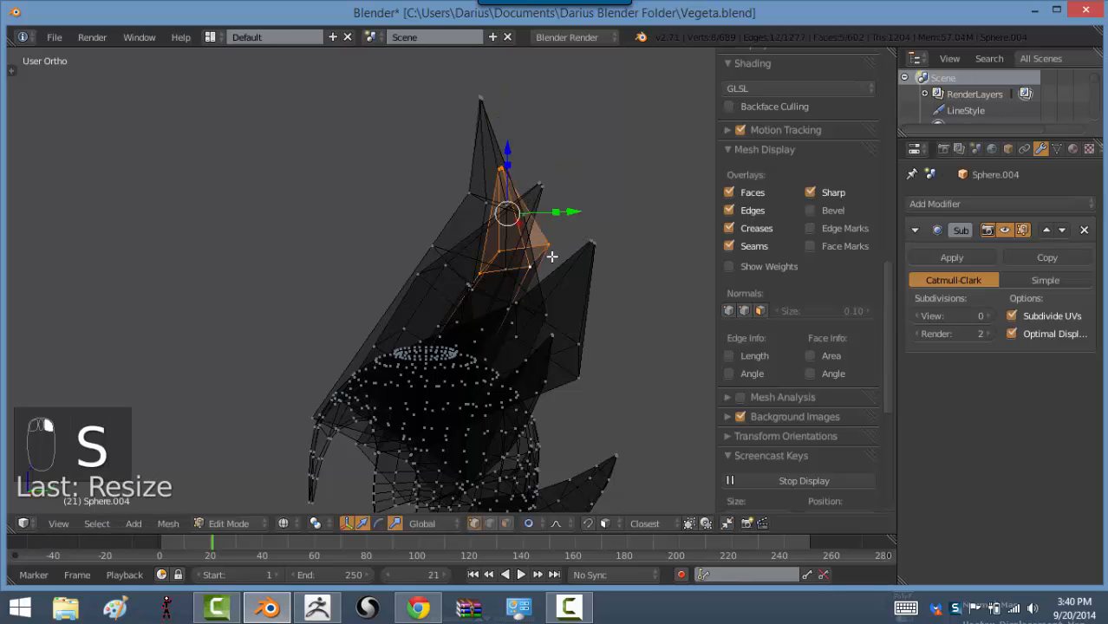
{"action": "key", "text": "g"}
{"action": "left_click", "coordinate": [542, 252]}
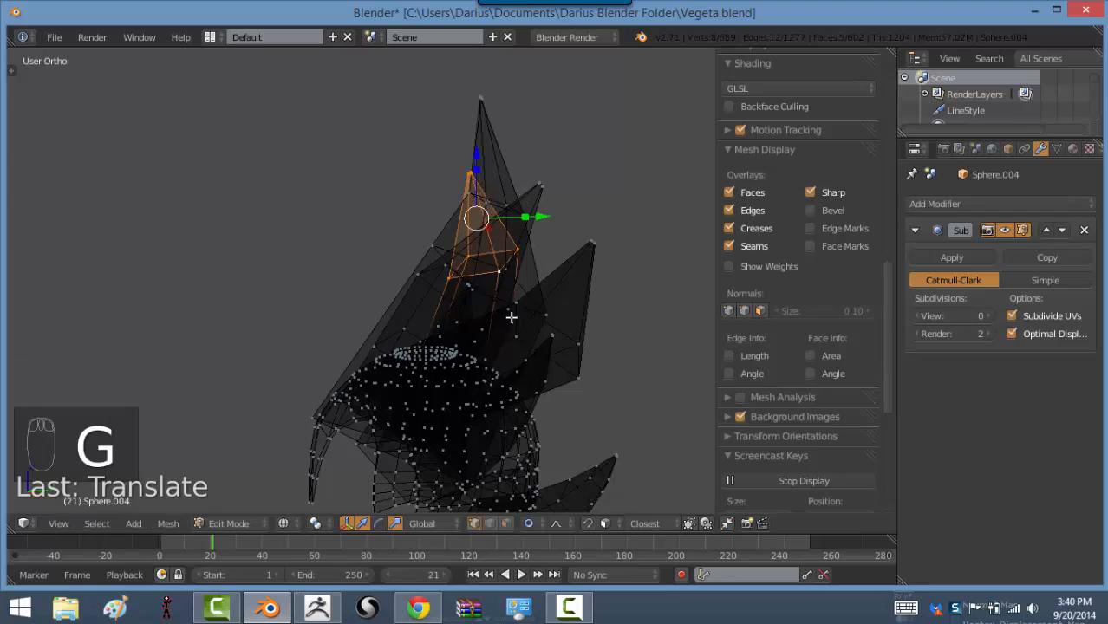
Select the whole smaller top spike, place a duplicate of it farther back on the head, and fatten the copy
{"action": "middle_click_drag", "start_coordinate": [512, 314], "coordinate": [445, 247]}
{"action": "scroll", "coordinate": [411, 280], "scroll_direction": "down", "scroll_amount": 4}
{"action": "middle_click_drag", "start_coordinate": [377, 312], "coordinate": [402, 343]}
{"action": "key", "text": "ctrl+l"}
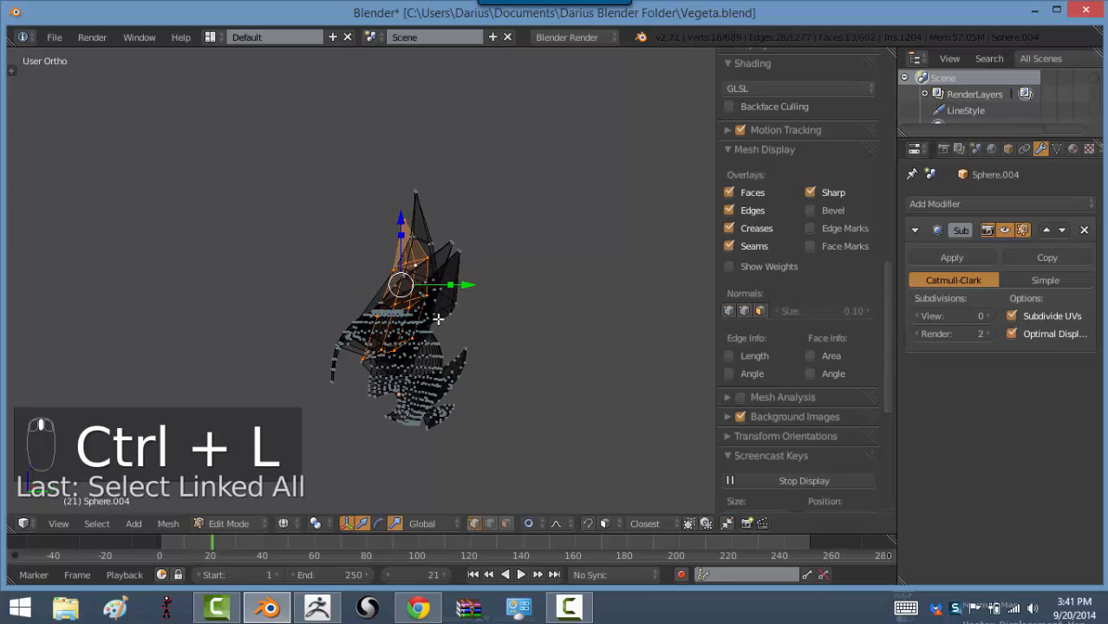
{"action": "key", "text": "shift+d"}
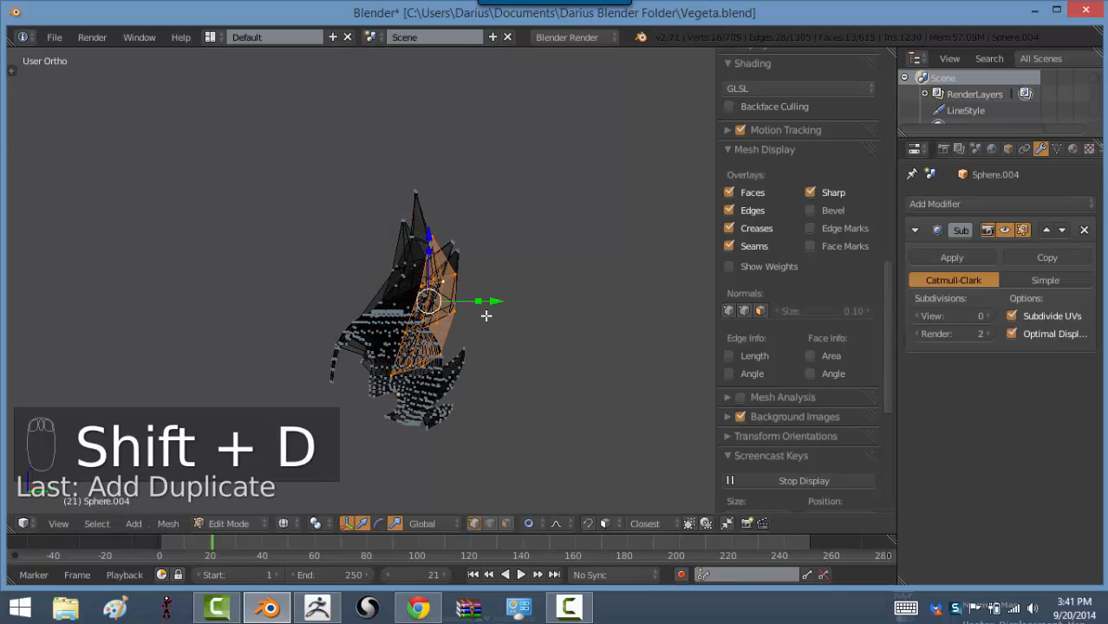
{"action": "key", "text": "alt+s"}
{"action": "left_click", "coordinate": [486, 320]}
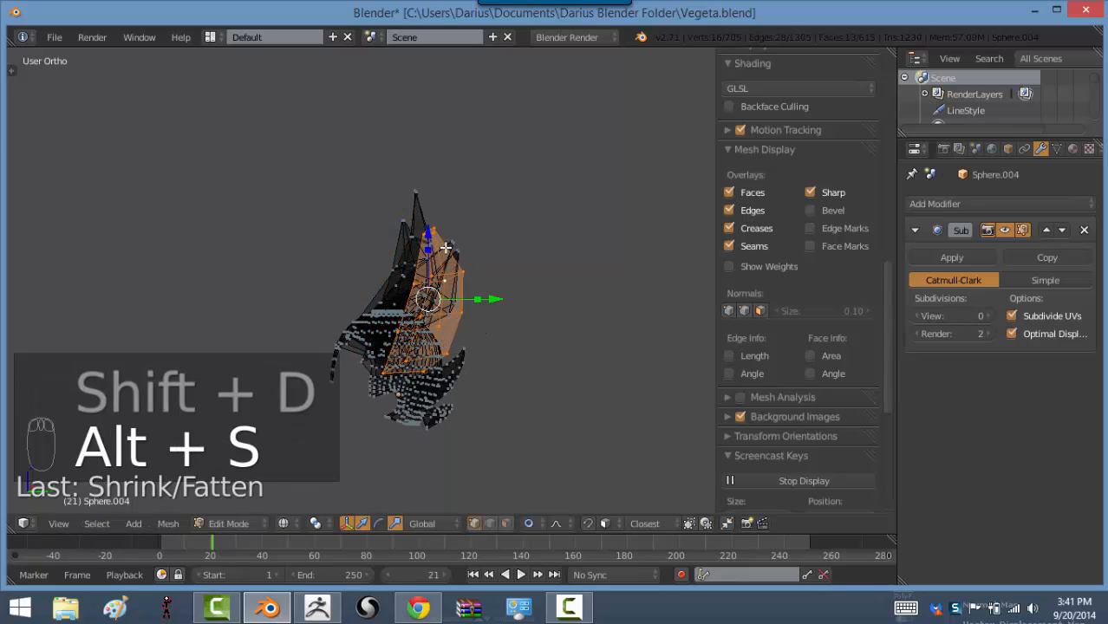
Shrink the tip of the duplicated rear spike to about 0.4 of its size
{"action": "right_click", "coordinate": [430, 232]}
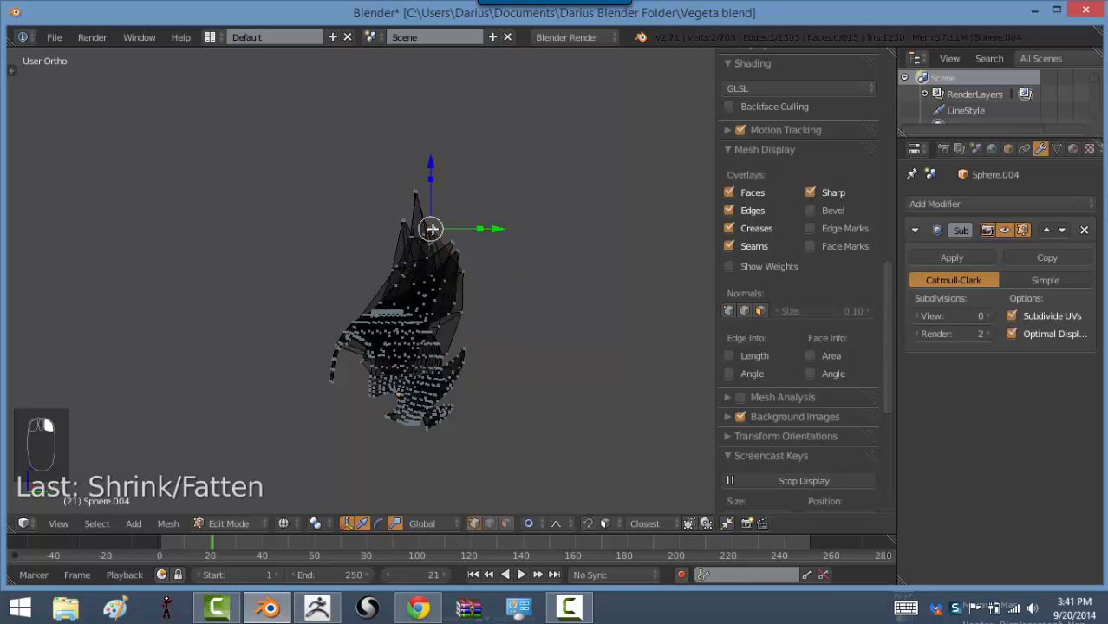
{"action": "key", "text": "s"}
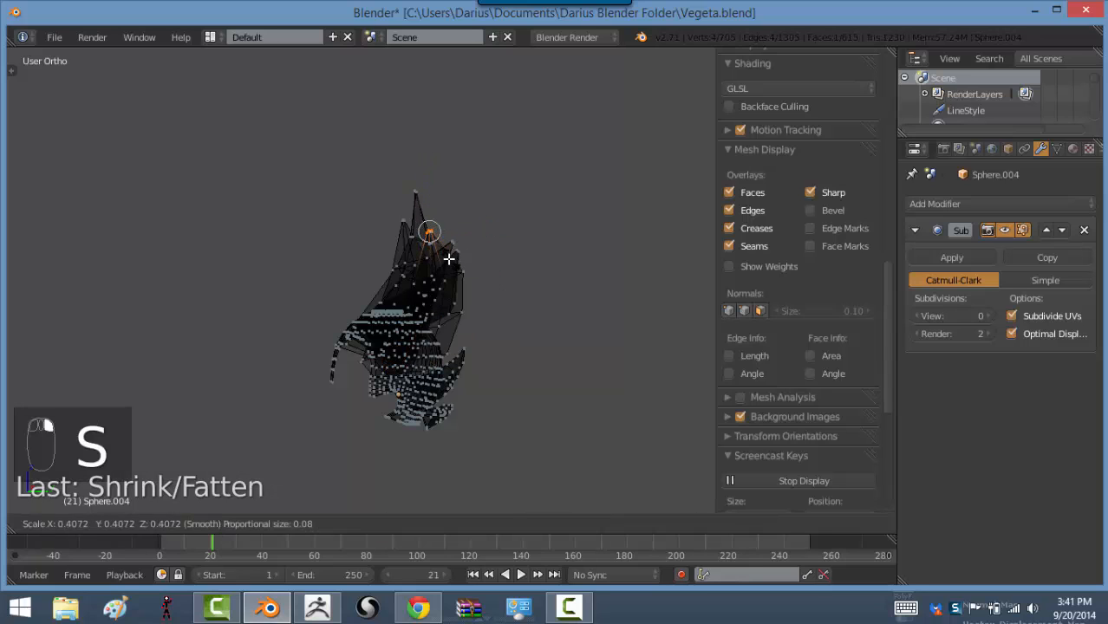
{"action": "left_click", "coordinate": [451, 256]}
Select the entire duplicated spike, tilt it backward, and move it down and back in the right side view
{"action": "key", "text": "ctrl+l"}
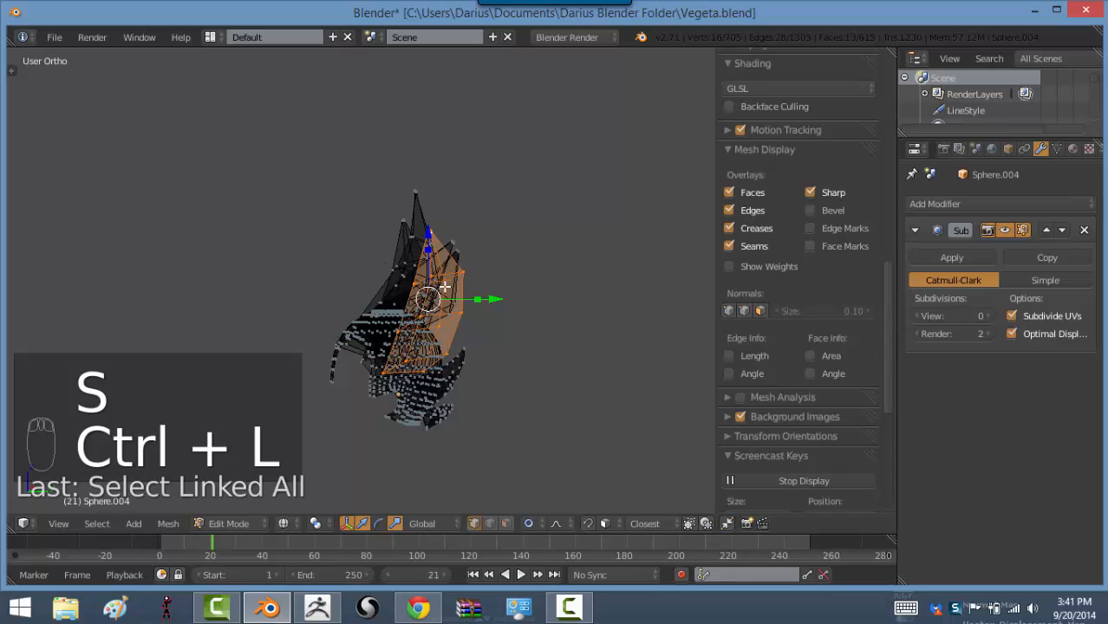
{"action": "key", "text": "r"}
{"action": "left_click", "coordinate": [529, 333]}
{"action": "key", "text": "KP_3"}
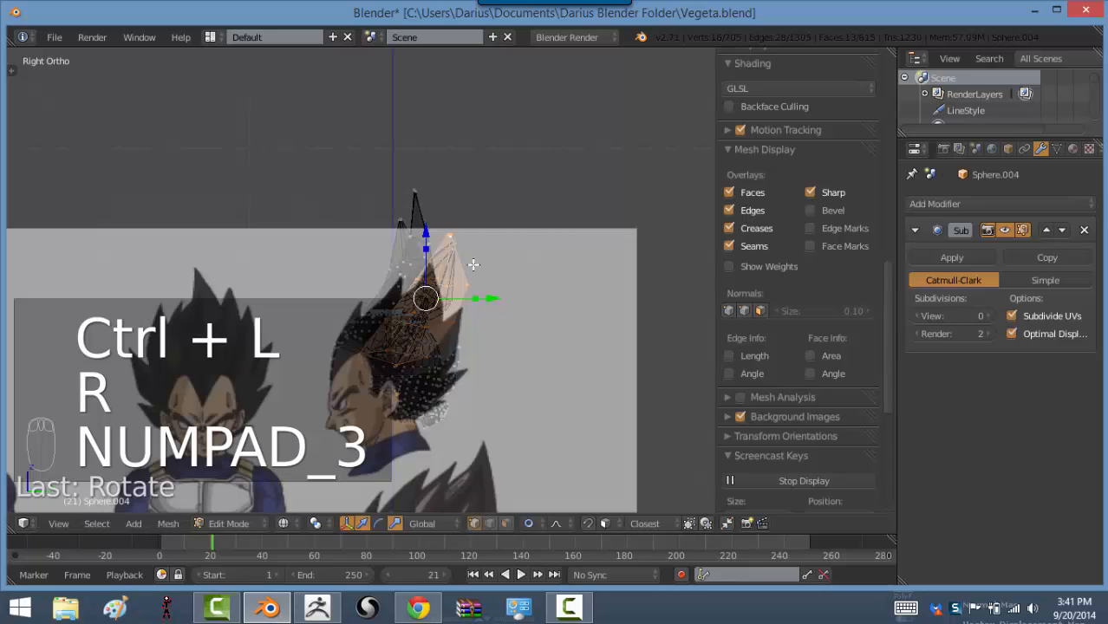
{"action": "key", "text": "g"}
{"action": "left_click", "coordinate": [544, 346]}
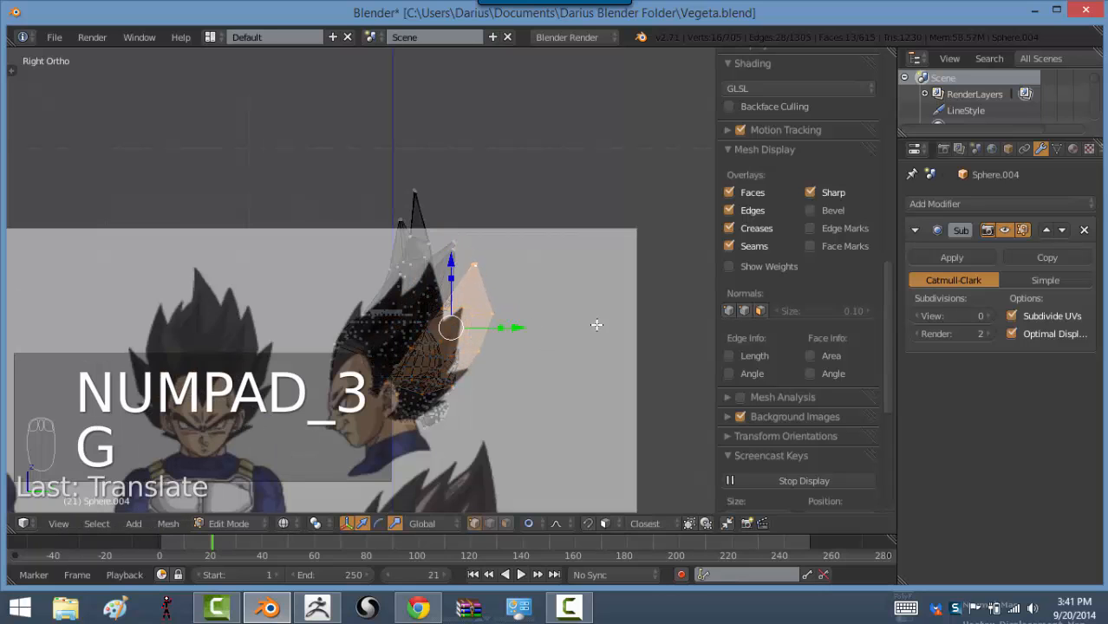
Tilt the rear spike further backward, scale it down, and reposition it against the back of the hair
{"action": "key", "text": "r"}
{"action": "left_click", "coordinate": [568, 382]}
{"action": "key", "text": "s"}
{"action": "left_click", "coordinate": [538, 379]}
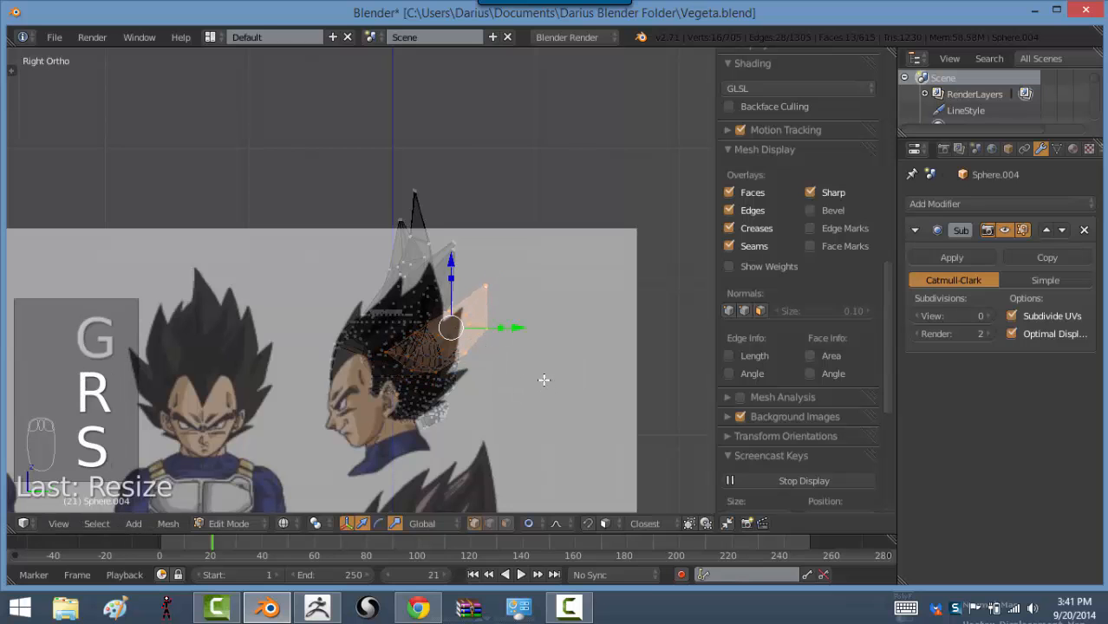
{"action": "key", "text": "g"}
{"action": "left_click", "coordinate": [539, 356]}
In solid shading seen from behind, duplicate the rear spike toward the centre of the head and trackball-rotate the copy to fit
{"action": "mouse_move", "coordinate": [539, 351]}
{"action": "middle_mouse_down"}
{"action": "mouse_move", "coordinate": [328, 371]}
{"action": "mouse_move", "coordinate": [358, 399]}
{"action": "mouse_move", "coordinate": [321, 407]}
{"action": "middle_mouse_up"}
{"action": "key", "text": "z"}
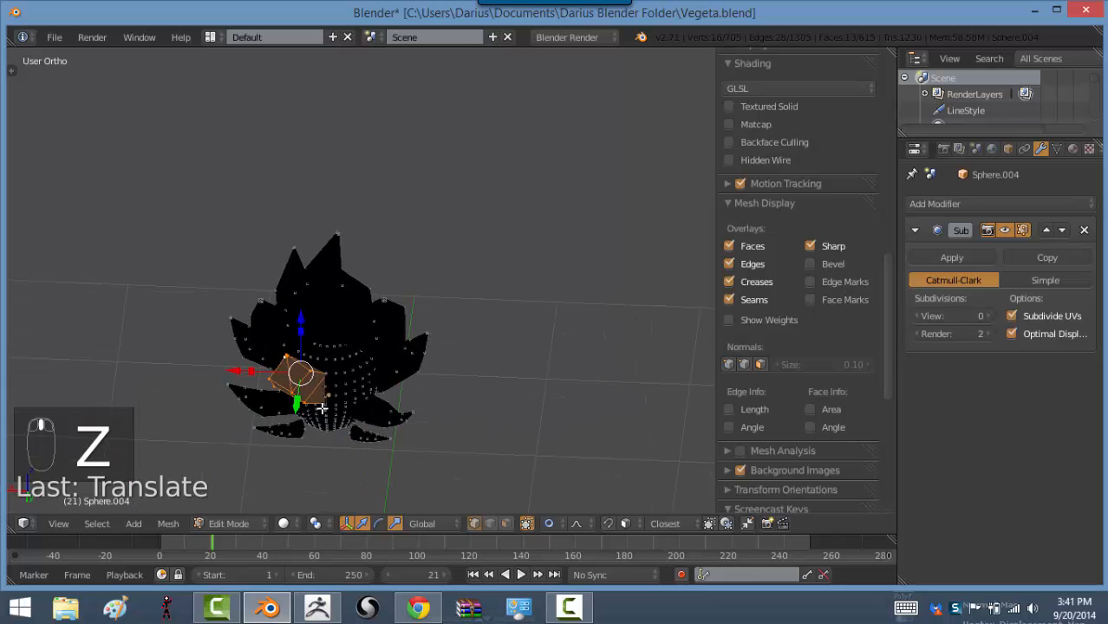
{"action": "key", "text": "shift+d"}
{"action": "left_click", "coordinate": [366, 394]}
{"action": "key", "text": "r"}
{"action": "key", "text": "r"}
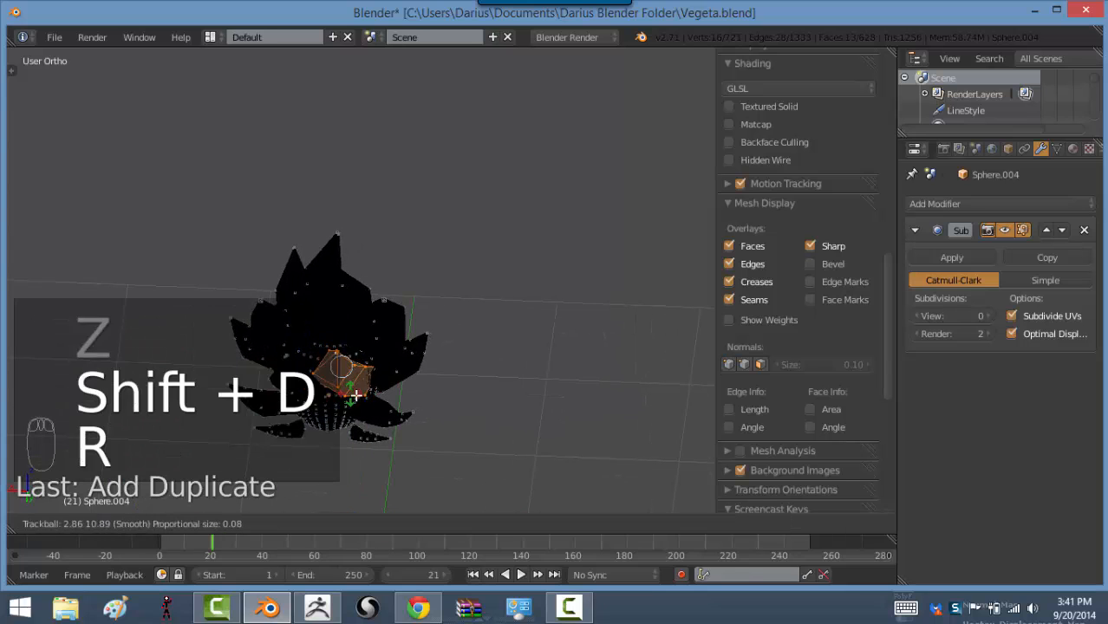
{"action": "left_click", "coordinate": [375, 407]}
{"action": "key", "text": "r"}
{"action": "left_click", "coordinate": [368, 384]}
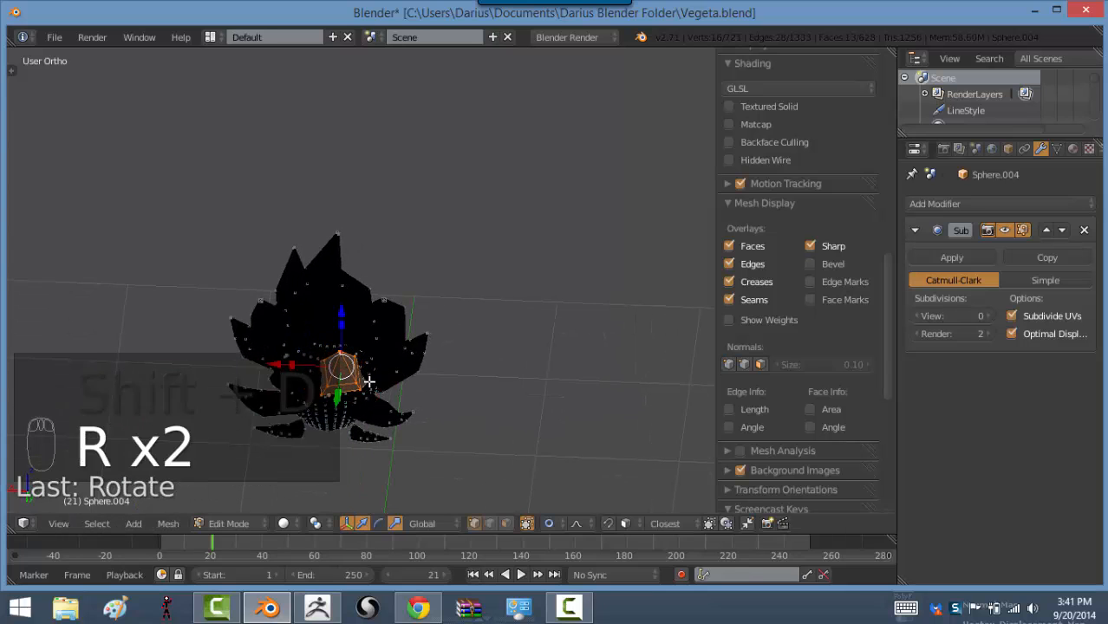
{"action": "key", "text": "r"}
{"action": "key", "text": "r"}
{"action": "left_click", "coordinate": [368, 390]}
Duplicate the central back spike higher up on the back of the hair and rotate the copy
{"action": "key", "text": "shift+d"}
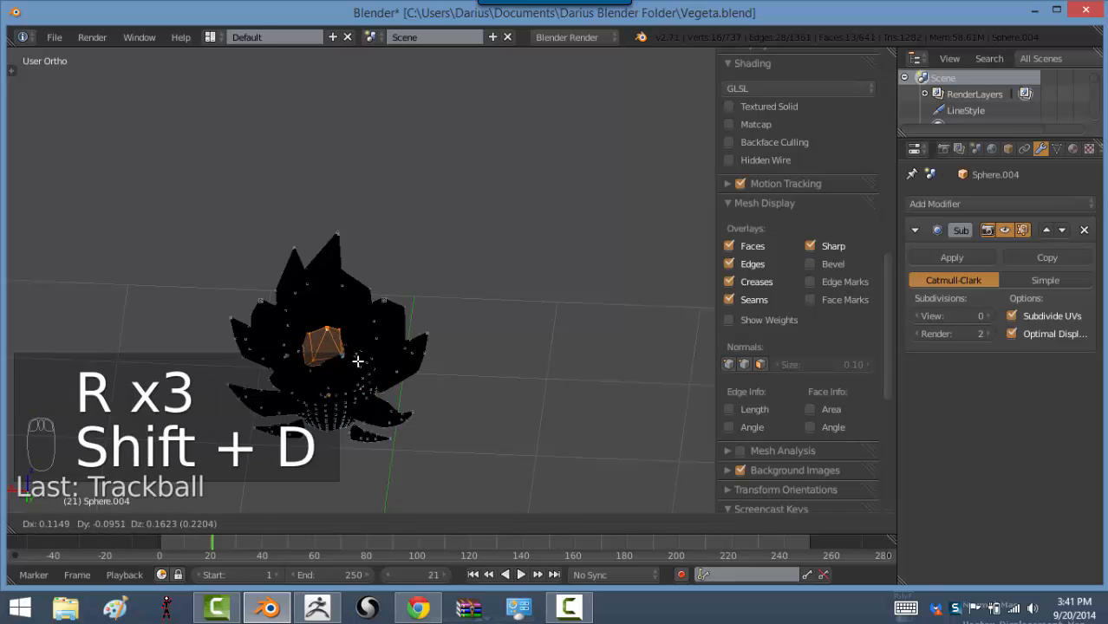
{"action": "left_click", "coordinate": [363, 358]}
{"action": "key", "text": "r"}
{"action": "left_click", "coordinate": [361, 364]}
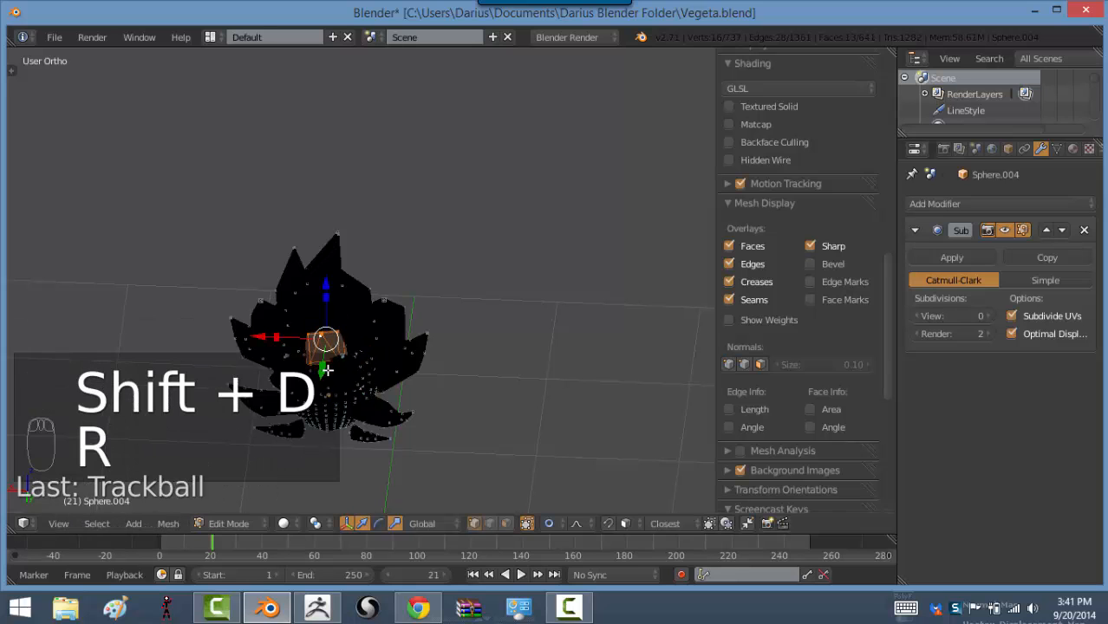
Duplicate the upper back spike onto the lower back of the hair on the opposite side and trackball-rotate it
{"action": "middle_click_drag", "start_coordinate": [333, 366], "coordinate": [265, 371]}
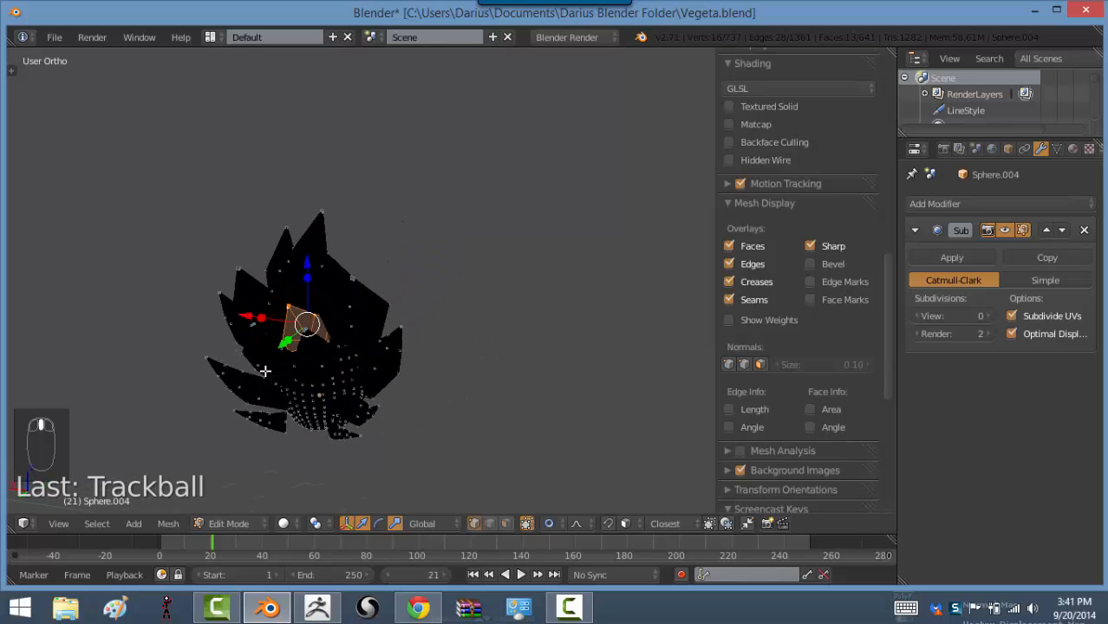
{"action": "key", "text": "shift+d"}
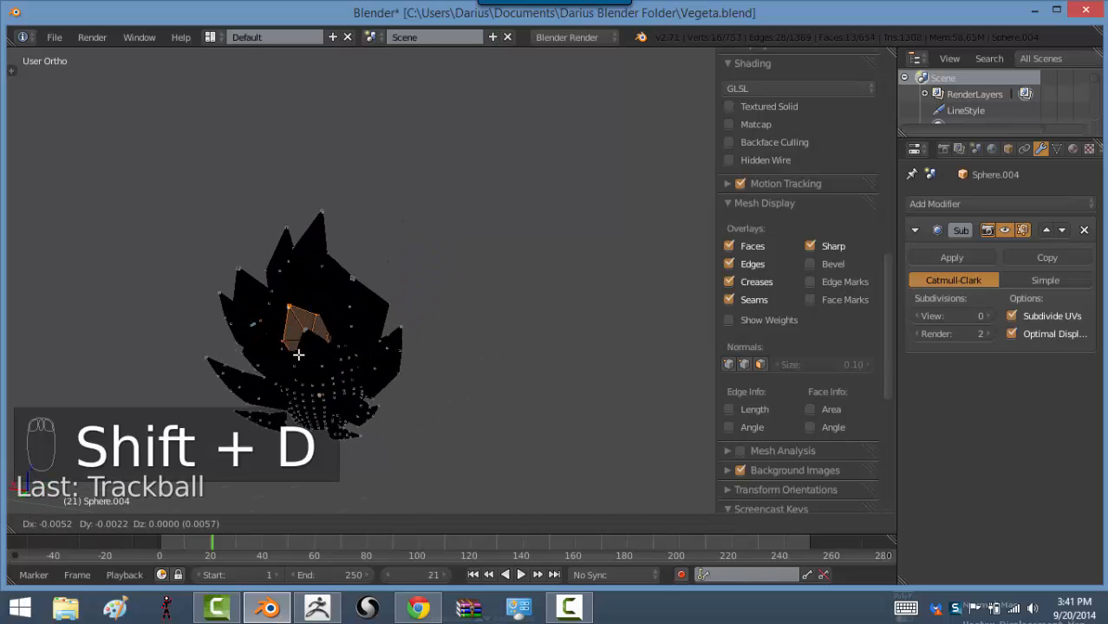
{"action": "key", "text": "r"}
{"action": "key", "text": "r"}
{"action": "left_click", "coordinate": [356, 369]}
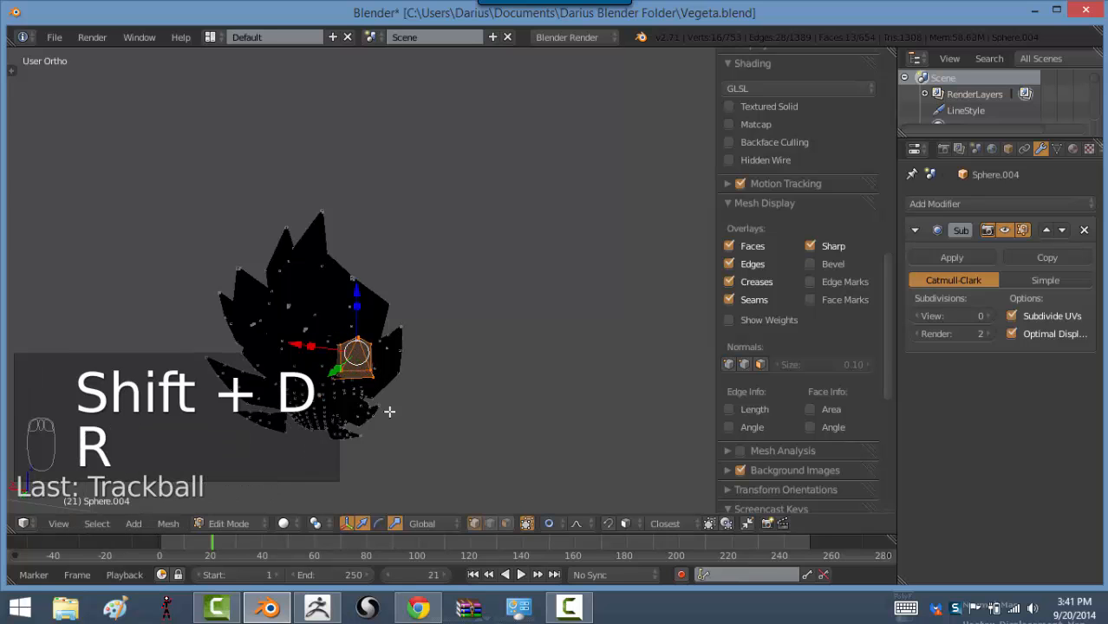
In the right side view, scale the lower back spike up about 1.13 and move it about 0.28 backward and 0.11 down
{"action": "middle_click_drag", "start_coordinate": [389, 411], "coordinate": [520, 354]}
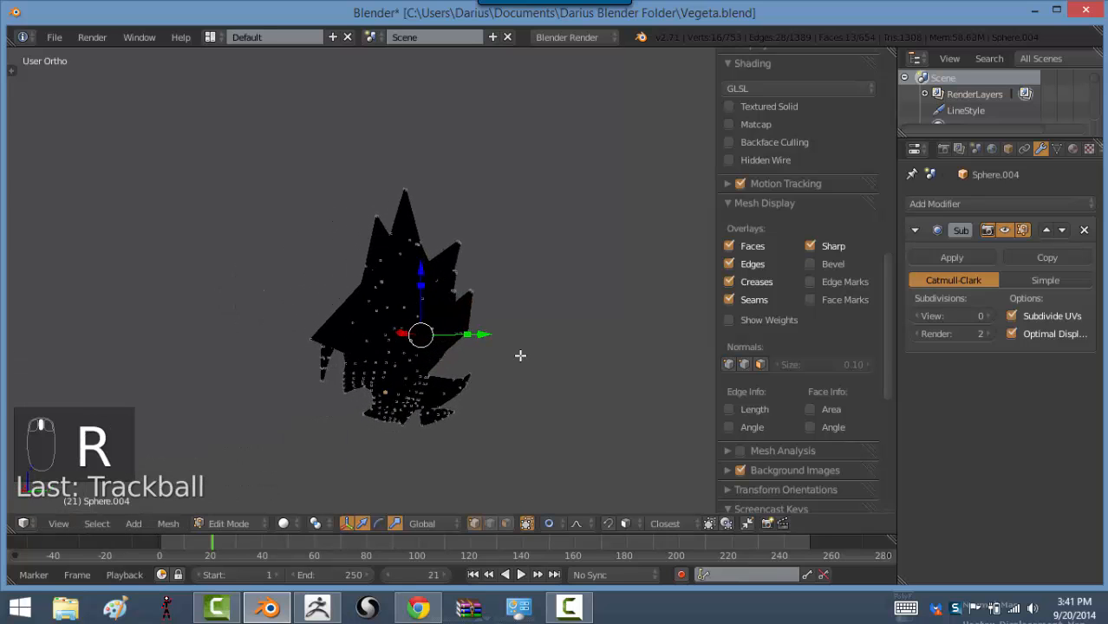
{"action": "key", "text": "KP_3"}
{"action": "key", "text": "s"}
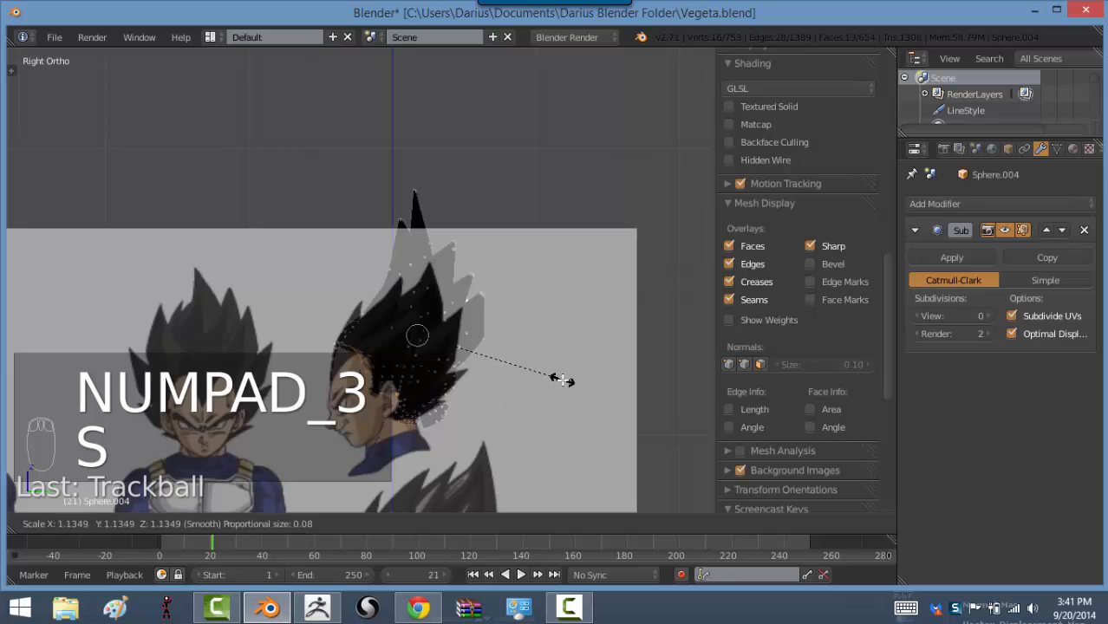
{"action": "left_click", "coordinate": [559, 378]}
{"action": "key", "text": "g"}
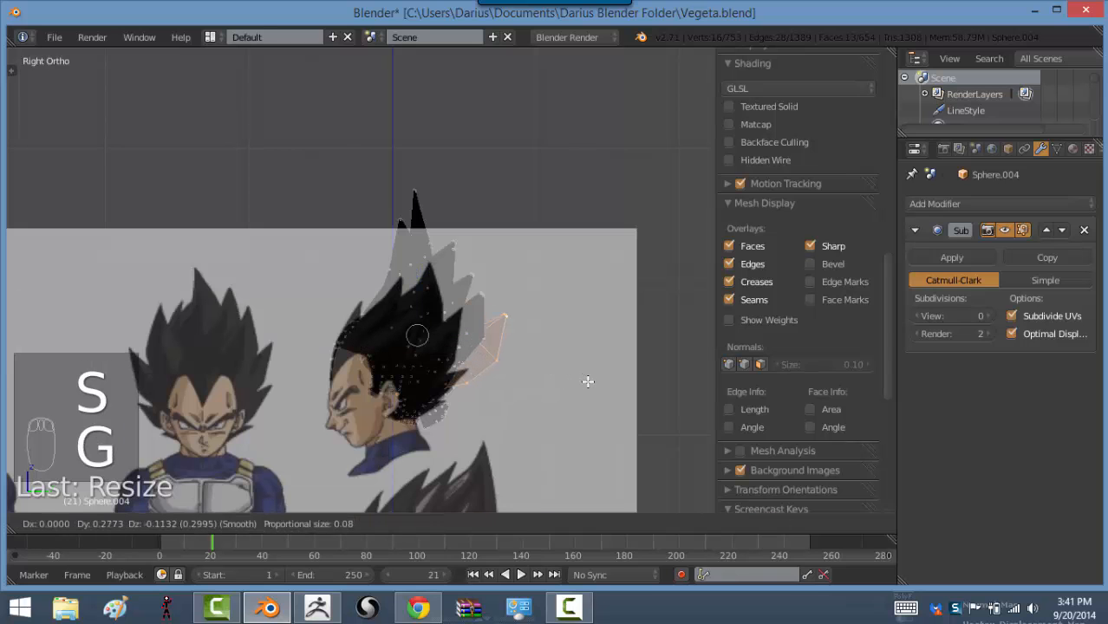
{"action": "left_click", "coordinate": [586, 383]}
Move the lower back spike forward toward the head and tilt it further backward
{"action": "scroll", "coordinate": [519, 378], "scroll_direction": "up", "scroll_amount": 4}
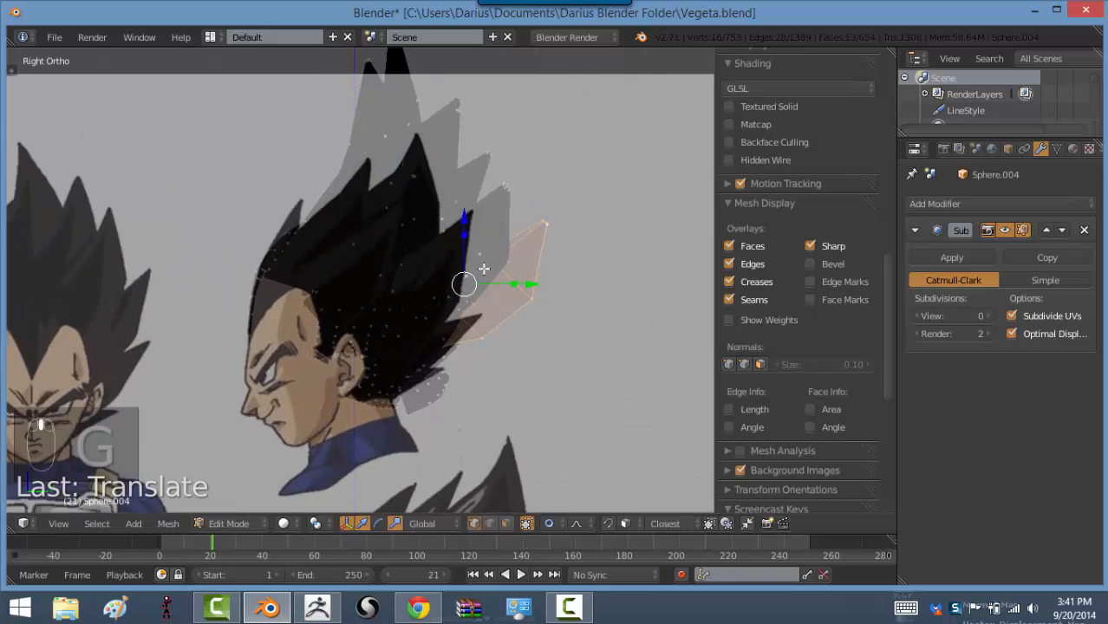
{"action": "scroll", "coordinate": [484, 269], "scroll_direction": "up", "scroll_amount": 2}
{"action": "key", "text": "g"}
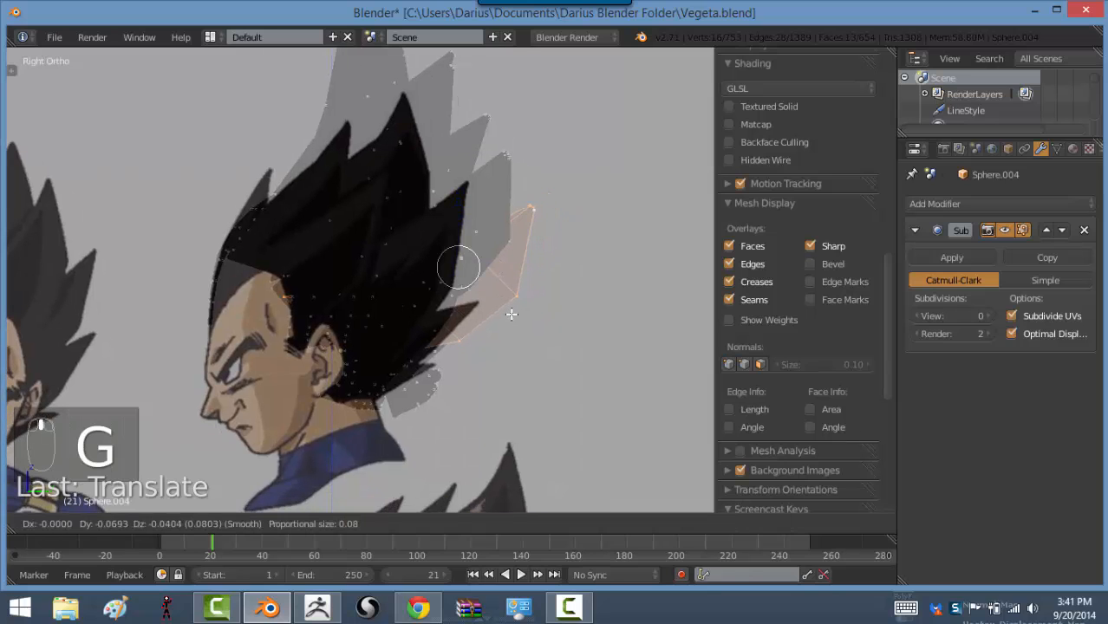
{"action": "key", "text": "r"}
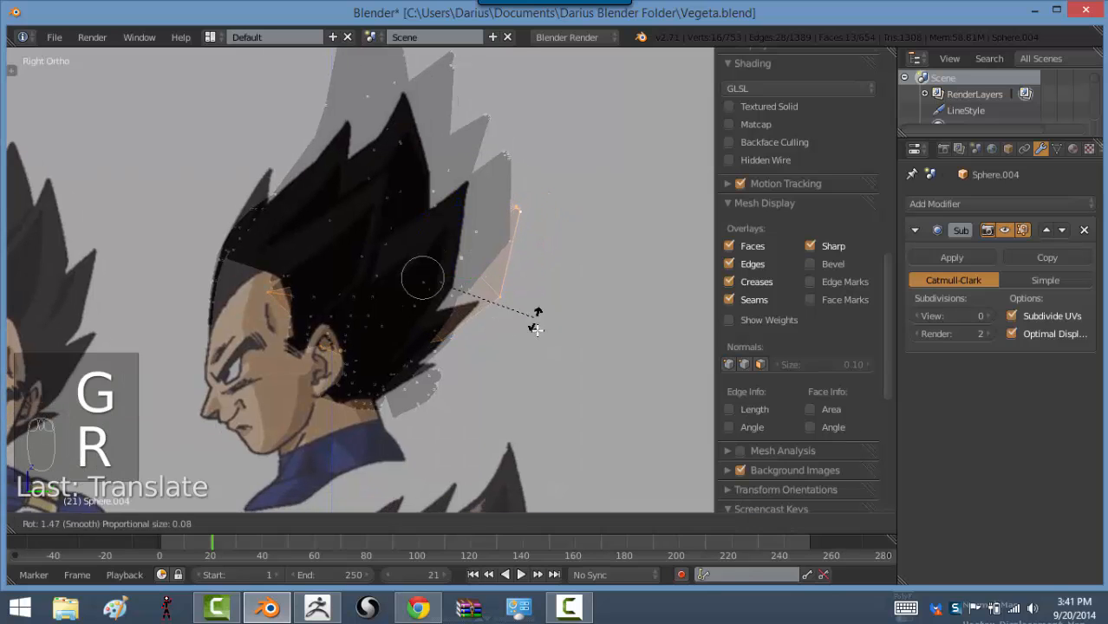
{"action": "left_click", "coordinate": [524, 350]}
Duplicate the lower back spike further down toward the nape and move the copy to the middle of the head
{"action": "key", "text": "shift+d"}
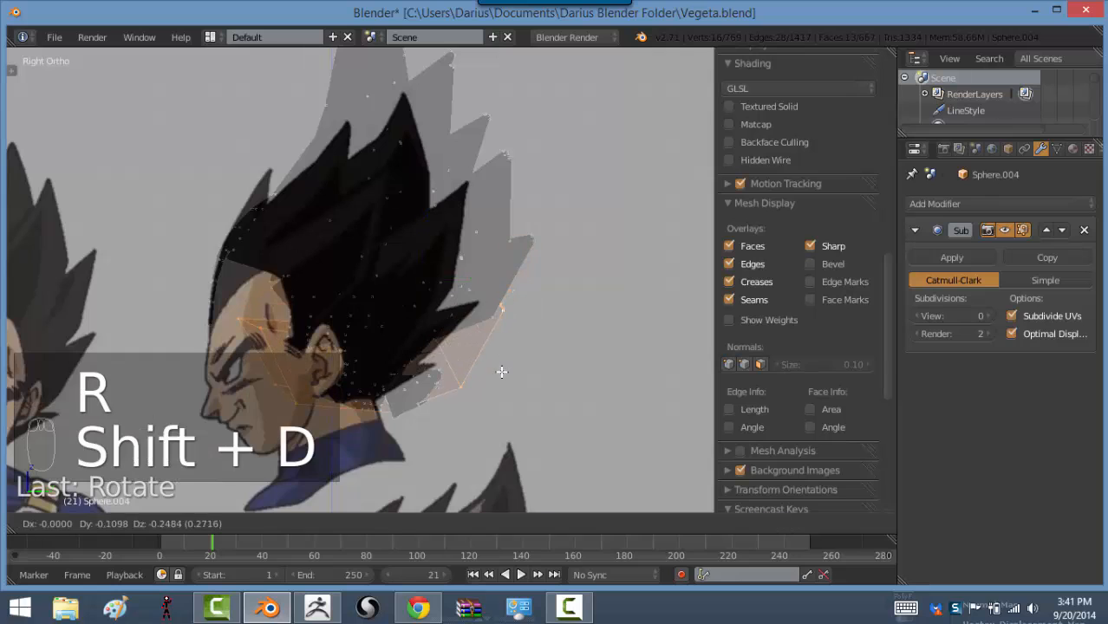
{"action": "left_click", "coordinate": [510, 367]}
{"action": "middle_click_drag", "start_coordinate": [510, 368], "coordinate": [428, 367]}
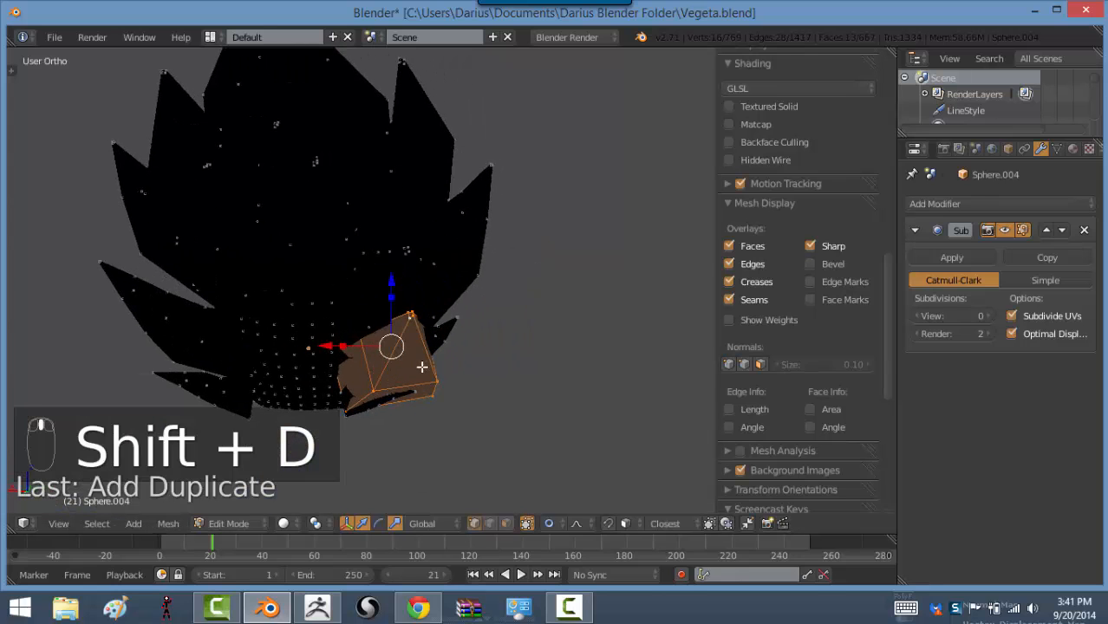
{"action": "key", "text": "g"}
{"action": "left_click", "coordinate": [319, 362]}
Trackball-rotate the nape spike so it follows the lower back of the head
{"action": "key", "text": "r"}
{"action": "key", "text": "r"}
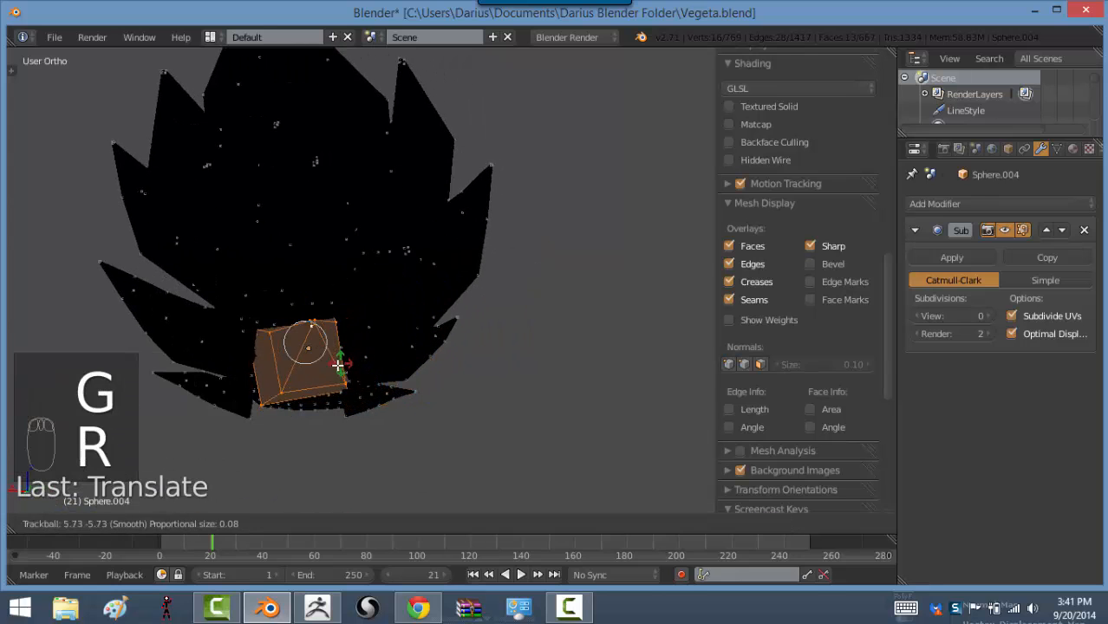
{"action": "left_click", "coordinate": [344, 367]}
{"action": "key", "text": "r"}
{"action": "key", "text": "r"}
{"action": "left_click", "coordinate": [379, 383]}
Select the whole lower back side spike, place a duplicate of it higher on the back of the hair, and scale the copy down
{"action": "middle_click_drag", "start_coordinate": [379, 383], "coordinate": [407, 326]}
{"action": "key", "text": "ctrl+l"}
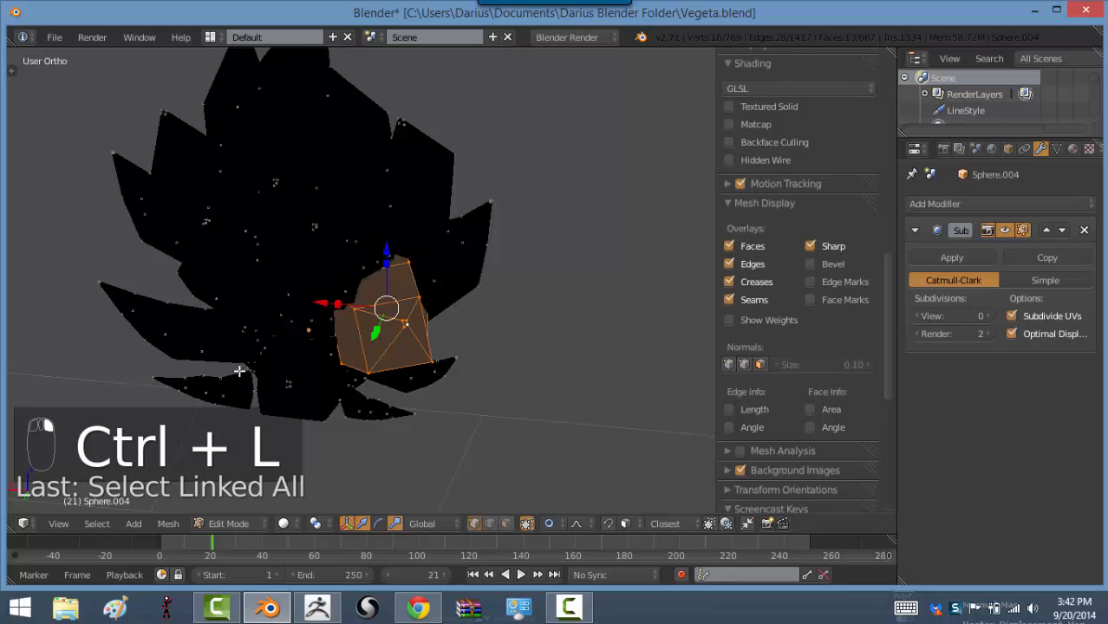
{"action": "middle_click_drag", "start_coordinate": [241, 371], "coordinate": [392, 302]}
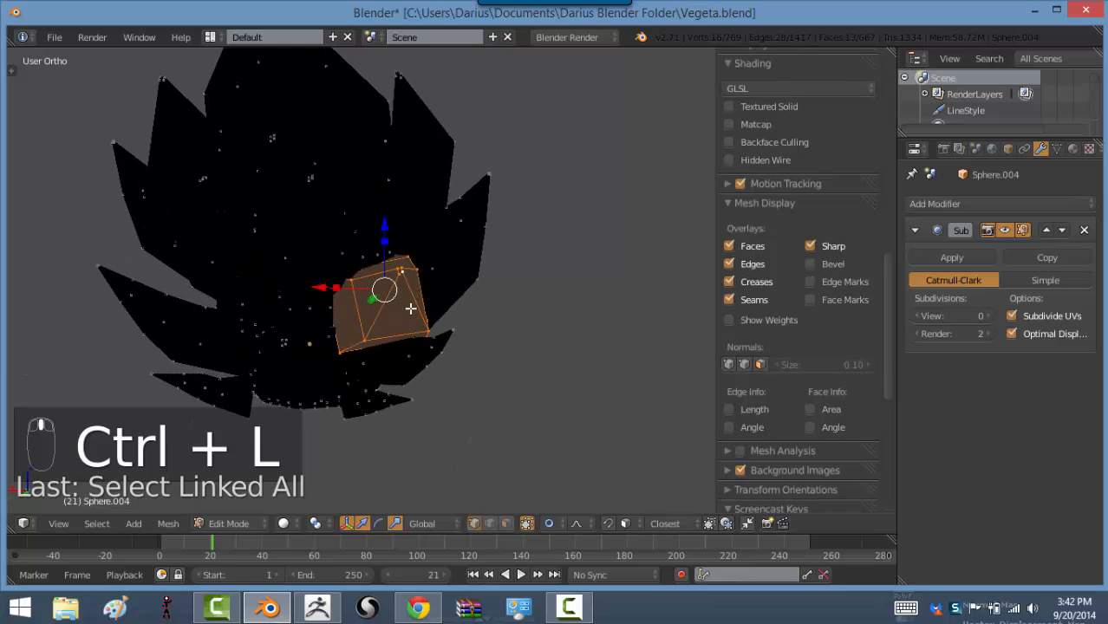
{"action": "key", "text": "shift+d"}
{"action": "left_click", "coordinate": [401, 272]}
{"action": "key", "text": "s"}
{"action": "left_click", "coordinate": [411, 297]}
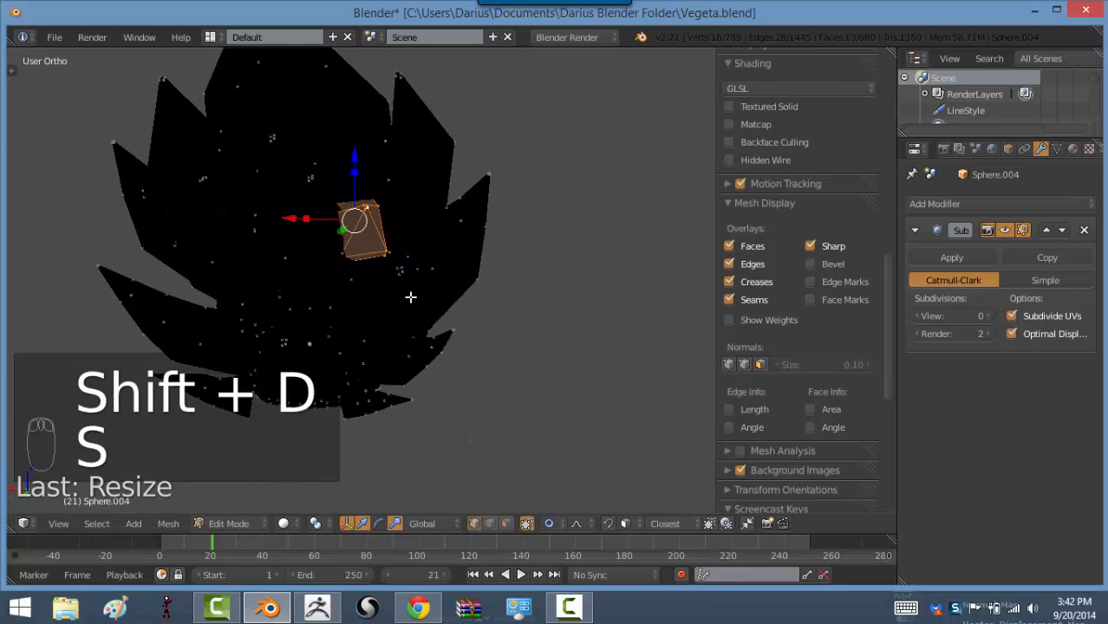
Move and trackball-rotate the smaller copied spike so it points outward beside the upper side spikes
{"action": "key", "text": "g"}
{"action": "left_click", "coordinate": [400, 260]}
{"action": "middle_click_drag", "start_coordinate": [435, 282], "coordinate": [255, 227]}
{"action": "key", "text": "r"}
{"action": "key", "text": "r"}
{"action": "left_click", "coordinate": [355, 276]}
{"action": "key", "text": "g"}
{"action": "left_click", "coordinate": [365, 305]}
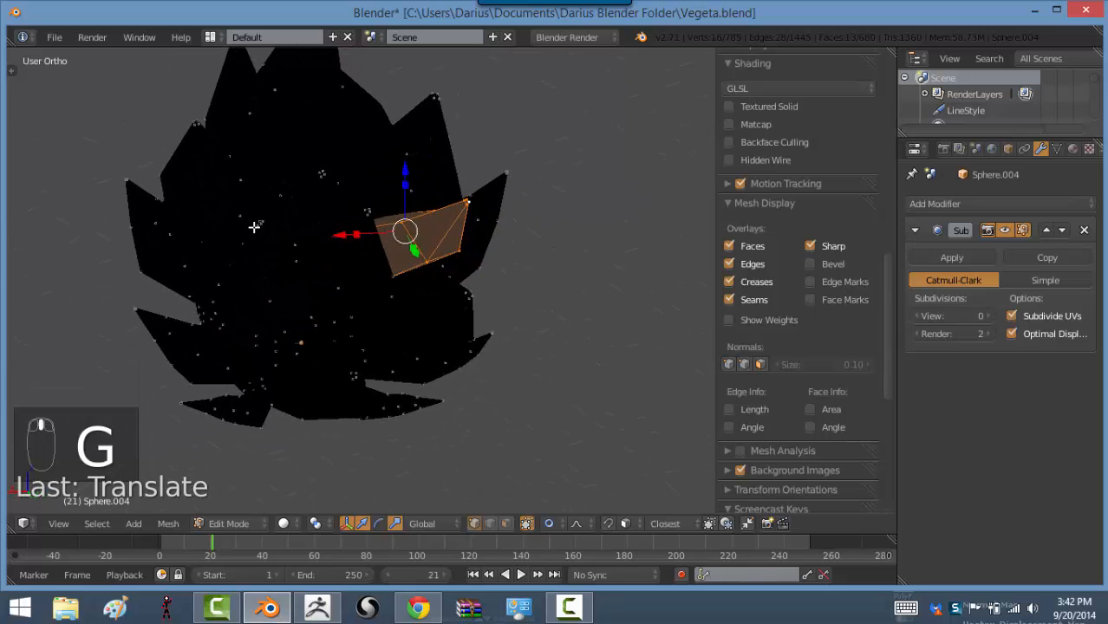
Duplicate the whole back spike on the opposite side toward the centre, then trackball-rotate and move the copy into the gap
{"action": "right_click", "coordinate": [255, 227]}
{"action": "key", "text": "ctrl+l"}
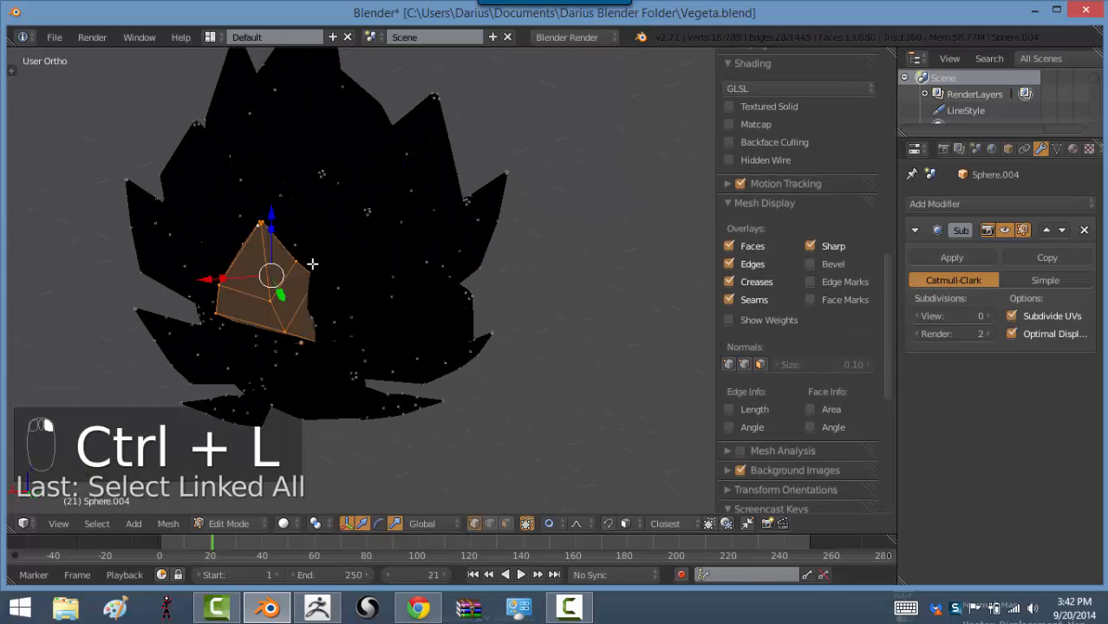
{"action": "key", "text": "shift+d"}
{"action": "left_click", "coordinate": [305, 290]}
{"action": "key", "text": "r"}
{"action": "key", "text": "r"}
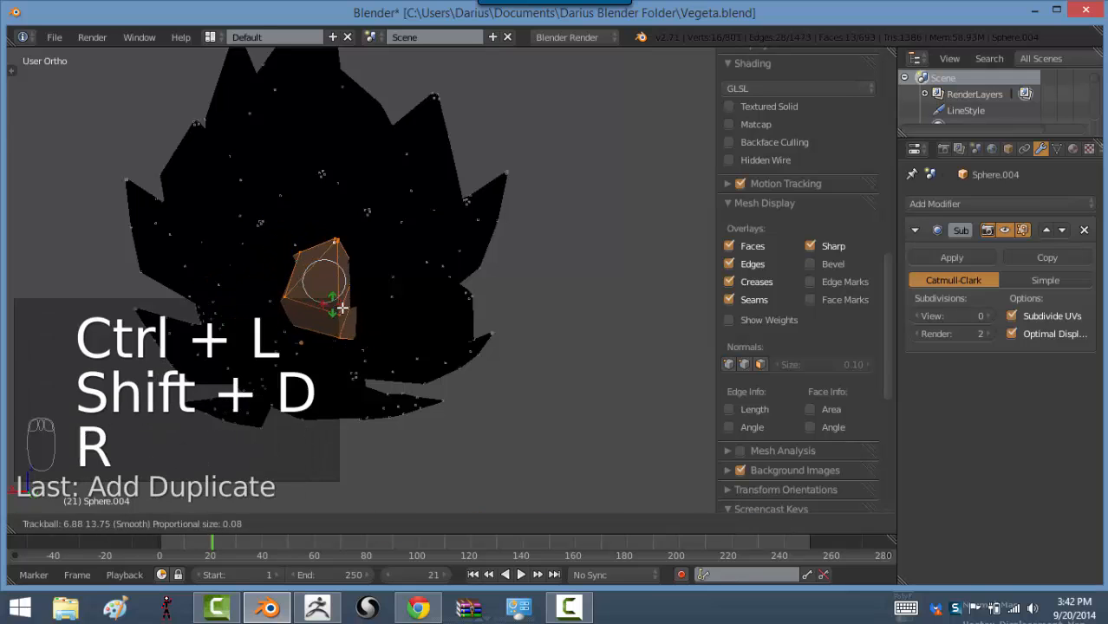
{"action": "left_click", "coordinate": [335, 312]}
{"action": "key", "text": "g"}
{"action": "left_click", "coordinate": [317, 322]}
{"action": "middle_click_drag", "start_coordinate": [317, 321], "coordinate": [531, 297]}
{"action": "key", "text": "g"}
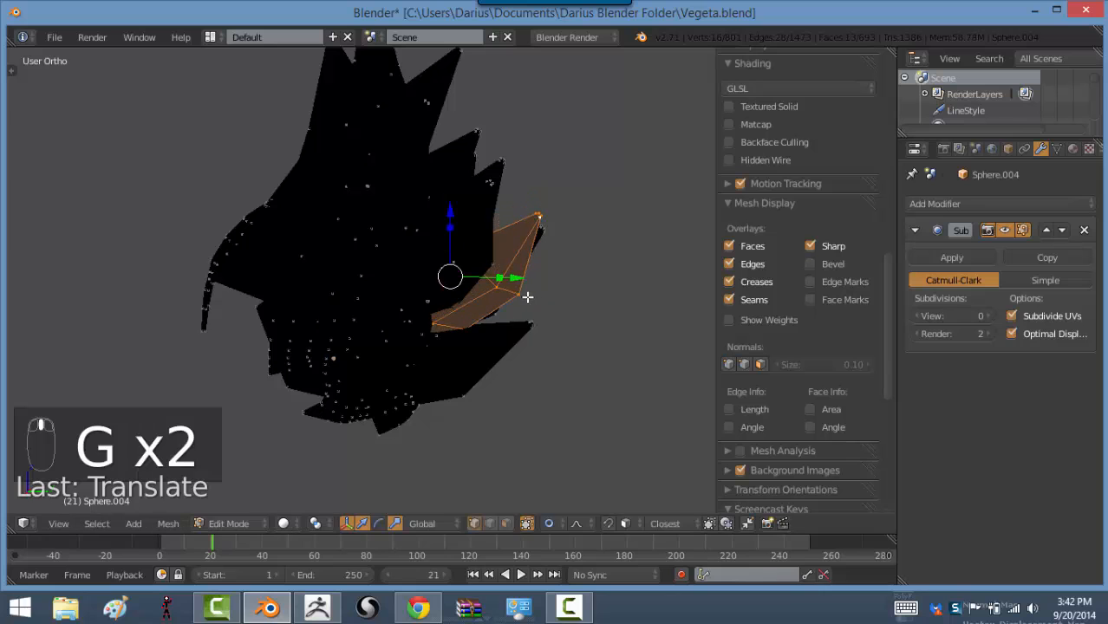
Select the whole lower side spike at the back of the head and place a duplicate of it closer to the centre
{"action": "middle_click_drag", "start_coordinate": [465, 310], "coordinate": [250, 361]}
{"action": "right_click", "coordinate": [239, 356]}
{"action": "key", "text": "ctrl+l"}
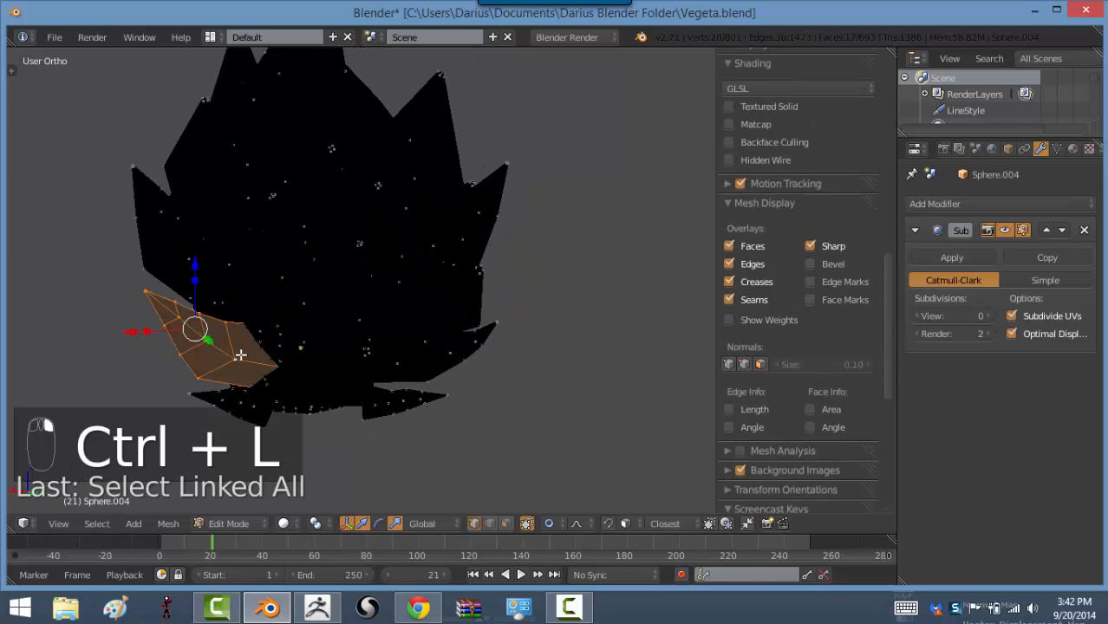
{"action": "key", "text": "shift+d"}
{"action": "left_click", "coordinate": [279, 349]}
Trackball-rotate and move the copied spike so it points upward in the gap at the lower back of the hair
{"action": "key", "text": "r"}
{"action": "key", "text": "r"}
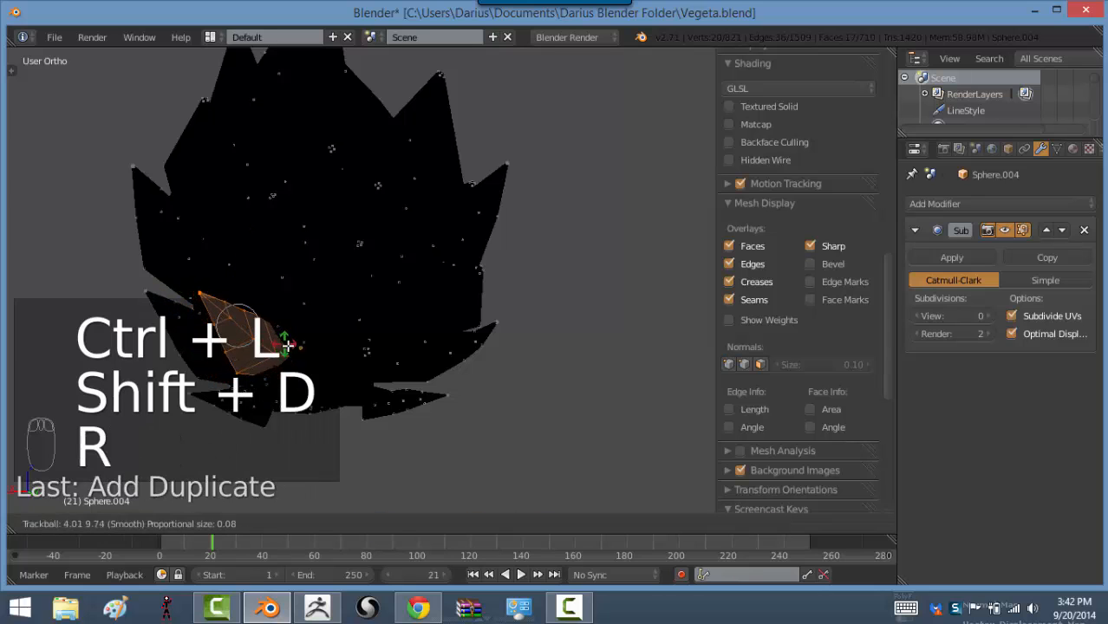
{"action": "left_click", "coordinate": [285, 343]}
{"action": "key", "text": "g"}
{"action": "left_click", "coordinate": [291, 327]}
{"action": "key", "text": "r"}
{"action": "key", "text": "r"}
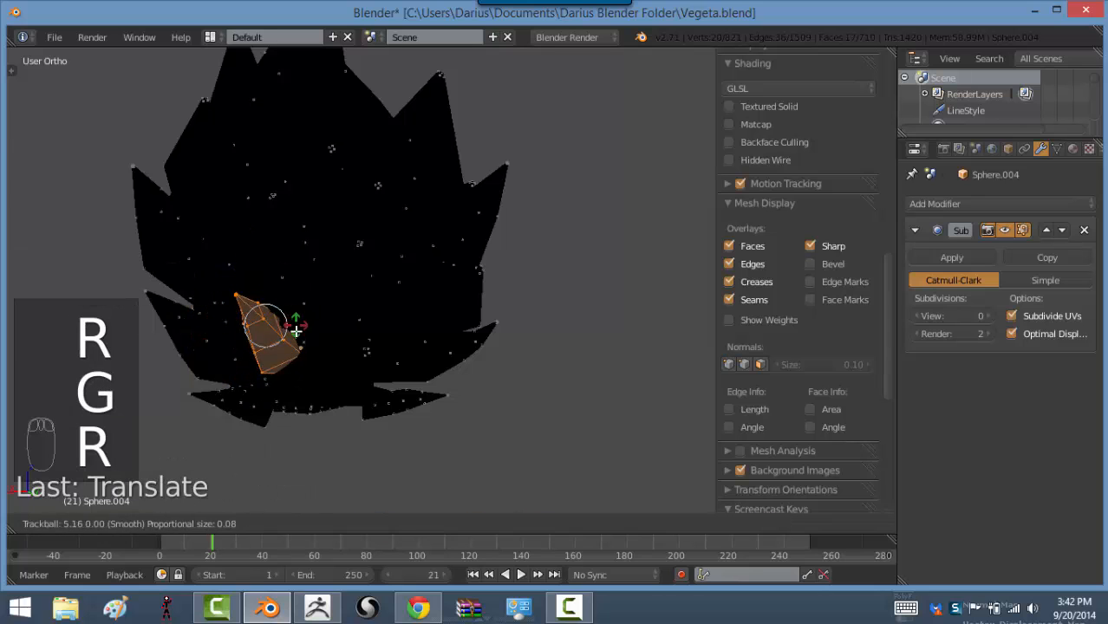
{"action": "left_click", "coordinate": [297, 325]}
{"action": "key", "text": "g"}
{"action": "left_click", "coordinate": [305, 355]}
Select the protruding tip vertex of the front hair and move it back toward the forehead
{"action": "middle_click_drag", "start_coordinate": [305, 356], "coordinate": [395, 245]}
{"action": "scroll", "coordinate": [396, 245], "scroll_direction": "down", "scroll_amount": 4}
{"action": "middle_click_drag", "start_coordinate": [342, 309], "coordinate": [69, 340]}
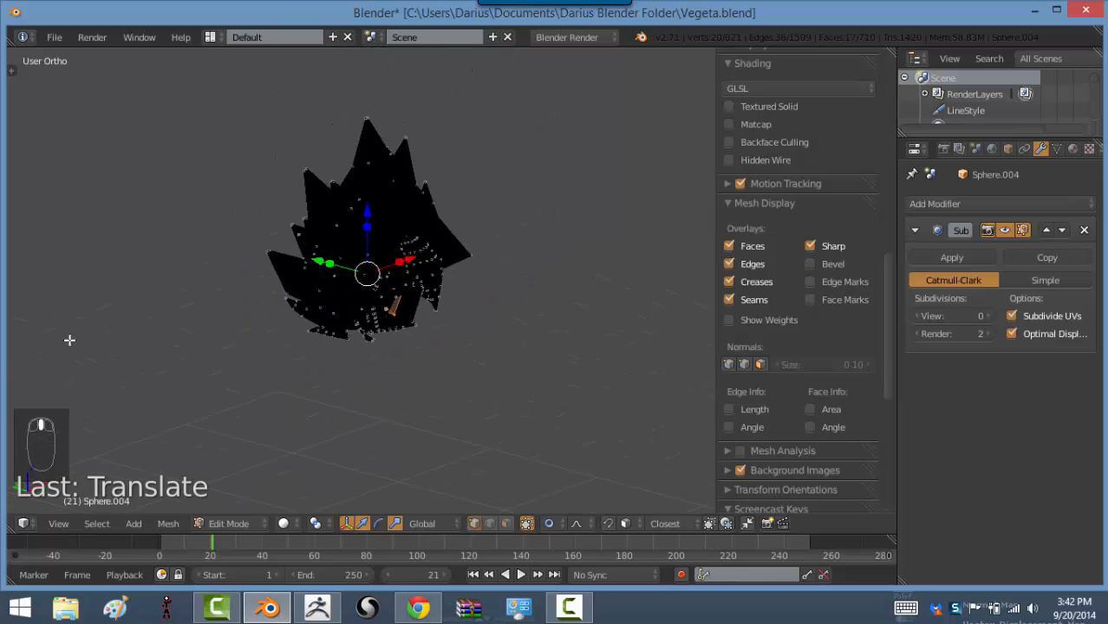
{"action": "middle_click_drag", "start_coordinate": [282, 278], "coordinate": [464, 297]}
{"action": "right_click", "coordinate": [475, 266]}
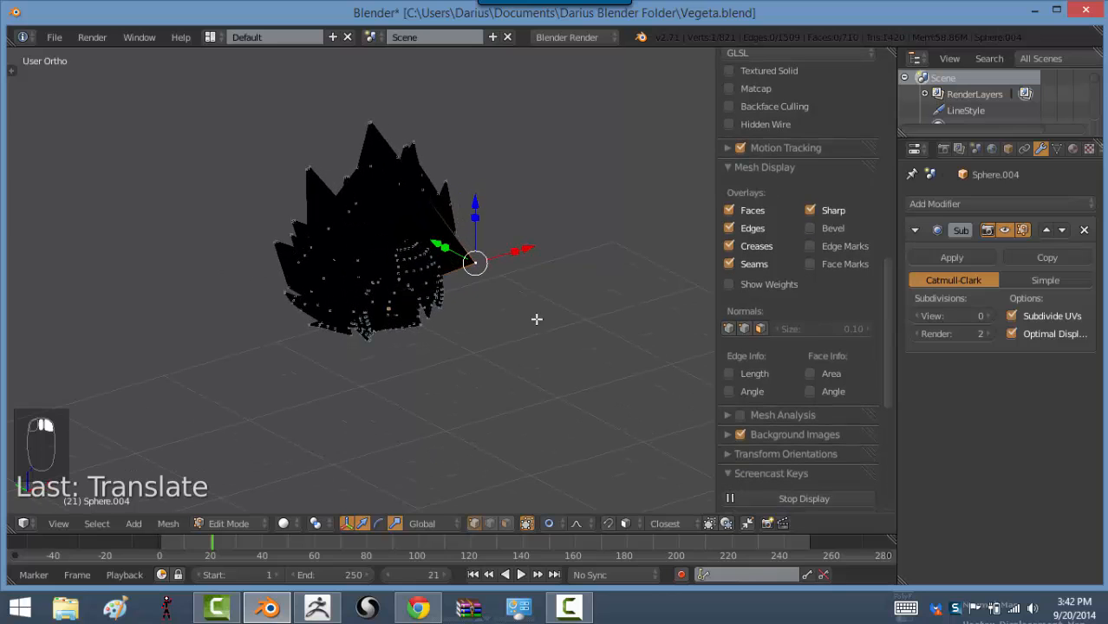
{"action": "key", "text": "z"}
{"action": "key", "text": "z"}
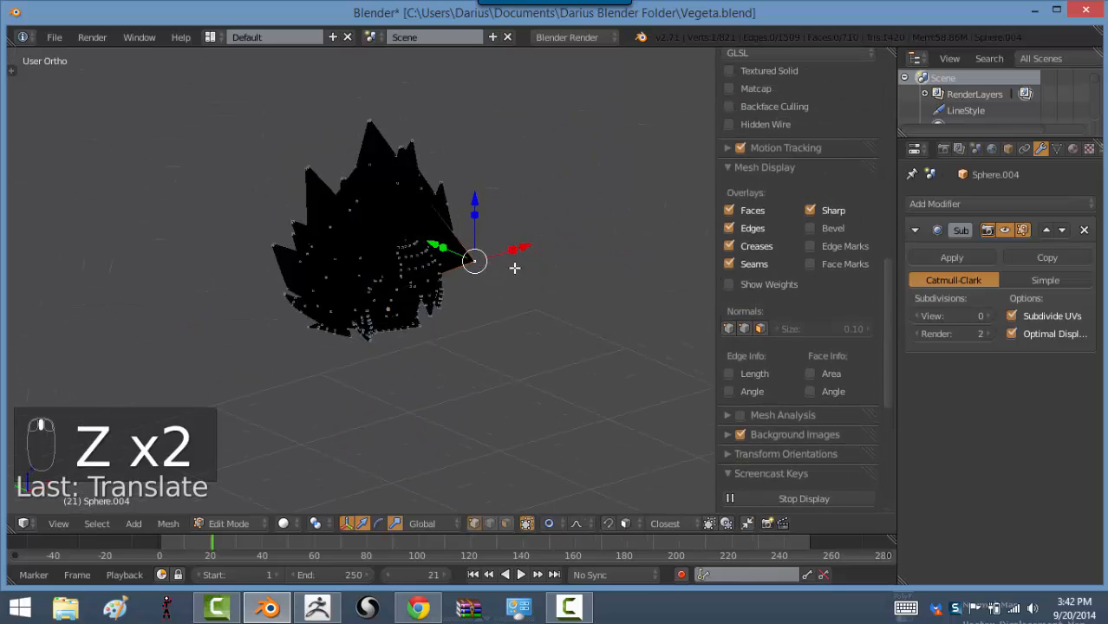
{"action": "key", "text": "g"}
{"action": "left_click", "coordinate": [503, 273]}
{"action": "middle_click_drag", "start_coordinate": [500, 275], "coordinate": [339, 277]}
{"action": "key", "text": "g"}
{"action": "left_click", "coordinate": [487, 316]}
In side view, duplicate the whole front upper spike, flip the copy along Y with a scale of about -1, and resize it
{"action": "key", "text": "KP_3"}
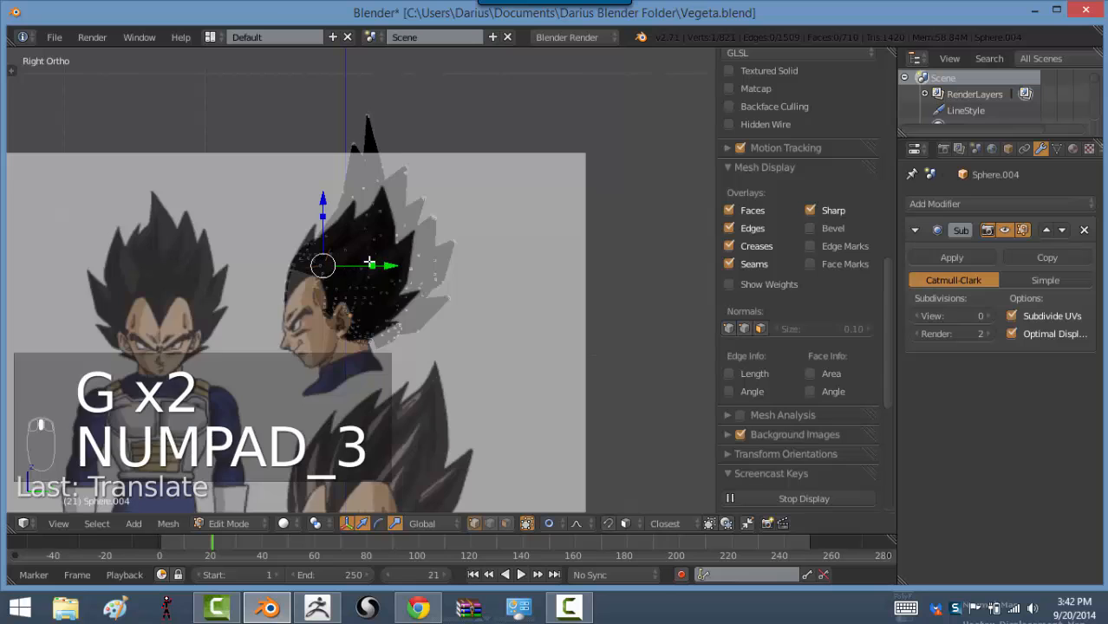
{"action": "scroll", "coordinate": [359, 185], "scroll_direction": "up", "scroll_amount": 5}
{"action": "middle_click_drag", "start_coordinate": [359, 184], "coordinate": [458, 249], "text": "shift"}
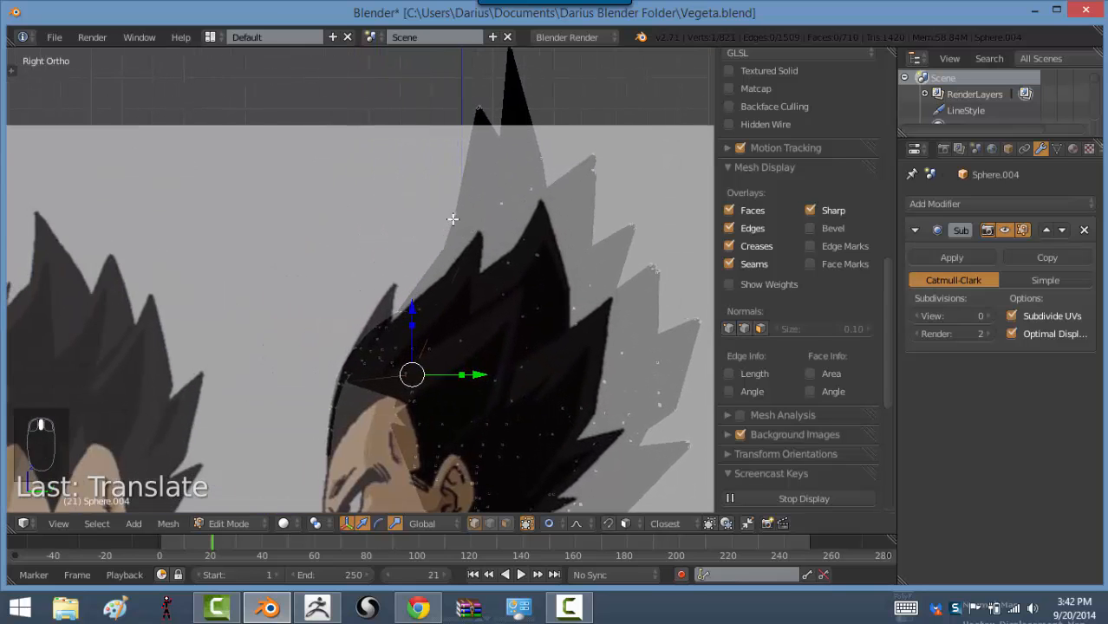
{"action": "key", "text": "ctrl+l"}
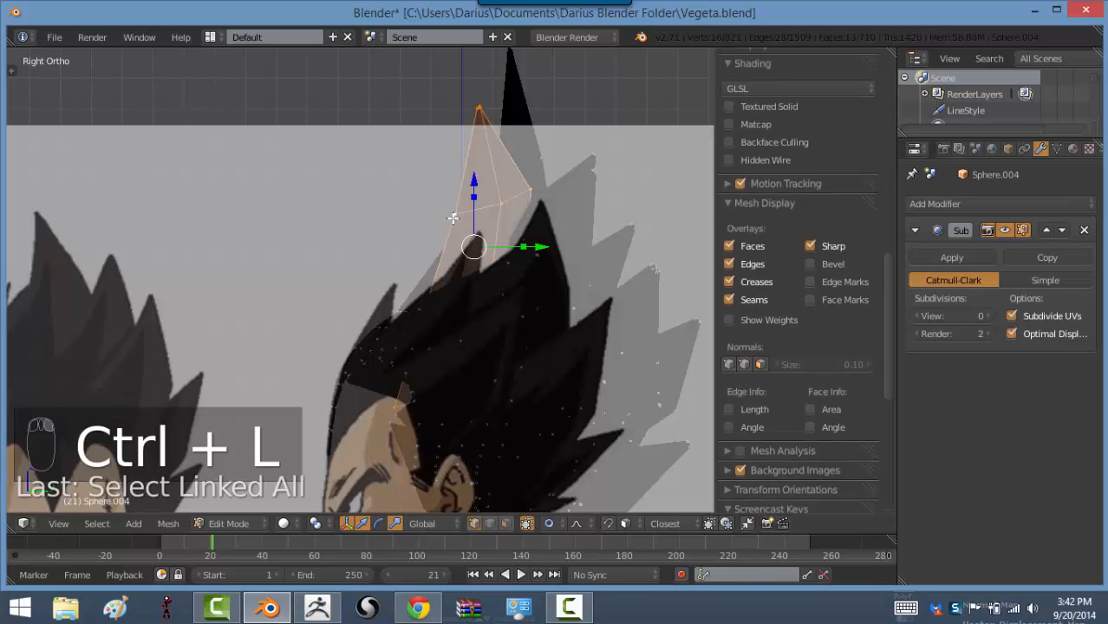
{"action": "key", "text": "shift+d"}
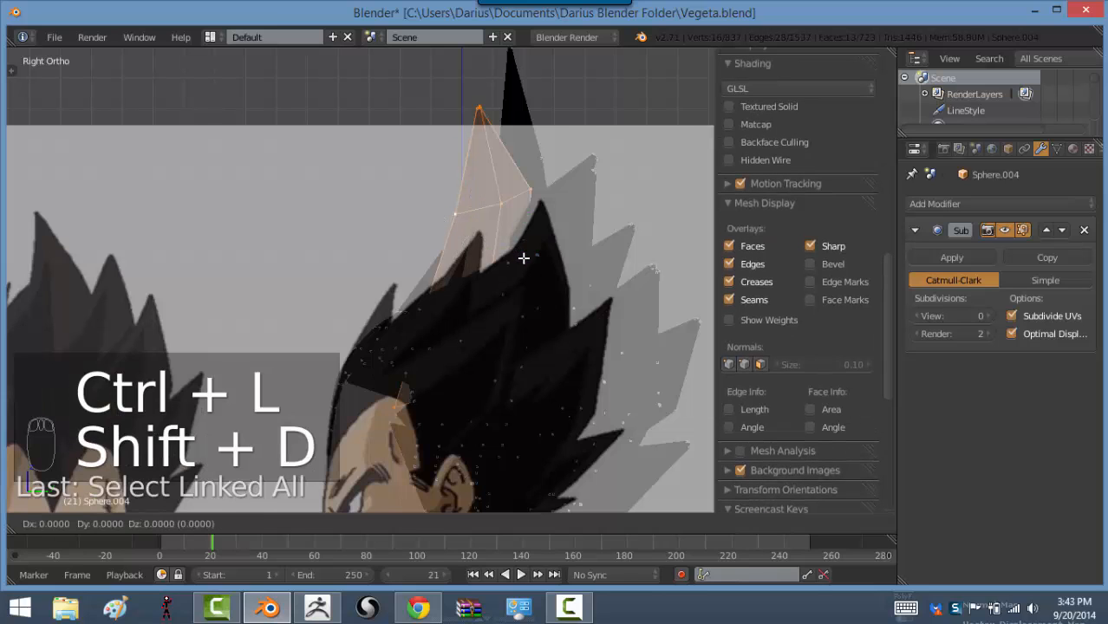
{"action": "left_click", "coordinate": [523, 255]}
{"action": "key", "text": "s"}
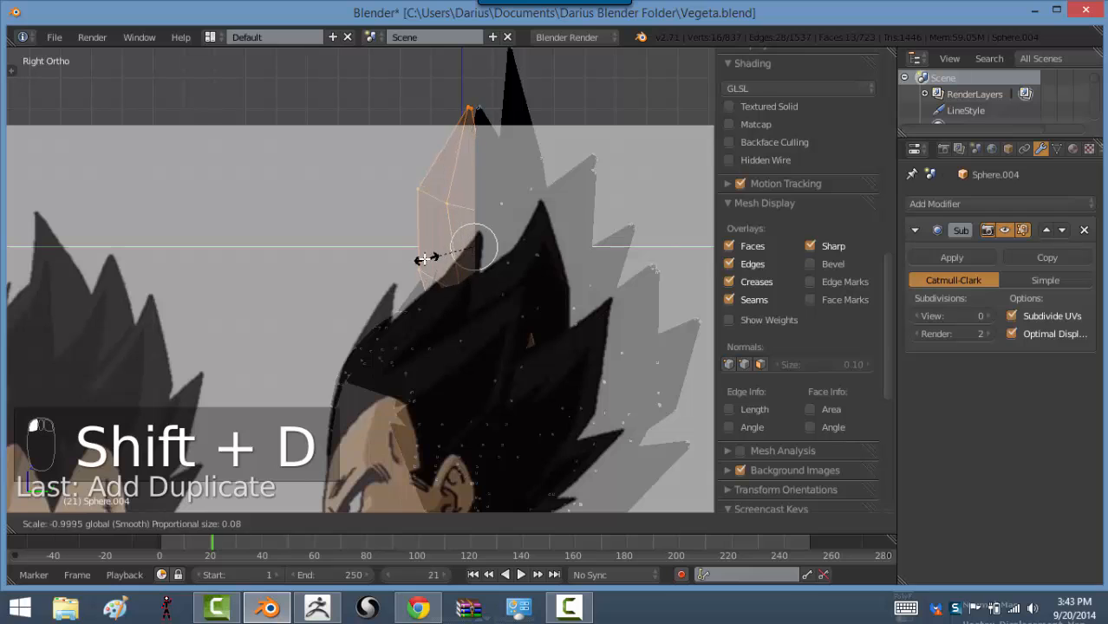
{"action": "left_click", "coordinate": [419, 260]}
{"action": "key", "text": "s"}
{"action": "left_click", "coordinate": [555, 284]}
Rotate the flipped copy toward the forehead, scale it to about 0.54, and fit it over the reference's front spike
{"action": "key", "text": "r"}
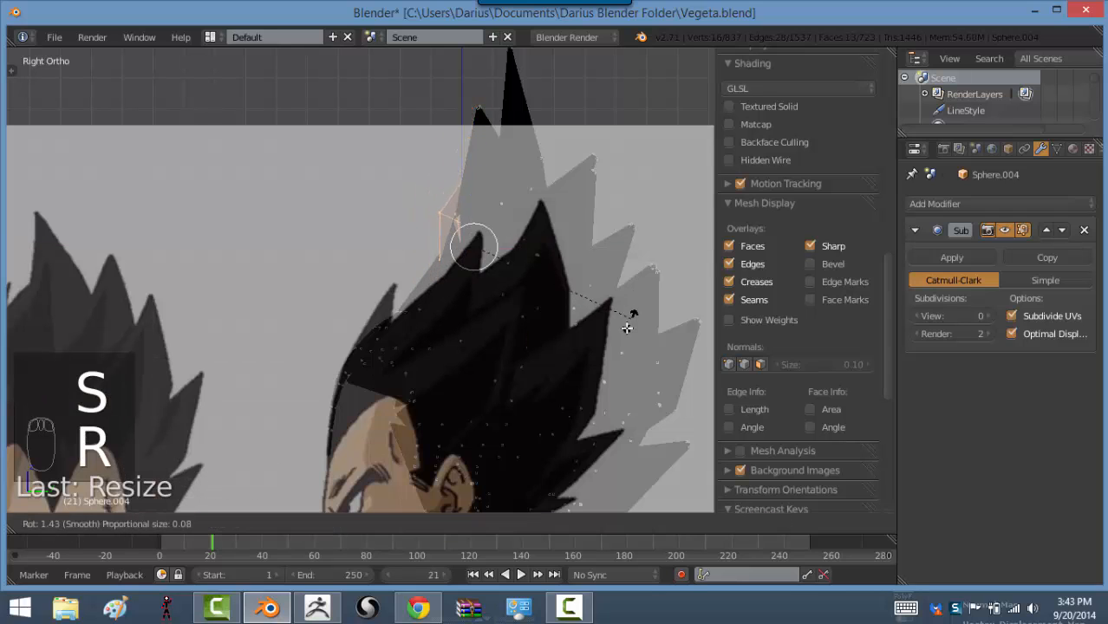
{"action": "left_click", "coordinate": [532, 379]}
{"action": "key", "text": "g"}
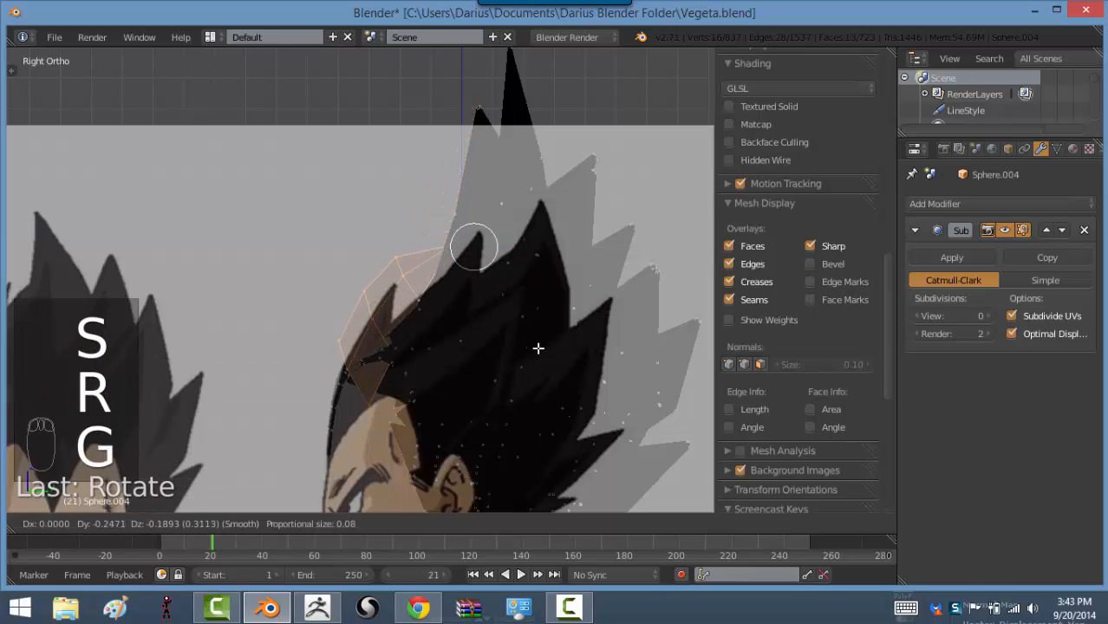
{"action": "left_click", "coordinate": [539, 368]}
{"action": "key", "text": "s"}
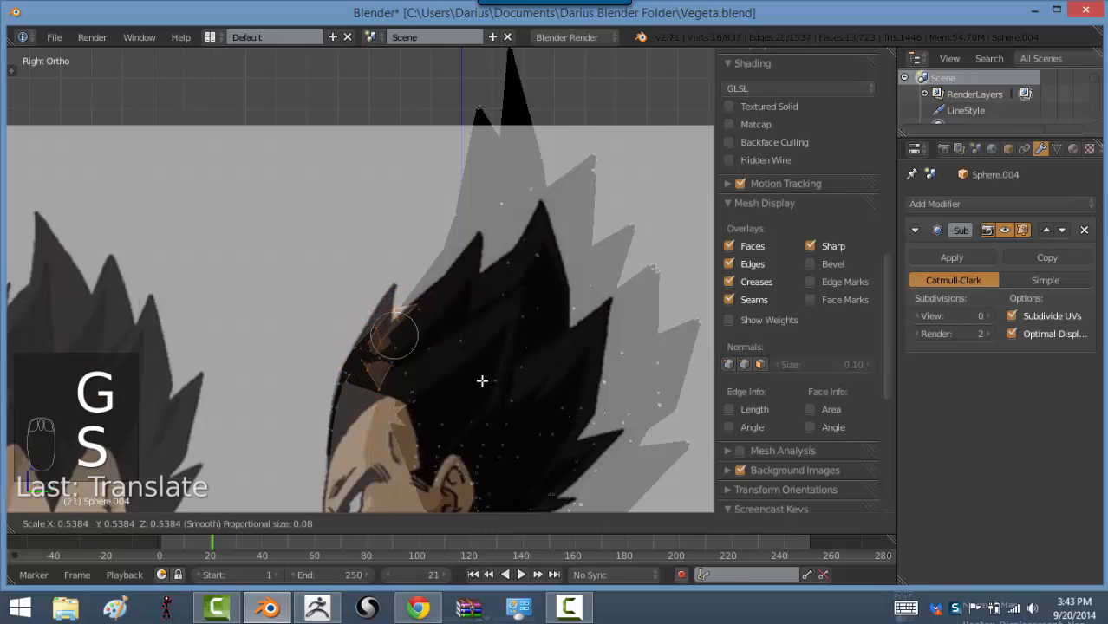
{"action": "left_click", "coordinate": [483, 381]}
{"action": "key", "text": "g"}
{"action": "left_click", "coordinate": [440, 334]}
Move the forehead spike's tip and front base vertices onto the outline of the side reference
{"action": "right_click", "coordinate": [410, 313]}
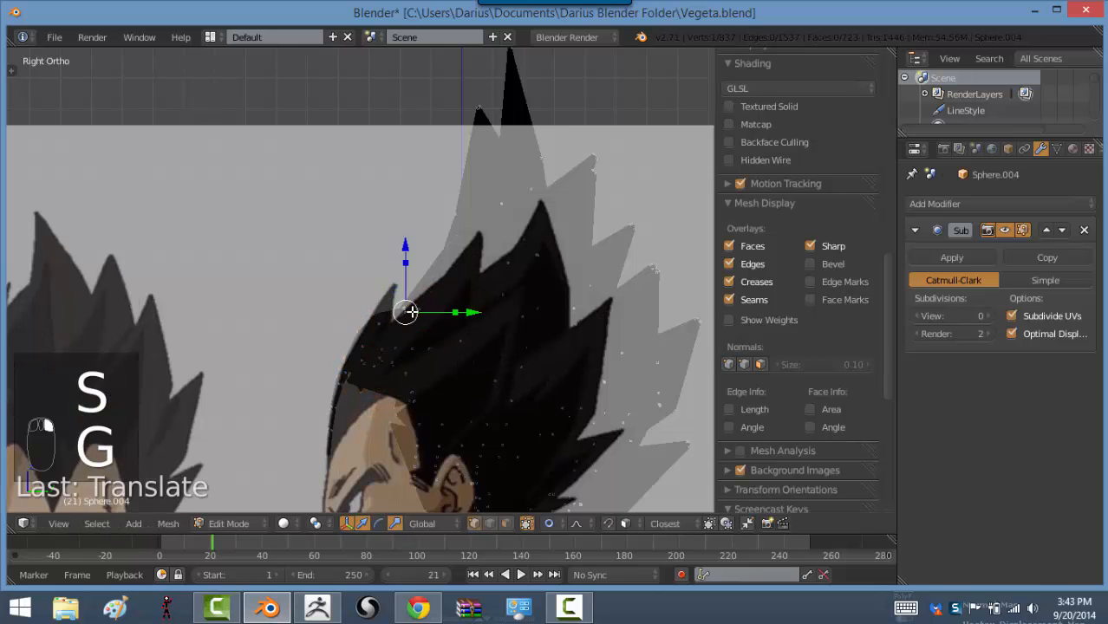
{"action": "key", "text": "g"}
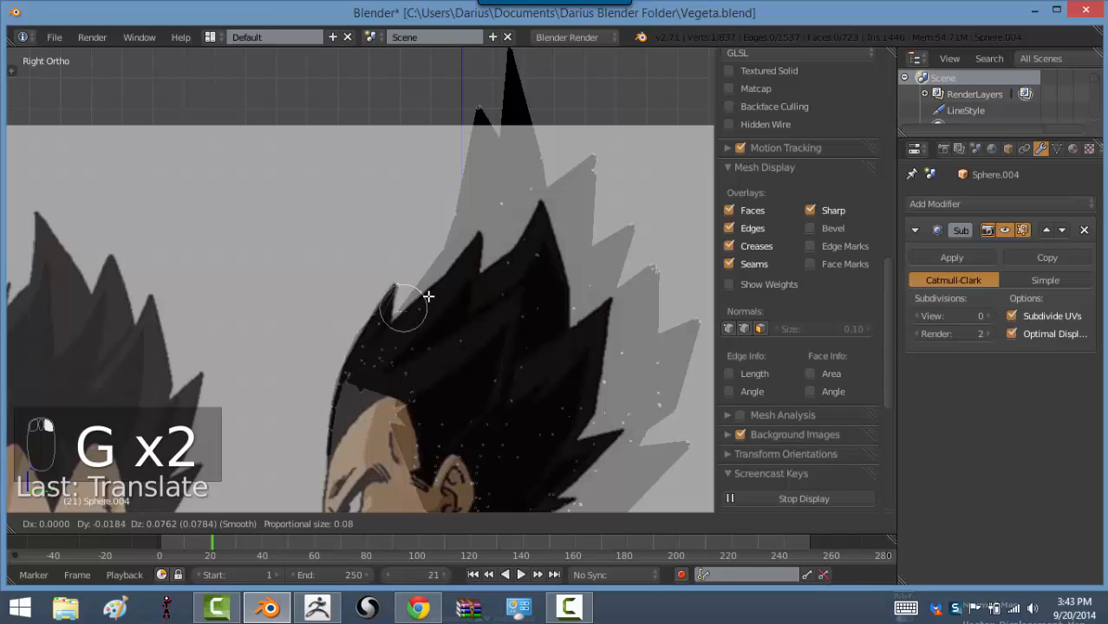
{"action": "left_click", "coordinate": [426, 295]}
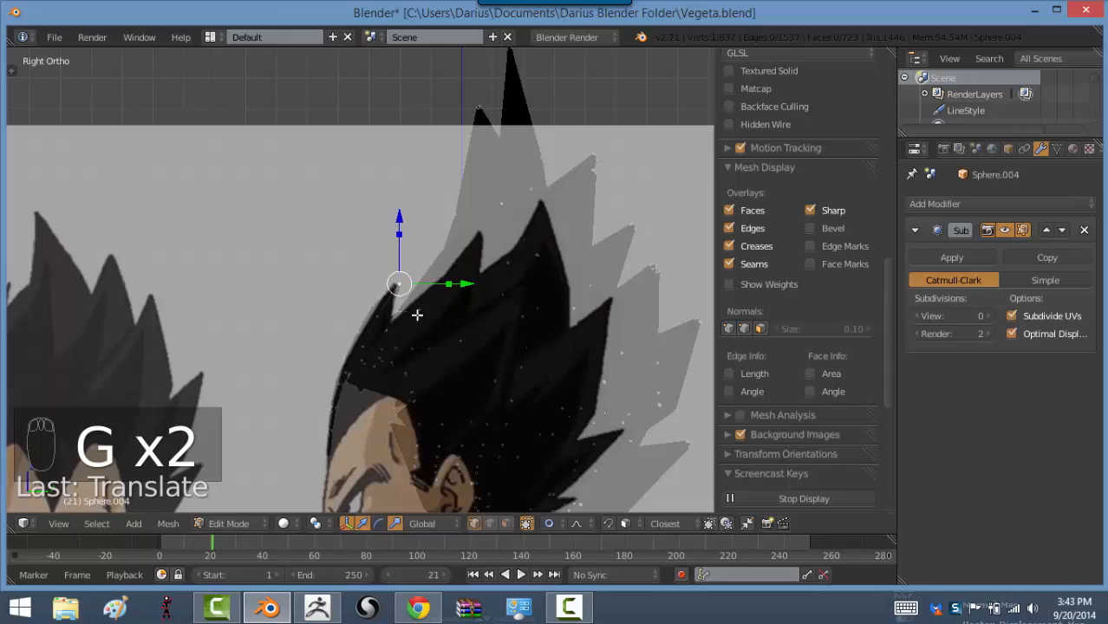
{"action": "right_click", "coordinate": [361, 393]}
{"action": "key", "text": "g"}
{"action": "left_click", "coordinate": [372, 389]}
{"action": "key", "text": "g"}
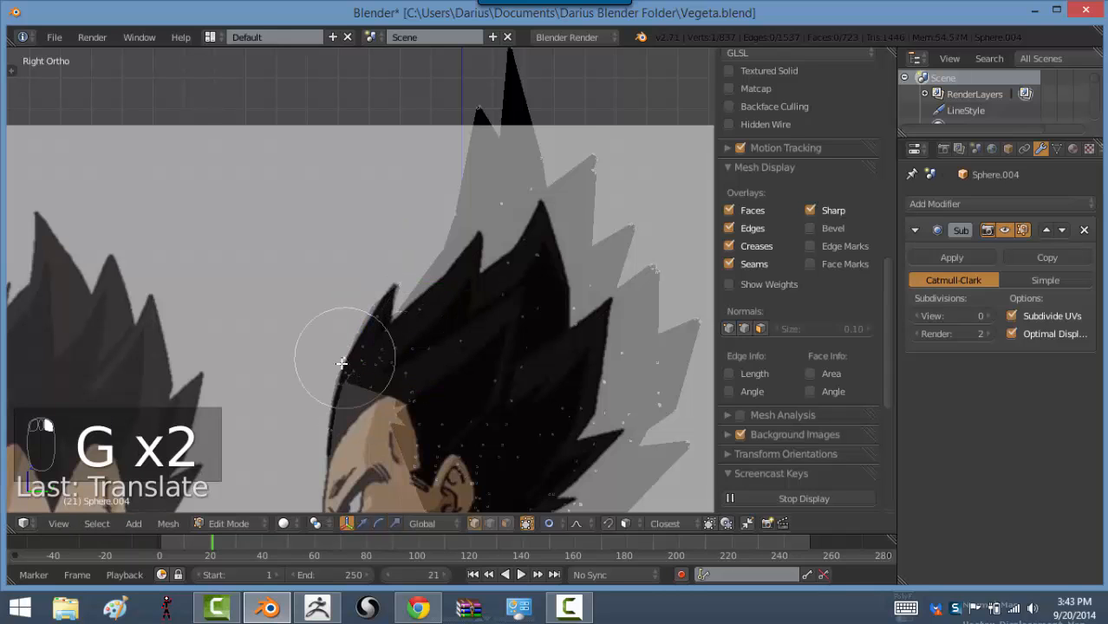
{"action": "left_click", "coordinate": [346, 372]}
Select the whole forehead spike and shift it along the X axis toward the middle of the hair
{"action": "middle_click_drag", "start_coordinate": [389, 392], "coordinate": [466, 345]}
{"action": "key", "text": "ctrl+l"}
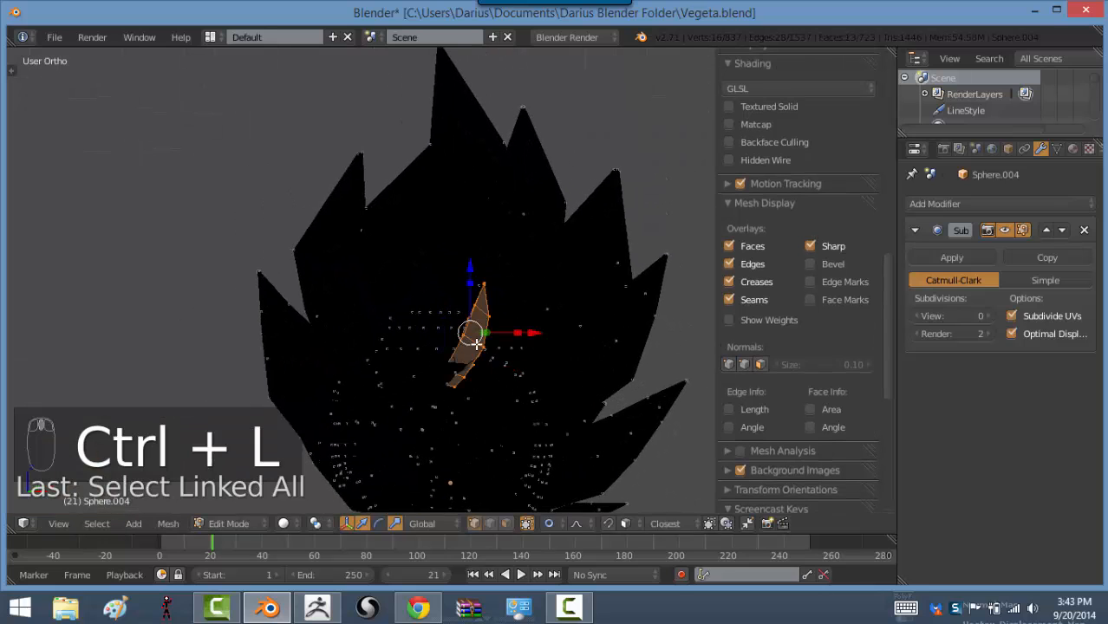
{"action": "key", "text": "g"}
{"action": "key", "text": "x"}
{"action": "left_click", "coordinate": [492, 338]}
{"action": "middle_click_drag", "start_coordinate": [492, 339], "coordinate": [408, 326]}
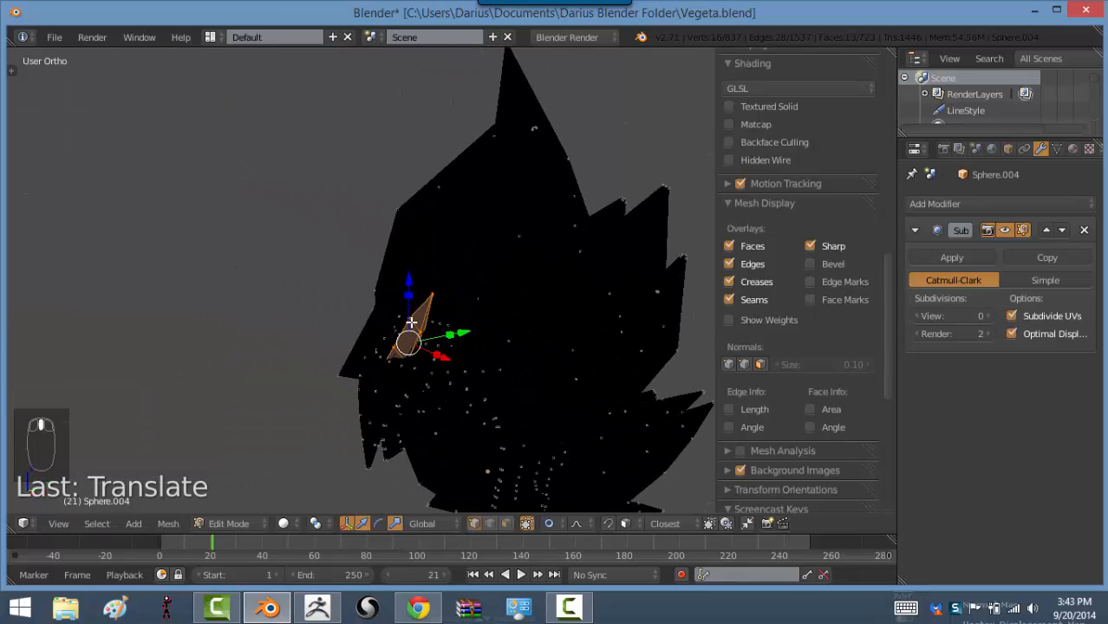
In front view, scale up the forehead spike above the hairline
{"action": "key", "text": "KP_1"}
{"action": "key", "text": "alt+s"}
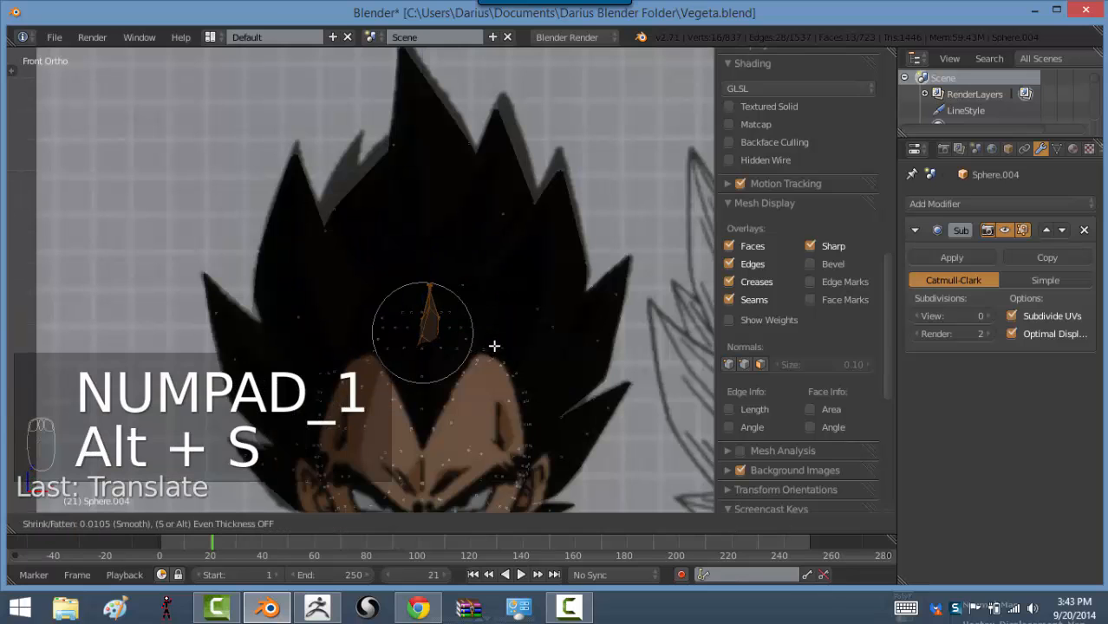
{"action": "right_click", "coordinate": [492, 329]}
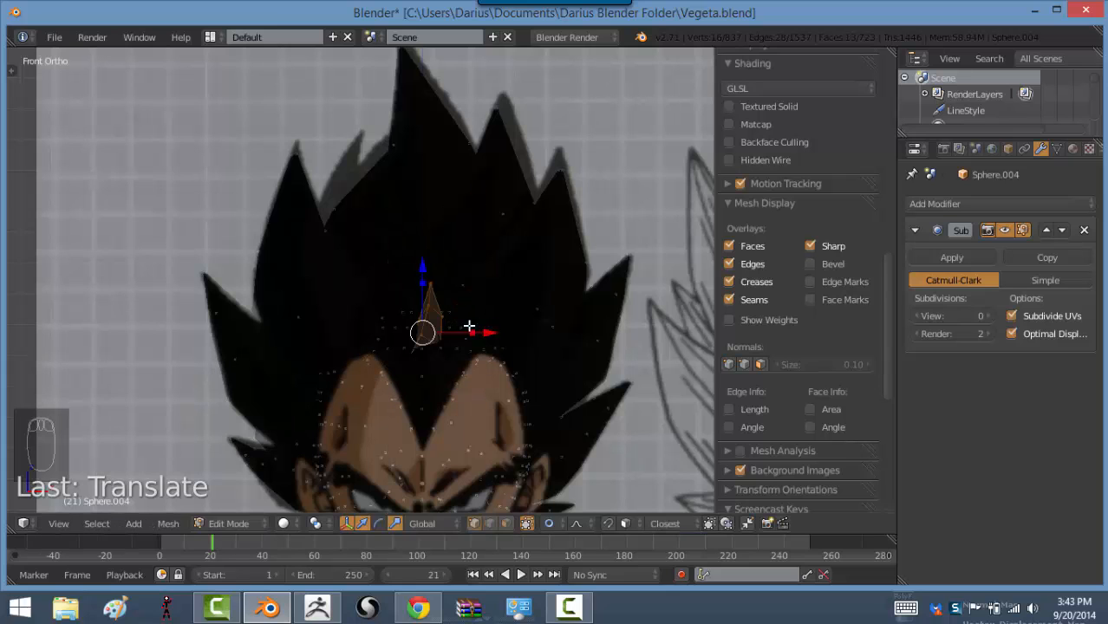
{"action": "key", "text": "s"}
{"action": "left_click", "coordinate": [520, 363]}
Rotate the forehead spike so it stands upright above the widow's peak, and widen it along the X axis
{"action": "key", "text": "r"}
{"action": "key", "text": "r"}
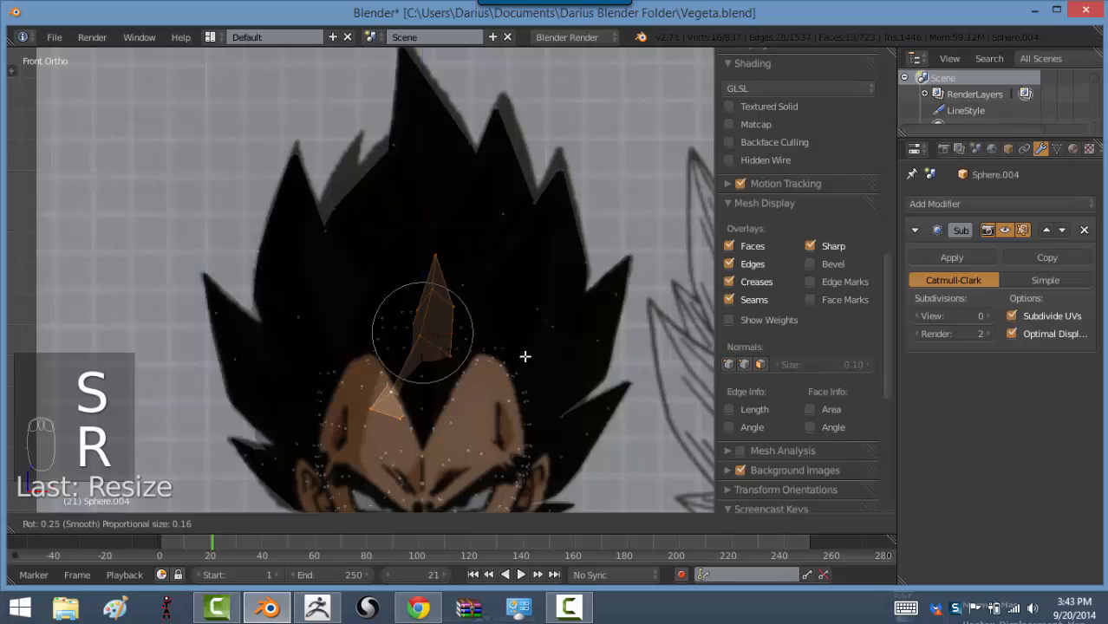
{"action": "left_click", "coordinate": [471, 354]}
{"action": "key", "text": "r"}
{"action": "left_click", "coordinate": [521, 369]}
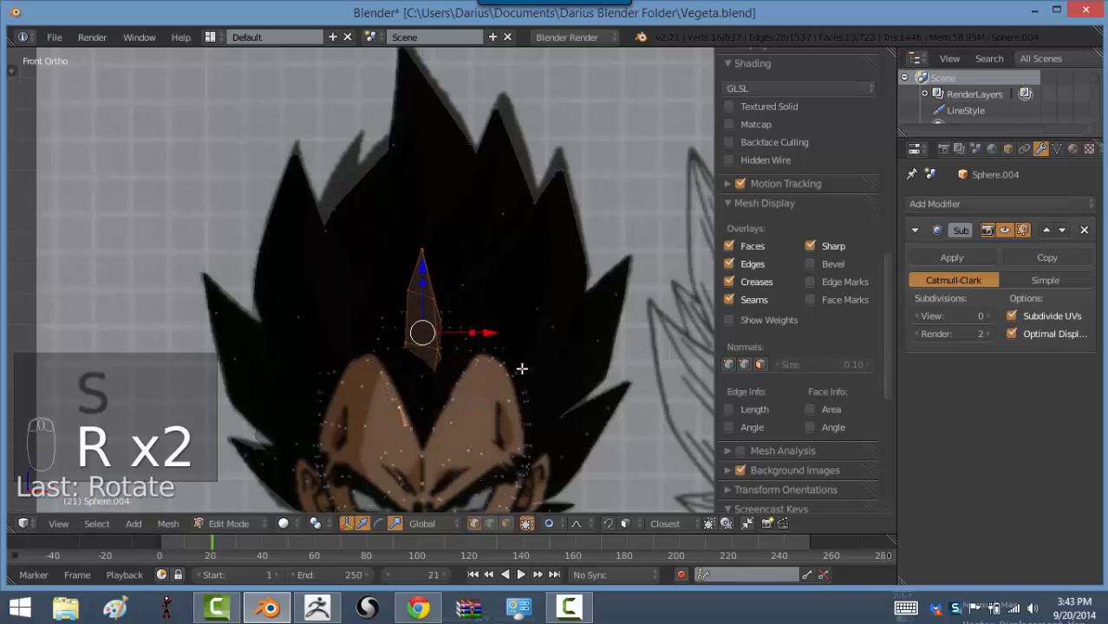
{"action": "key", "text": "s"}
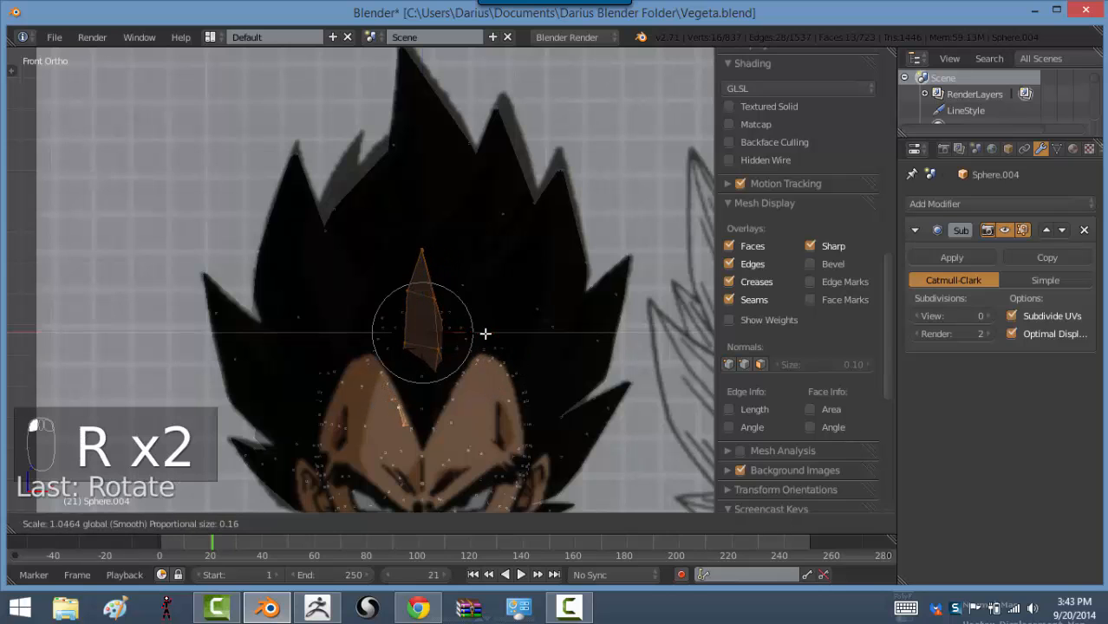
{"action": "left_click", "coordinate": [508, 327]}
Leave Edit Mode and examine the whole hair shape against the side and front references
{"action": "mouse_move", "coordinate": [453, 387]}
{"action": "middle_mouse_down"}
{"action": "mouse_move", "coordinate": [305, 401]}
{"action": "mouse_move", "coordinate": [453, 375]}
{"action": "middle_mouse_up"}
{"action": "key", "text": "Tab"}
{"action": "key", "text": "KP_3"}
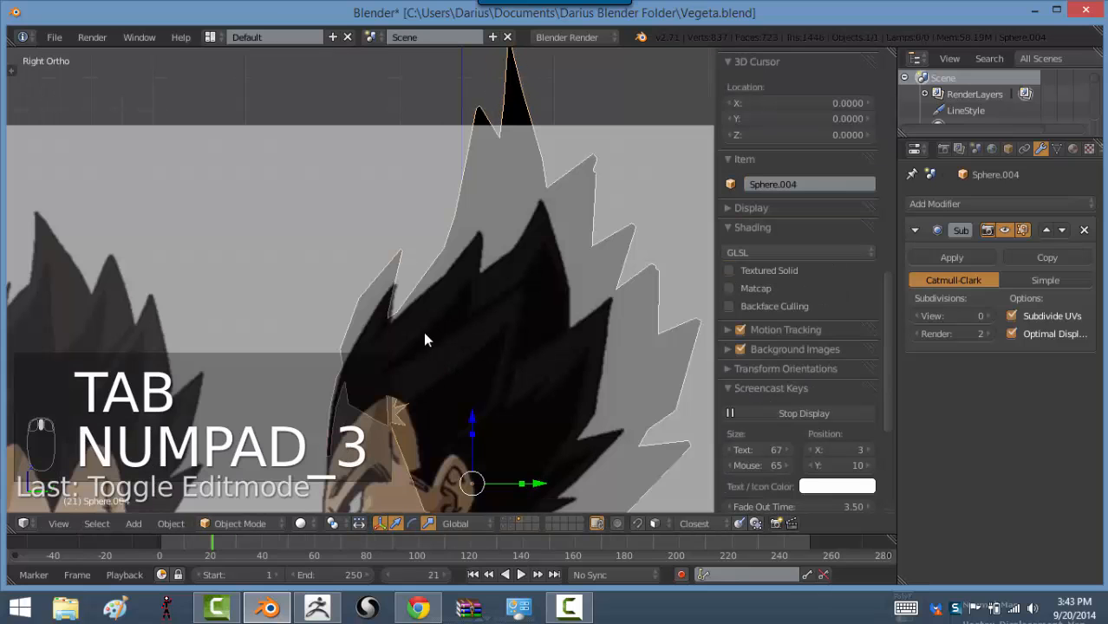
{"action": "scroll", "coordinate": [581, 173], "scroll_direction": "down", "scroll_amount": 5}
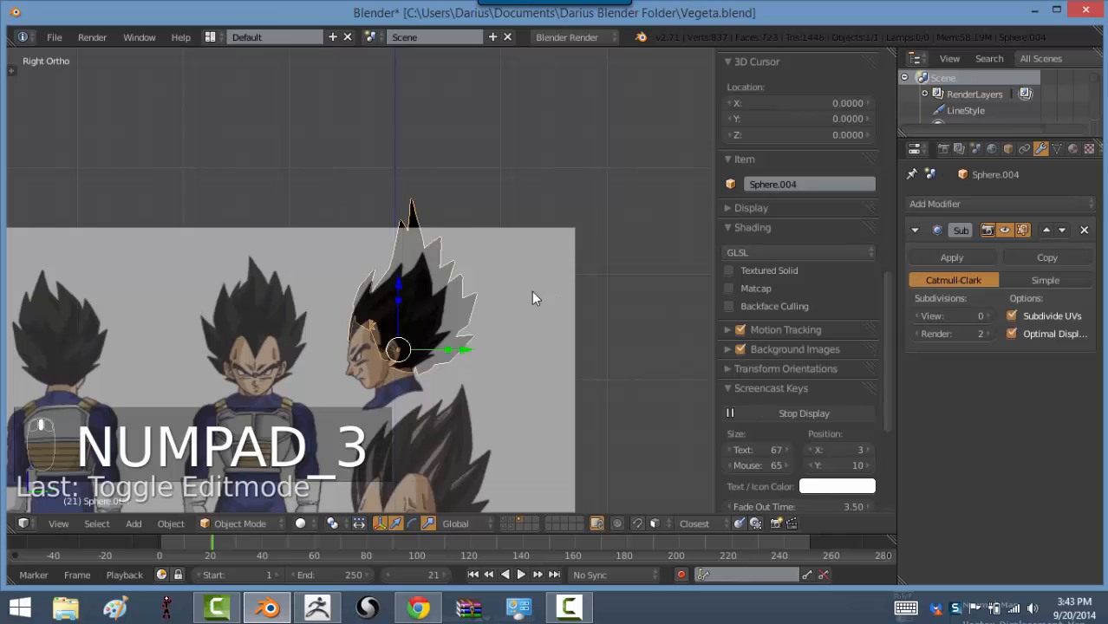
{"action": "scroll", "coordinate": [520, 260], "scroll_direction": "up", "scroll_amount": 2}
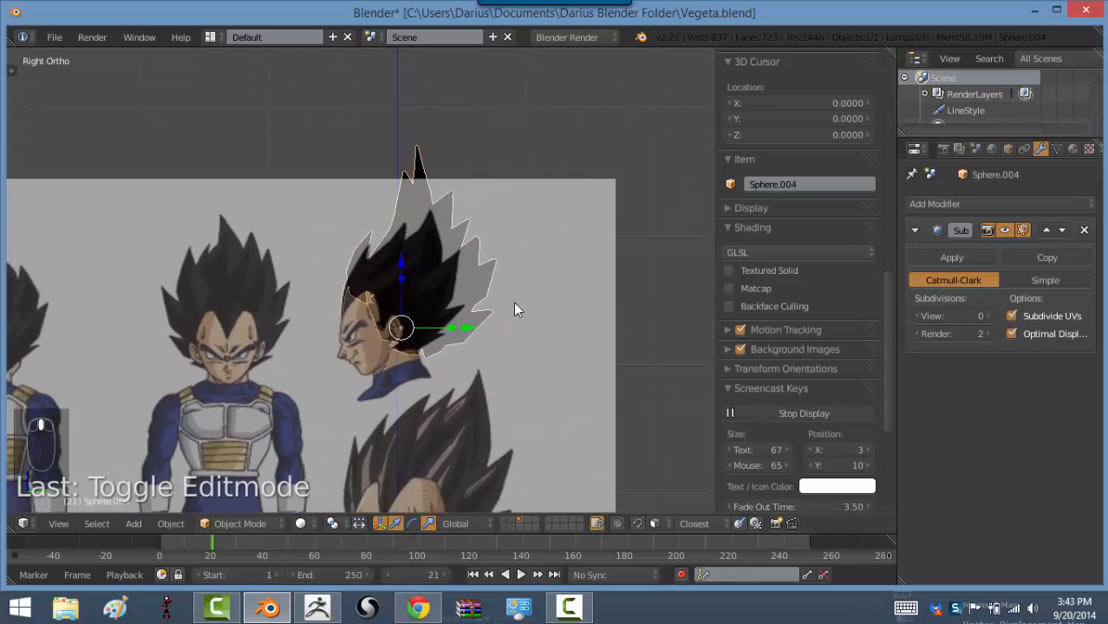
{"action": "middle_click_drag", "start_coordinate": [515, 310], "coordinate": [681, 314]}
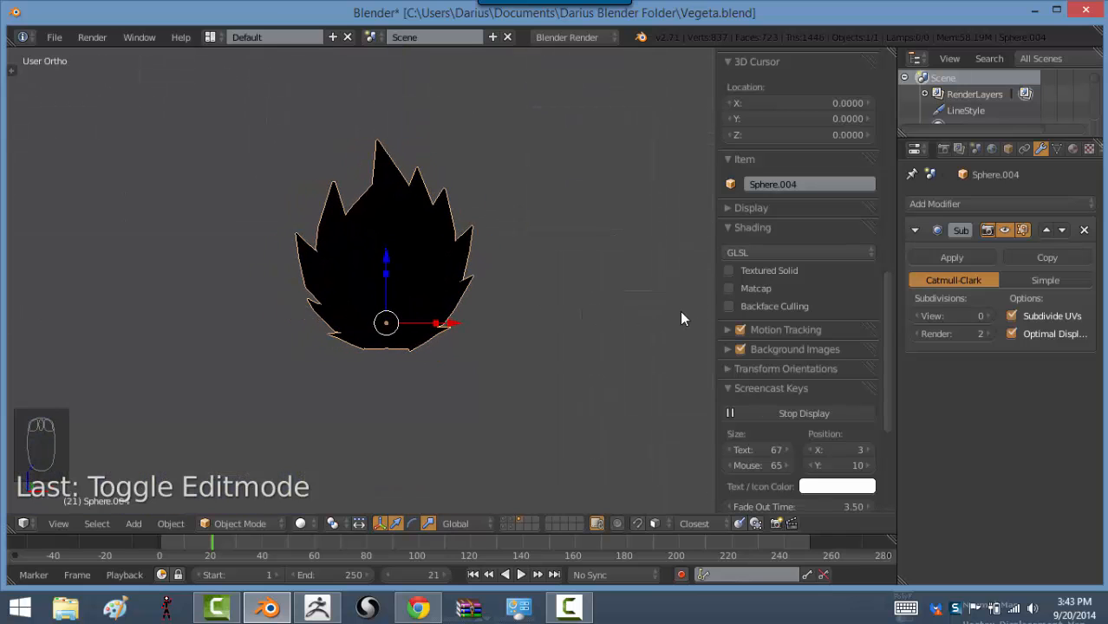
{"action": "key", "text": "KP_1"}
{"action": "key", "text": "KP_3"}
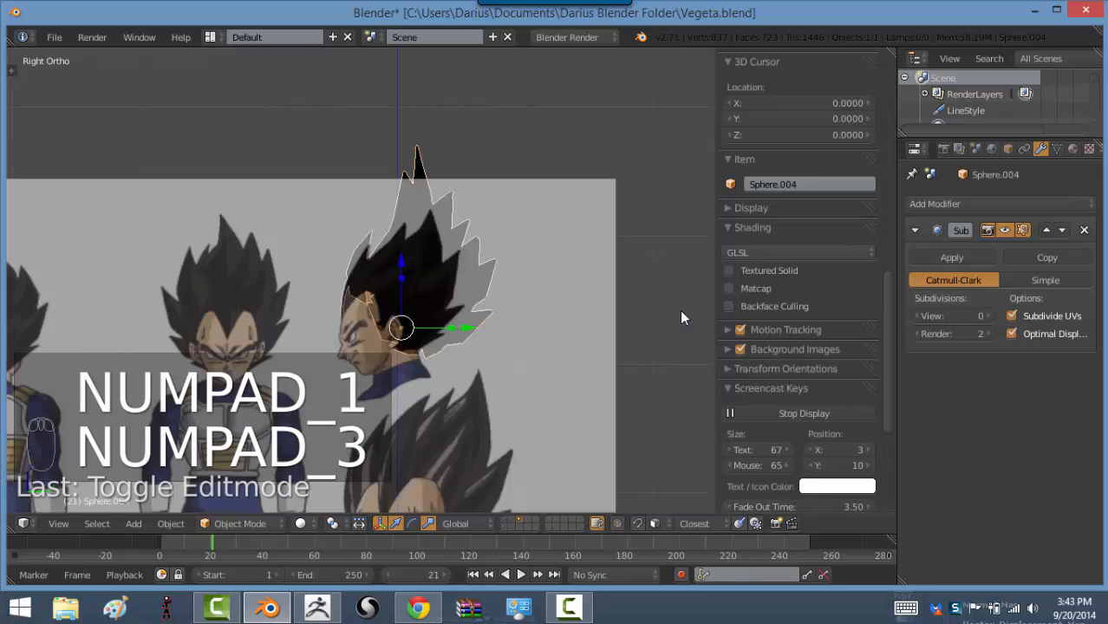
Return to Edit Mode in side view and nudge the front edge vertex of the front upper spike slightly down and forward
{"action": "scroll", "coordinate": [415, 181], "scroll_direction": "up", "scroll_amount": 4}
{"action": "key", "text": "Tab"}
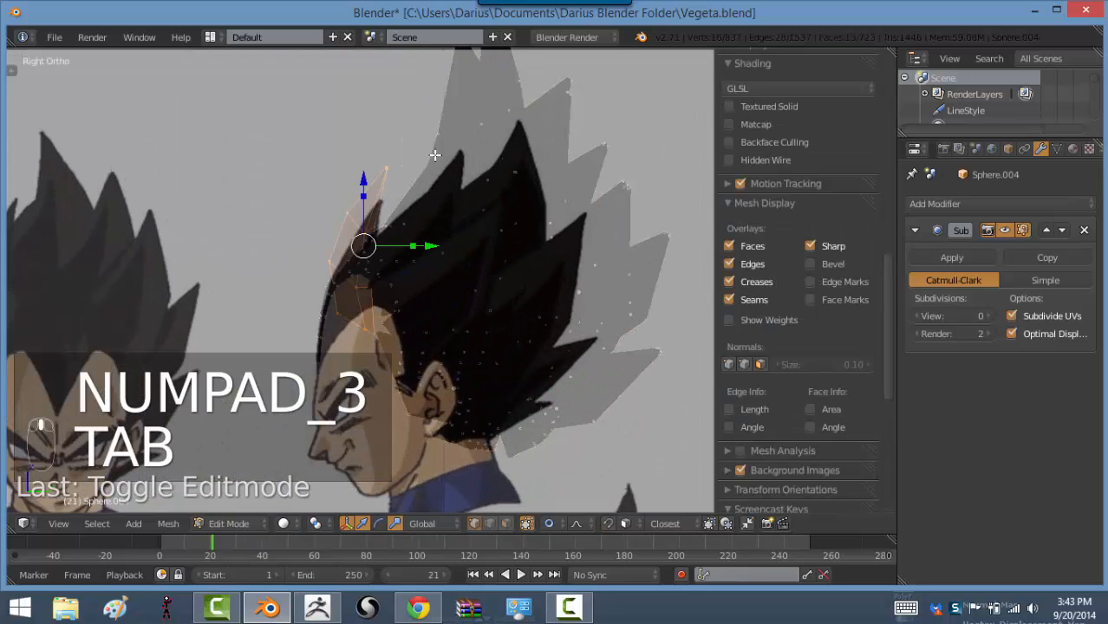
{"action": "right_click", "coordinate": [430, 172]}
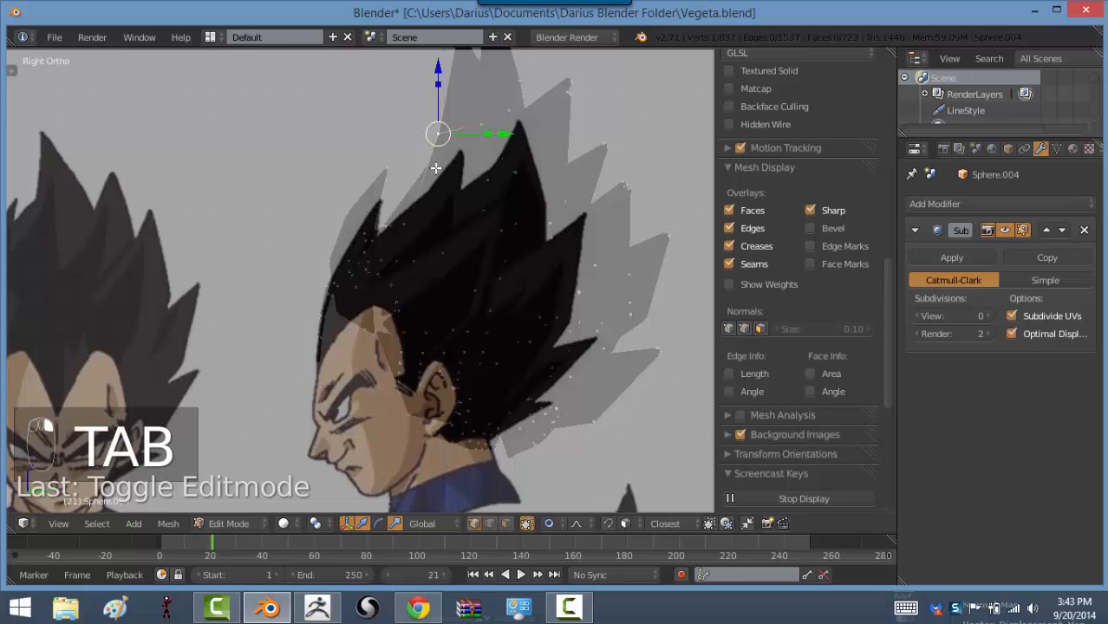
{"action": "key", "text": "g"}
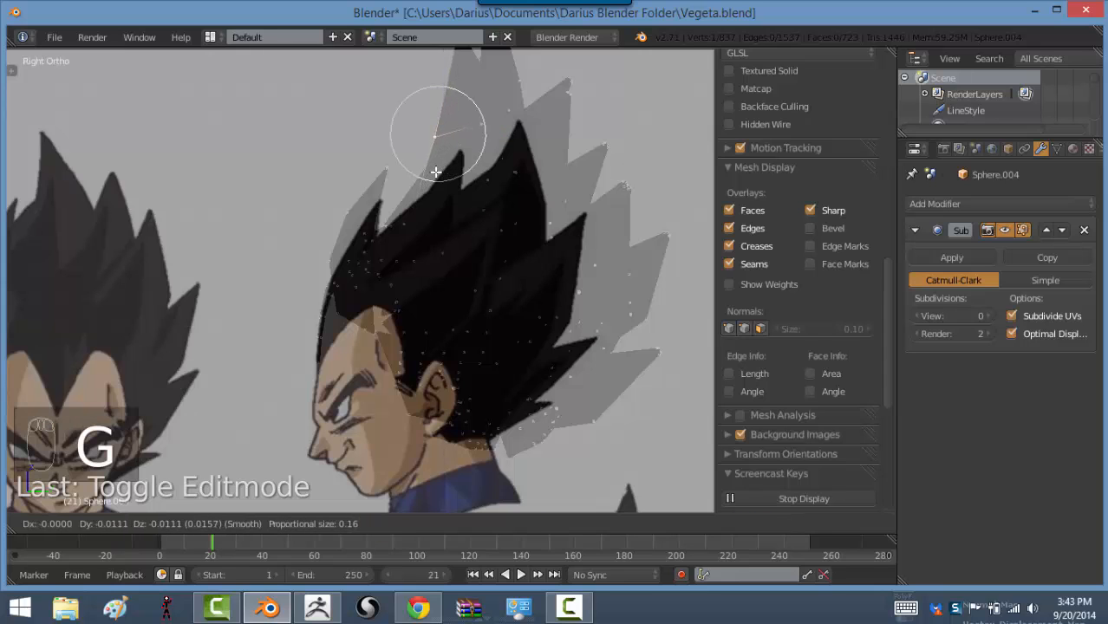
{"action": "left_click", "coordinate": [436, 172]}
In side view, move the tip of the tallest top spike back and down with a larger proportional editing radius
{"action": "middle_click_drag", "start_coordinate": [495, 206], "coordinate": [471, 279], "text": "shift"}
{"action": "middle_click_drag", "start_coordinate": [480, 84], "coordinate": [480, 178], "text": "shift"}
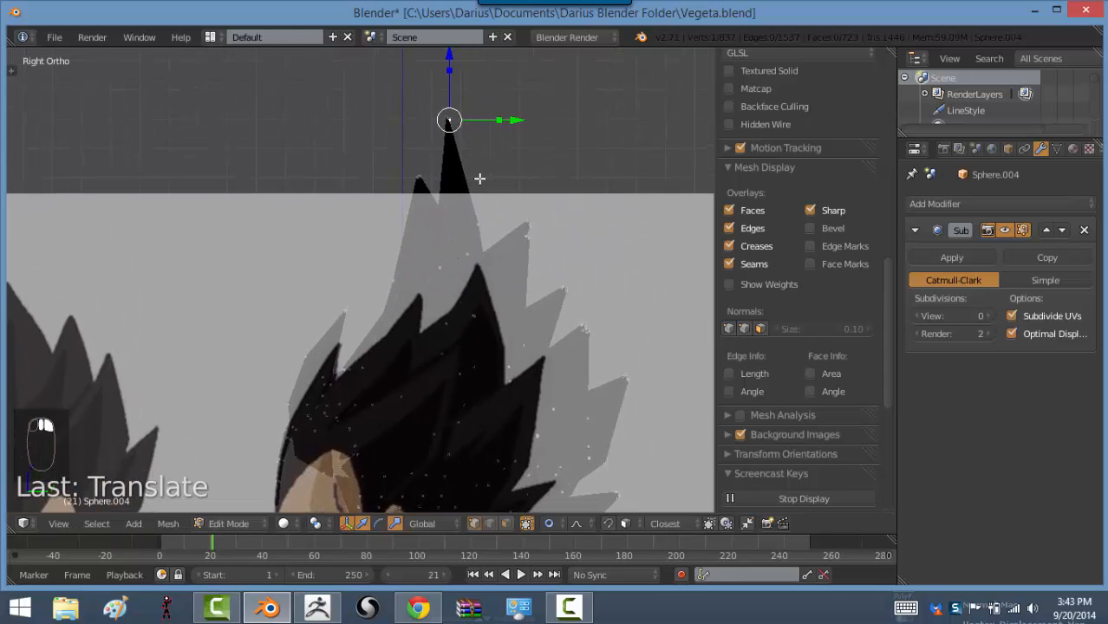
{"action": "key", "text": "g"}
{"action": "scroll", "coordinate": [530, 198], "scroll_direction": "down", "scroll_amount": 12}
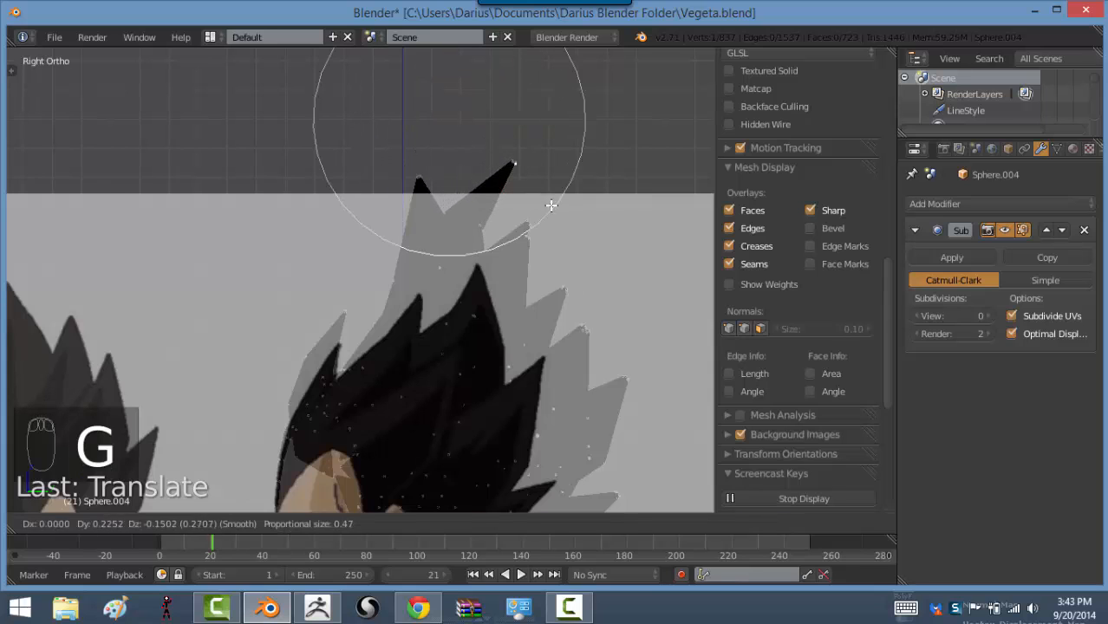
{"action": "left_click", "coordinate": [569, 210]}
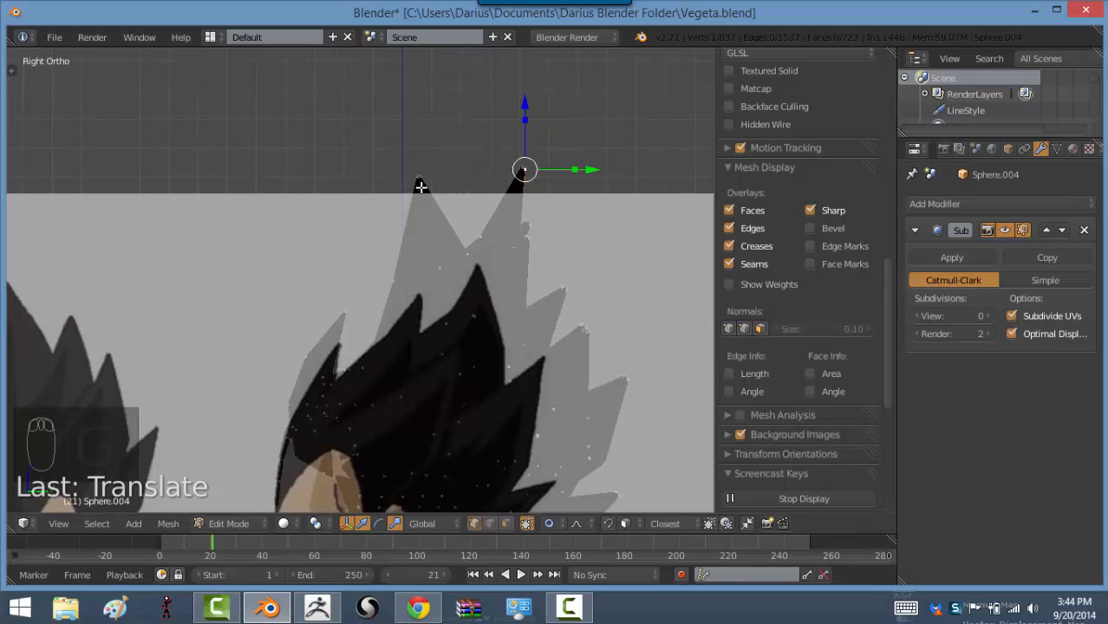
Move the tip of the shorter spike in front of the tallest one slightly back and down
{"action": "right_click", "coordinate": [420, 187]}
{"action": "key", "text": "g"}
{"action": "left_click", "coordinate": [454, 213]}
{"action": "scroll", "coordinate": [434, 260], "scroll_direction": "down", "scroll_amount": 4}
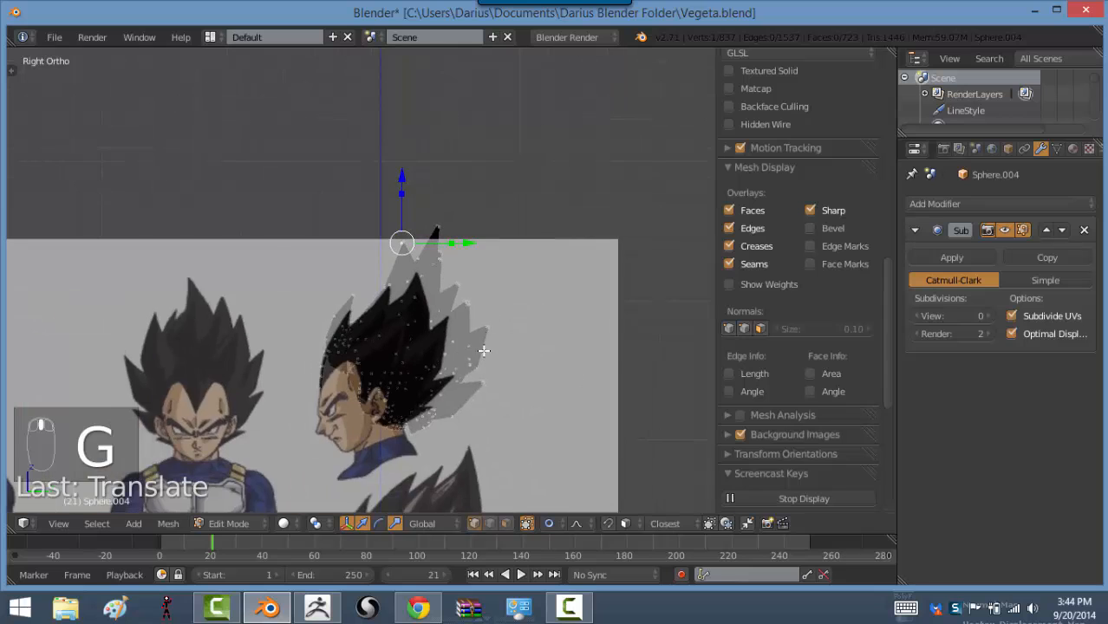
Select all linked geometry of the shorter front top spike and shift it slightly forward
{"action": "right_click", "coordinate": [374, 228]}
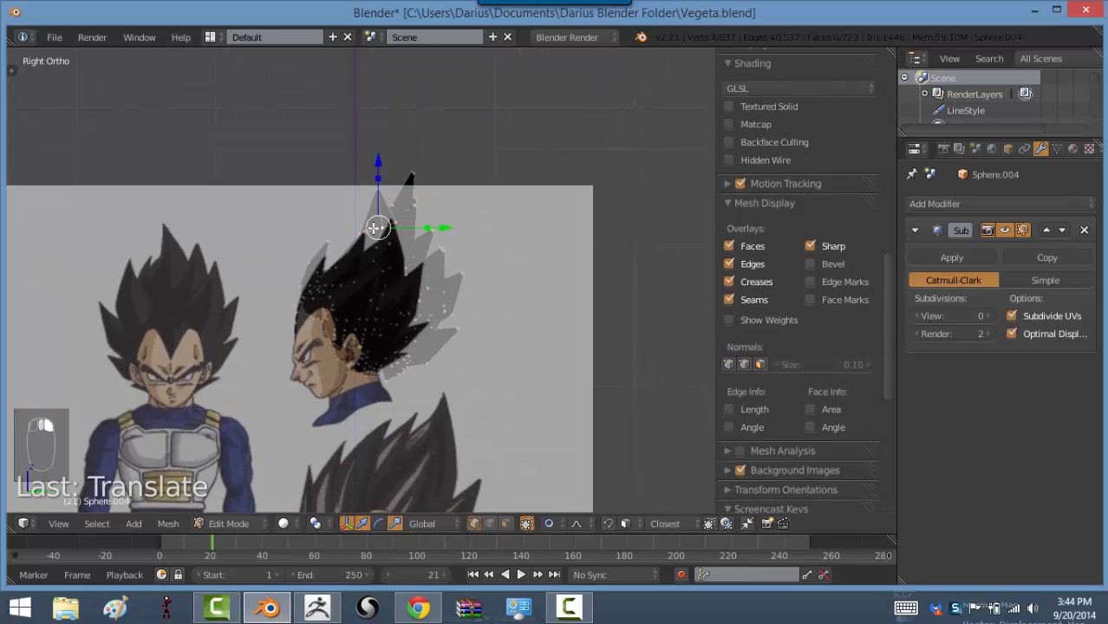
{"action": "key", "text": "ctrl+l"}
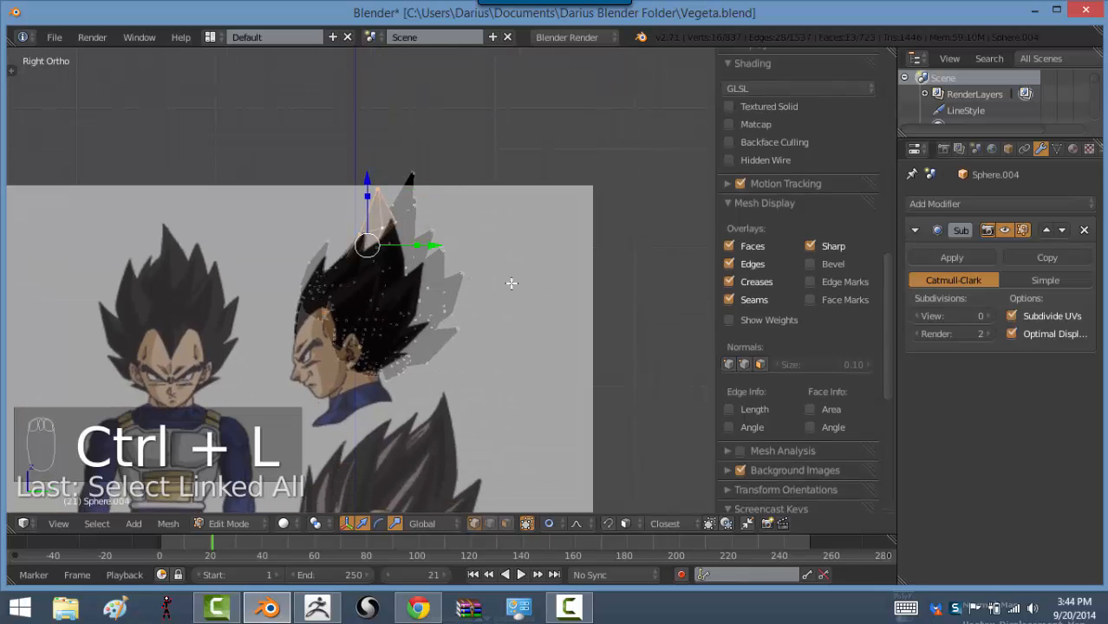
{"action": "key", "text": "g"}
{"action": "left_click", "coordinate": [472, 309]}
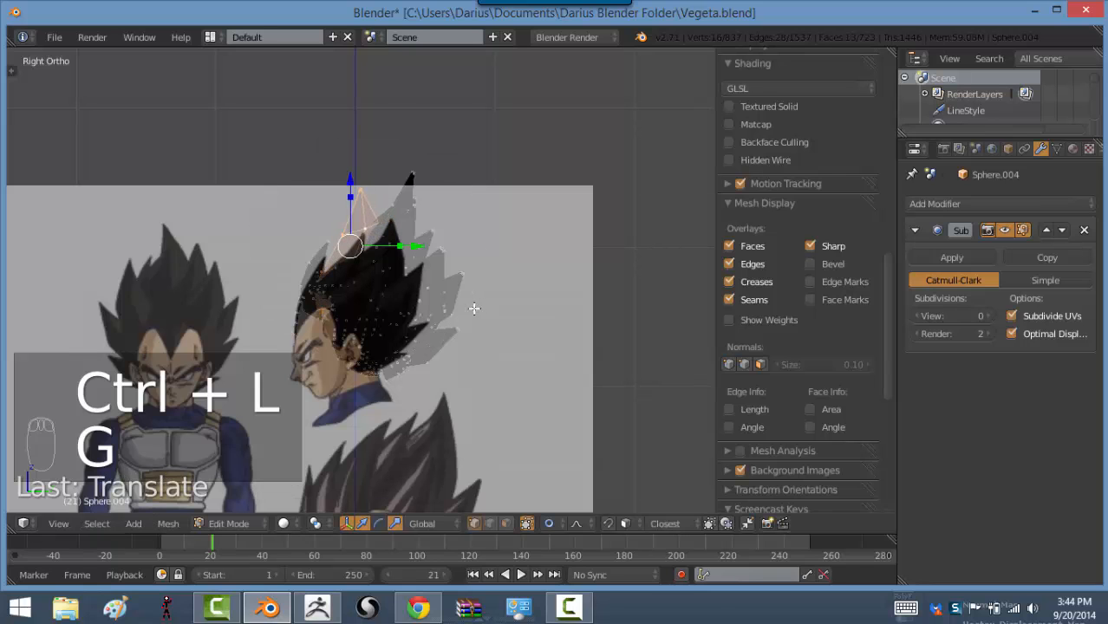
Leave Edit Mode, move the hair object to the first layer, and display that layer with the rest of the character
{"action": "key", "text": "a"}
{"action": "key", "text": "Tab"}
{"action": "middle_click_drag", "start_coordinate": [455, 322], "coordinate": [564, 313]}
{"action": "key", "text": "KP_1"}
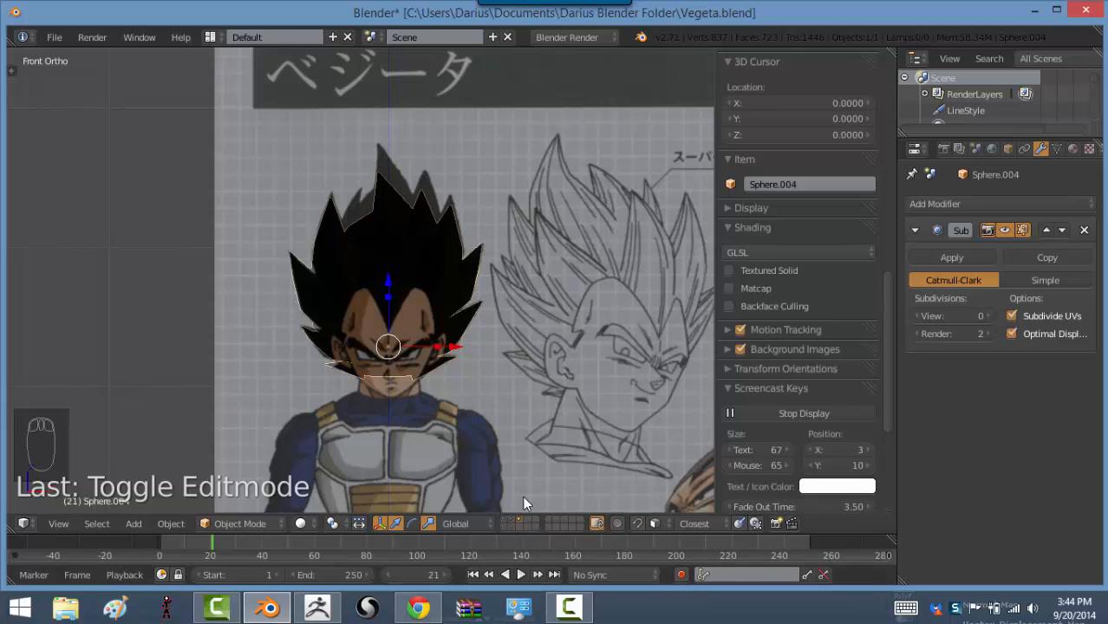
{"action": "key", "text": "m"}
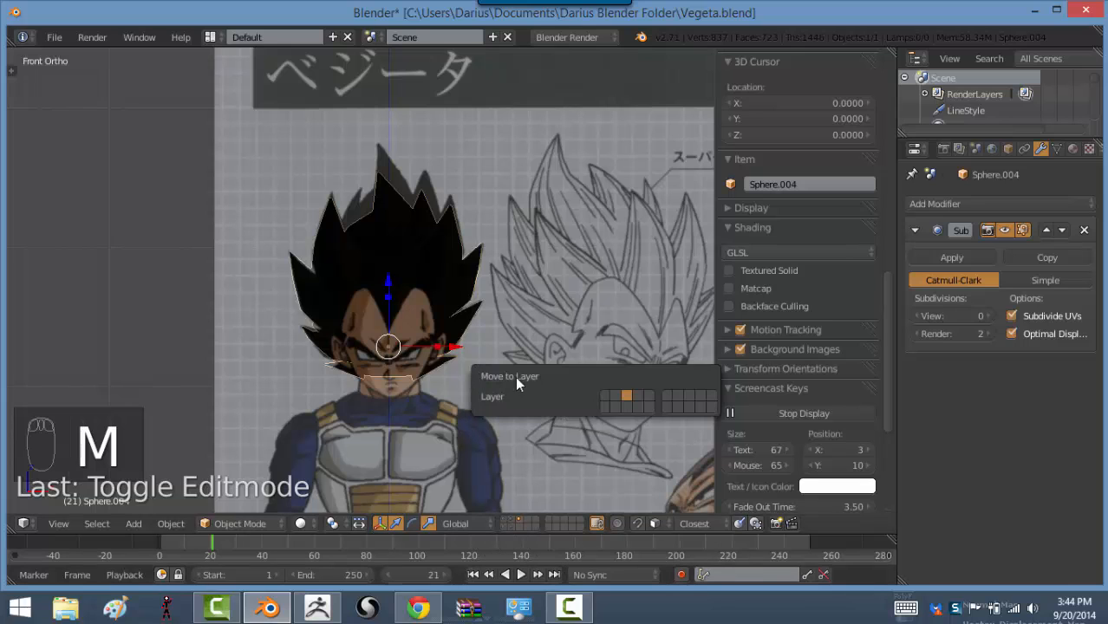
{"action": "left_click", "coordinate": [604, 396]}
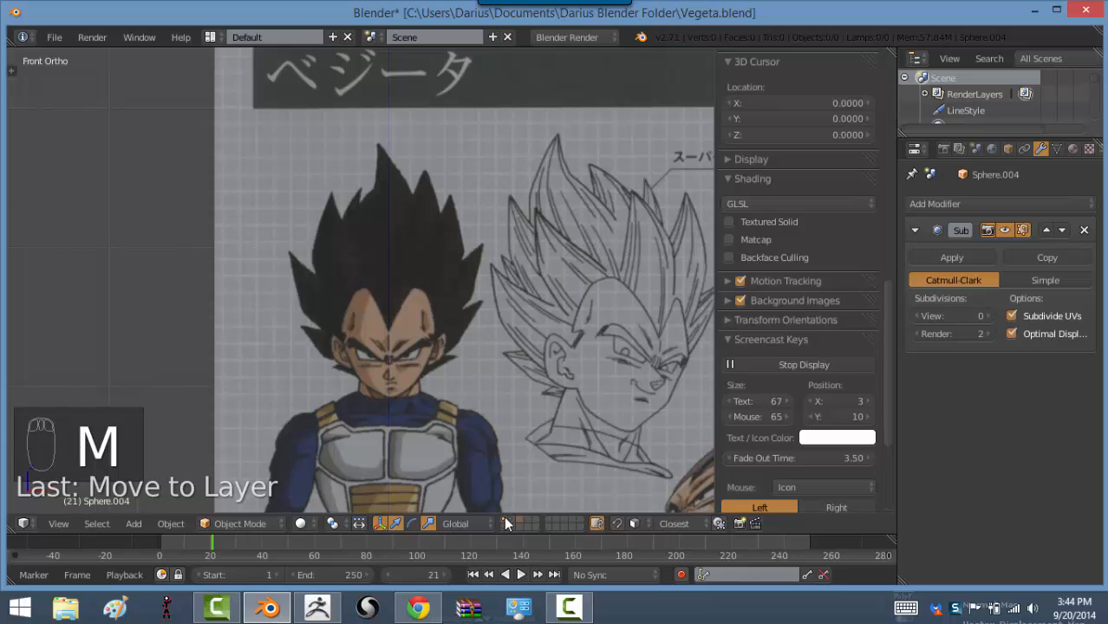
{"action": "left_click", "coordinate": [507, 519]}
In Edit Mode, pull the stray hairline vertices at the temple back off the face to smooth the hair's edge
{"action": "scroll", "coordinate": [472, 374], "scroll_direction": "up", "scroll_amount": 3}
{"action": "scroll", "coordinate": [502, 336], "scroll_direction": "up", "scroll_amount": 2}
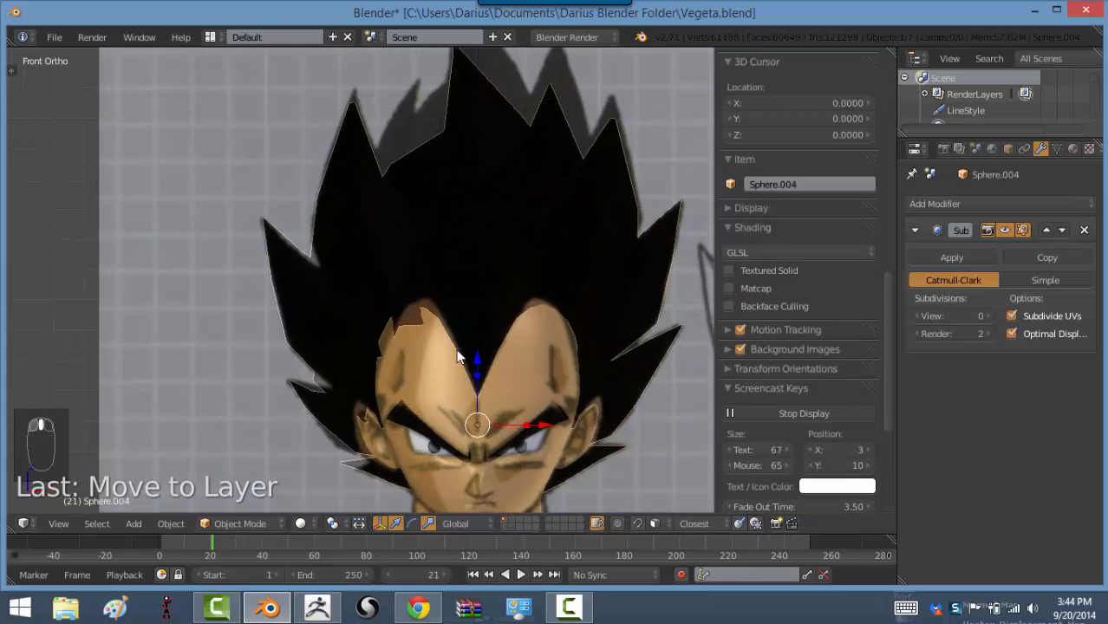
{"action": "middle_click_drag", "start_coordinate": [455, 350], "coordinate": [439, 401], "text": "shift"}
{"action": "key", "text": "Tab"}
{"action": "key", "text": "g"}
{"action": "left_click", "coordinate": [426, 395]}
{"action": "key", "text": "g"}
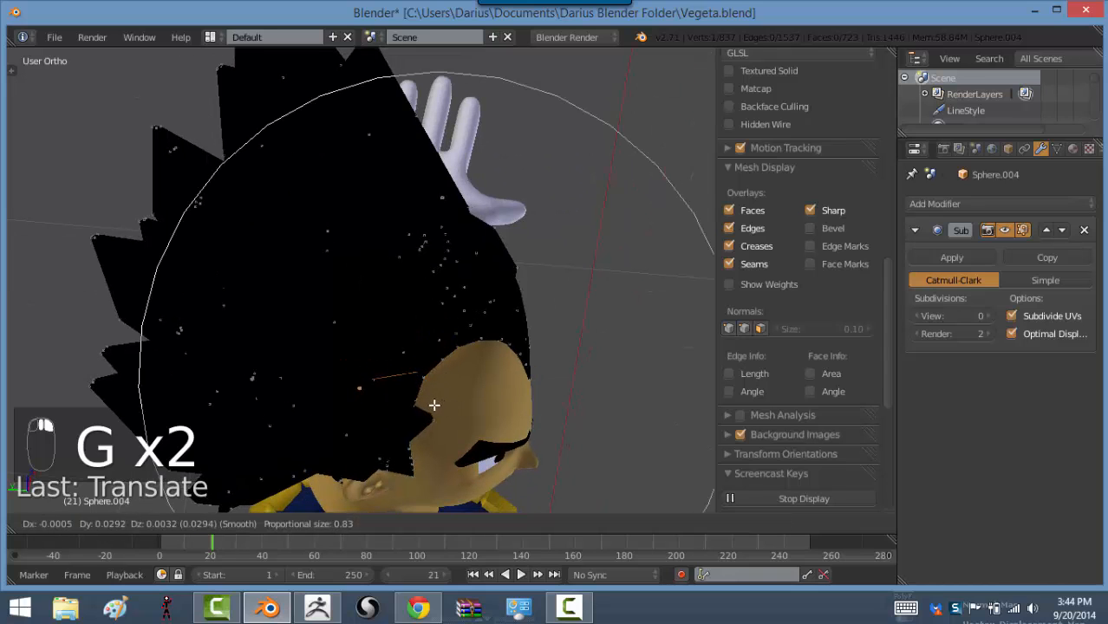
{"action": "left_click", "coordinate": [431, 410]}
{"action": "key", "text": "g"}
{"action": "left_click", "coordinate": [401, 429]}
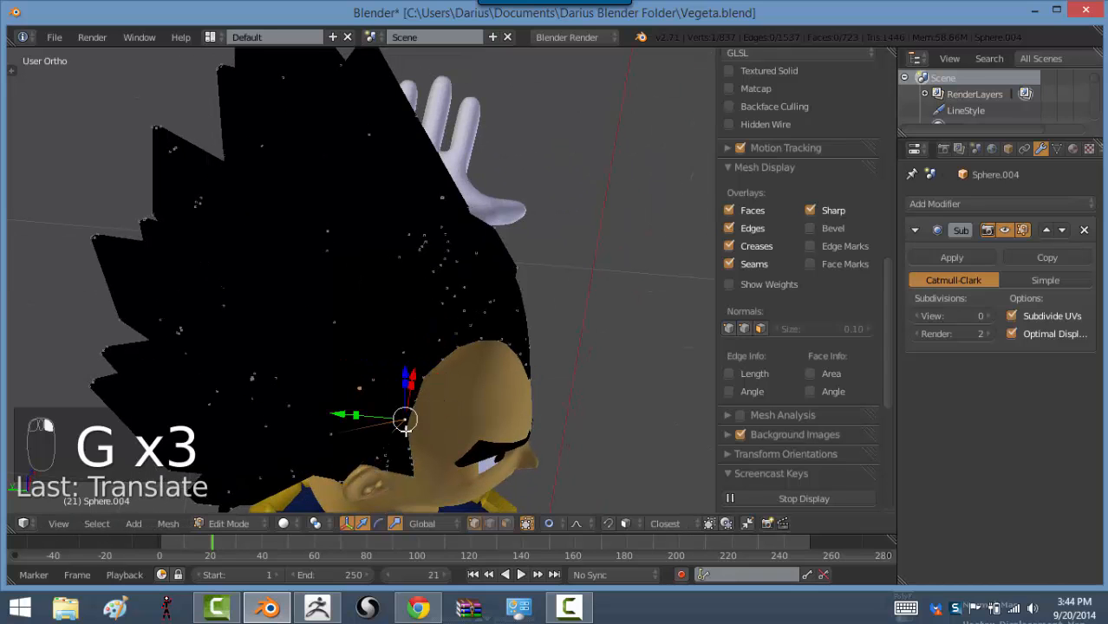
Move the bottom corner vertex of the lowest spike behind the ear inward to the neck, reducing the proportional editing radius
{"action": "middle_click_drag", "start_coordinate": [406, 429], "coordinate": [445, 358]}
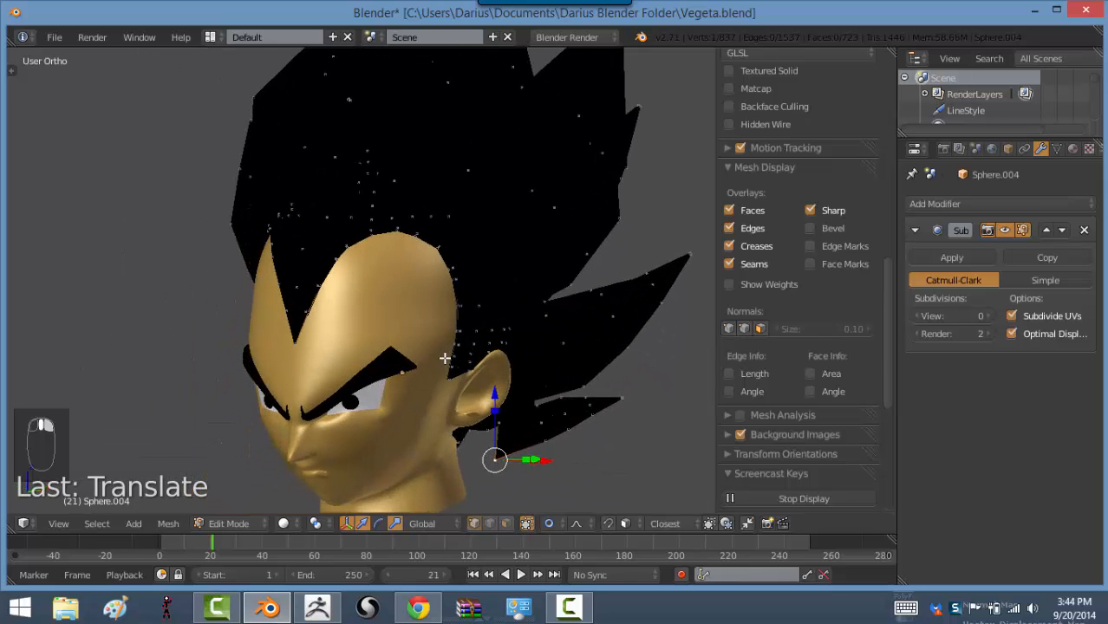
{"action": "middle_click_drag", "start_coordinate": [486, 390], "coordinate": [519, 453]}
{"action": "key", "text": "g"}
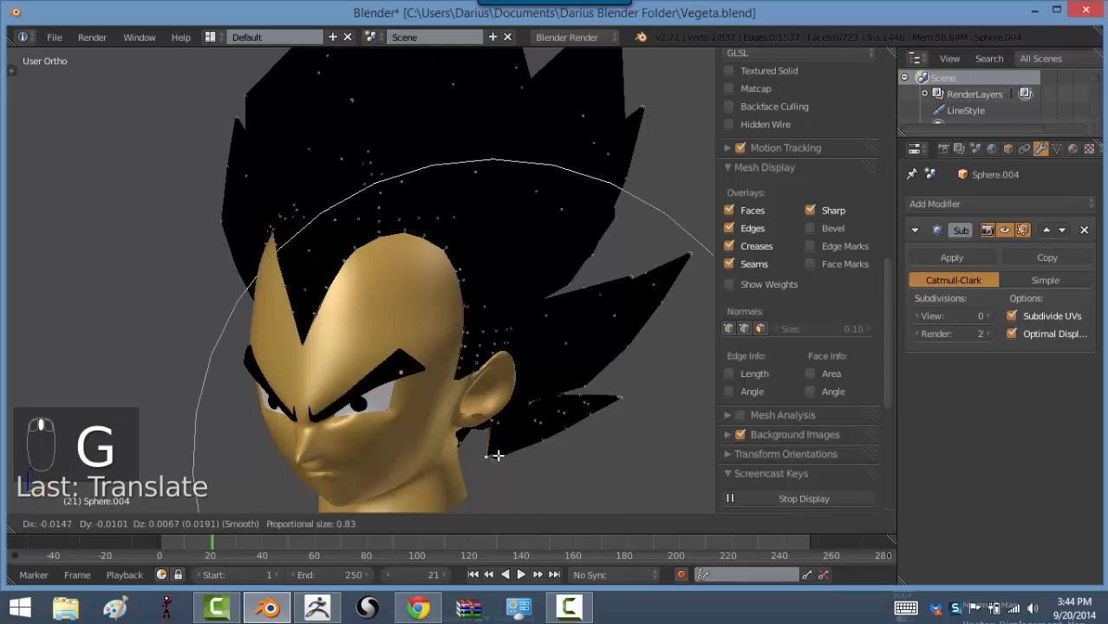
{"action": "scroll", "coordinate": [469, 447], "scroll_direction": "up", "scroll_amount": 3}
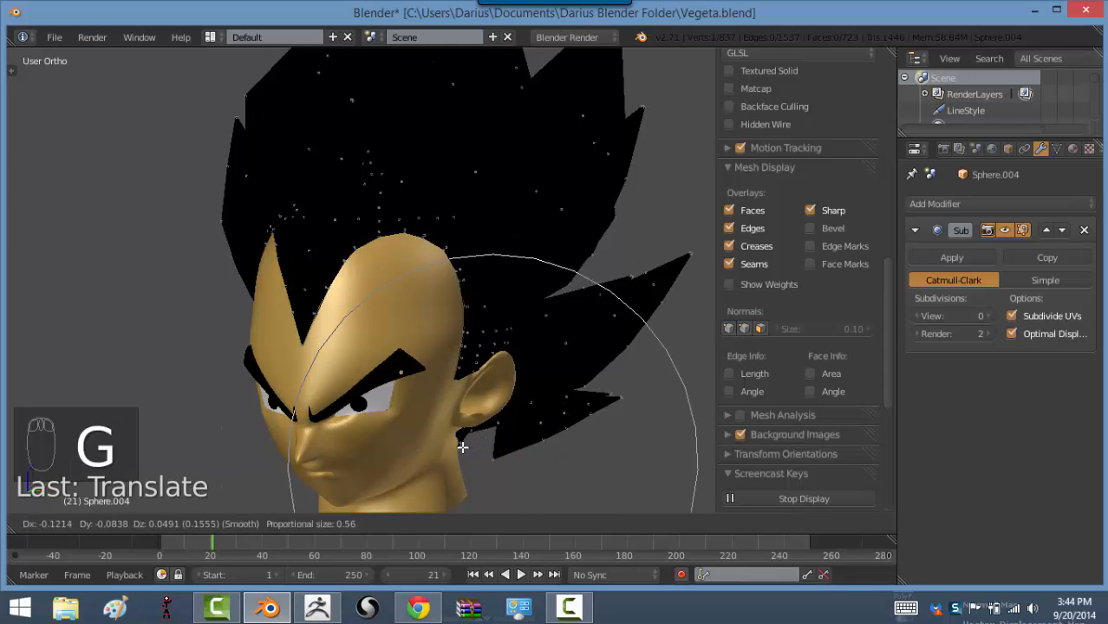
{"action": "left_click", "coordinate": [462, 448]}
{"action": "key", "text": "g"}
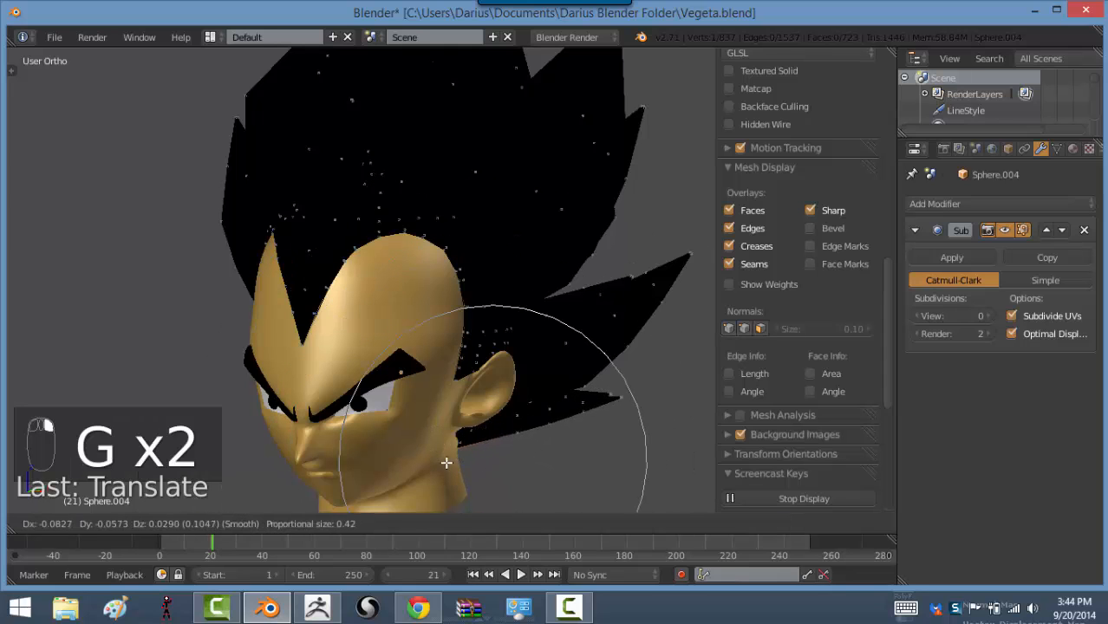
{"action": "left_click", "coordinate": [438, 459]}
Move the remaining protruding bottom vertex of the lowest spike in toward the nape
{"action": "middle_click_drag", "start_coordinate": [486, 451], "coordinate": [396, 433]}
{"action": "middle_click_drag", "start_coordinate": [581, 456], "coordinate": [496, 466]}
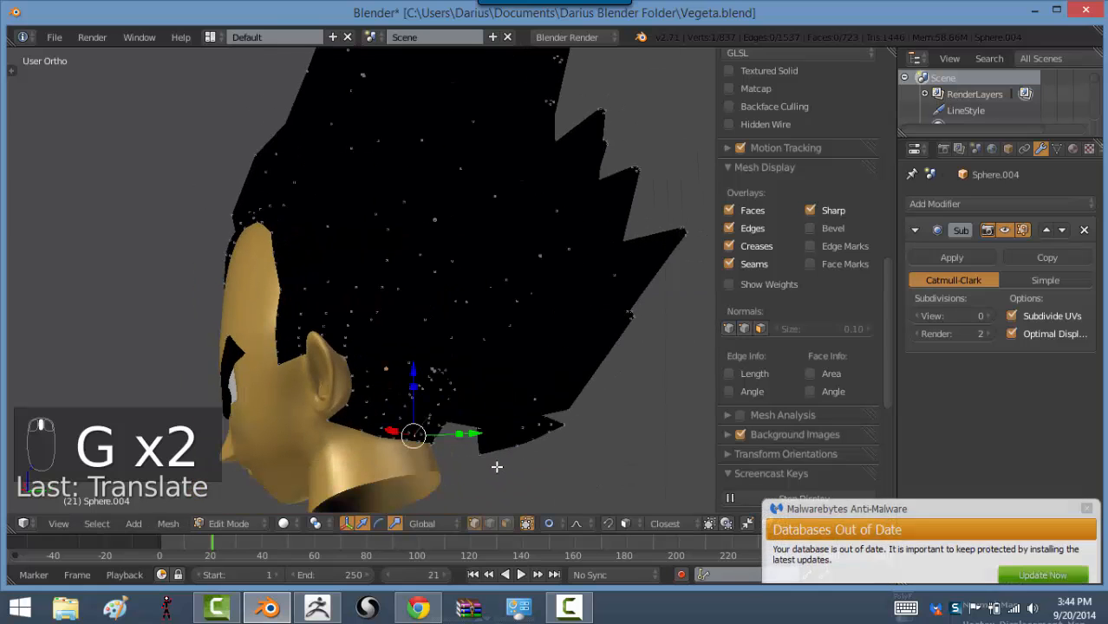
{"action": "right_click_drag", "start_coordinate": [489, 462], "coordinate": [485, 458]}
{"action": "left_click", "coordinate": [424, 443]}
{"action": "middle_click_drag", "start_coordinate": [416, 440], "coordinate": [414, 389]}
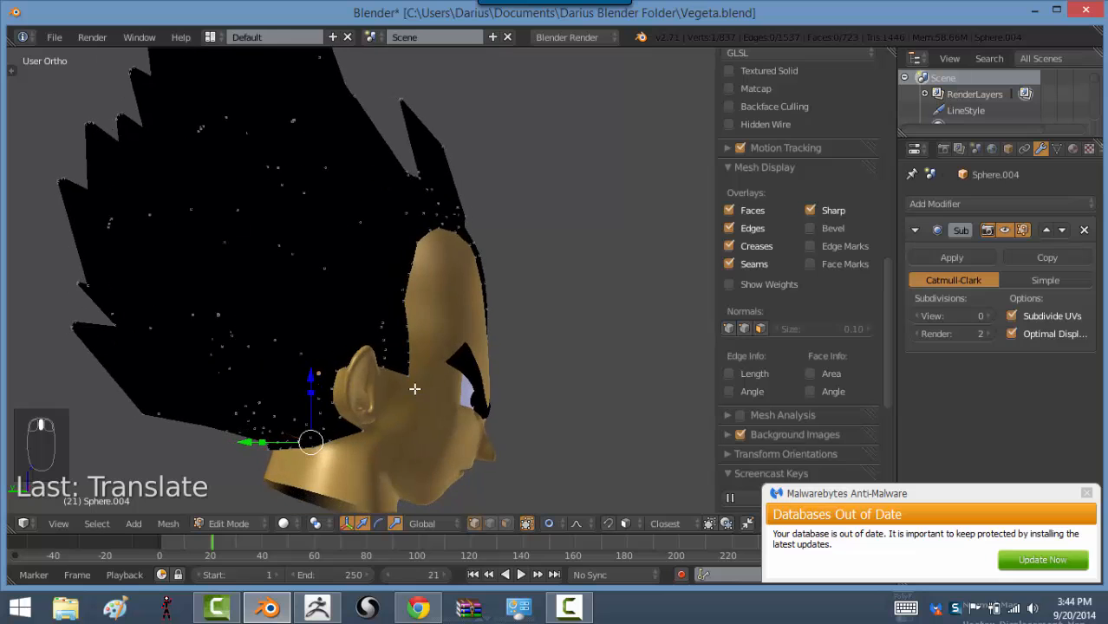
Dismiss the antivirus notification, leave Edit Mode, and examine the hair on the head from the front
{"action": "left_click", "coordinate": [1091, 496]}
{"action": "middle_click_drag", "start_coordinate": [653, 287], "coordinate": [445, 284]}
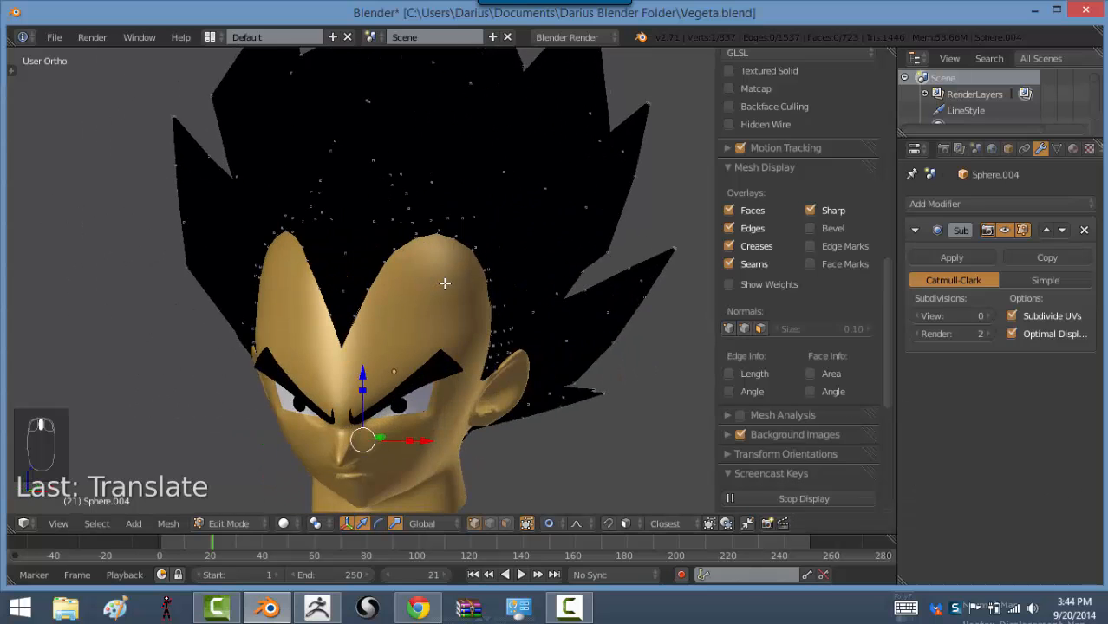
{"action": "key", "text": "Tab"}
{"action": "scroll", "coordinate": [557, 282], "scroll_direction": "down", "scroll_amount": 2}
{"action": "middle_click_drag", "start_coordinate": [557, 282], "coordinate": [440, 324]}
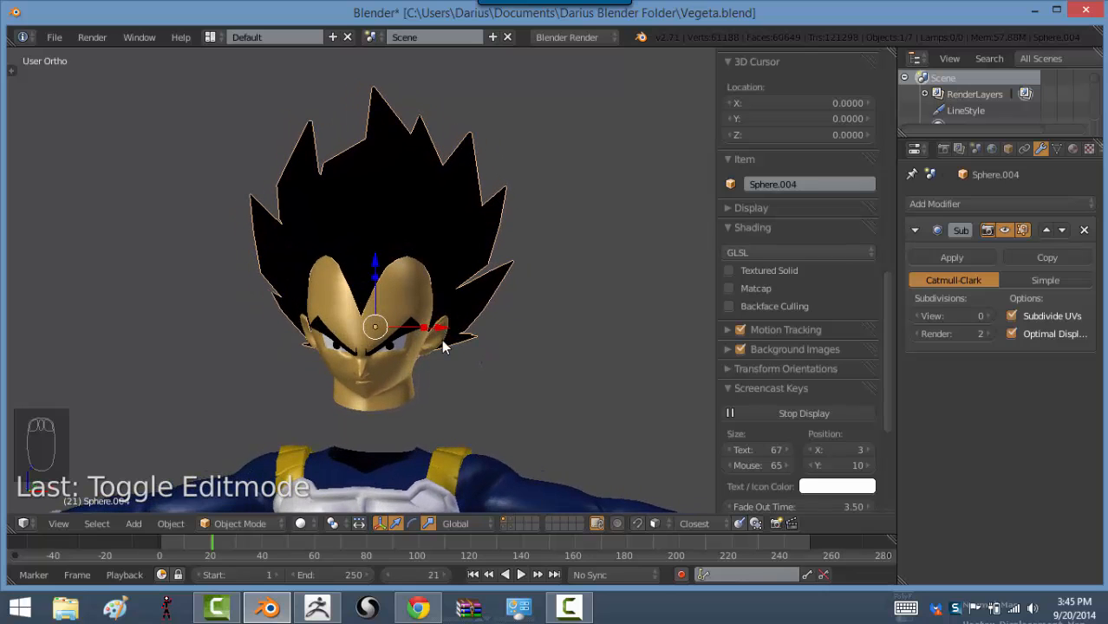